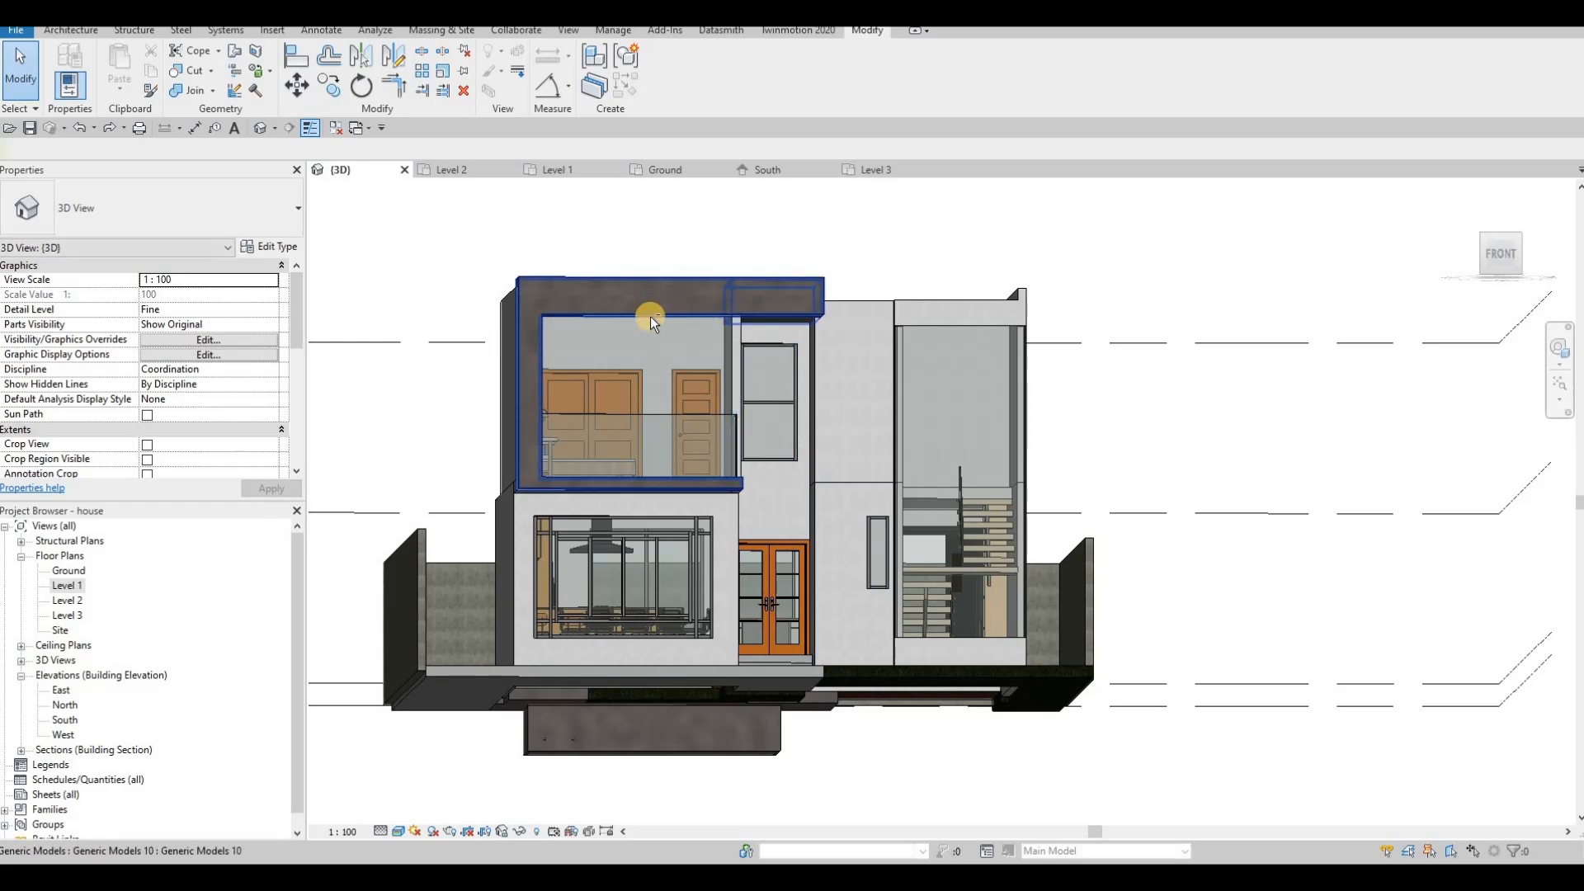
Open the South elevation view and dismiss the save reminder.
middle_click_drag(703, 312, 954, 319, "shift")
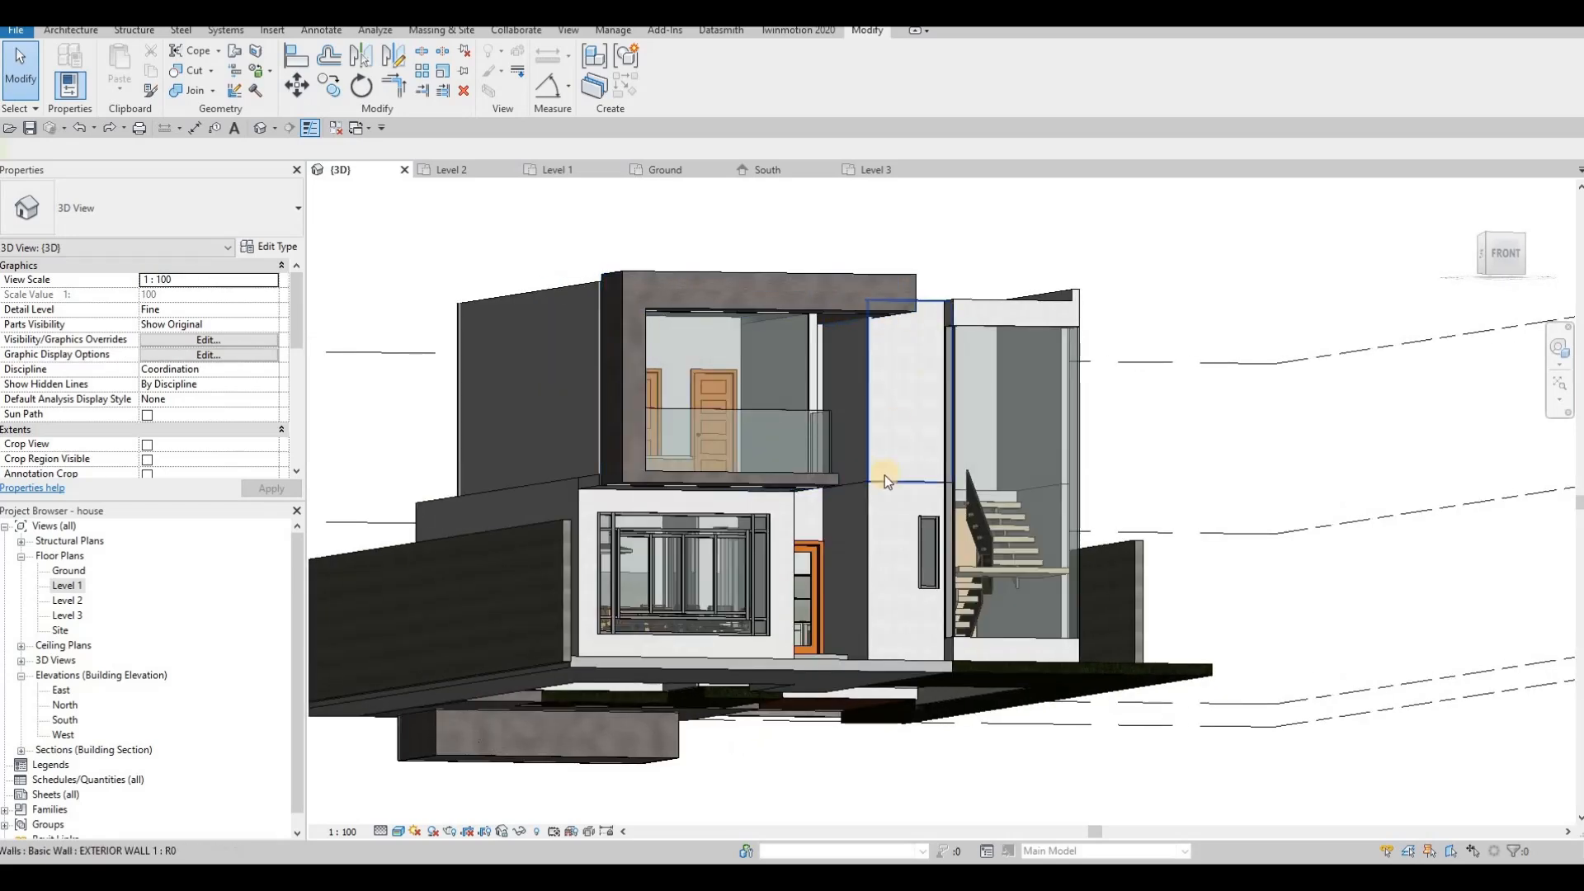
double_click(68, 721)
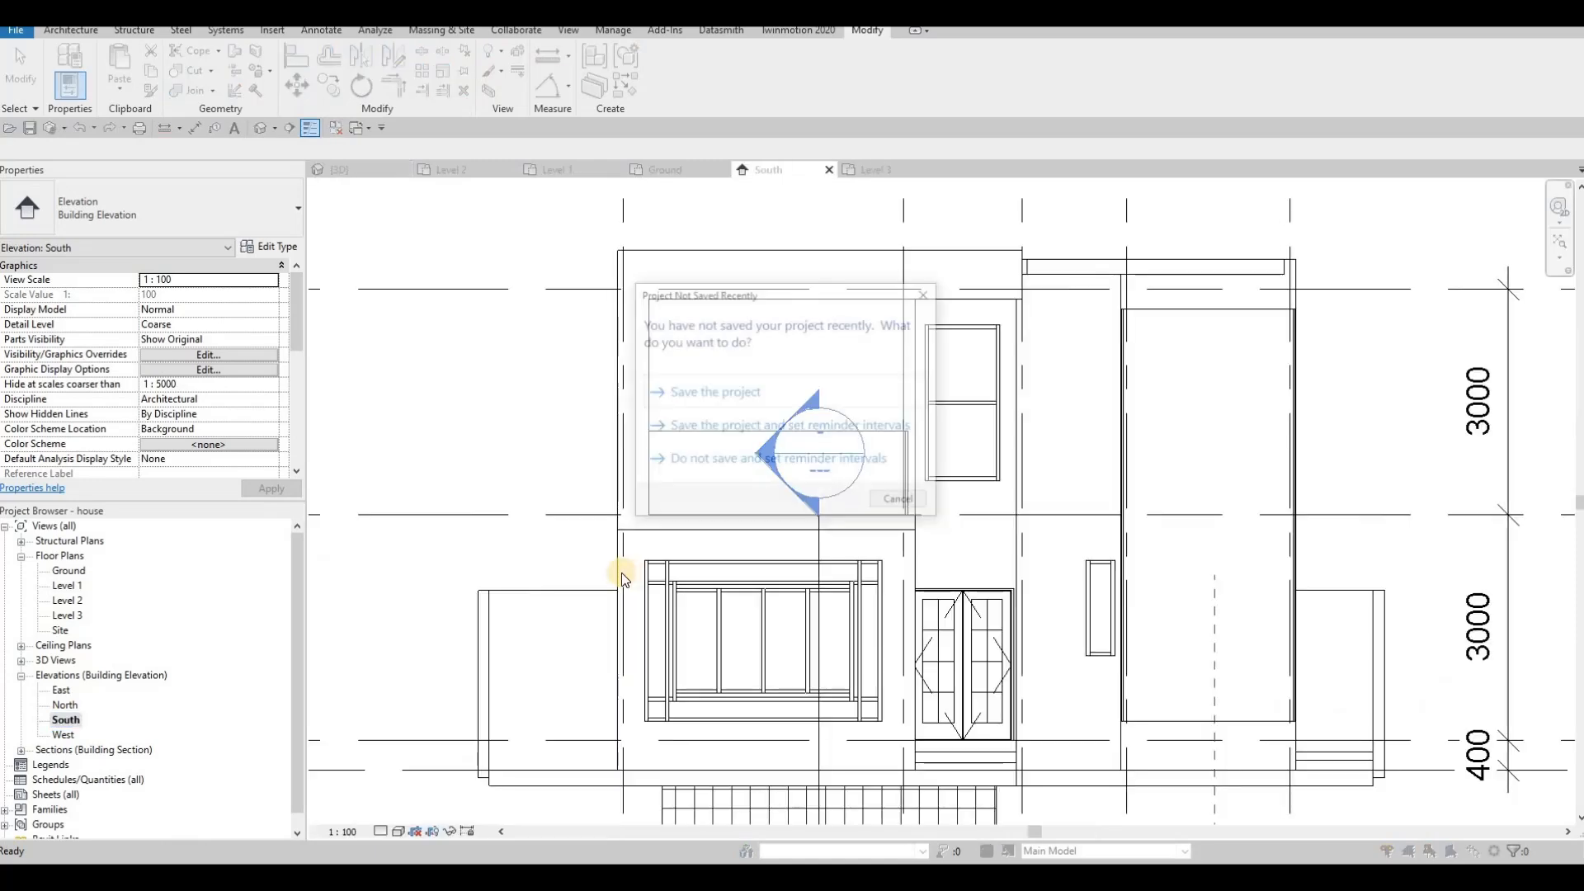
key("Escape")
scroll(633, 443, "down", 3)
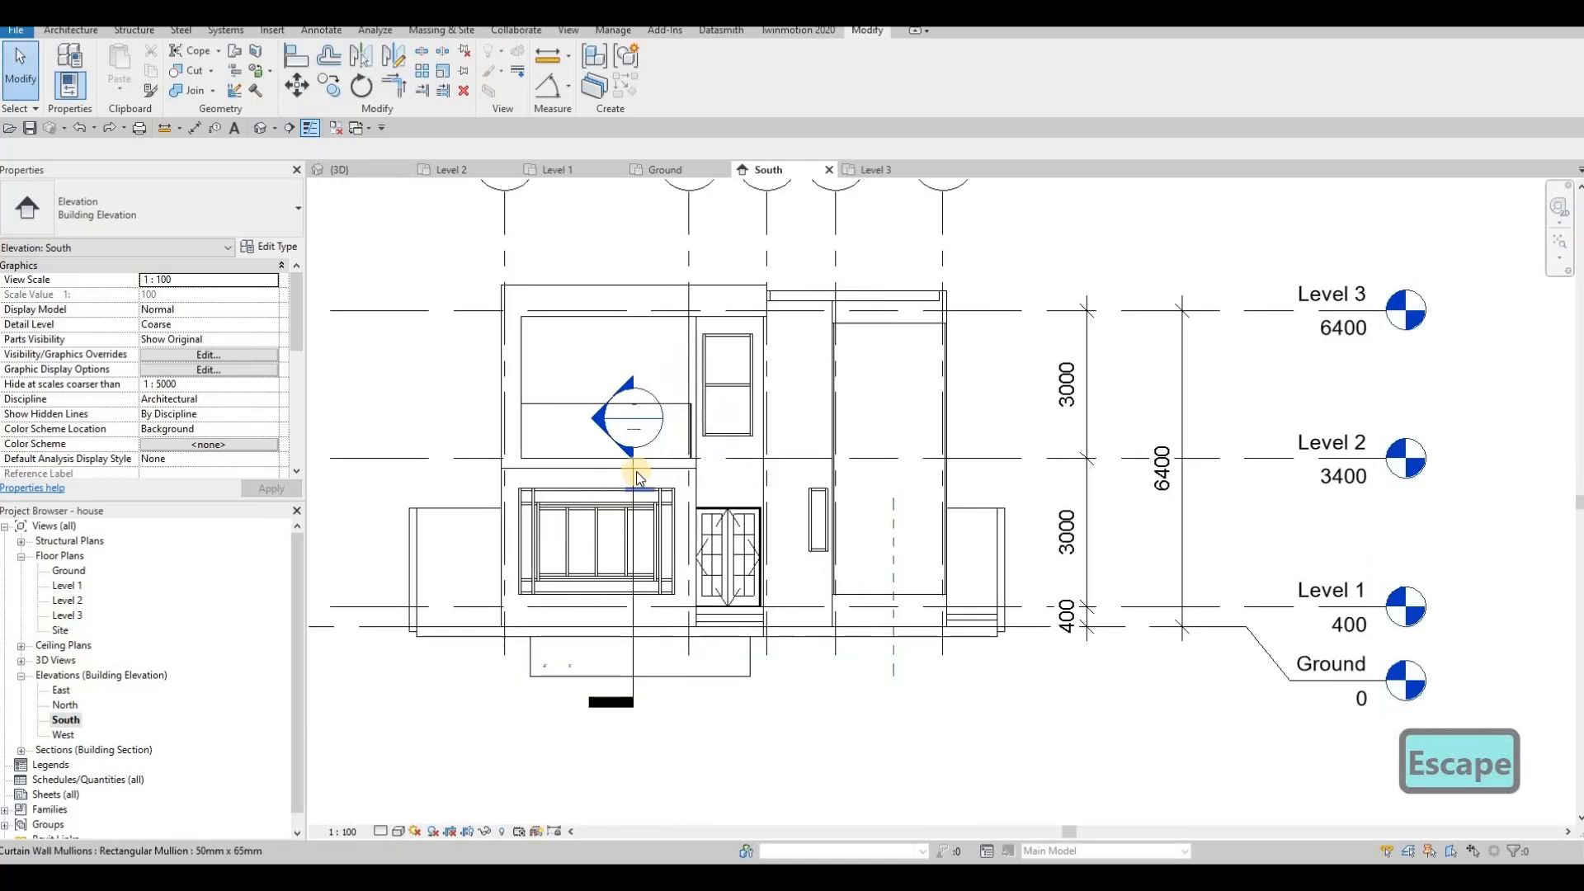
Raise the section marker's head above the roof and extend the section's extents beyond the roof and the house's left side.
left_click_drag(633, 443, 632, 275)
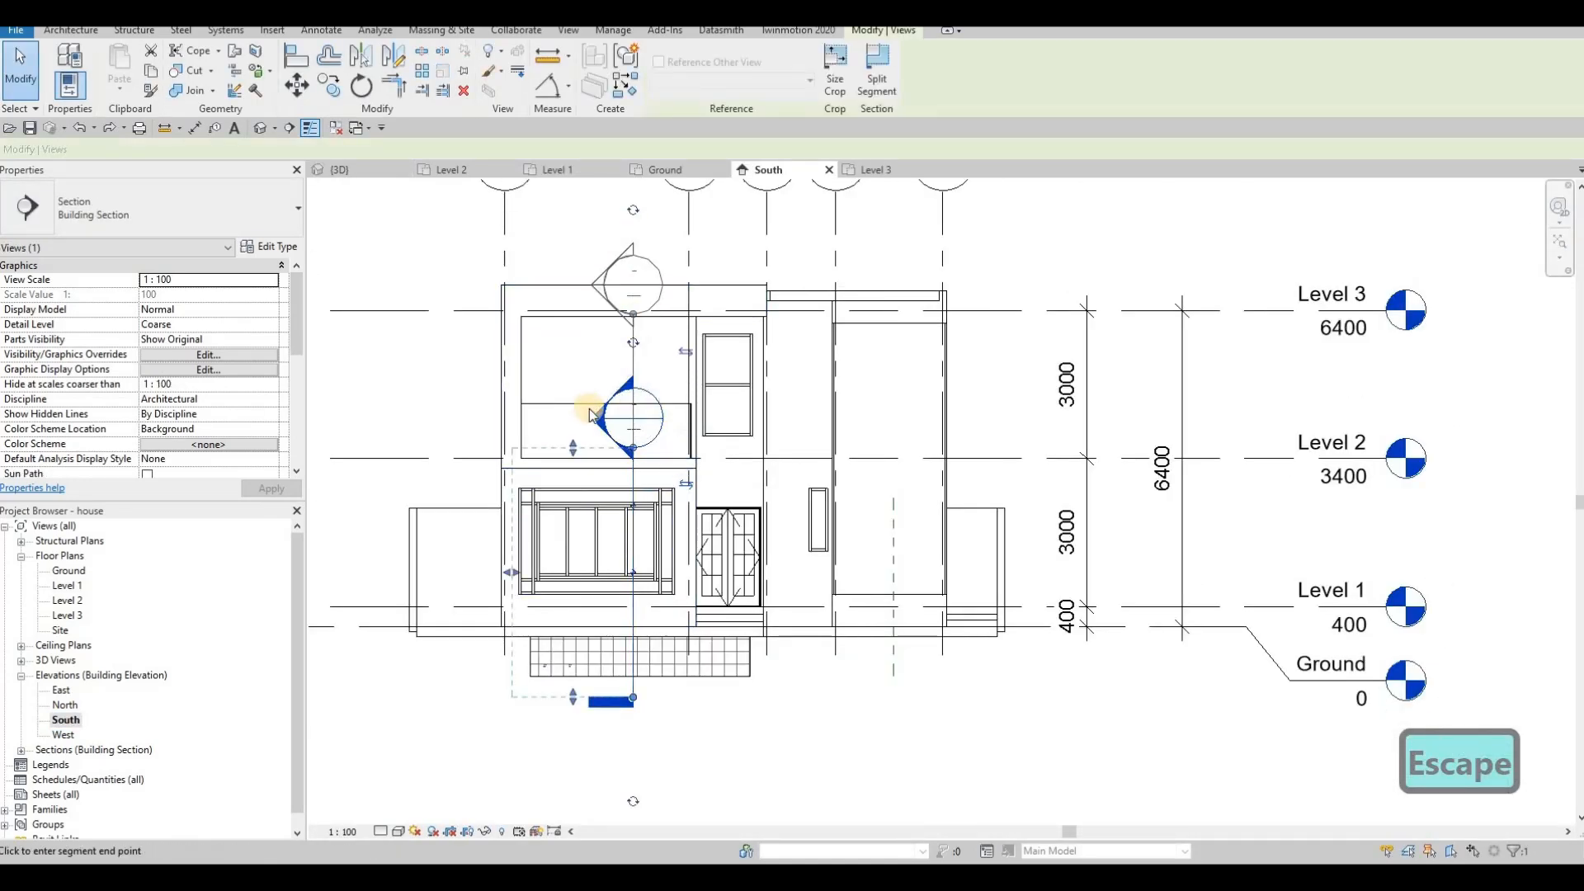
left_click_drag(575, 447, 591, 262)
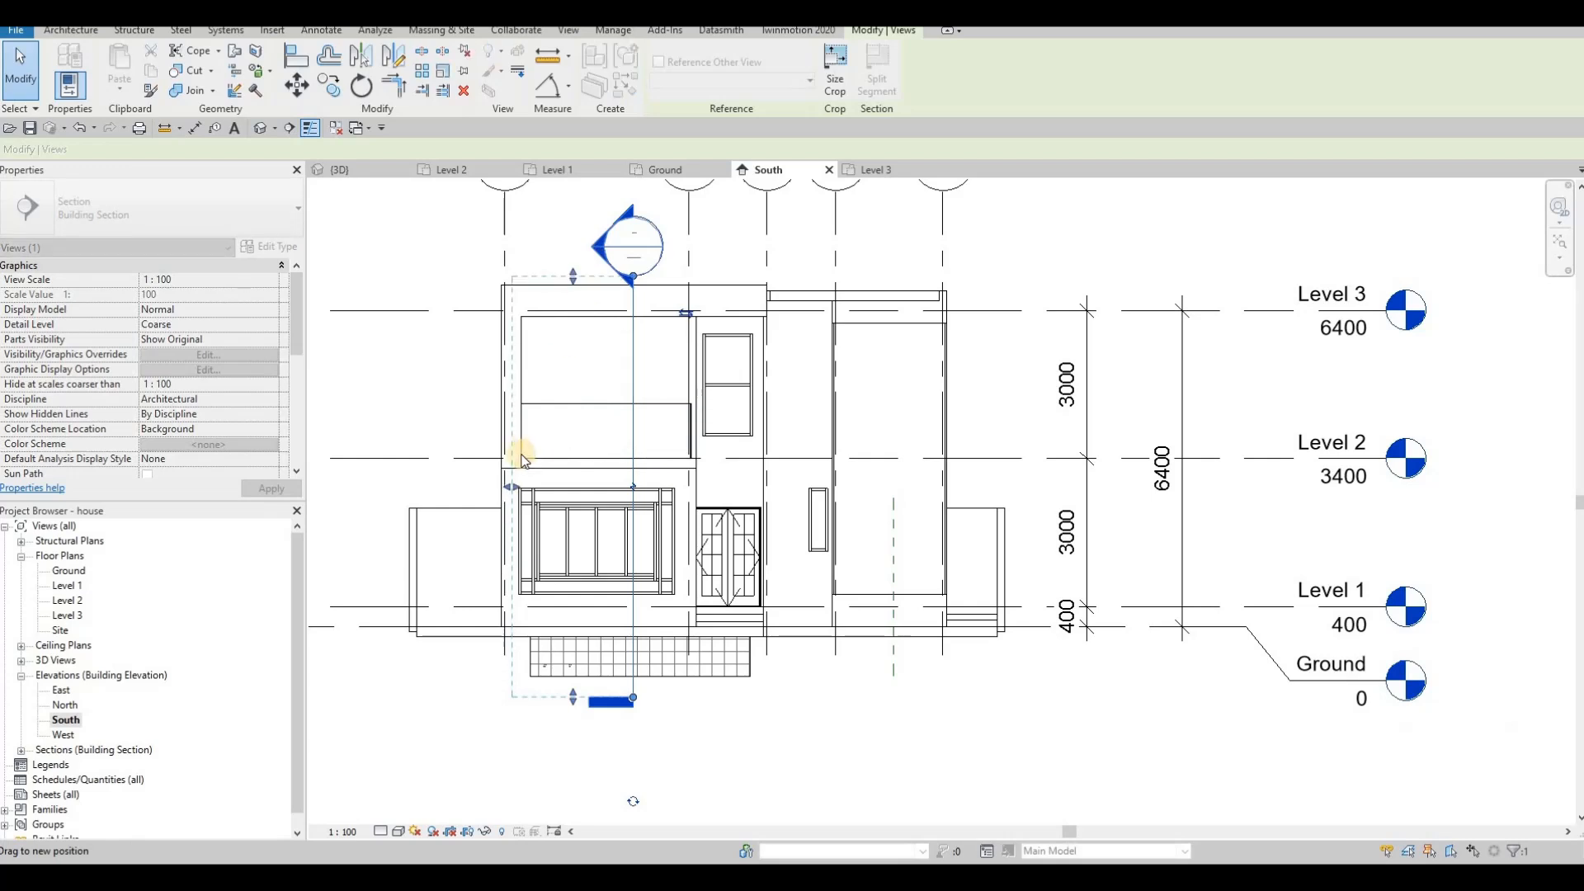
left_click_drag(510, 481, 453, 462)
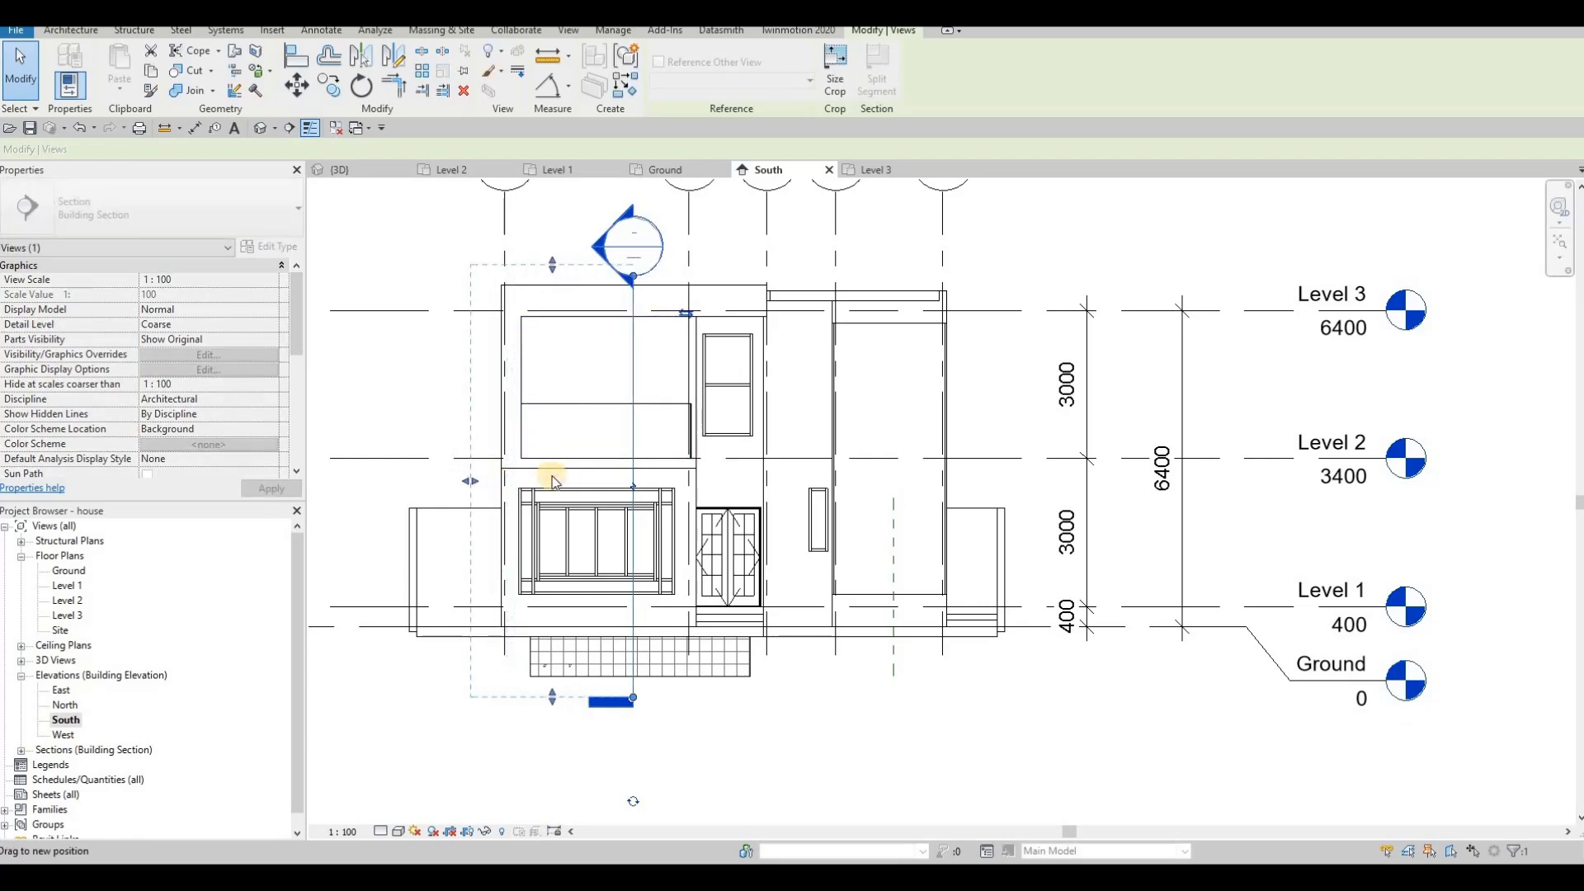
key("Escape")
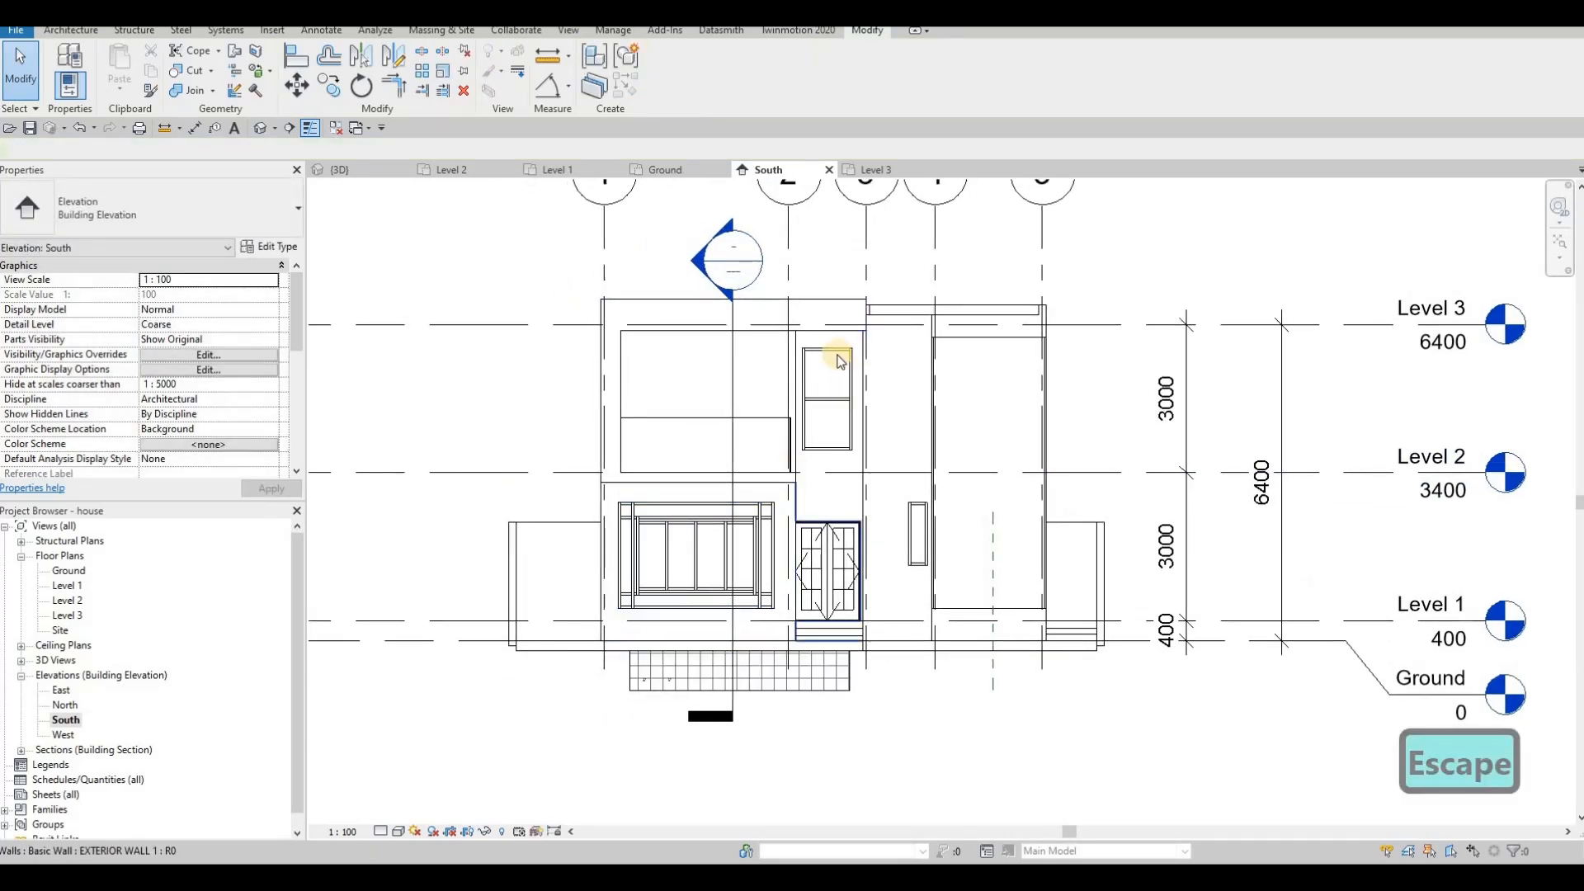
Start an in-place component in the Generic Models category, accepting the default name.
scroll(839, 353, "down", 2)
scroll(577, 280, "up", 4)
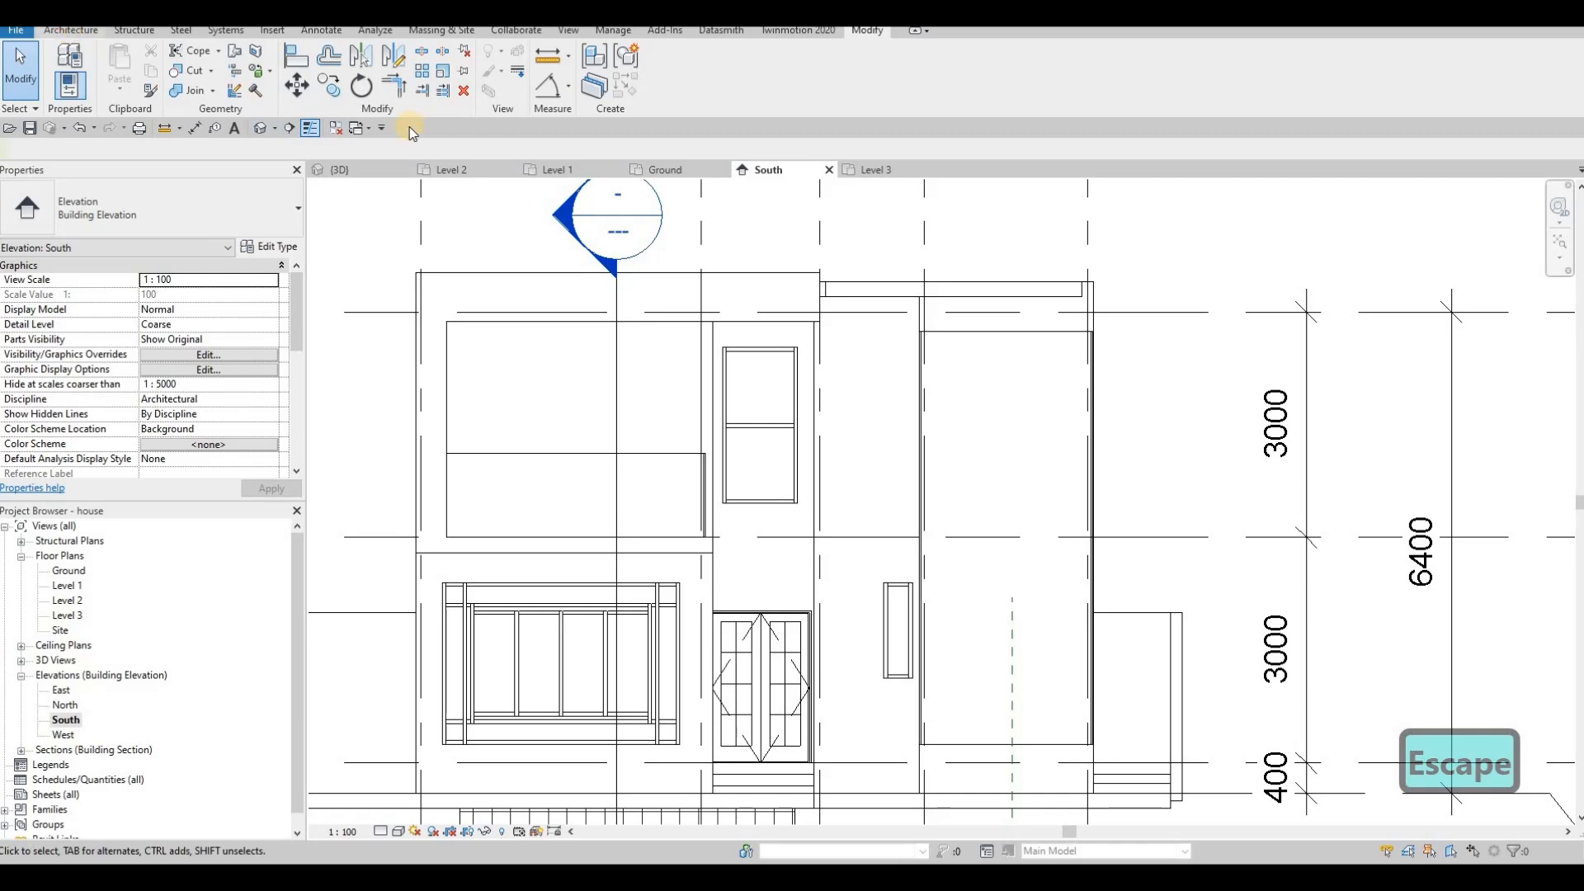
left_click(70, 30)
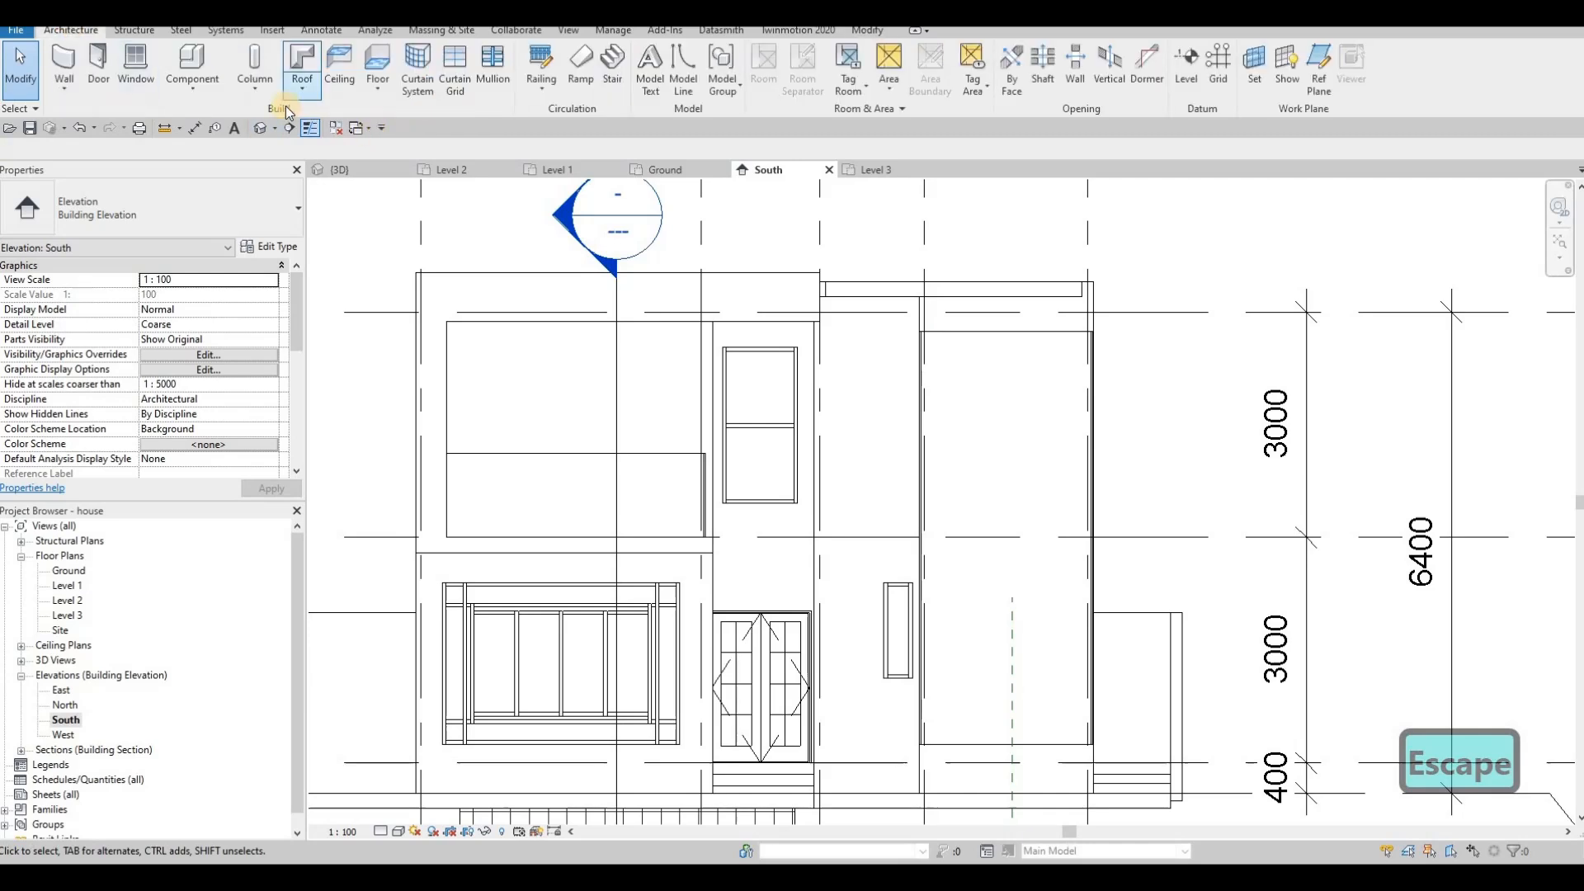
left_click(193, 86)
left_click(221, 154)
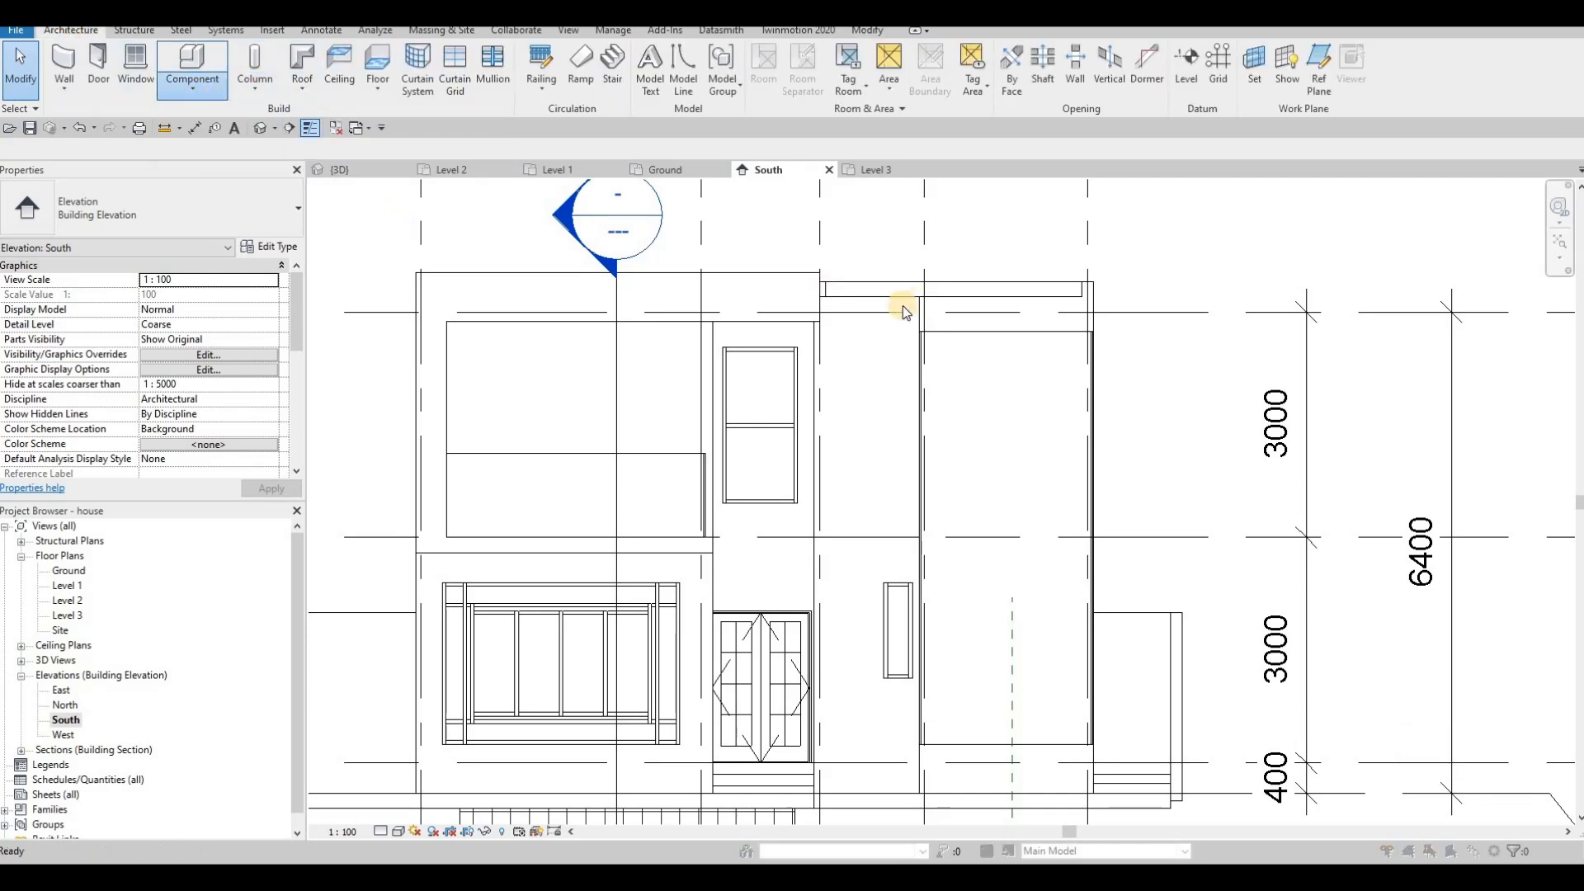
scroll(941, 347, "down", 2)
scroll(941, 384, "down", 1)
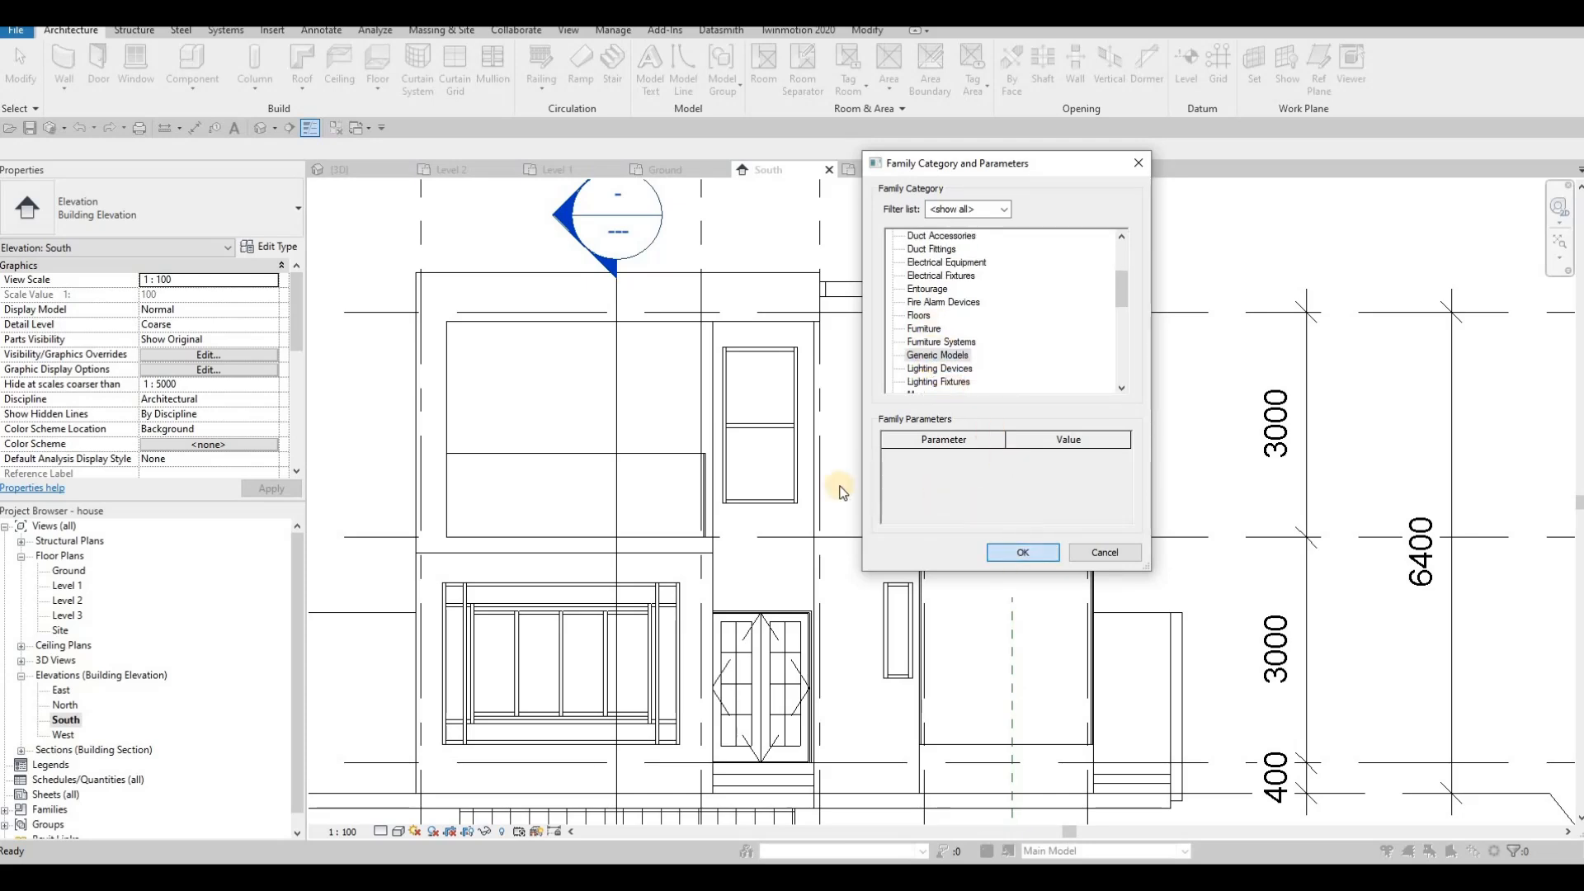
left_click(799, 468)
key("Return")
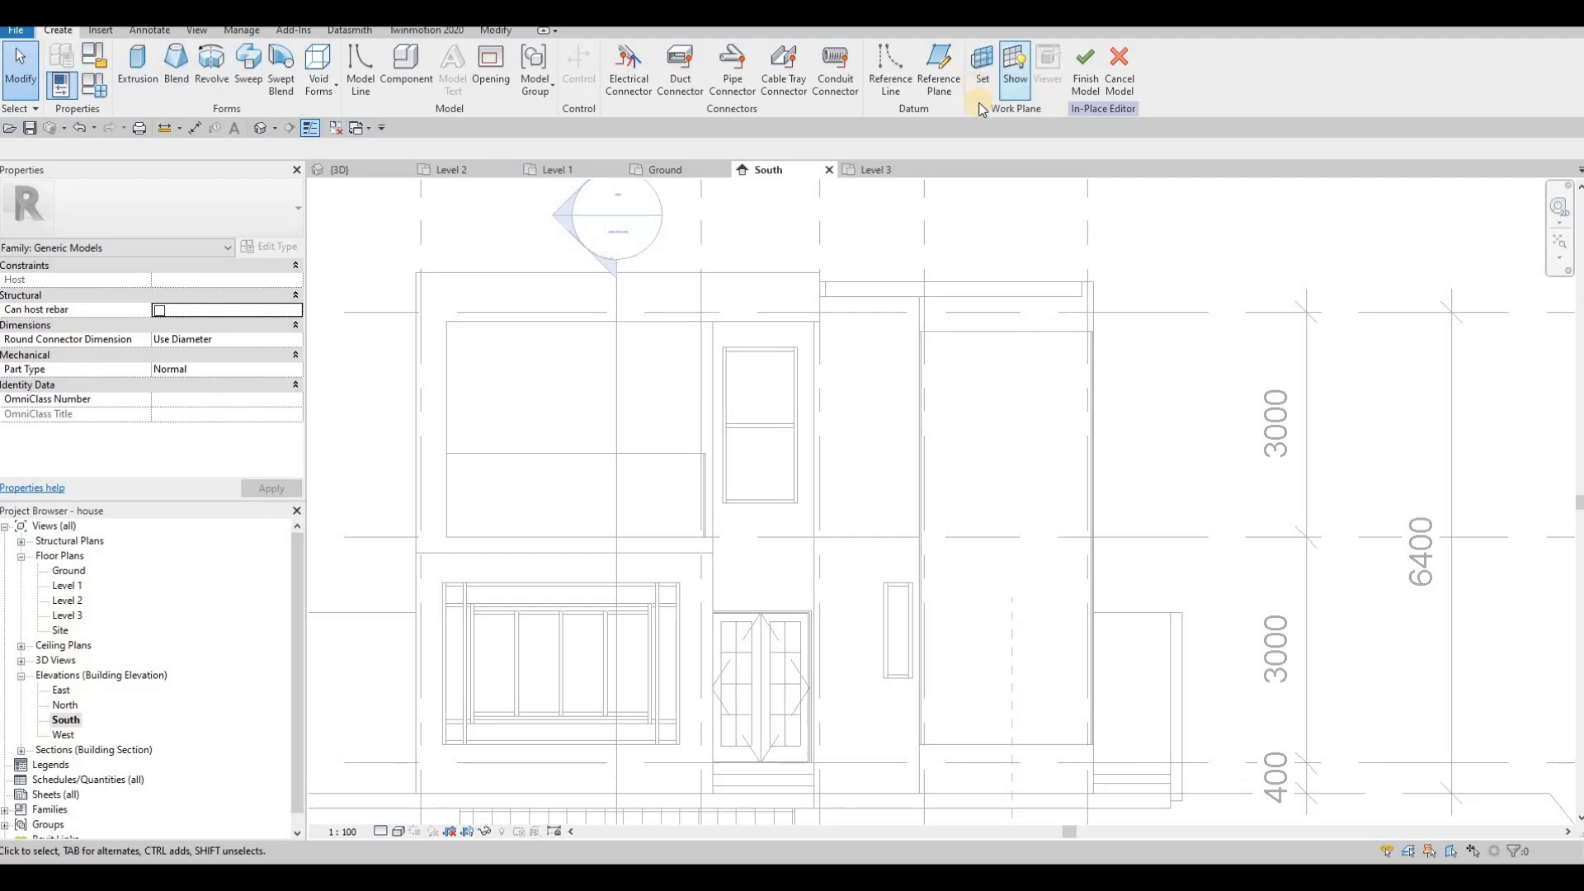
Set the work plane by picking the exterior wall face beside the stair glazing.
left_click(982, 71)
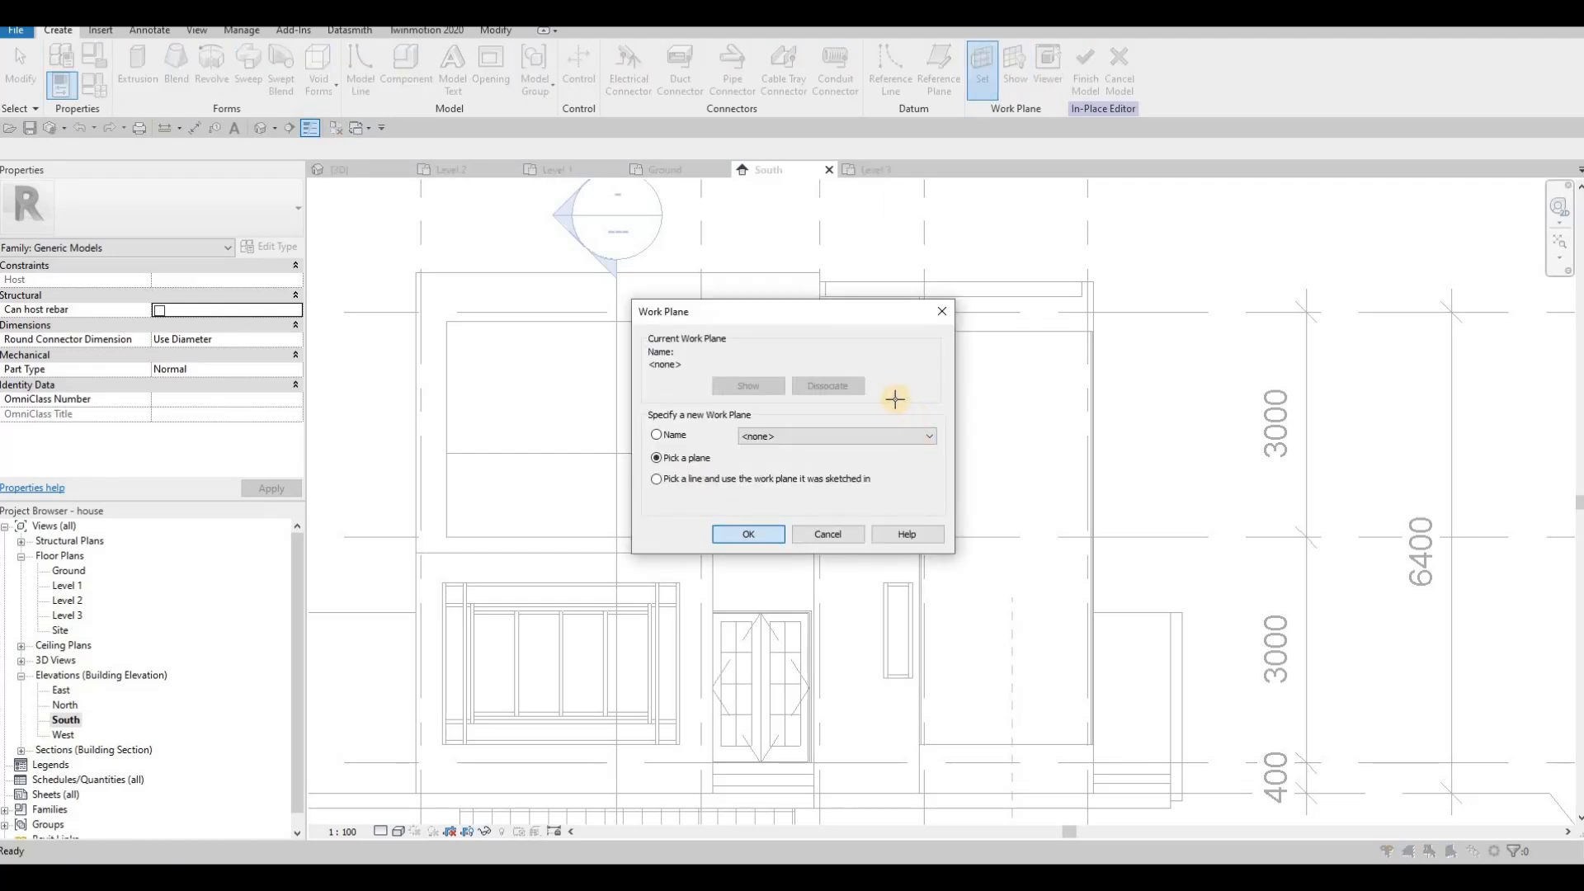
key("Return")
left_click(909, 360)
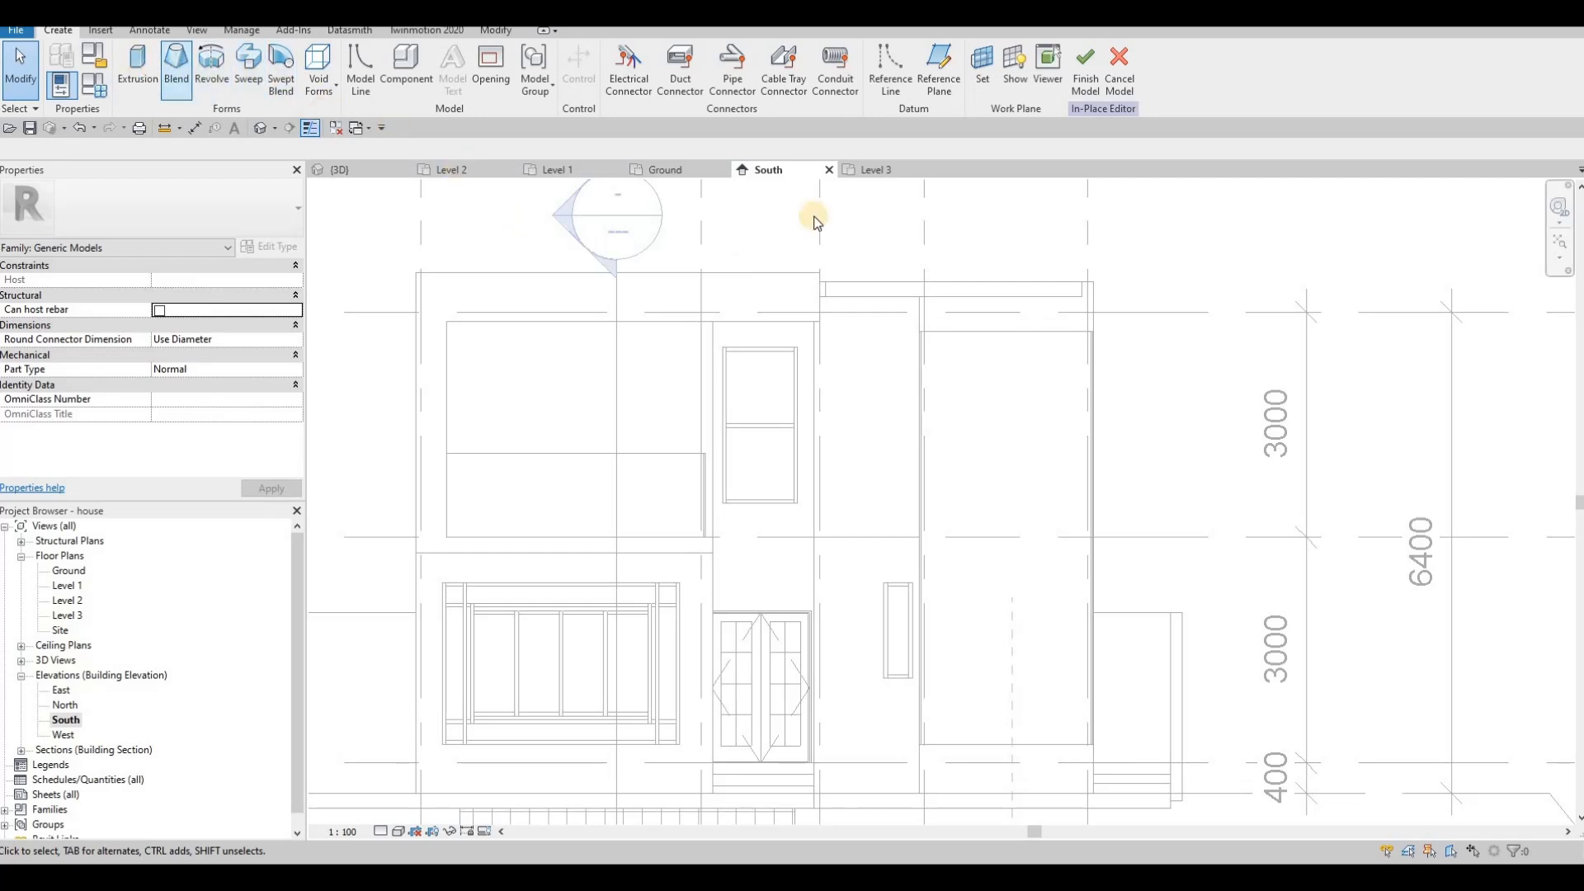
Start an extrusion and sketch a rectangle about 1613 by 580 mm from the stair glazing to the upper window.
left_click(138, 66)
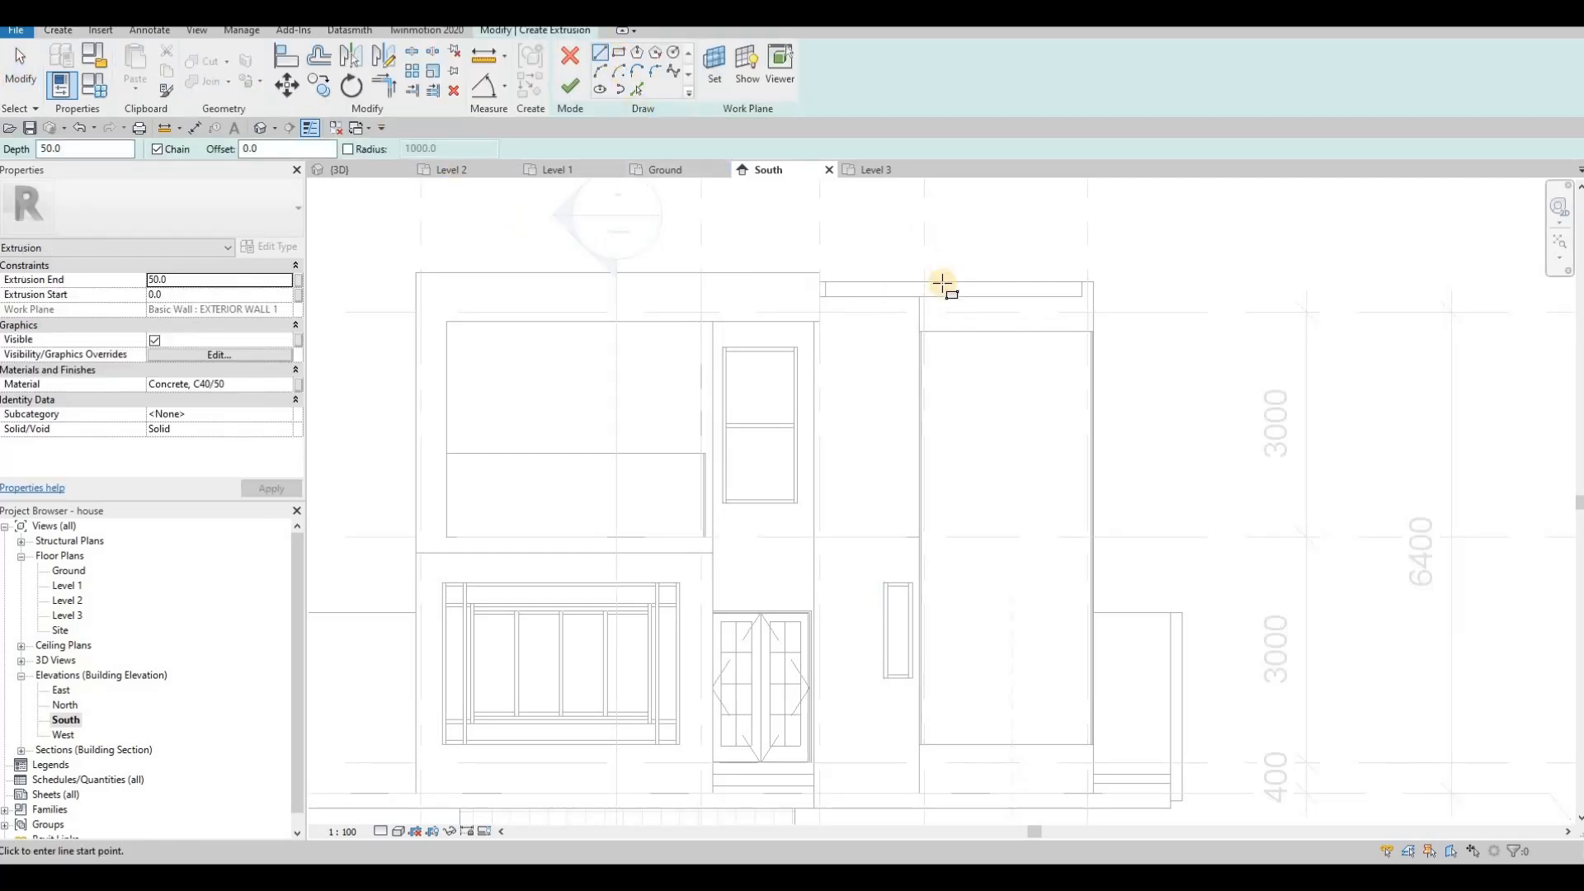
scroll(924, 292, "up", 3)
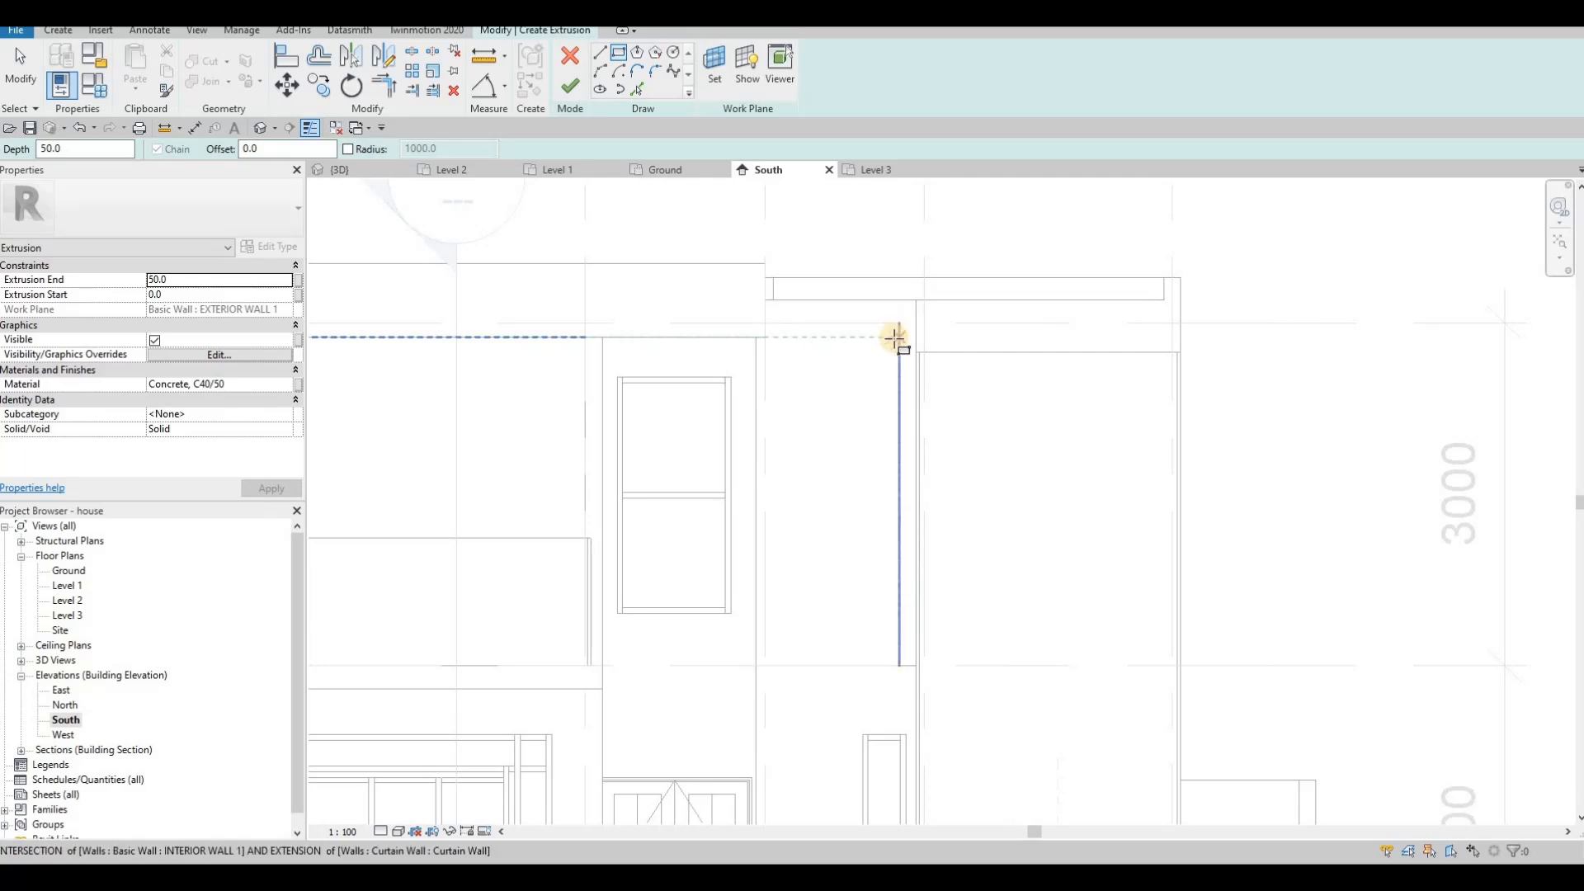
left_click(911, 341)
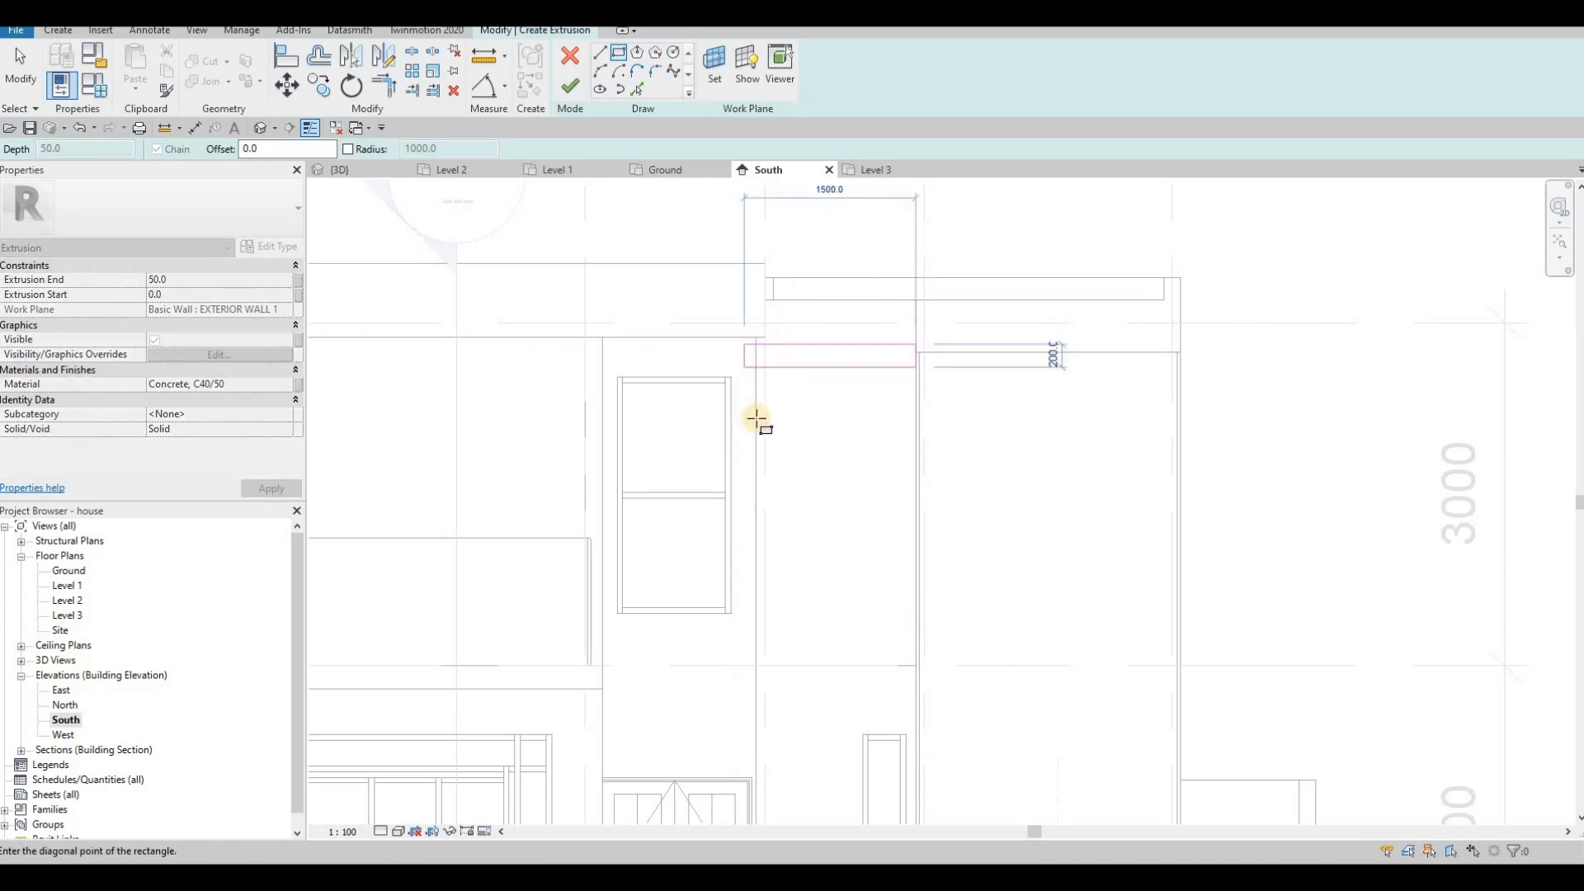
left_click(754, 409)
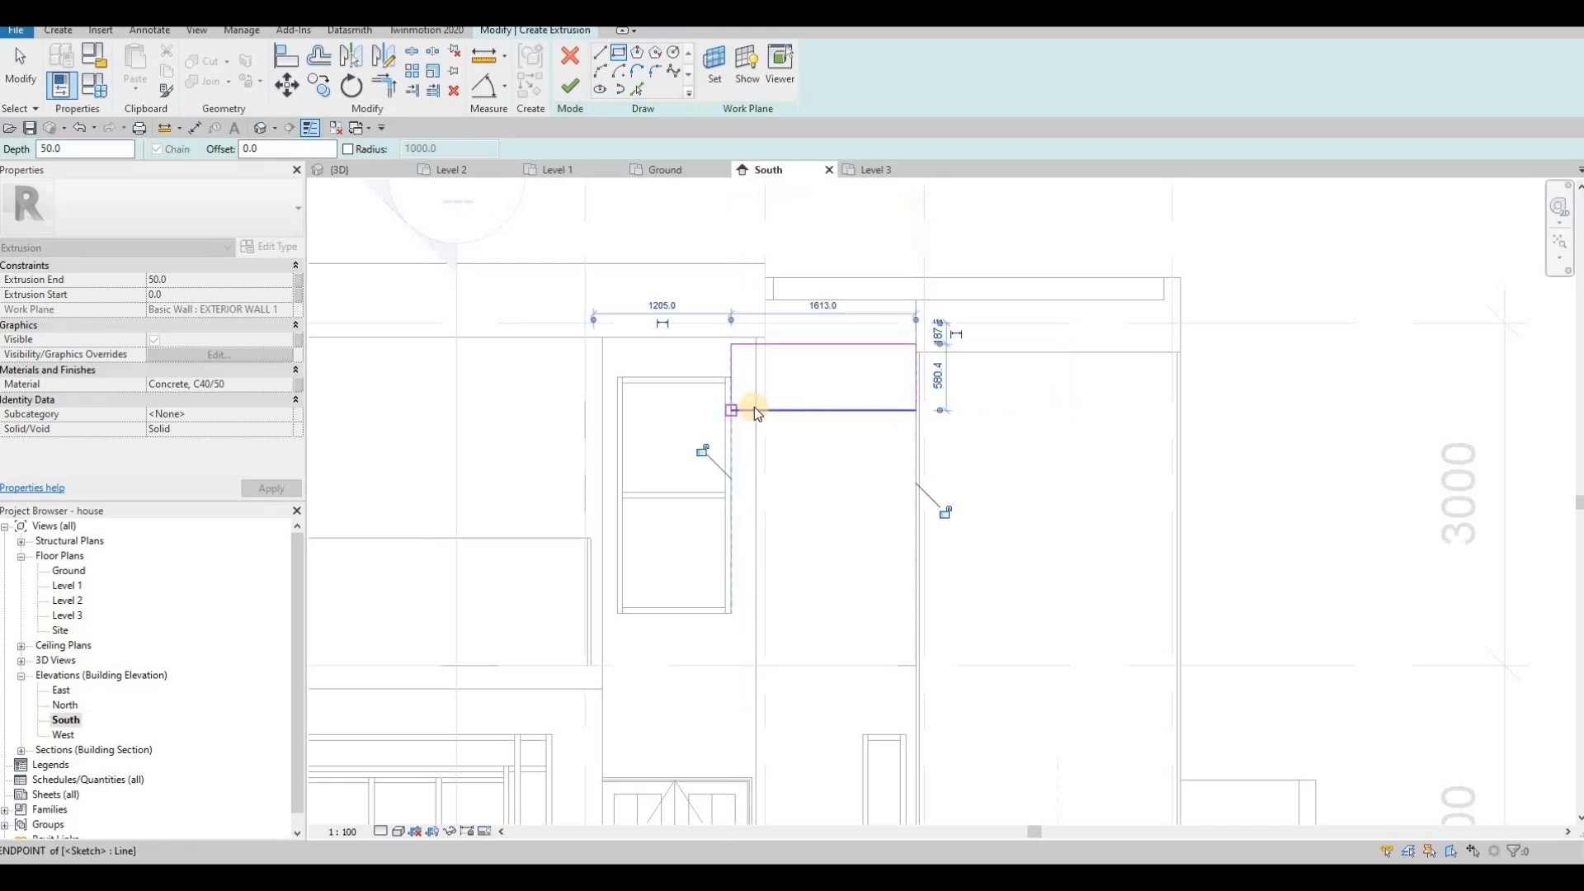
Align the rectangle's top edge with the underside of the roof frame using the Align tool.
key("Escape")
key("Escape")
key("Escape")
key("a")
key("l")
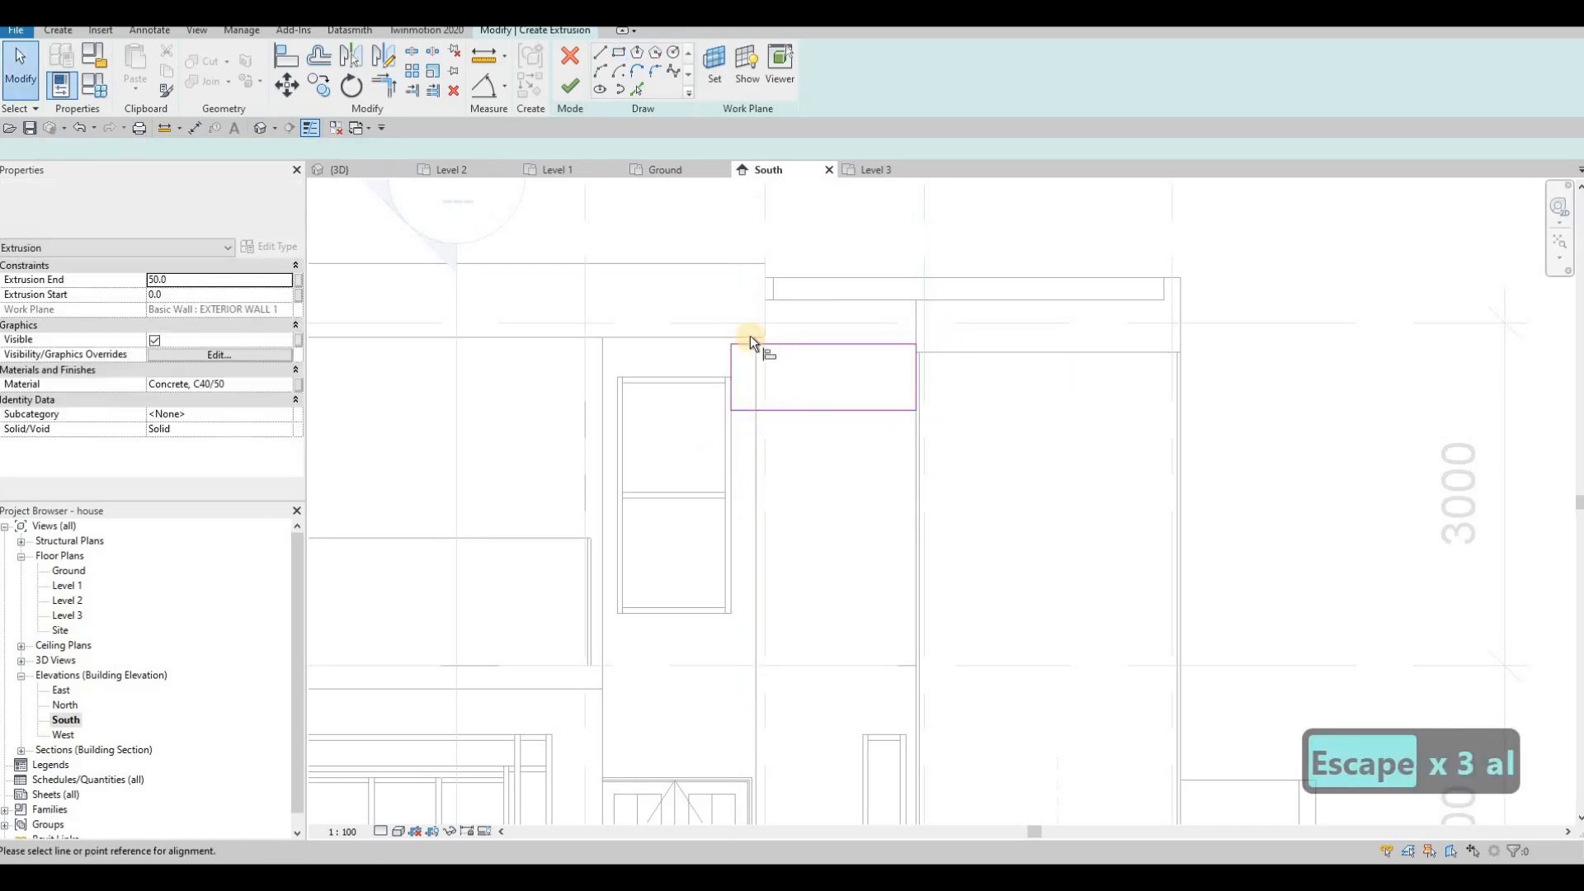
left_click(753, 341)
left_click(752, 343)
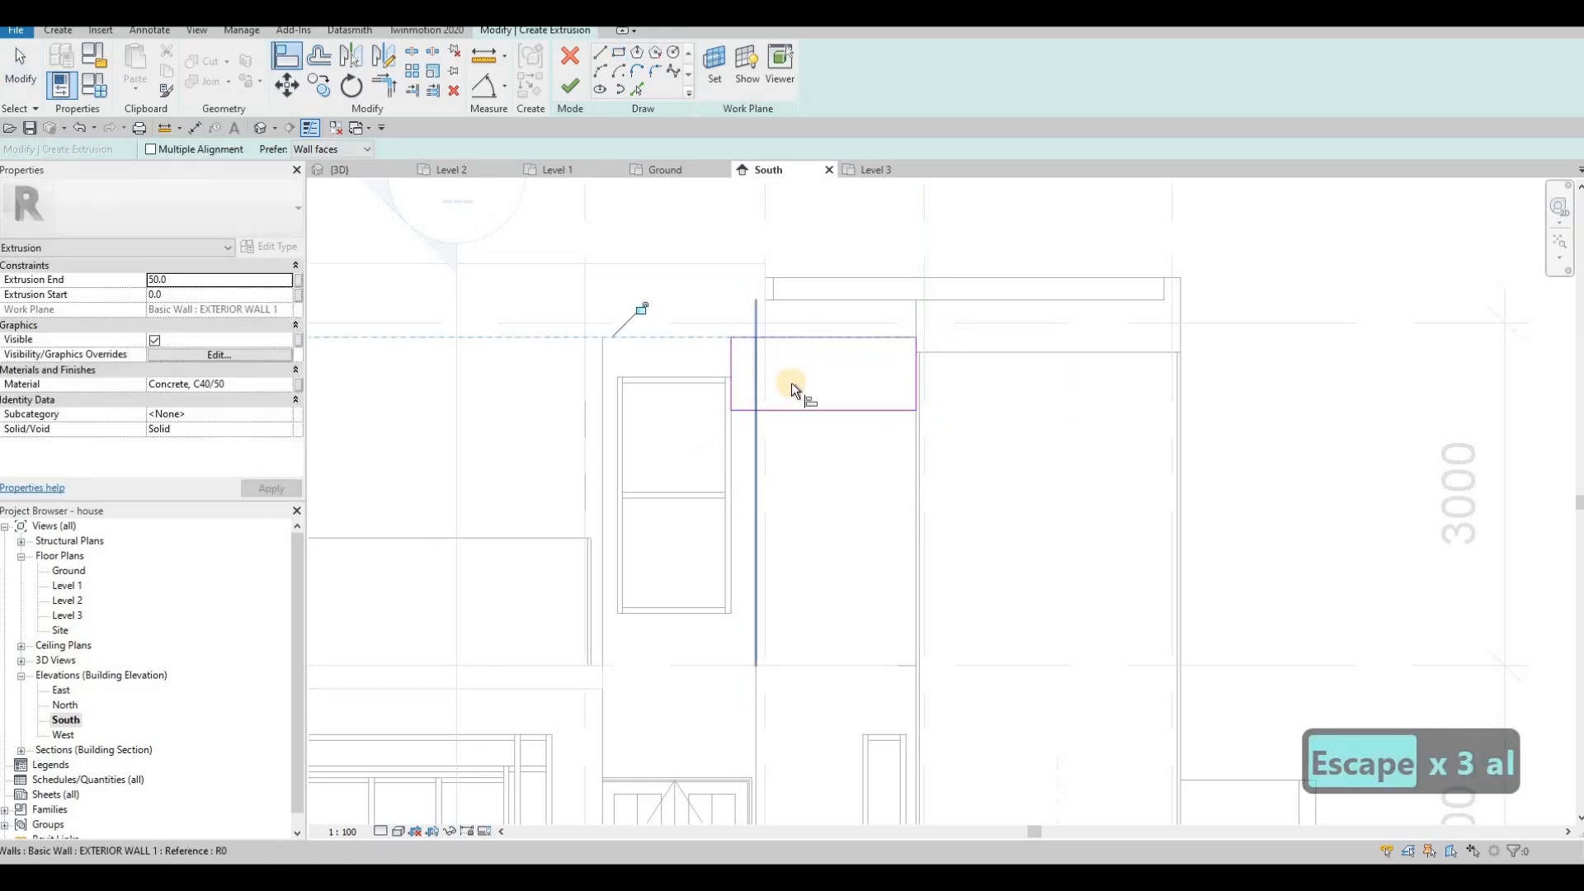
scroll(791, 383, "down", 2)
key("Escape")
key("Escape")
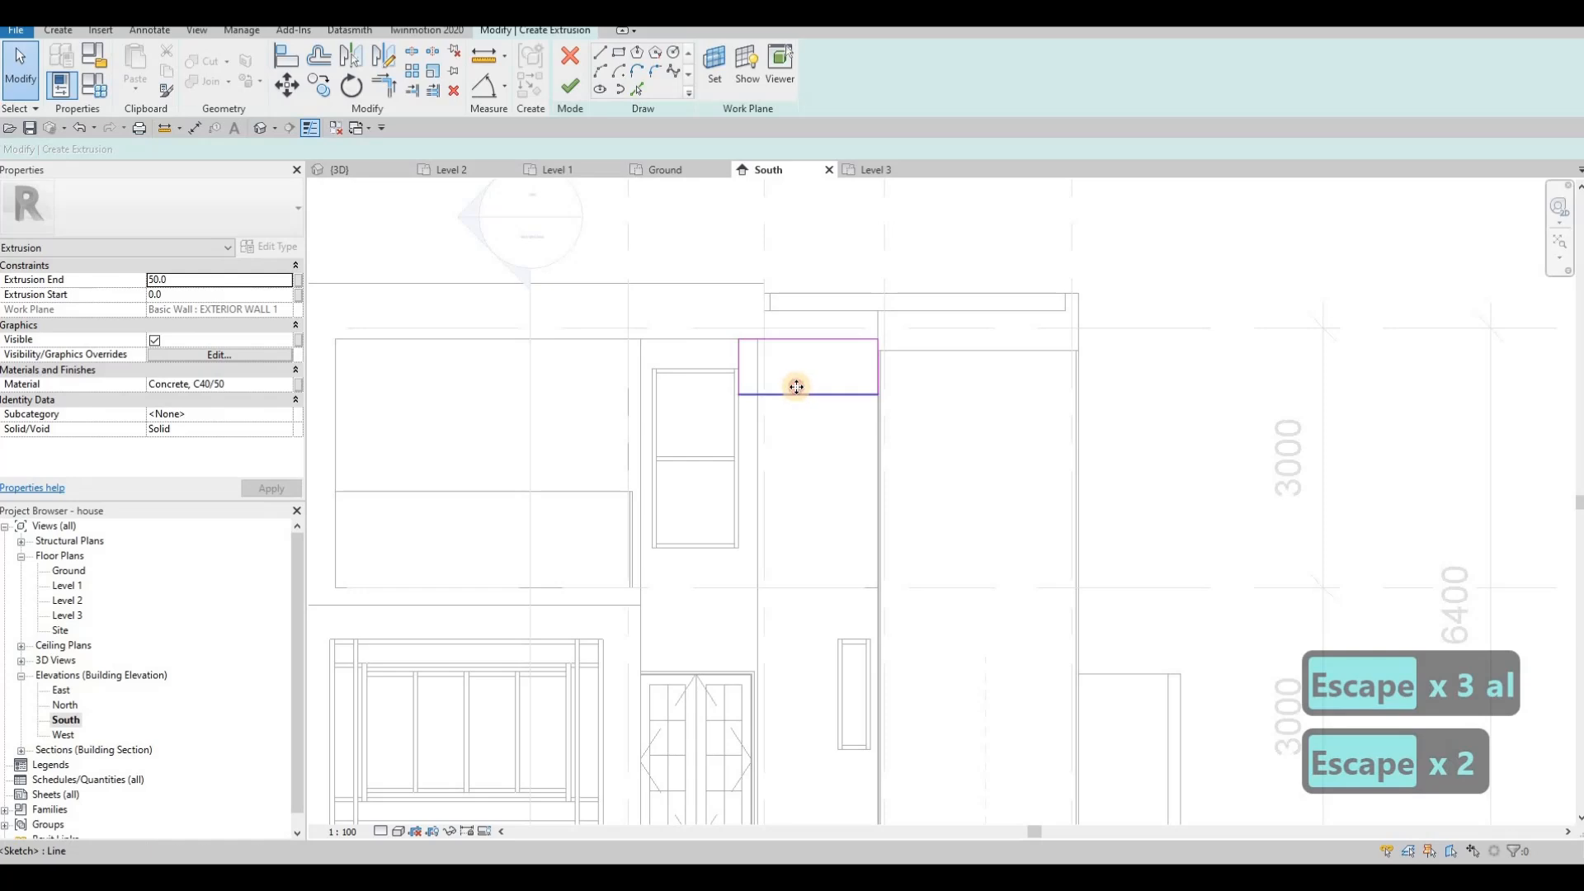
Reduce the sketched rectangle's height to 300 mm.
left_click(797, 367)
left_click_drag(797, 366, 780, 367)
left_click_drag(804, 301, 825, 311)
key("Escape")
scroll(821, 322, "down", 2)
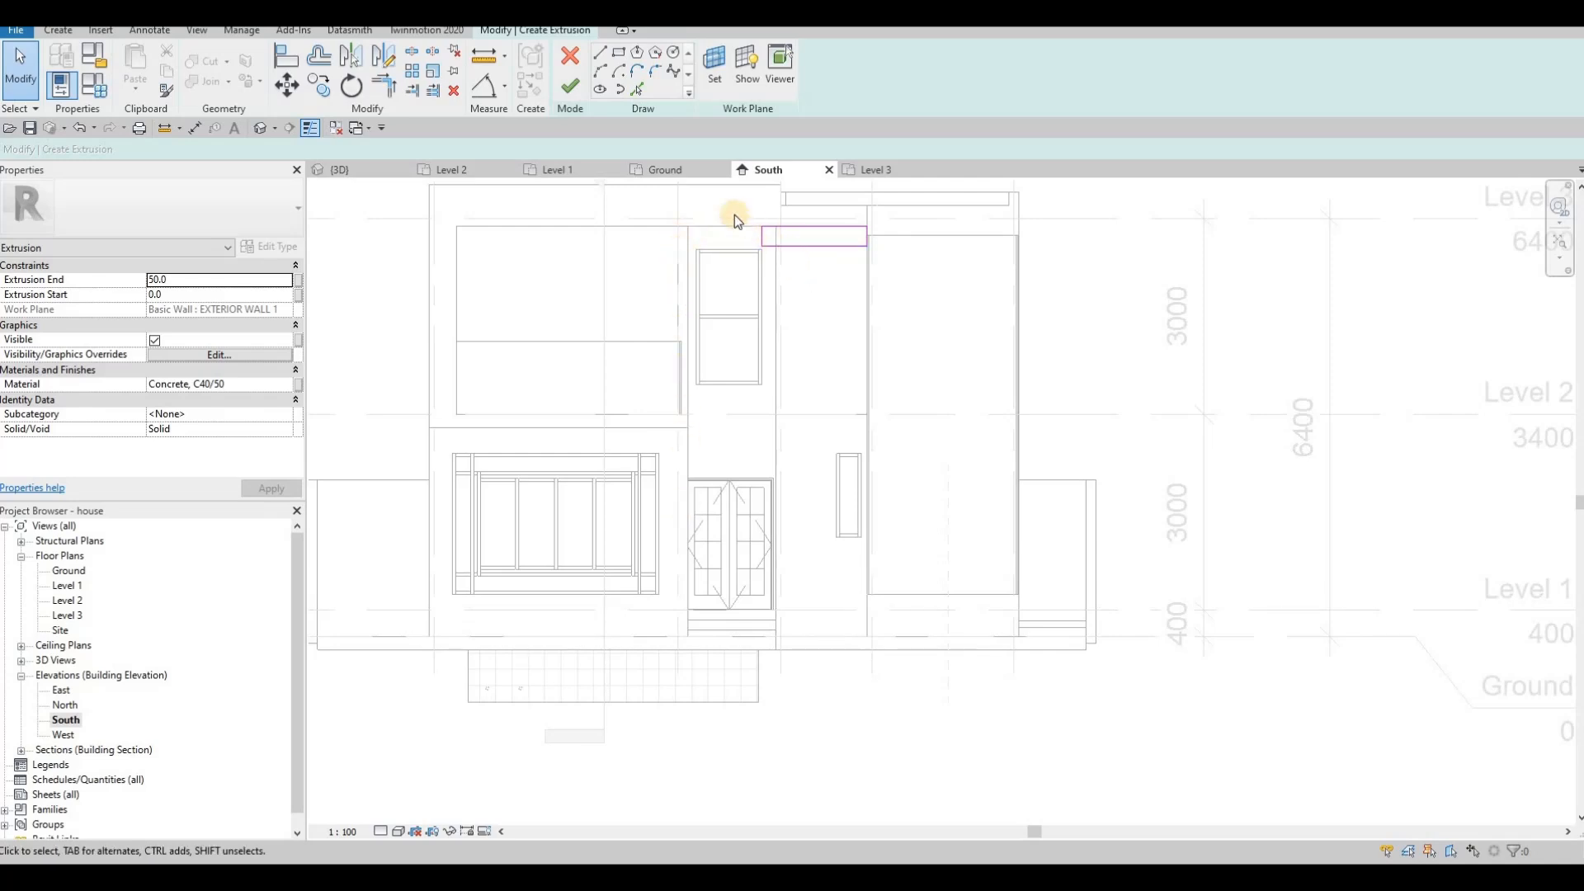
Extend the rectangle's left end over the upper window to the balcony-side wall edge and finish the extrusion sketch.
scroll(735, 214, "up", 3)
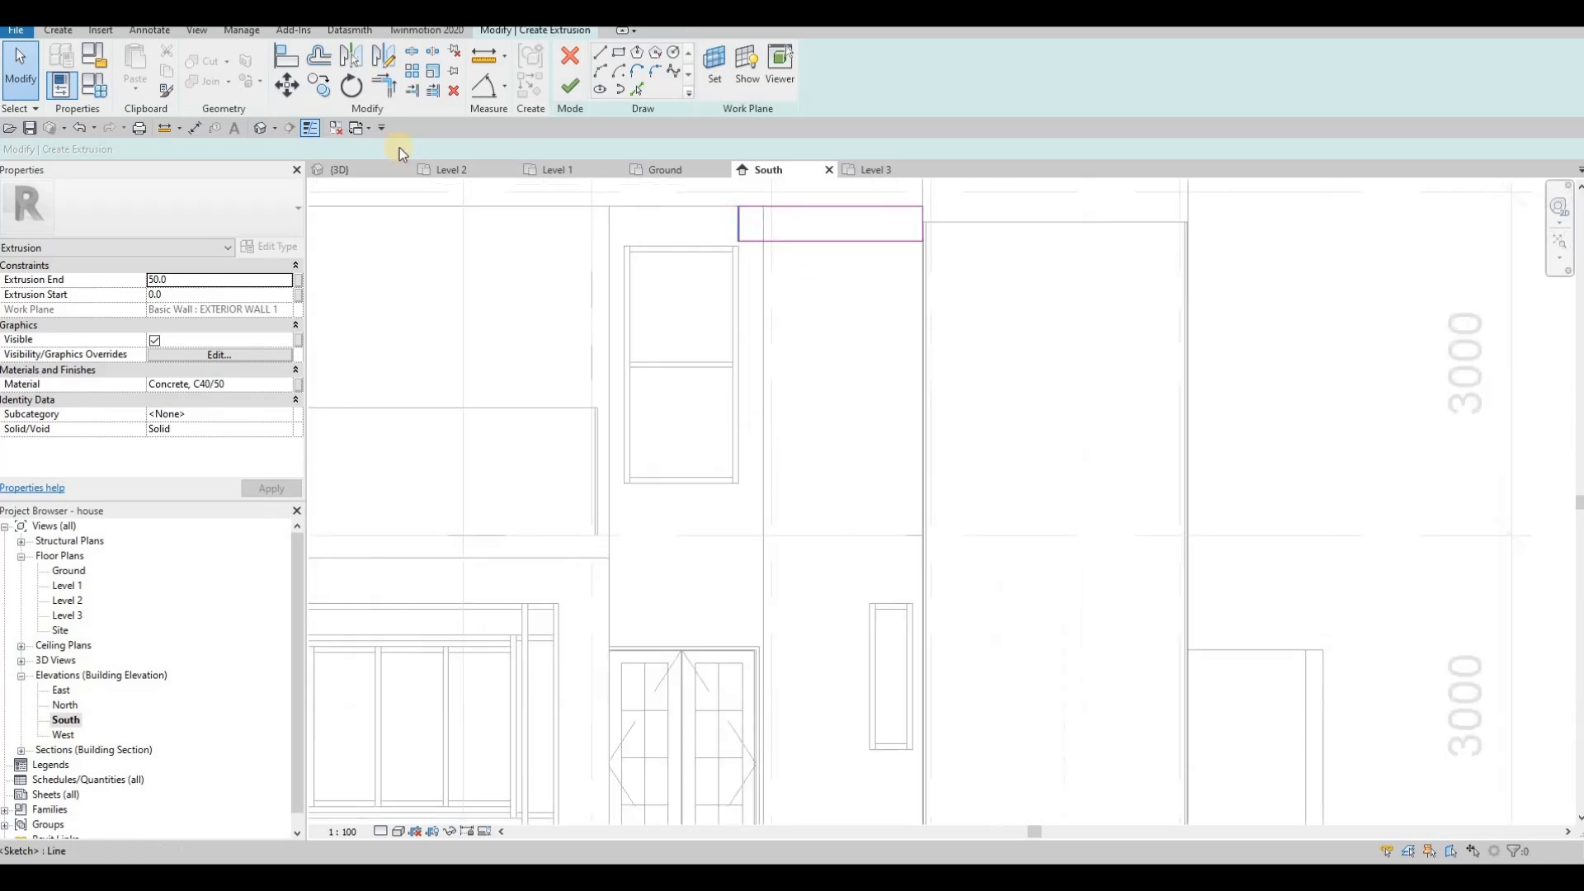
left_click(740, 218)
left_click_drag(590, 209, 591, 210)
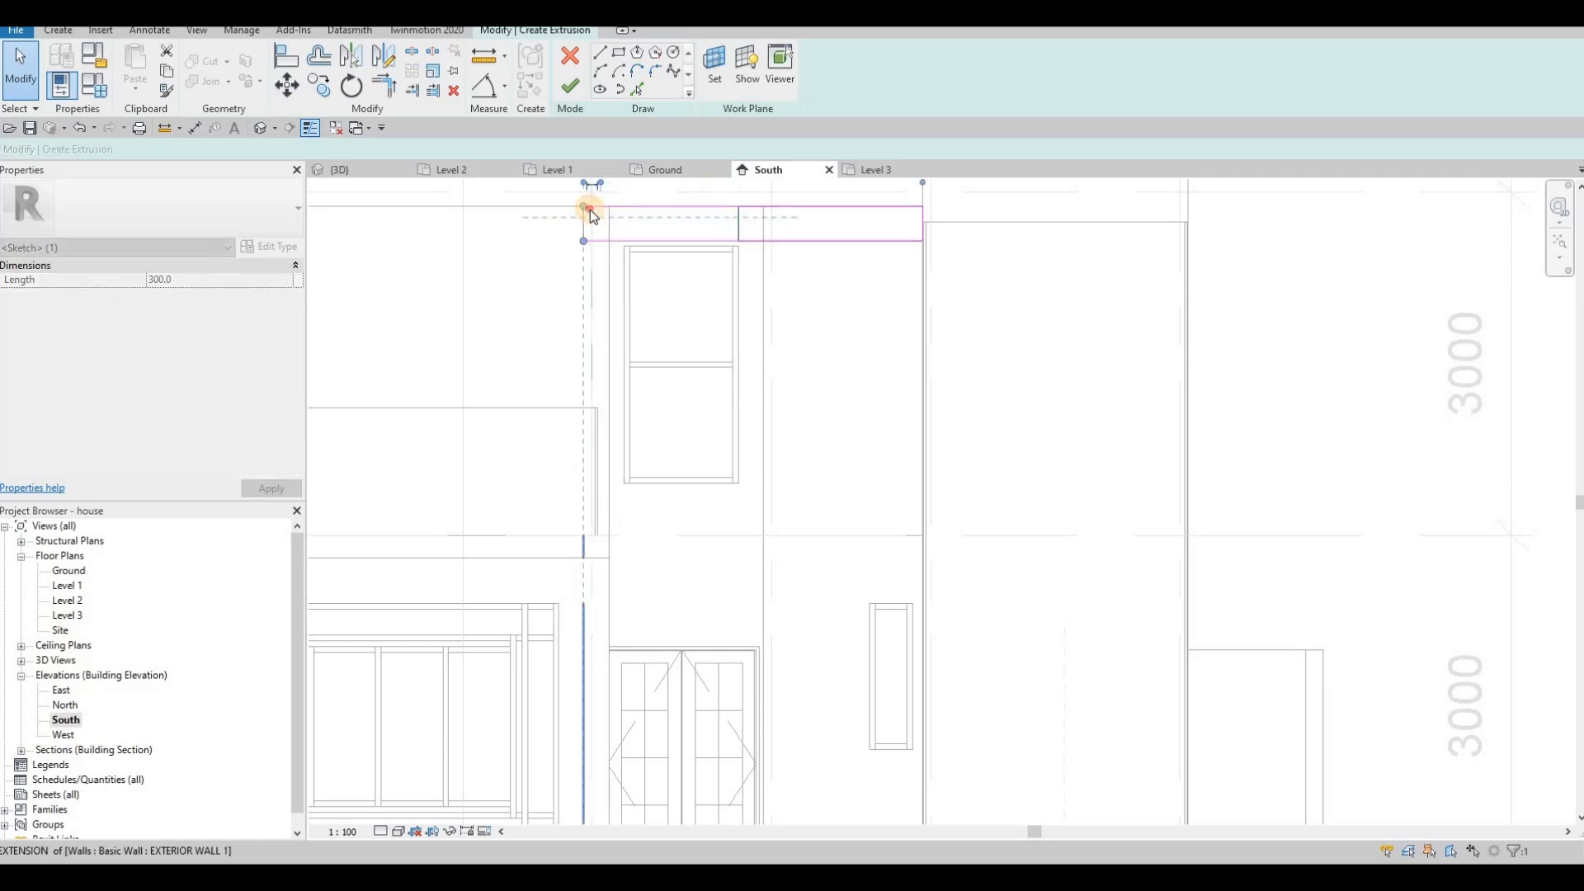
scroll(678, 305, "down", 2)
mouse_move(675, 312)
middle_mouse_down()
mouse_move(711, 269)
mouse_move(682, 237)
mouse_move(784, 255)
mouse_move(774, 265)
middle_mouse_up()
key("Escape")
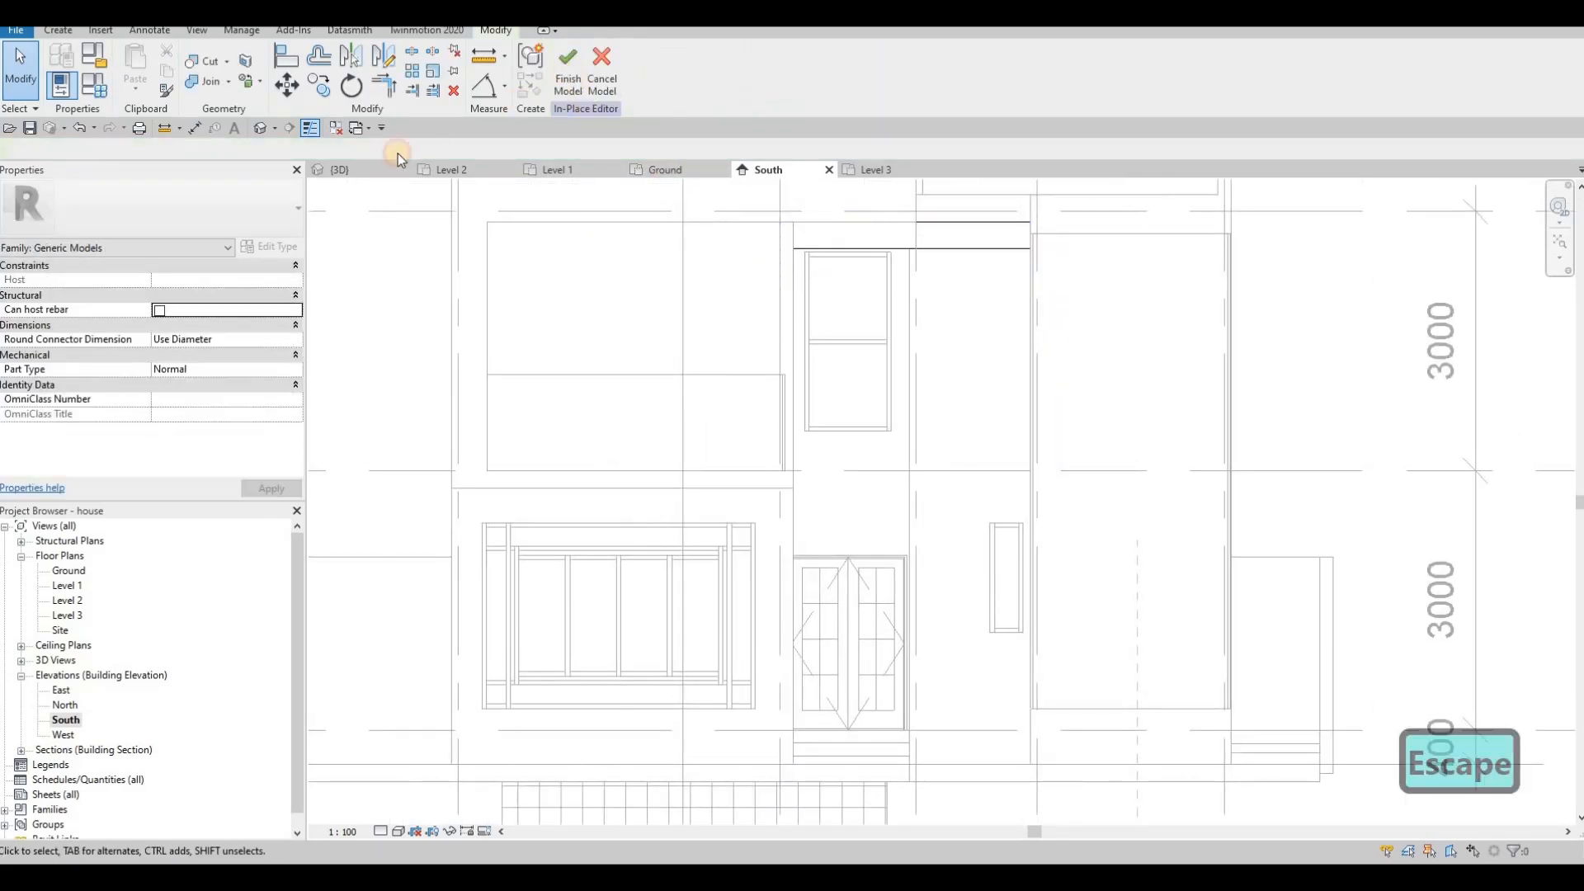
Finish the in-place model, check it in 3D, and display the South elevation with a shaded visual style.
left_click(367, 170)
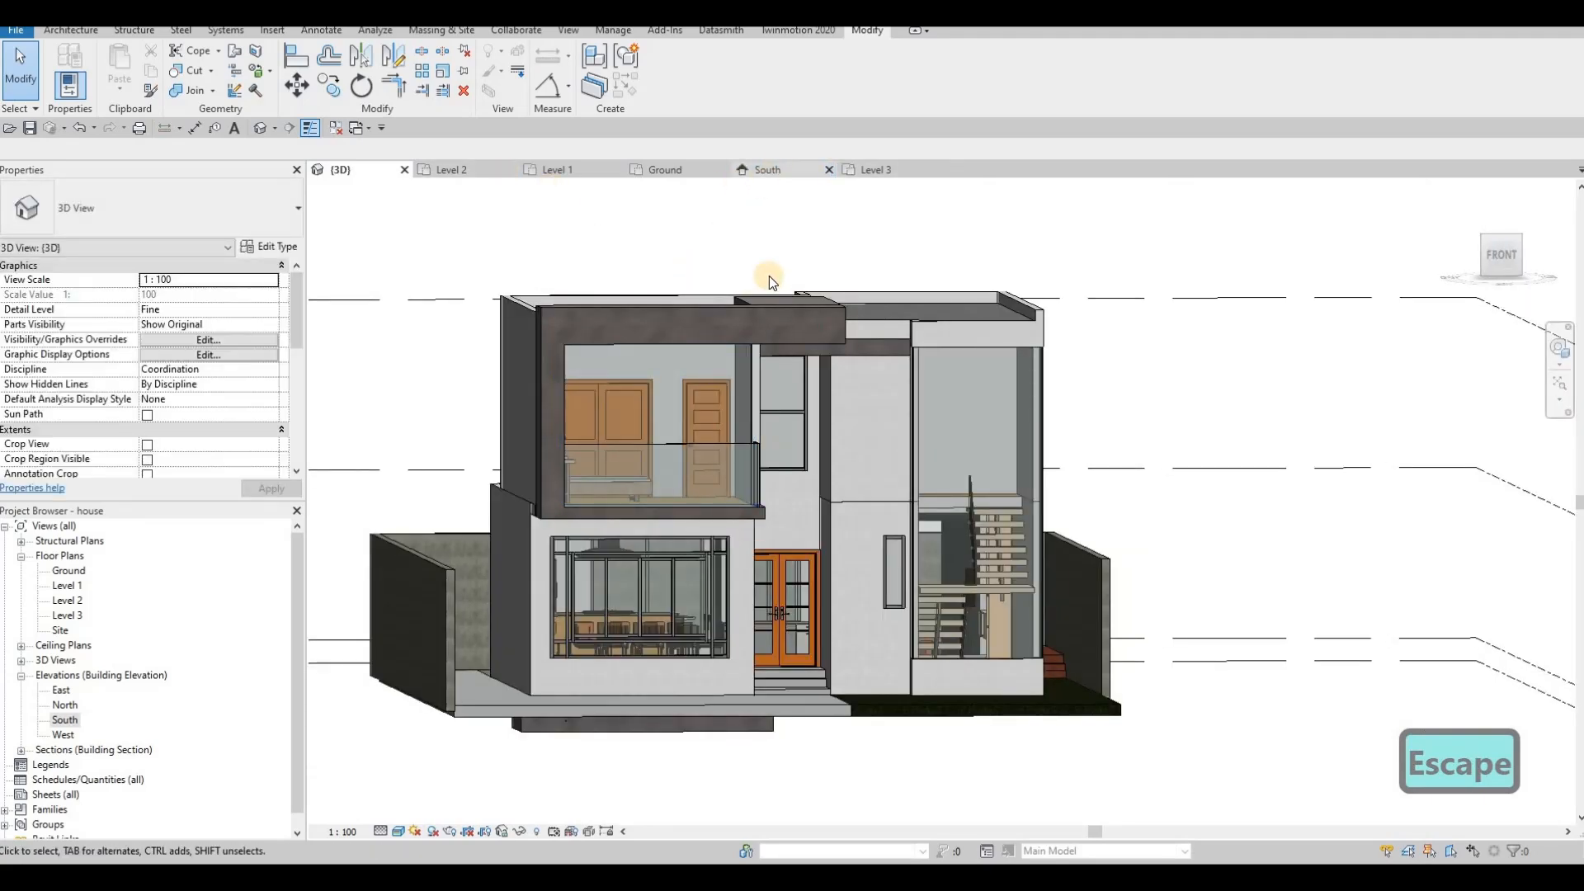
key("ctrl+Tab")
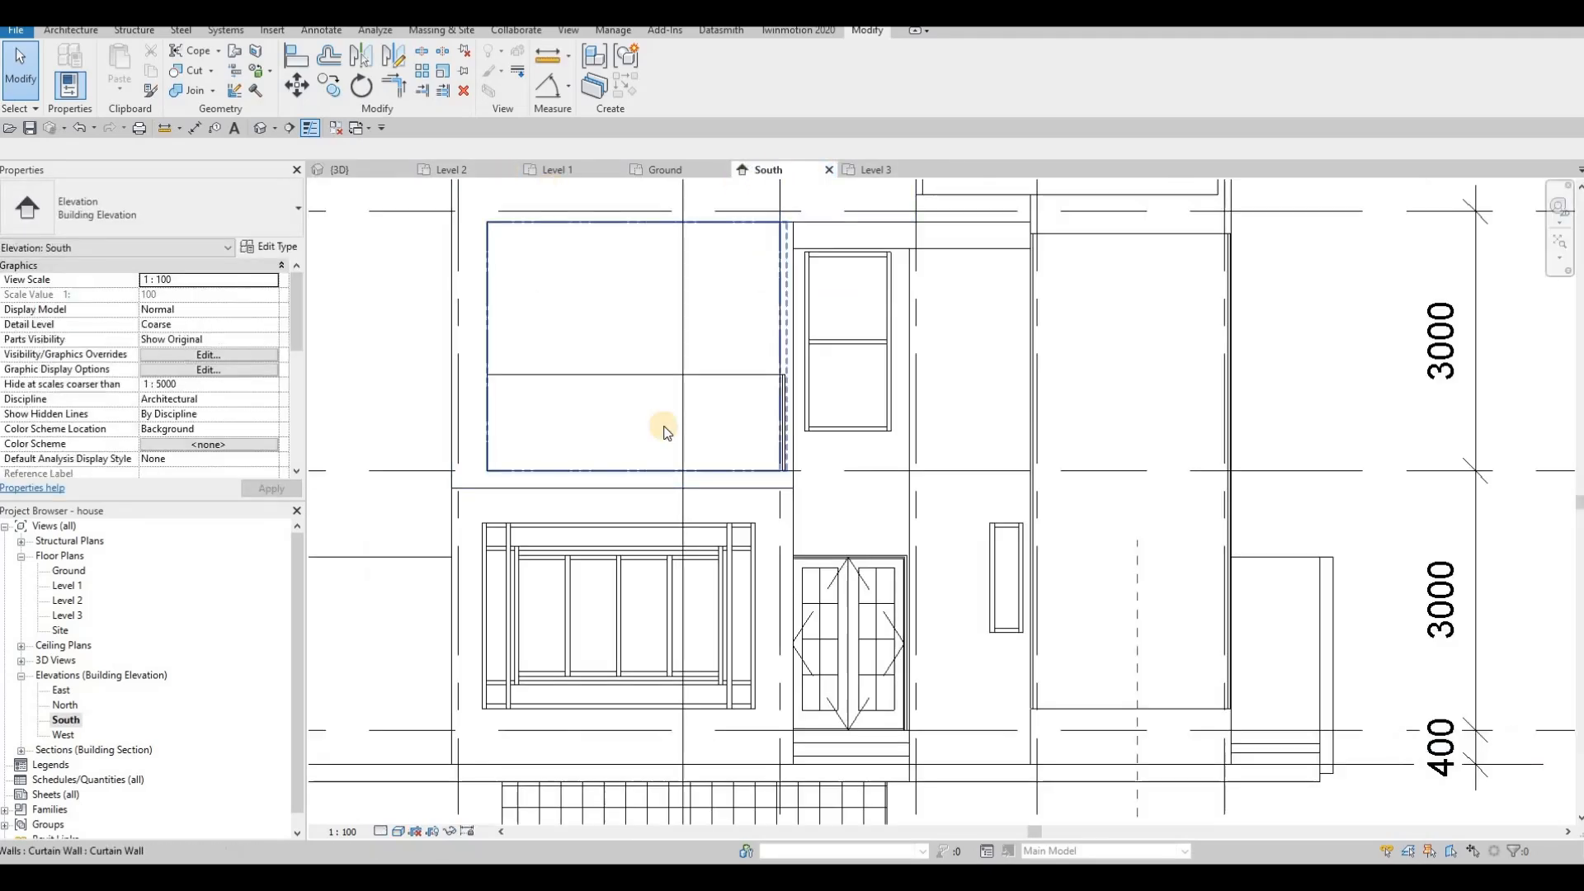
left_click(399, 831)
left_click(450, 765)
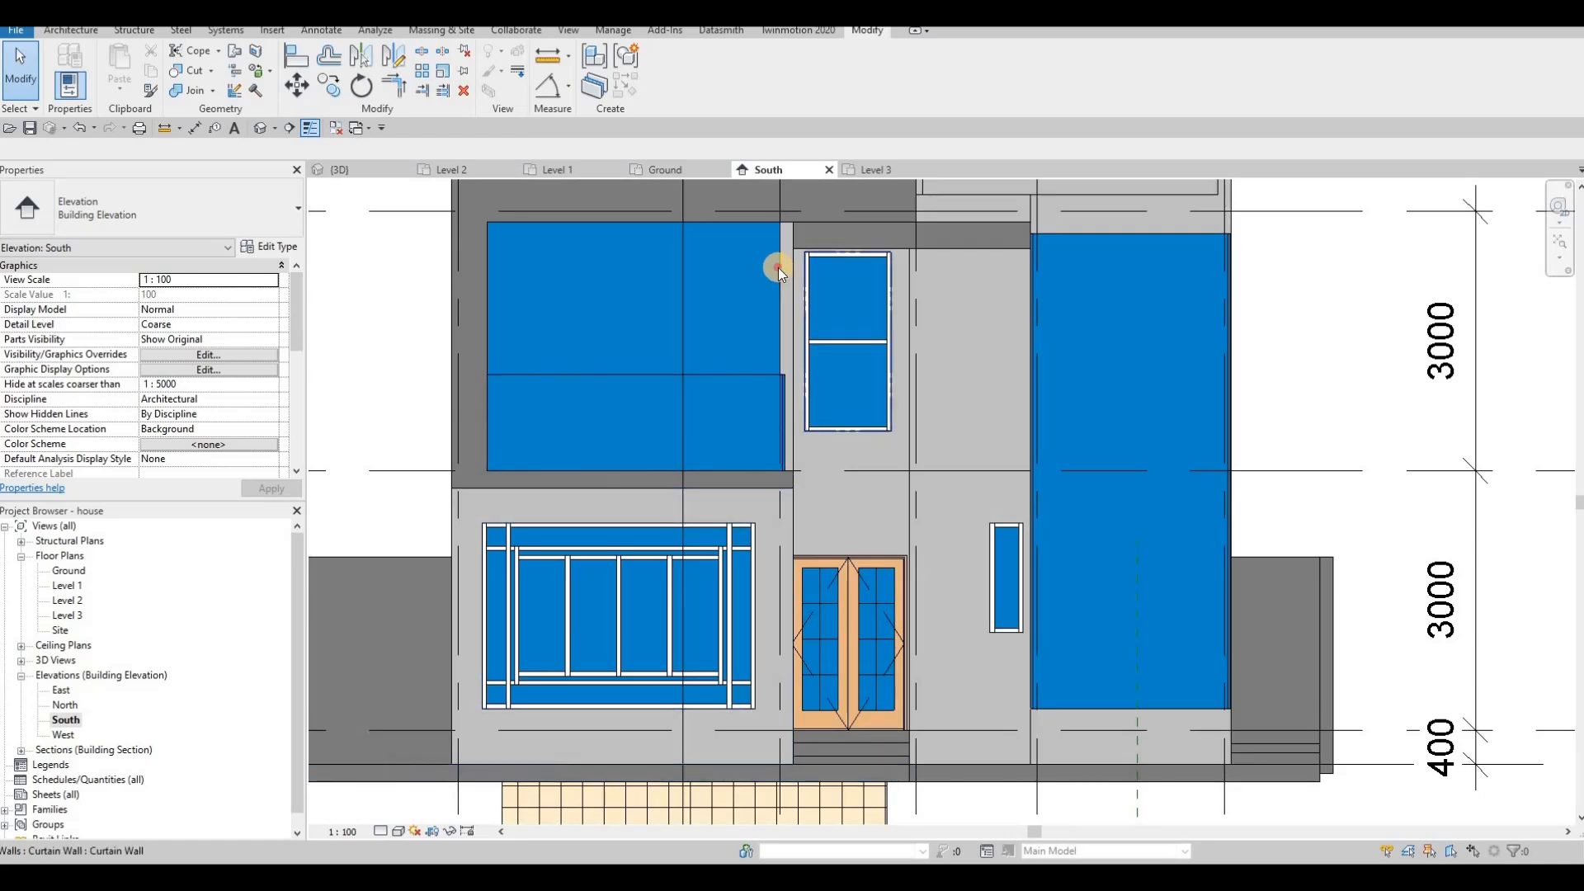
Shorten the right end of the Level 2 curtain wall behind the balcony.
left_click(782, 346)
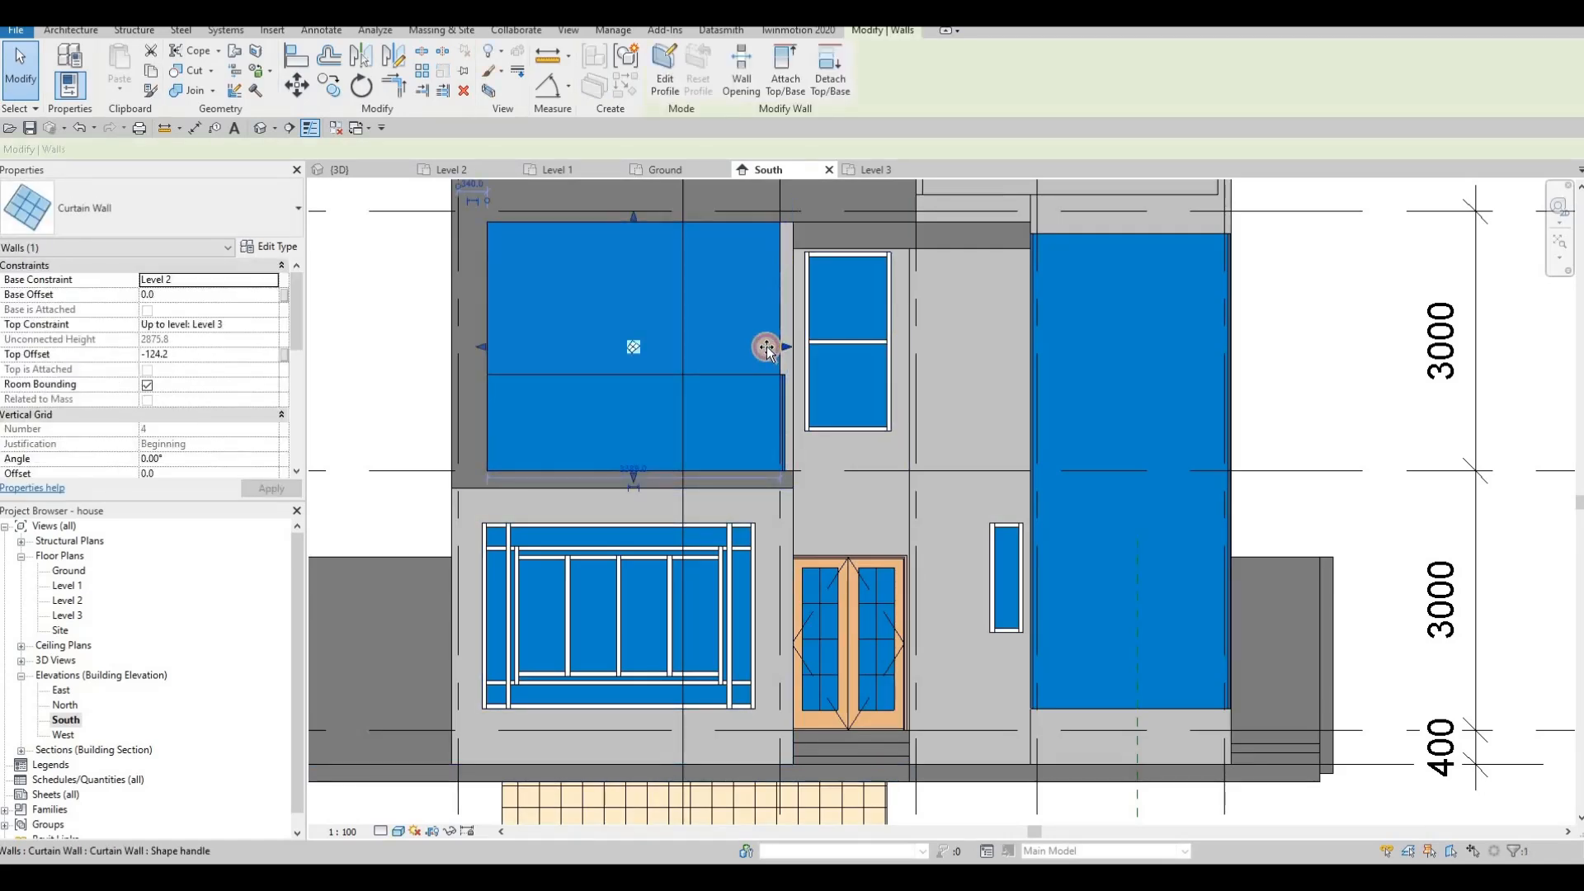
left_click_drag(768, 348, 776, 361)
key("Escape")
key("Escape")
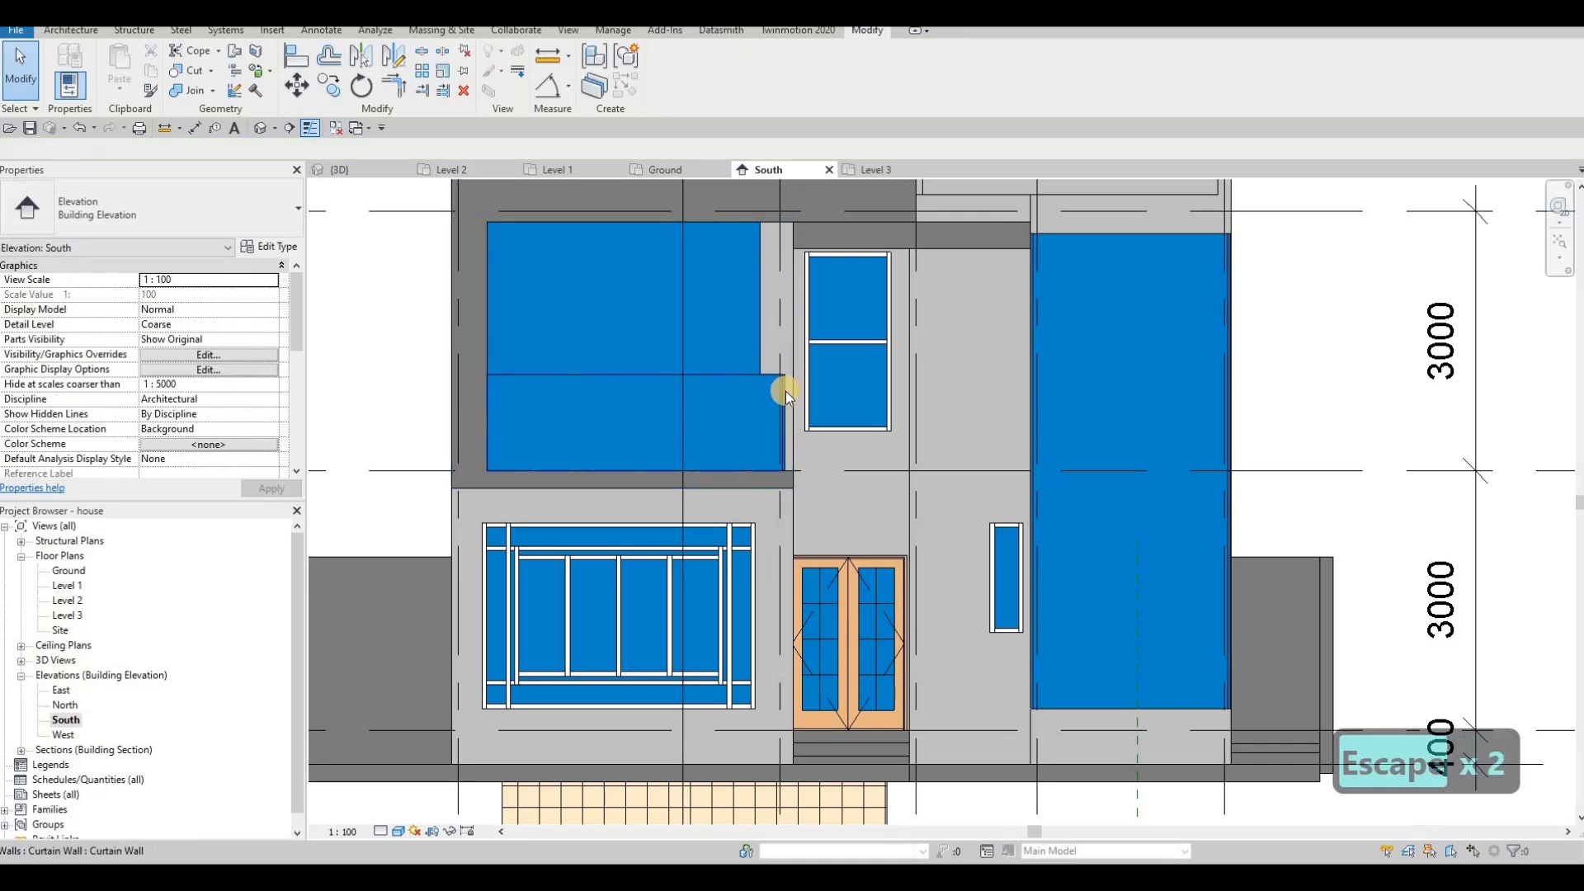
In the 3D view, delete the short glass curtain wall on the balcony's open side.
left_click(335, 170)
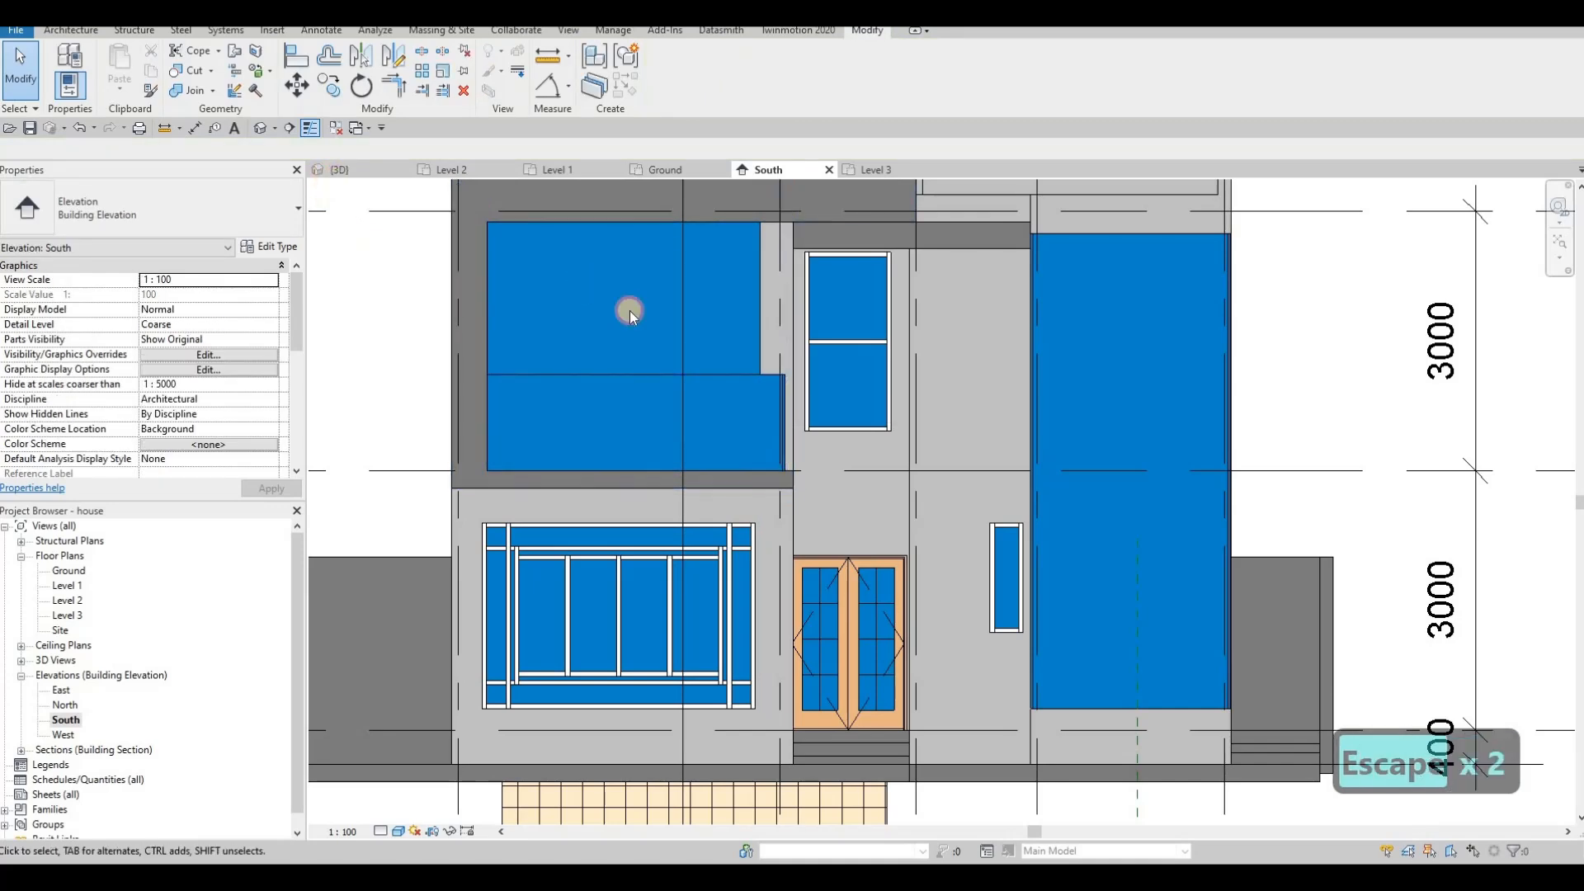
scroll(598, 536, "up", 5)
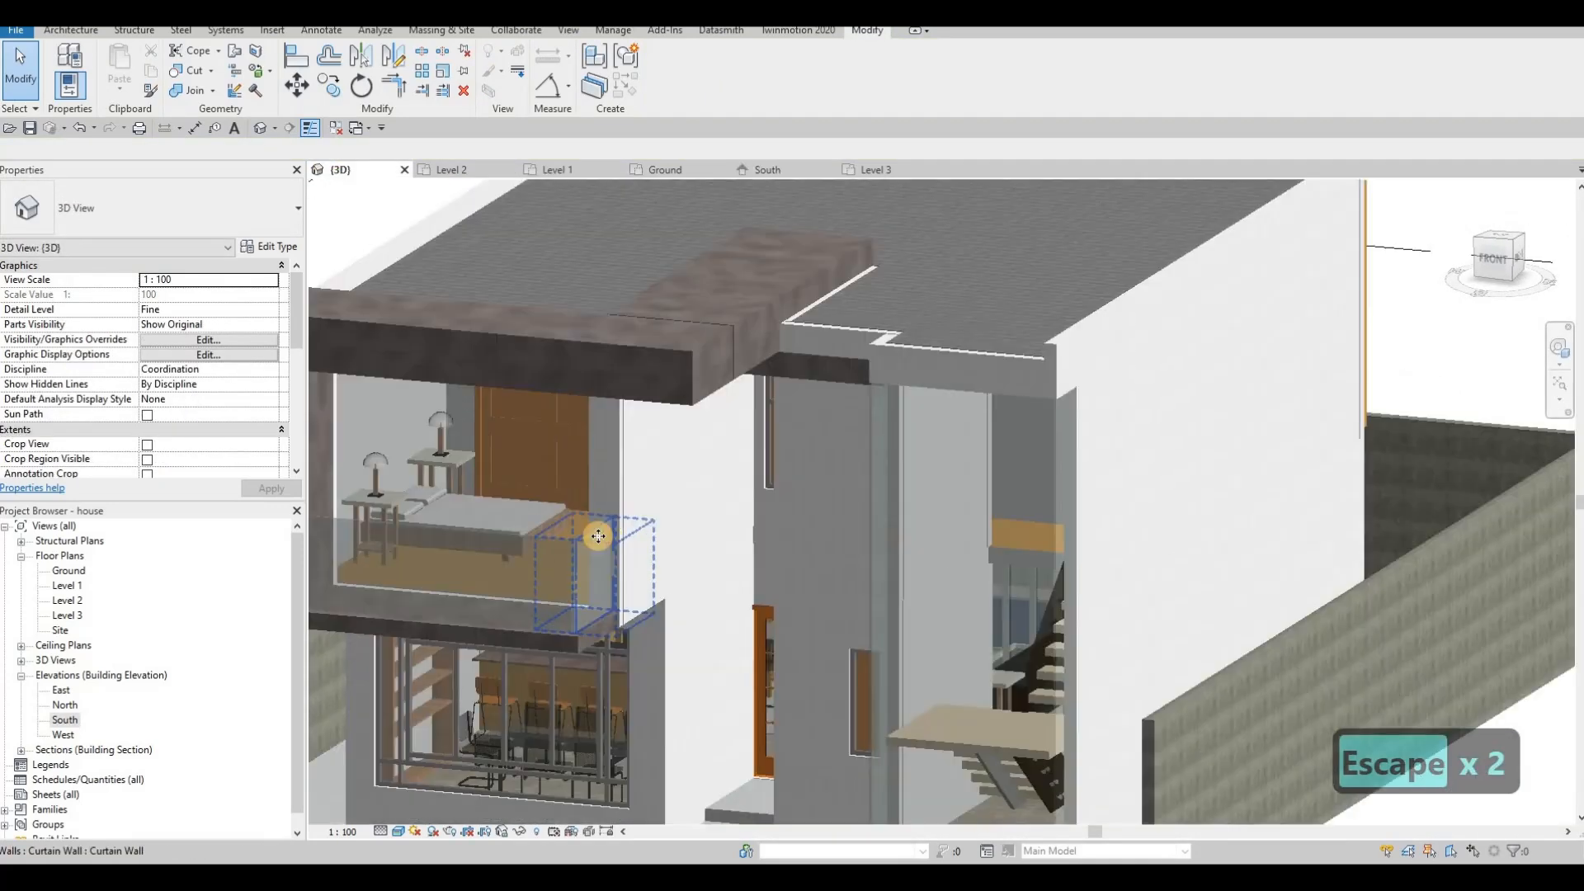
left_click(577, 533)
key("Delete")
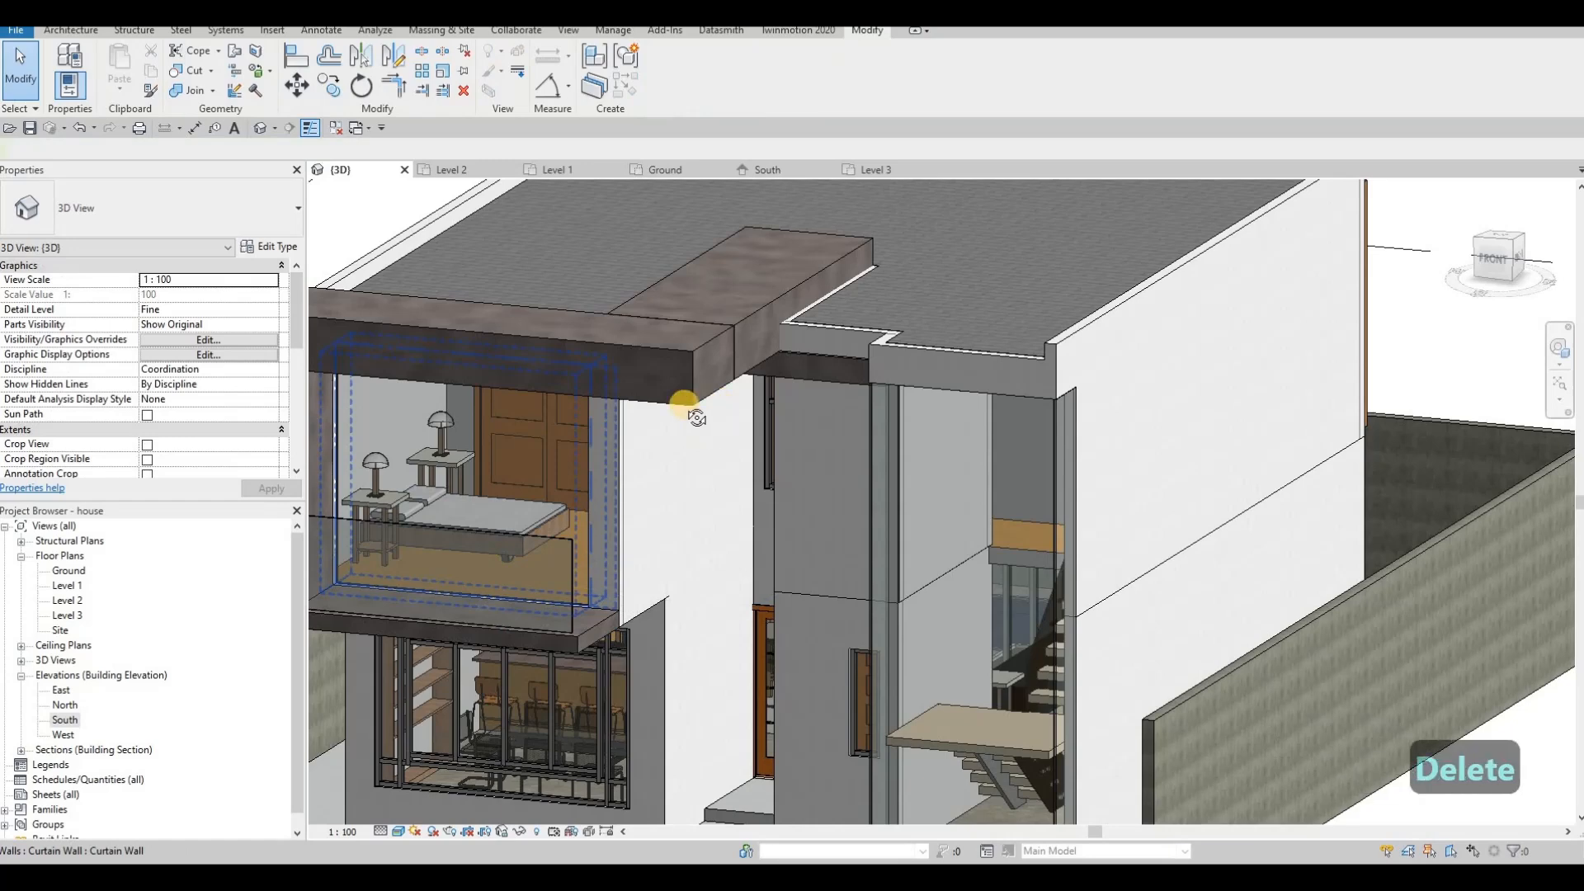
In the South elevation, shorten the balcony-side end of the horizontal band to the adjacent wall edge.
middle_click_drag(690, 402, 524, 304, "shift")
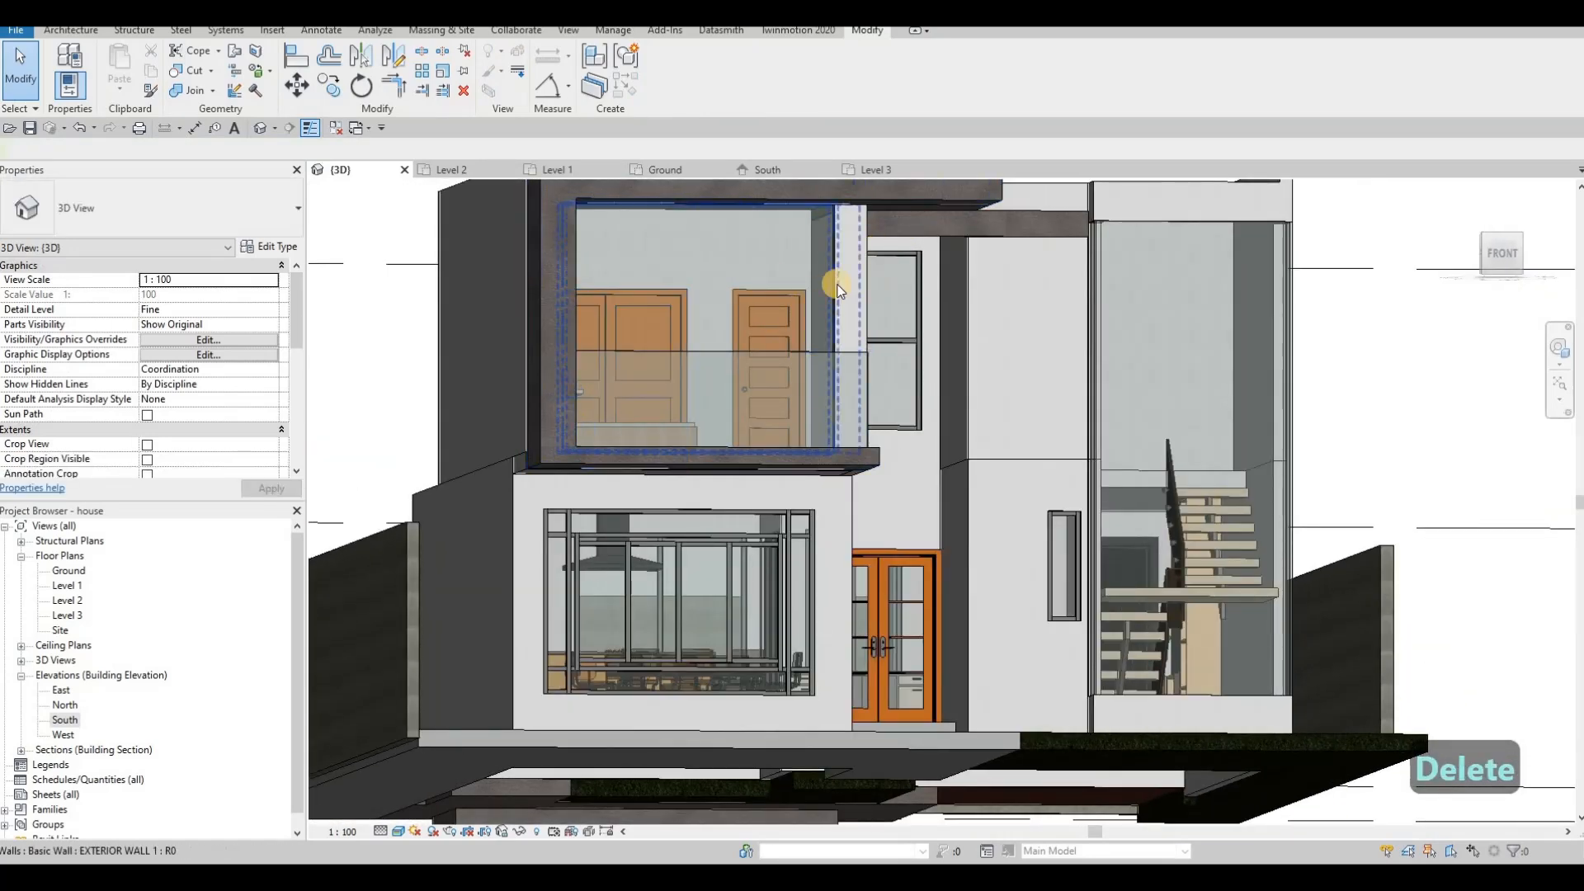
middle_click_drag(949, 236, 775, 300, "shift")
left_click(775, 301)
middle_click_drag(796, 223, 806, 189, "shift")
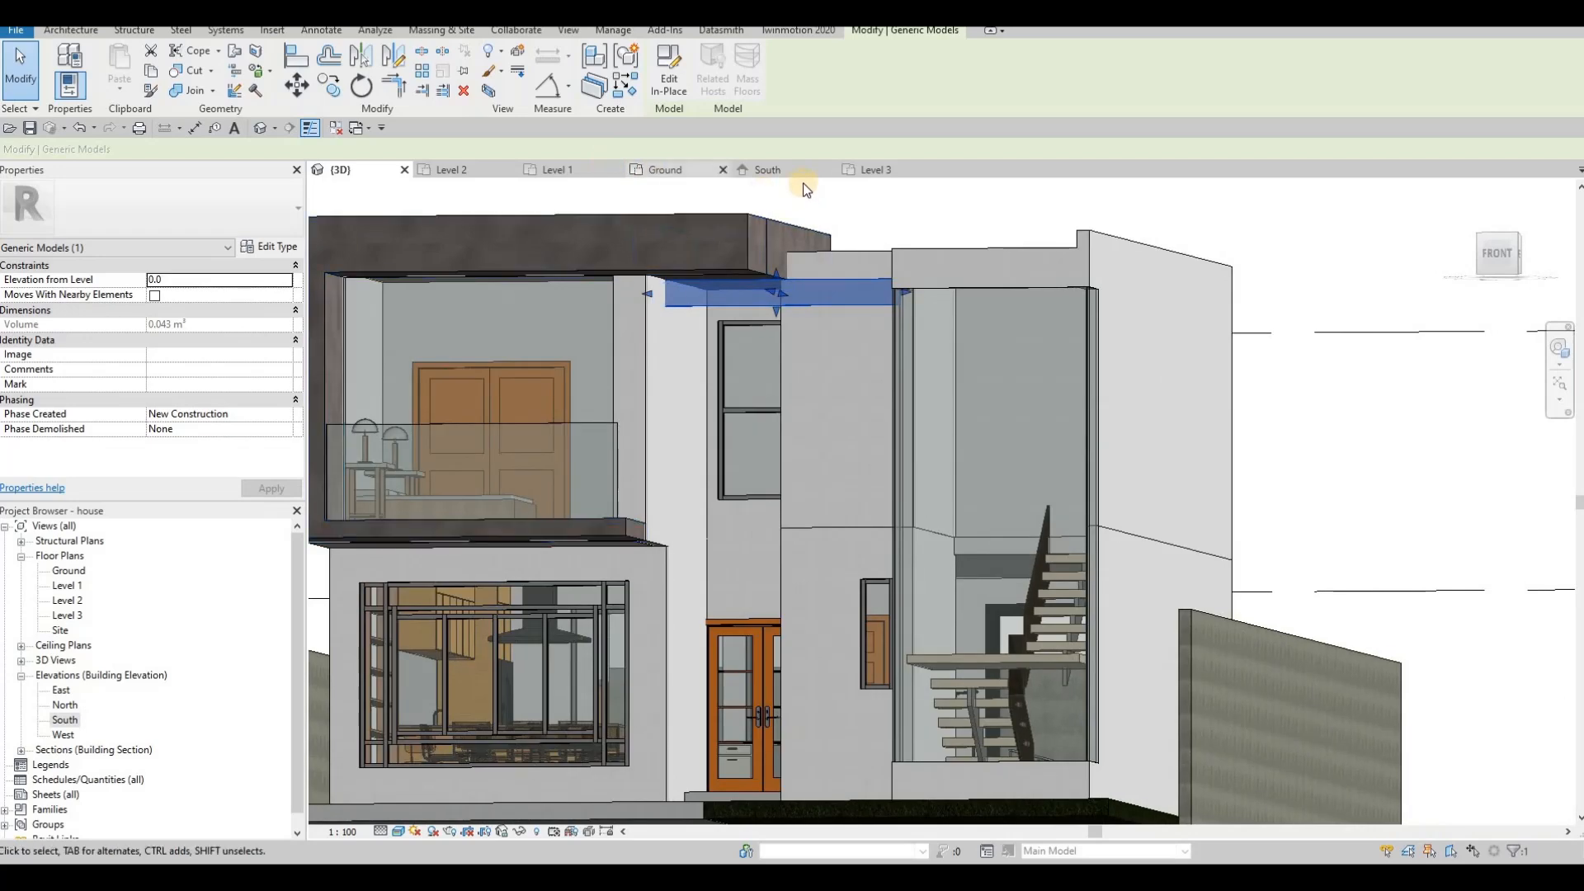
left_click(757, 171)
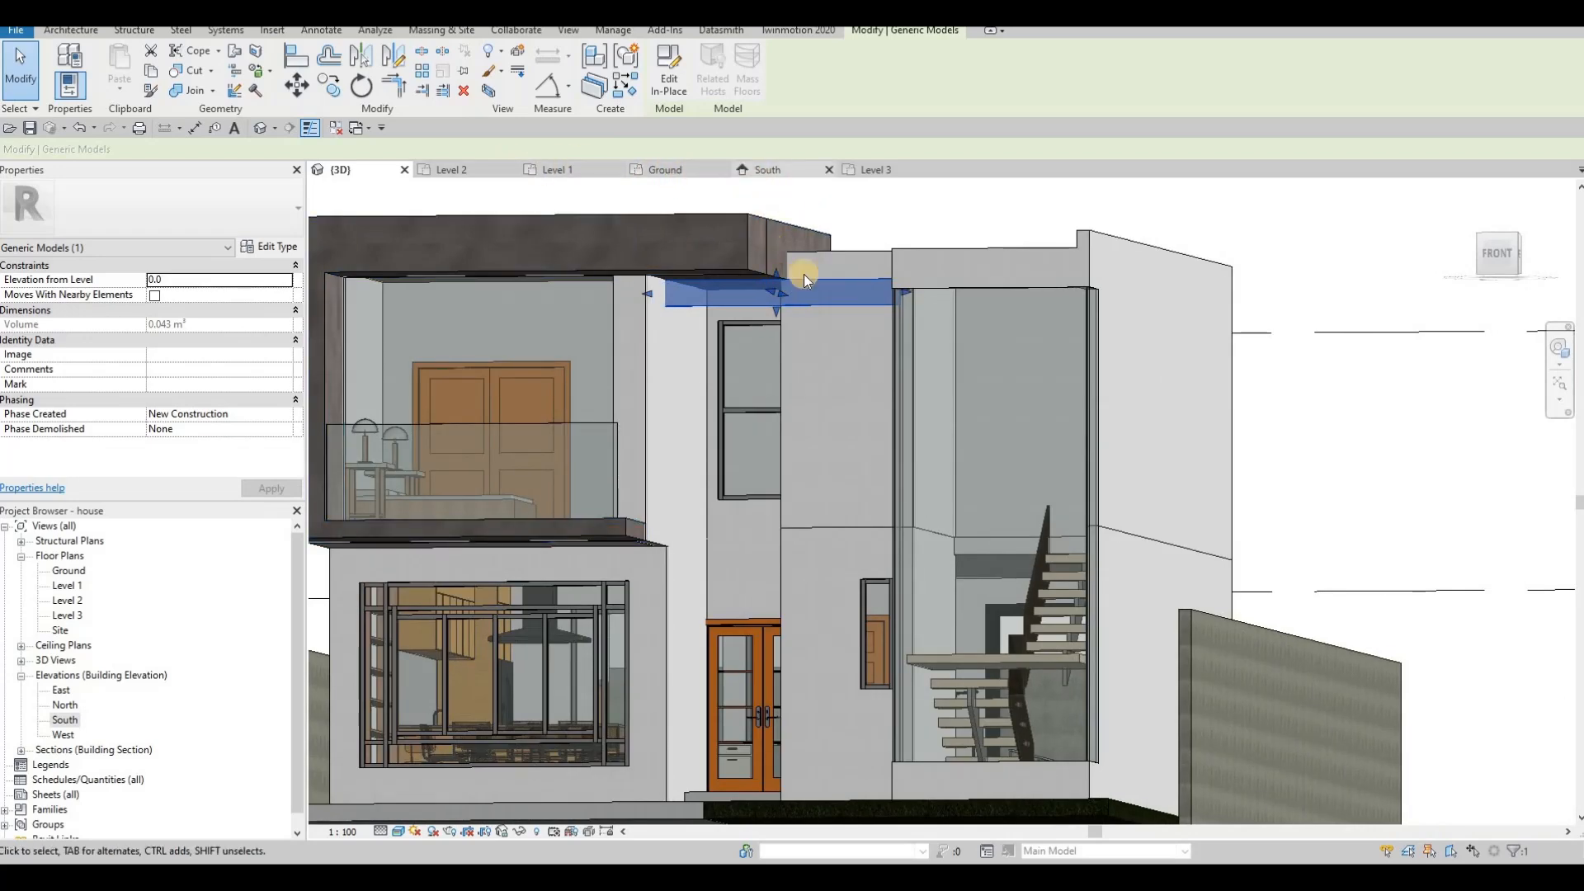
left_click_drag(774, 231, 797, 232)
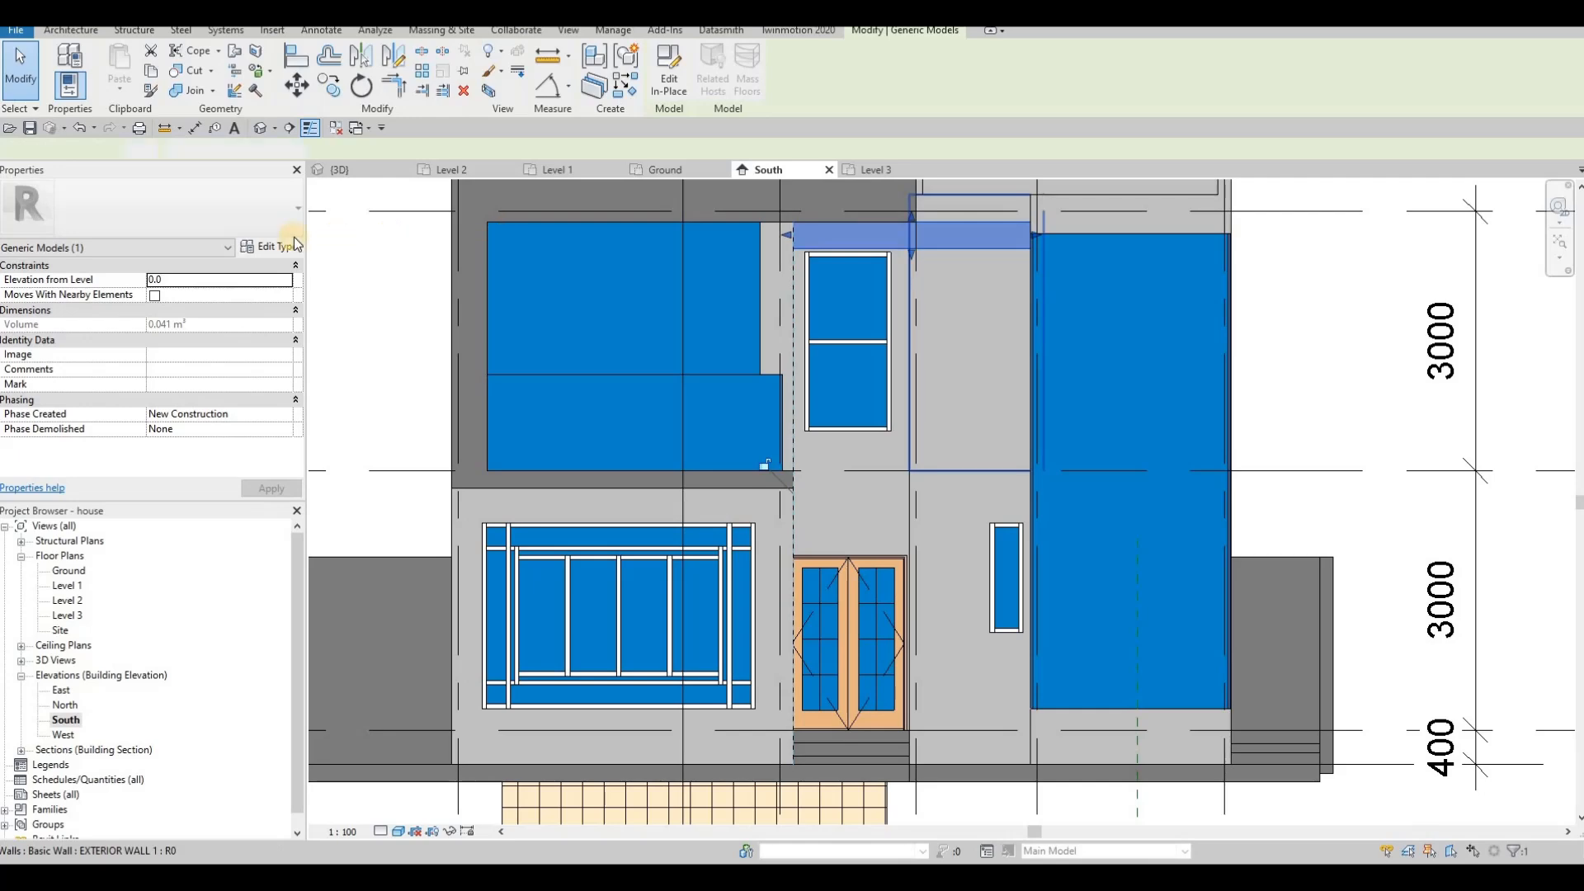
Copy the material name Gypsum Wall Board from the structure layer of EXTERIOR WALL 1, leaving the wall type unchanged.
left_click(972, 325)
left_click(269, 246)
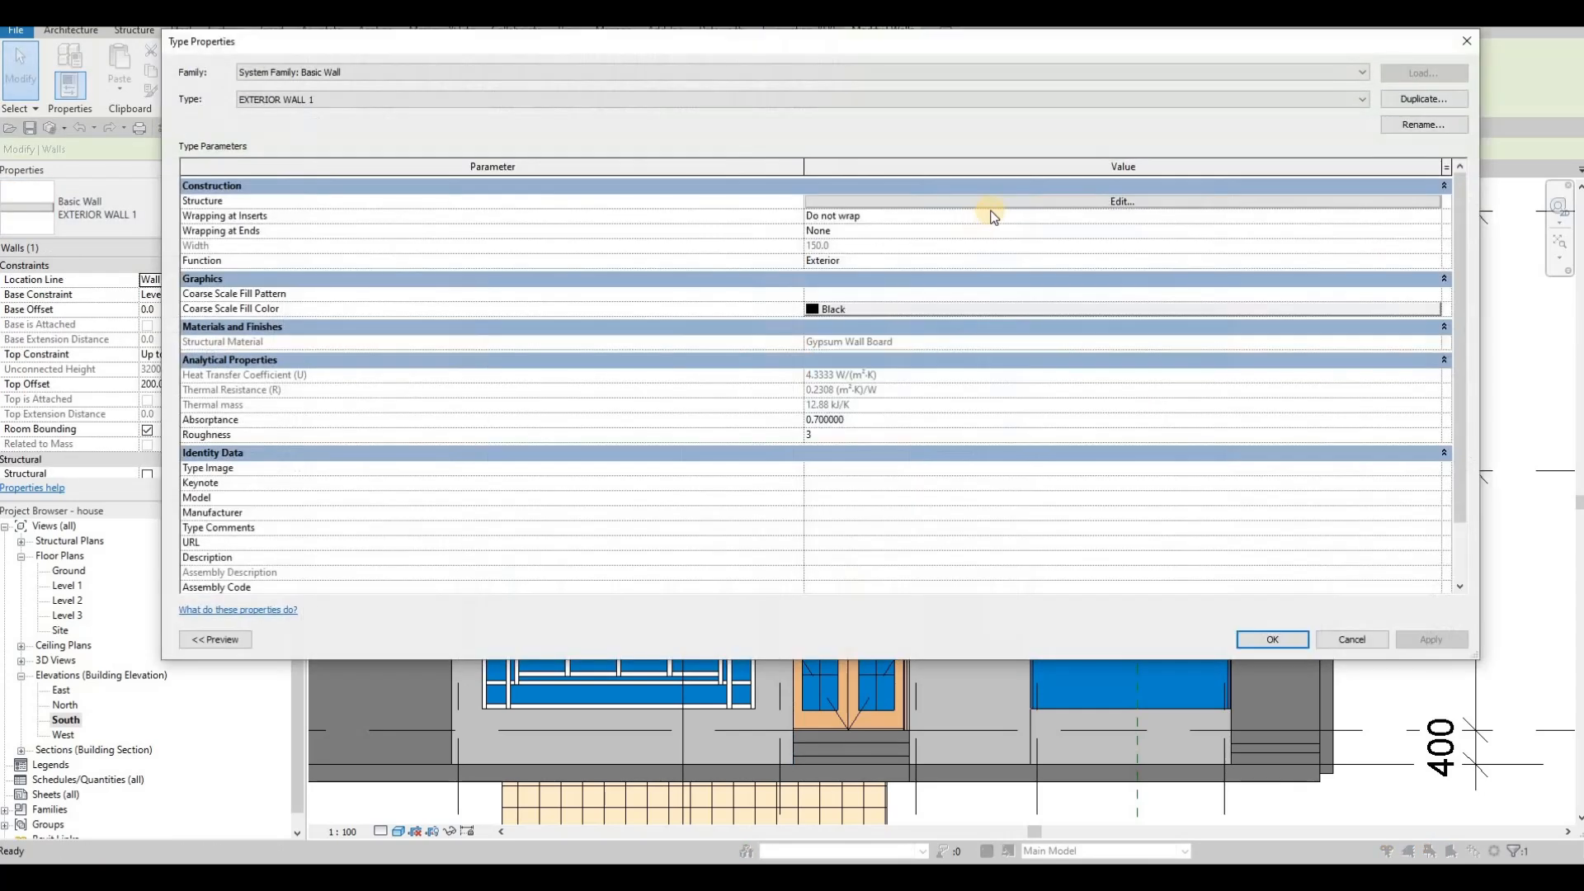
left_click(745, 209)
left_click(687, 195)
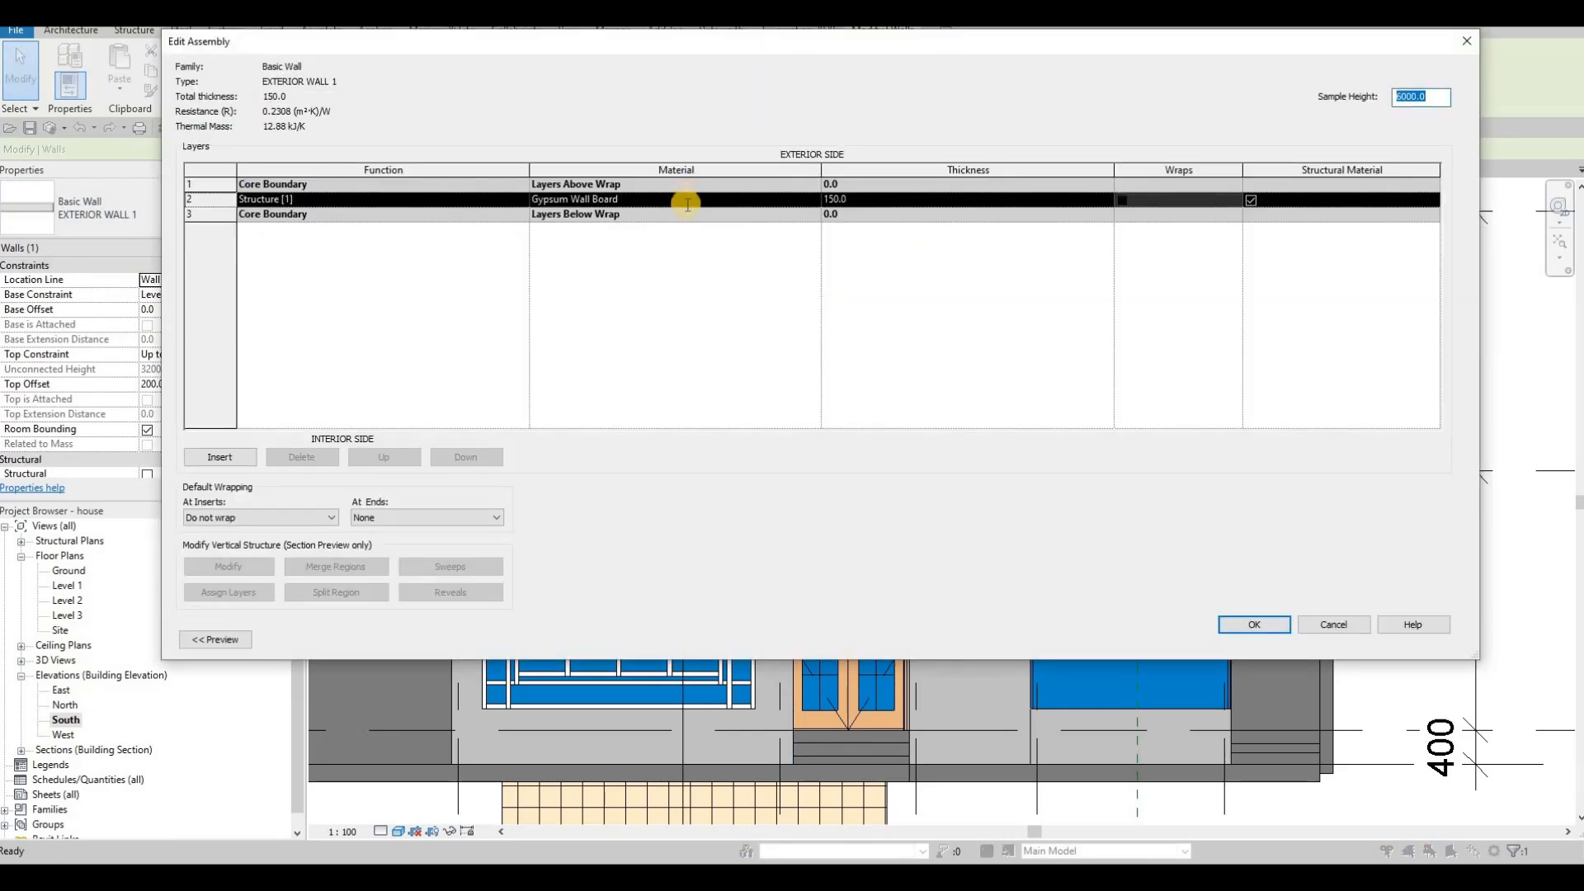
left_click(688, 201)
key("ctrl+c")
key("Escape")
key("Escape")
key("Escape")
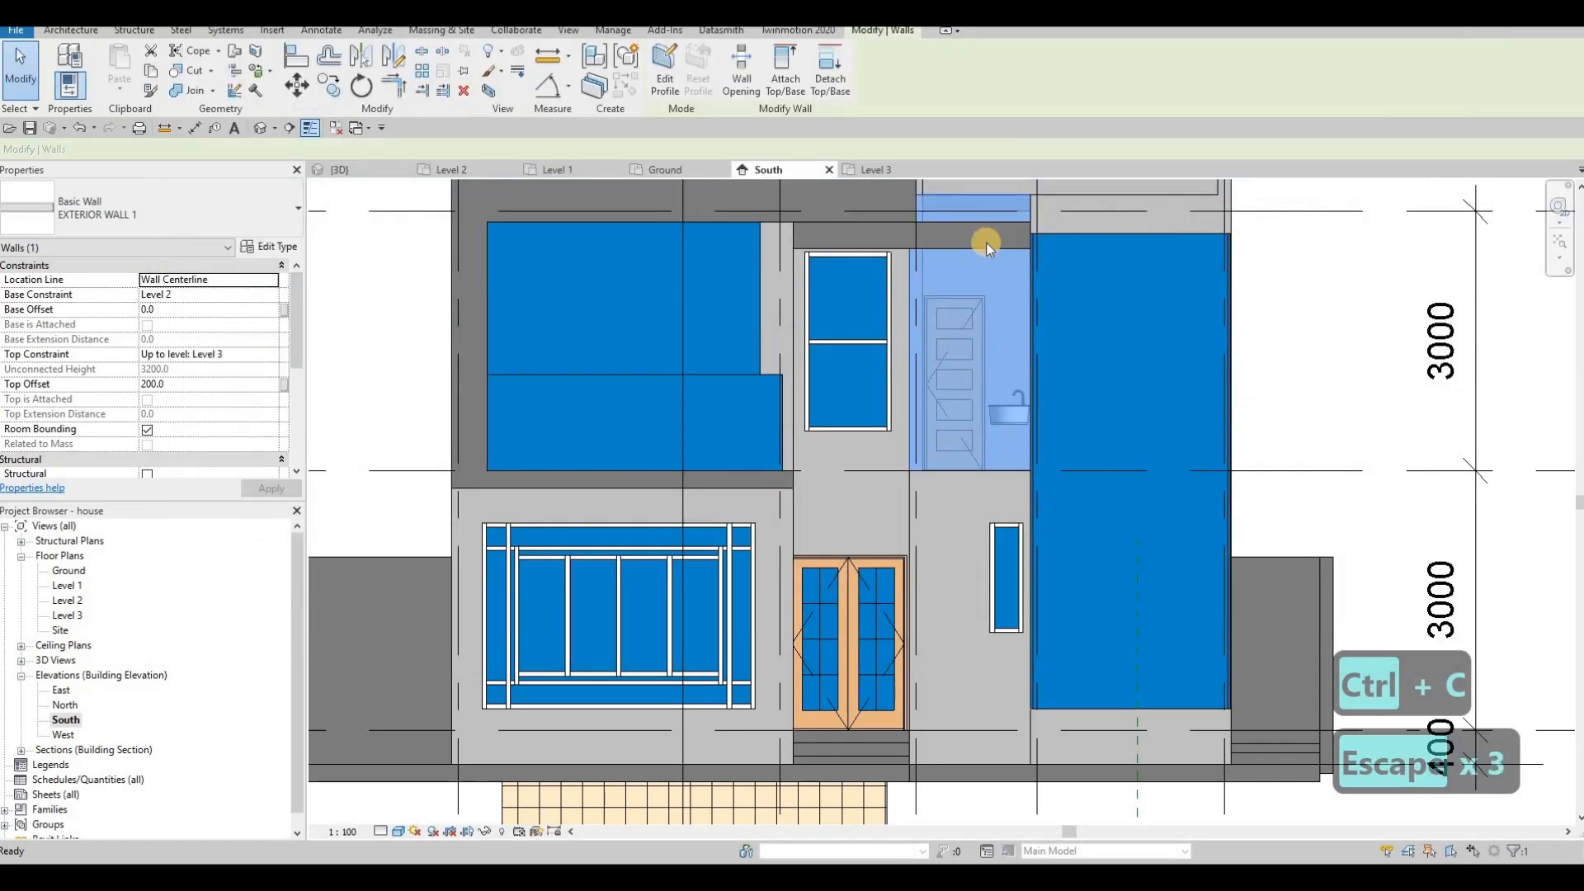
left_click(987, 242)
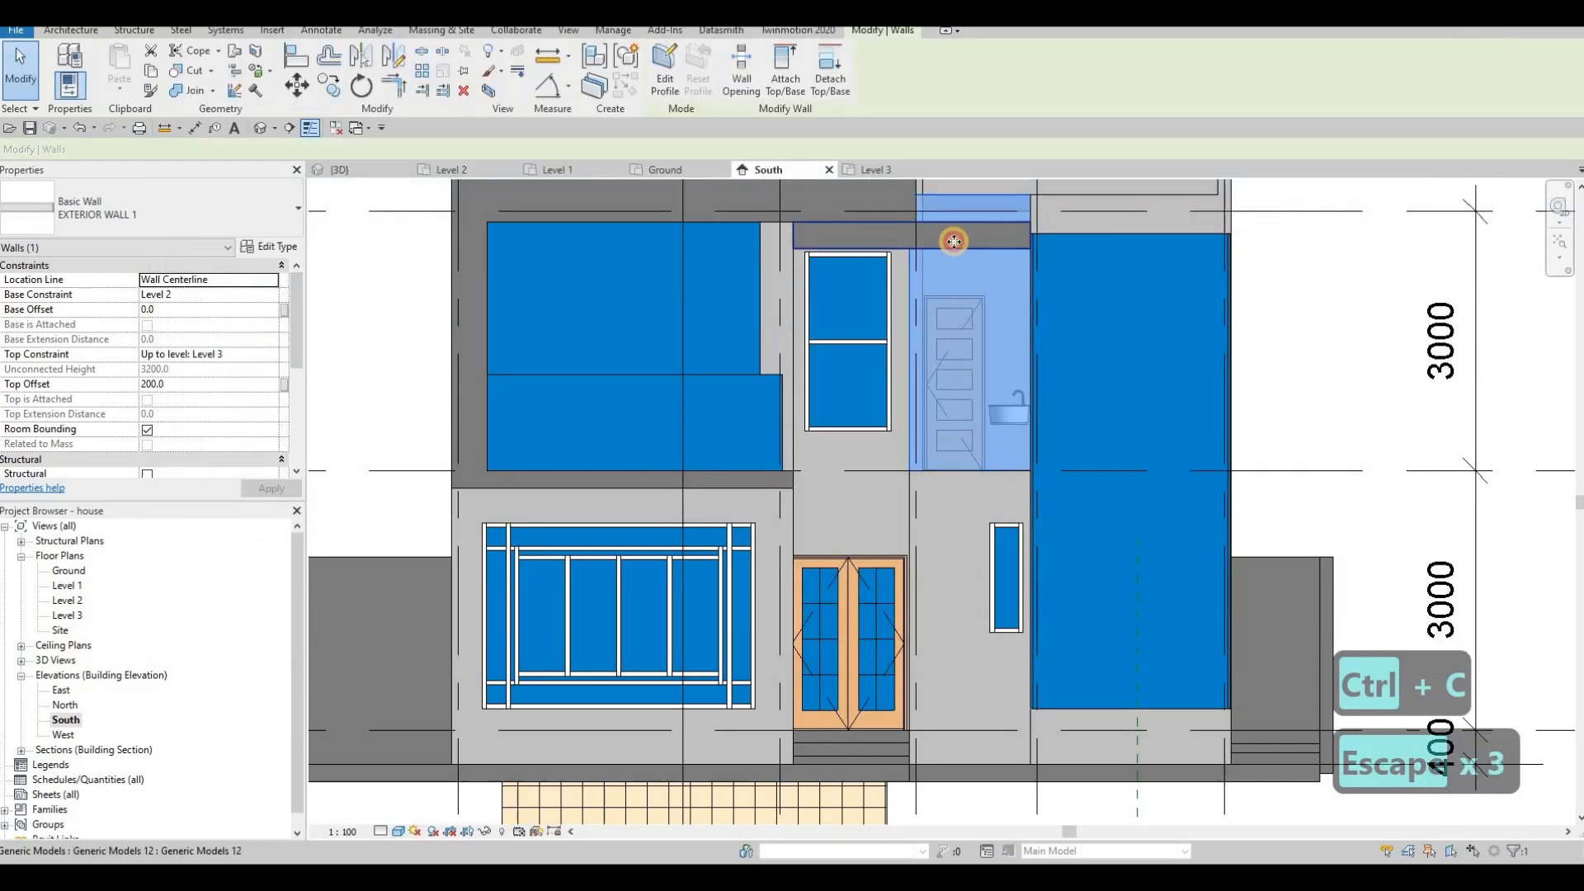
left_click(264, 246)
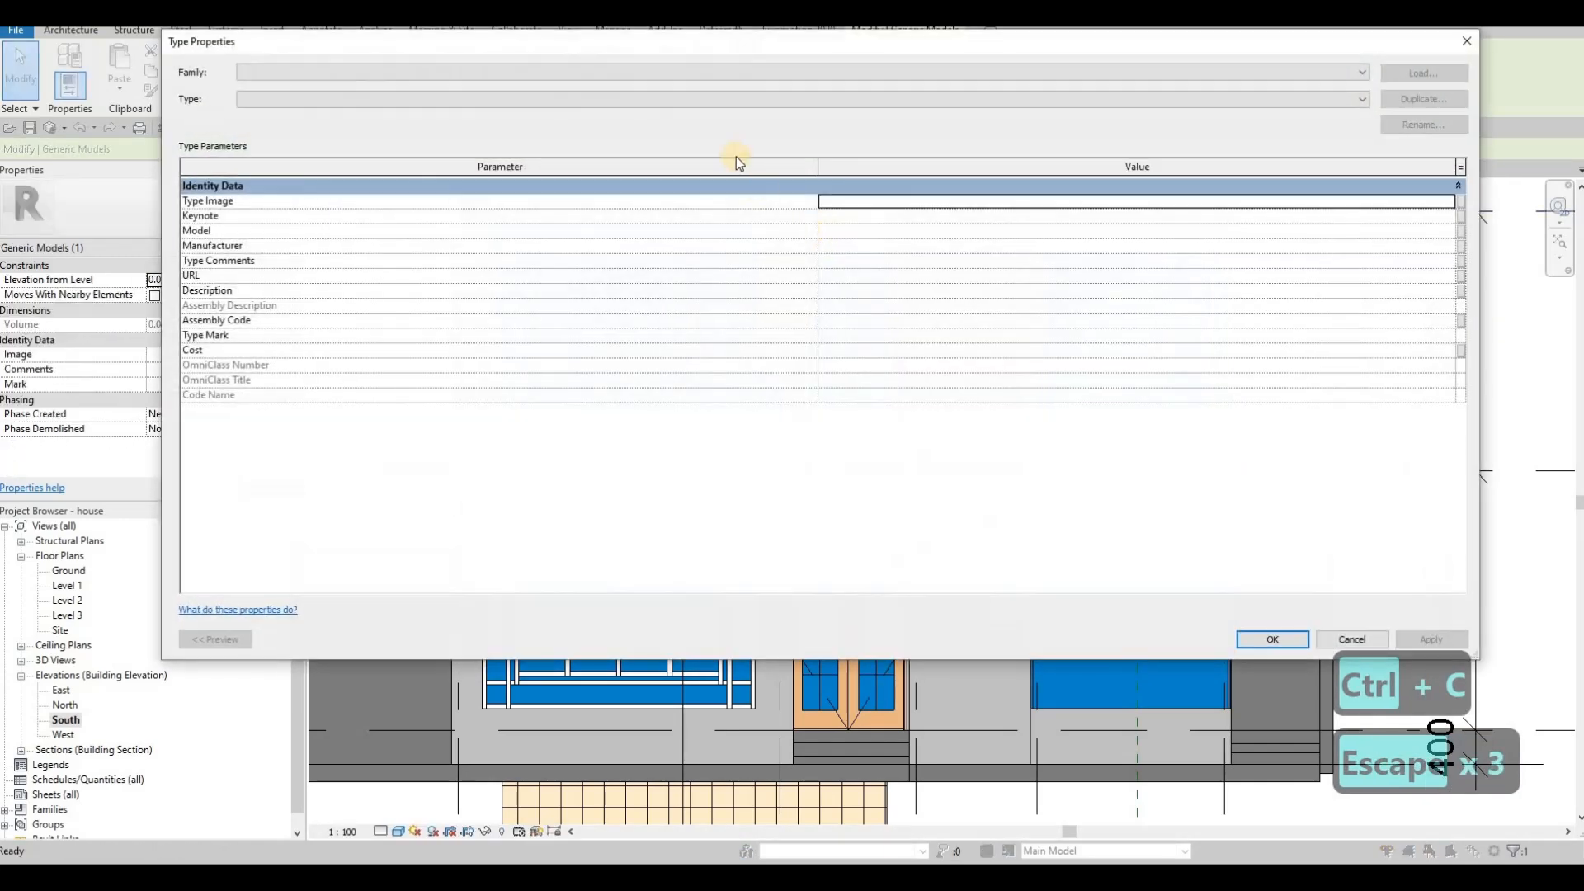
key("Escape")
left_click(753, 335)
Edit the band in place, set the extrusion's material to Gypsum Wall Board, and finish the model.
double_click(889, 246)
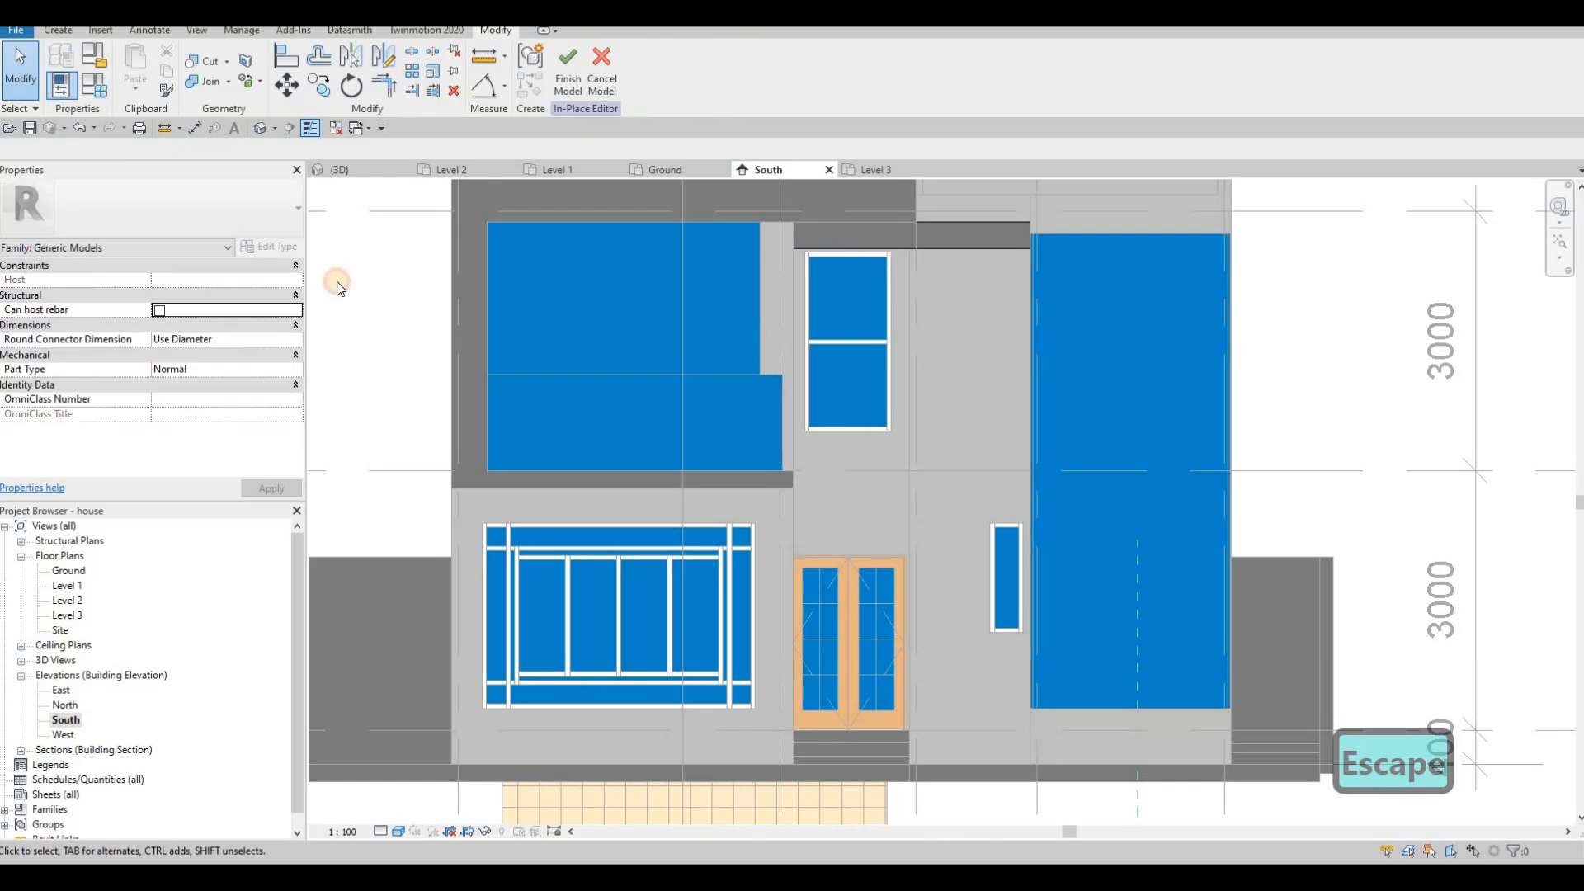
left_click(890, 246)
left_click(245, 384)
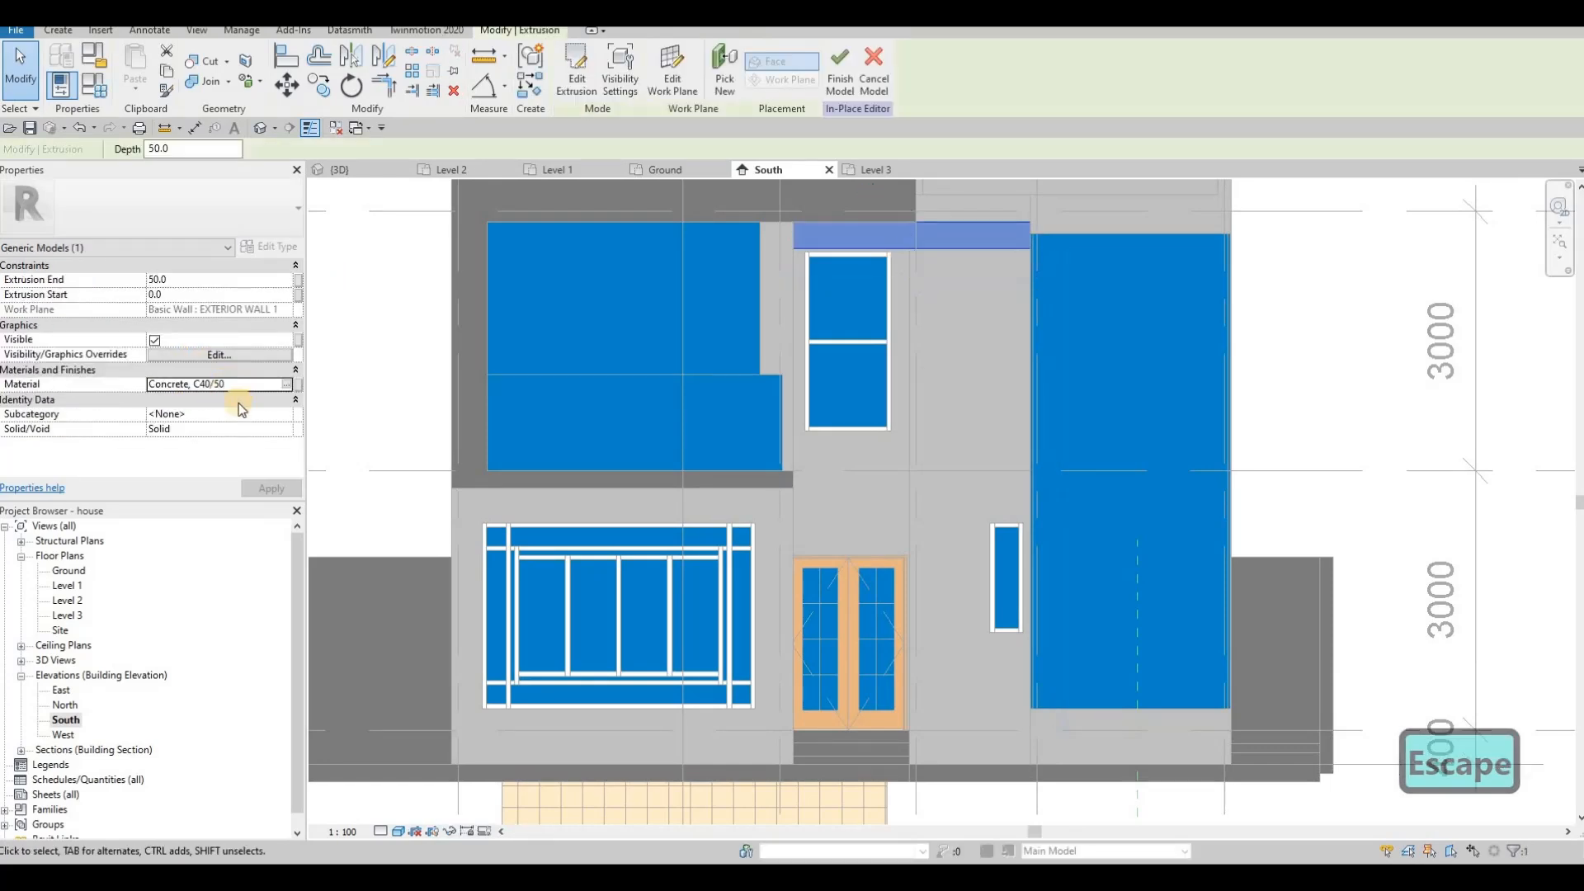
key("ctrl+v")
left_click(822, 231)
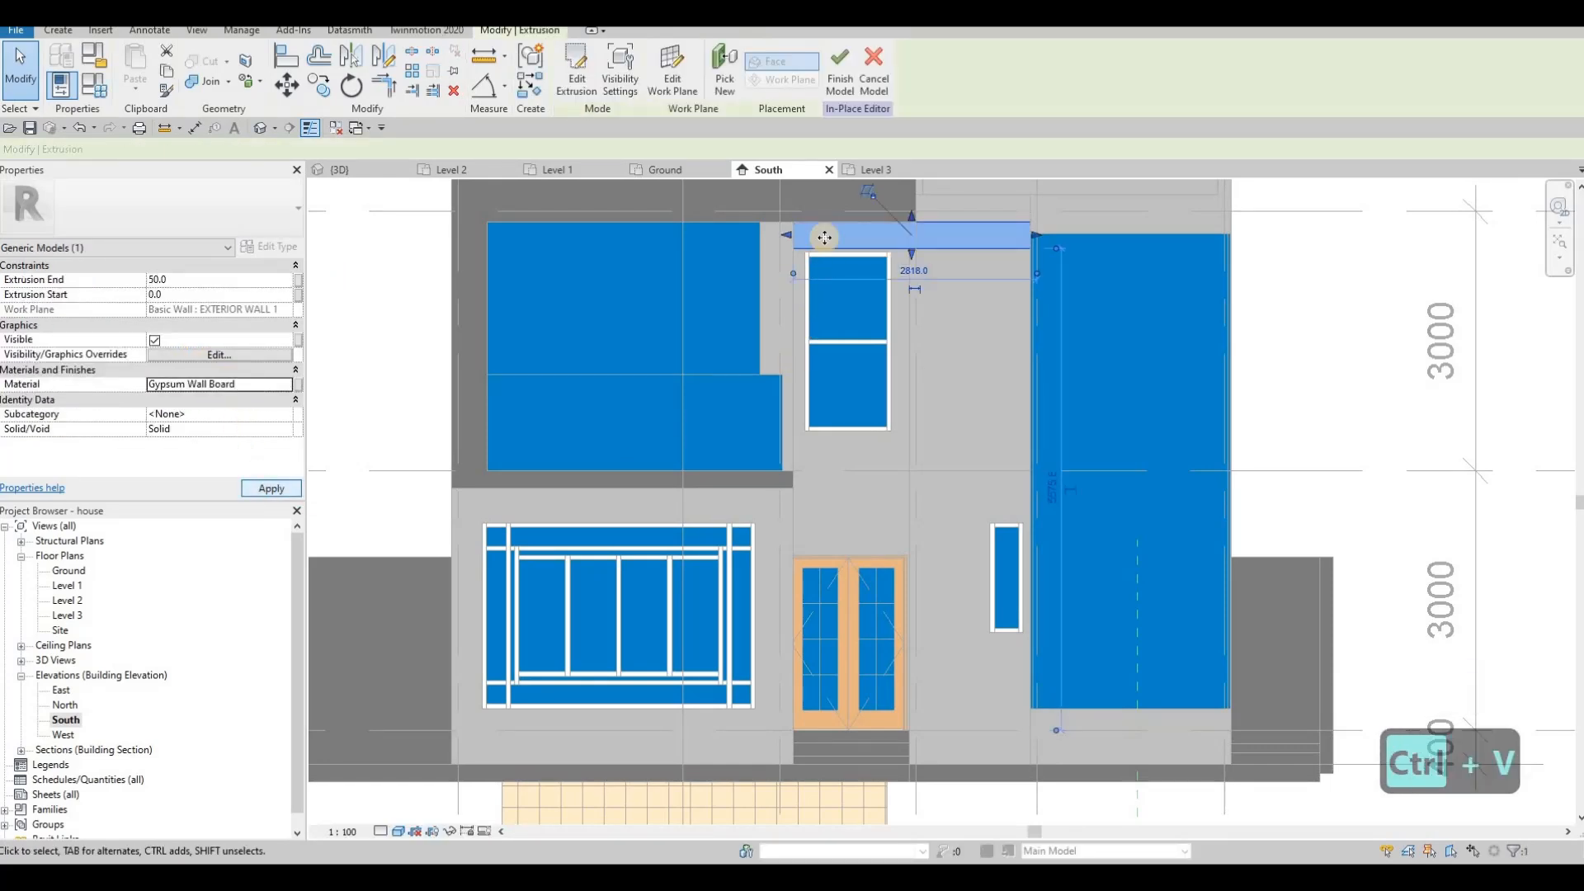
scroll(821, 230, "up", 2)
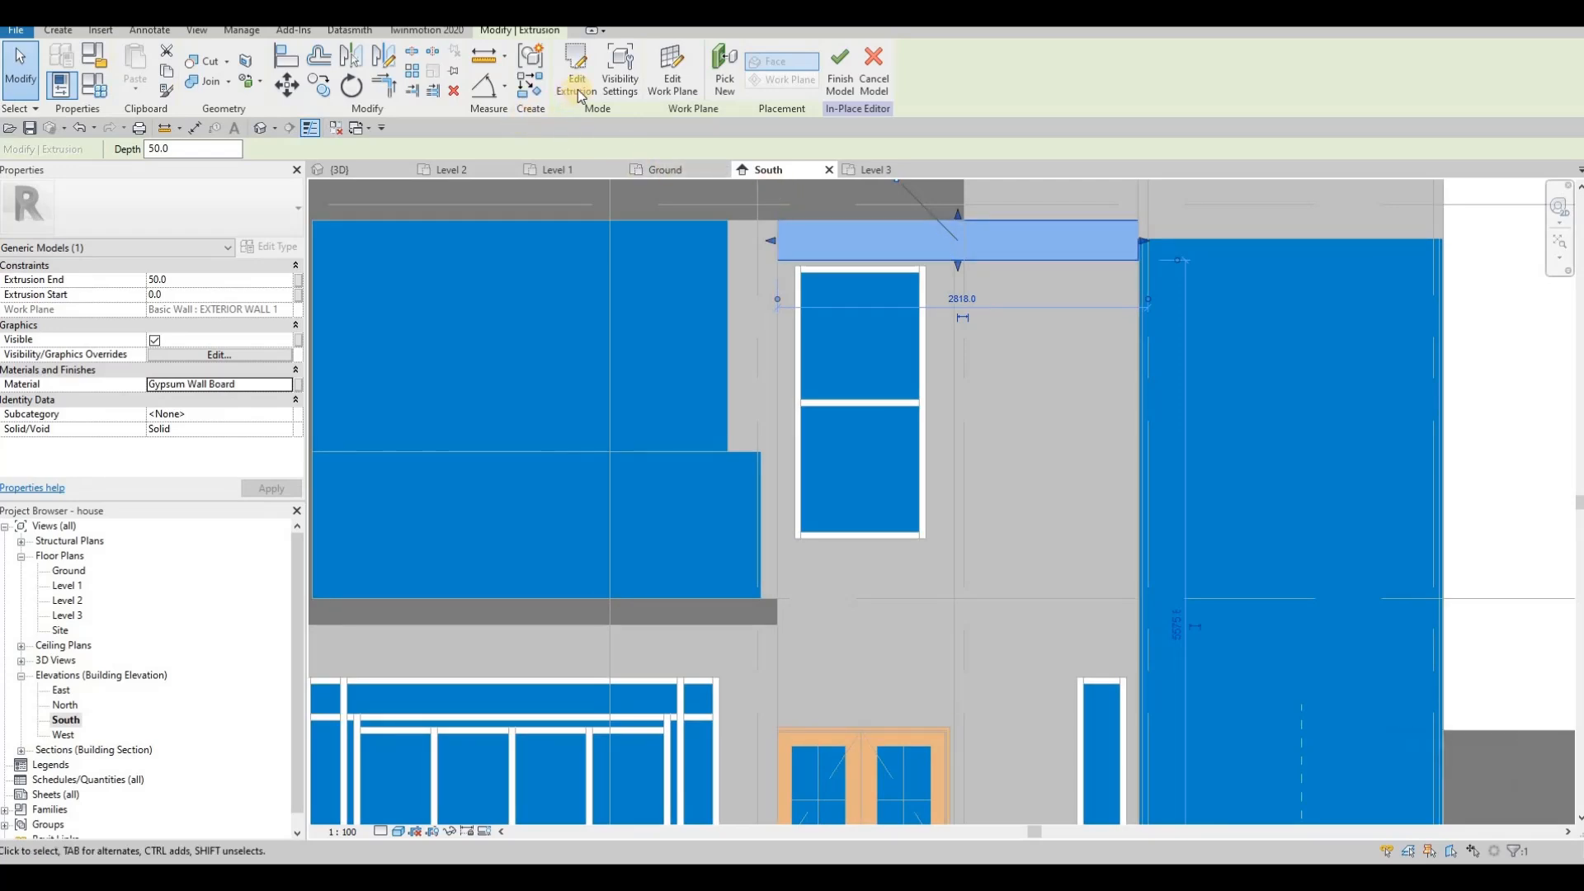
middle_click_drag(750, 301, 679, 337)
left_click(834, 69)
middle_click_drag(795, 232, 750, 278)
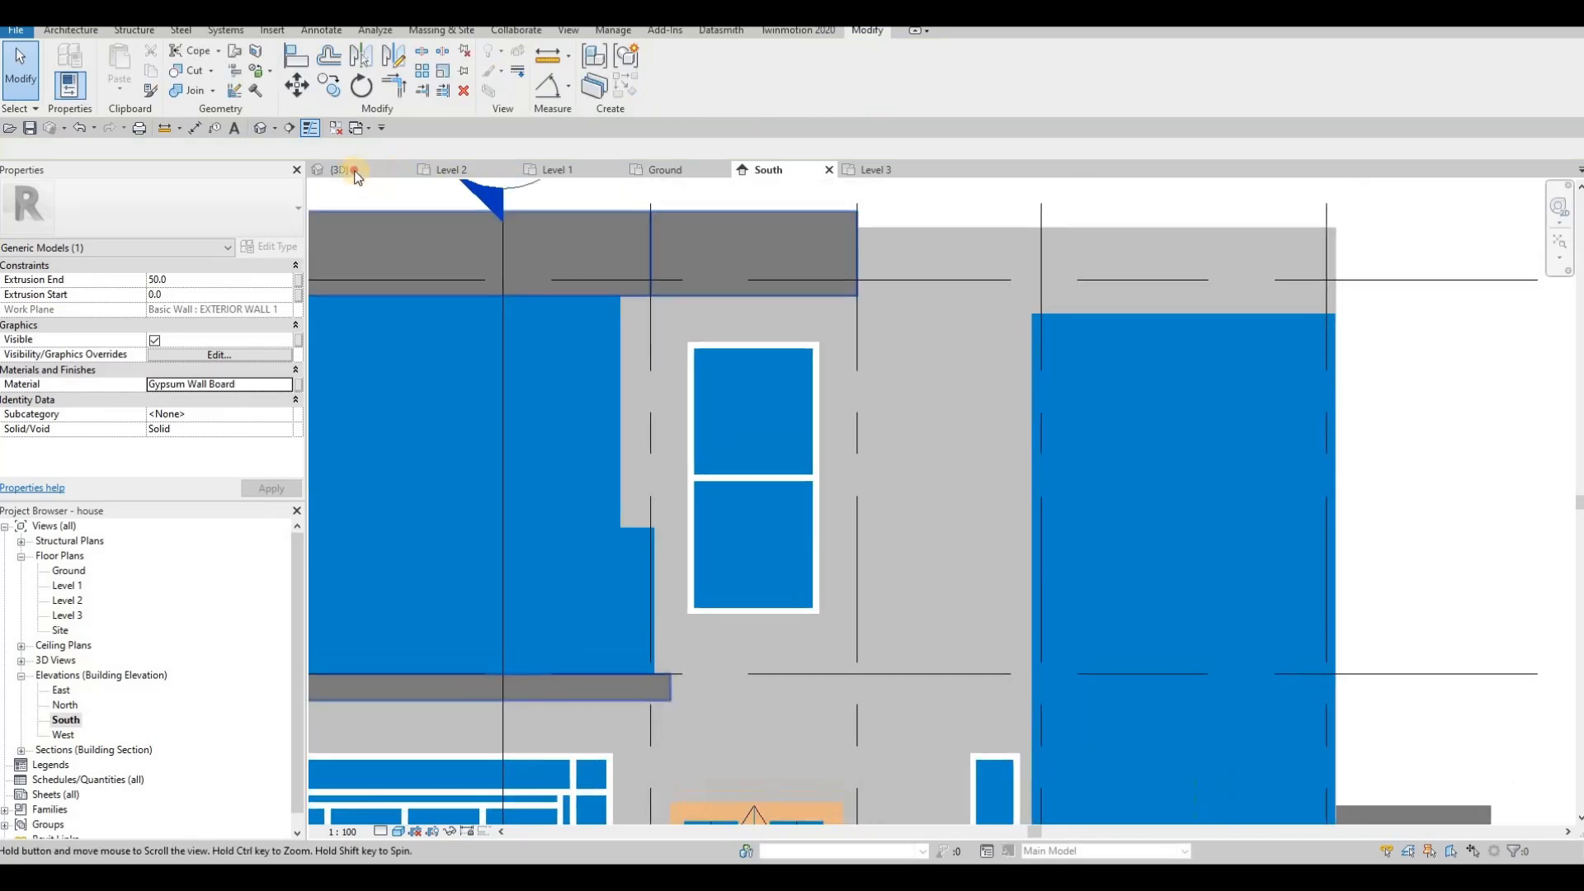
In the 3D view, pull the band's front face outward to form a deep canopy over the recessed entrance.
left_click(353, 170)
middle_click_drag(755, 347, 751, 299, "shift")
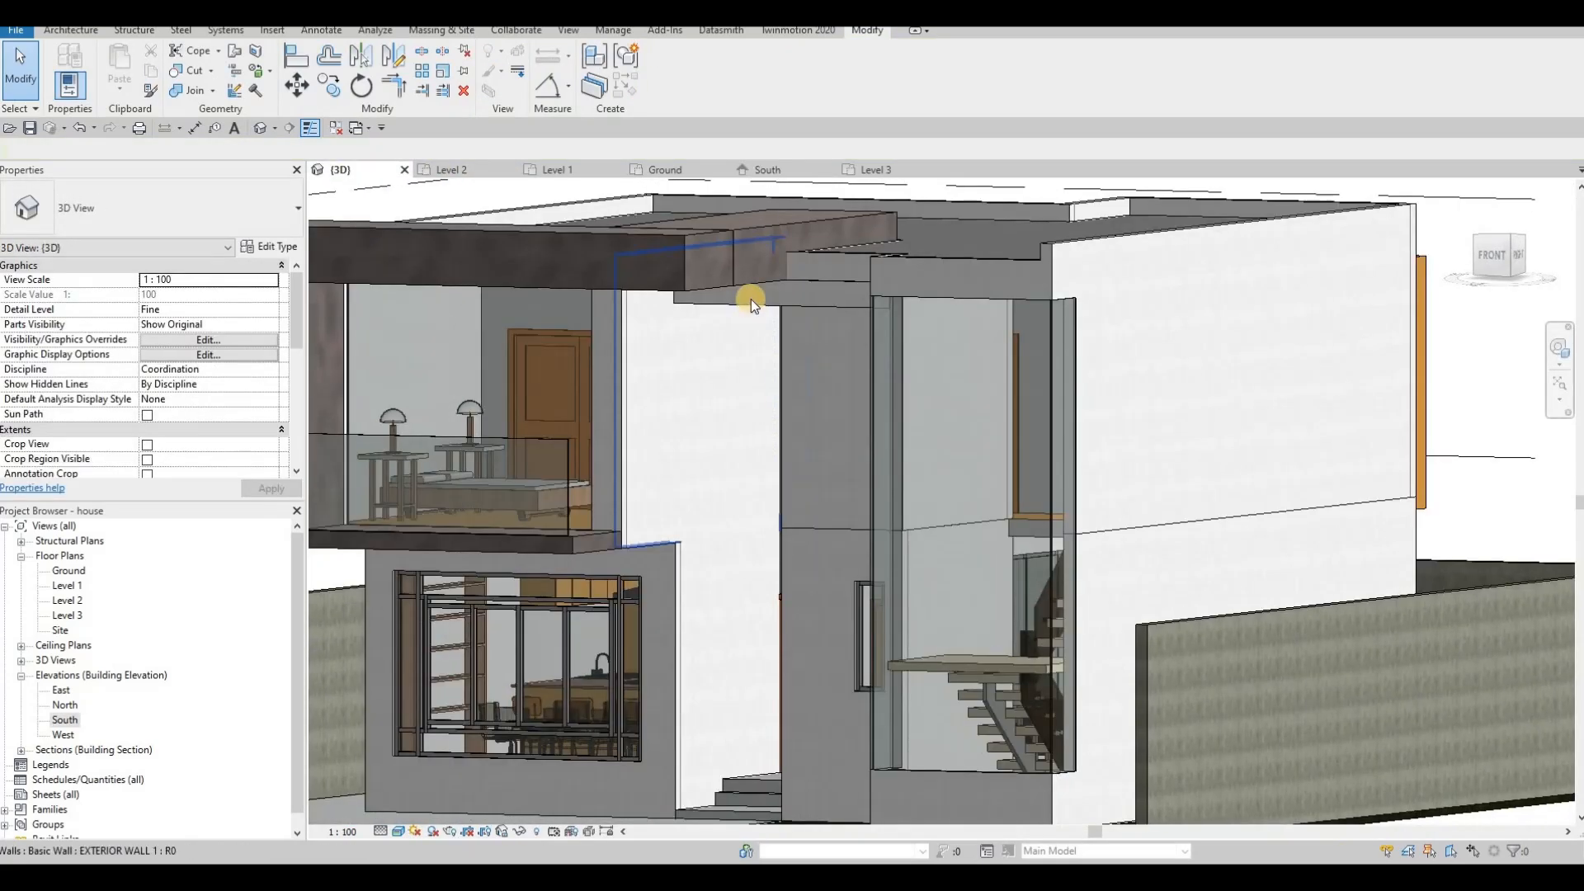
left_click(751, 298)
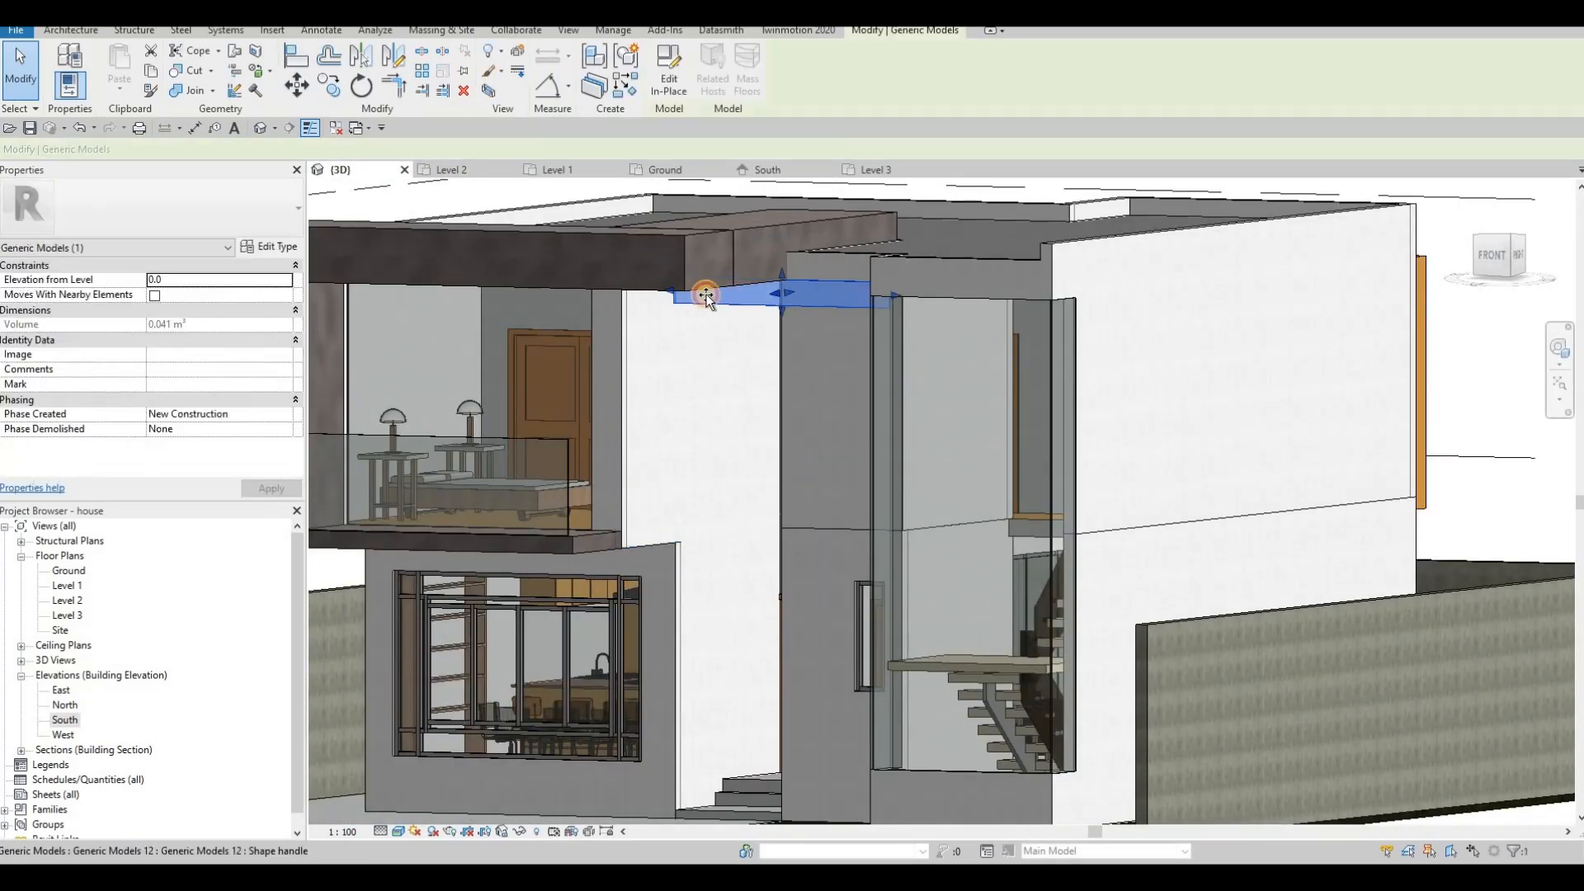
left_click_drag(706, 296, 724, 297)
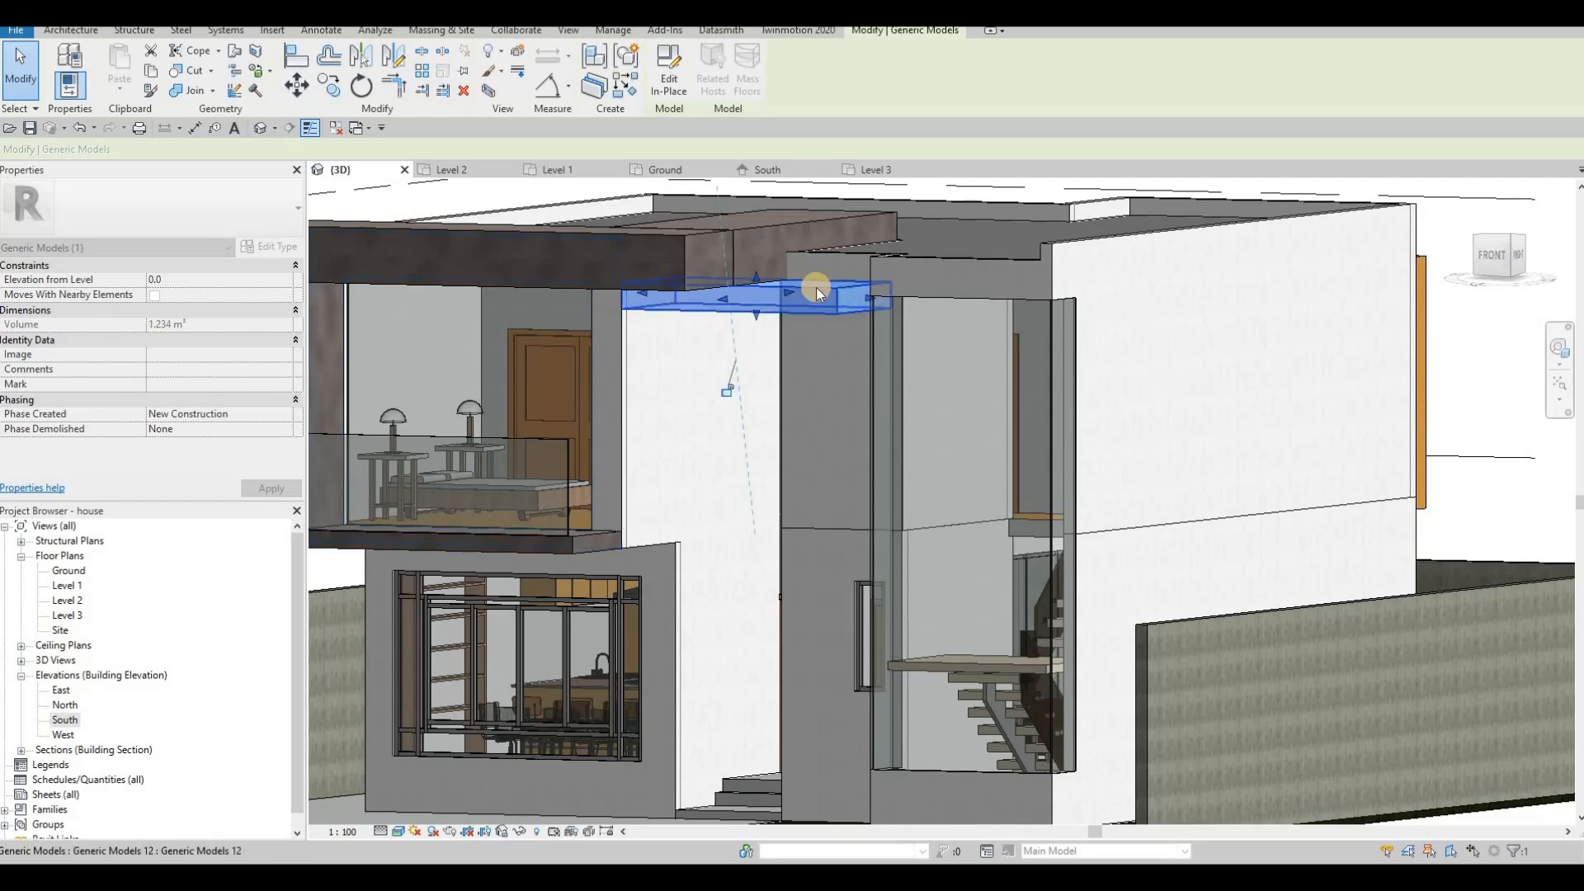
middle_click_drag(771, 304, 750, 175, "shift")
scroll(753, 334, "up", 3)
key("Escape")
key("Escape")
In the South elevation, lower the tops of the right side wall and the rear wall to a 200 top offset.
left_click(753, 171)
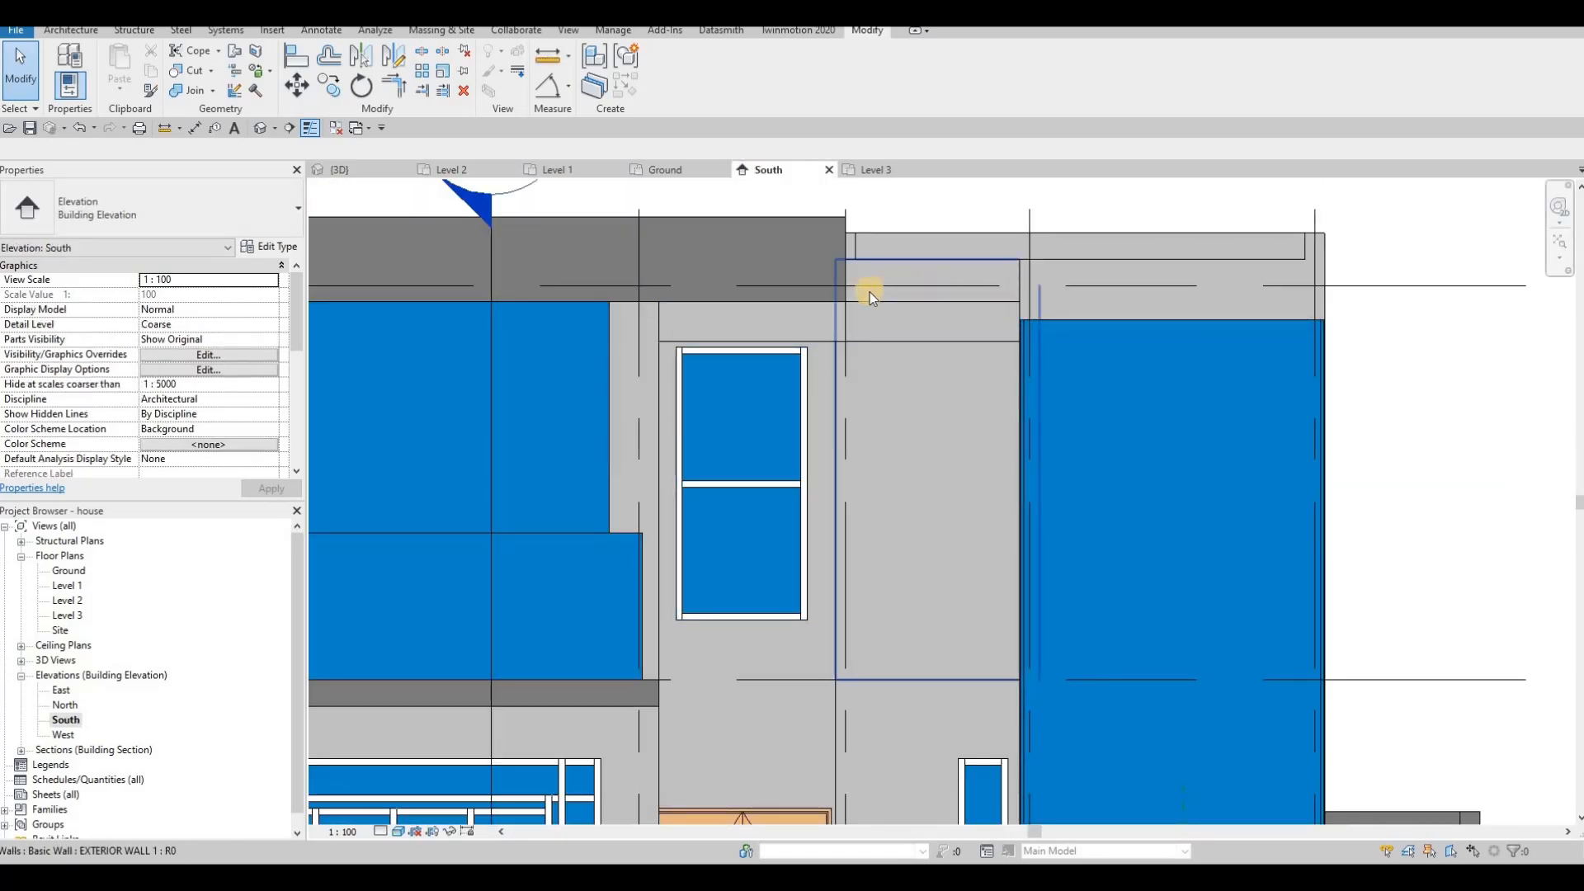
middle_click_drag(870, 292, 863, 299)
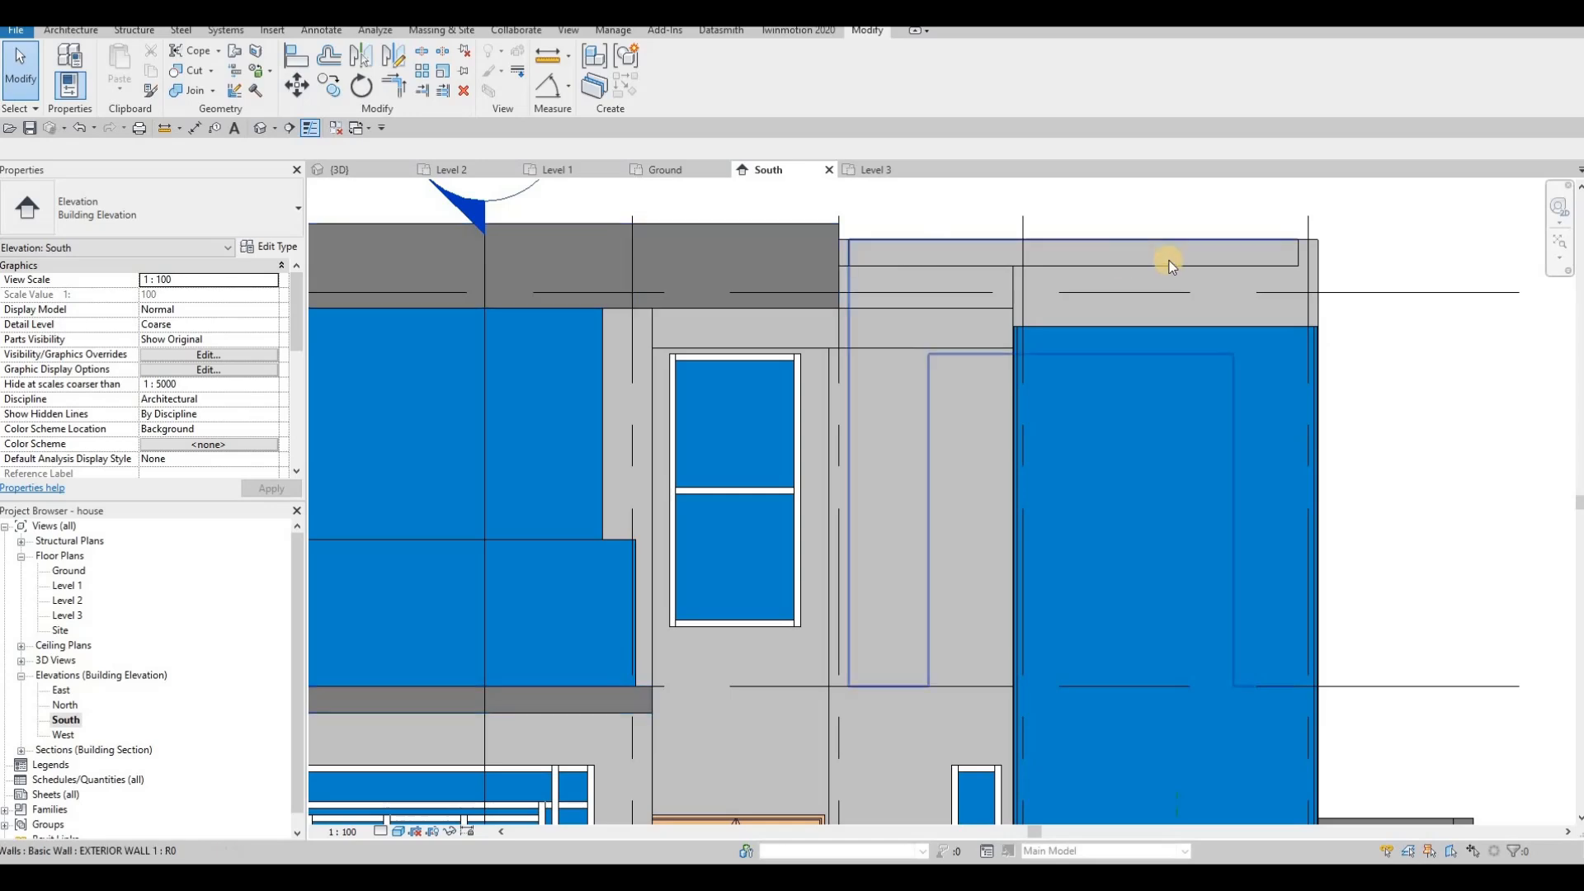
left_click(1309, 255)
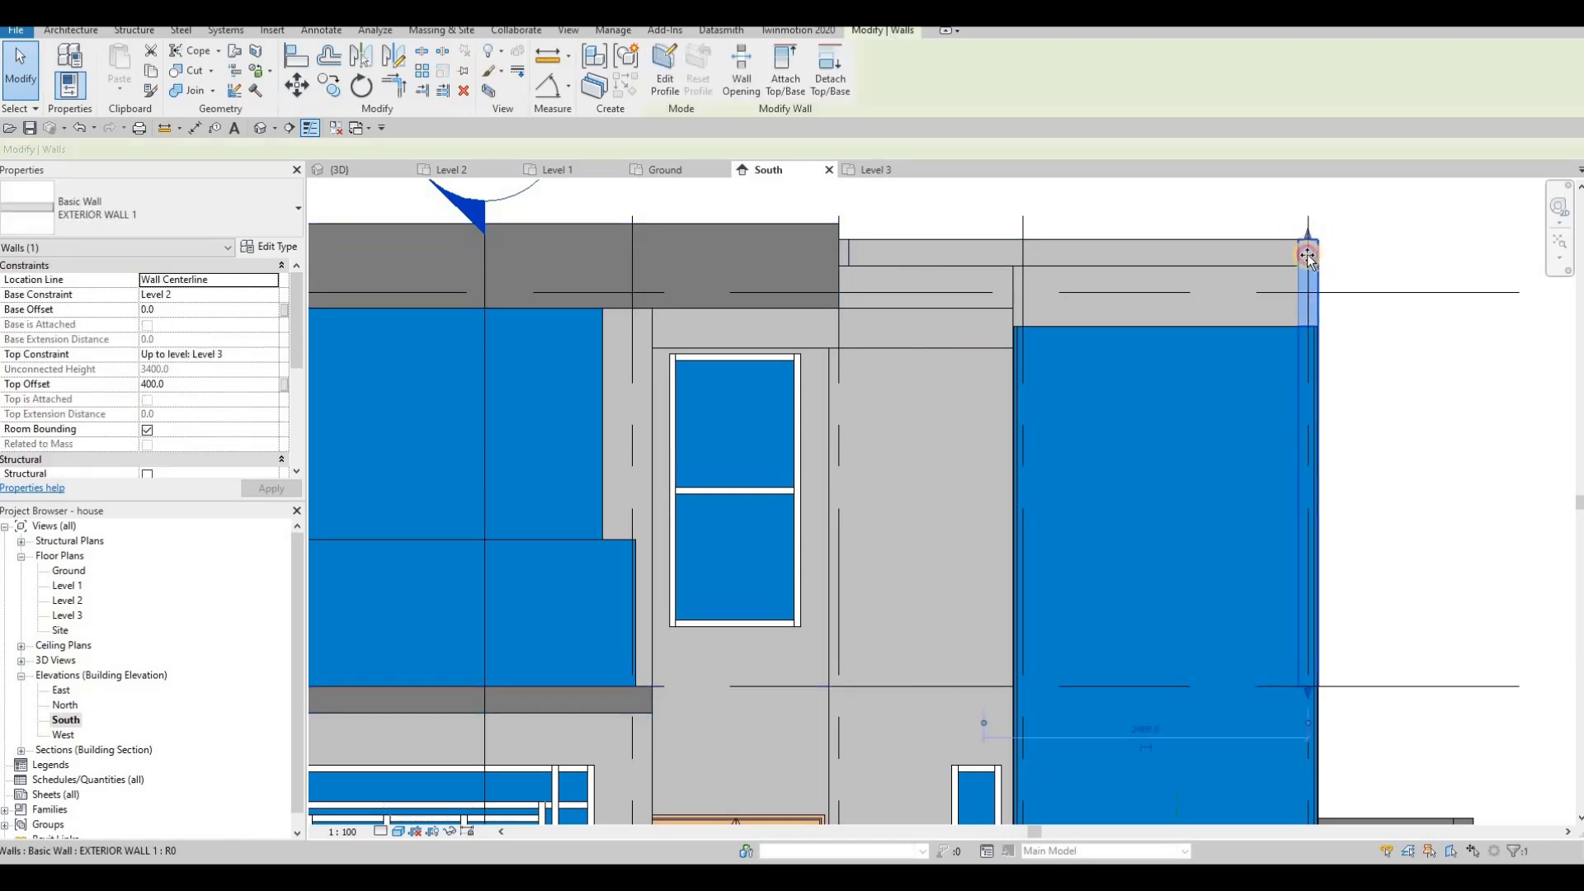
left_click_drag(1307, 266, 1308, 288)
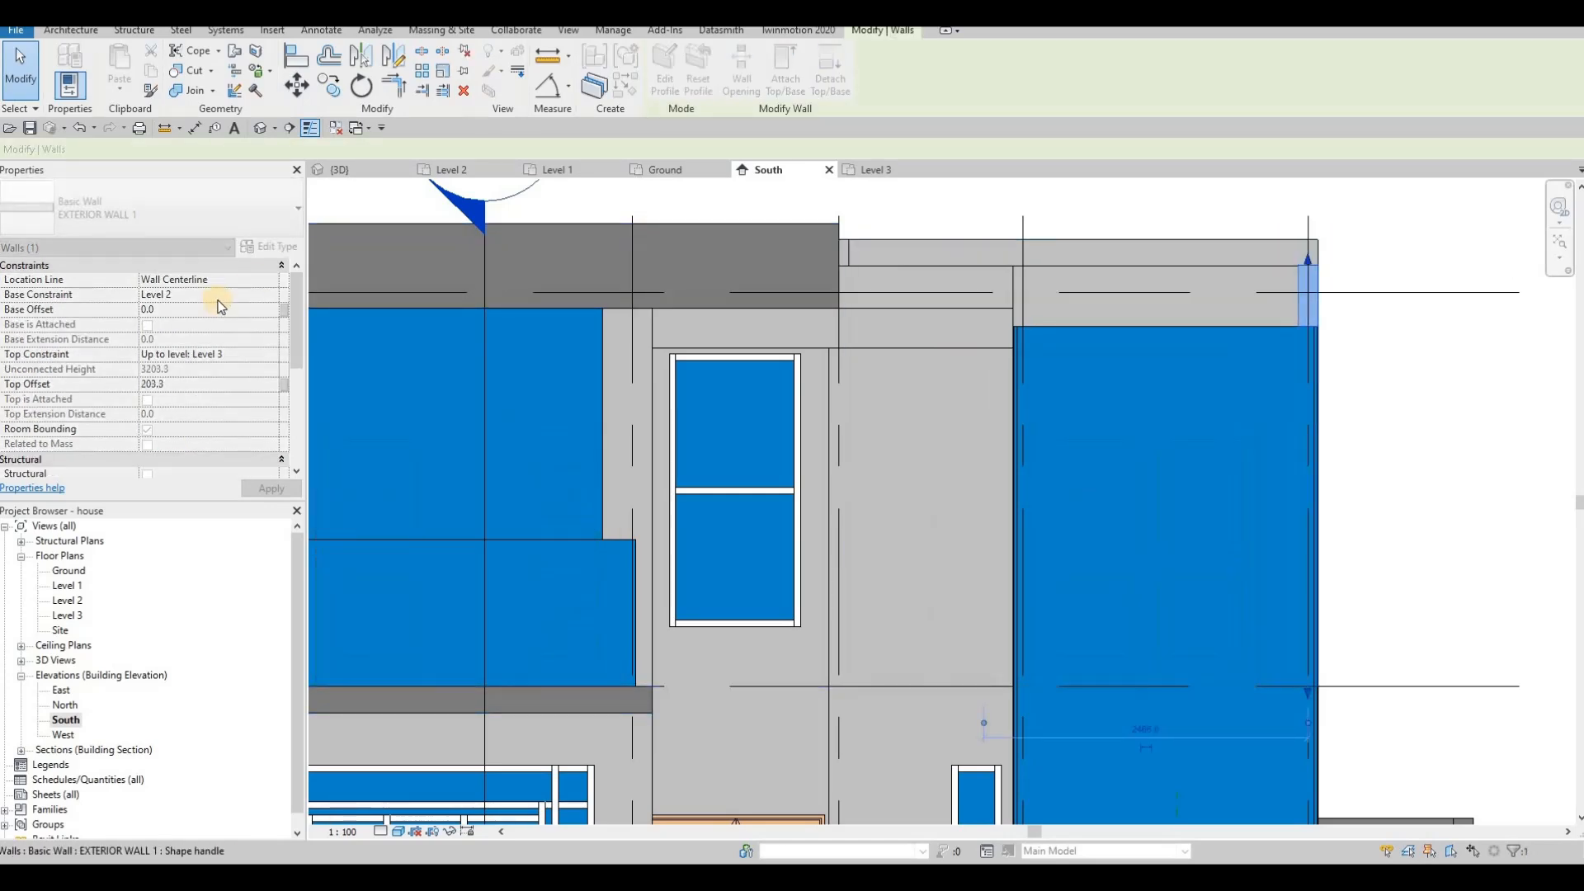
left_click(192, 386)
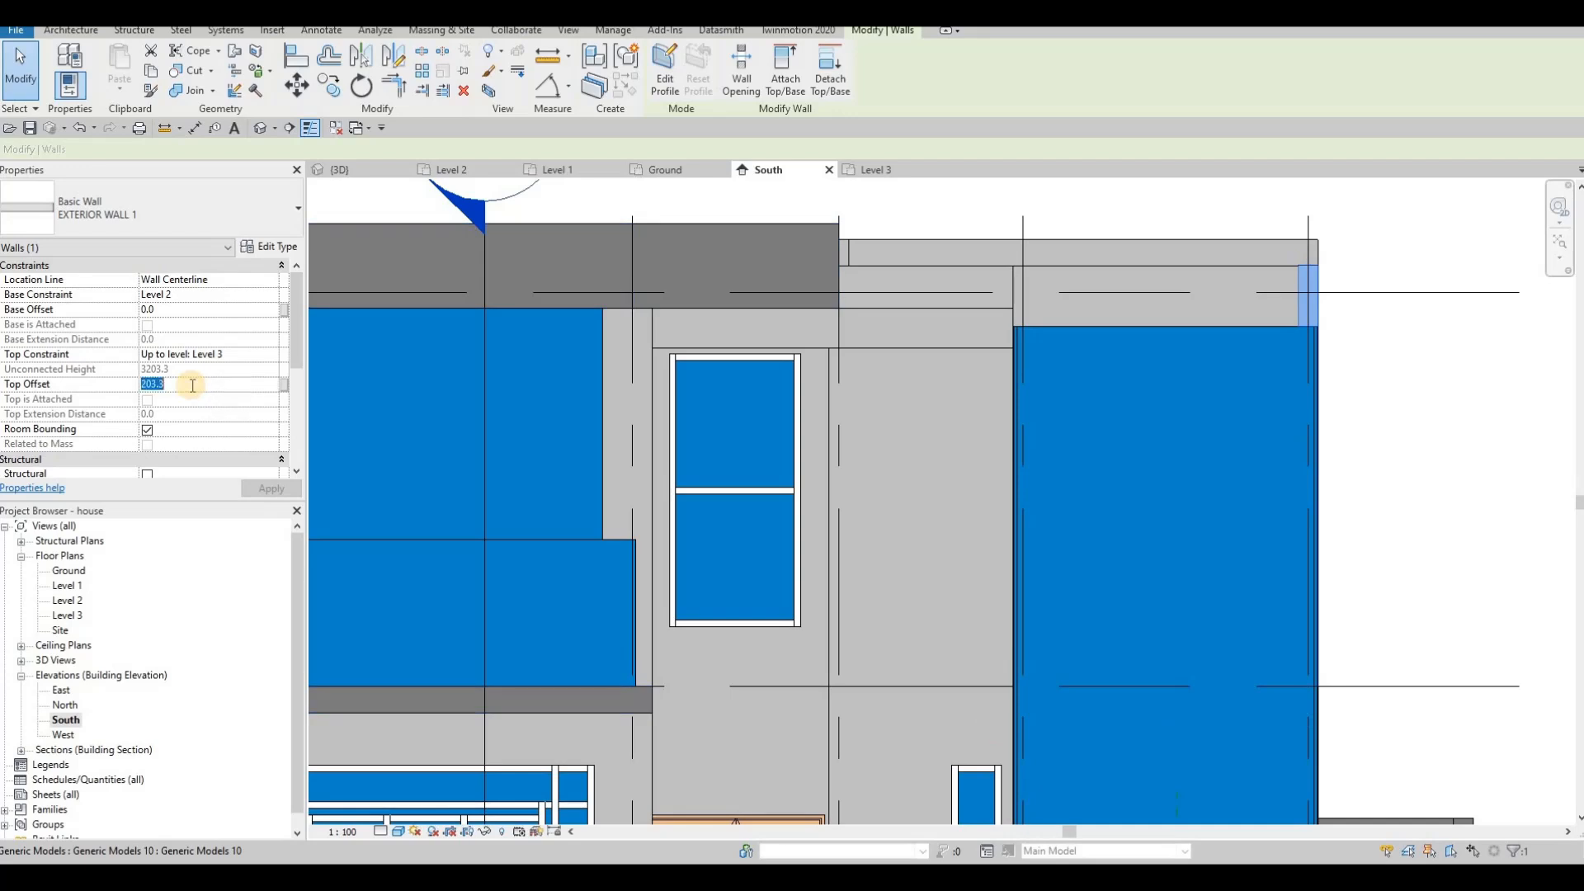
type("200")
key("Return")
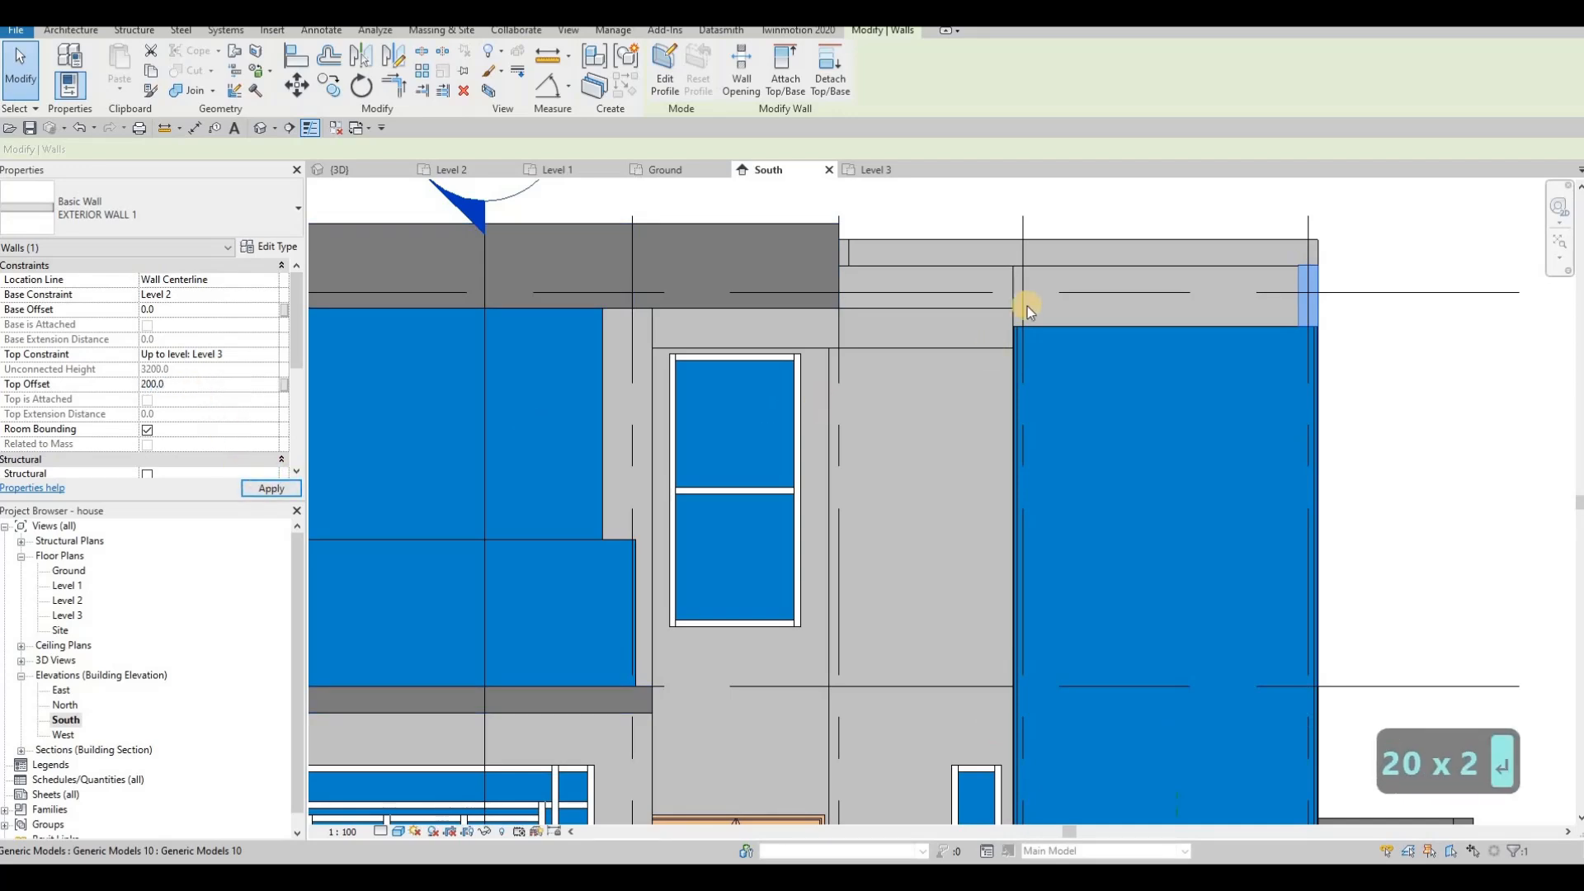
left_click(1020, 252)
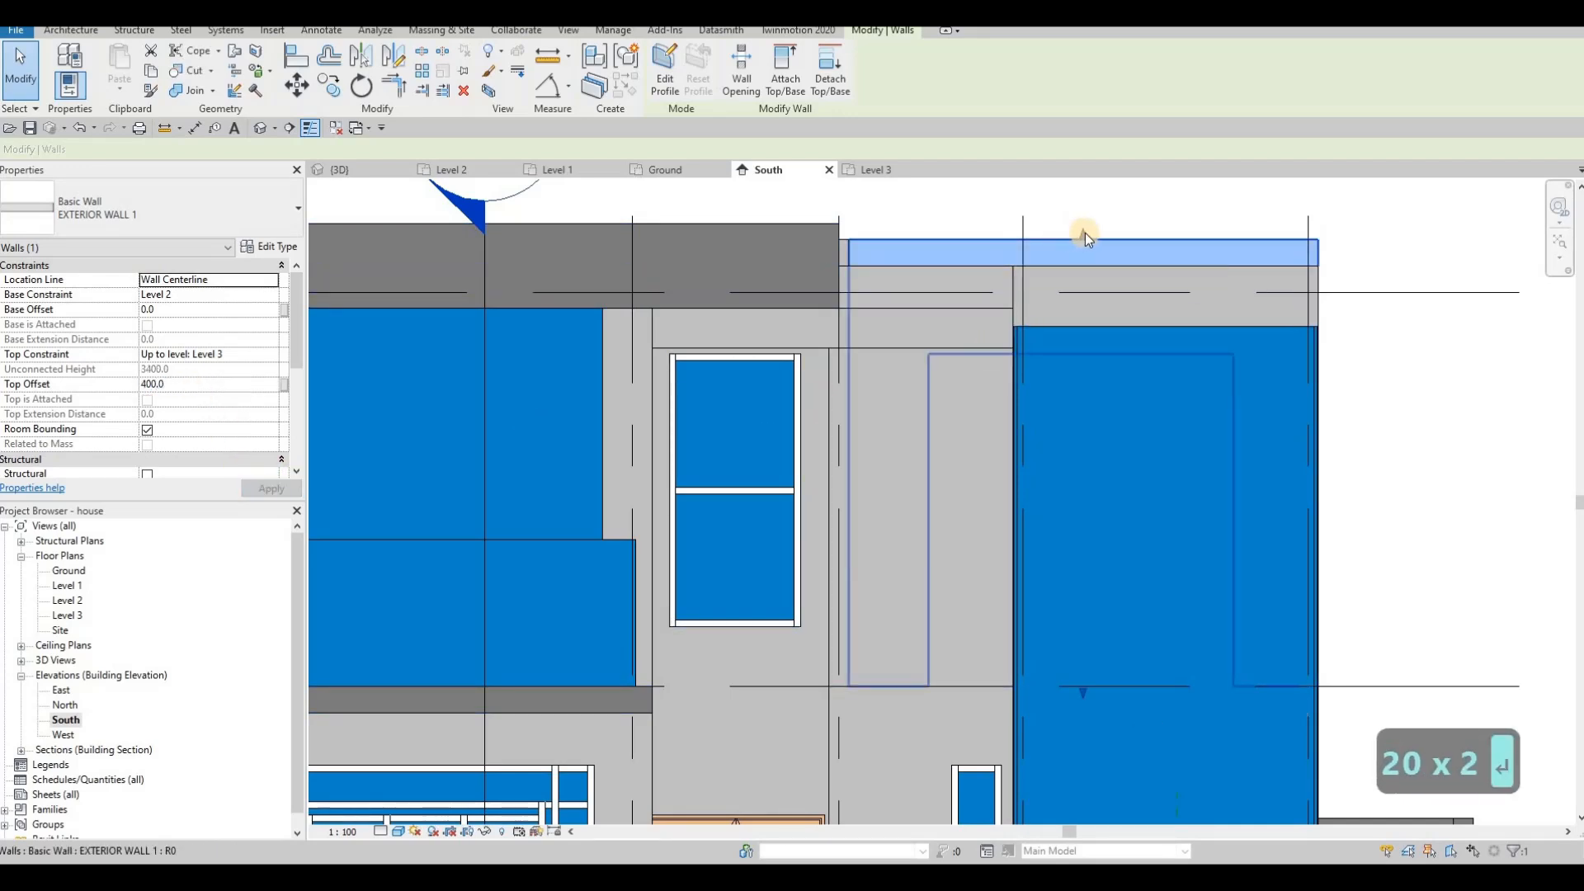
left_click_drag(1086, 239, 1082, 266)
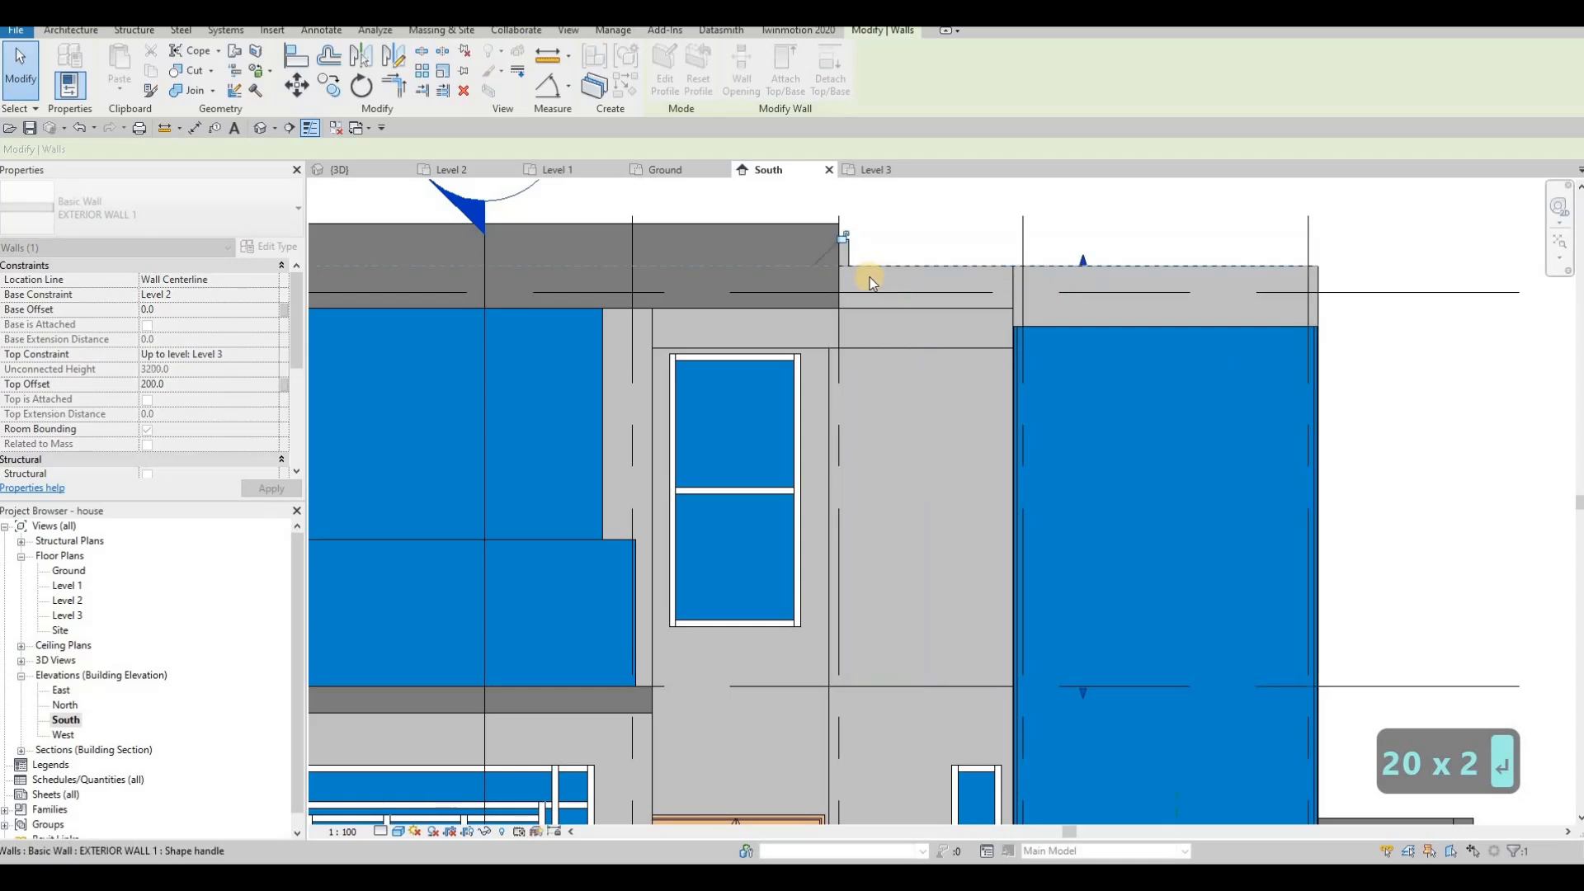
Try to lower the short raised wall beside the dark roof fascia to the same height.
left_click(849, 260)
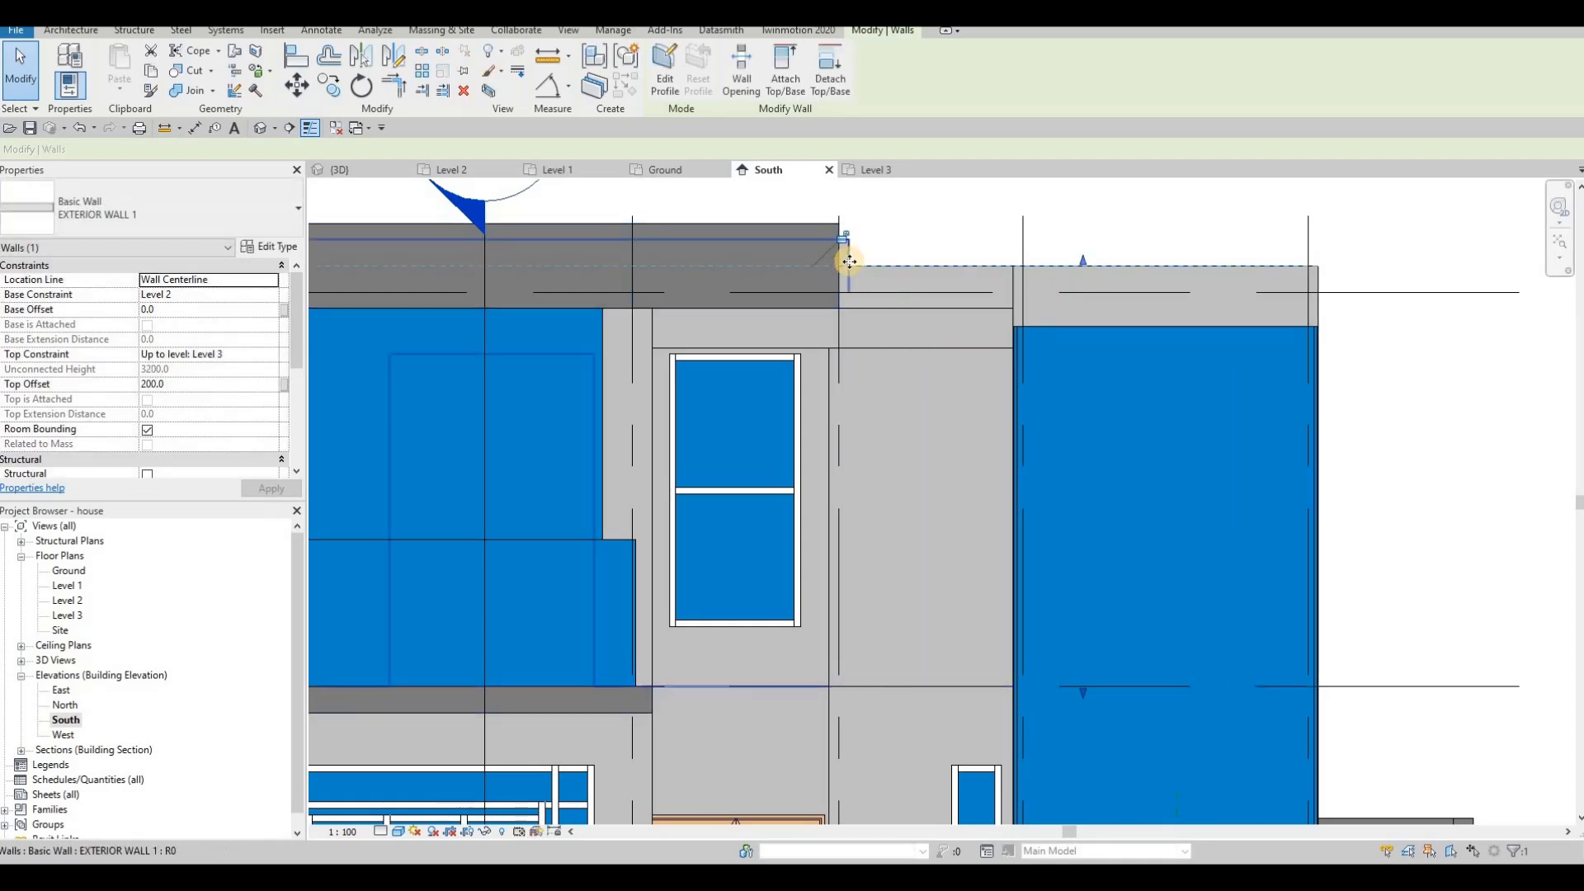
left_click_drag(490, 235, 497, 280)
left_click(842, 248)
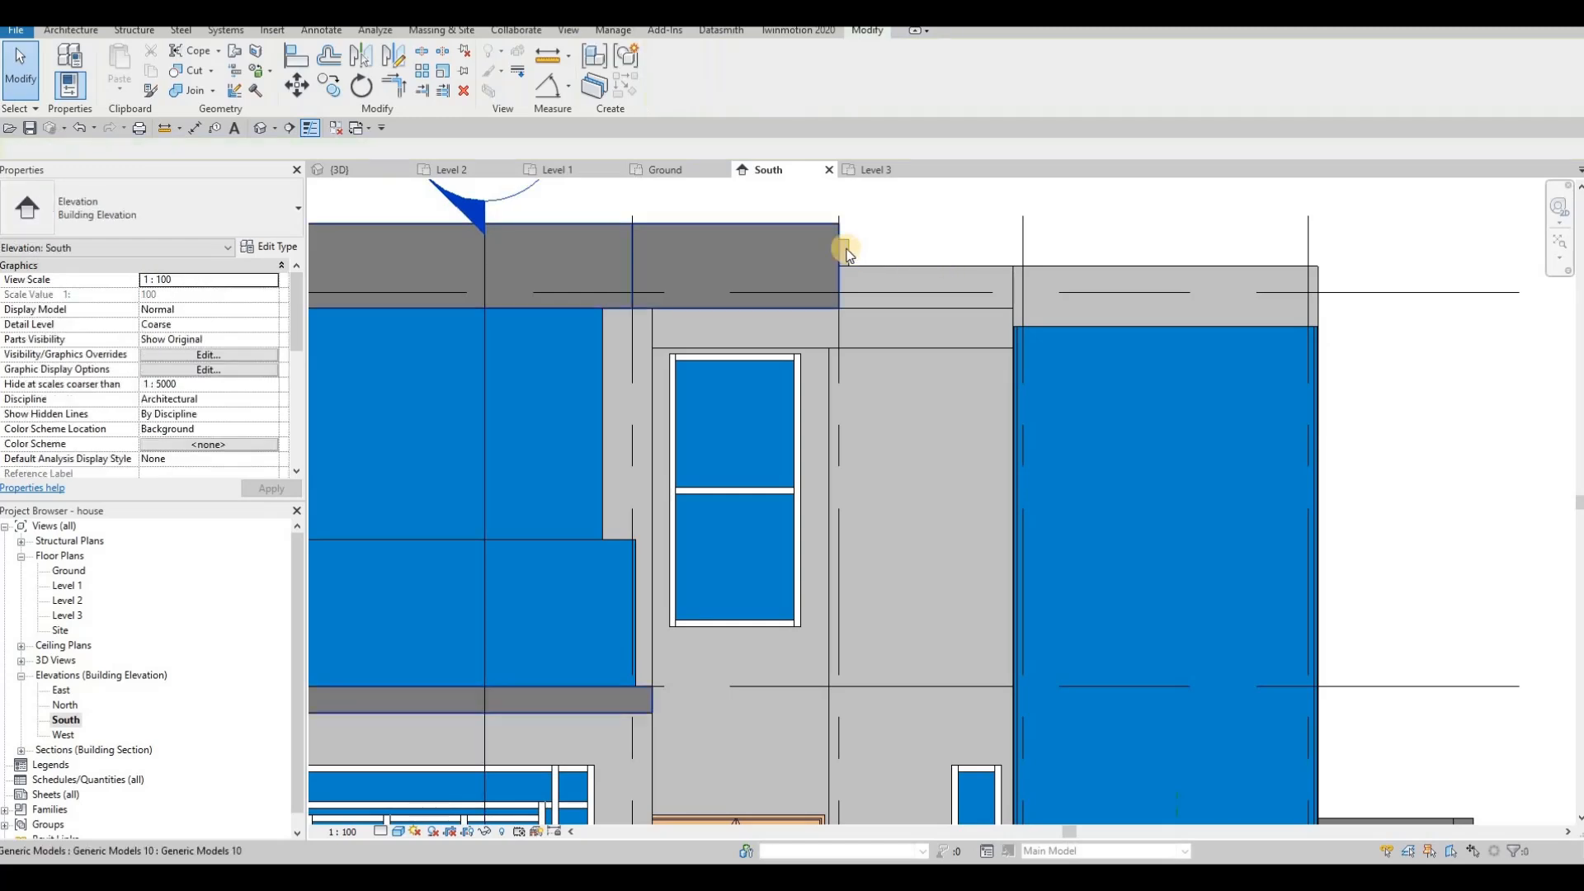
left_click(835, 243)
key("Escape")
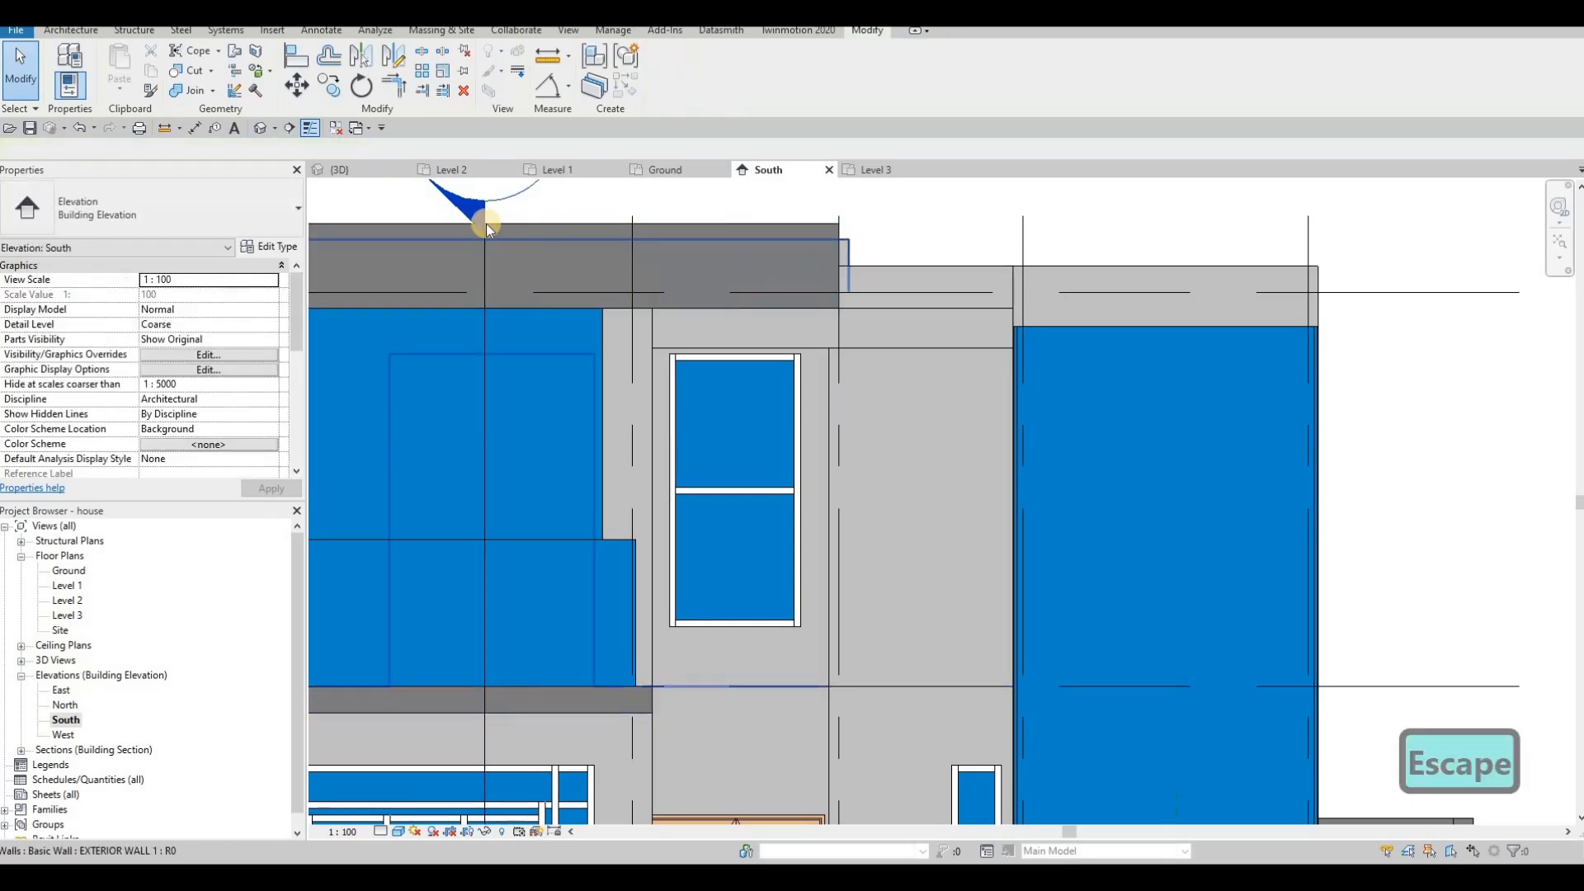
left_click(487, 227)
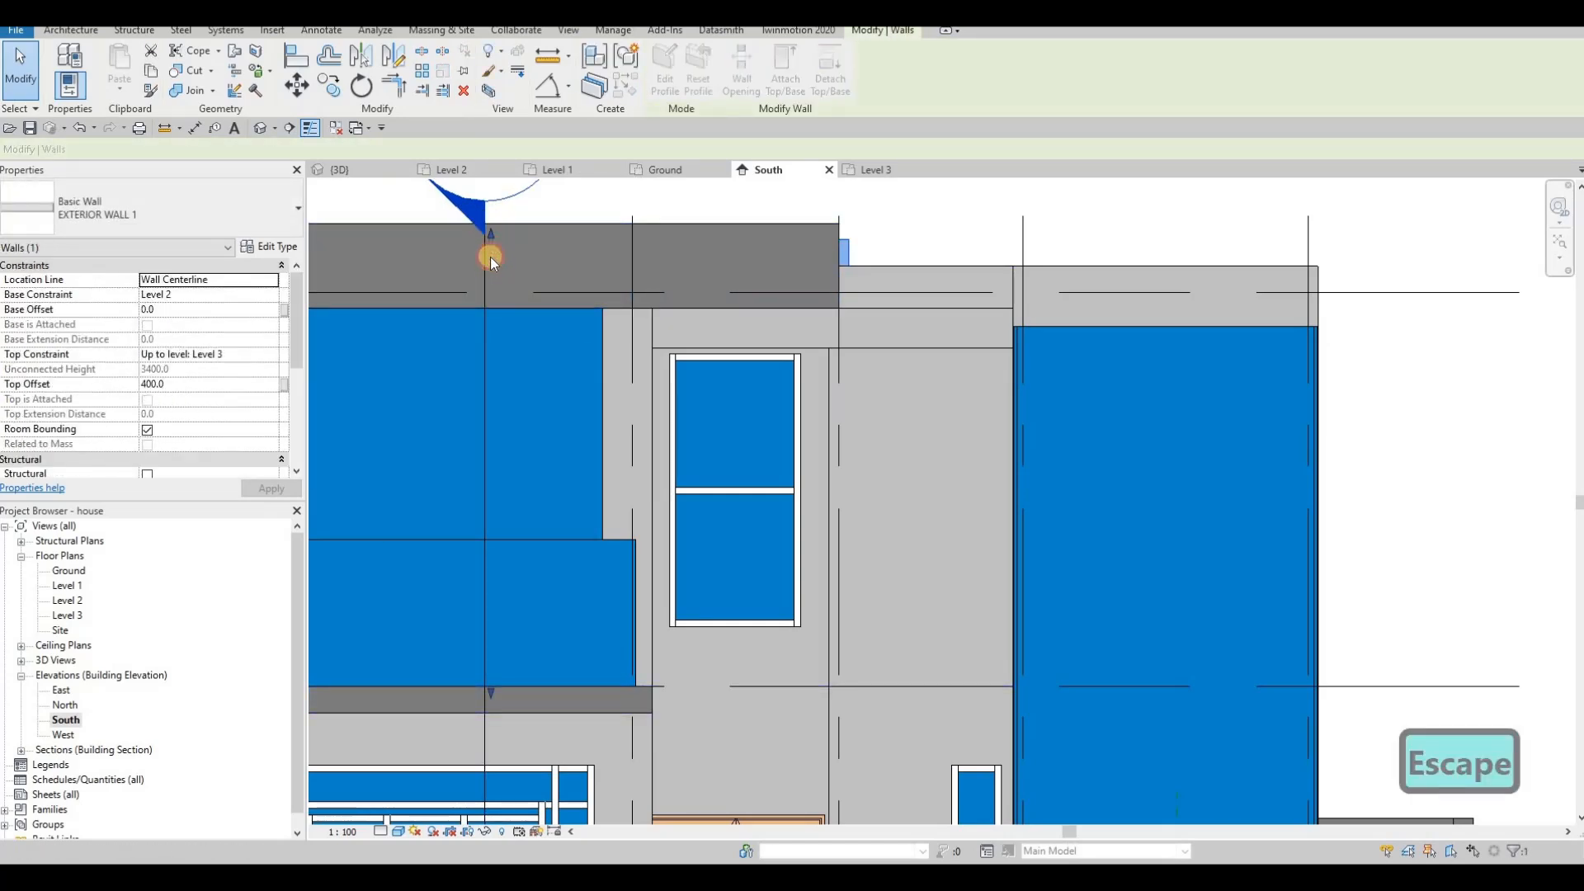
left_click(838, 241)
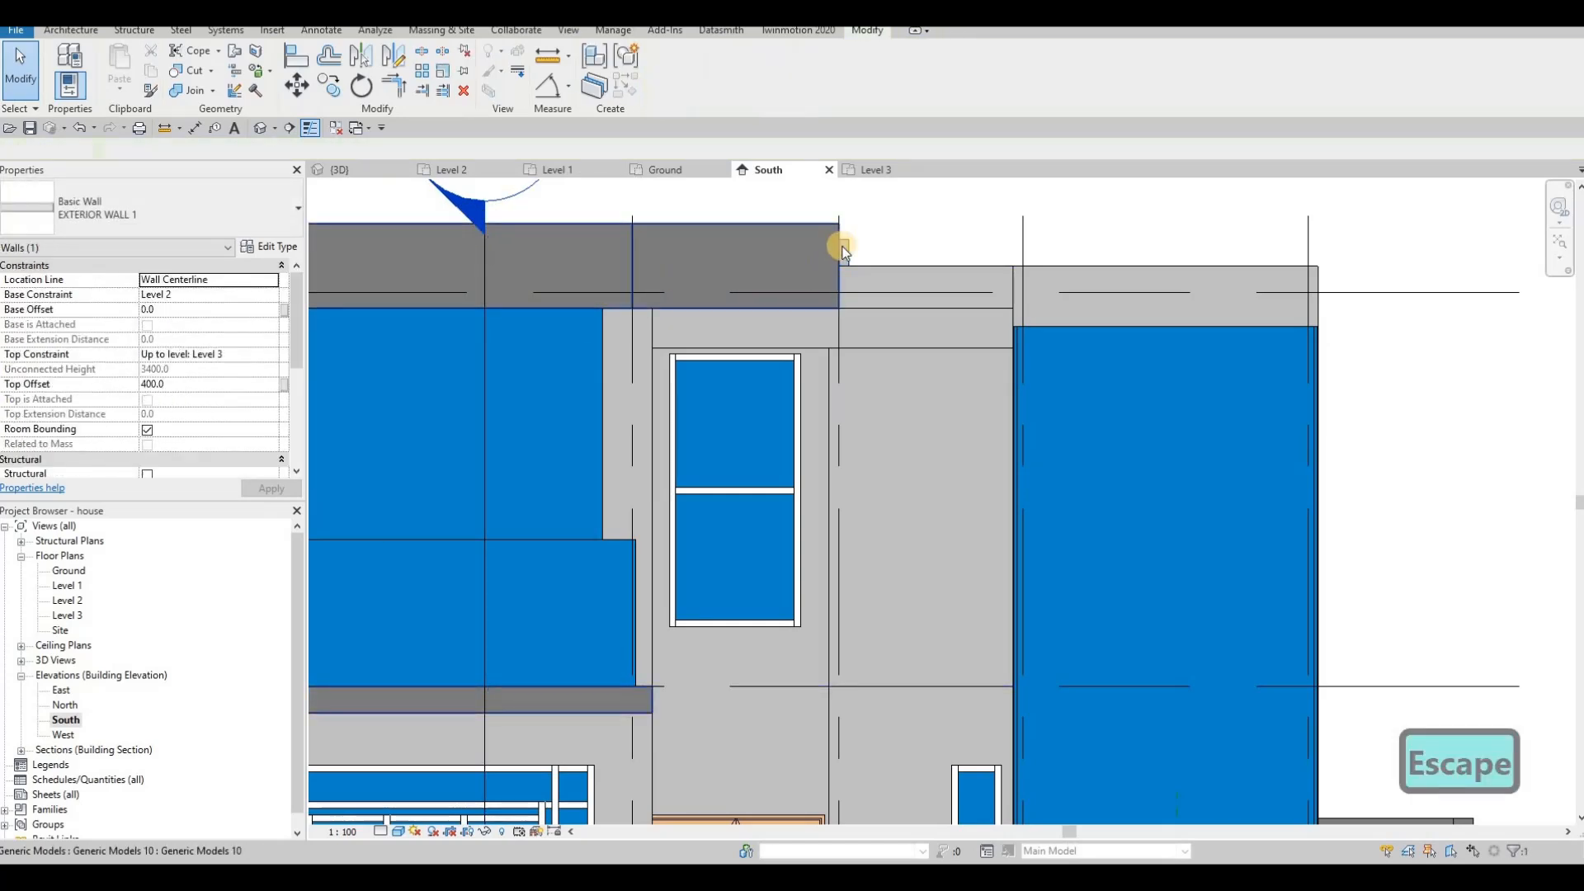
Check the roof parapet walls in the 3D view and undo the wall height reductions.
left_click(78, 572)
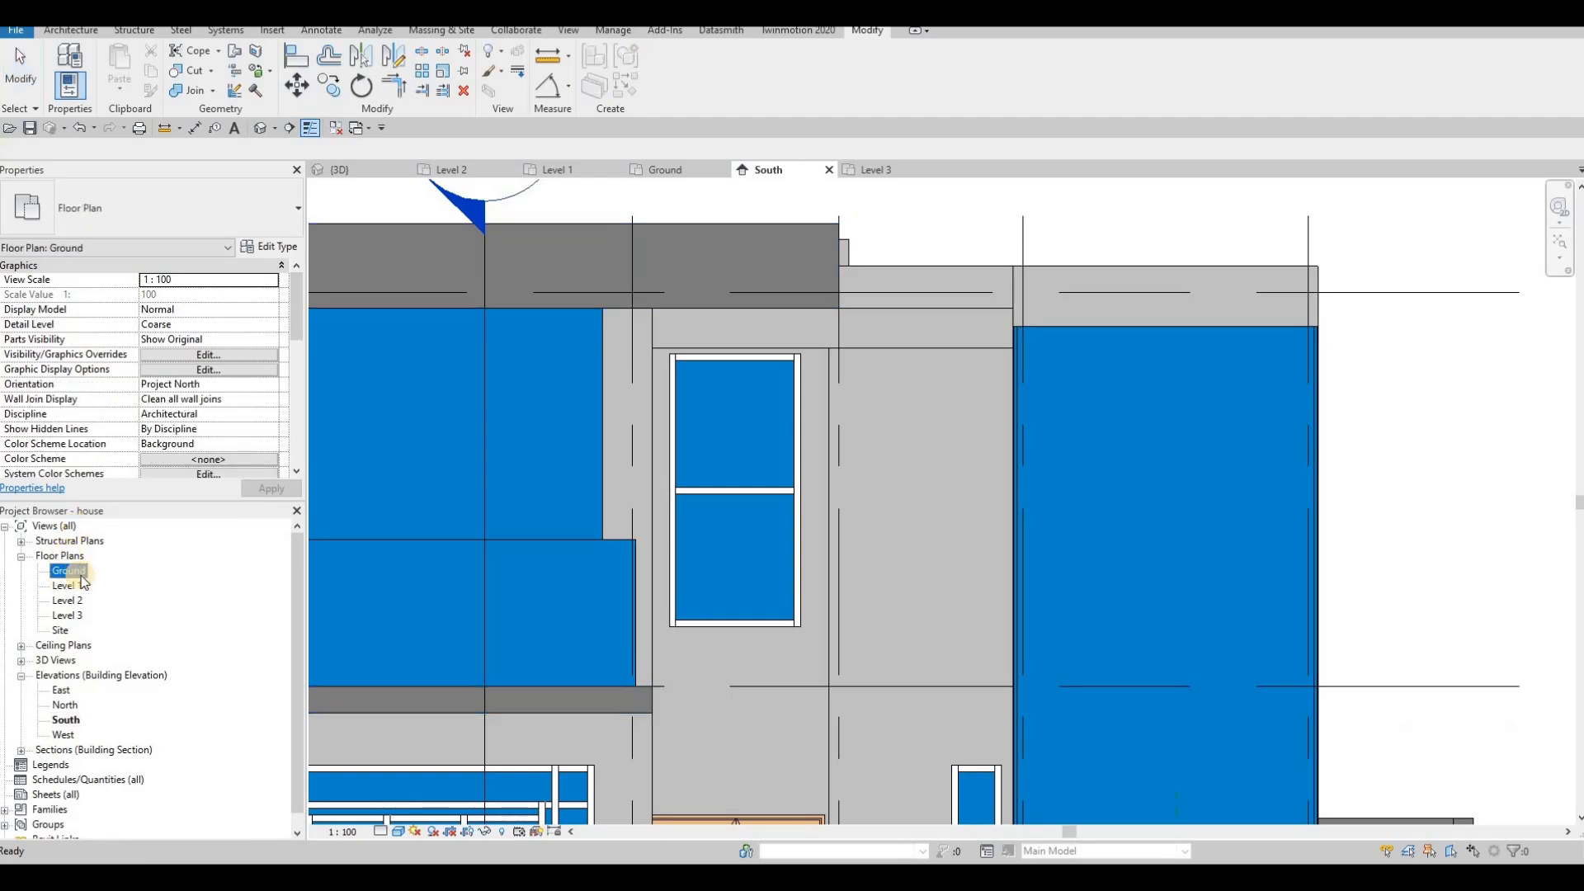
left_click(342, 171)
middle_click_drag(591, 502, 694, 498, "shift")
scroll(610, 497, "down", 4)
scroll(693, 498, "down", 1)
middle_click_drag(634, 449, 804, 360, "shift")
scroll(803, 360, "up", 3)
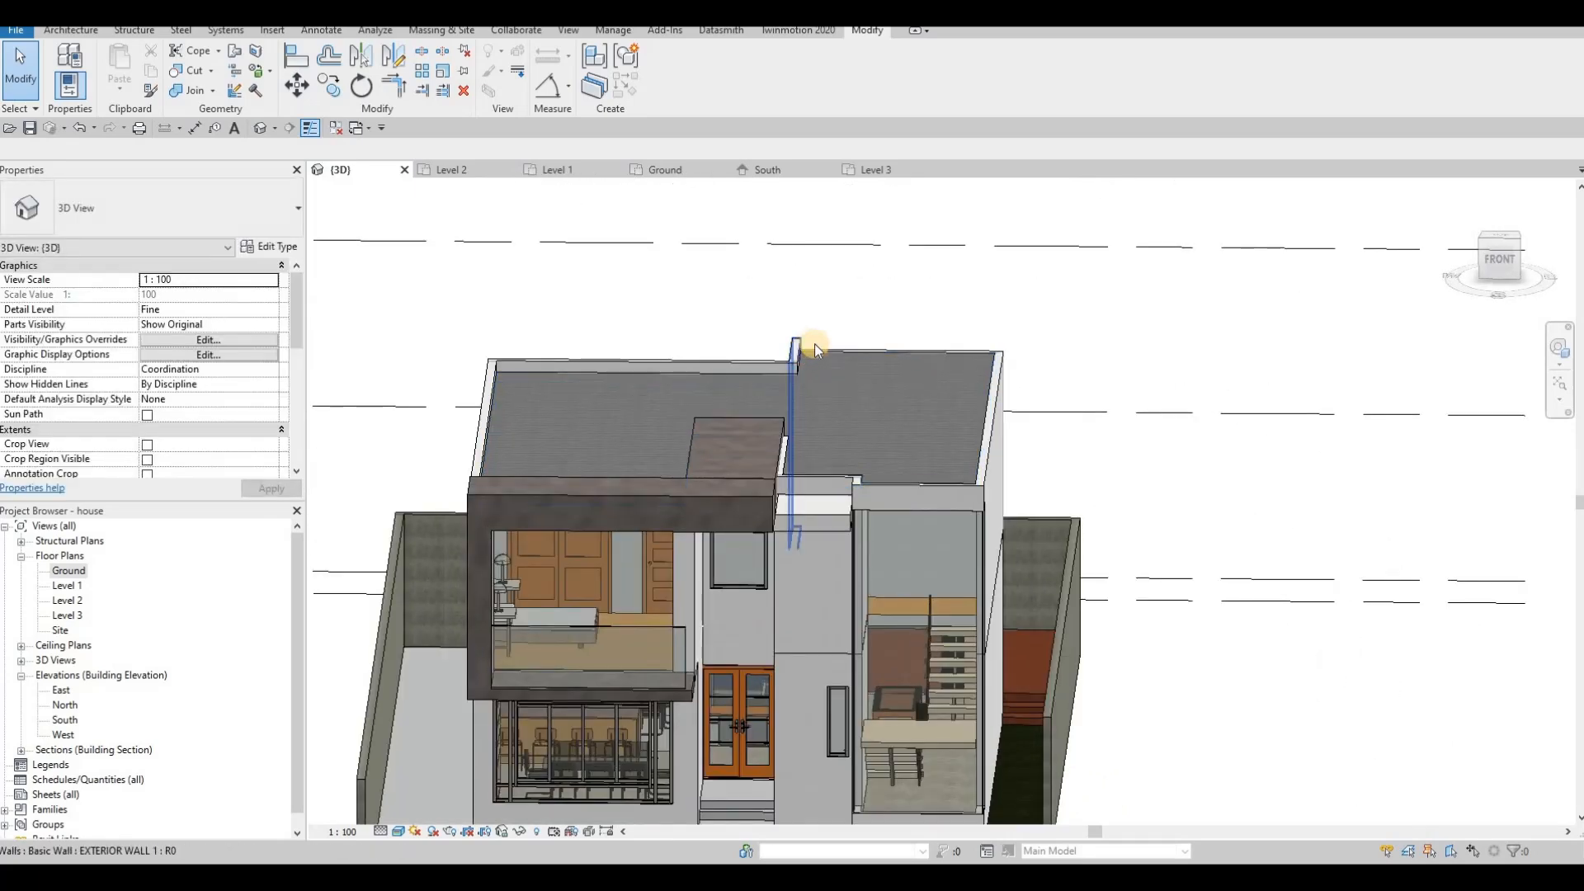
left_click(815, 345)
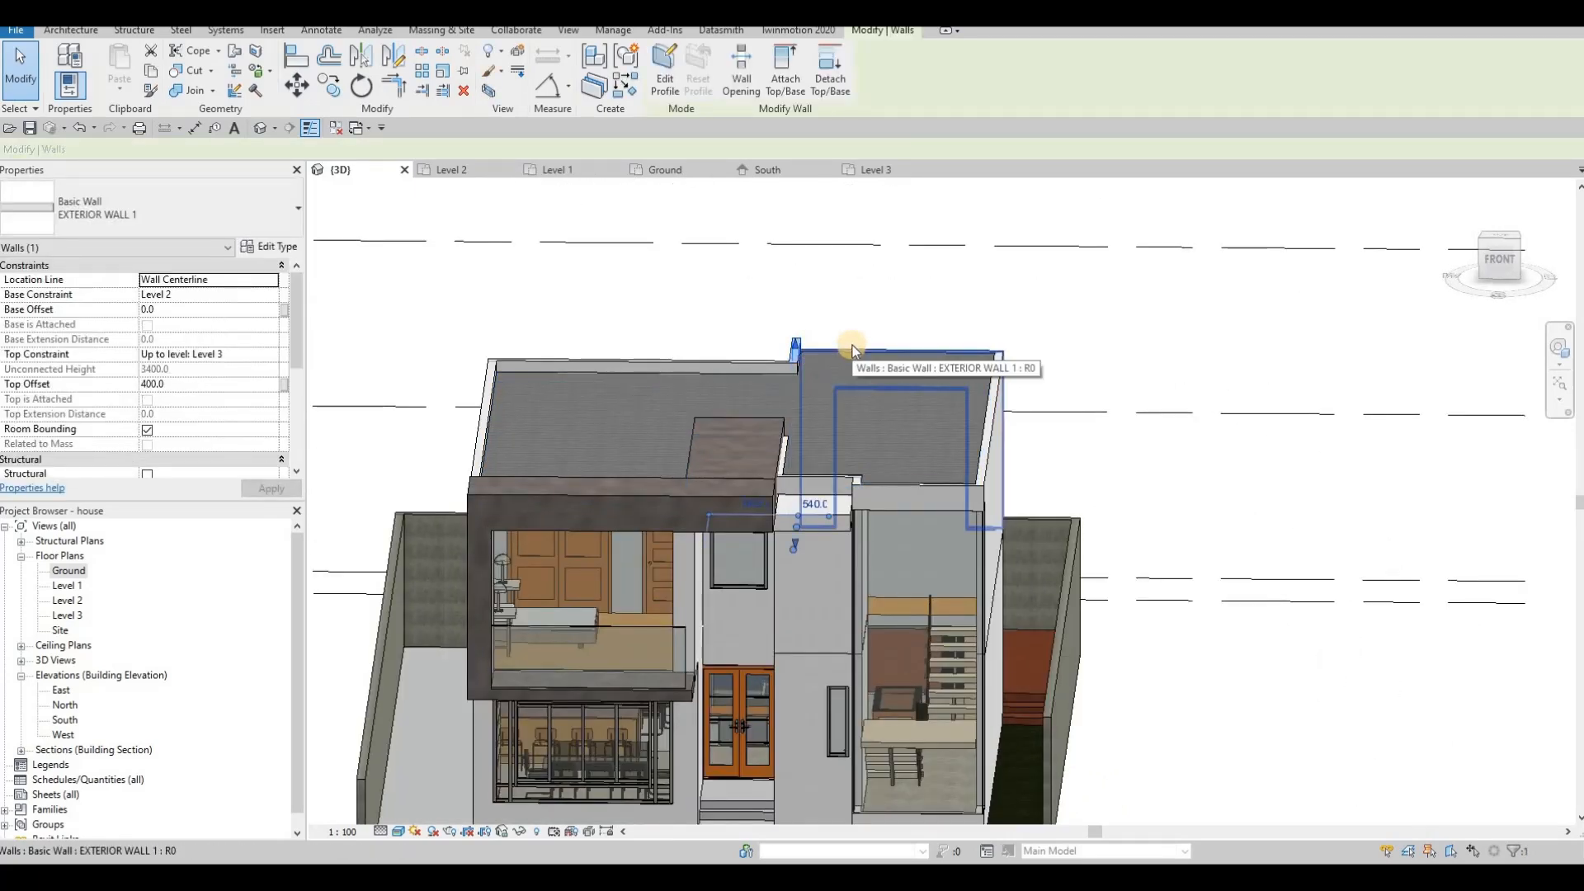
left_click(863, 348)
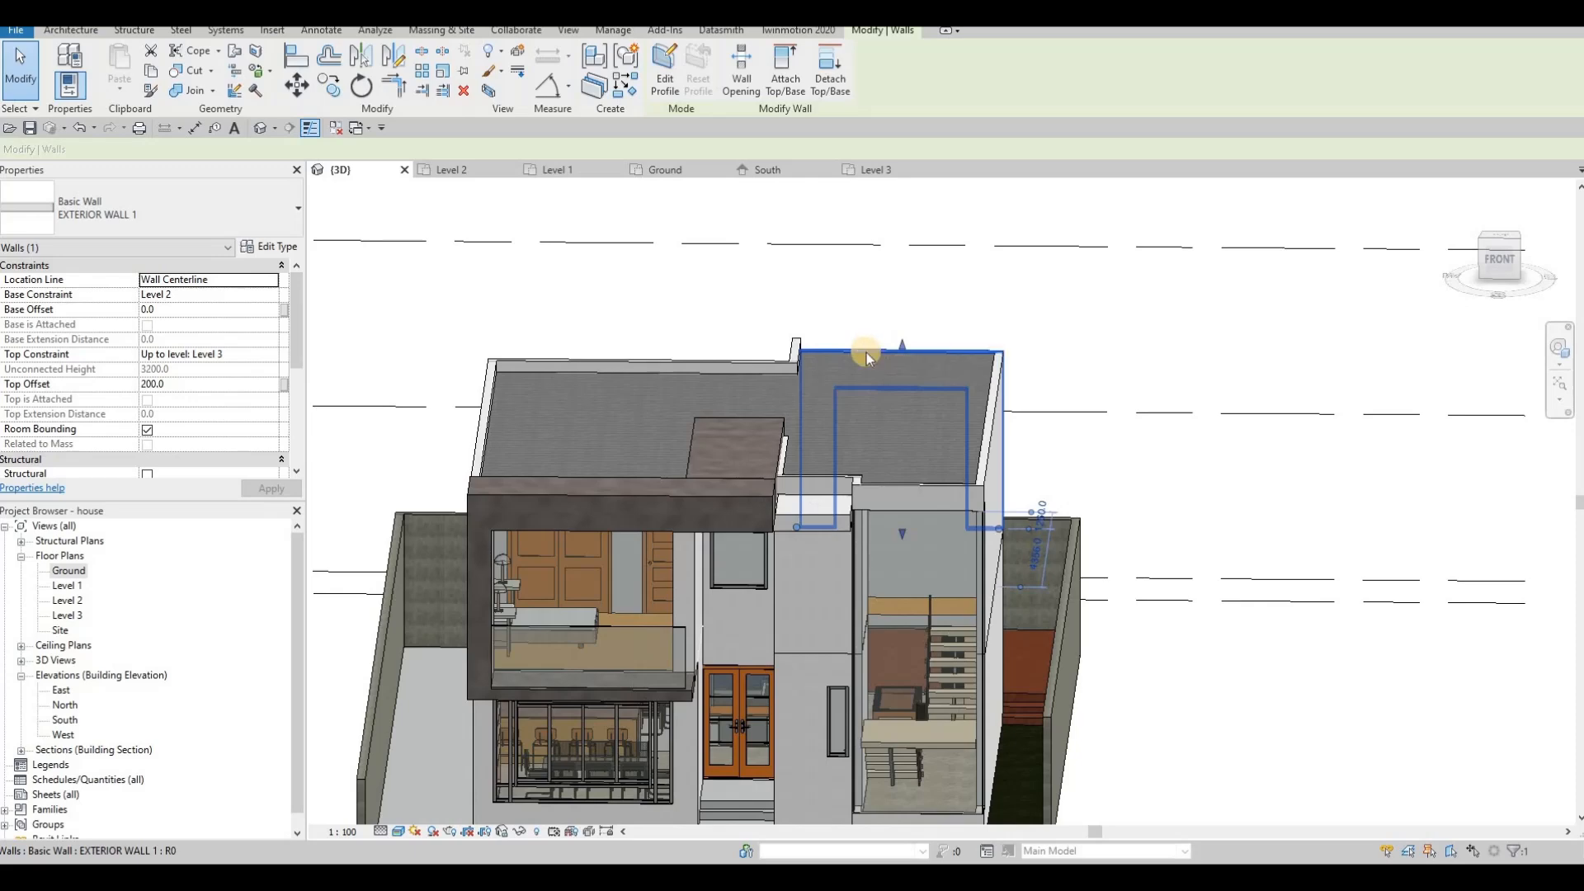
key("ctrl+z")
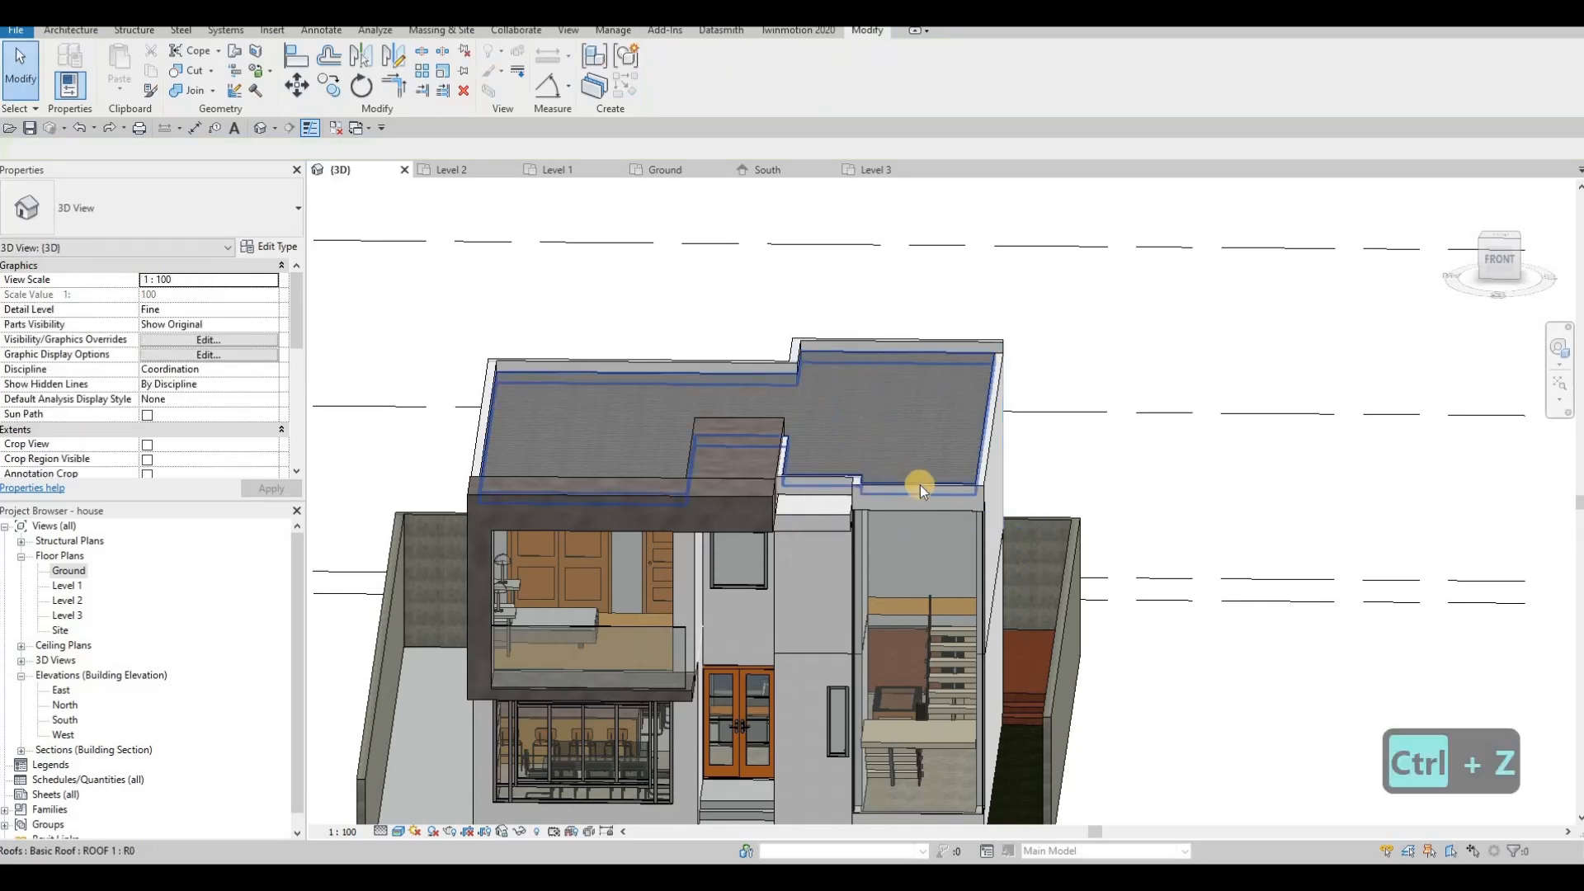
Lower the top of the tall front curtain wall beside the entrance to a top offset of about 2319.
middle_click_drag(919, 483, 813, 666, "shift")
left_click(812, 510)
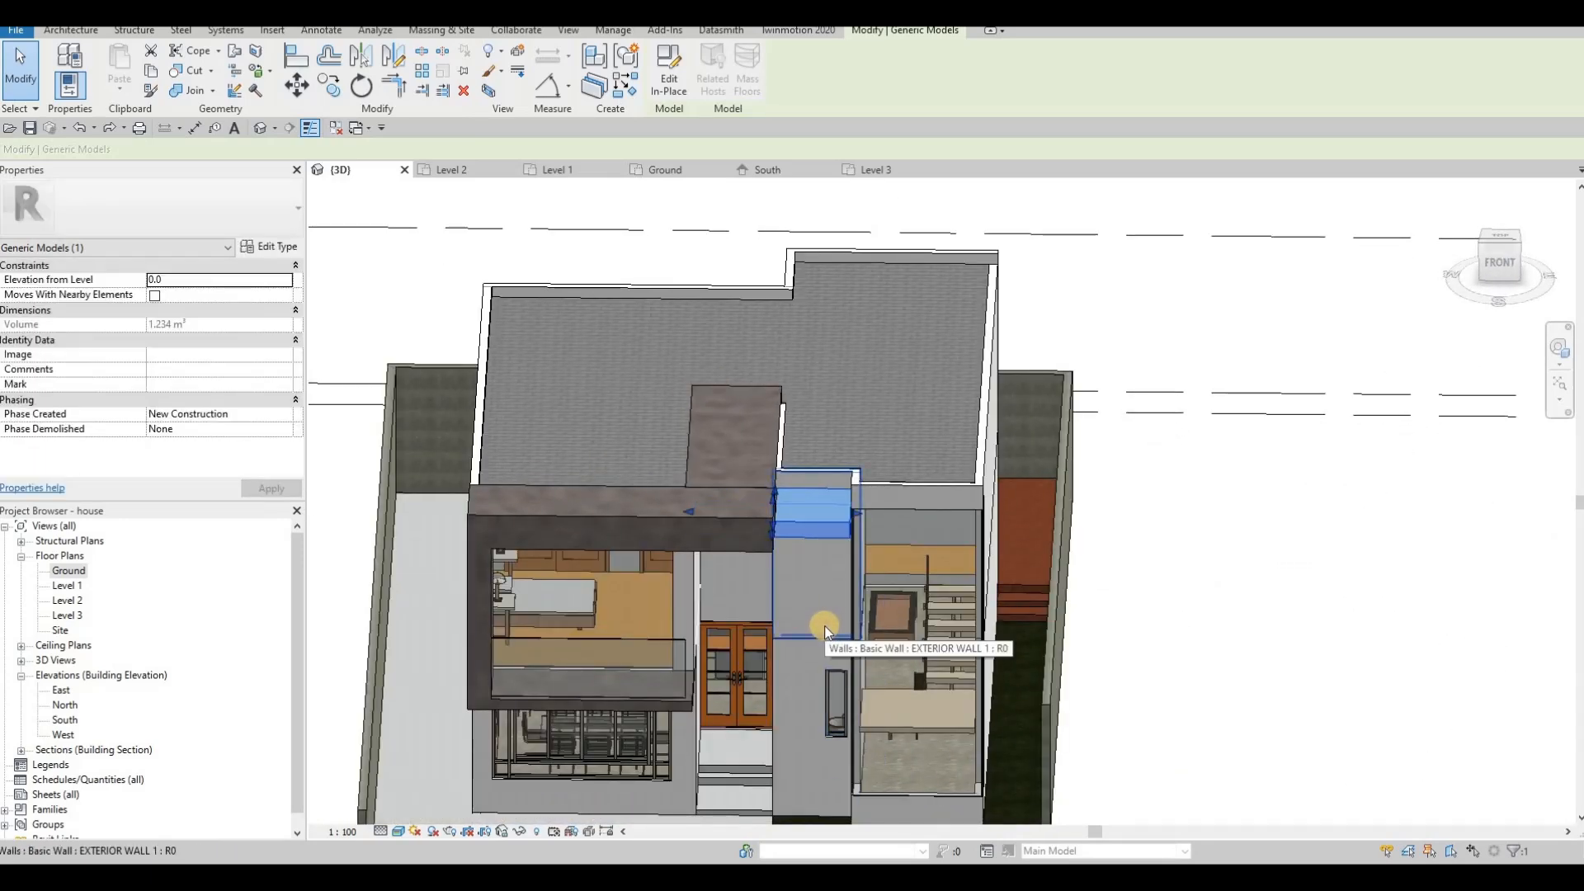
middle_click_drag(878, 522, 891, 521, "shift")
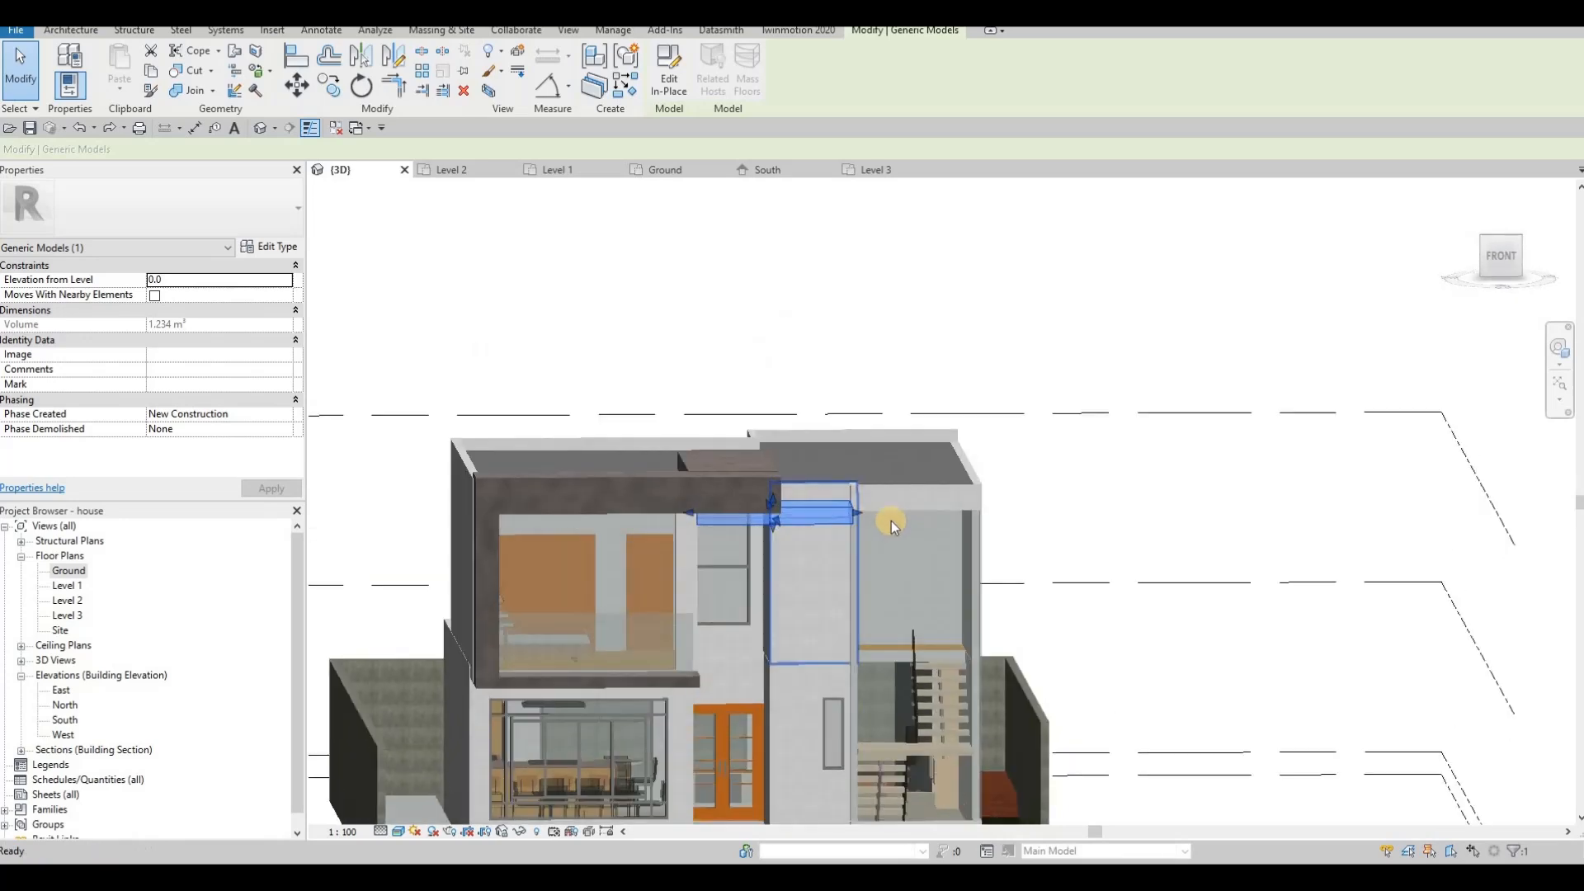
left_click(919, 509)
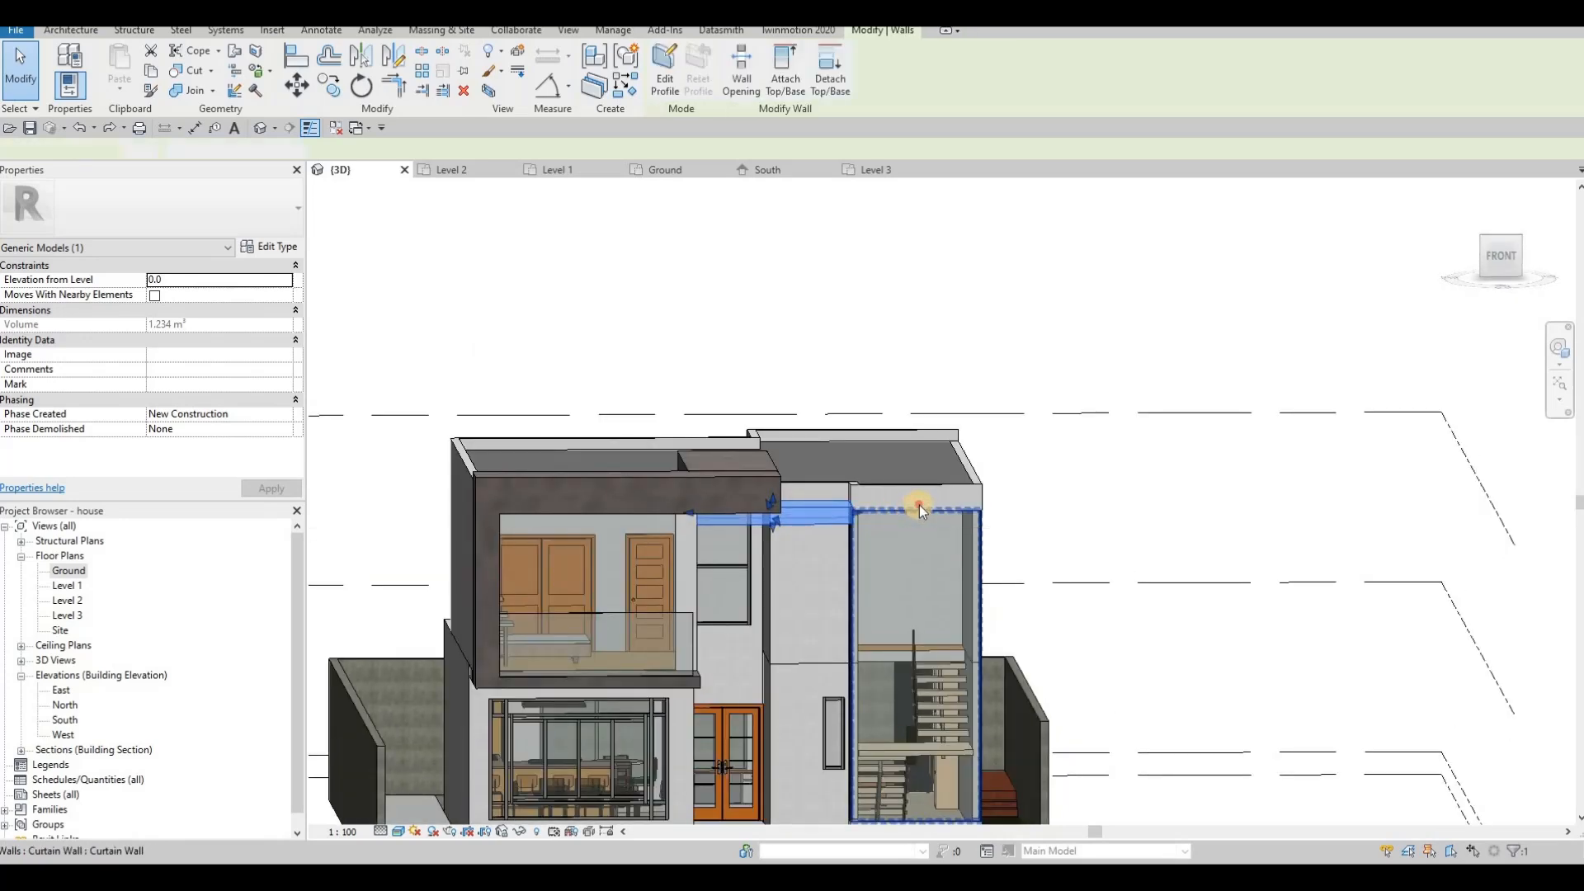
left_click_drag(924, 532, 955, 541)
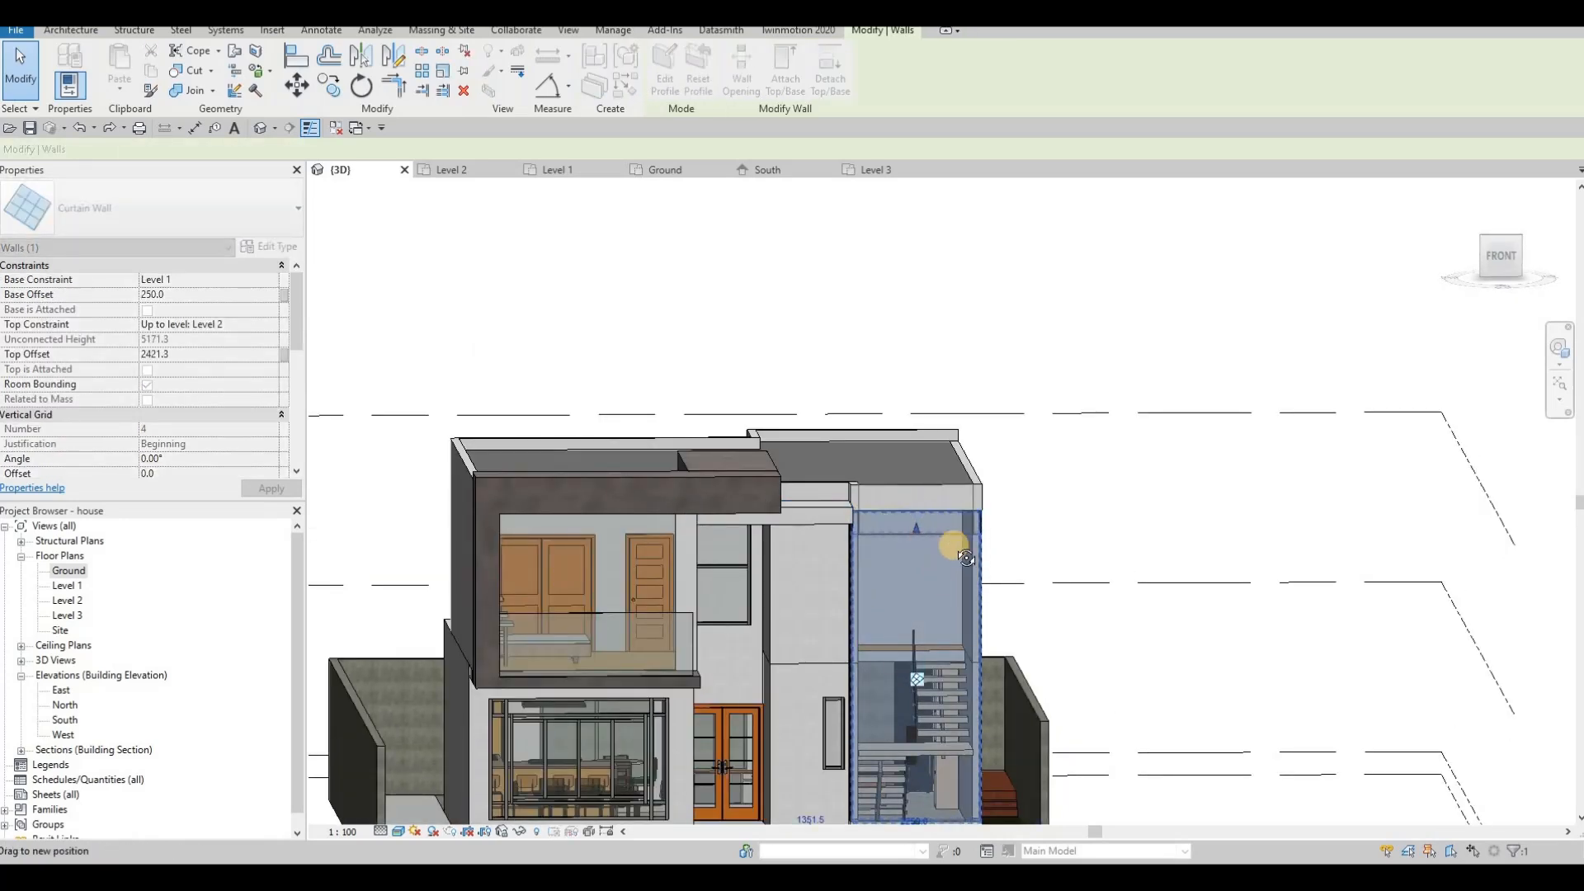
middle_click_drag(1029, 495, 944, 537, "shift")
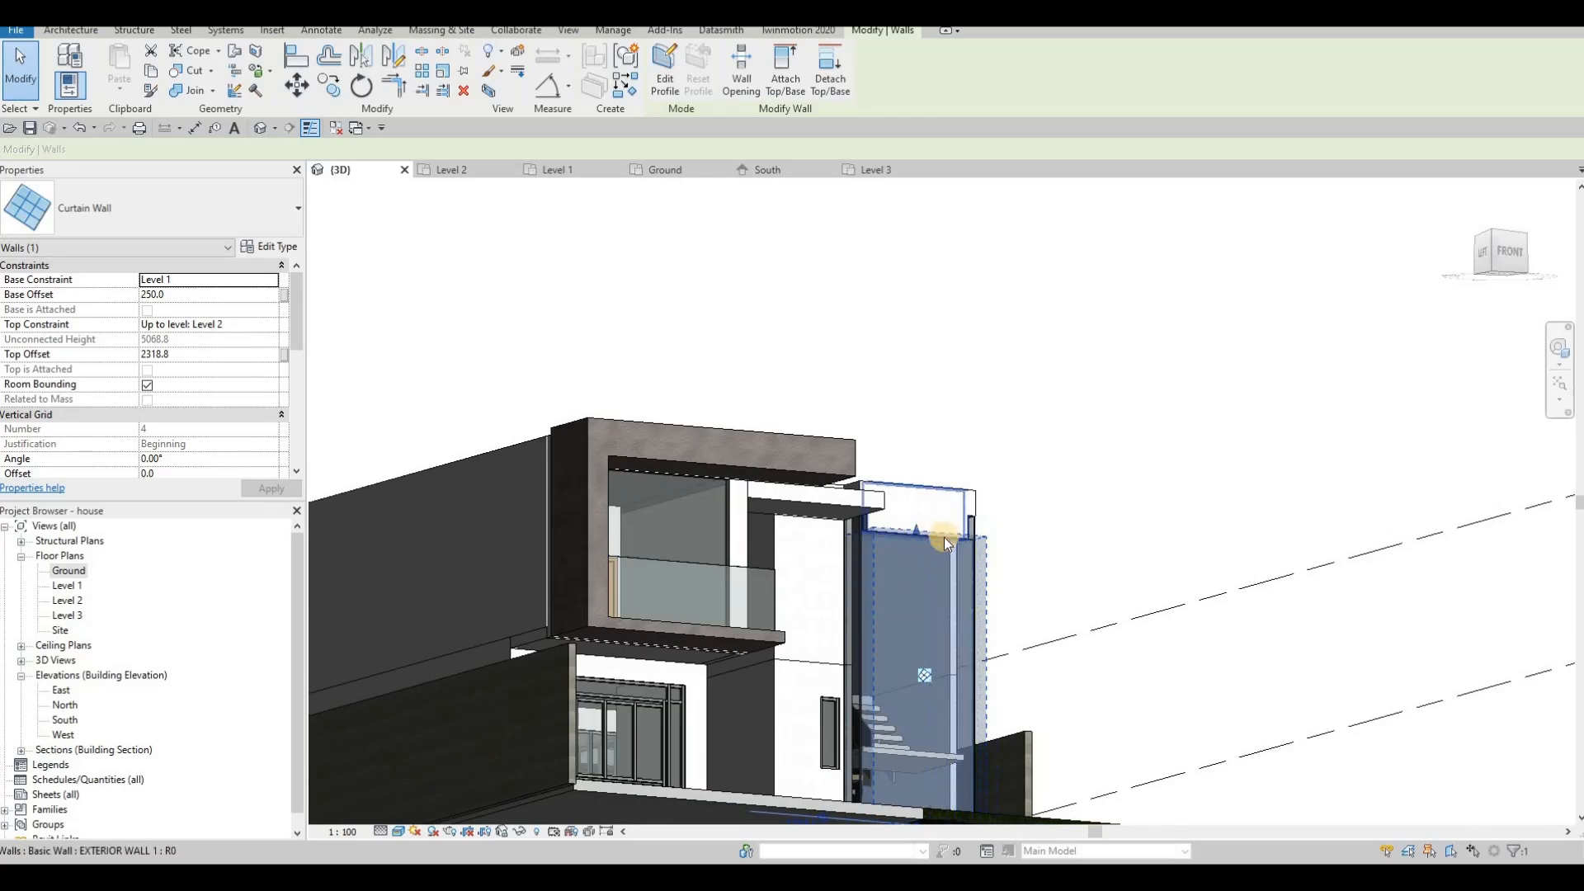
scroll(944, 544, "up", 5)
key("Escape")
key("Escape")
middle_click_drag(955, 595, 735, 495, "shift")
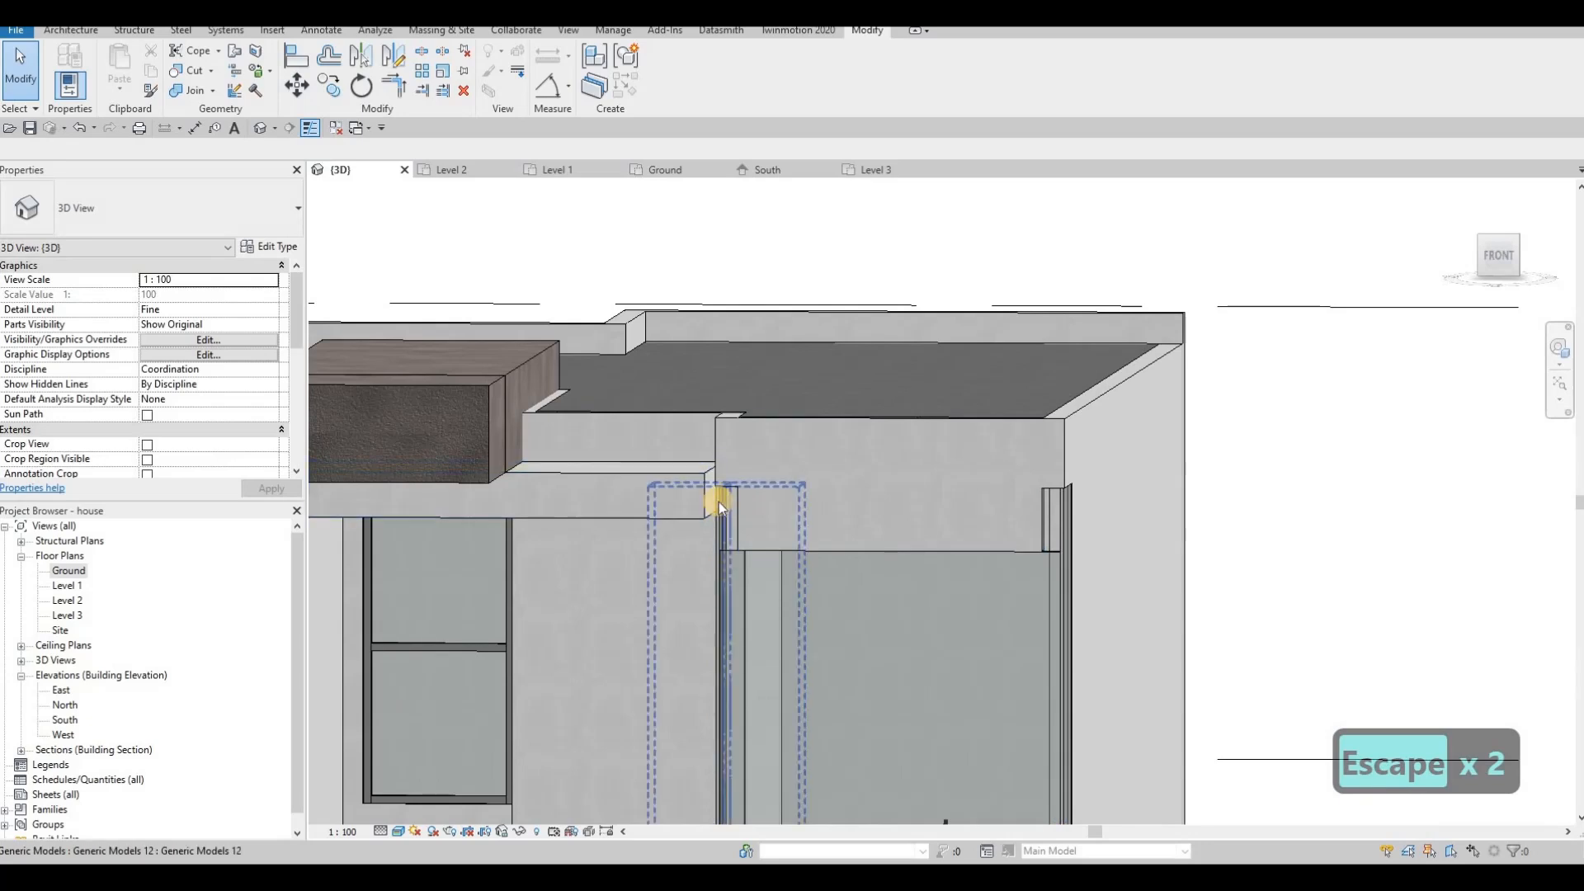
Raise the top of the front curtain wall over the wall strip above it, to a top offset of about 2544.
left_click(735, 496)
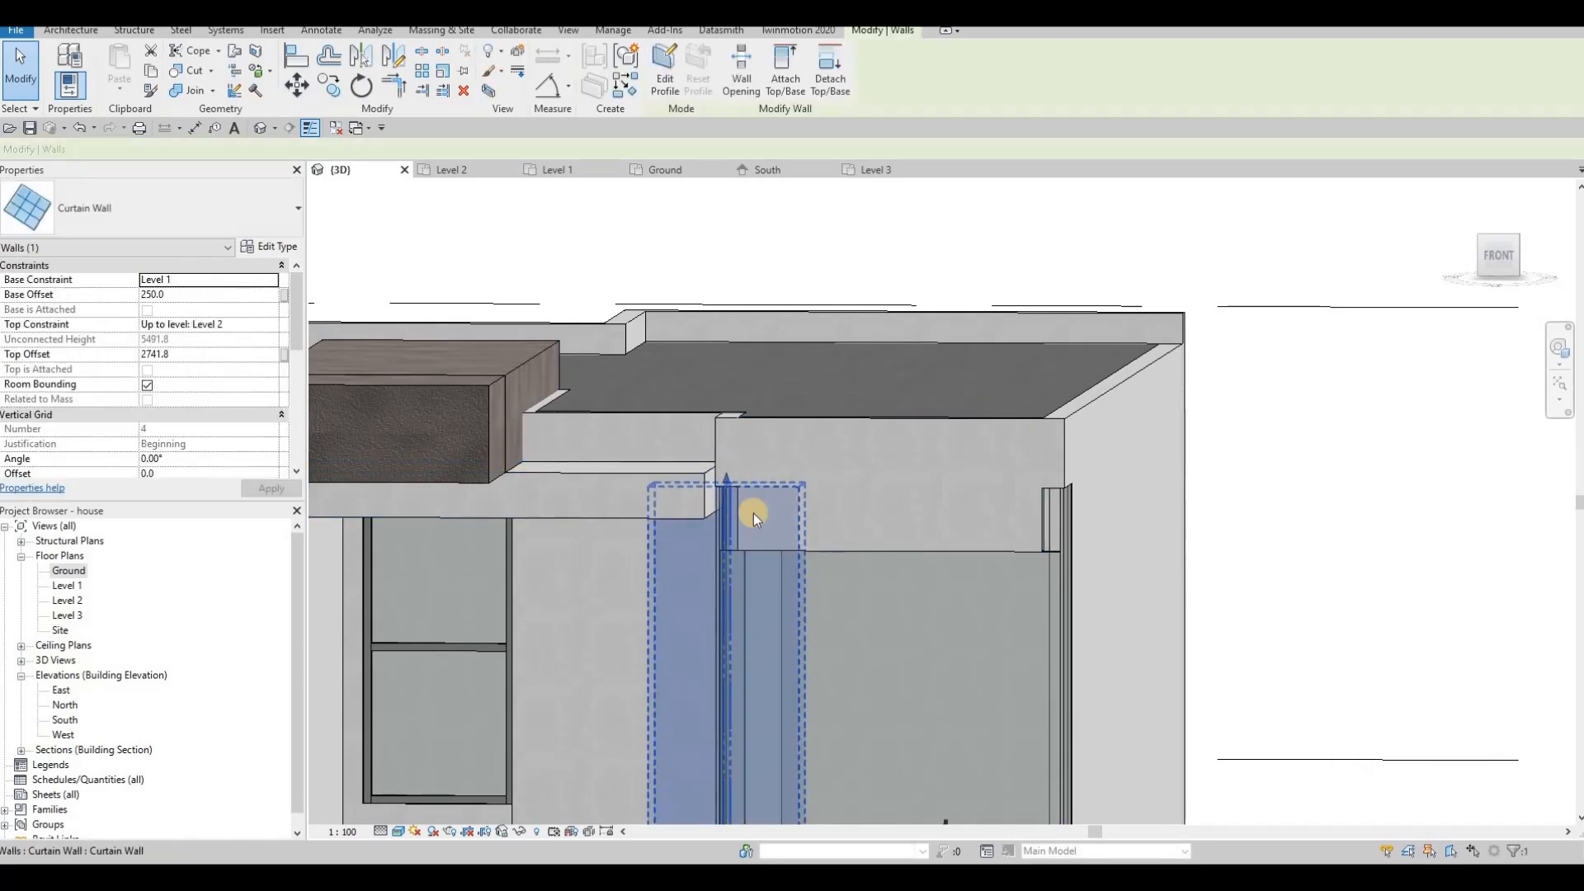
key("Escape")
left_click(832, 553)
key("Escape")
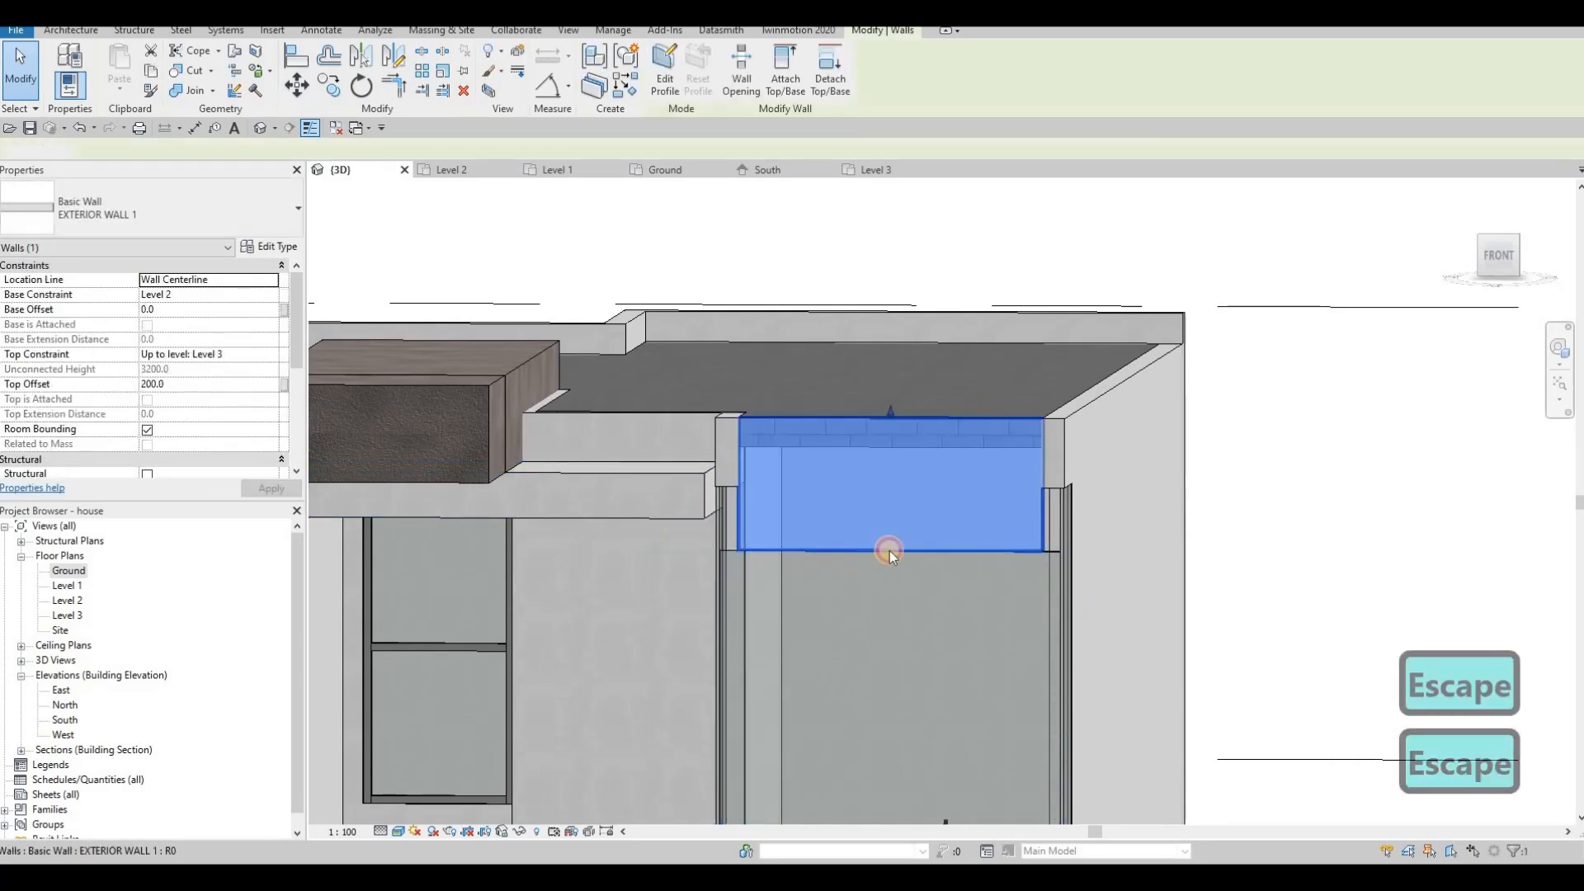
left_click(890, 519)
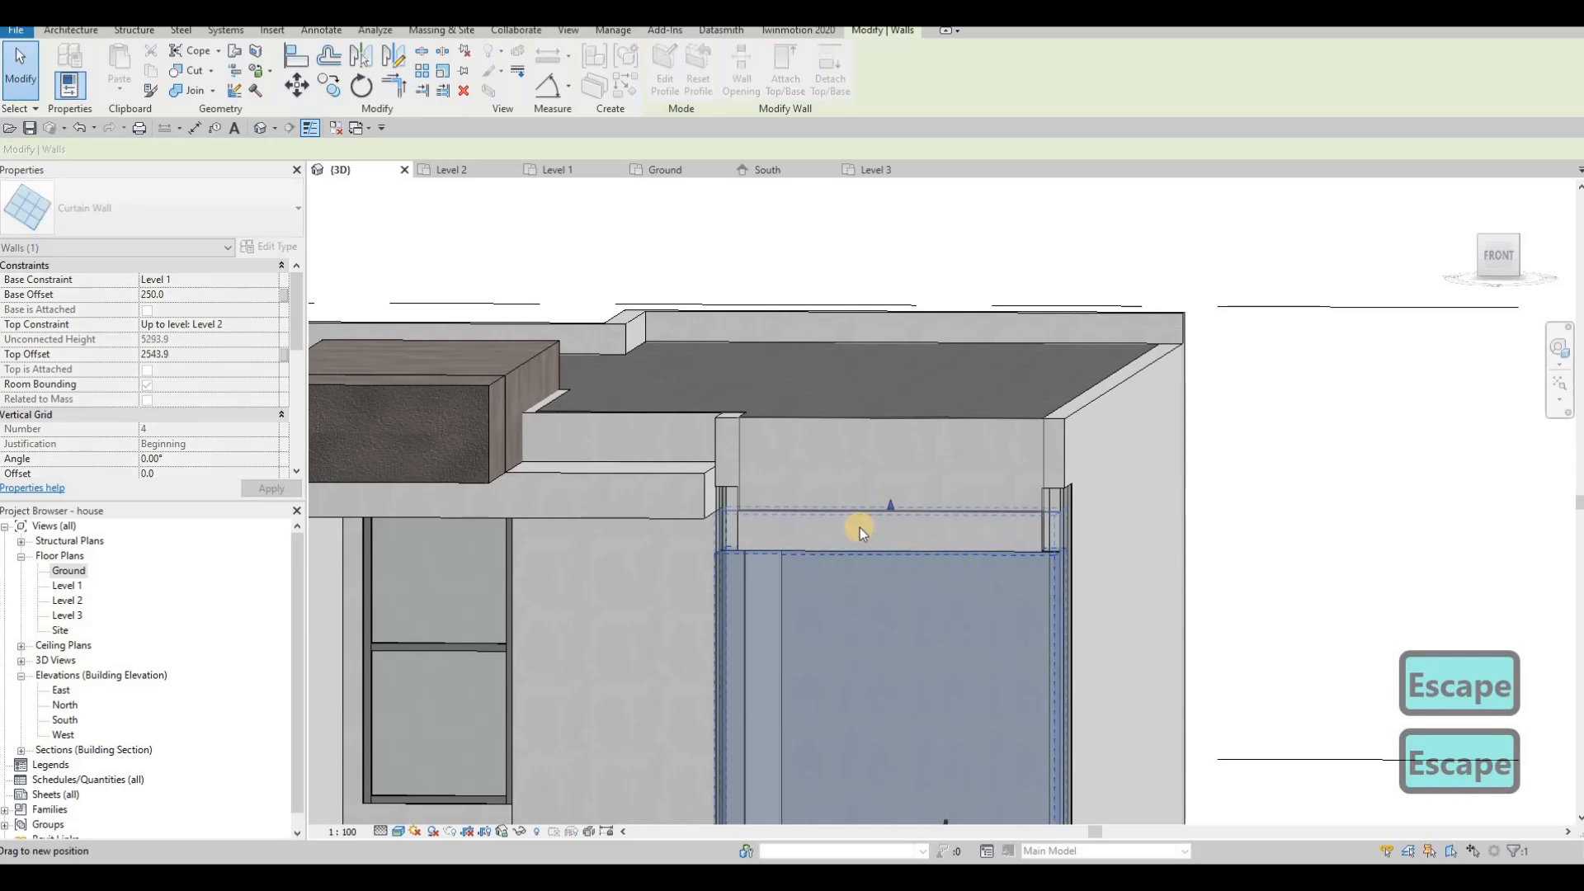
key("Escape")
key("Escape")
Align the top edge of the front curtain wall with the bottom edge of the entrance canopy.
key("a")
key("l")
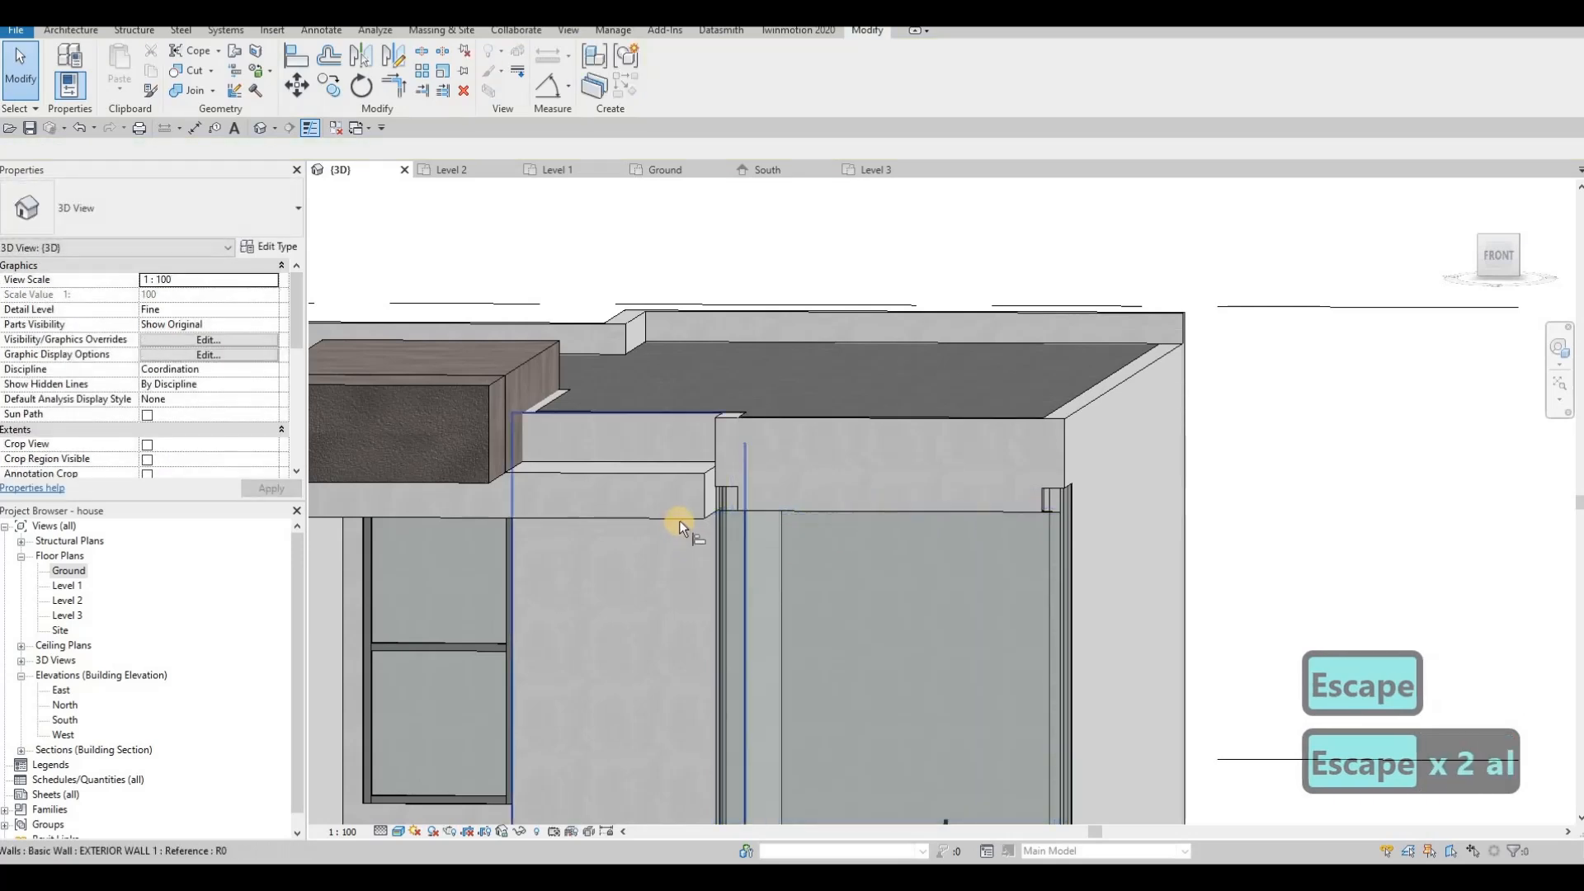
left_click(680, 520)
key("Tab")
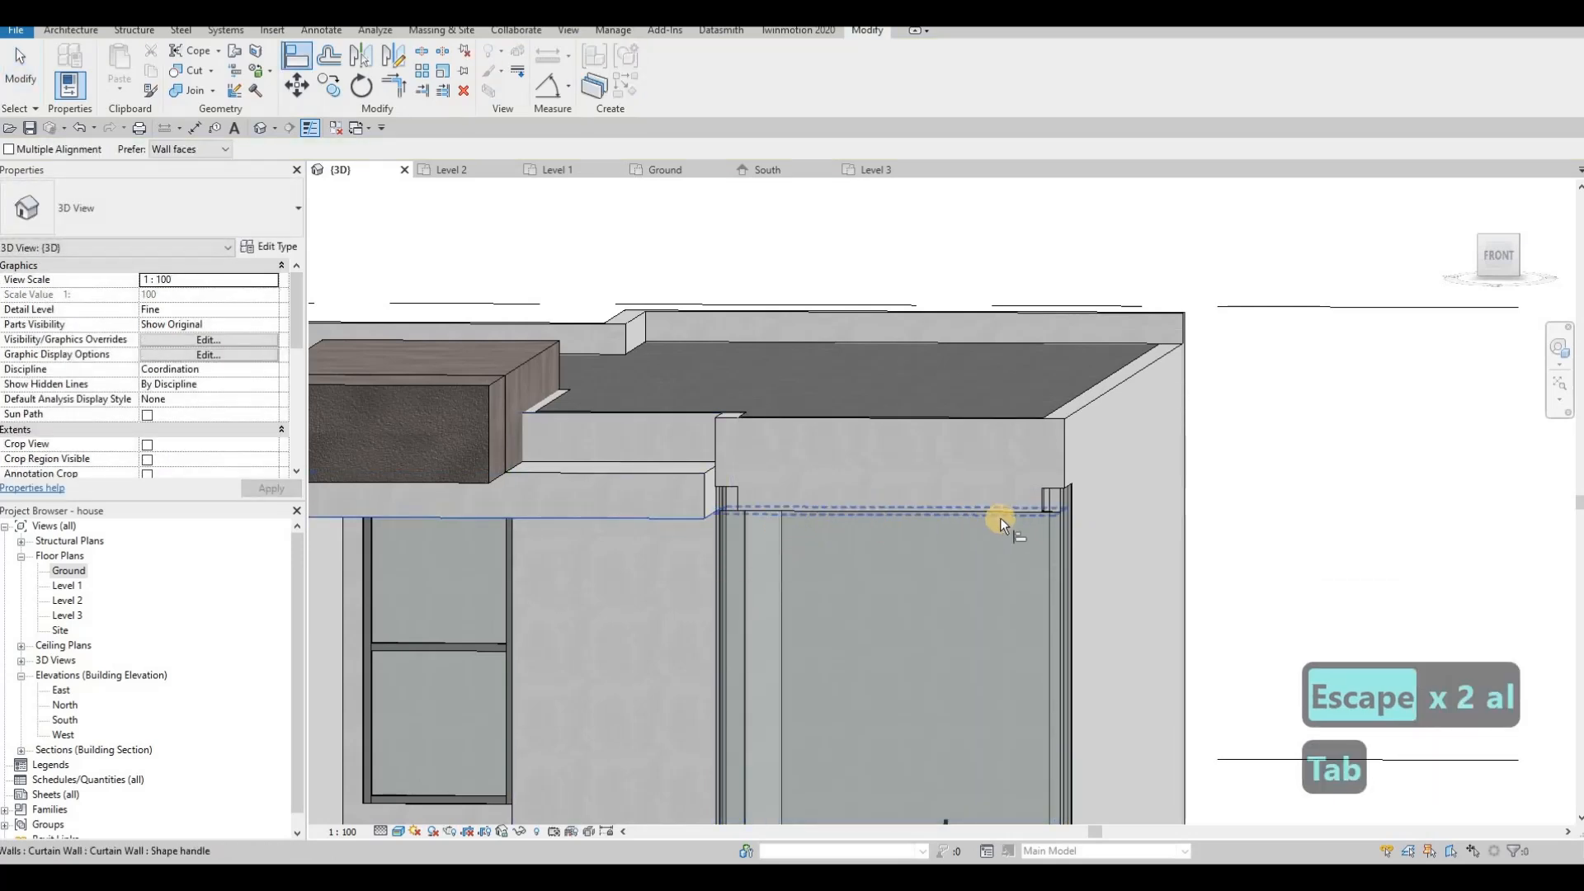
left_click(957, 513)
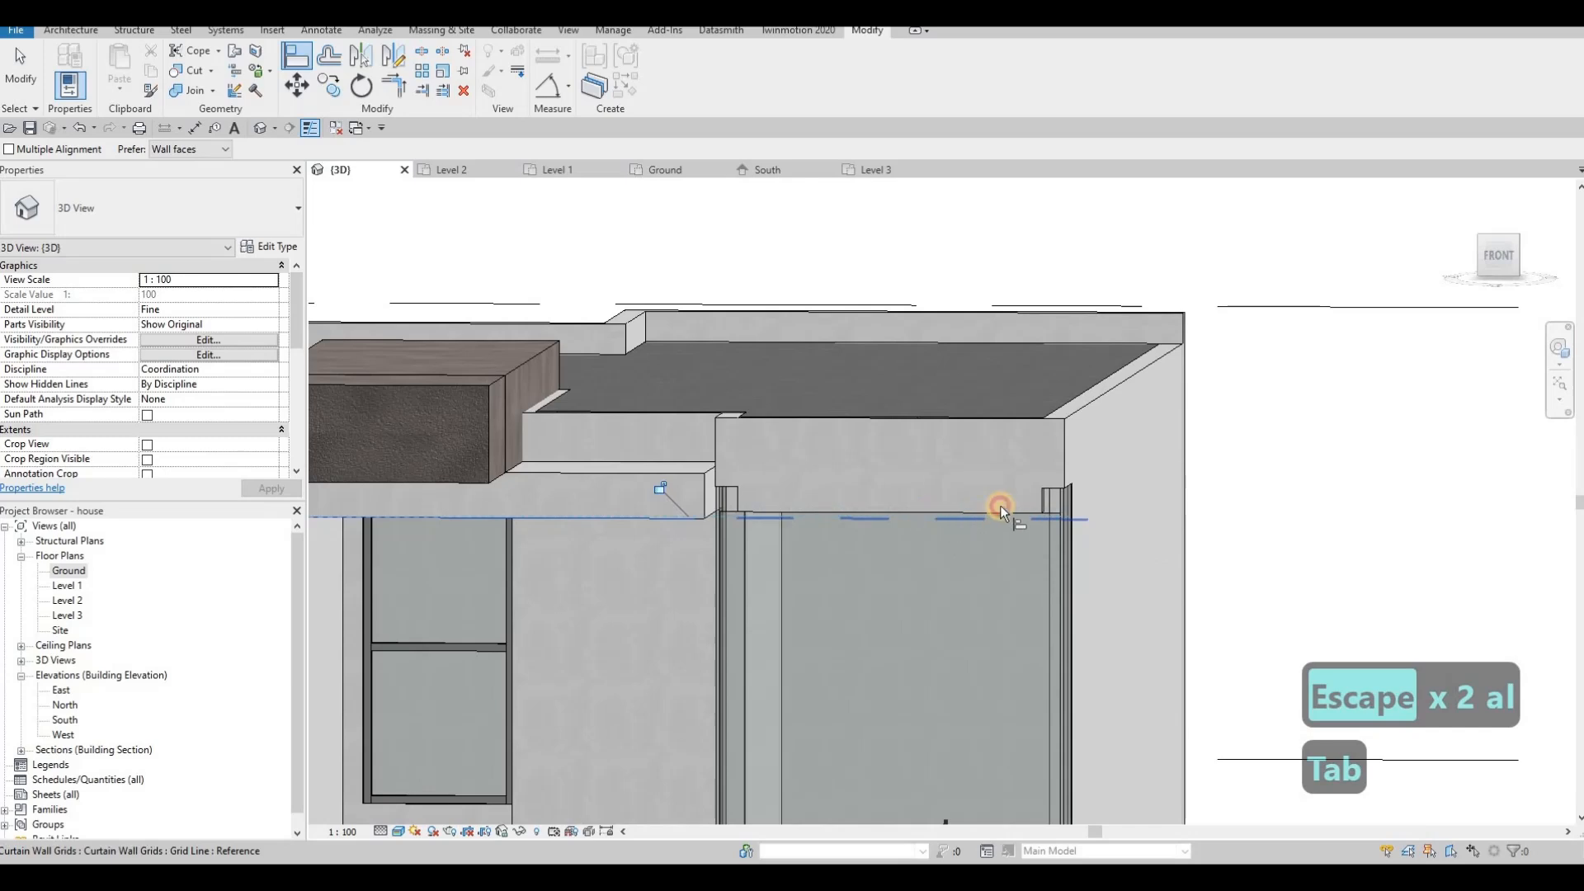
left_click(982, 513)
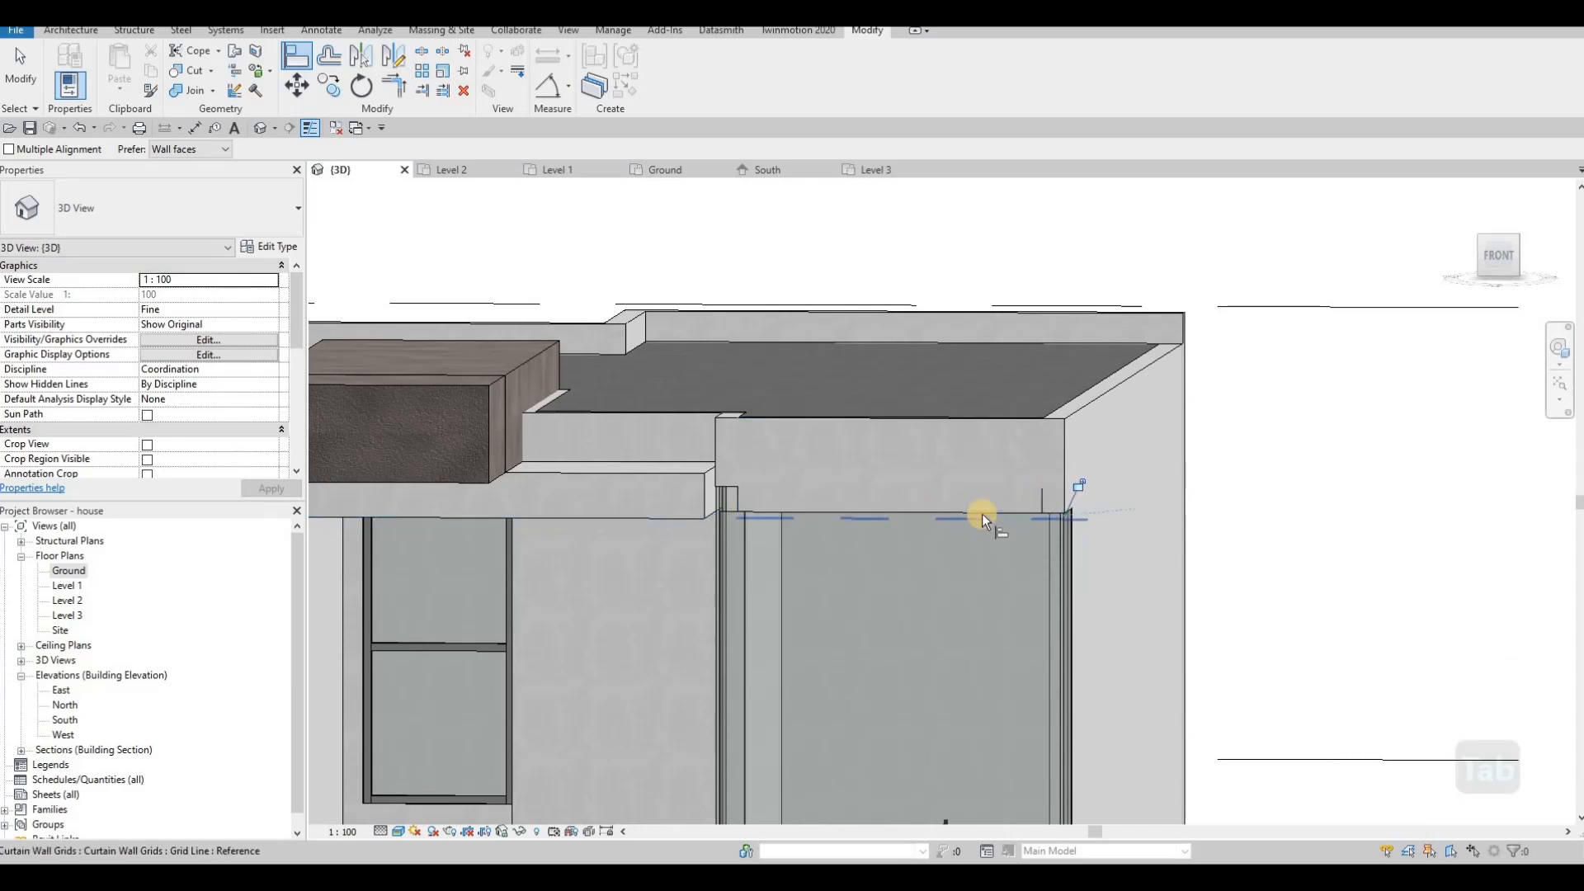
left_click(825, 536)
key("Escape")
key("Escape")
Try extending the entrance canopy sideways across the full width of the front curtain wall, and undo it.
middle_click_drag(832, 542, 738, 538, "shift")
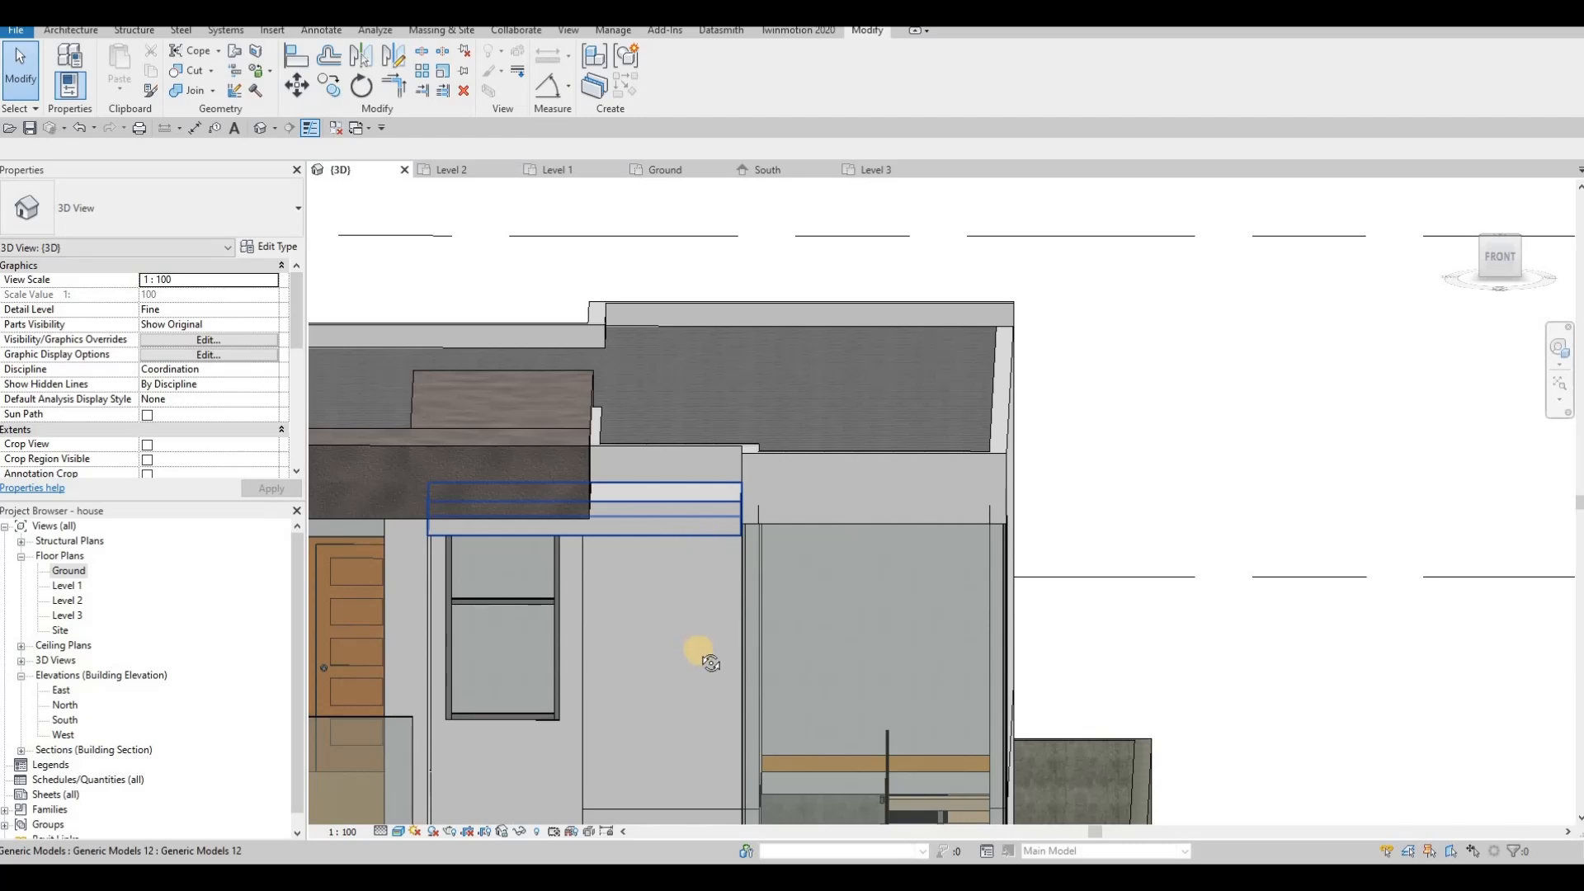
middle_click_drag(706, 655, 824, 513, "shift")
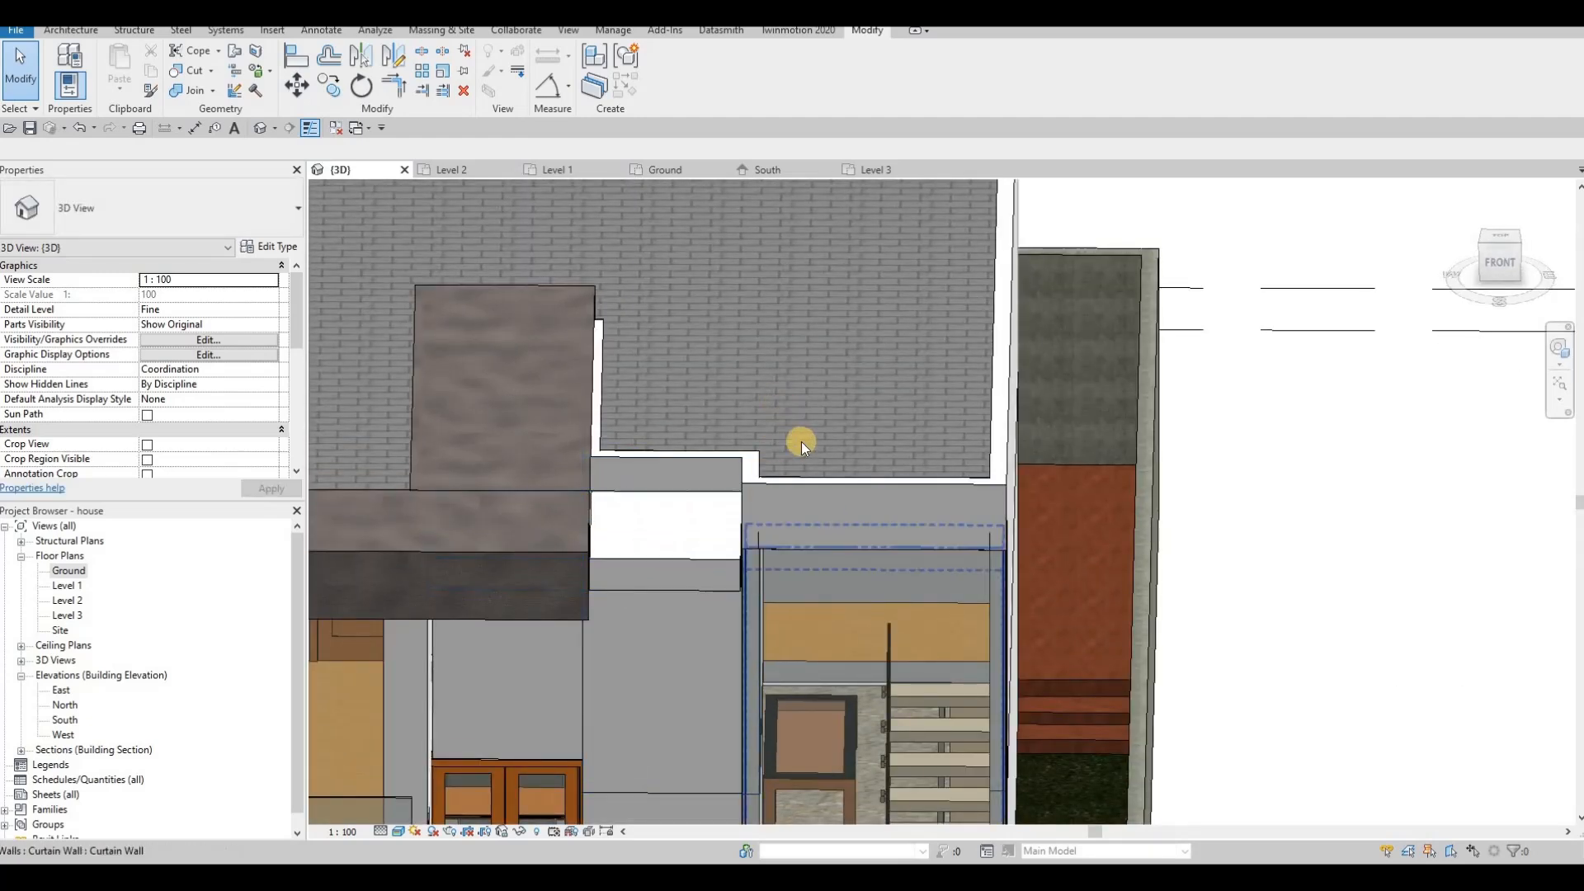
middle_click_drag(802, 442, 742, 498, "shift")
left_click(752, 507)
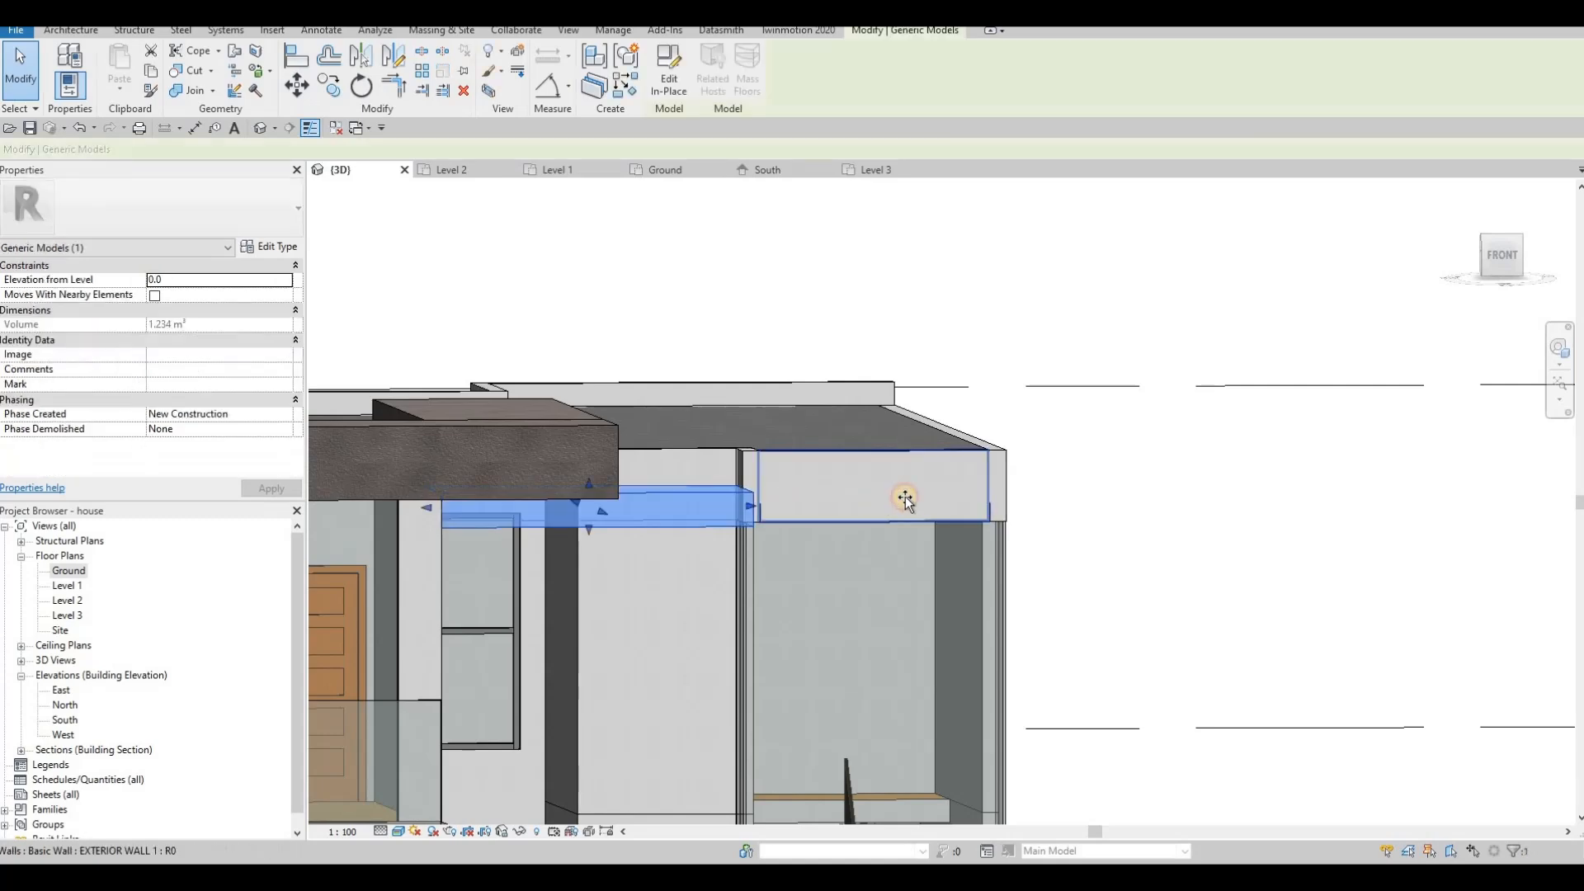
left_click_drag(1005, 501, 1016, 501)
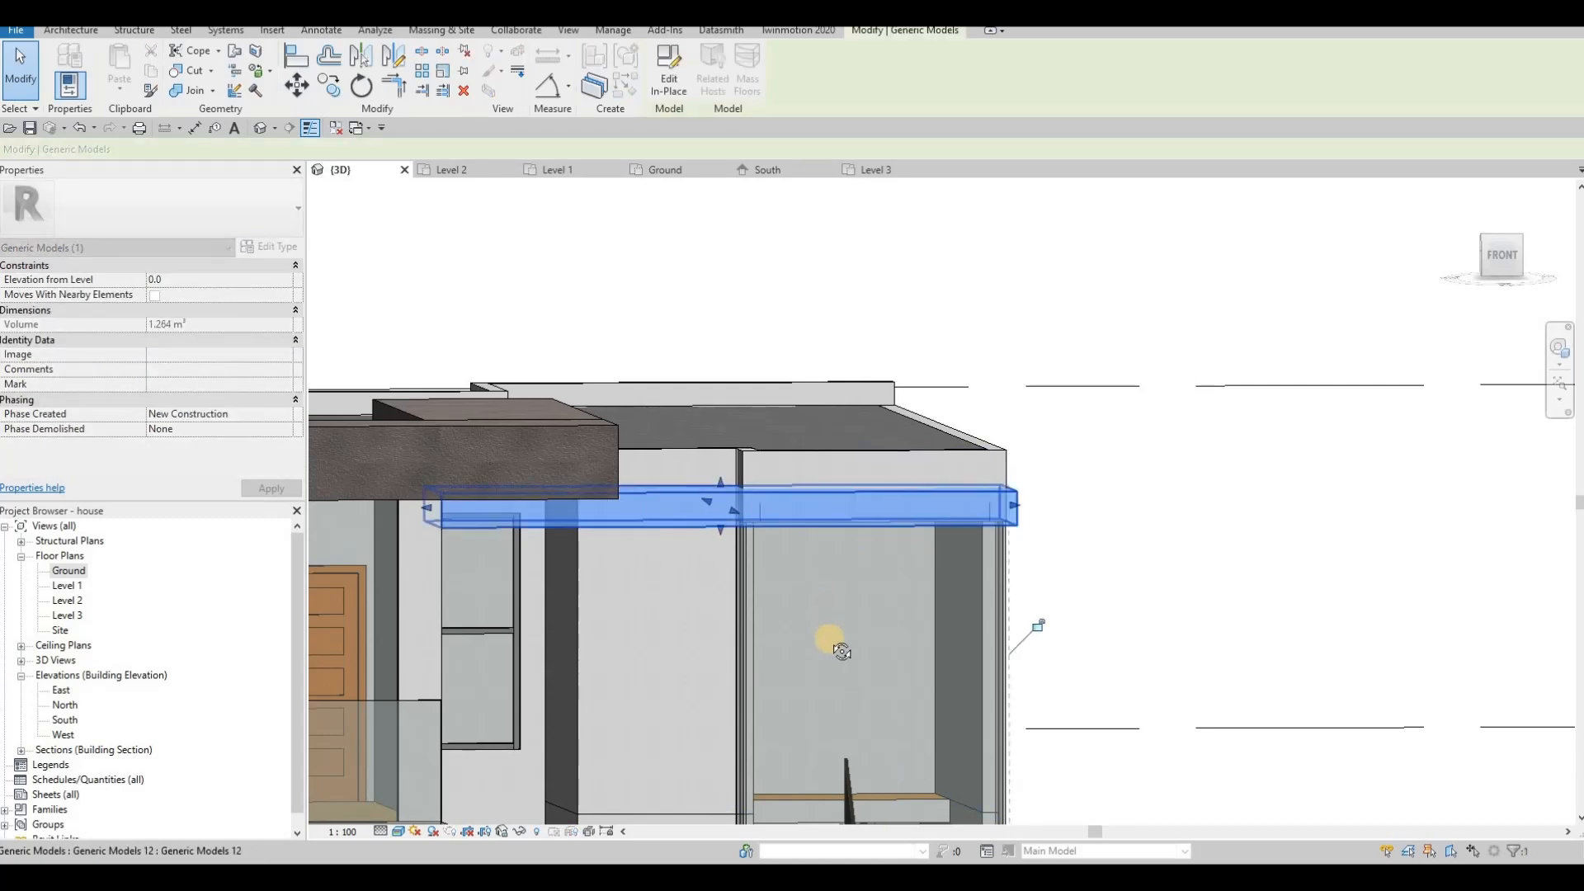
middle_click_drag(833, 642, 930, 523, "shift")
key("ctrl+z")
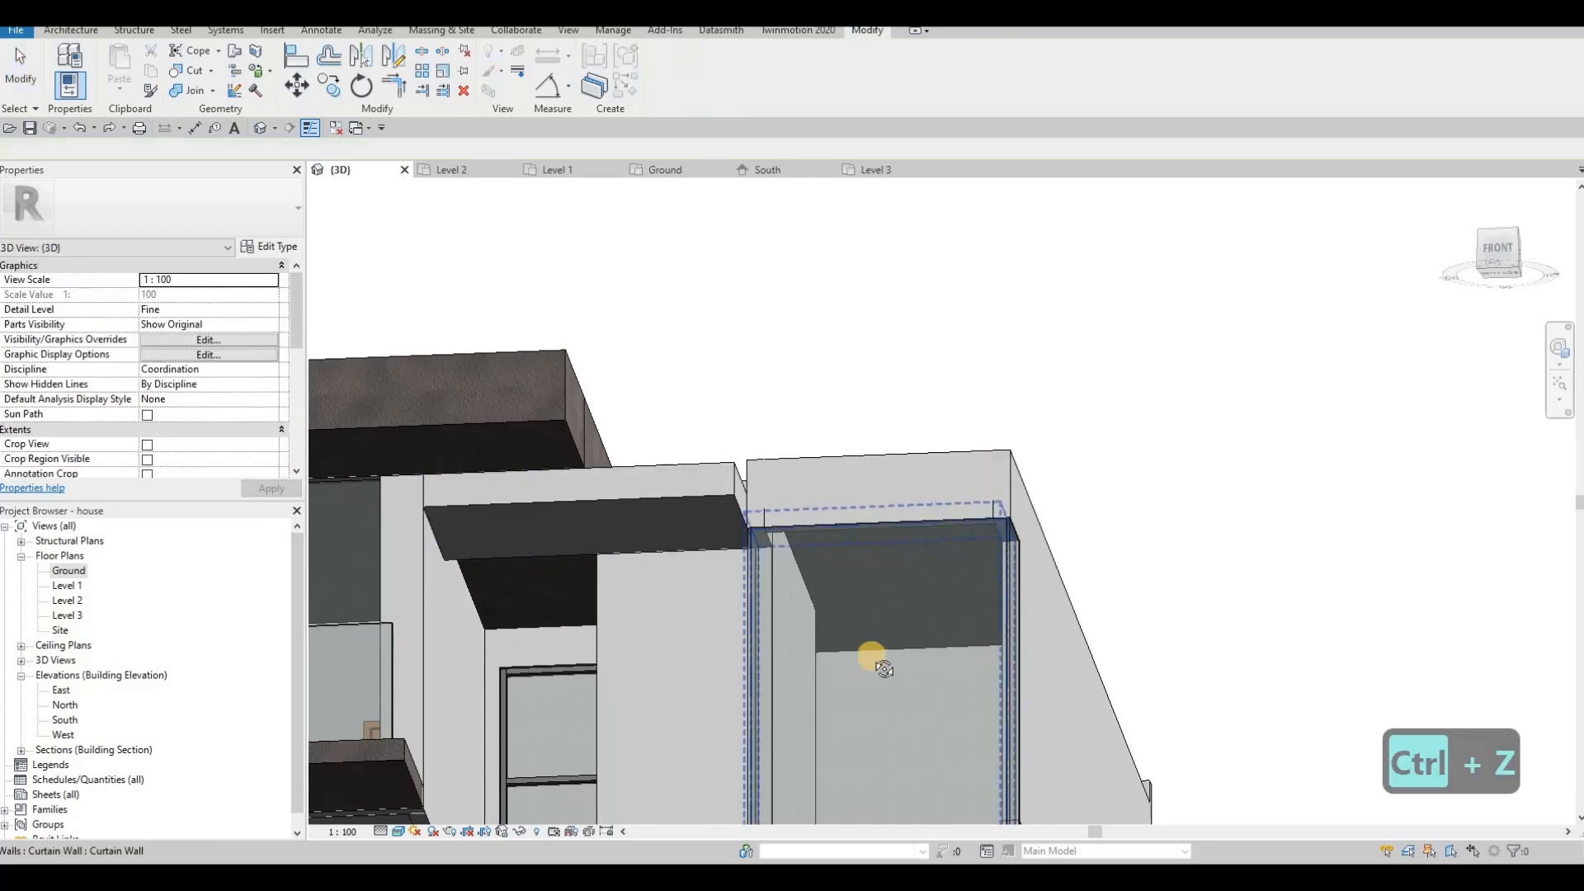
Shorten the entrance canopy so its curtain-wall end stops at the side wall of the entrance recess.
middle_click_drag(873, 660, 715, 497, "shift")
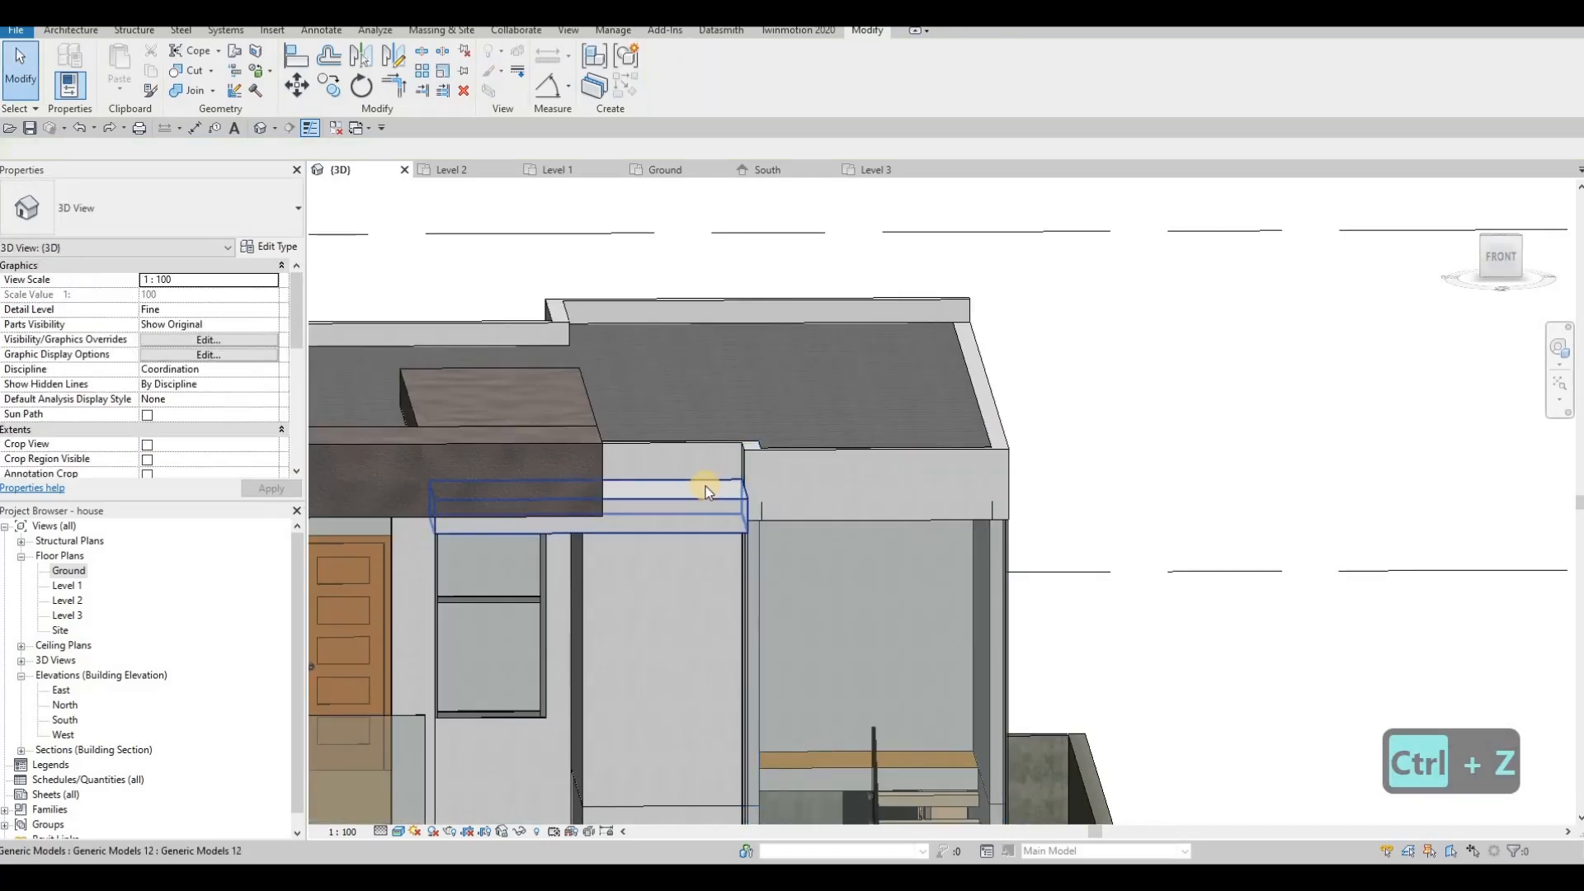
middle_click_drag(687, 401, 671, 495, "shift")
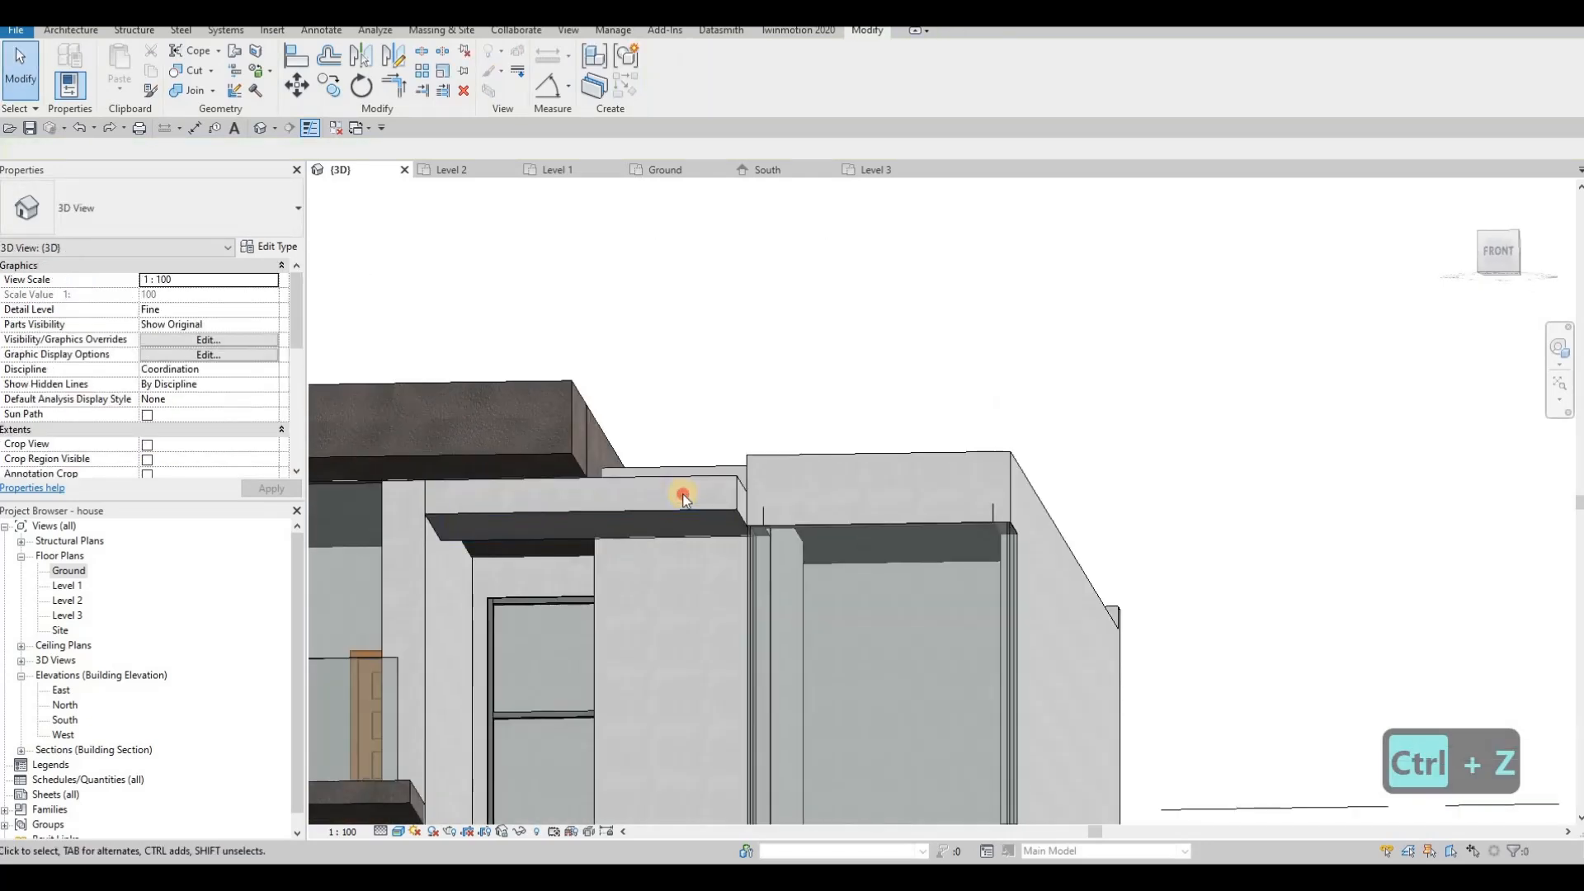
left_click(750, 508)
left_click_drag(586, 513, 588, 536)
middle_click_drag(578, 578, 657, 536, "shift")
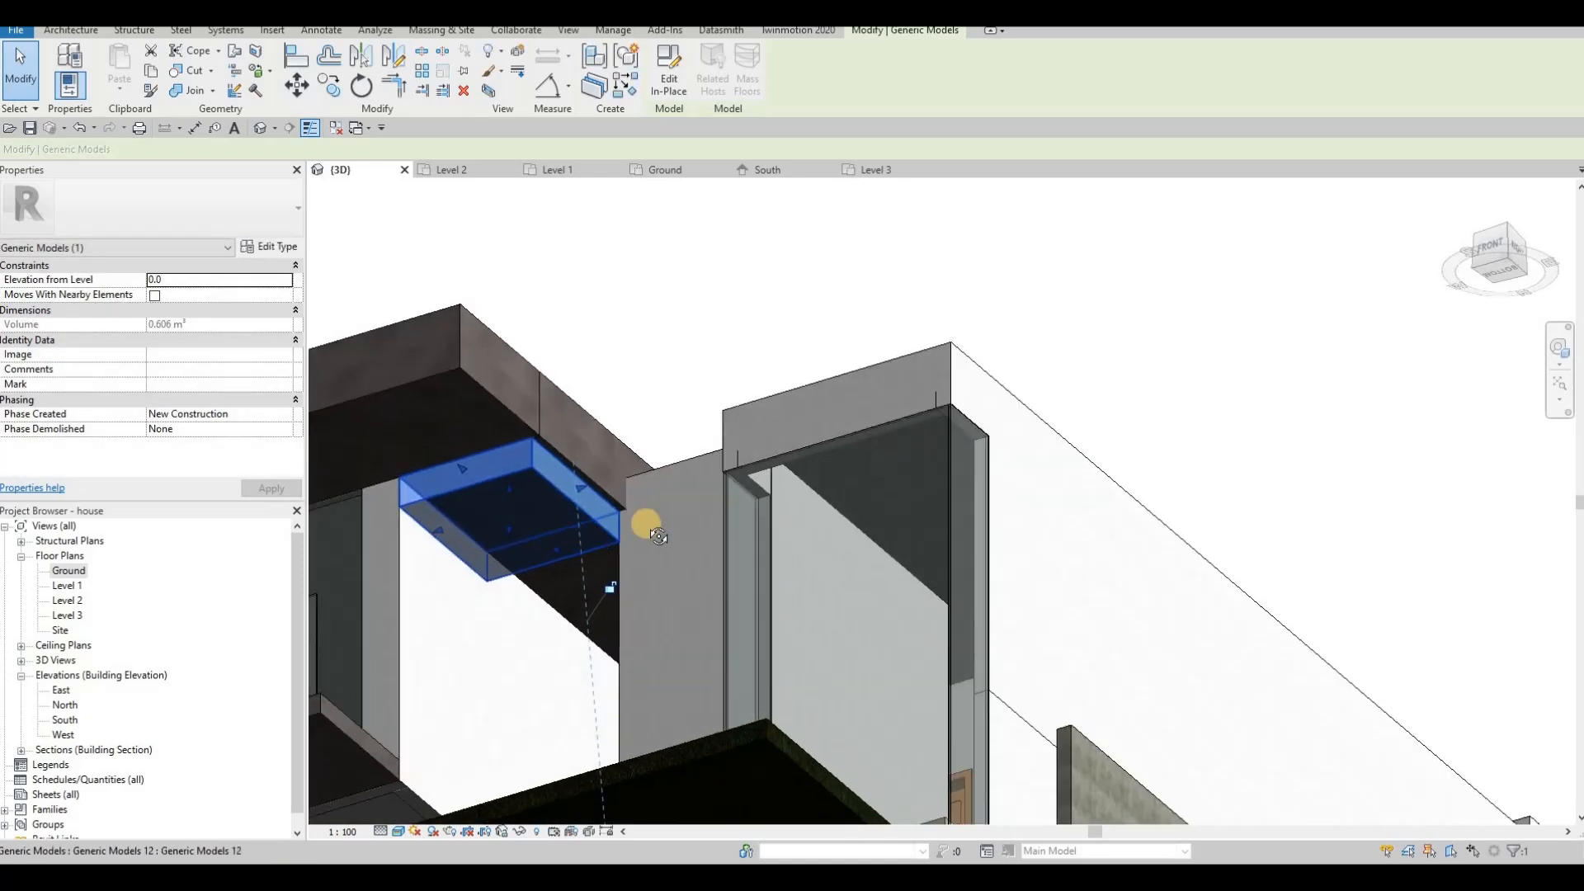
Pull the canopy's back face inward to reach the wall at the rear of the entrance recess.
middle_click_drag(626, 587, 520, 559, "shift")
left_click_drag(520, 558, 551, 685)
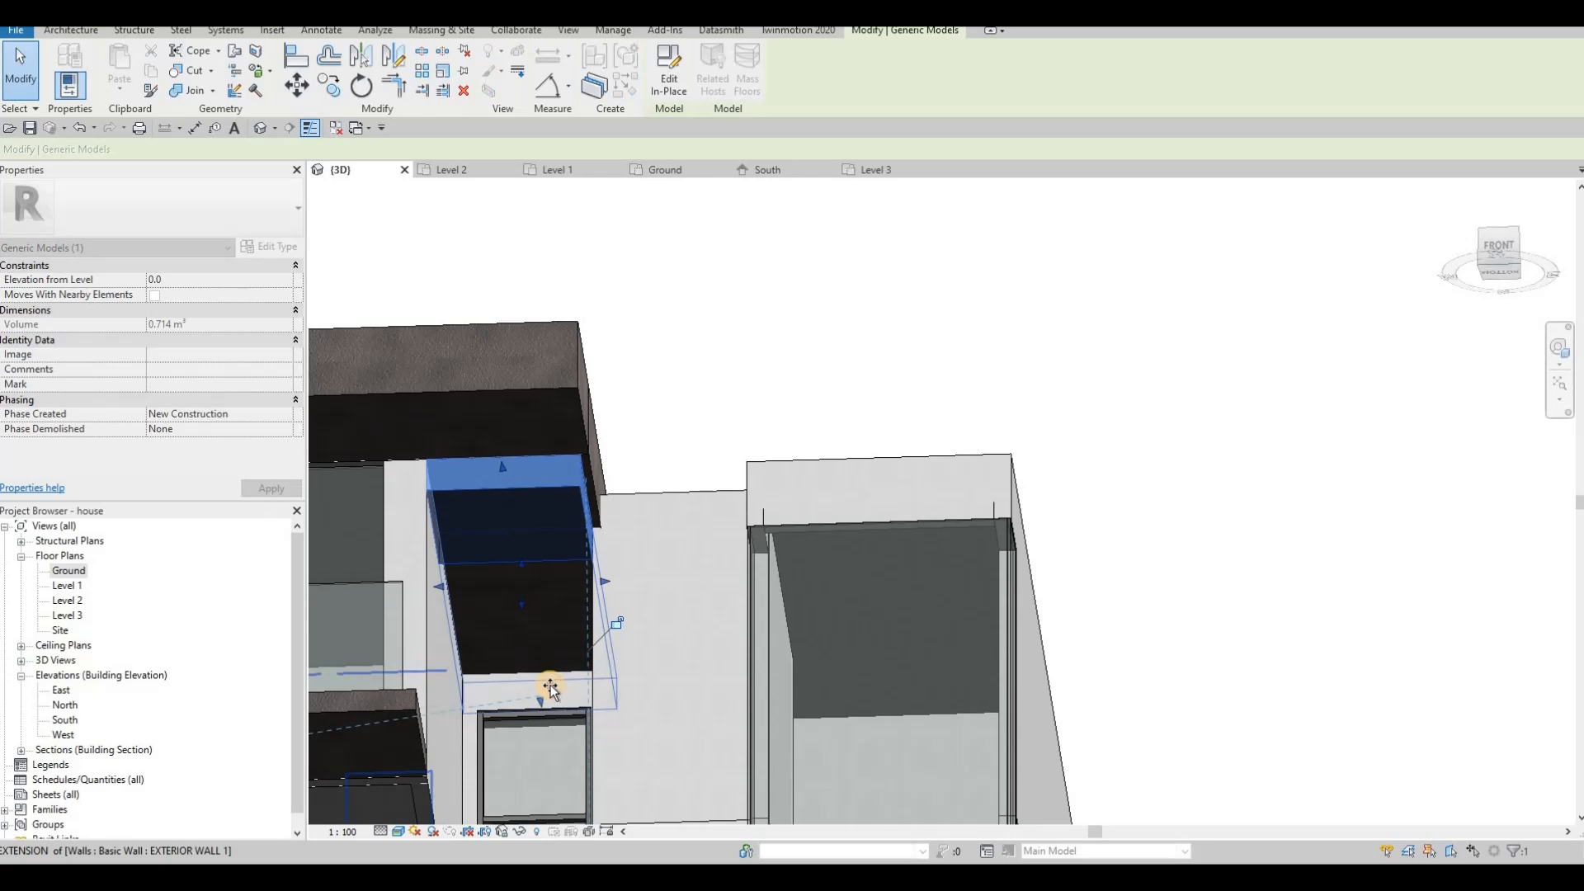
middle_click_drag(594, 704, 449, 618, "shift")
key("Escape")
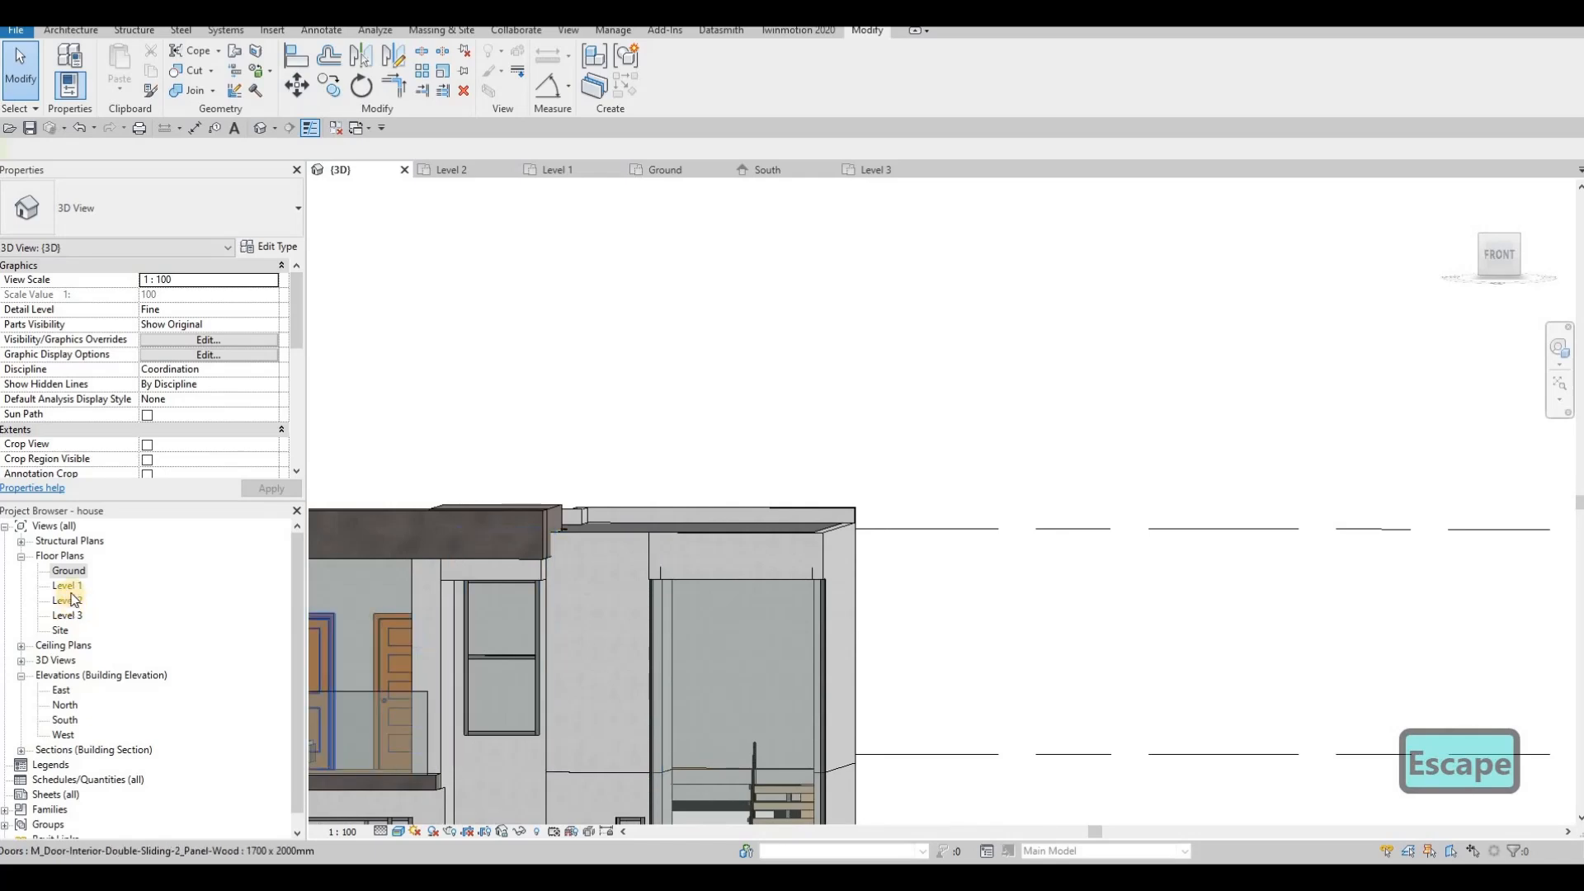
double_click(67, 616)
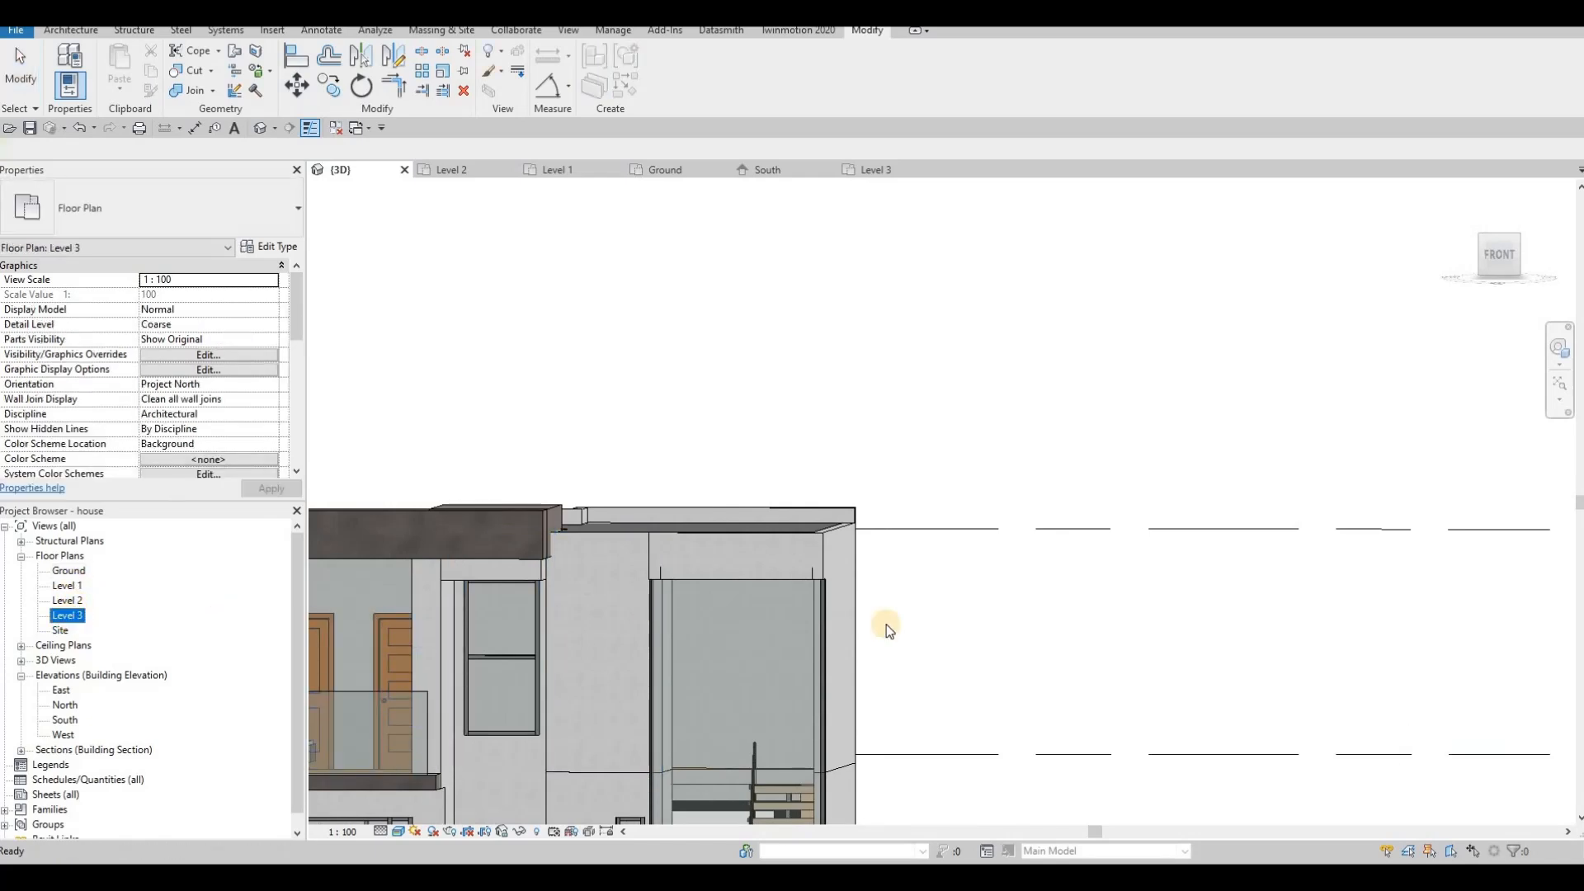
middle_click_drag(363, 321, 304, 287)
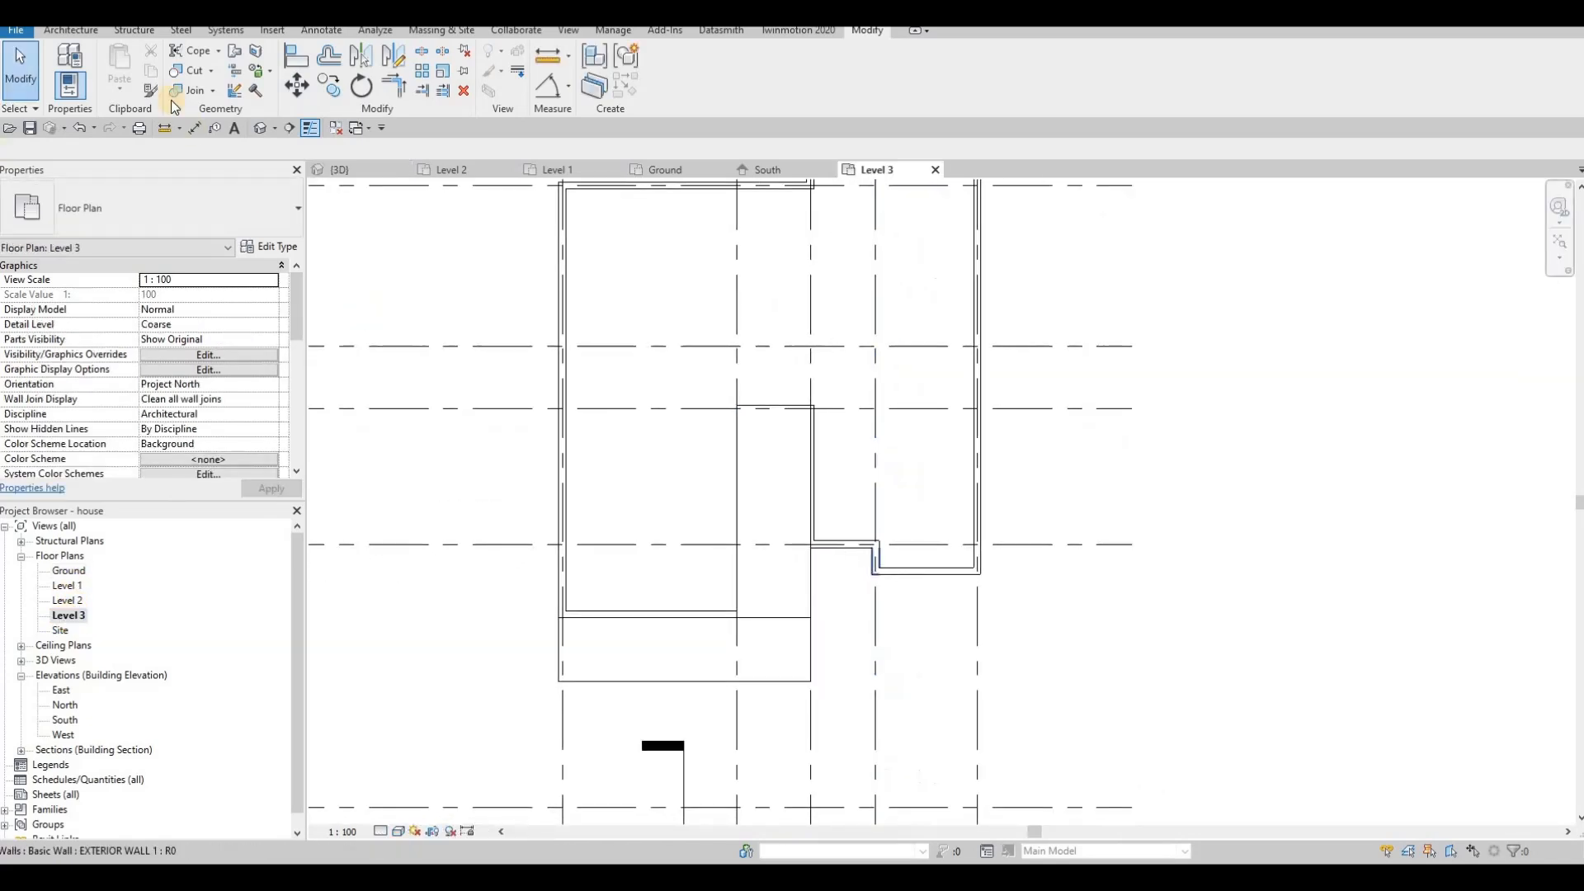
left_click(71, 30)
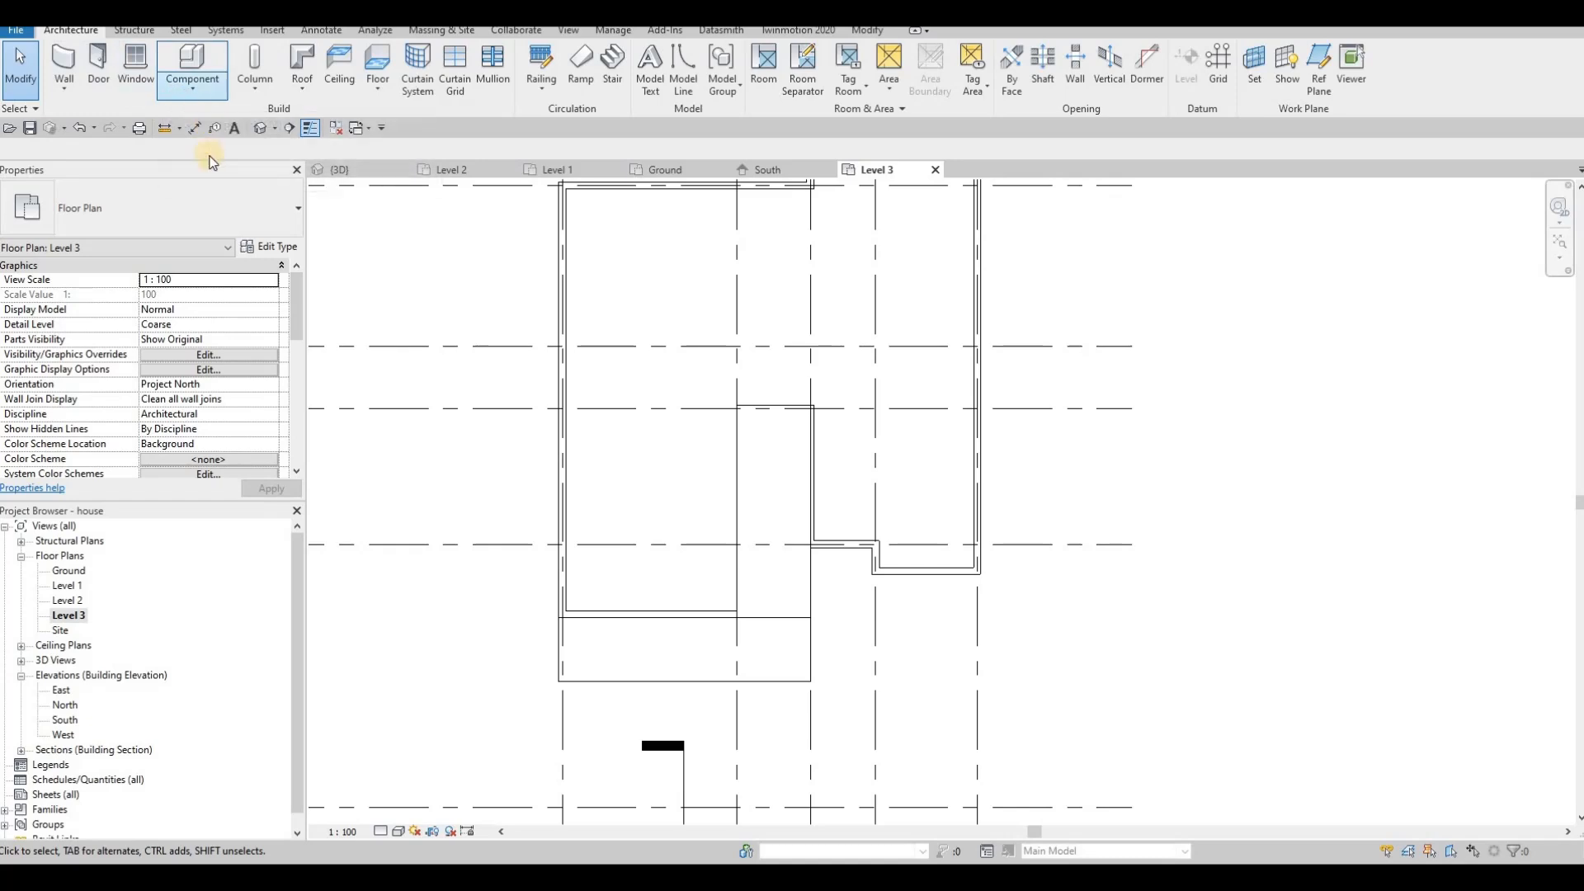
left_click(192, 89)
left_click(212, 157)
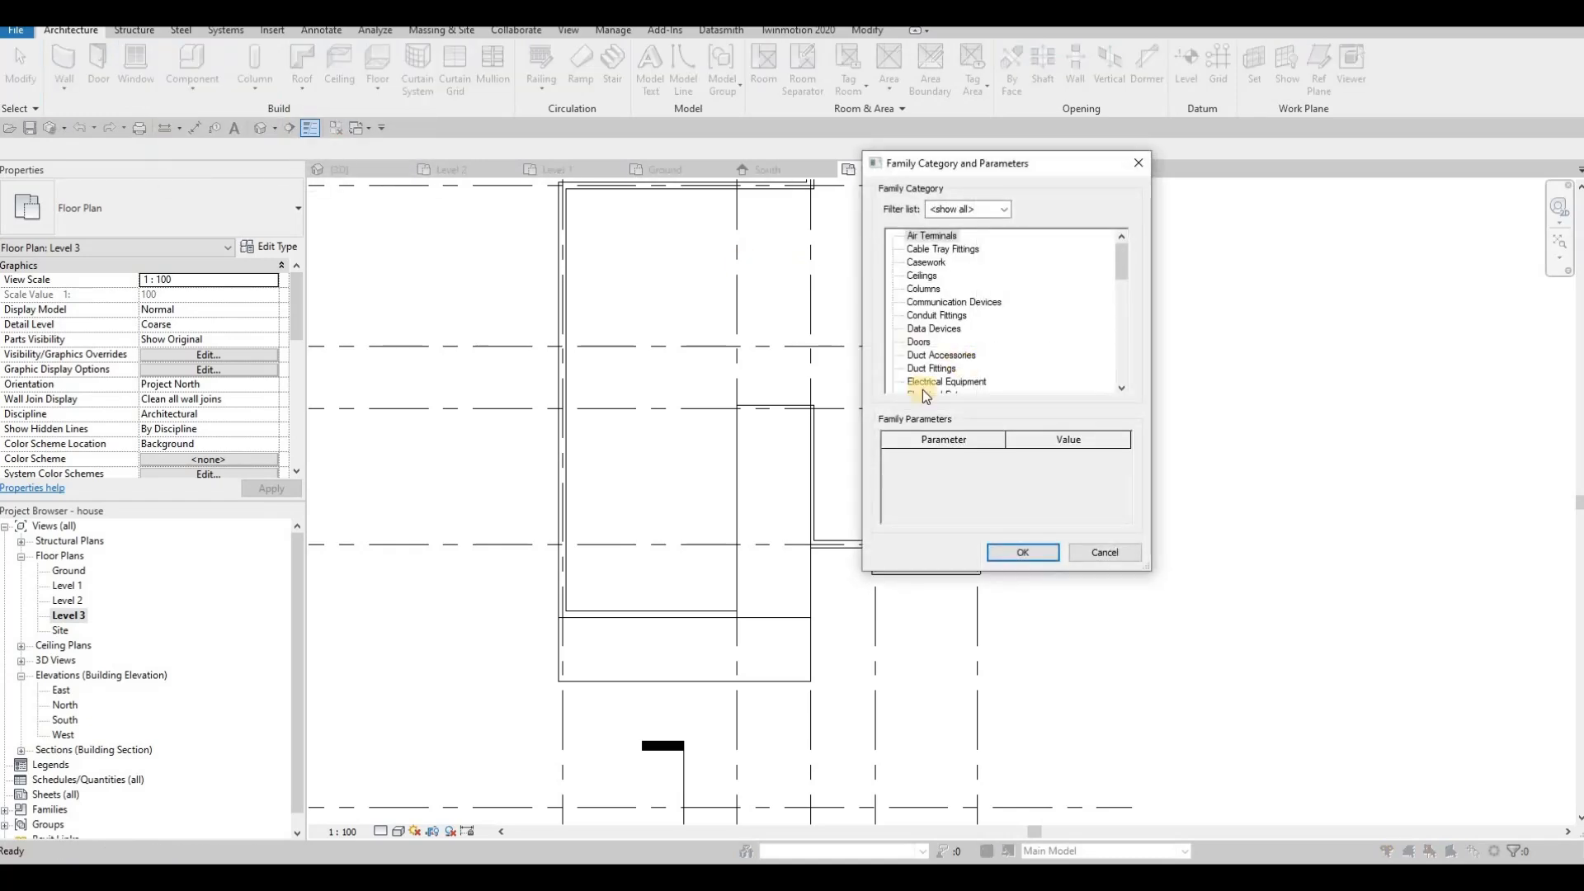
key("Escape")
key("Escape")
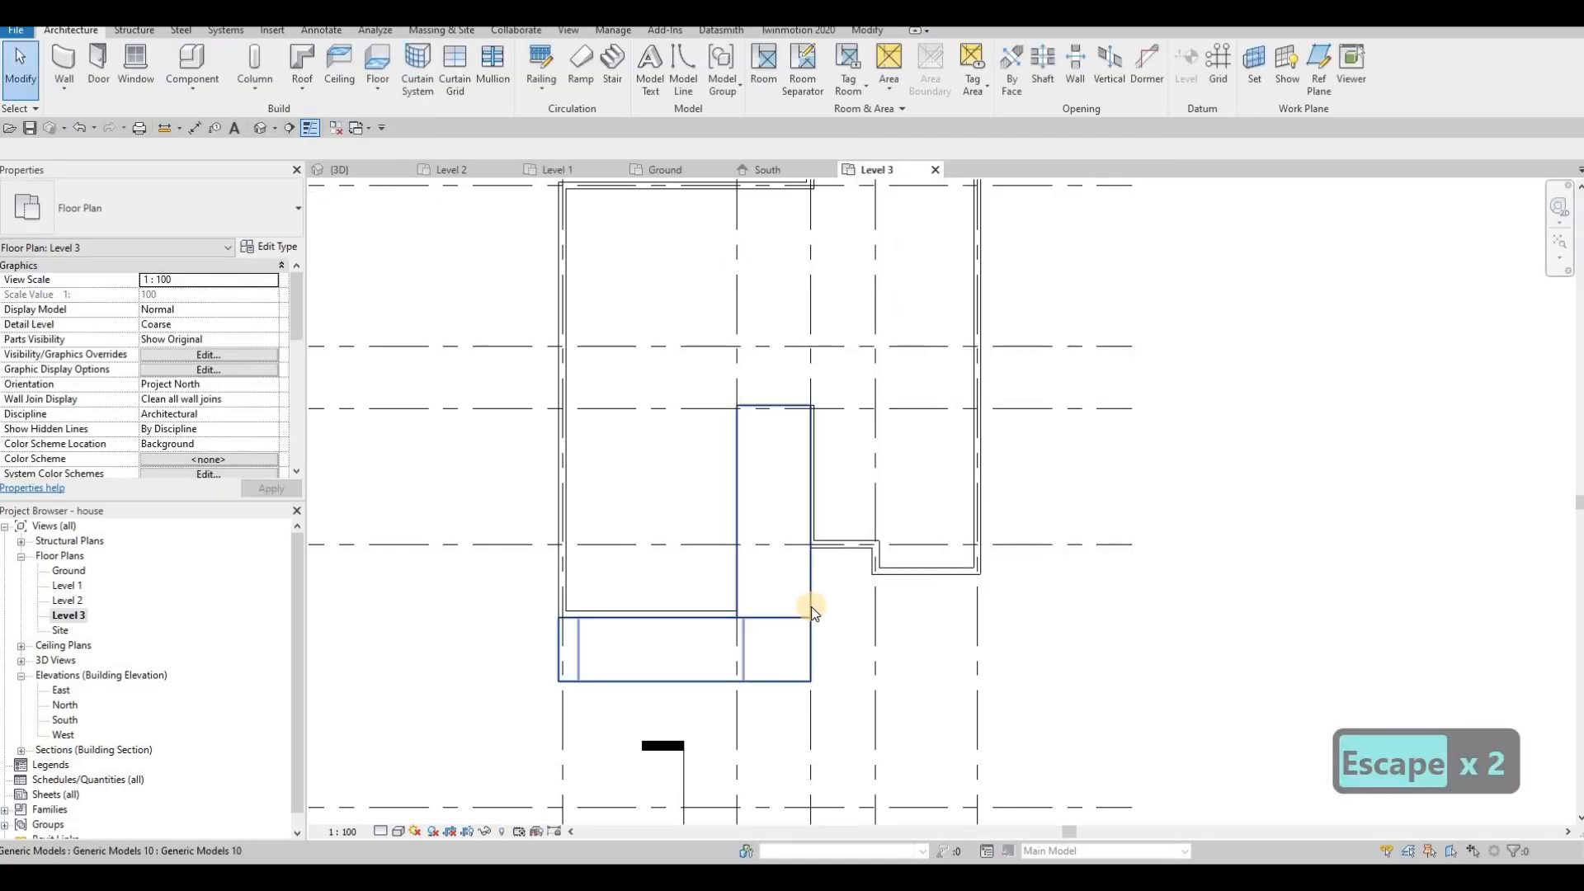
key("Tab")
key("Tab")
key("Tab")
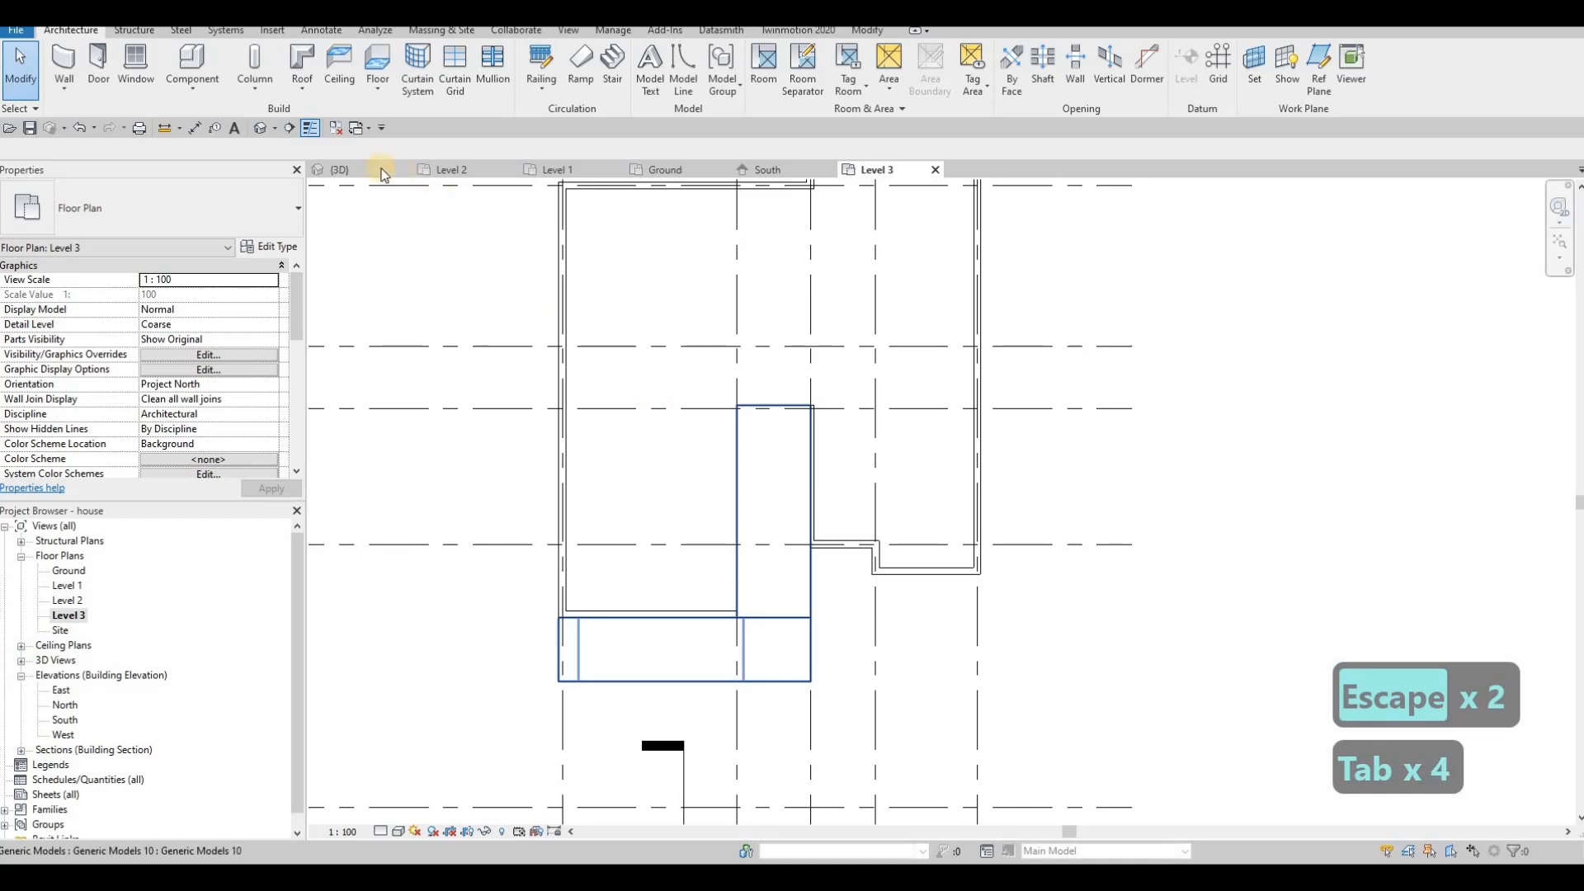
key("Tab")
Open the entrance canopy for in-place editing and switch to the Level 3 floor plan.
left_click(338, 169)
key("Escape")
scroll(480, 547, "up", 2)
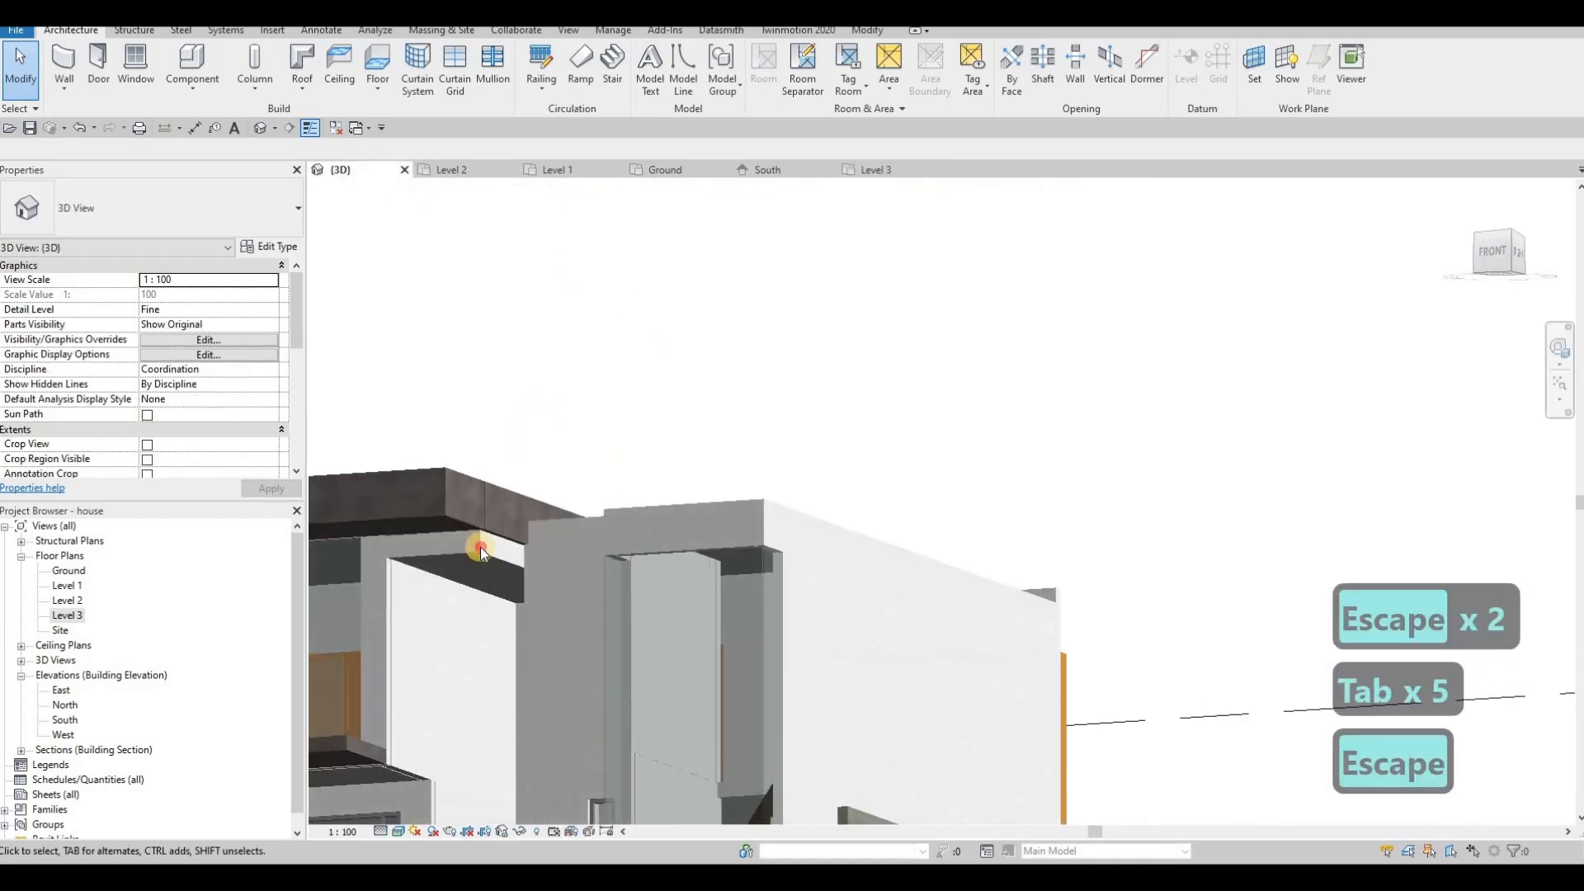
left_click(480, 547)
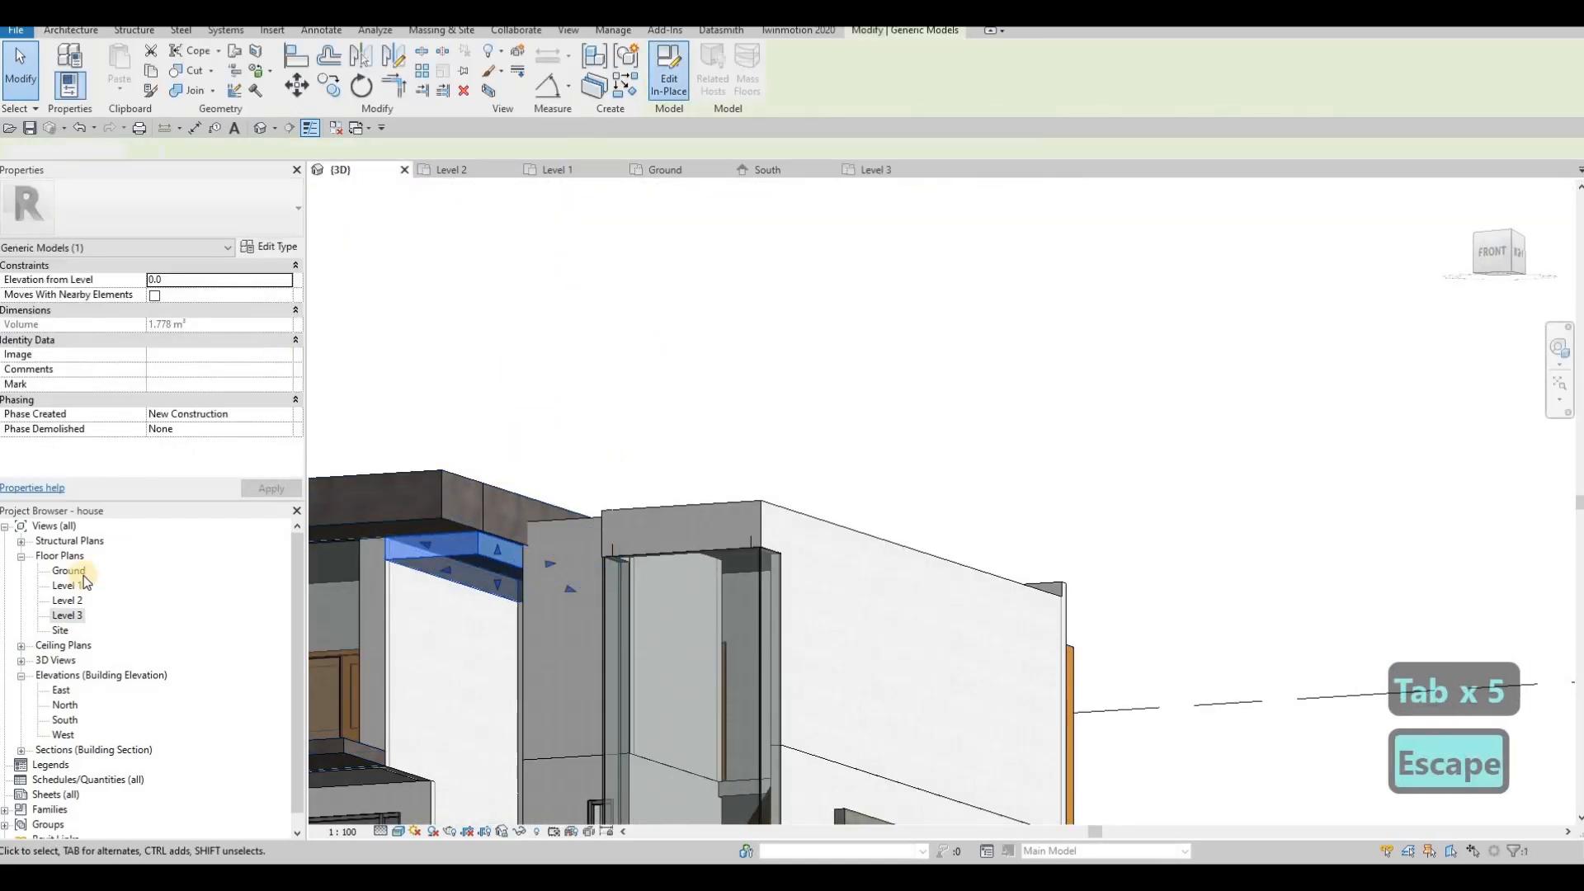
double_click(59, 617)
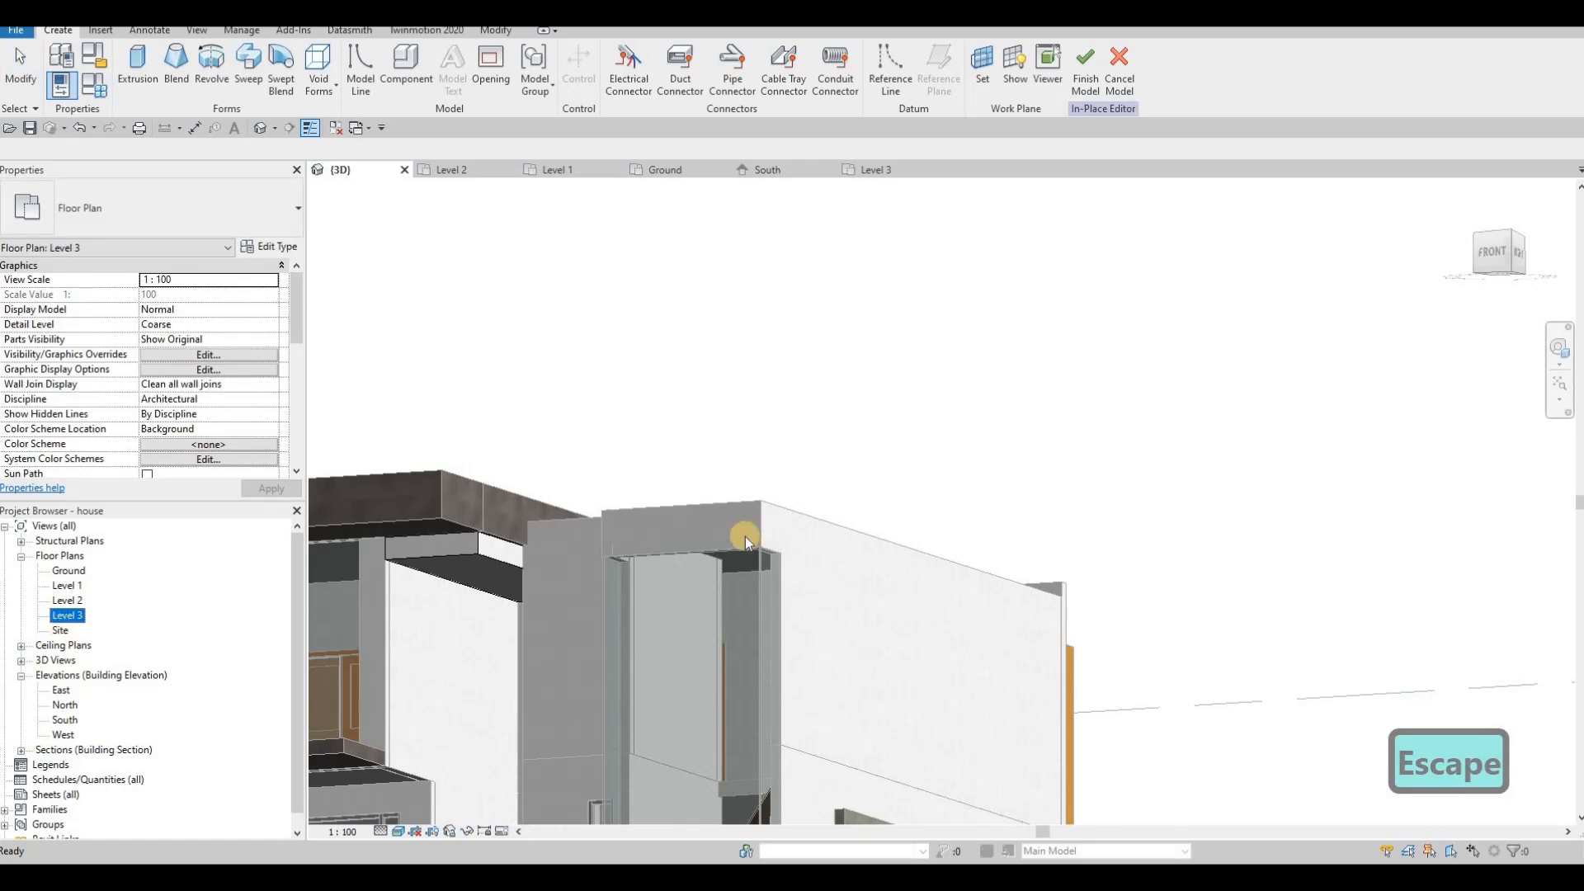
Start a new extrusion and set its work plane by picking the top face of the short exterior wall at the front notch.
left_click(142, 59)
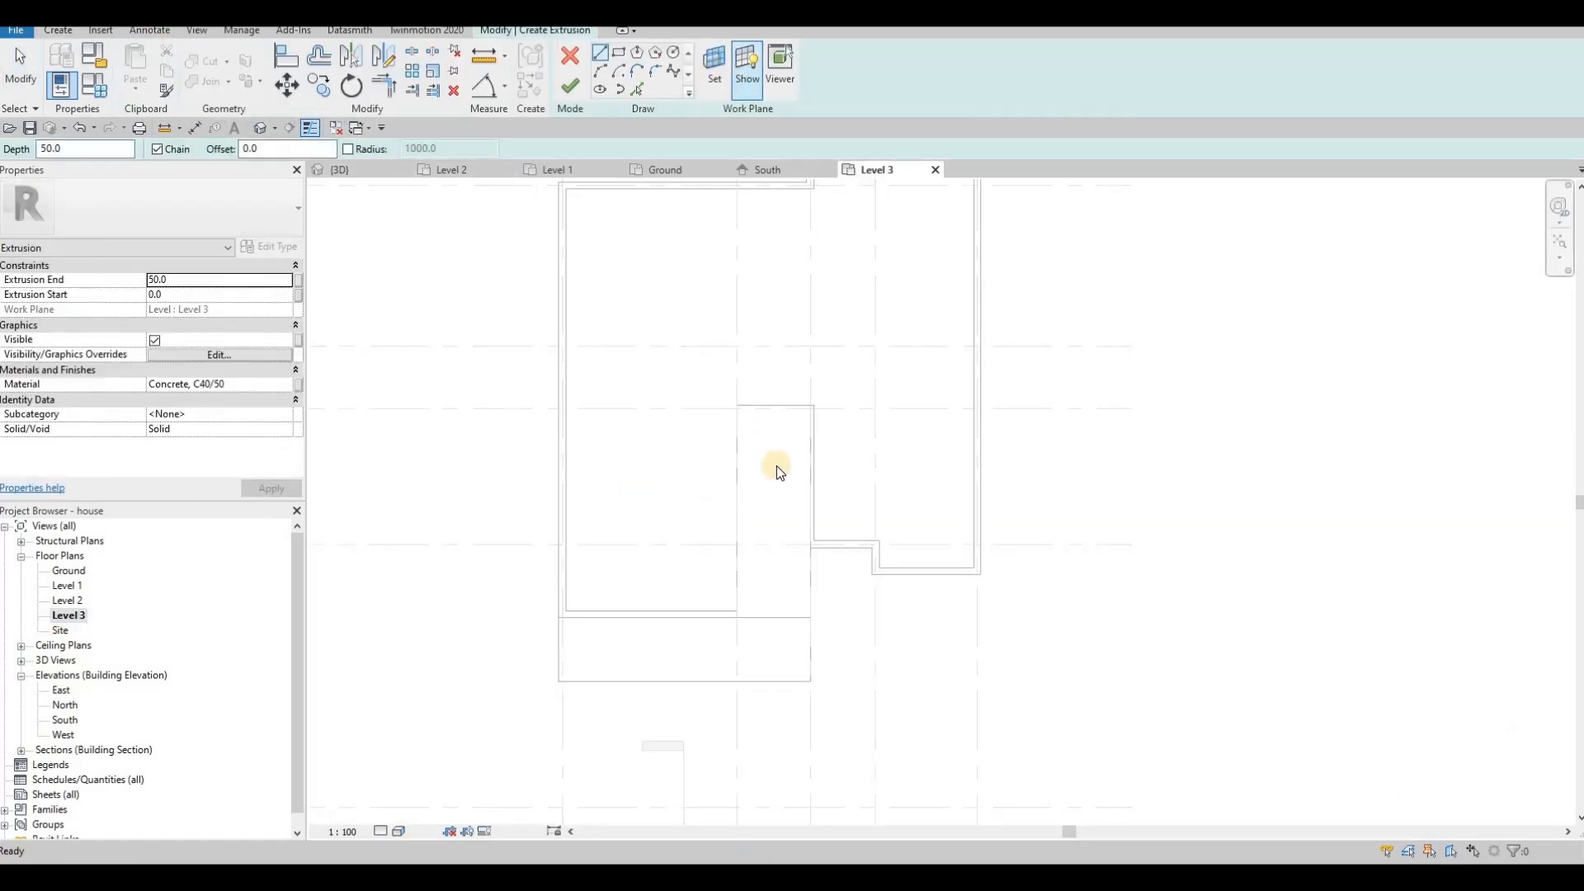
left_click(715, 66)
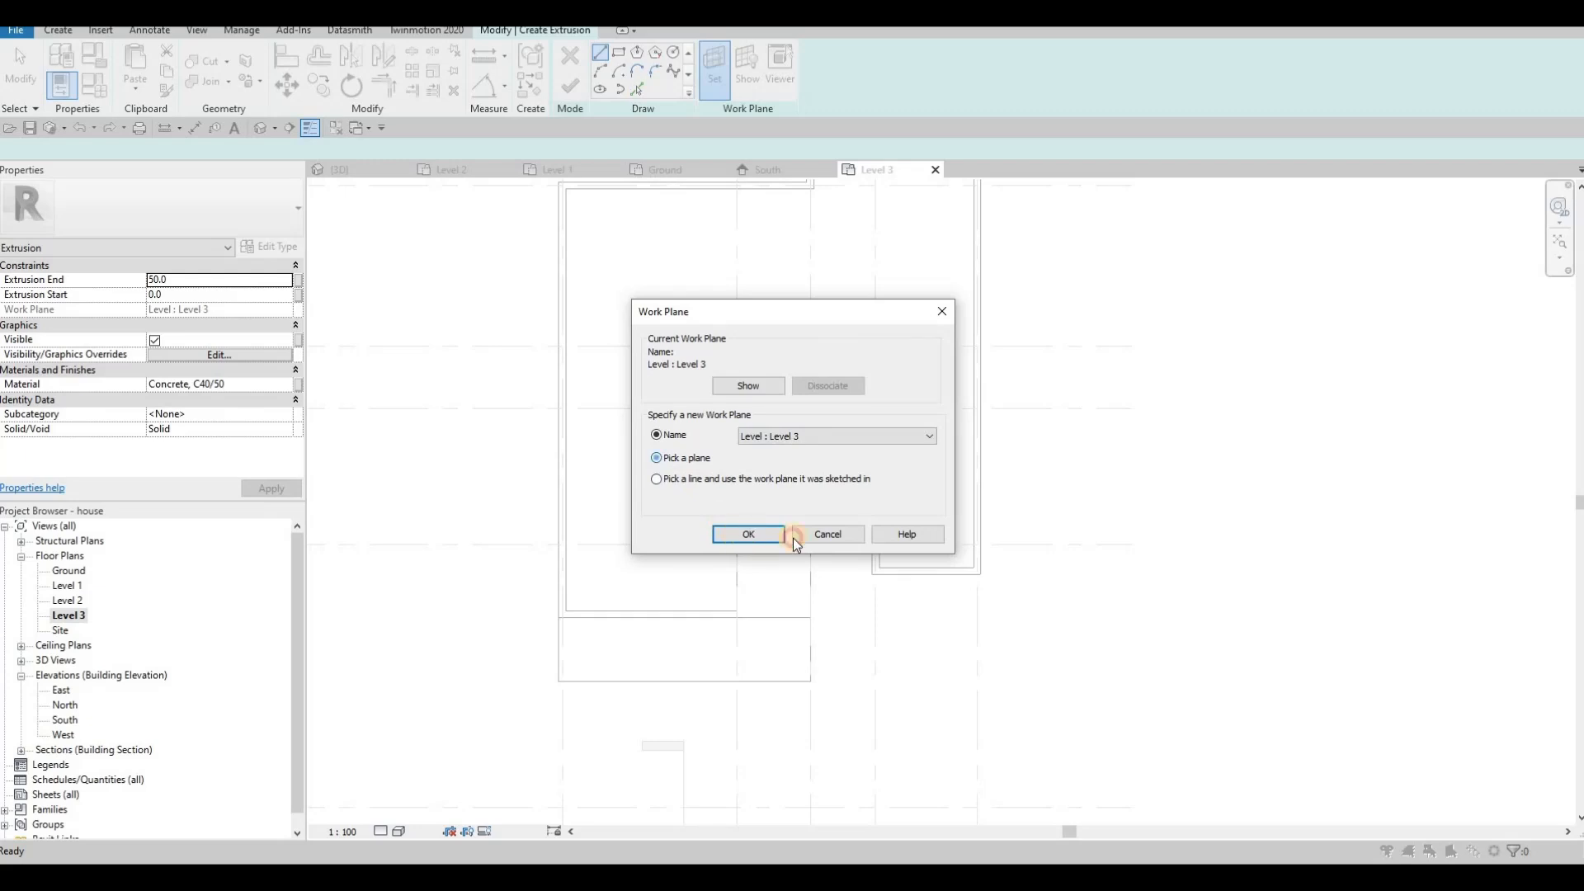
key("Return")
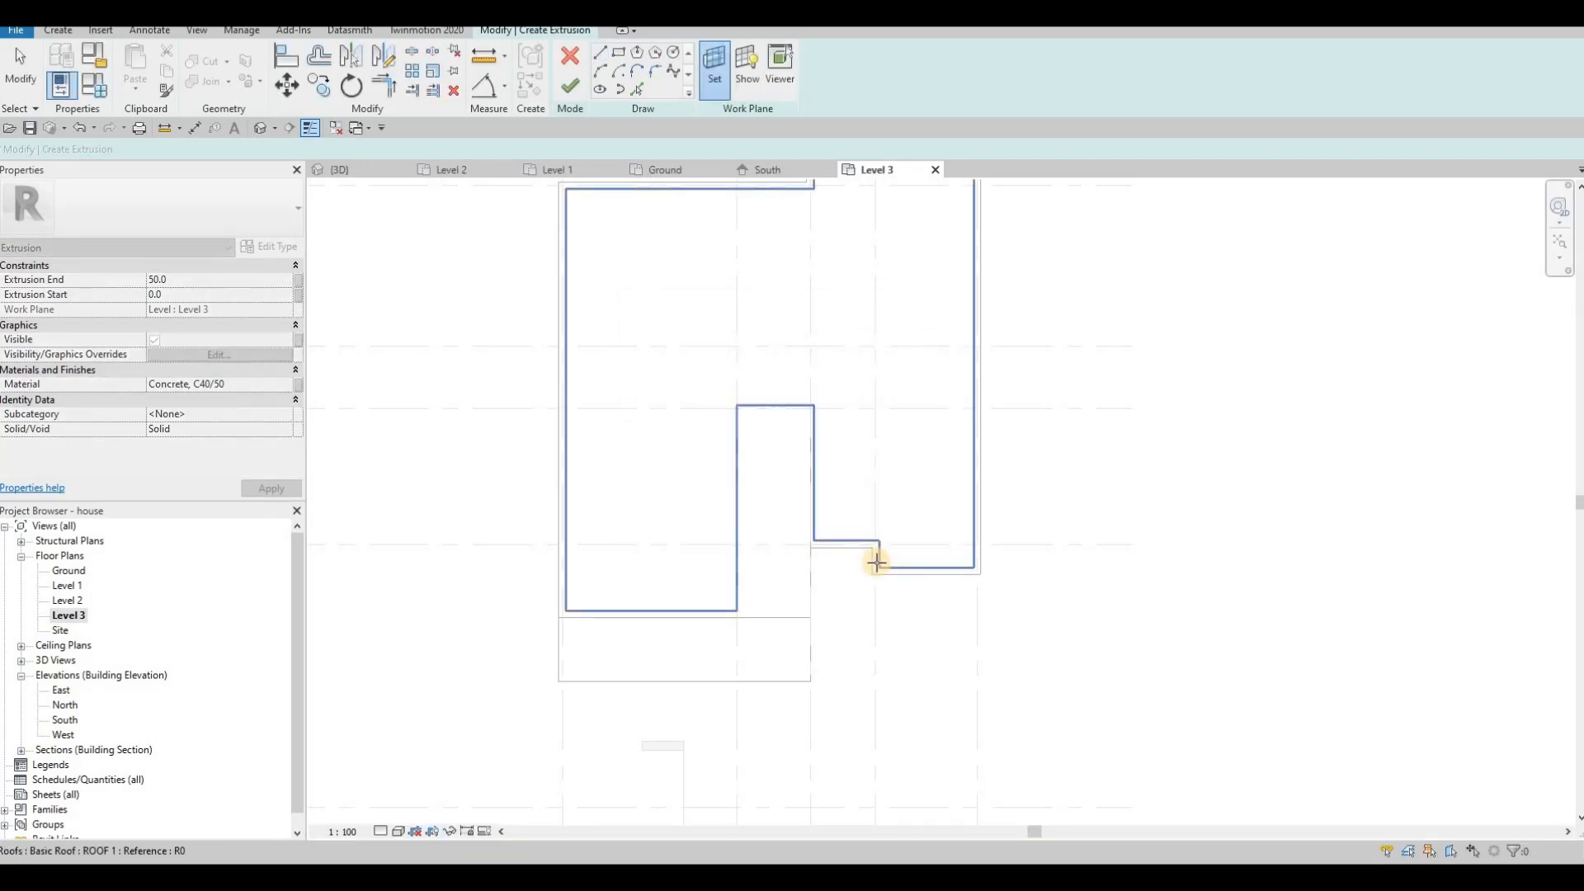
key("Tab")
key("Tab")
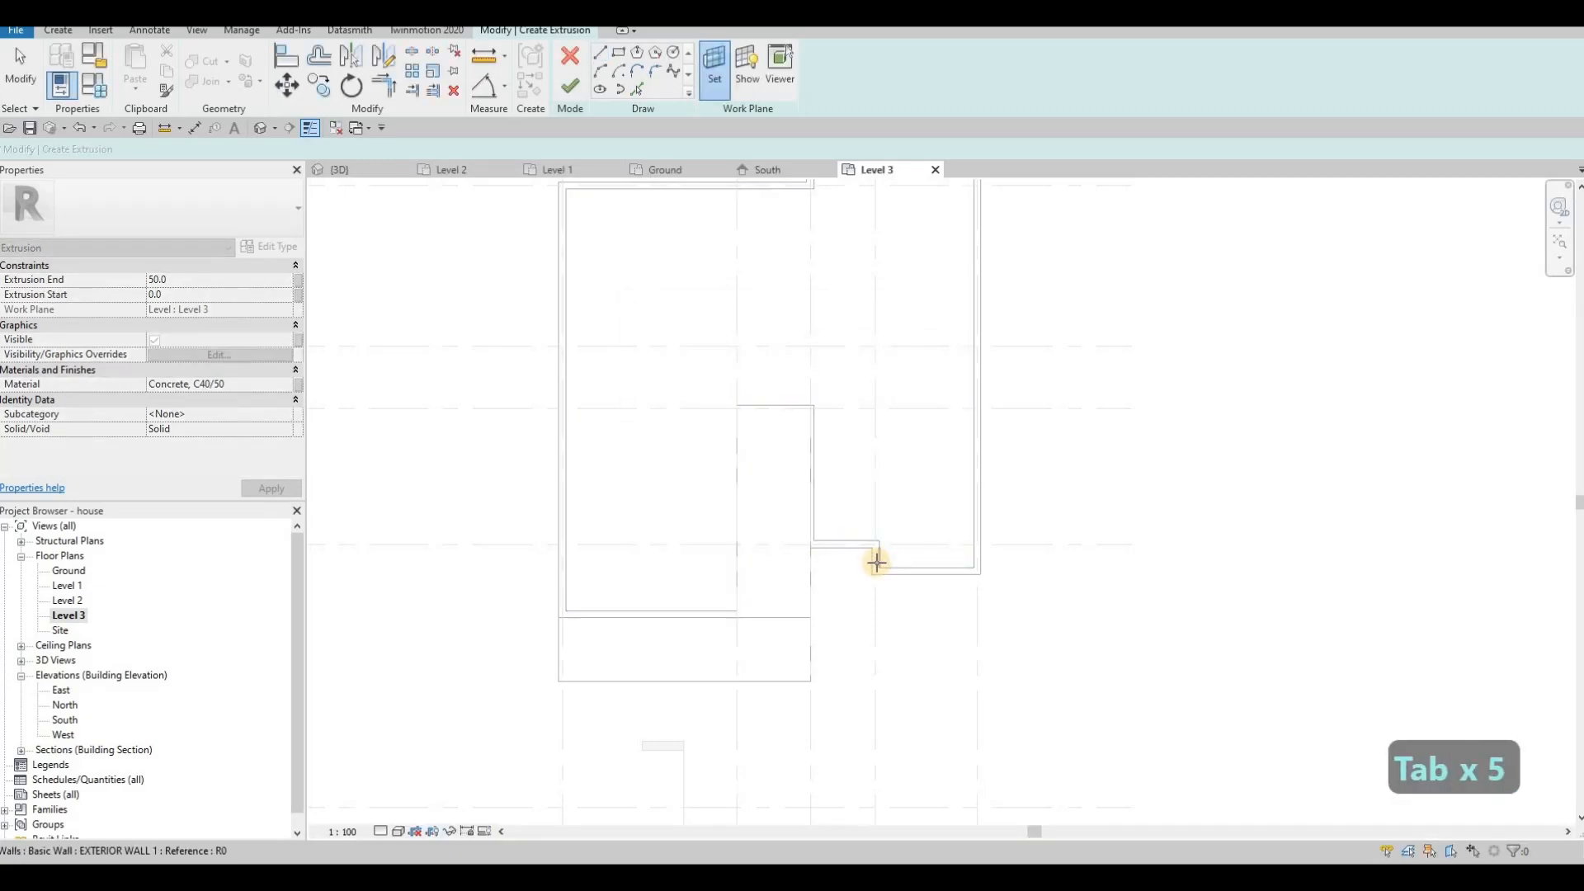
key("Tab")
scroll(876, 561, "up", 4)
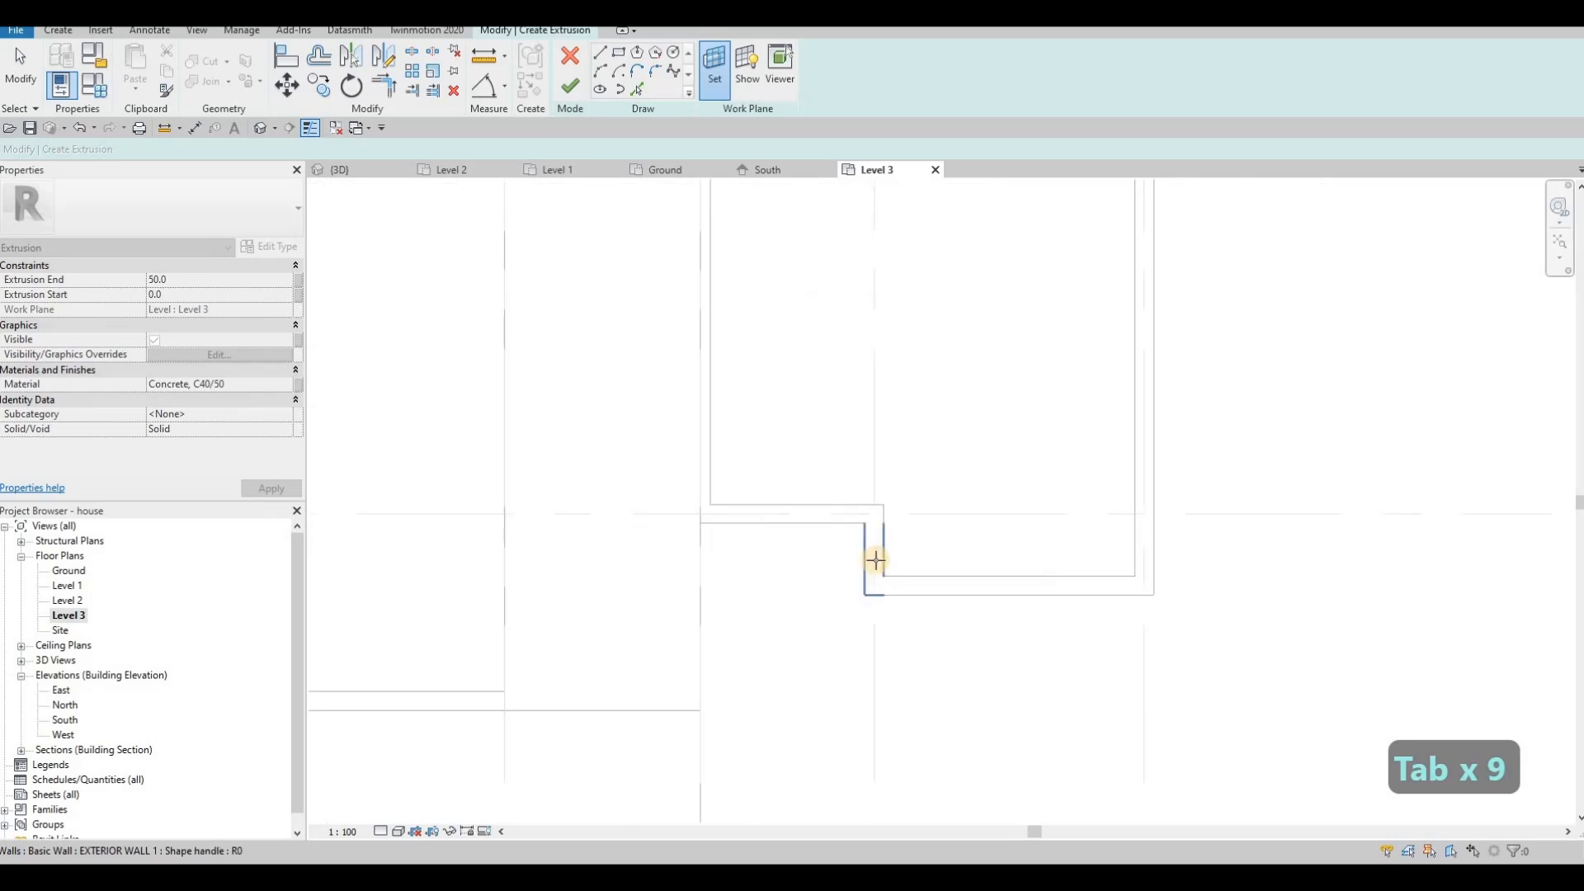
left_click(876, 562)
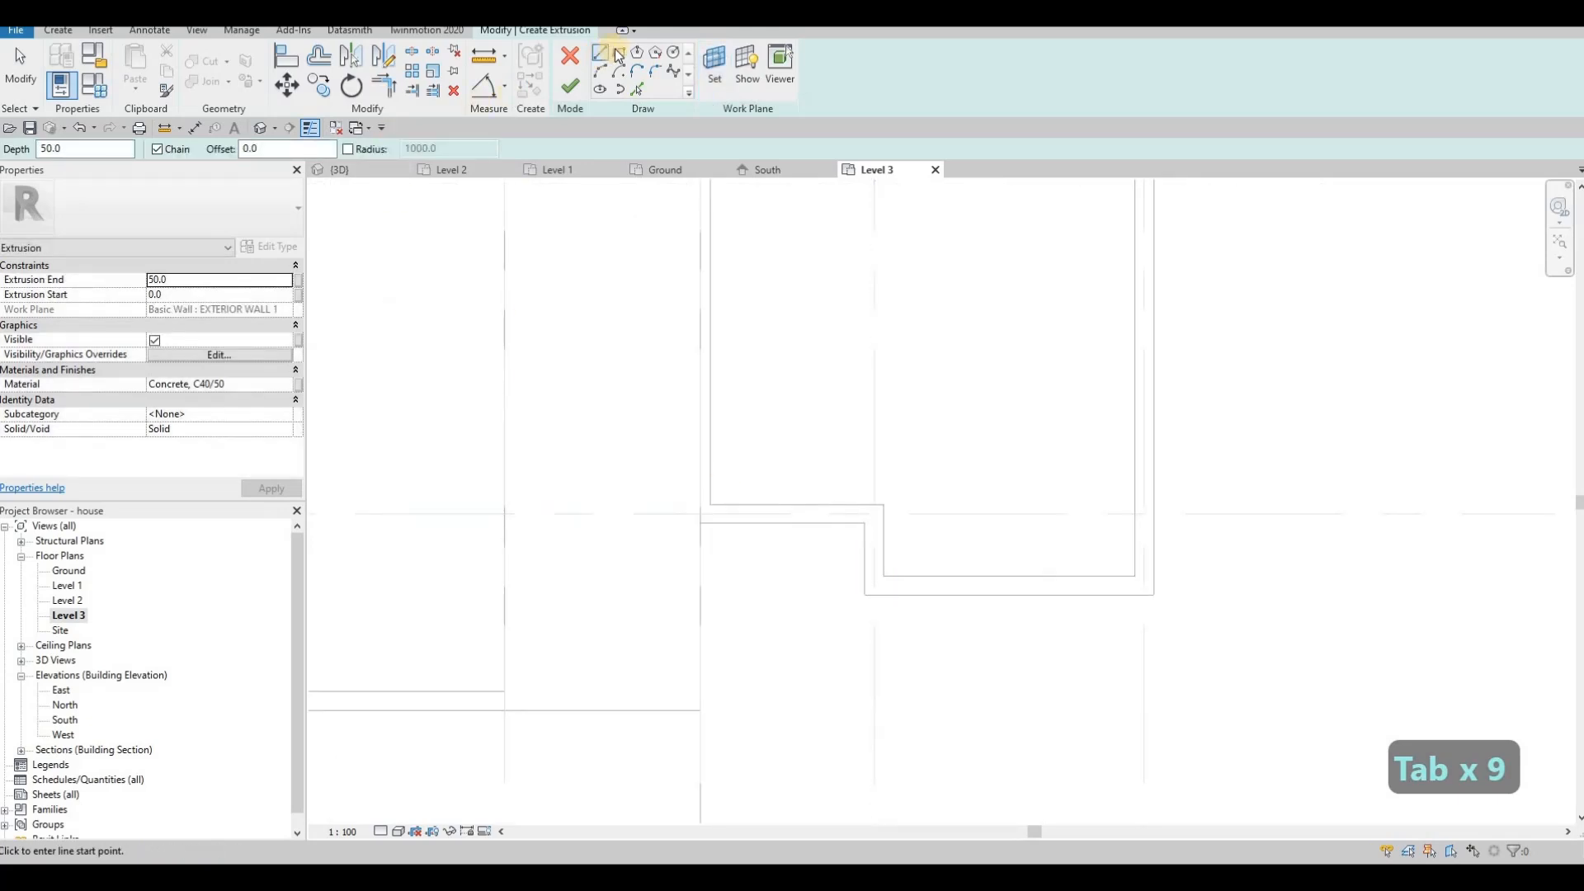
Sketch one rectangle about 1321 wide filling the front wall notch and another about 3641 by 405 along the outside of the front wall.
left_click(700, 523)
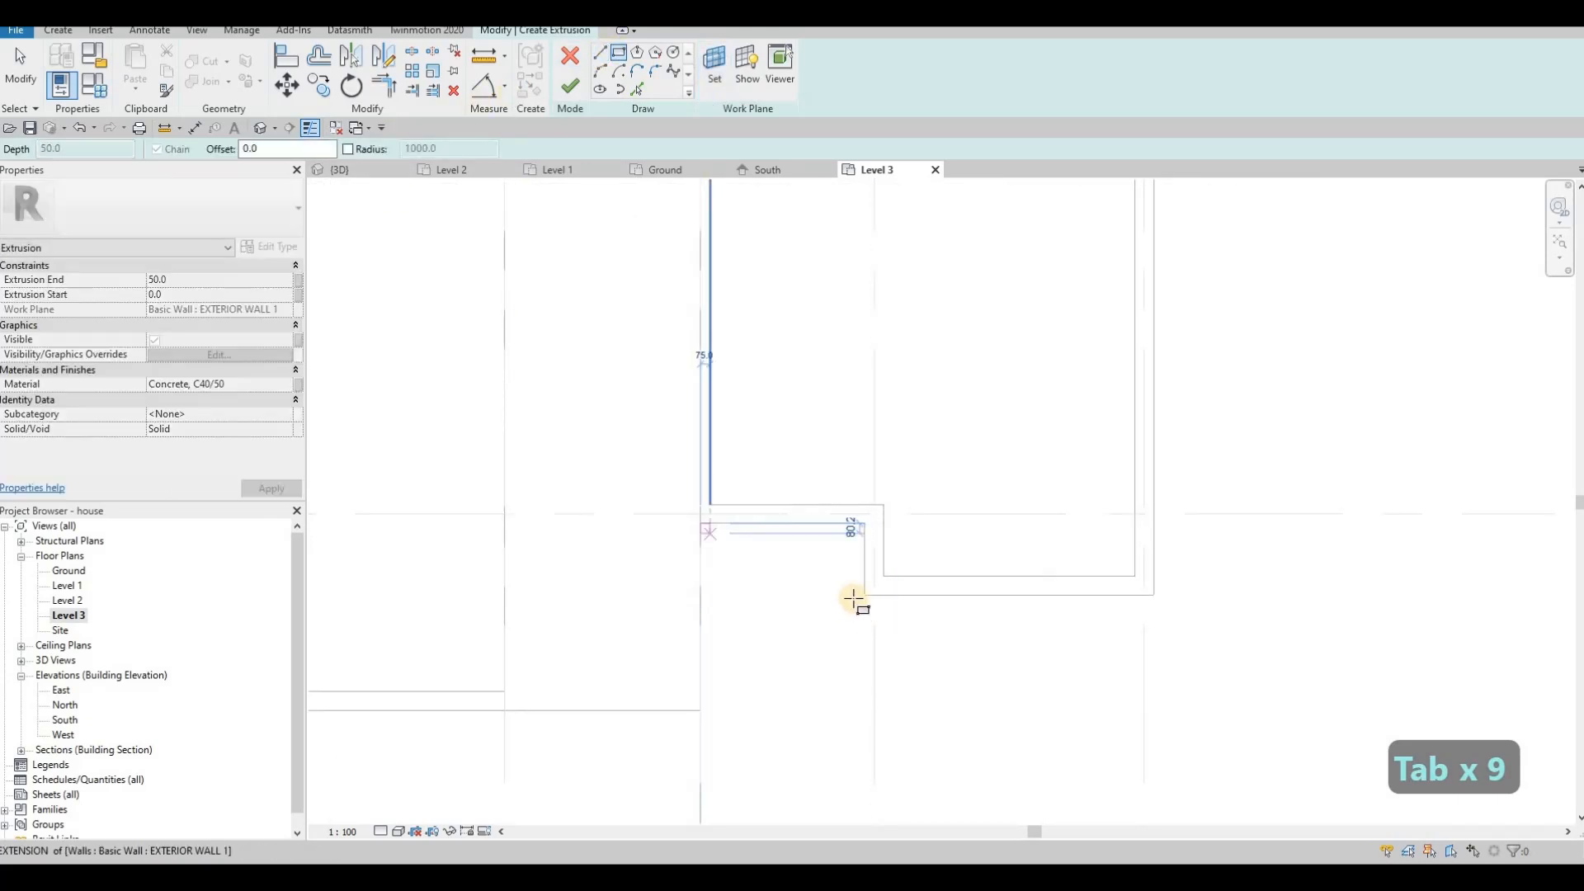
left_click(865, 595)
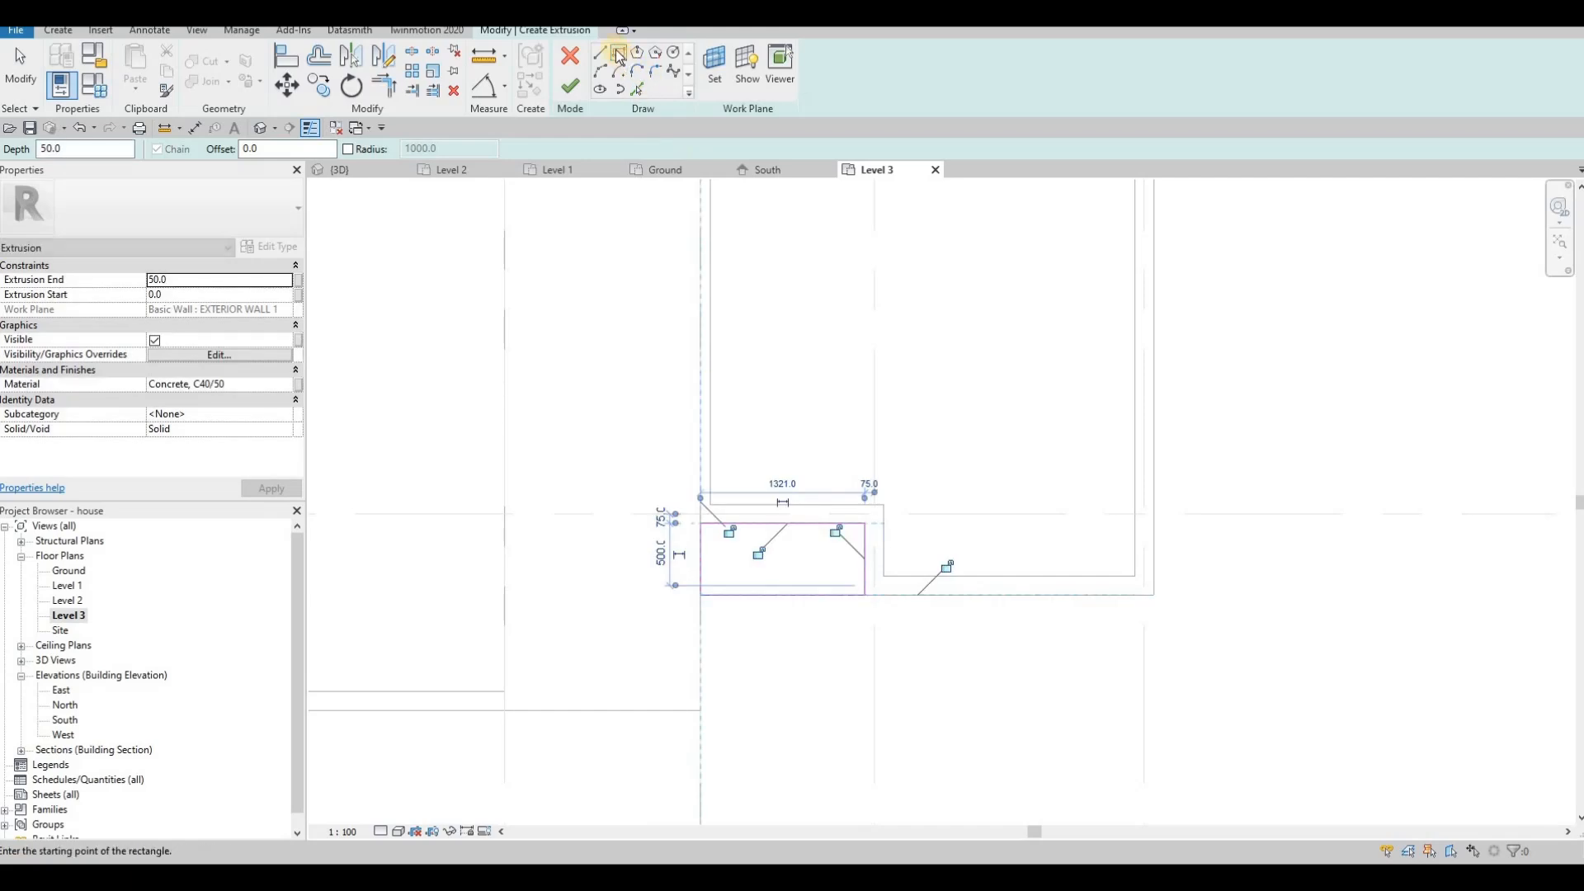
key("Escape")
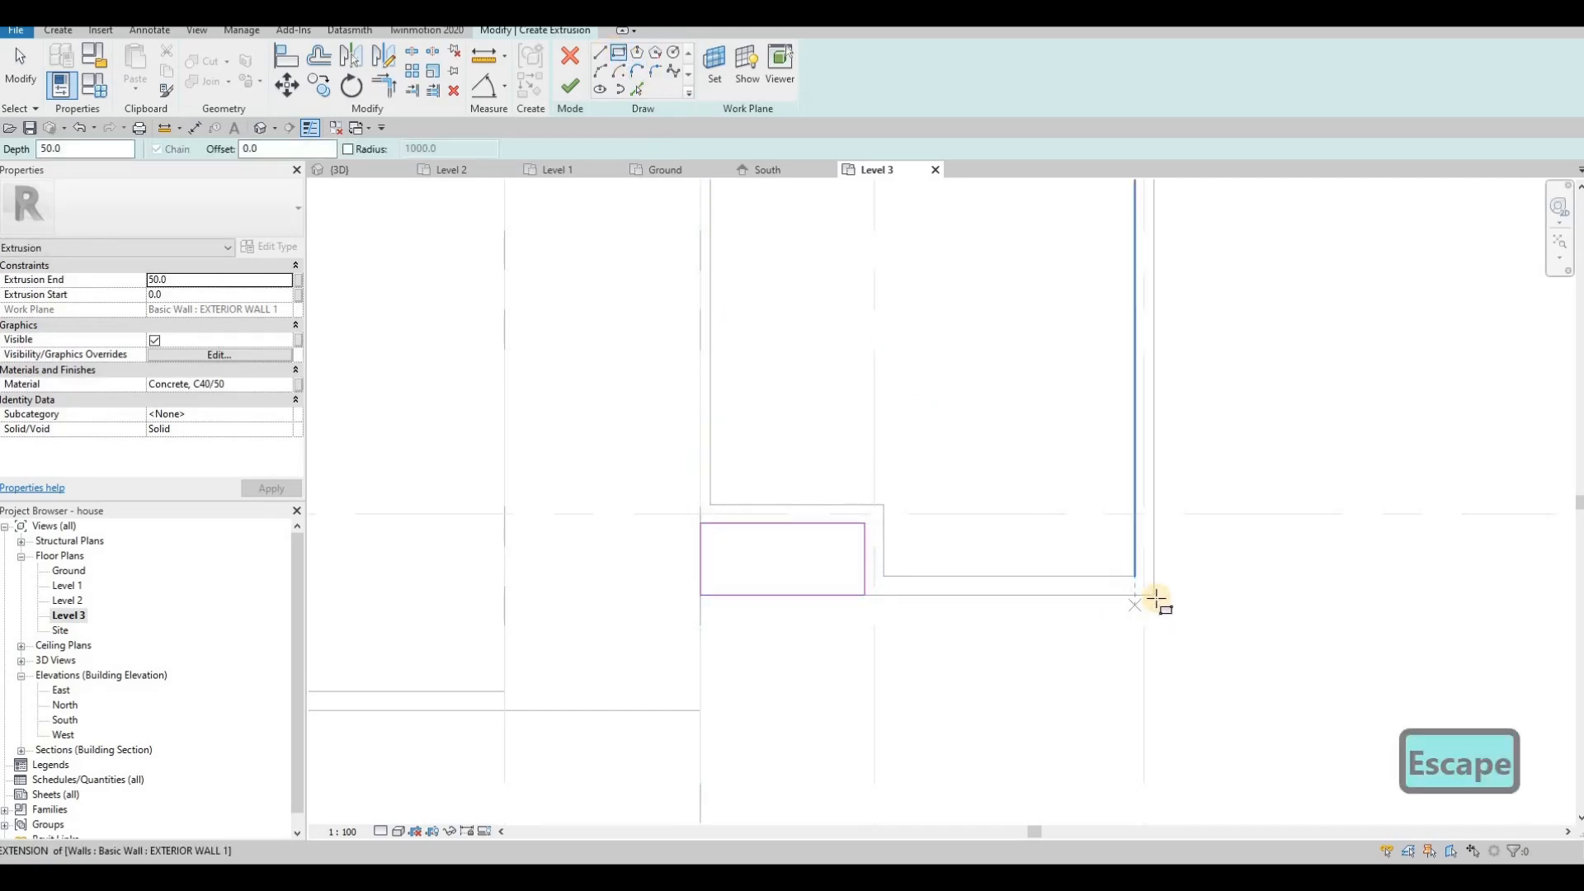
left_click(700, 647)
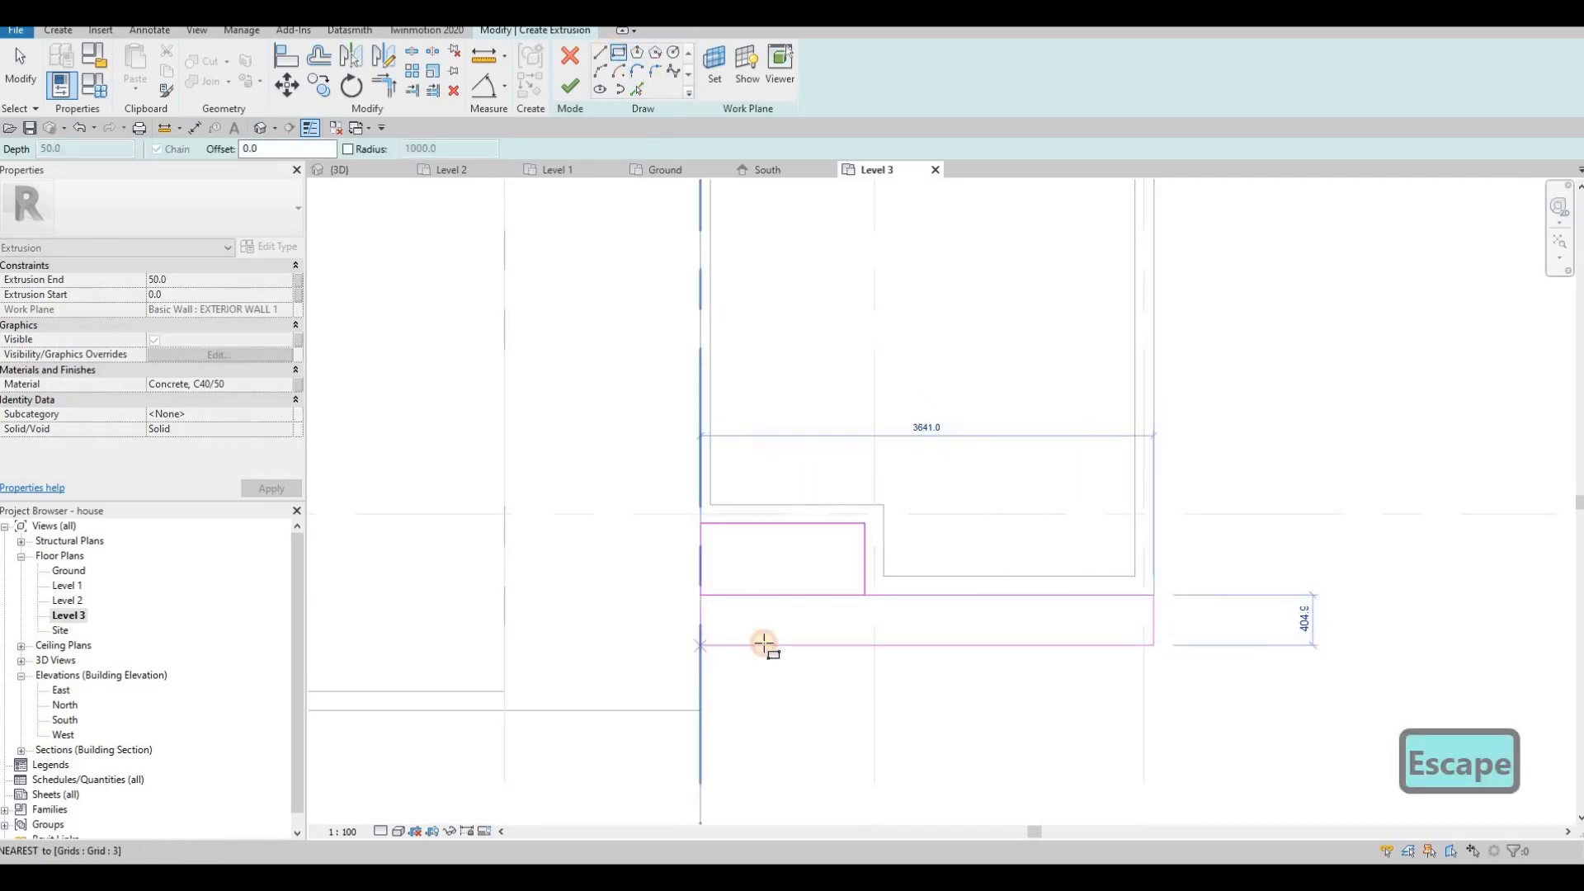
key("Escape")
key("Escape")
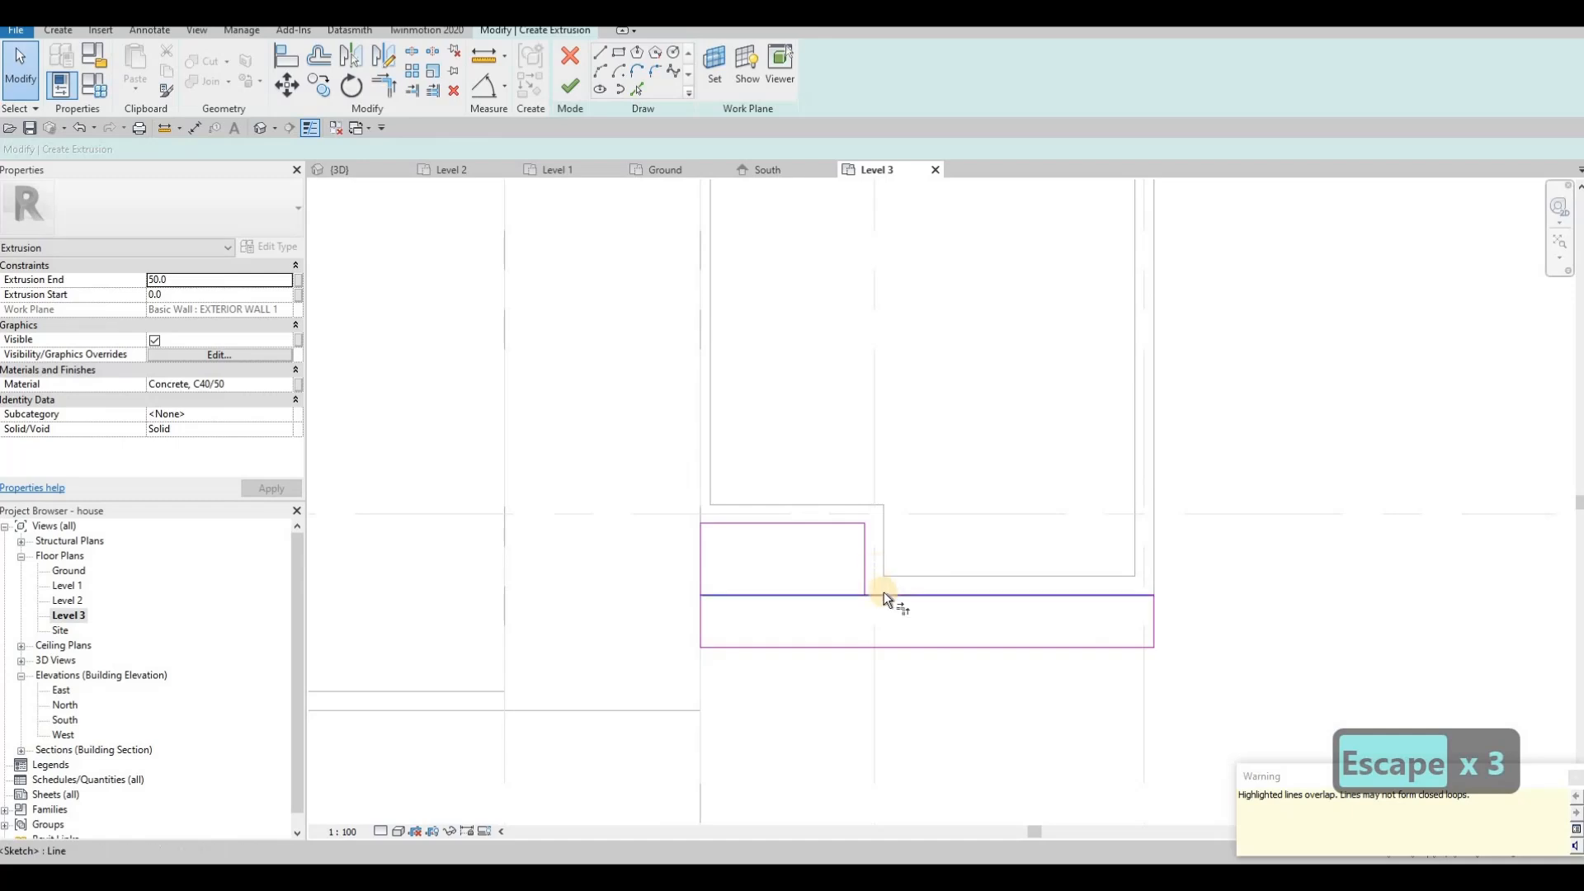
Trim the overlapping line and delete the remaining shared segment to leave one L-shaped outline, and finish the extrusion sketch.
key("t")
key("r")
left_click(868, 580)
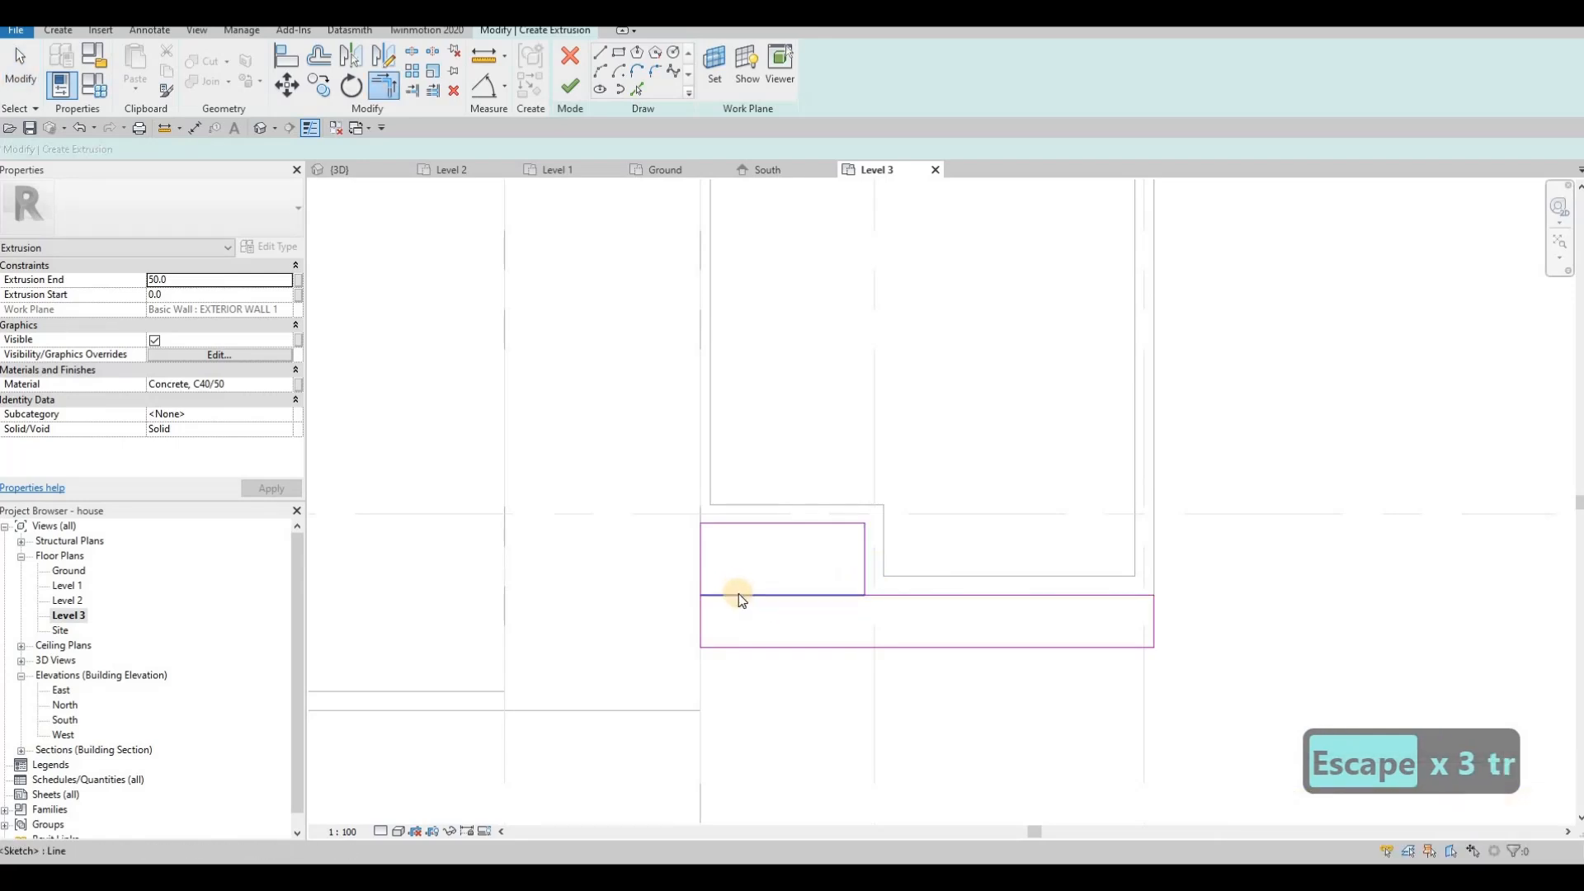
key("Escape")
key("Escape")
left_click(797, 595)
key("Delete")
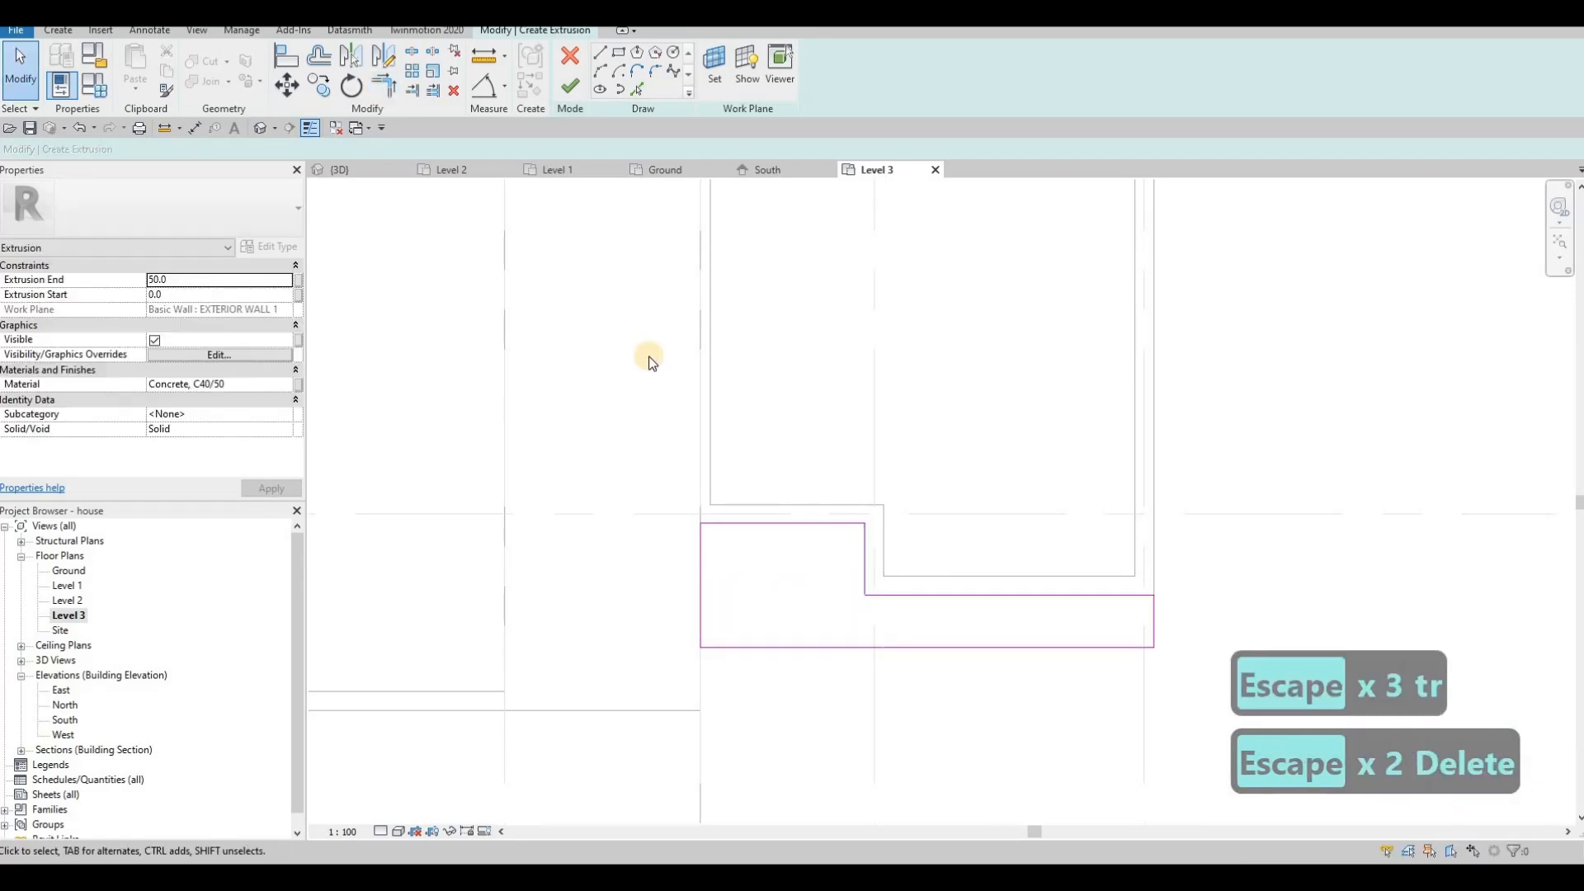
key("Escape")
left_click(569, 85)
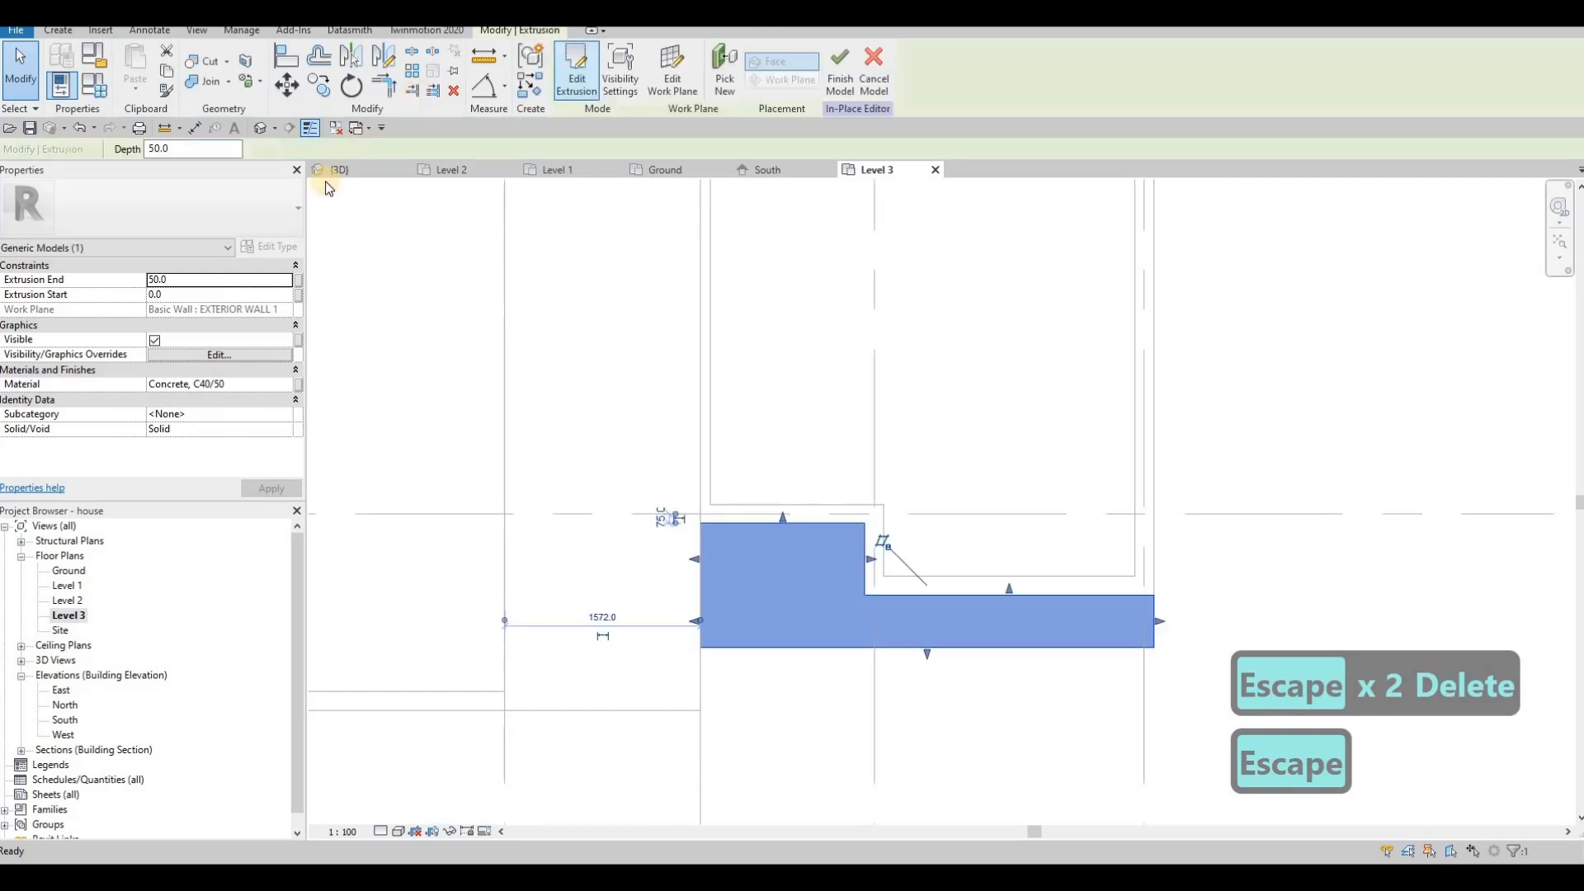
In the 3D view, stretch the new extrusion downward to a depth of about 721.
key("ctrl+Tab")
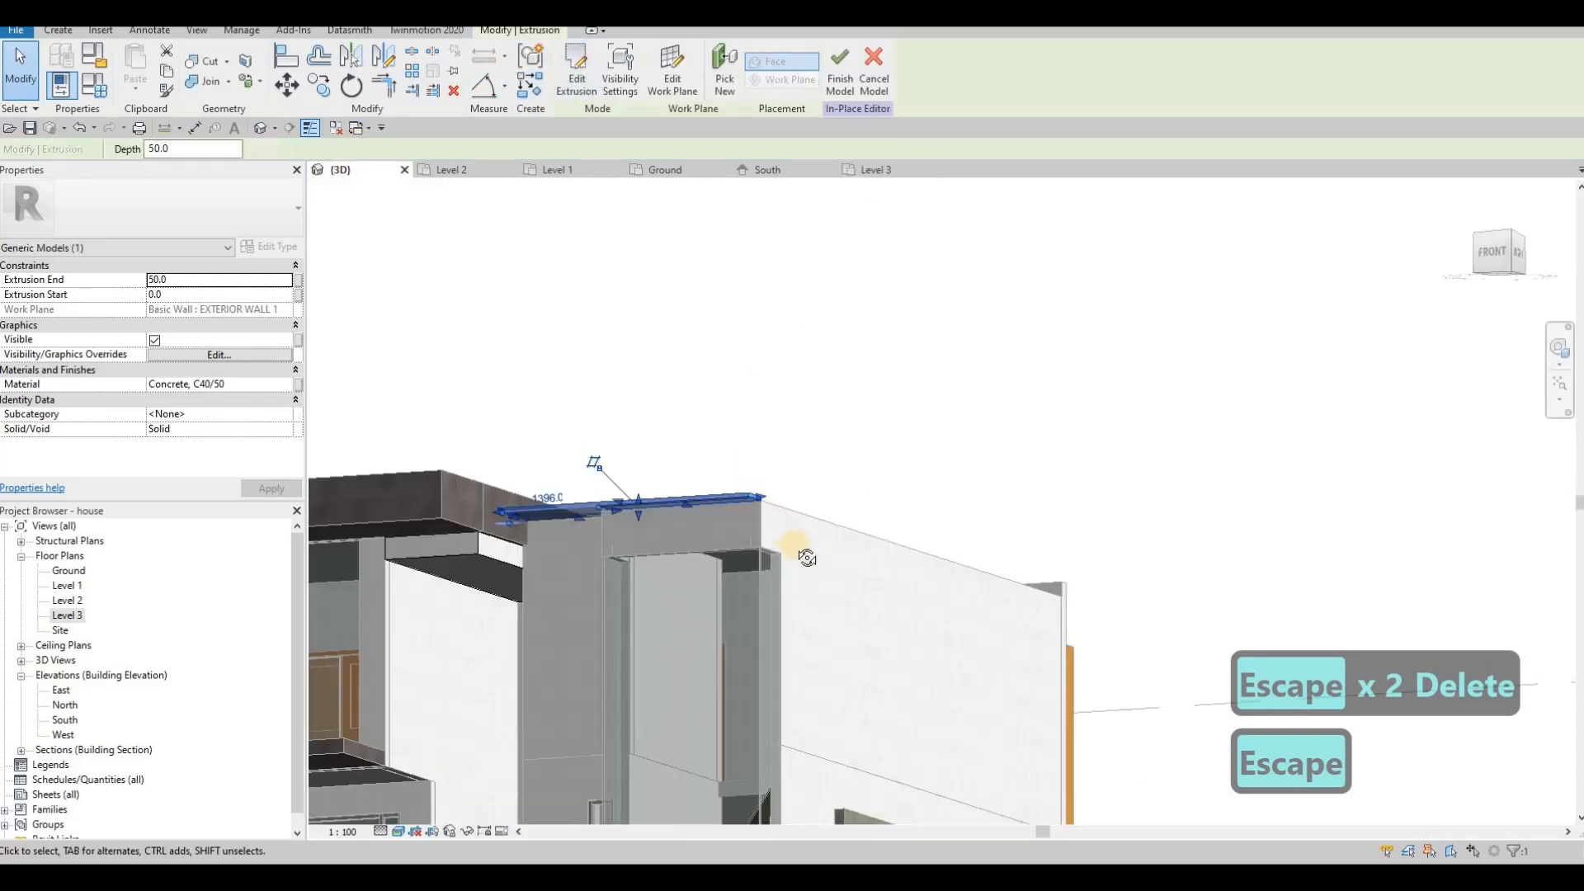
left_click_drag(636, 520, 664, 560)
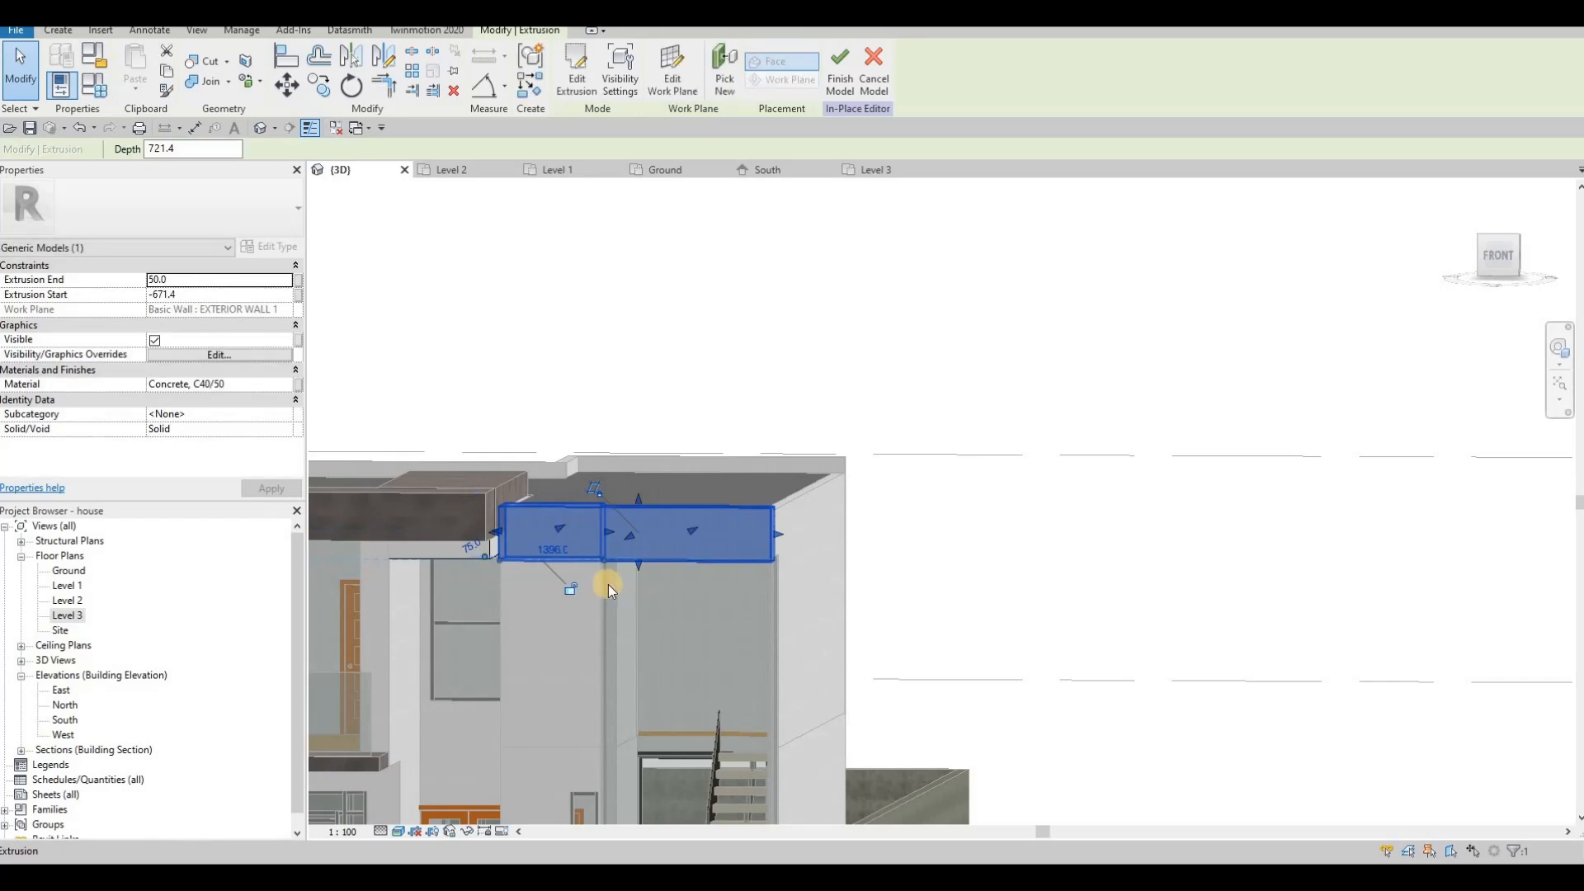
middle_click_drag(608, 578, 588, 354, "shift")
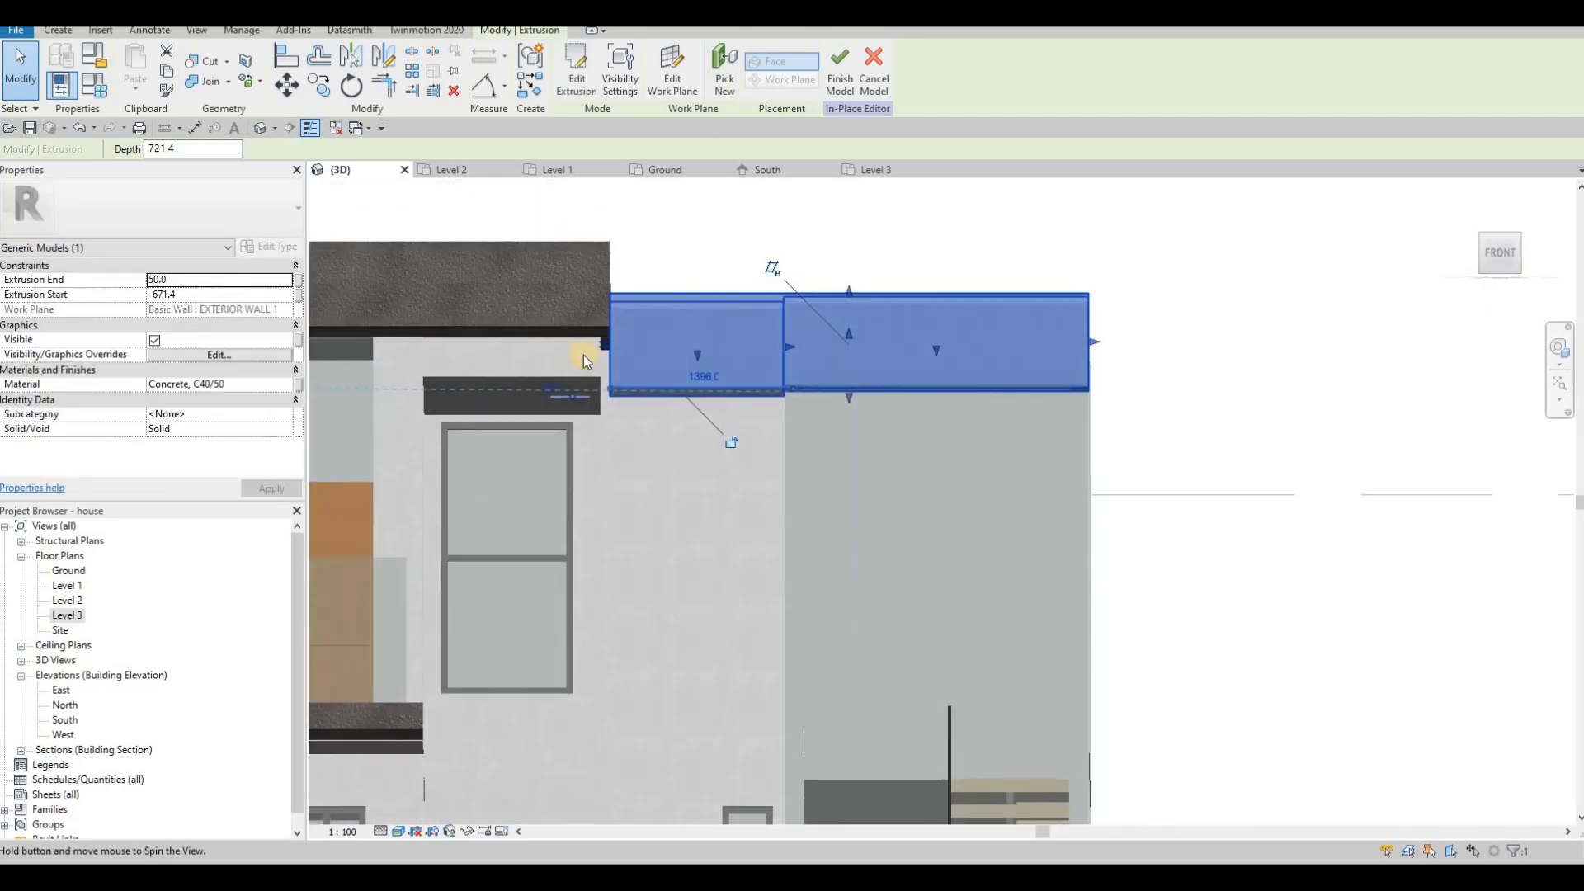
Try to stretch the entrance canopy's end sideways to meet the new extrusion.
left_click(605, 375)
left_click_drag(605, 375, 612, 374)
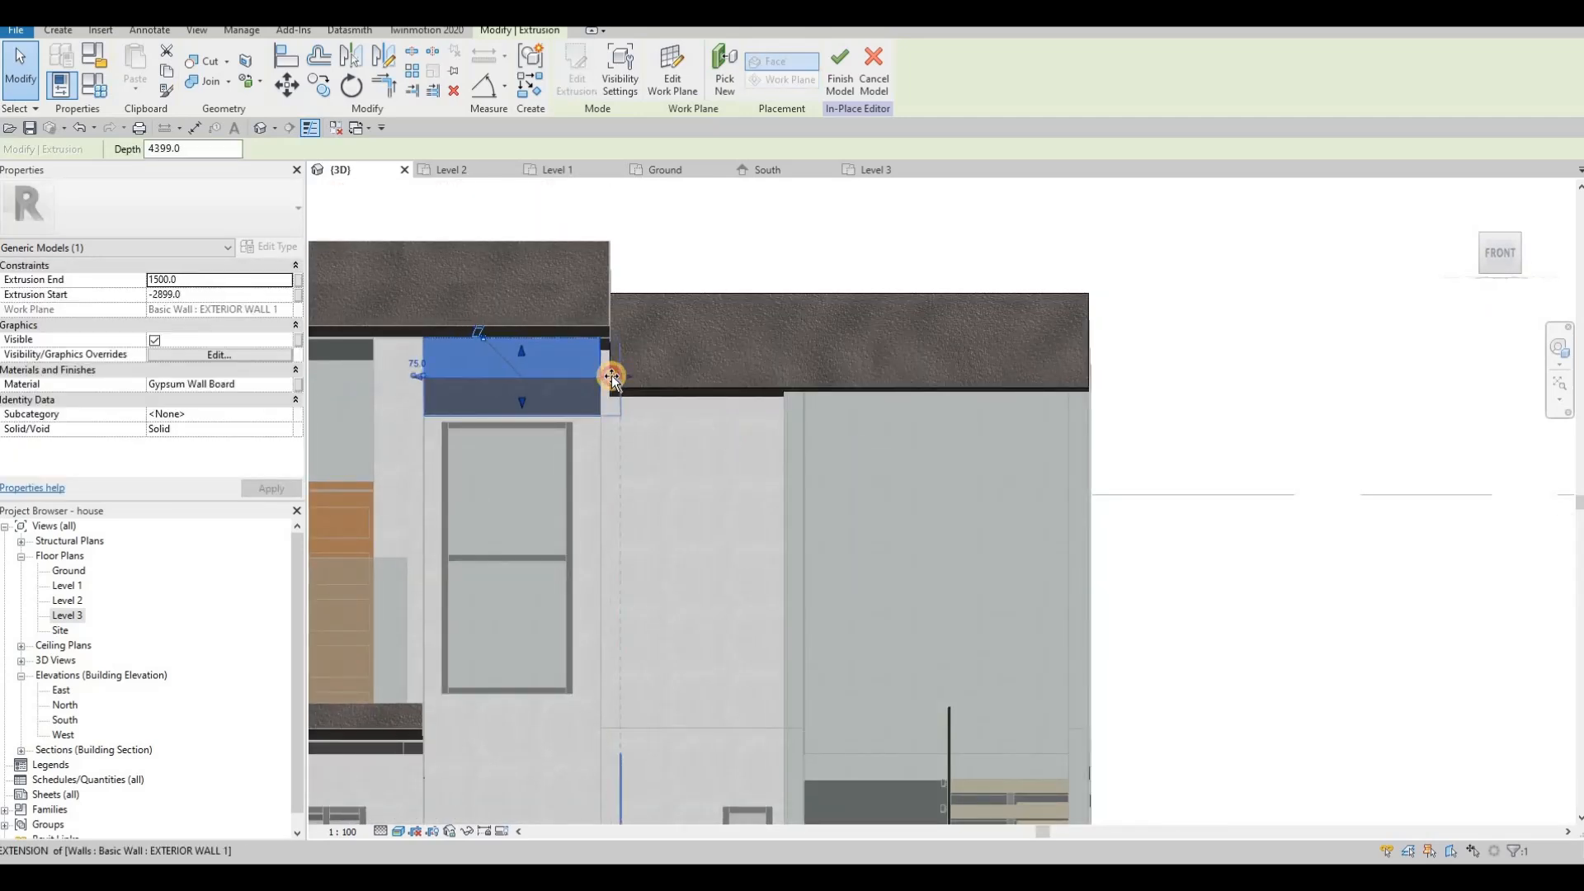
key("Escape")
key("Escape")
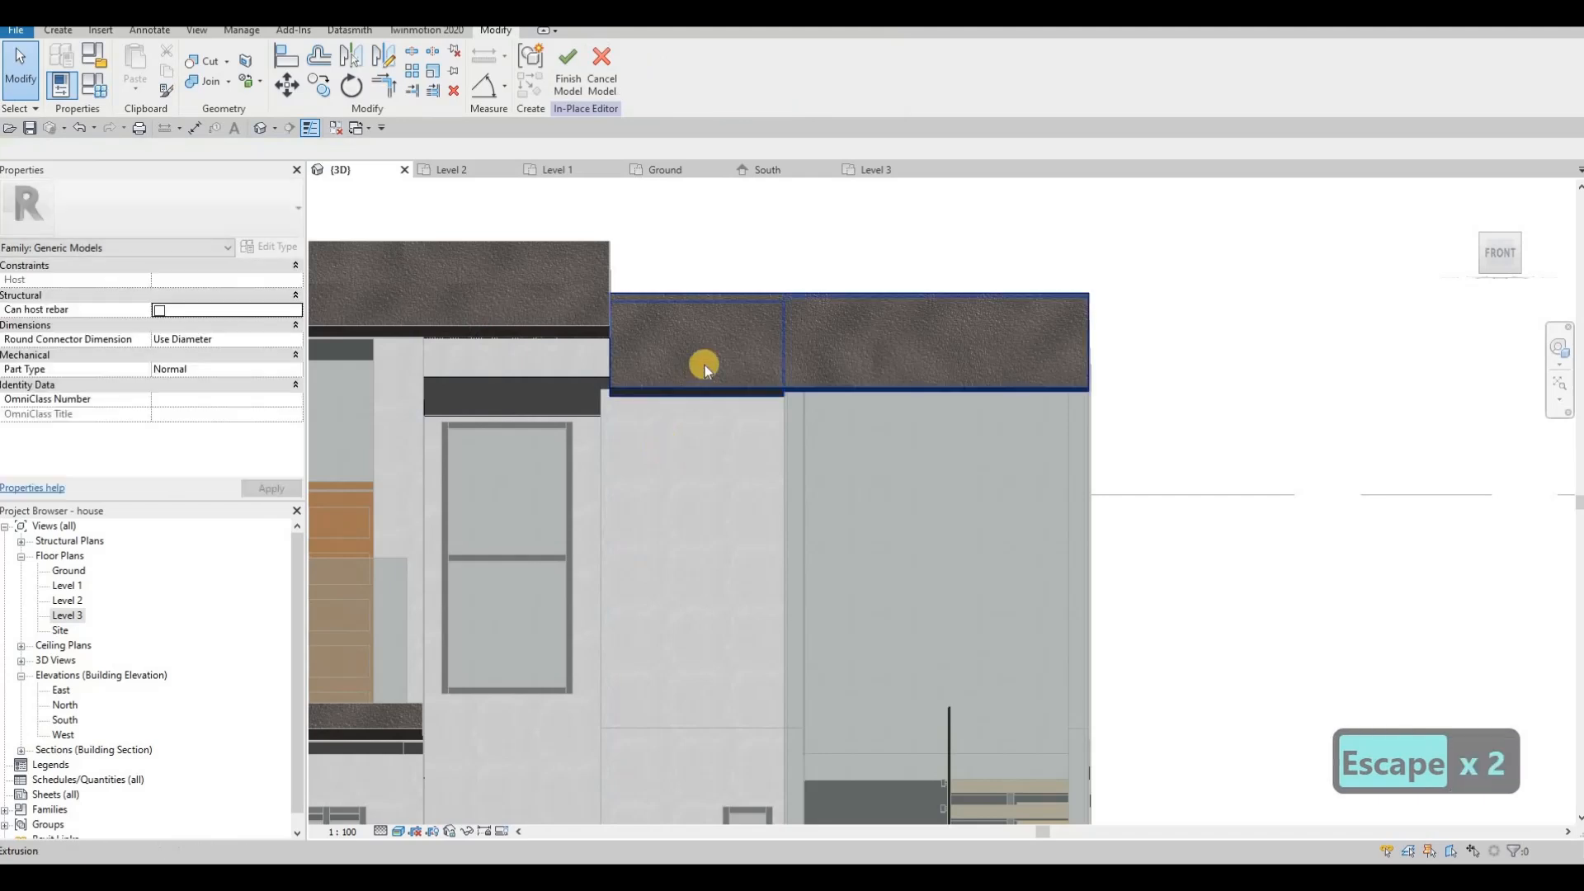
Set the new L-shaped extrusion's material to Gypsum Wall Board.
middle_click_drag(704, 364, 523, 289, "shift")
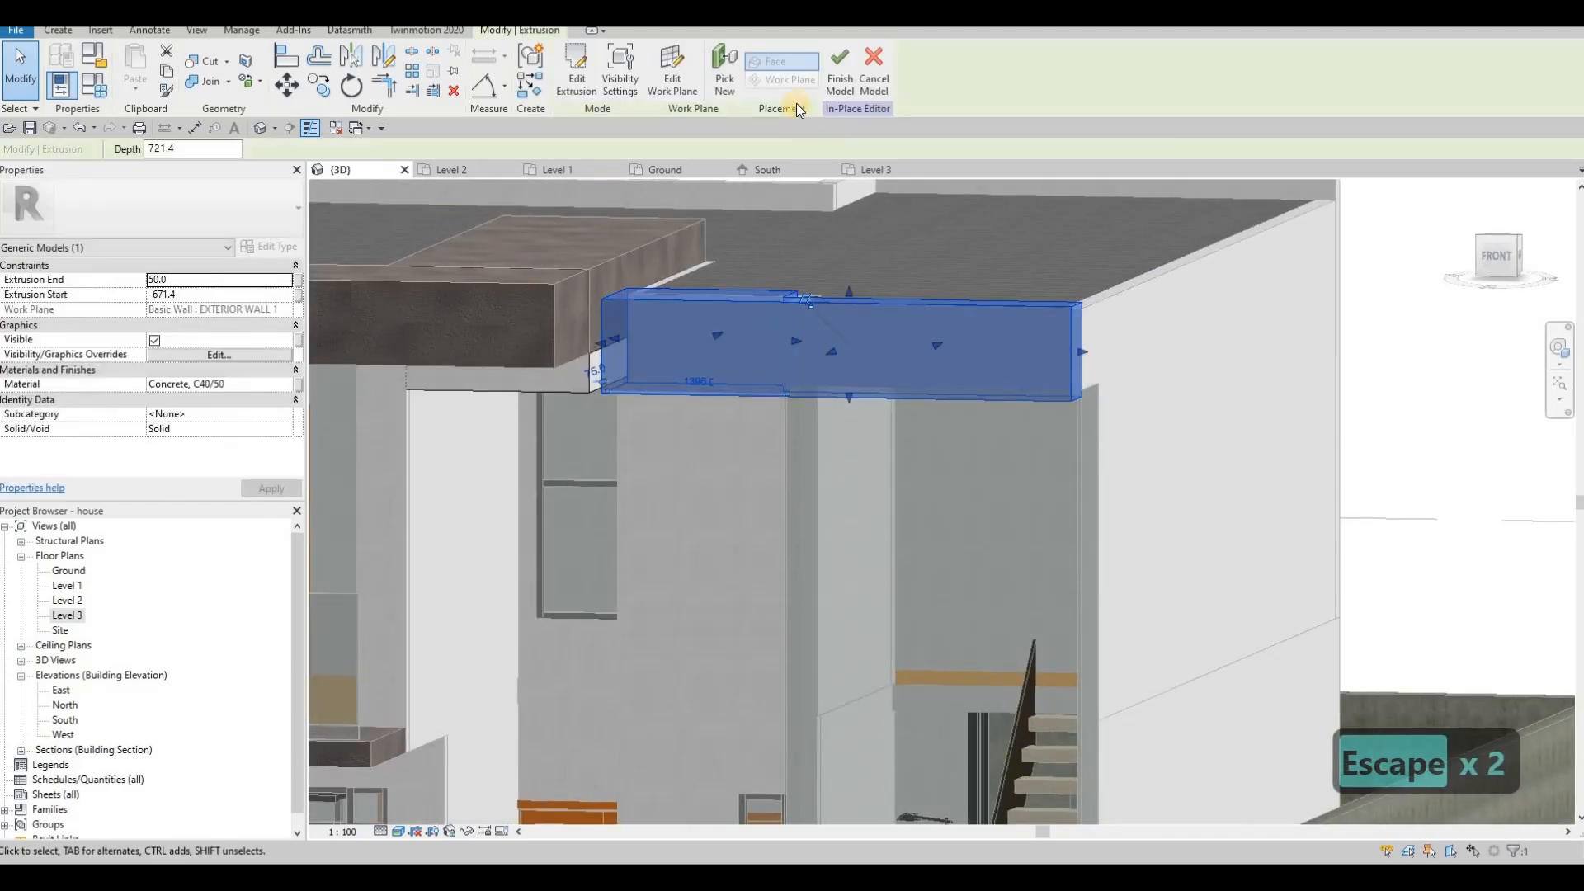
left_click(261, 385)
type("Gypsum Wall Board")
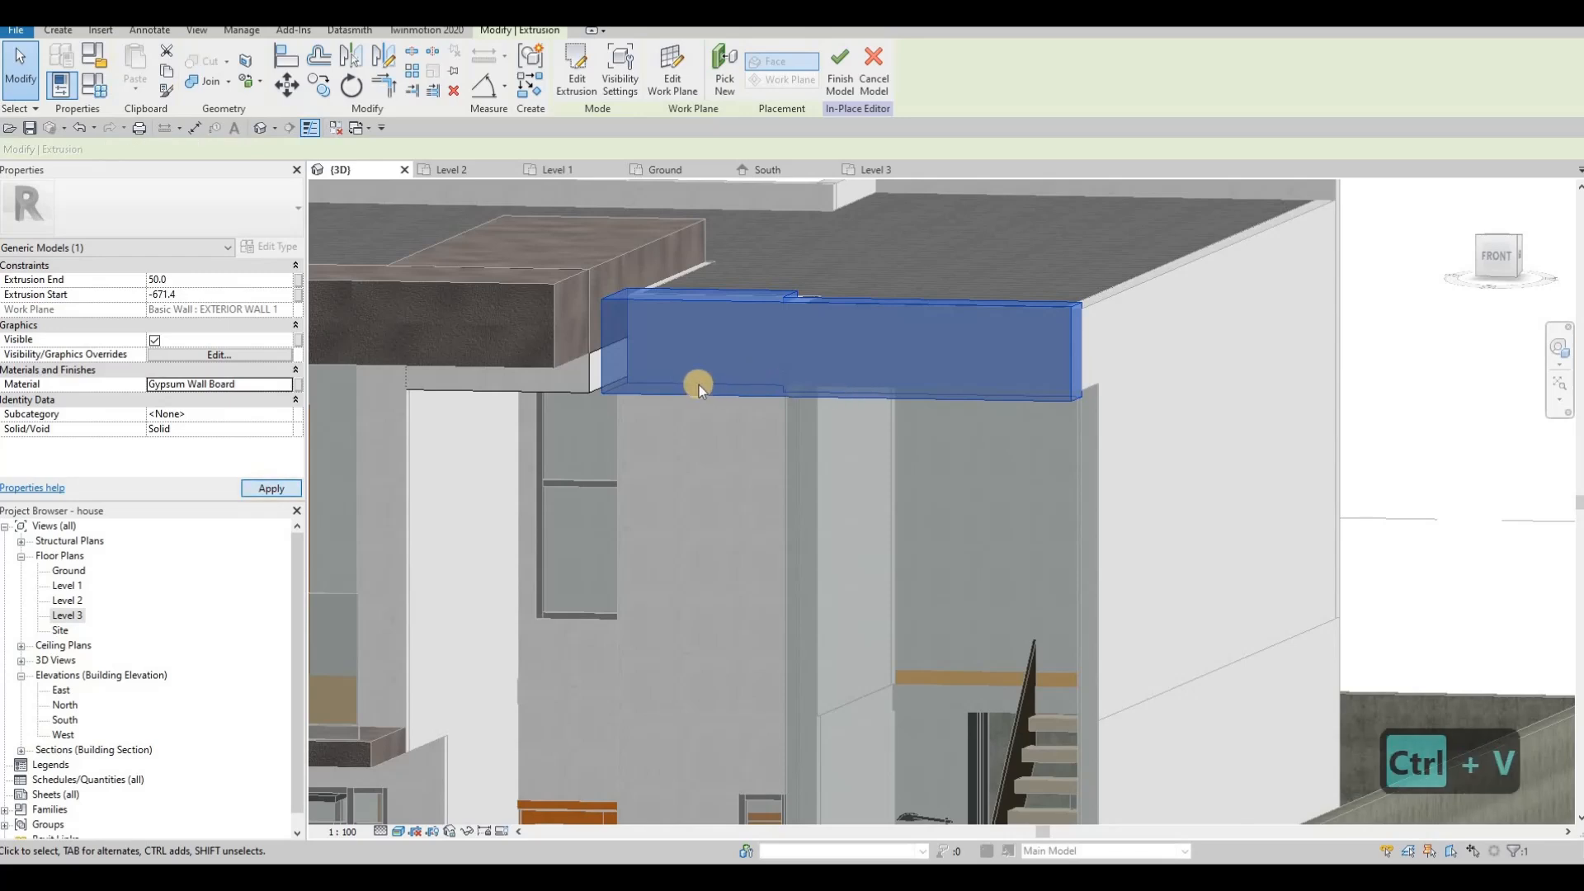
key("Escape")
middle_click_drag(583, 325, 658, 364, "shift")
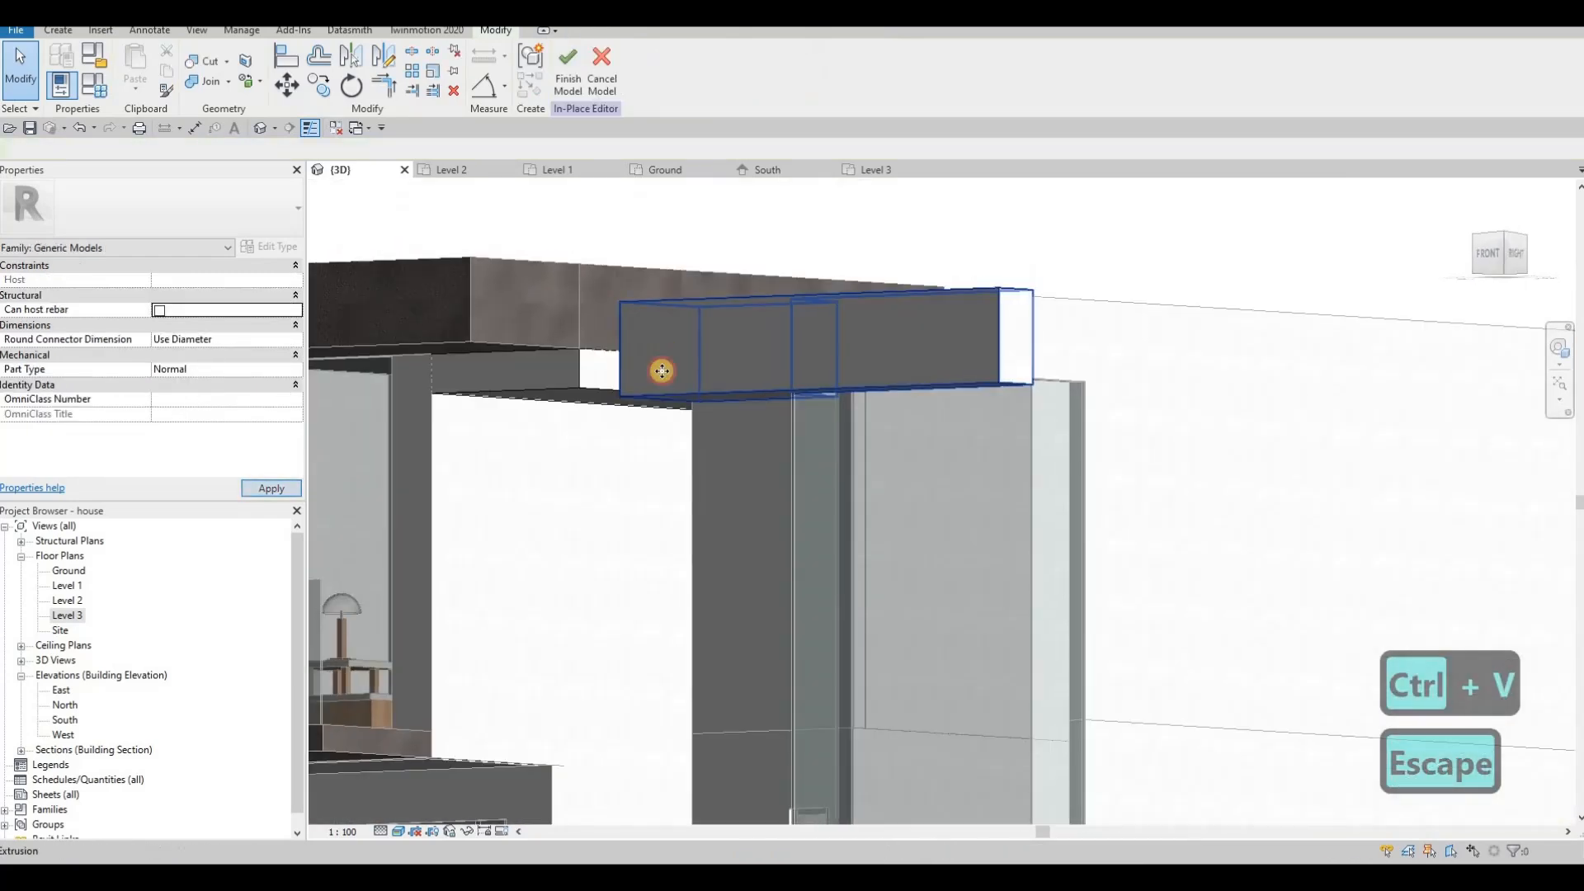
left_click(746, 358)
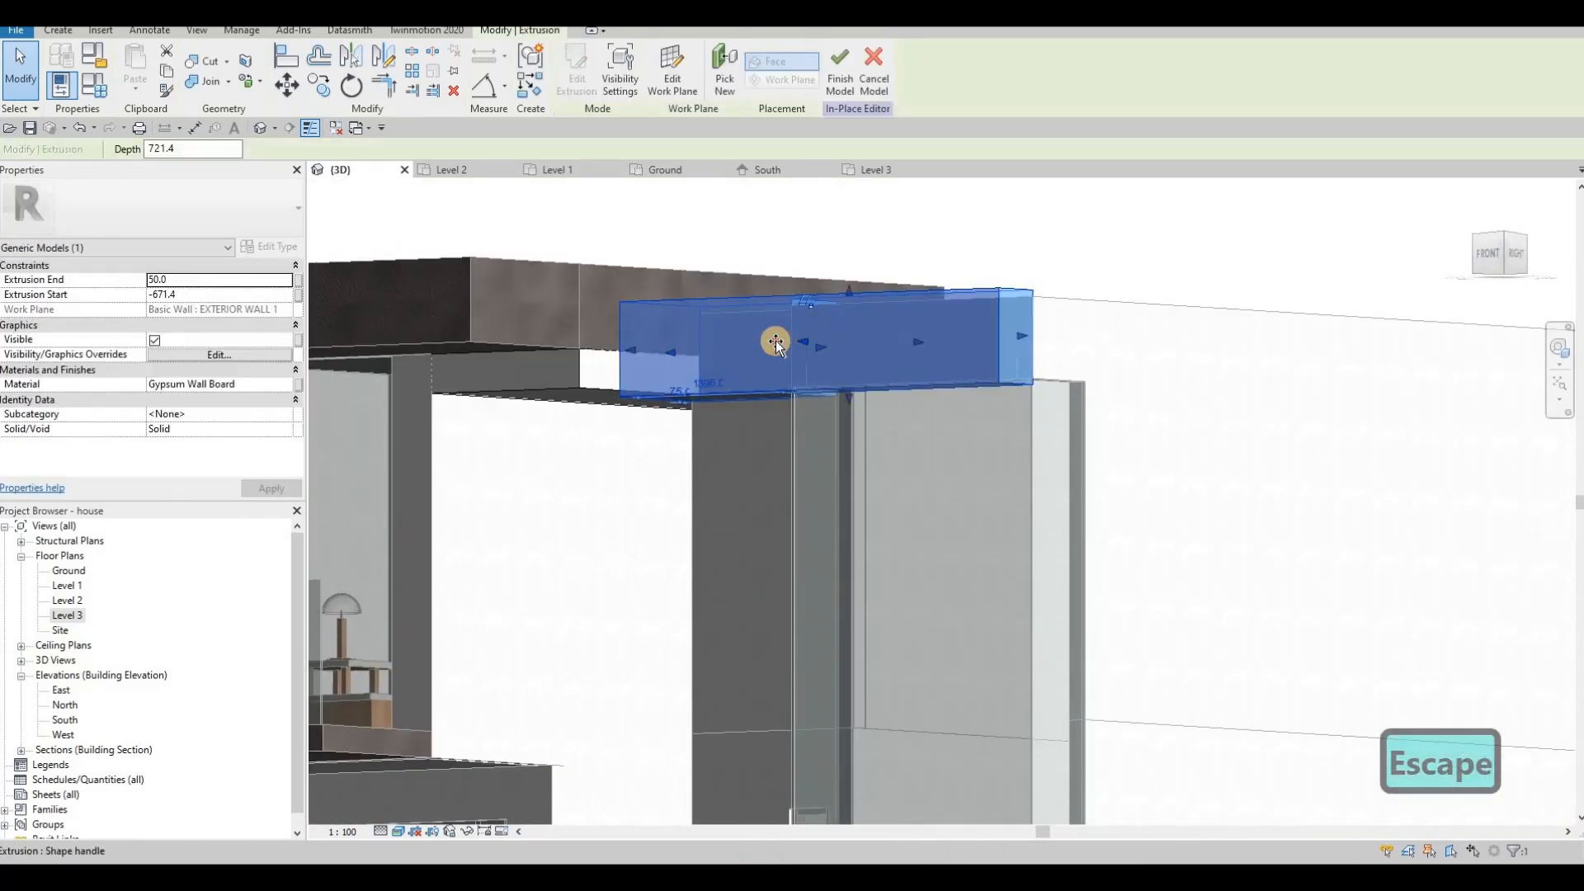
left_click_drag(651, 372, 831, 311)
middle_click_drag(818, 297, 566, 372, "shift")
left_click(589, 396)
scroll(646, 402, "up", 3)
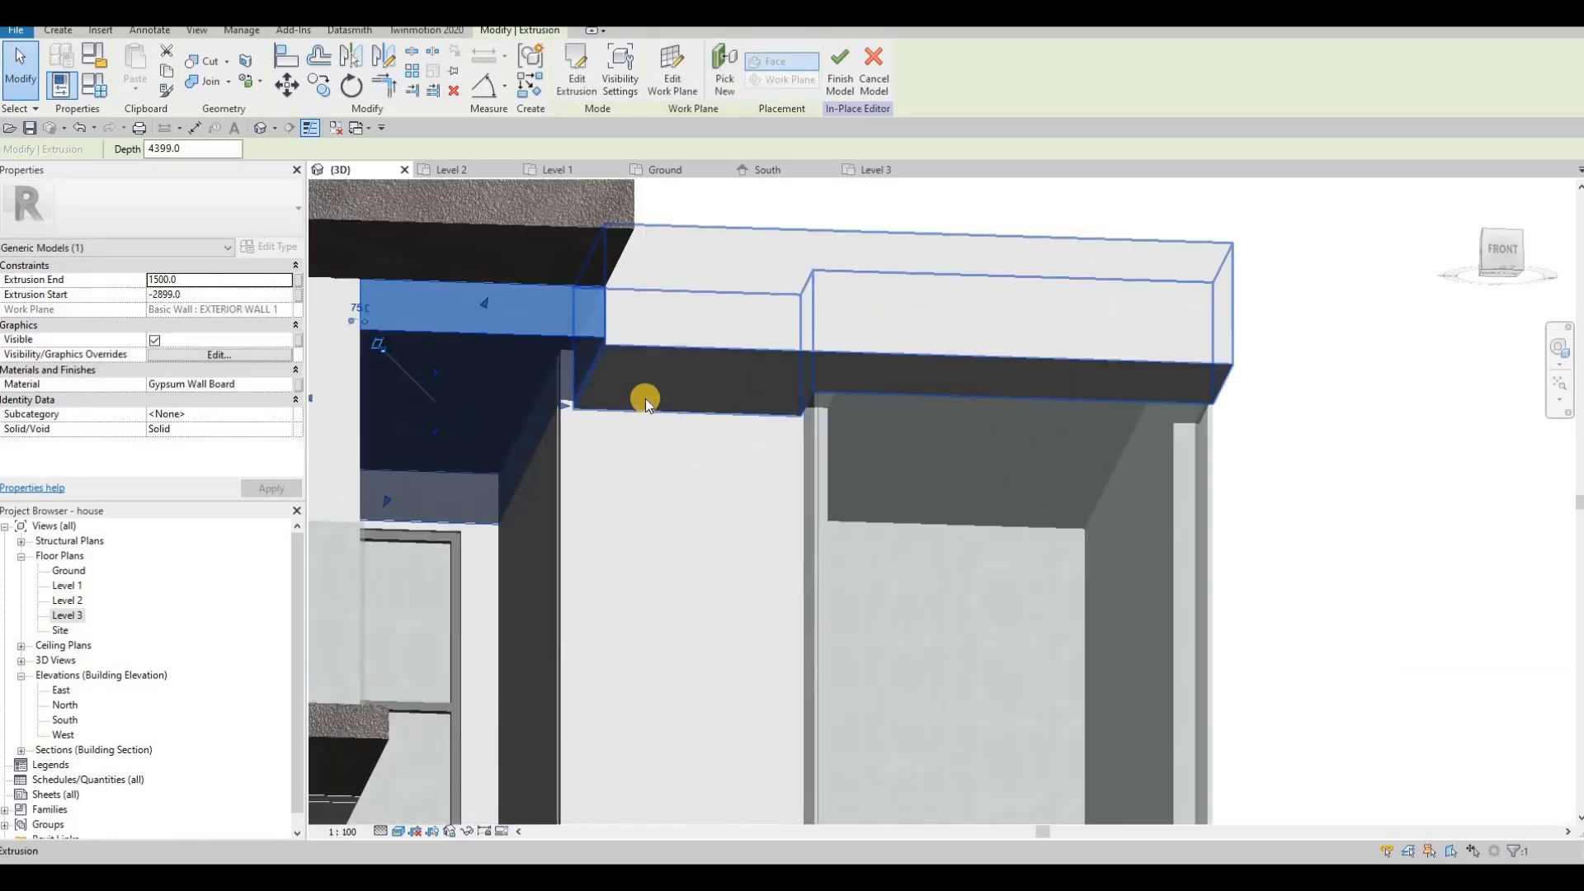
key("Escape")
key("Escape")
key("Escape")
Align the entrance canopy's end face with the side wall next to the new extrusion.
key("a")
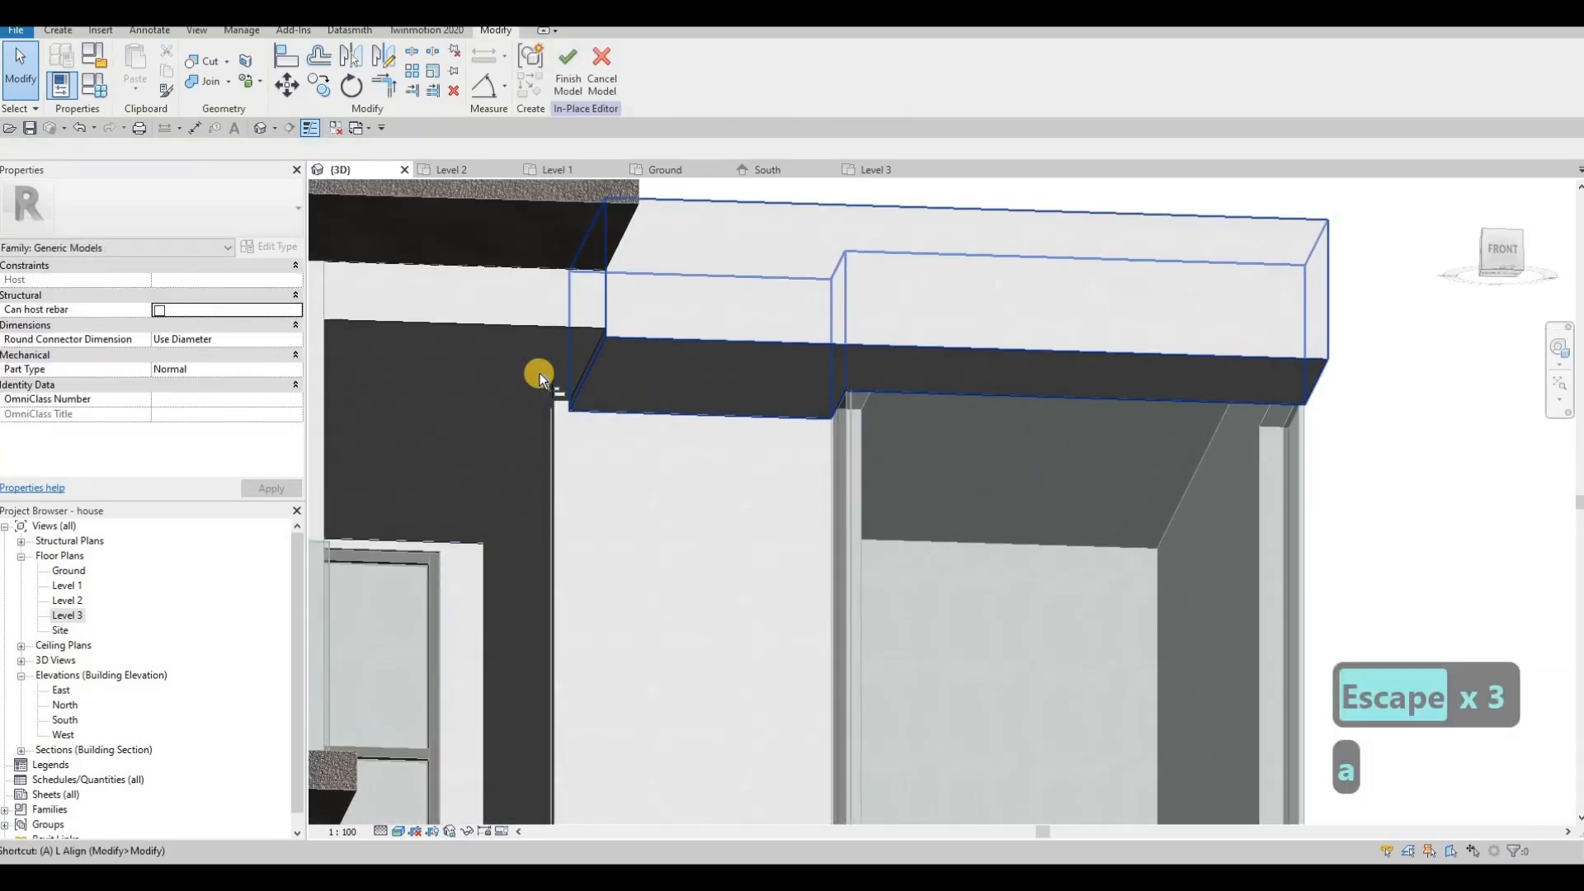
key("l")
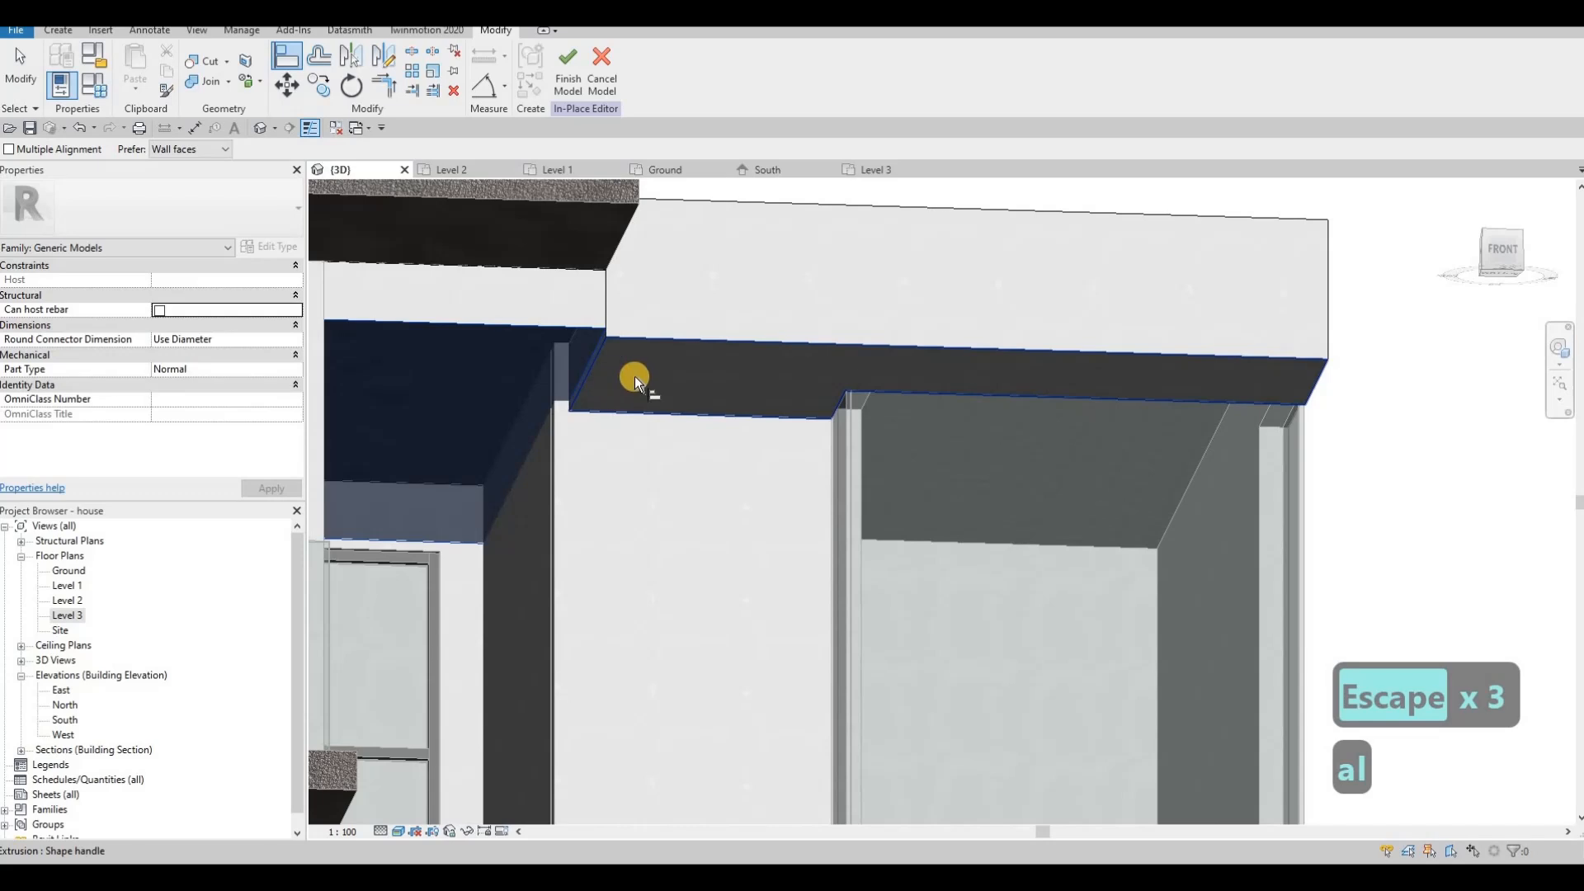
key("Escape")
key("Escape")
key("a")
key("l")
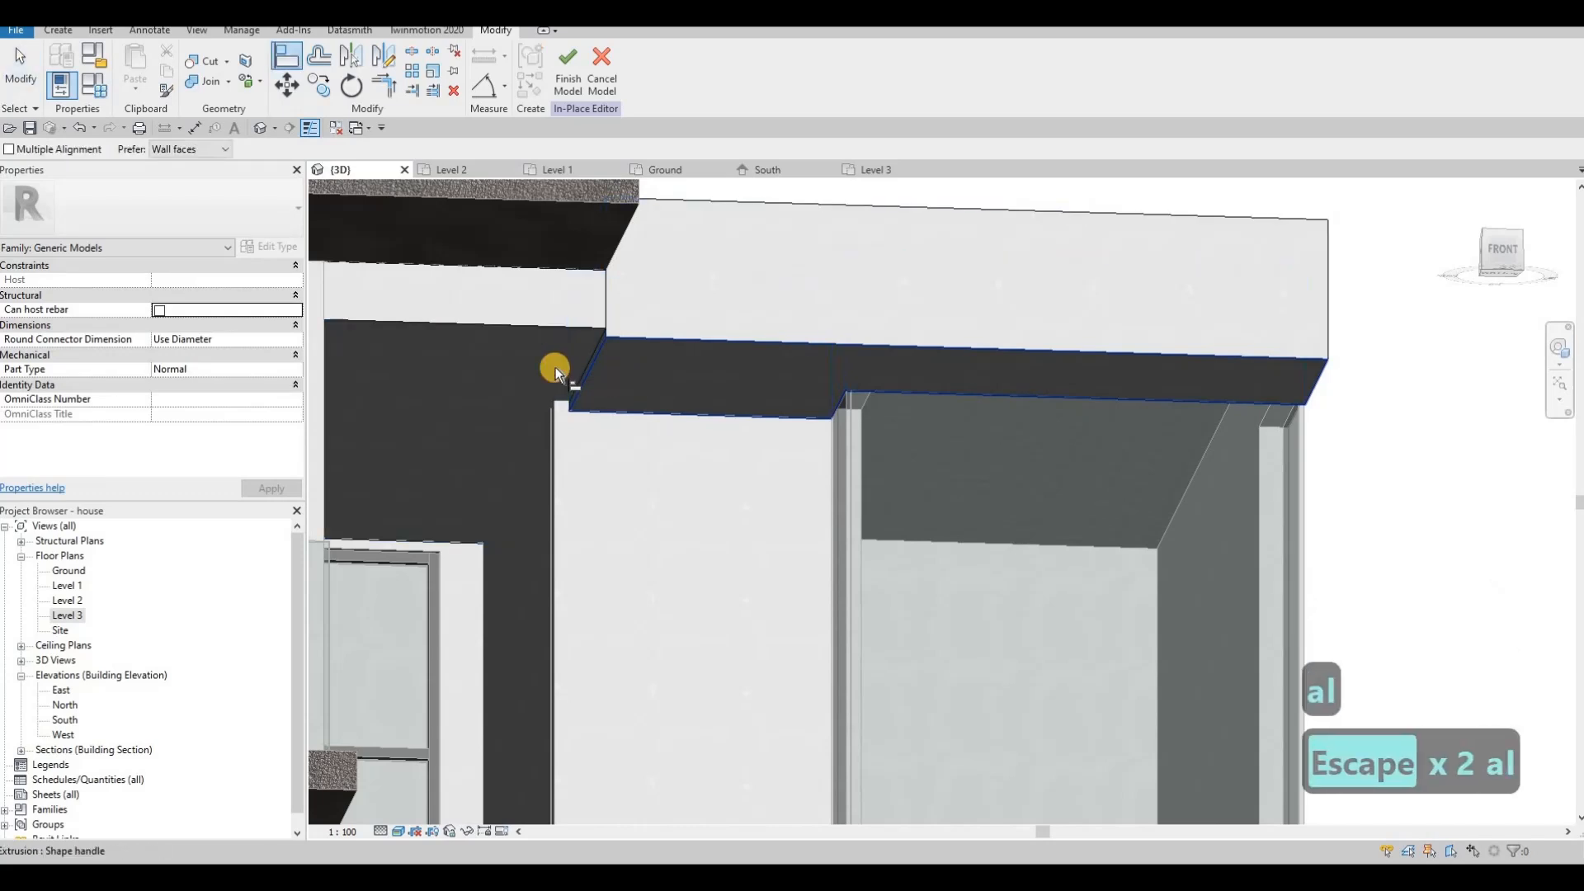
left_click(556, 368)
left_click(521, 327)
scroll(533, 332, "down", 3)
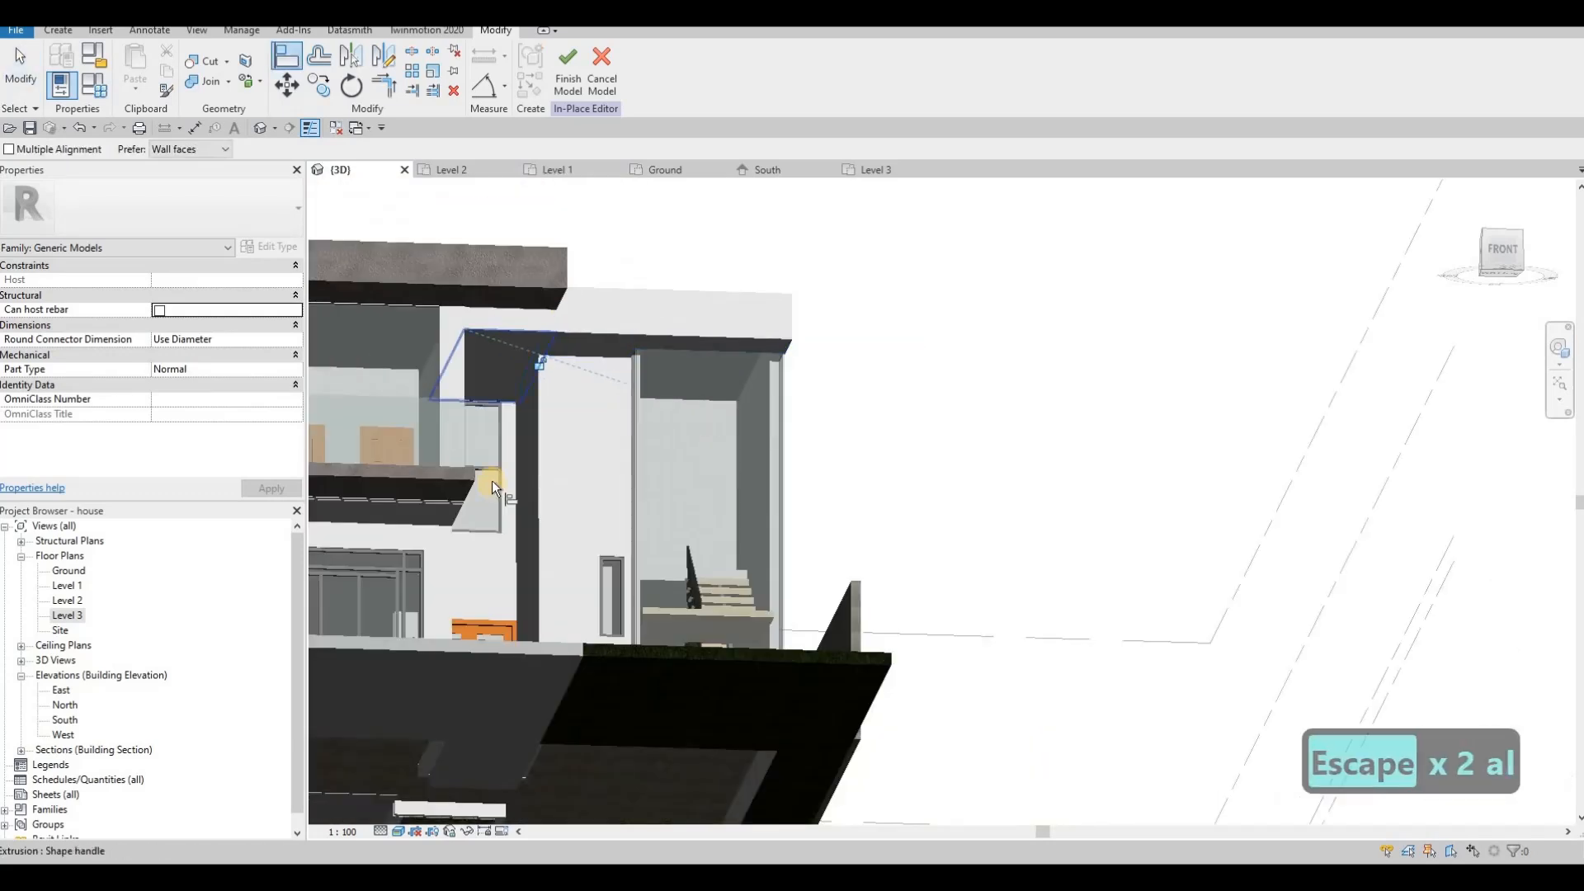
Examine the front facade from several angles to check how the canopy and new extrusion meet the walls.
middle_click_drag(492, 480, 422, 443, "shift")
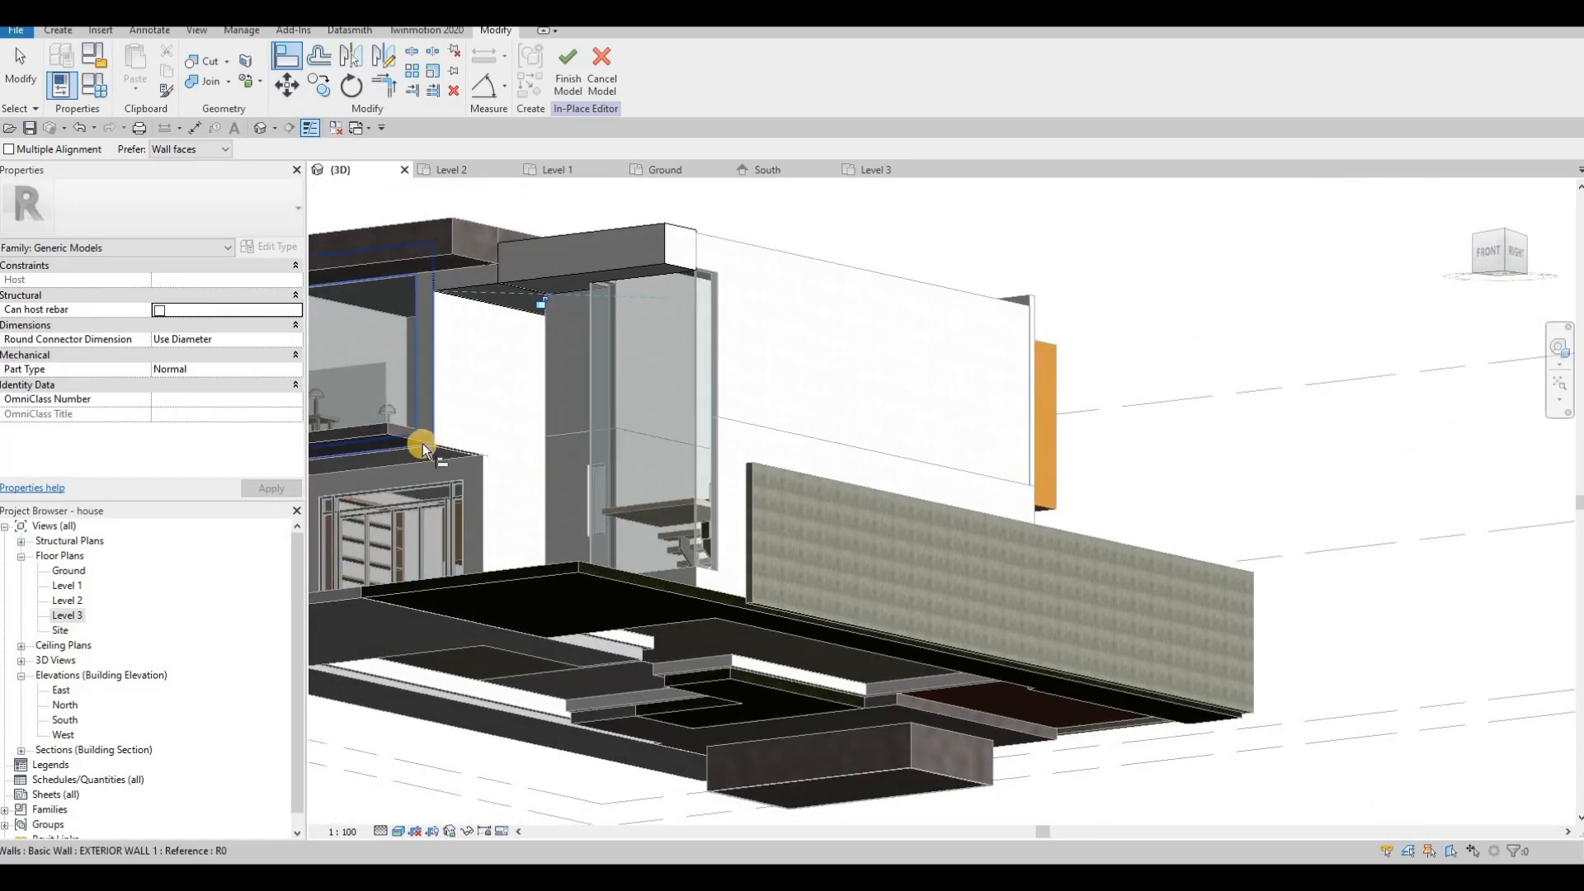
middle_click_drag(548, 545, 593, 430, "shift")
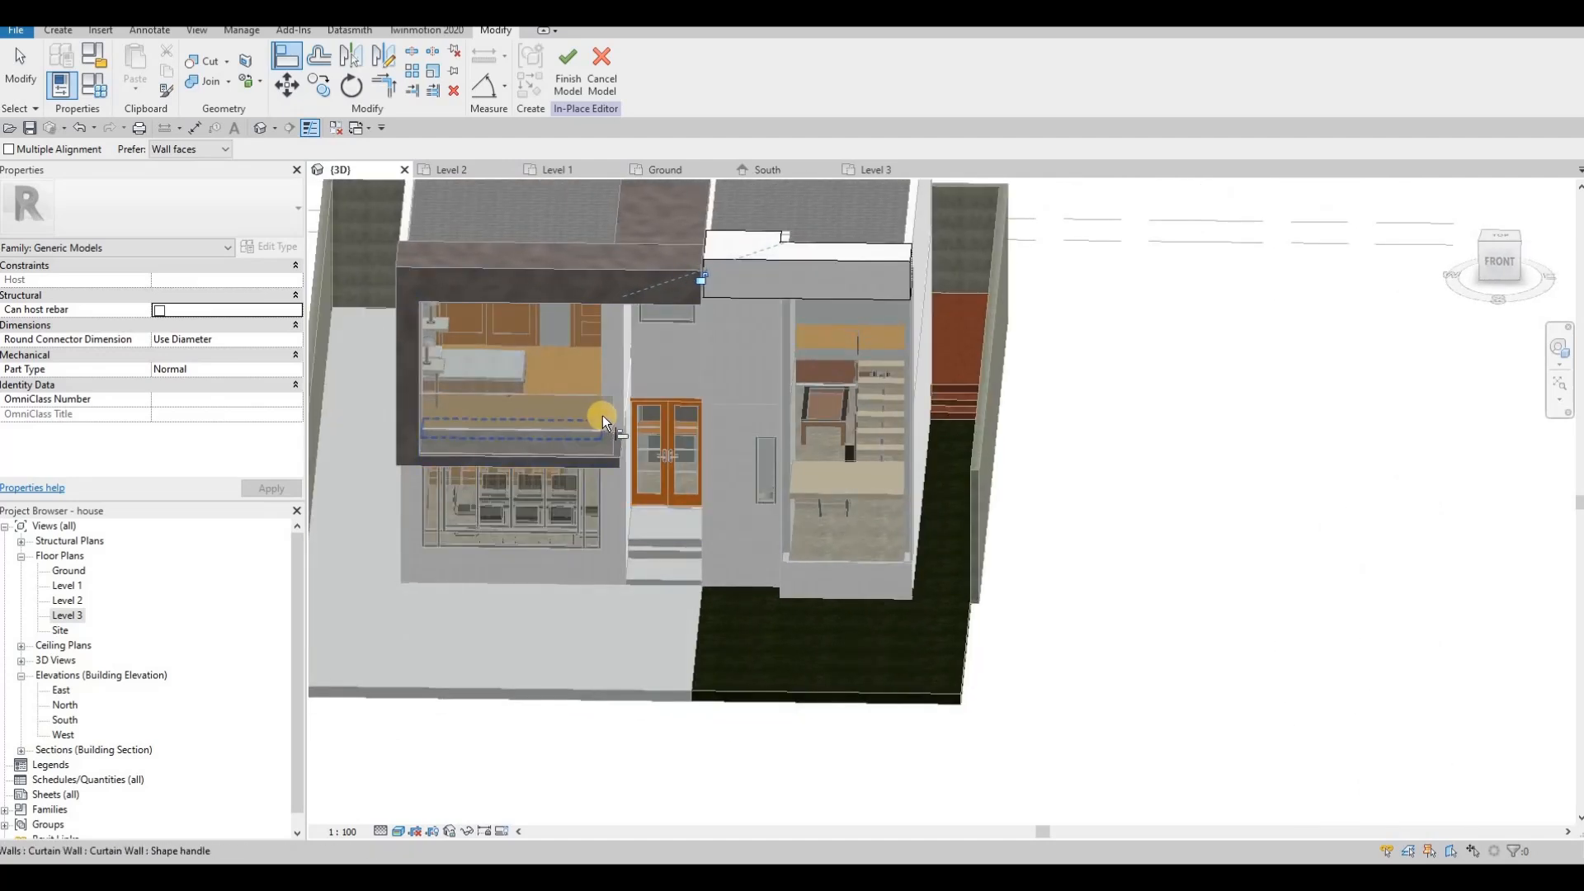
key("Escape")
key("Escape")
key("Escape")
key("Escape")
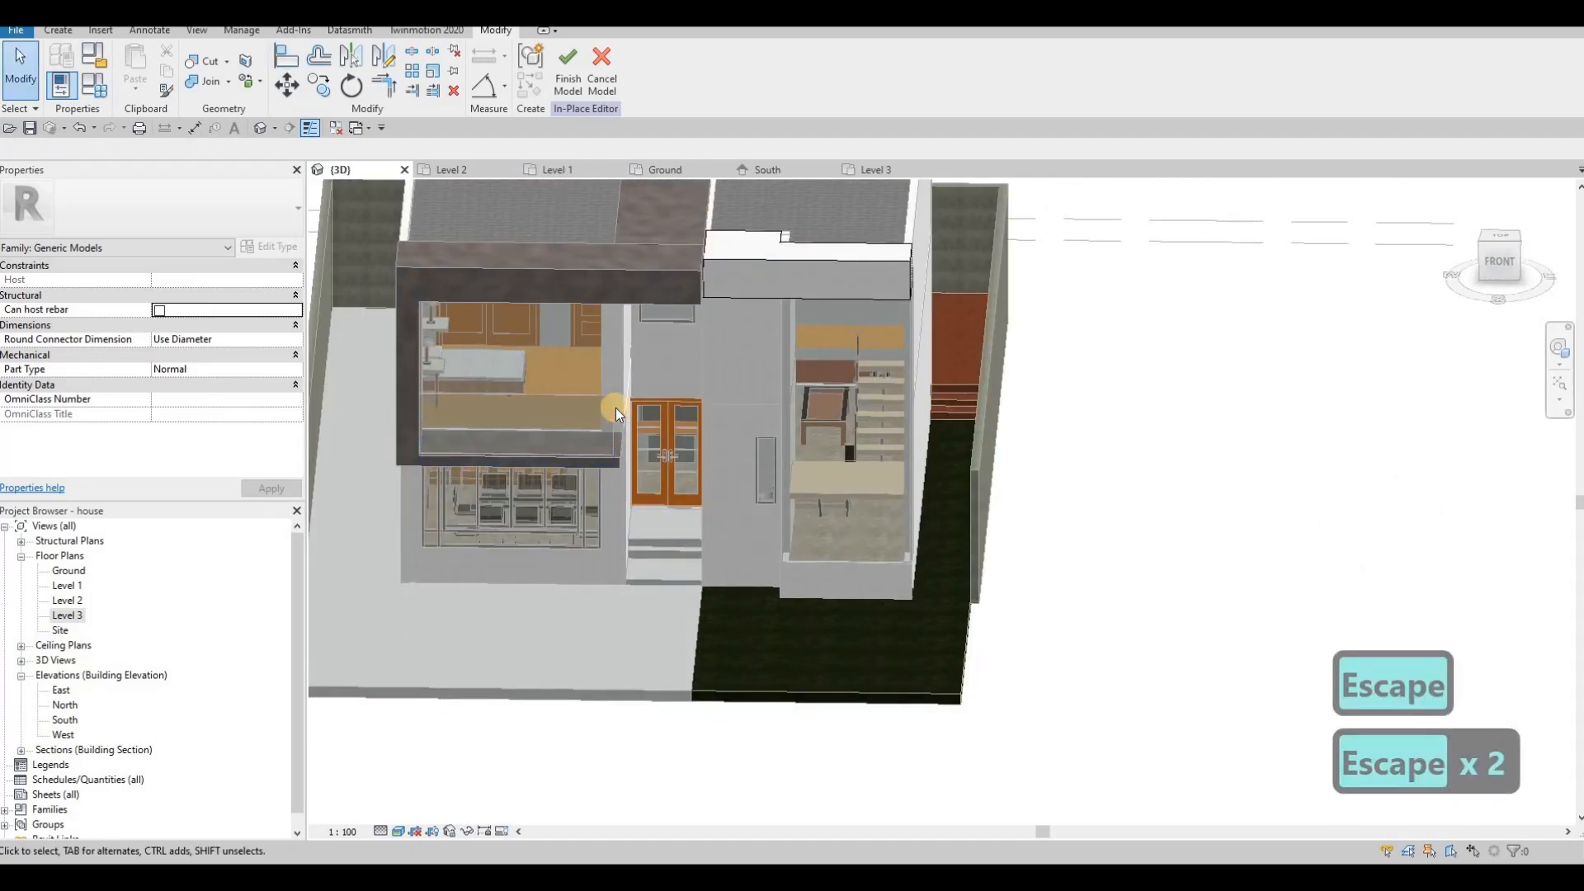
middle_click_drag(642, 295, 691, 325, "shift")
middle_click_drag(642, 388, 603, 425, "shift")
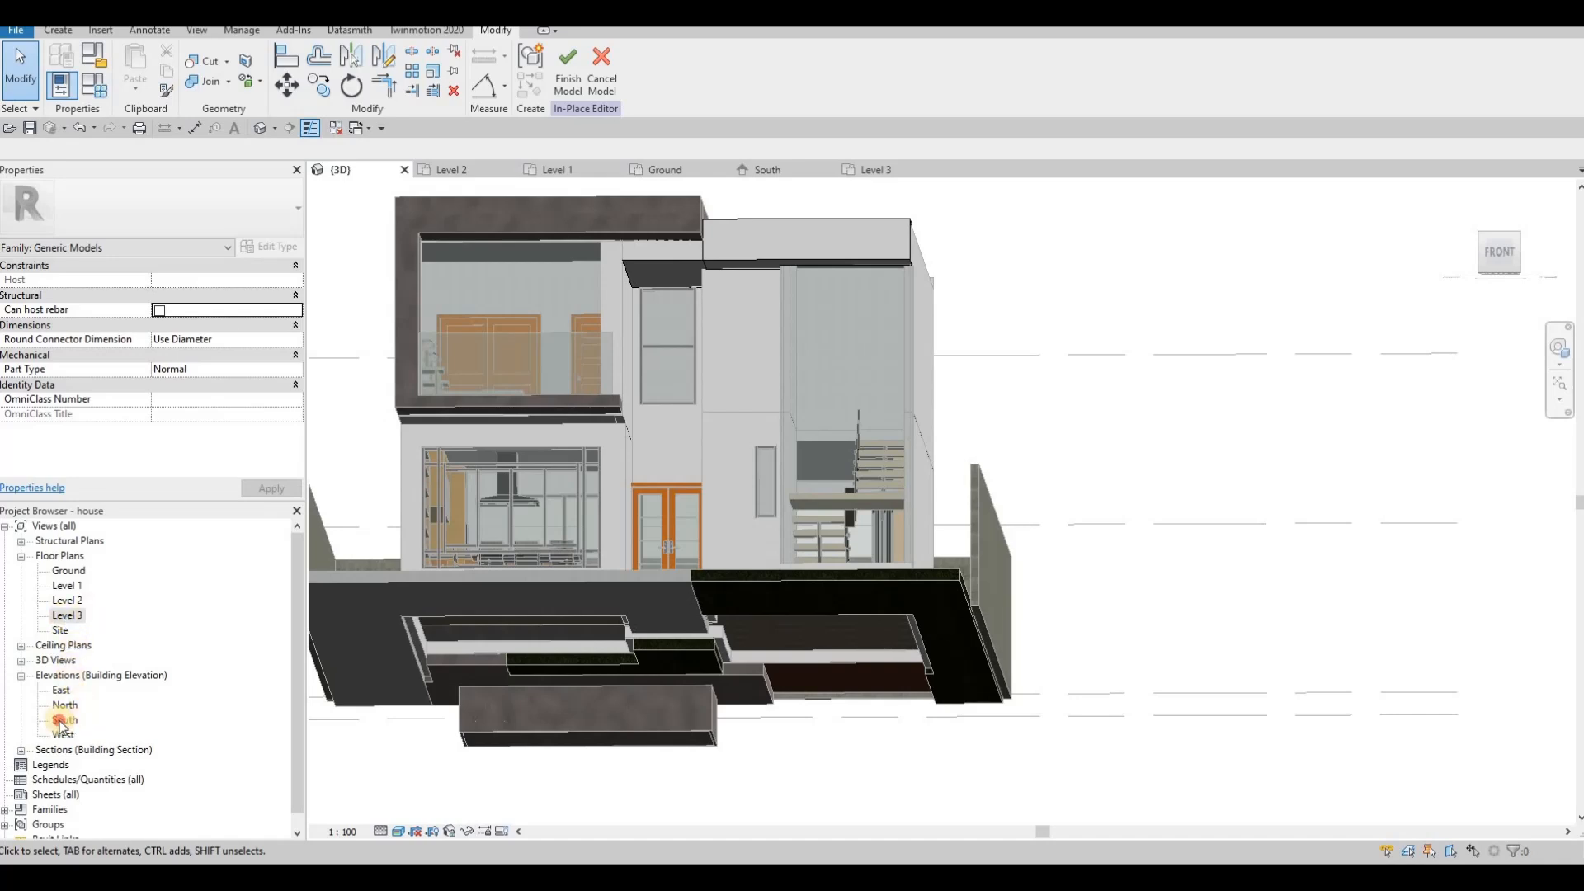
In the South elevation, extrude a rectangular pier about 379 mm wide beside the entrance door, from ground to the balcony frame's underside, 50 mm deep.
middle_click_drag(631, 383, 623, 313)
scroll(622, 313, "down", 4)
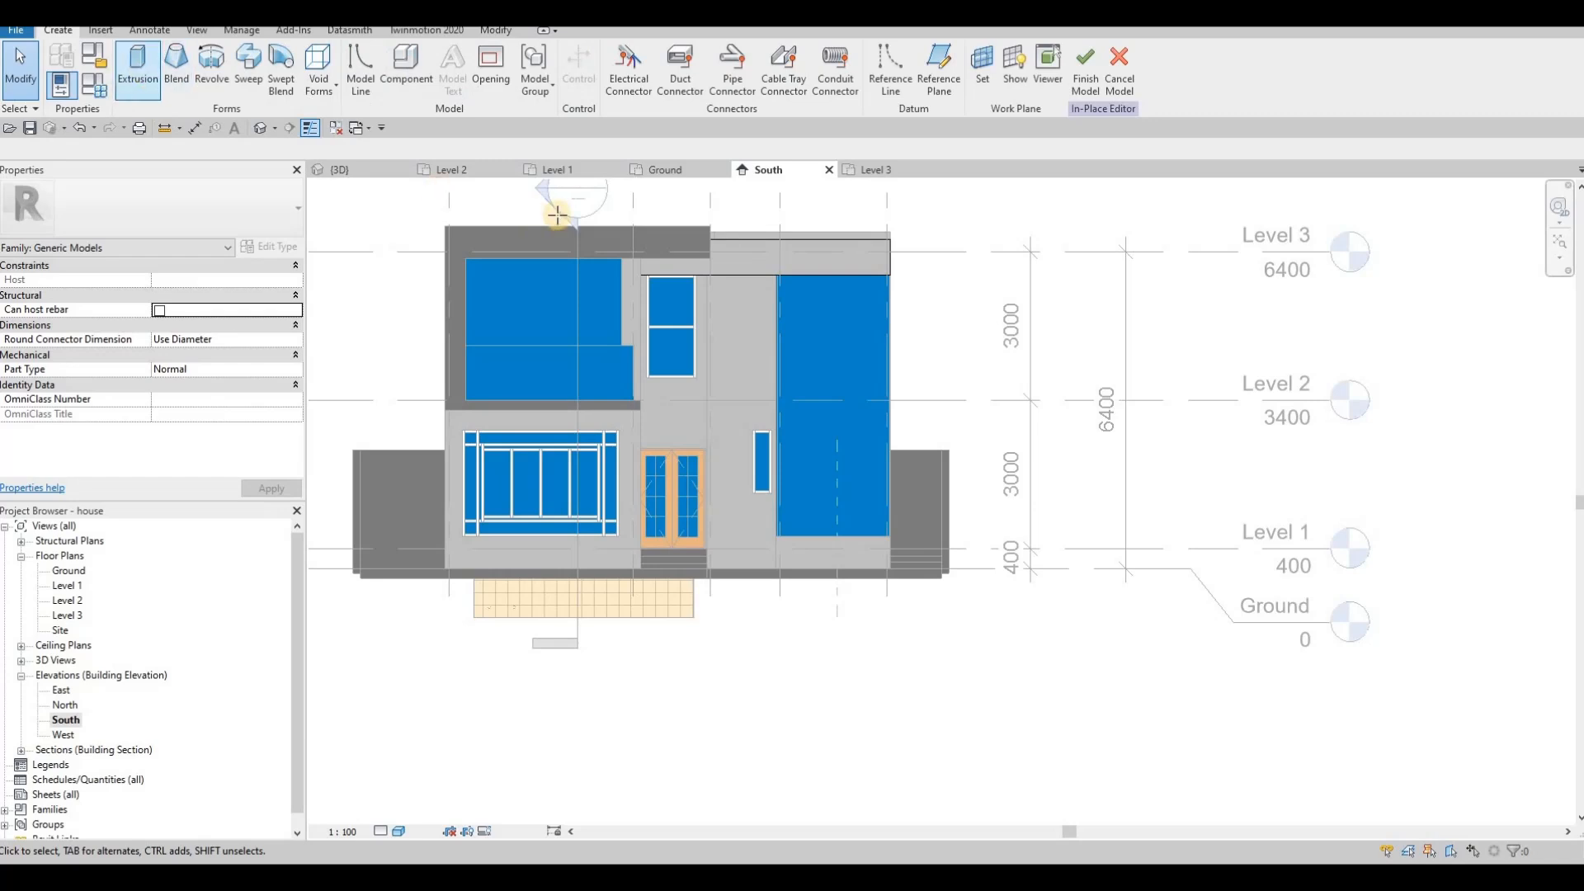
left_click(138, 66)
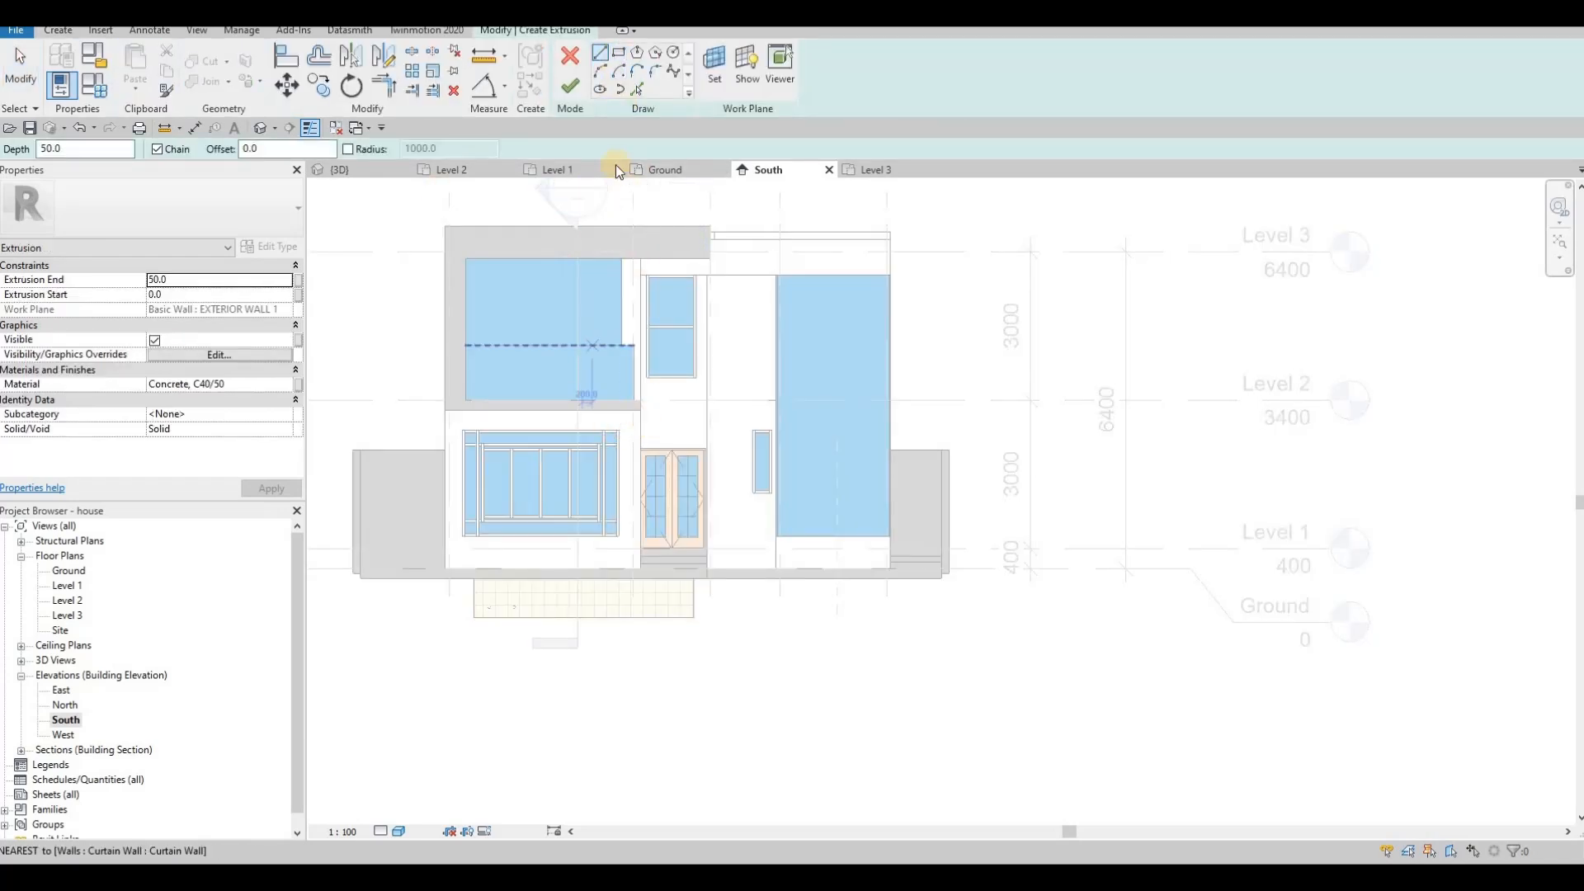
scroll(607, 427, "up", 3)
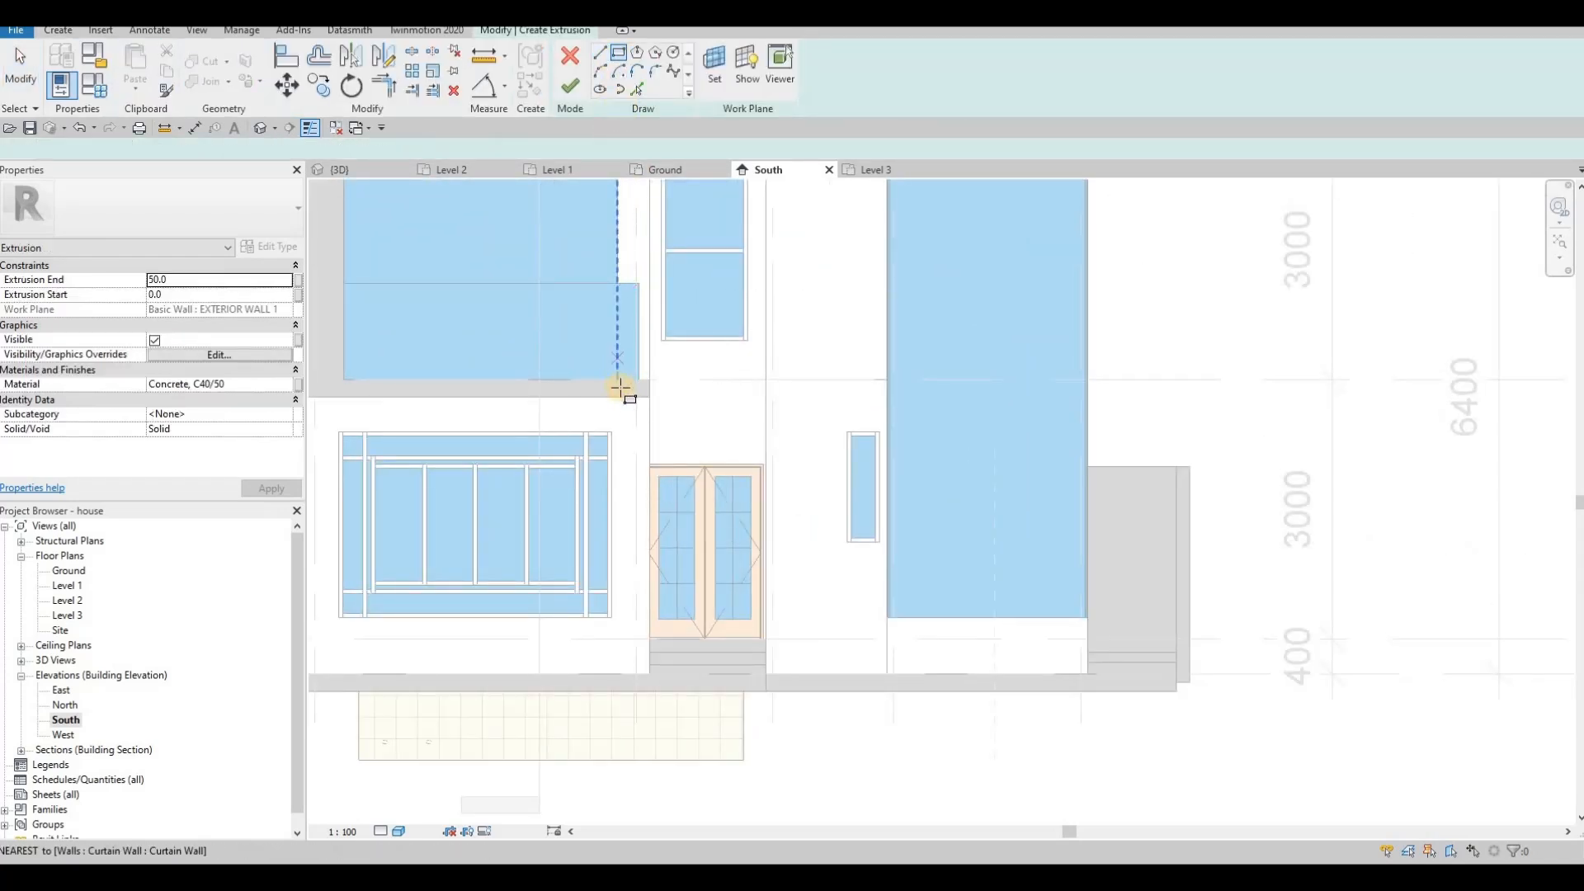
left_click(652, 673)
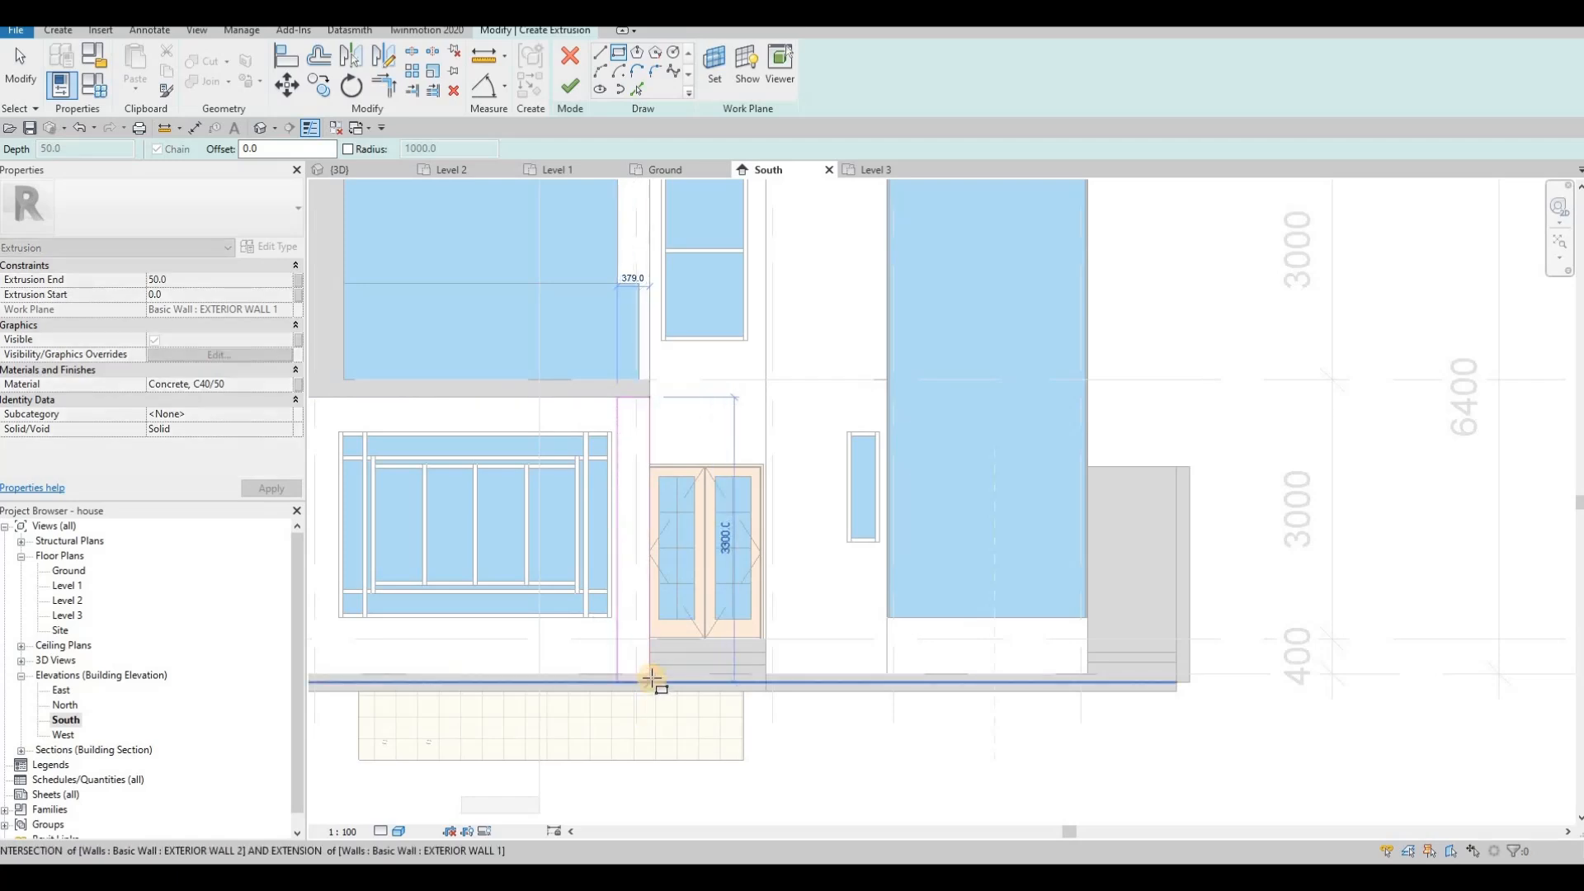
left_click(606, 292)
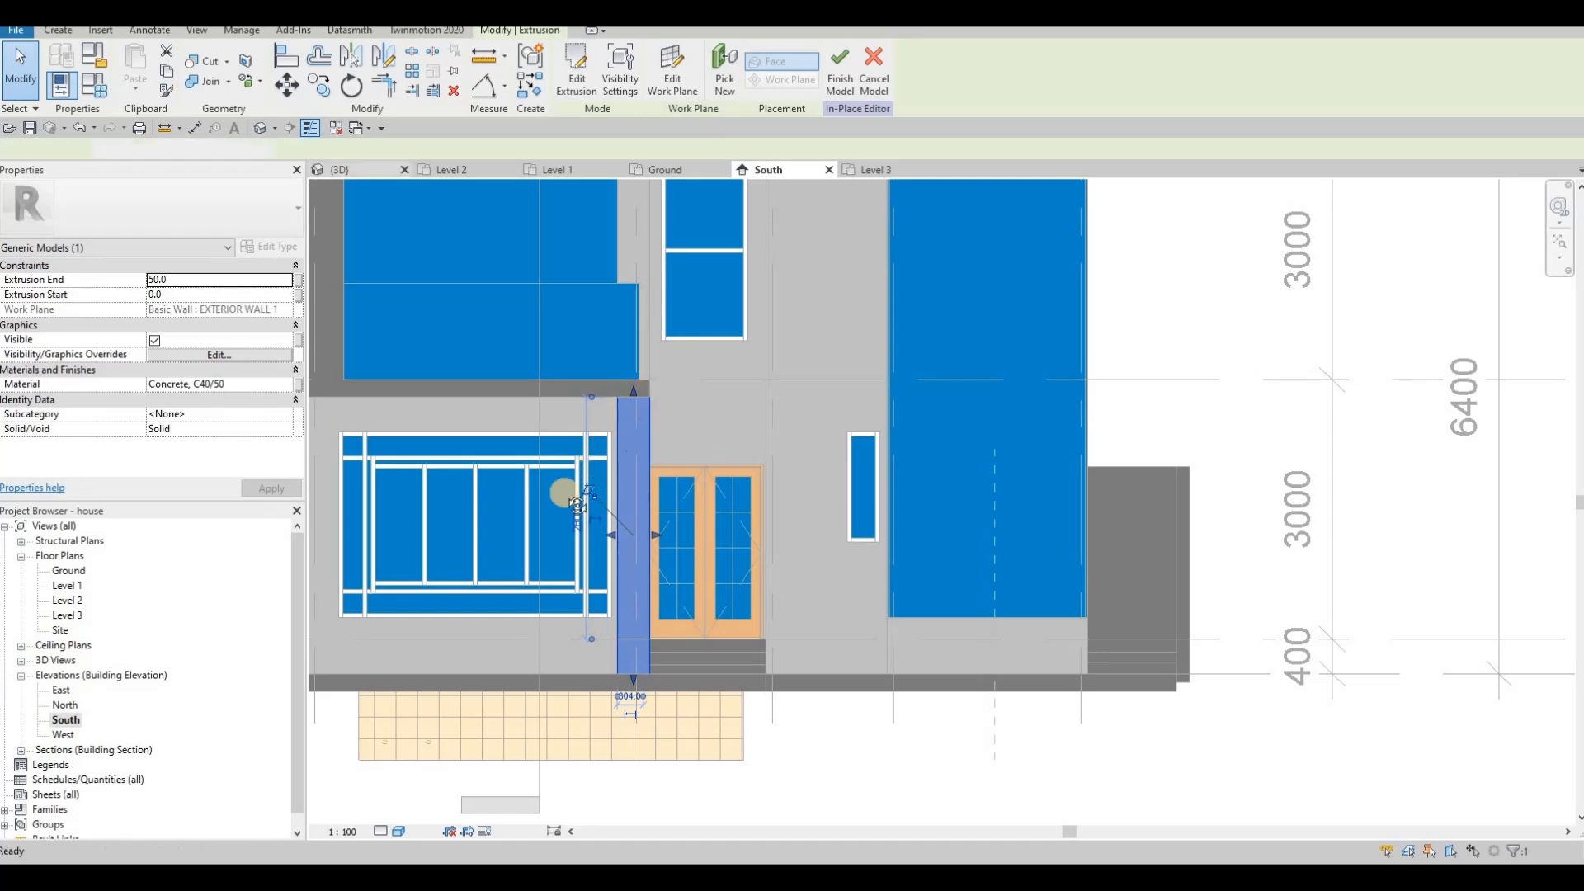
Stretch the pier extrusion forward to a depth of about 1425 mm and align its front face with the upper storey's front wall.
mouse_move(594, 531)
middle_mouse_down("shift")
mouse_move(604, 518)
mouse_move(580, 527)
middle_mouse_up("shift")
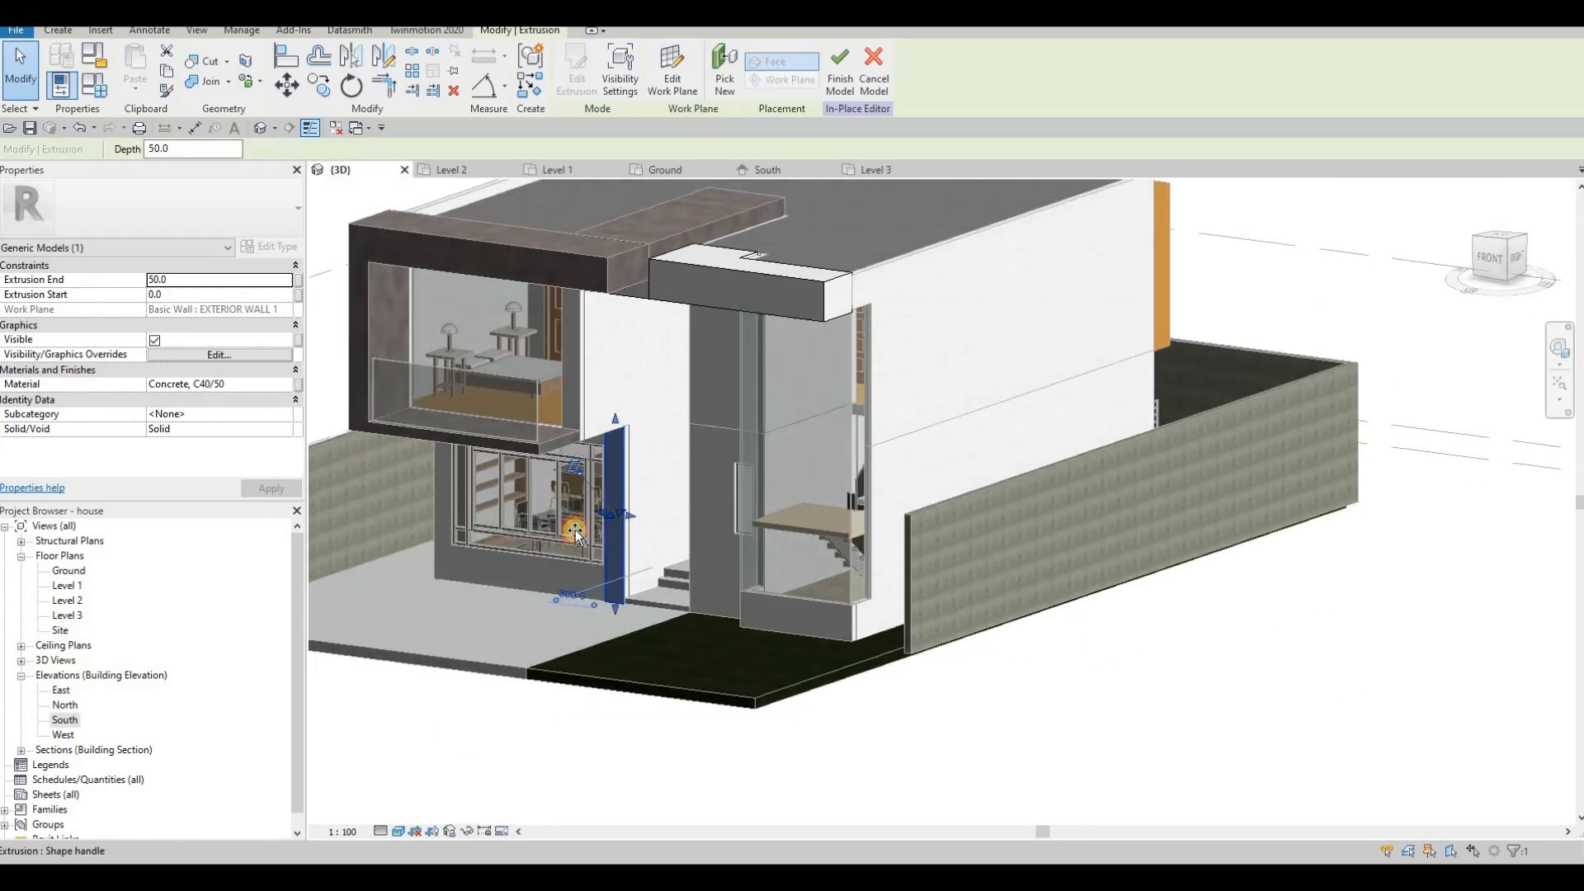
left_click_drag(575, 534, 592, 498)
key("l")
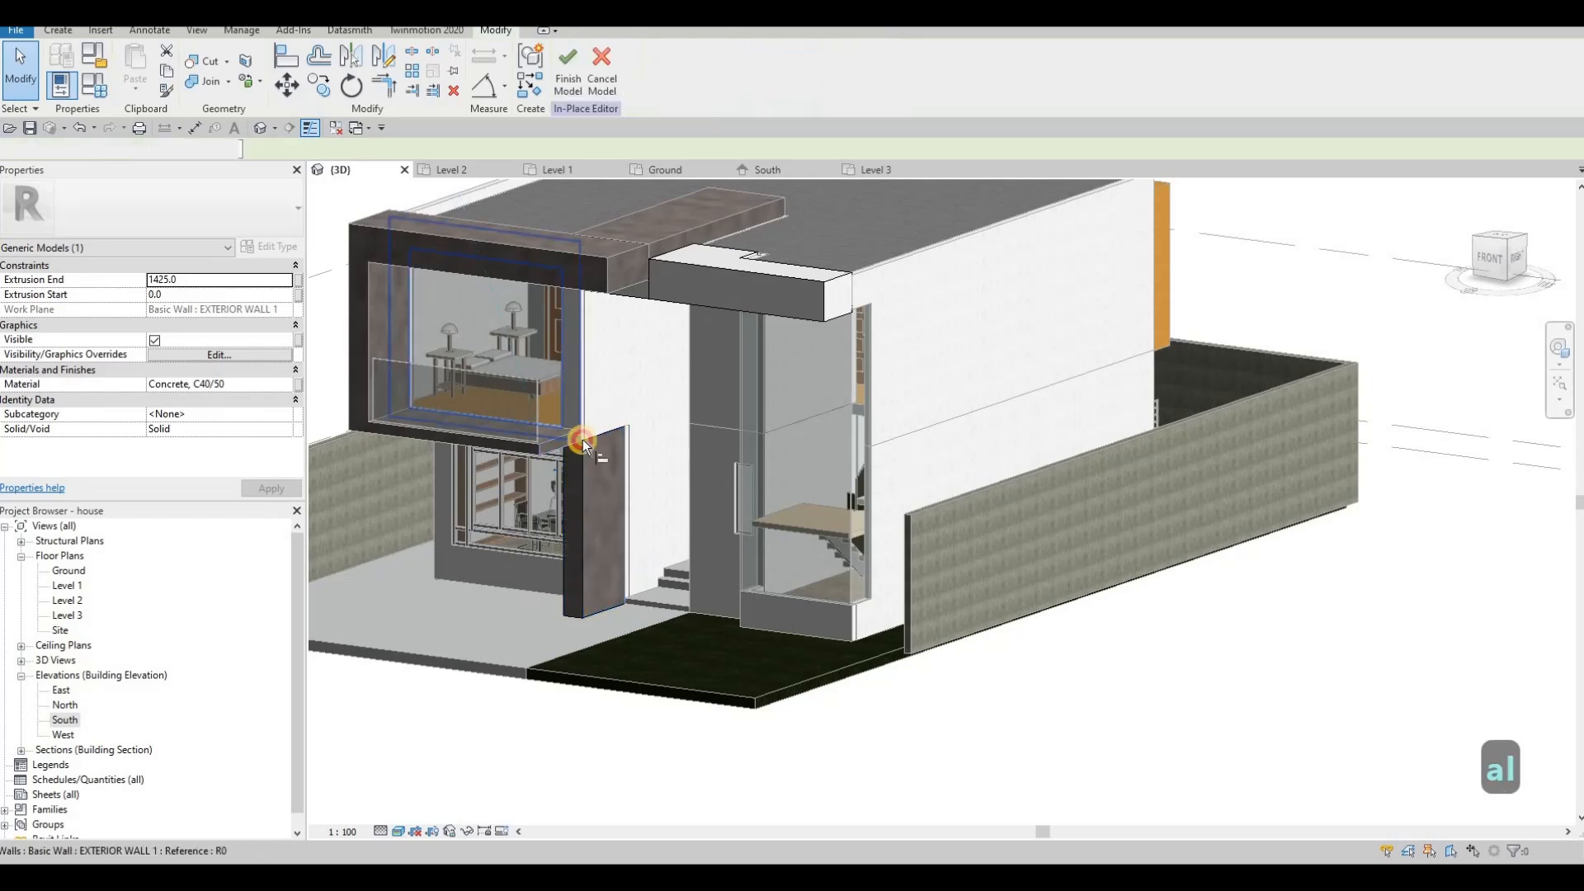
key("Escape")
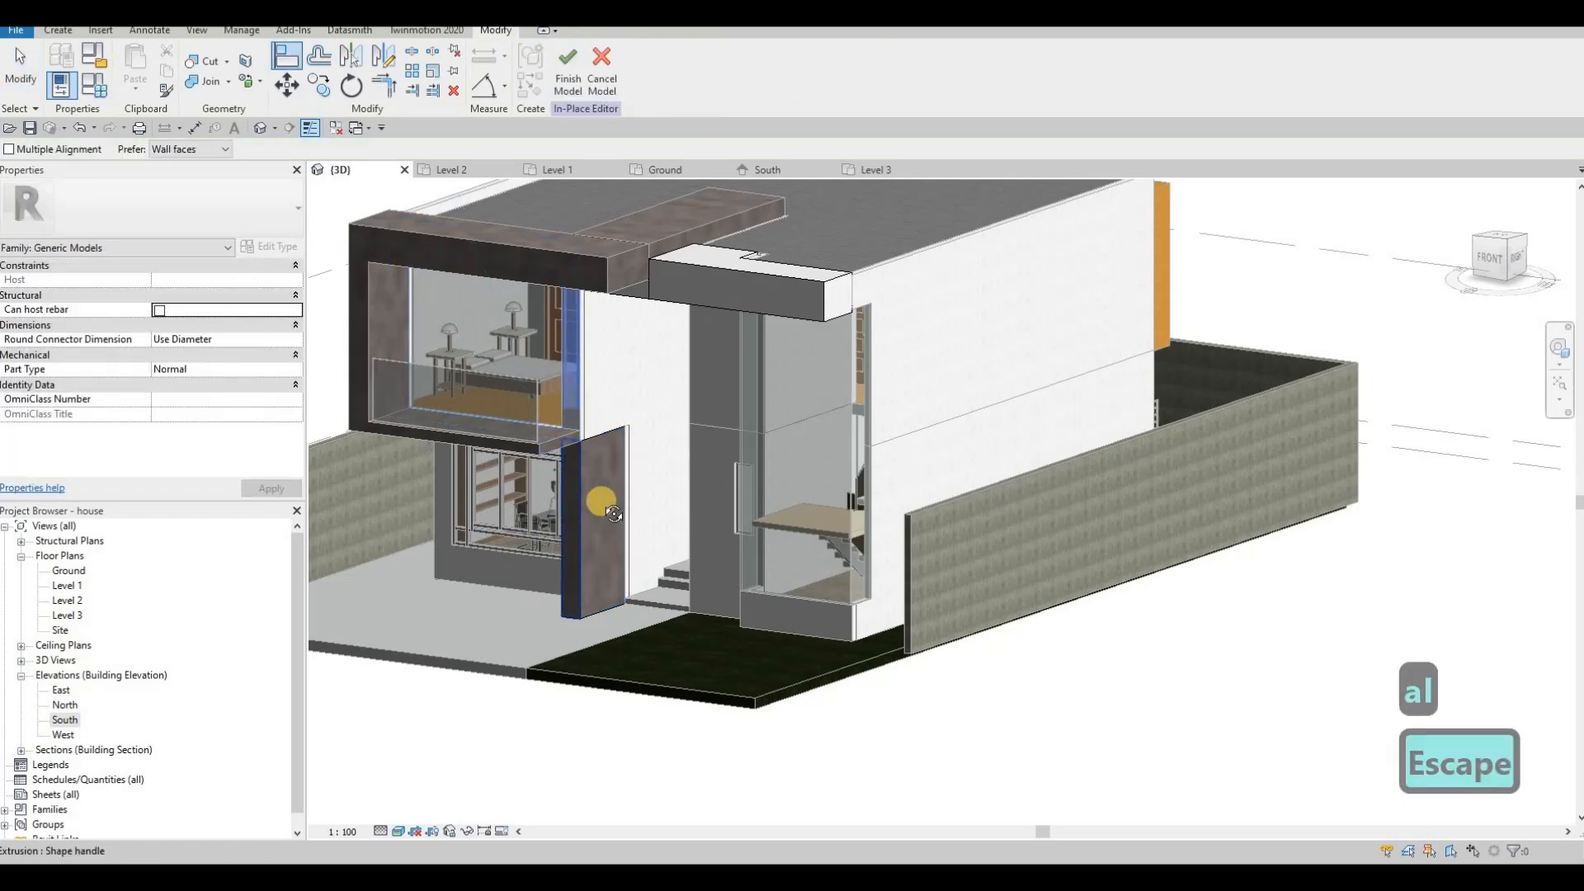
middle_click_drag(628, 467, 608, 480, "shift")
key("Escape")
Set the pier extrusion's material to Gypsum Wall Board and finish the in-place model.
left_click(608, 480)
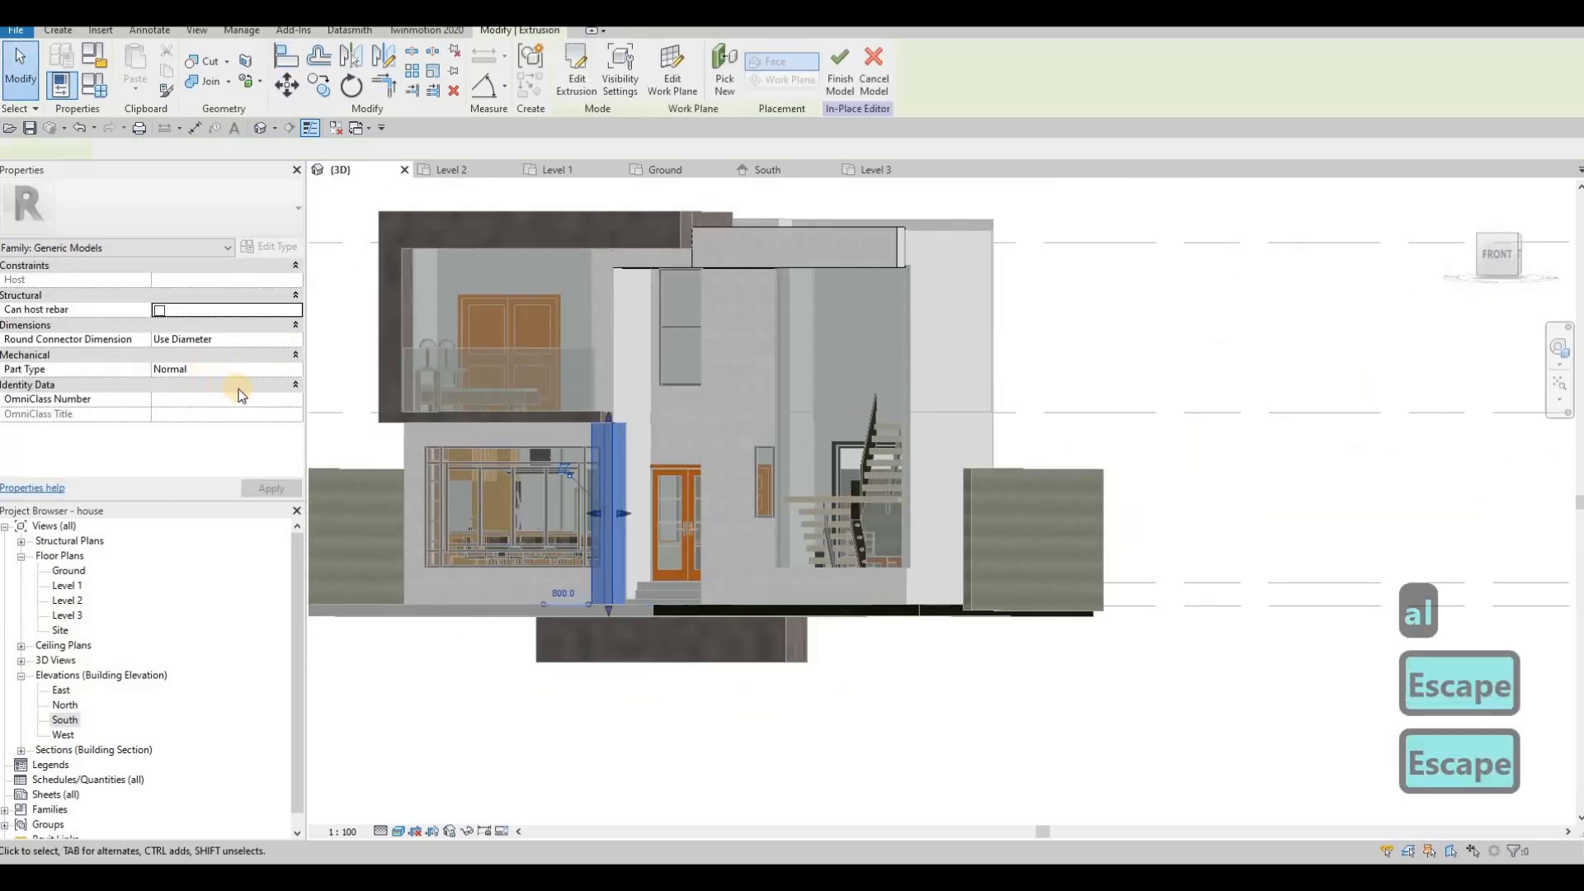
left_click(248, 386)
type("Gypsum Wall Board")
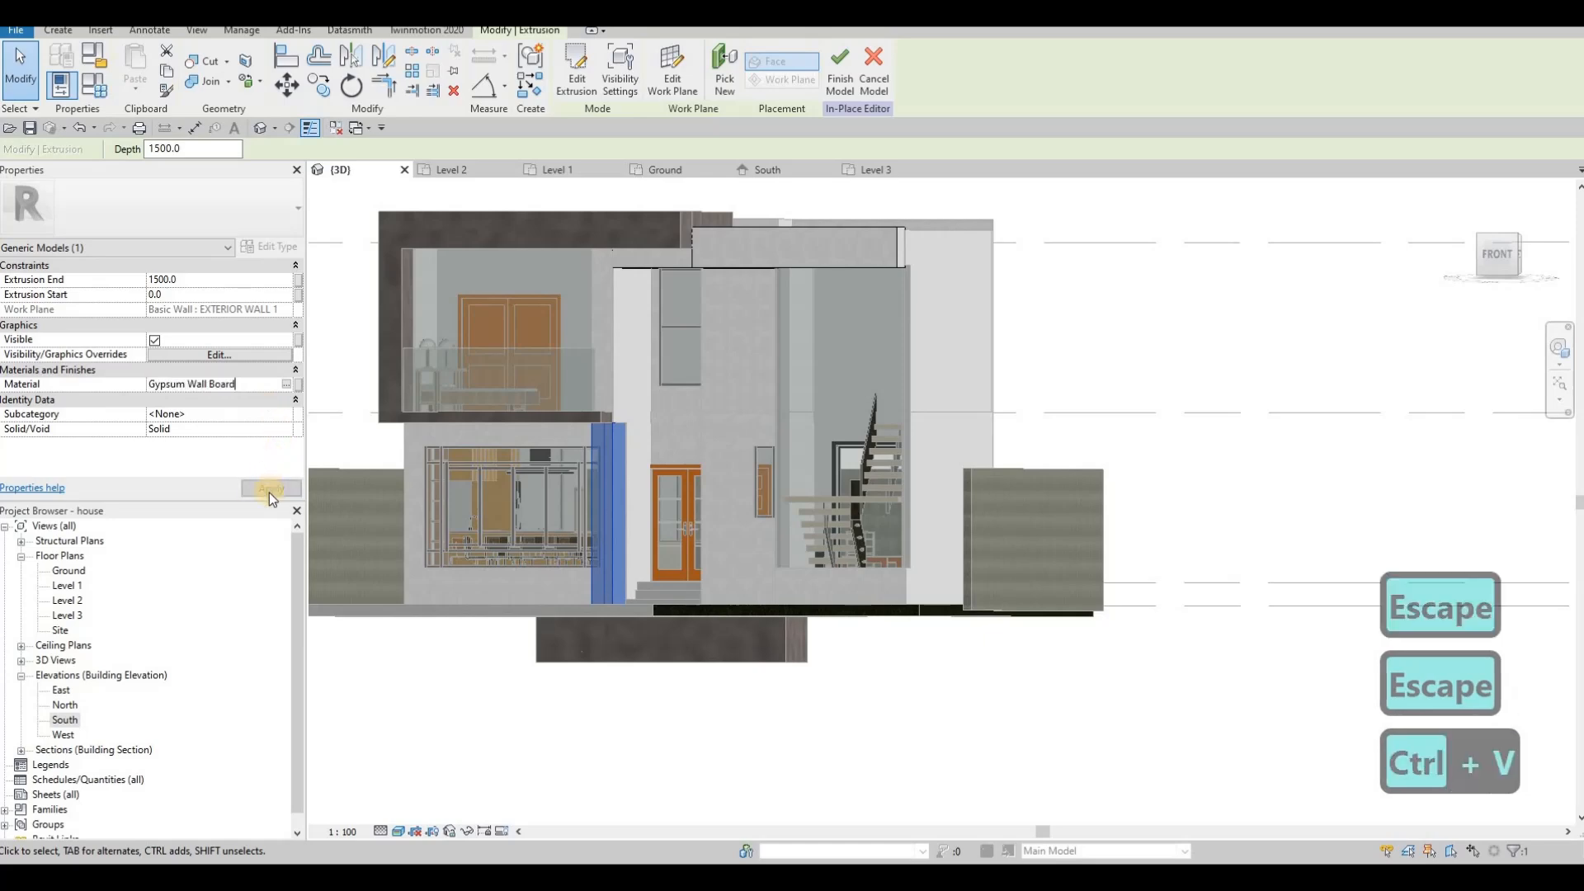
key("Escape")
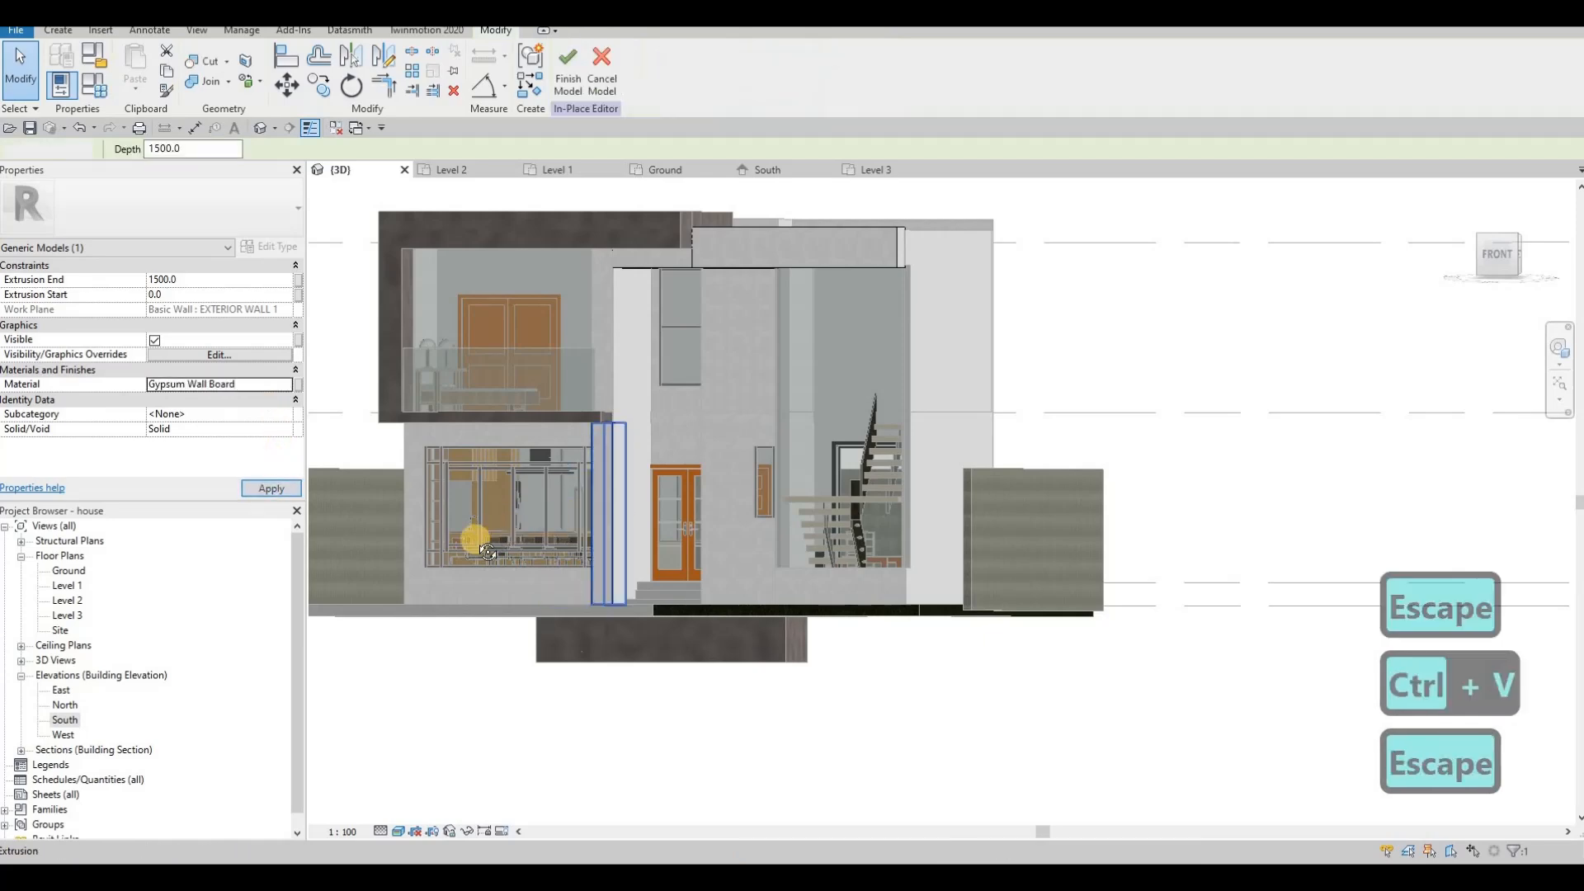
middle_click_drag(580, 600, 636, 443, "shift")
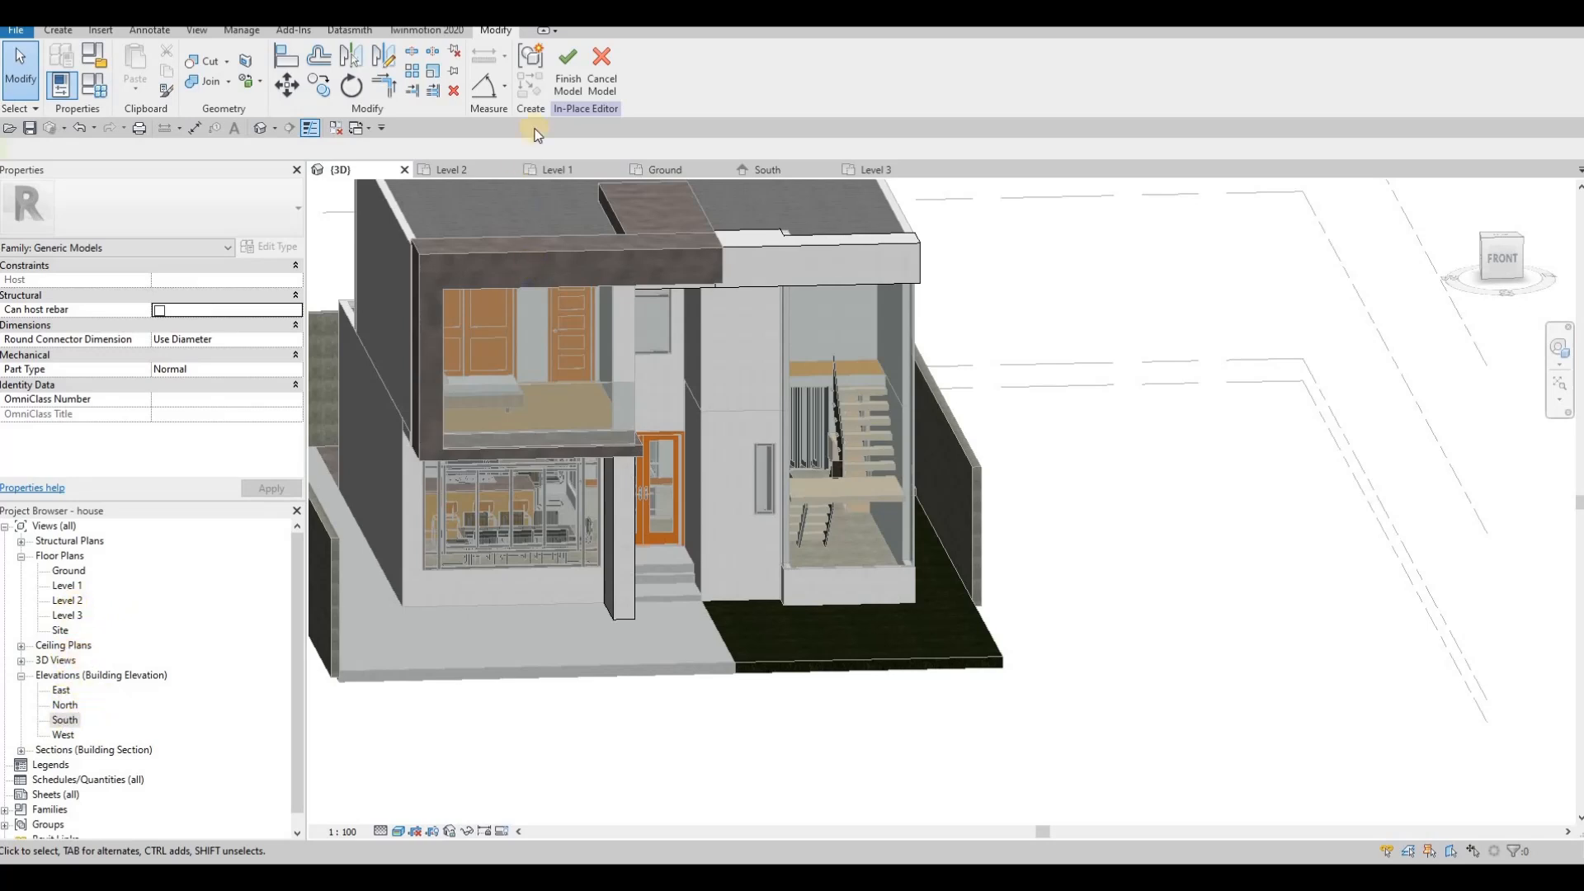
In the South elevation, pull the balcony frame's lower end back from the entrance side toward the pier's window-side edge.
left_click(59, 725)
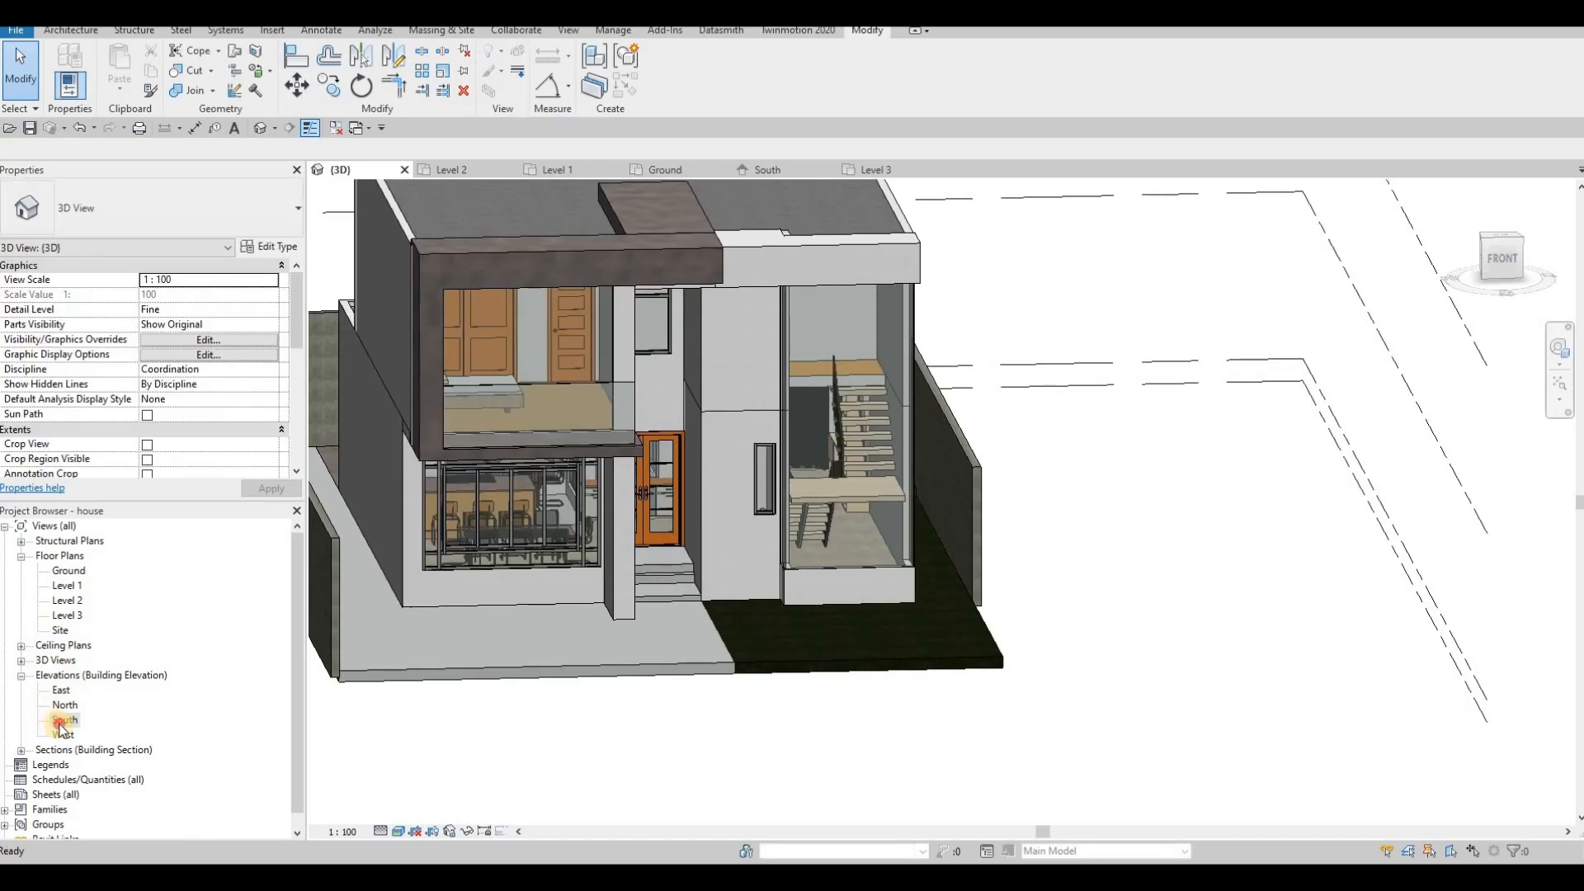
double_click(60, 724)
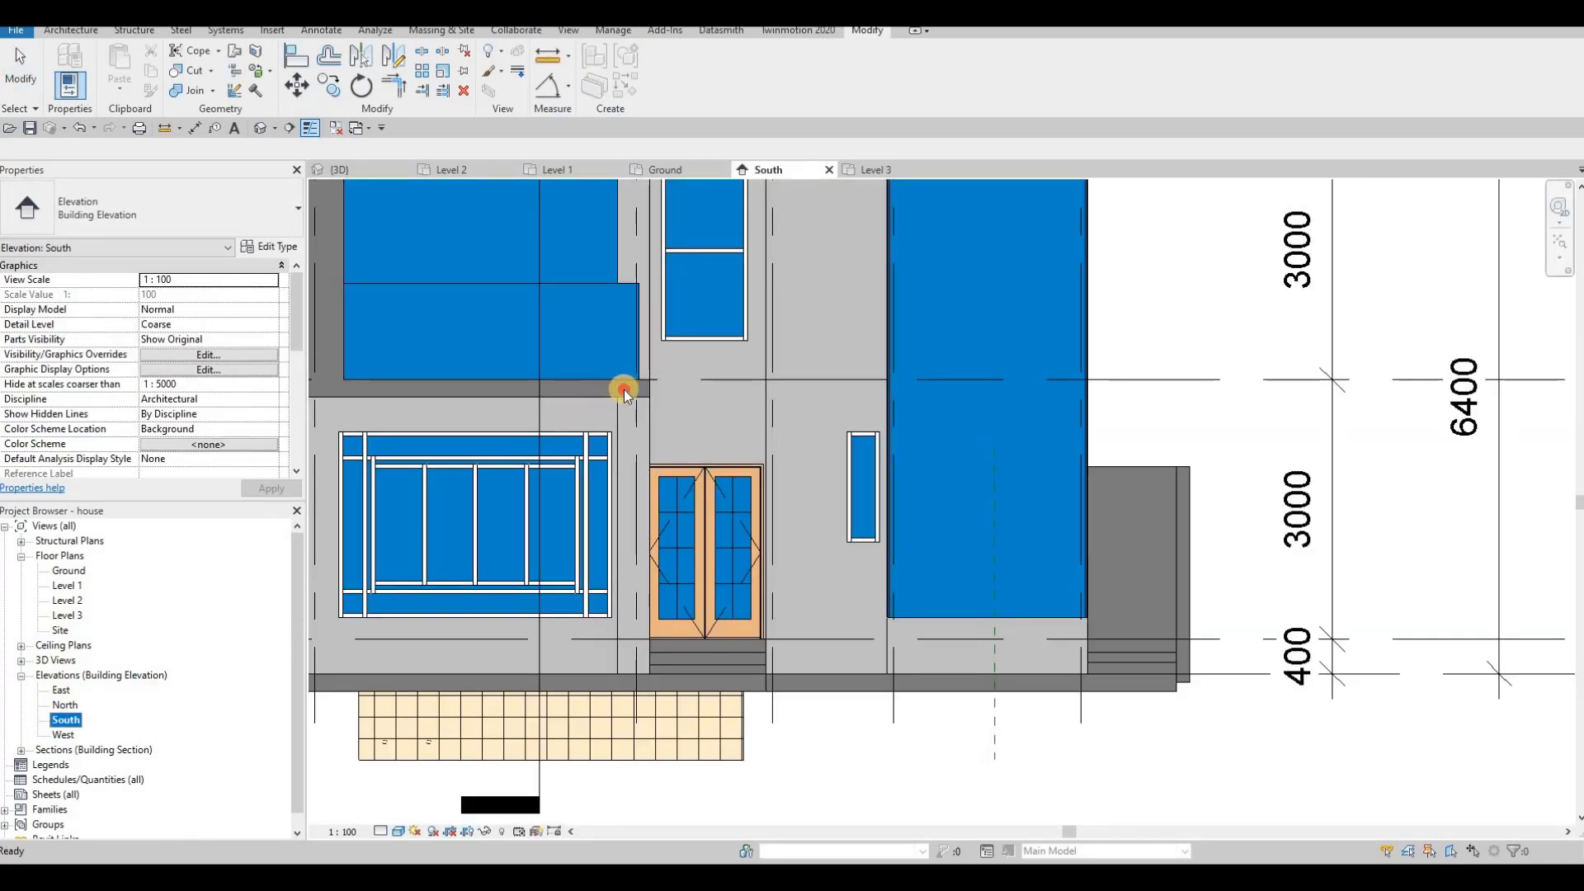
key("Escape")
left_click(650, 387)
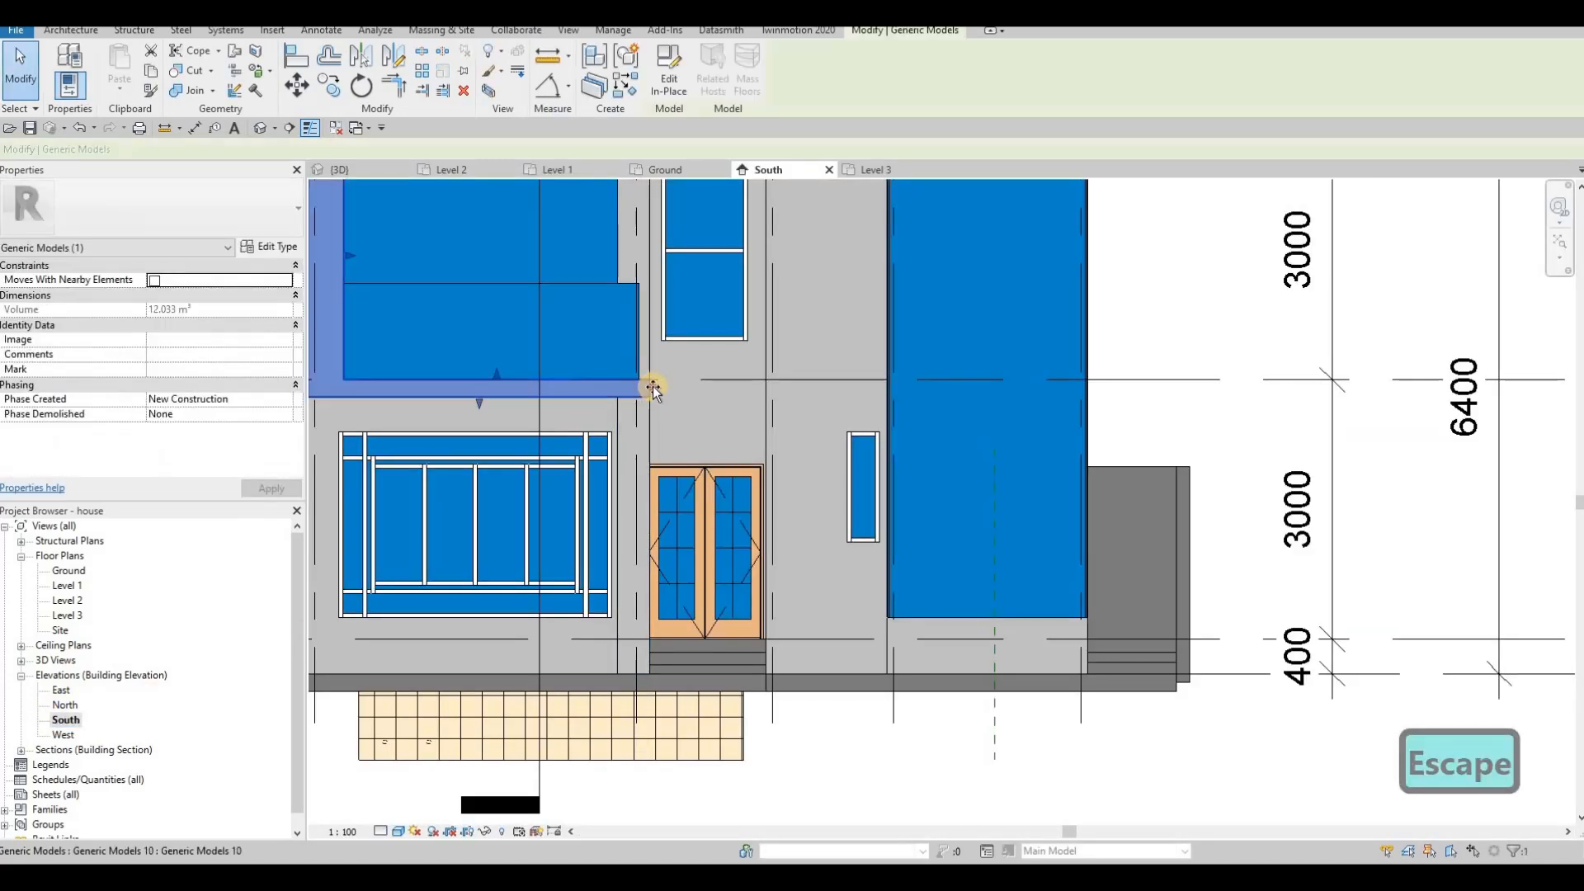
mouse_move(622, 385)
left_mouse_down()
mouse_move(616, 405)
mouse_move(635, 390)
left_mouse_up()
scroll(621, 392, "up", 3)
key("Escape")
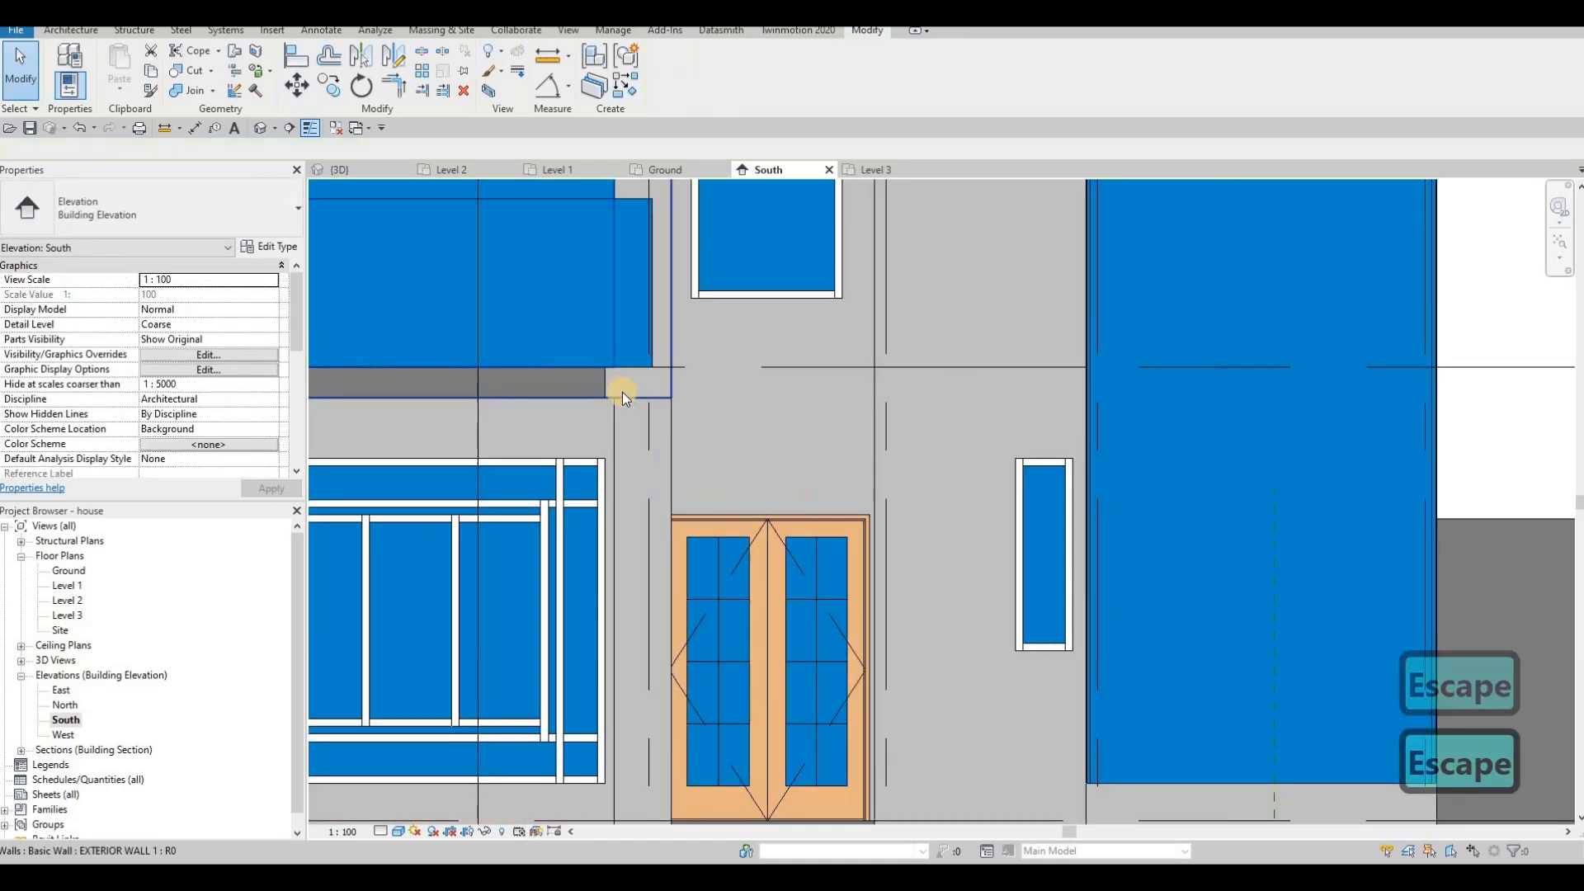
Align the end of the balcony frame's lower band with the pier's edge beside the ground-floor window.
key("a")
key("l")
left_click(606, 384)
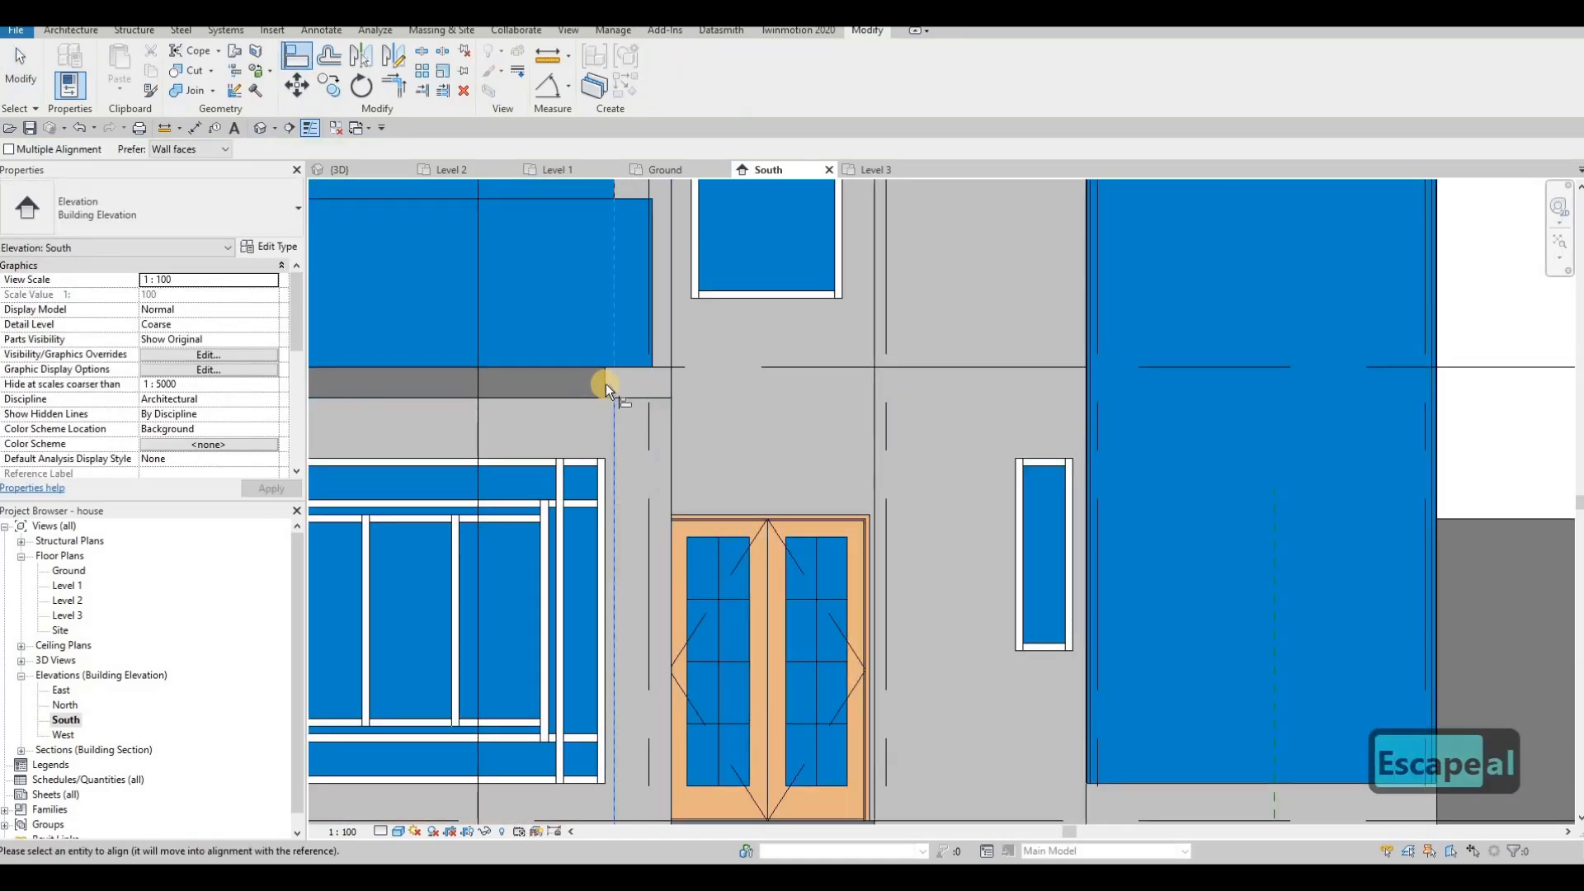
left_click(607, 383)
middle_click_drag(643, 265, 719, 384)
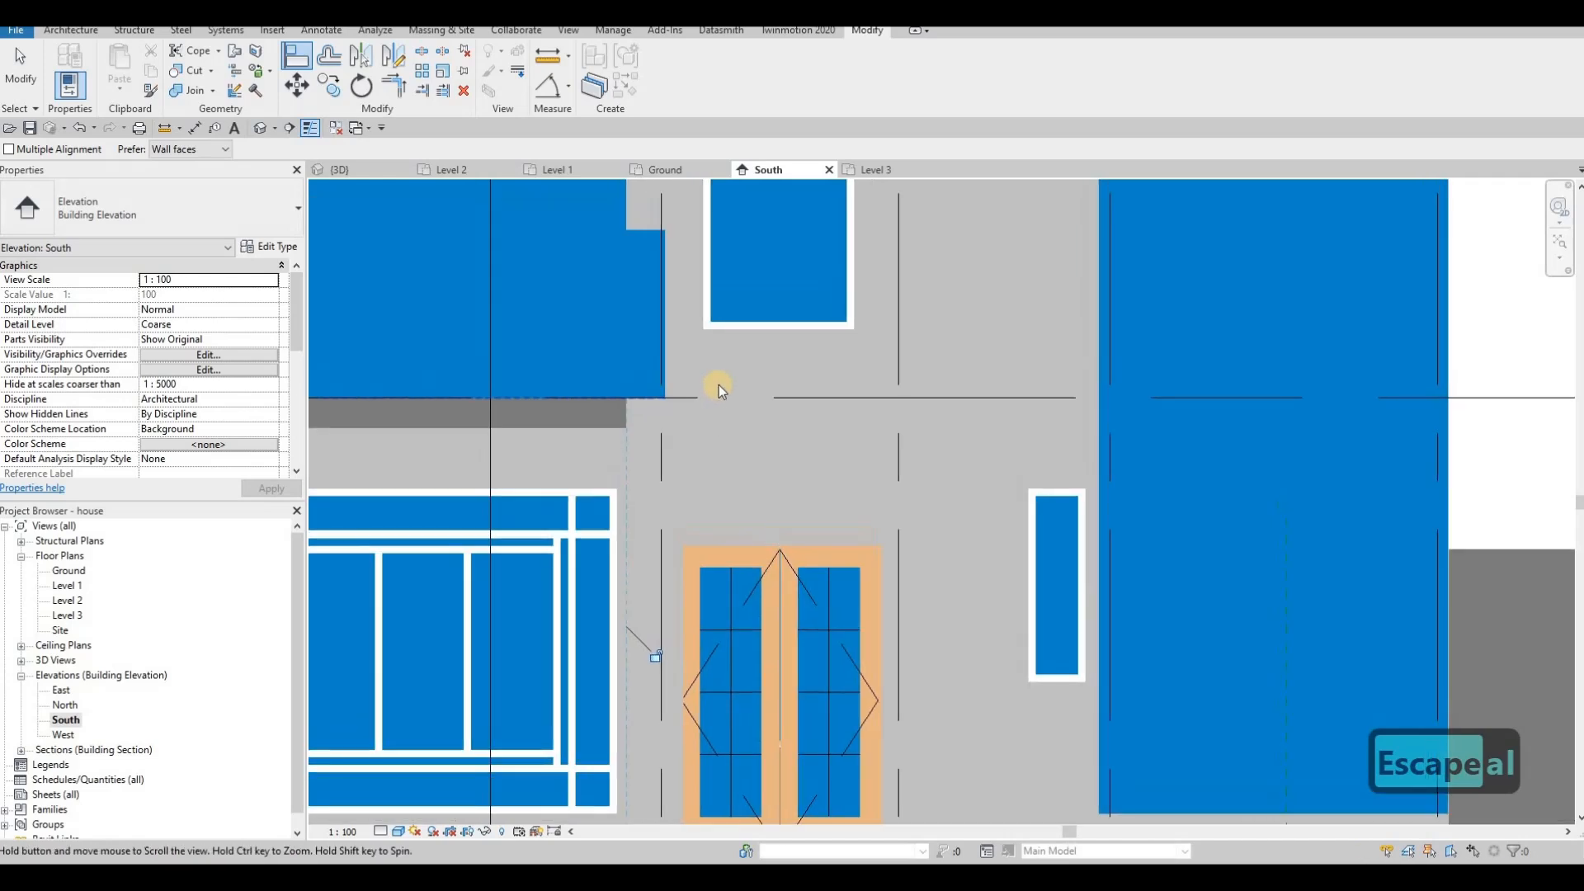
key("Escape")
key("Escape")
Shorten the balcony's front glass railing so its entrance-side end stops at the edge of the upper window opening.
left_click(698, 404)
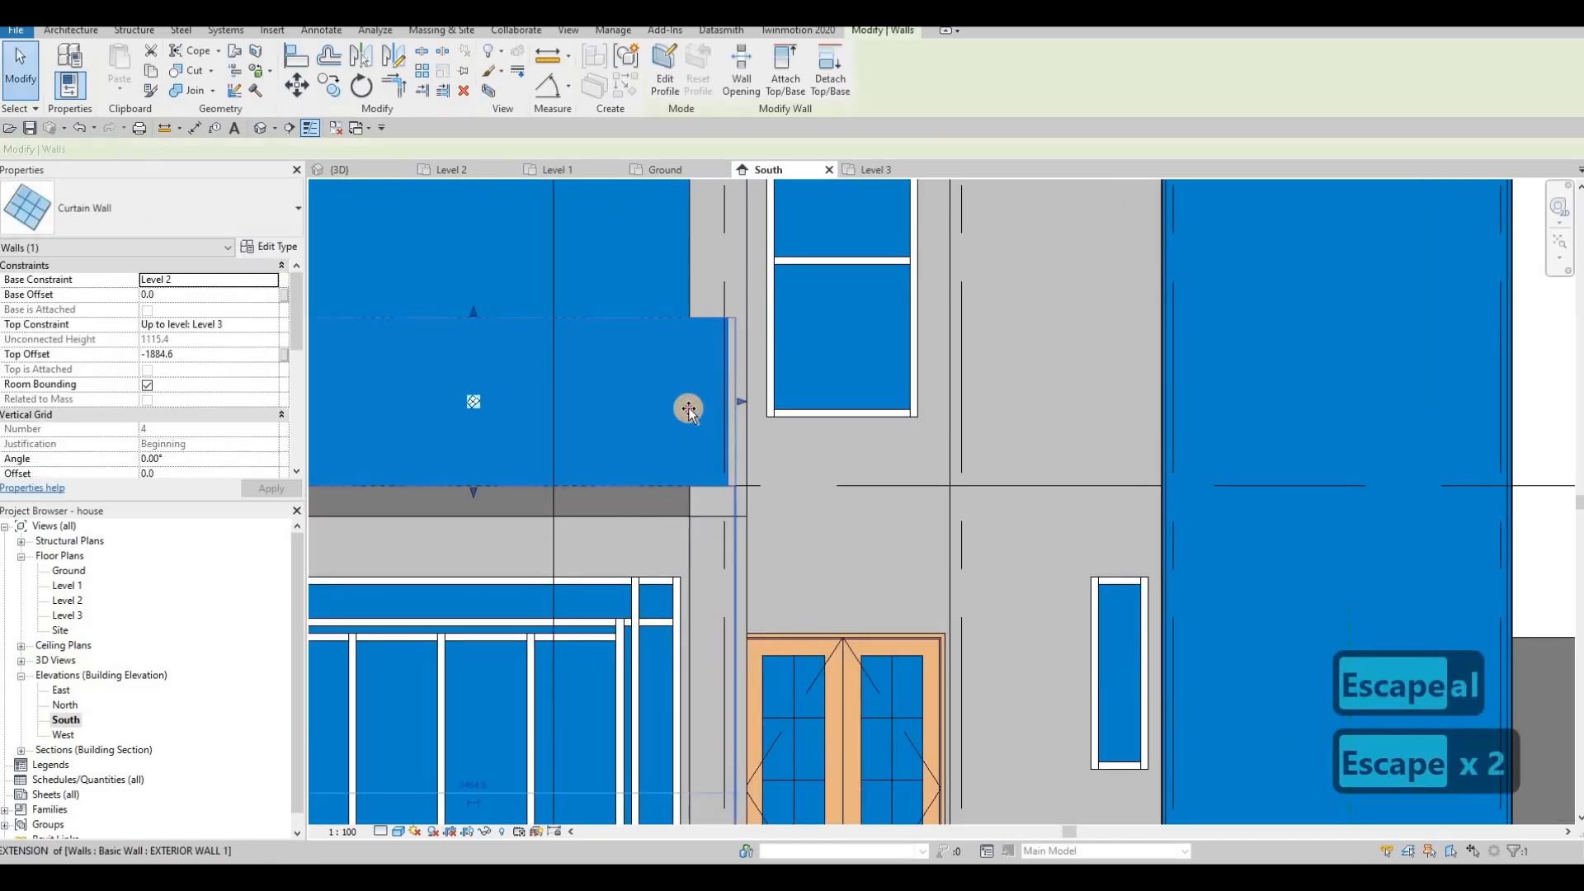
key("Escape")
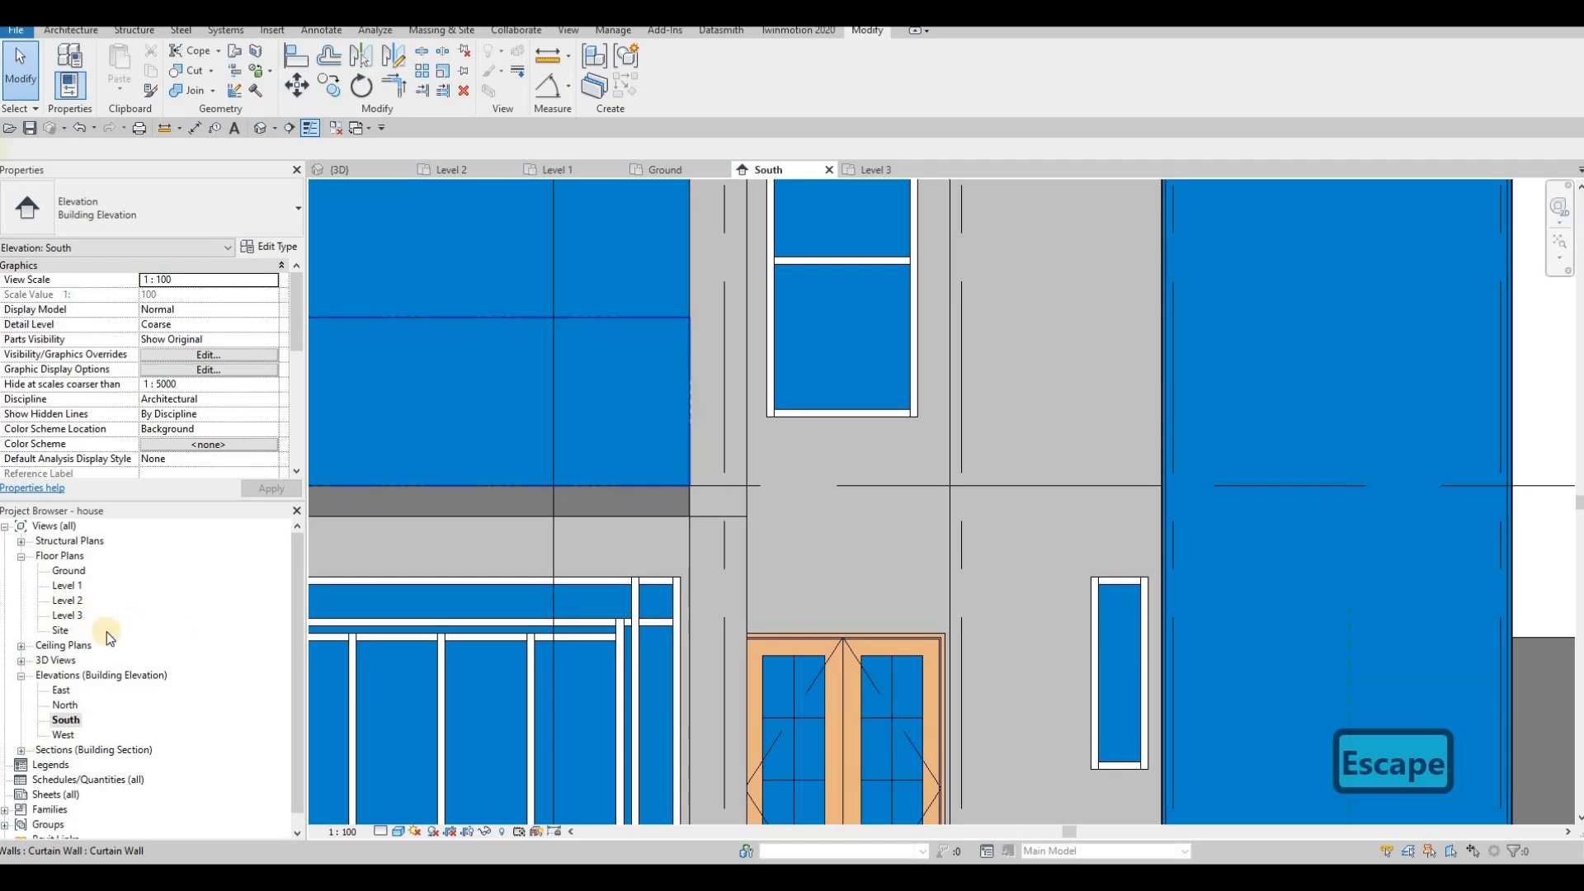
Examine the front facade in 3D from several angles to check the pier, balcony frame and glass railing.
left_click(376, 170)
middle_click_drag(576, 439, 594, 428, "shift")
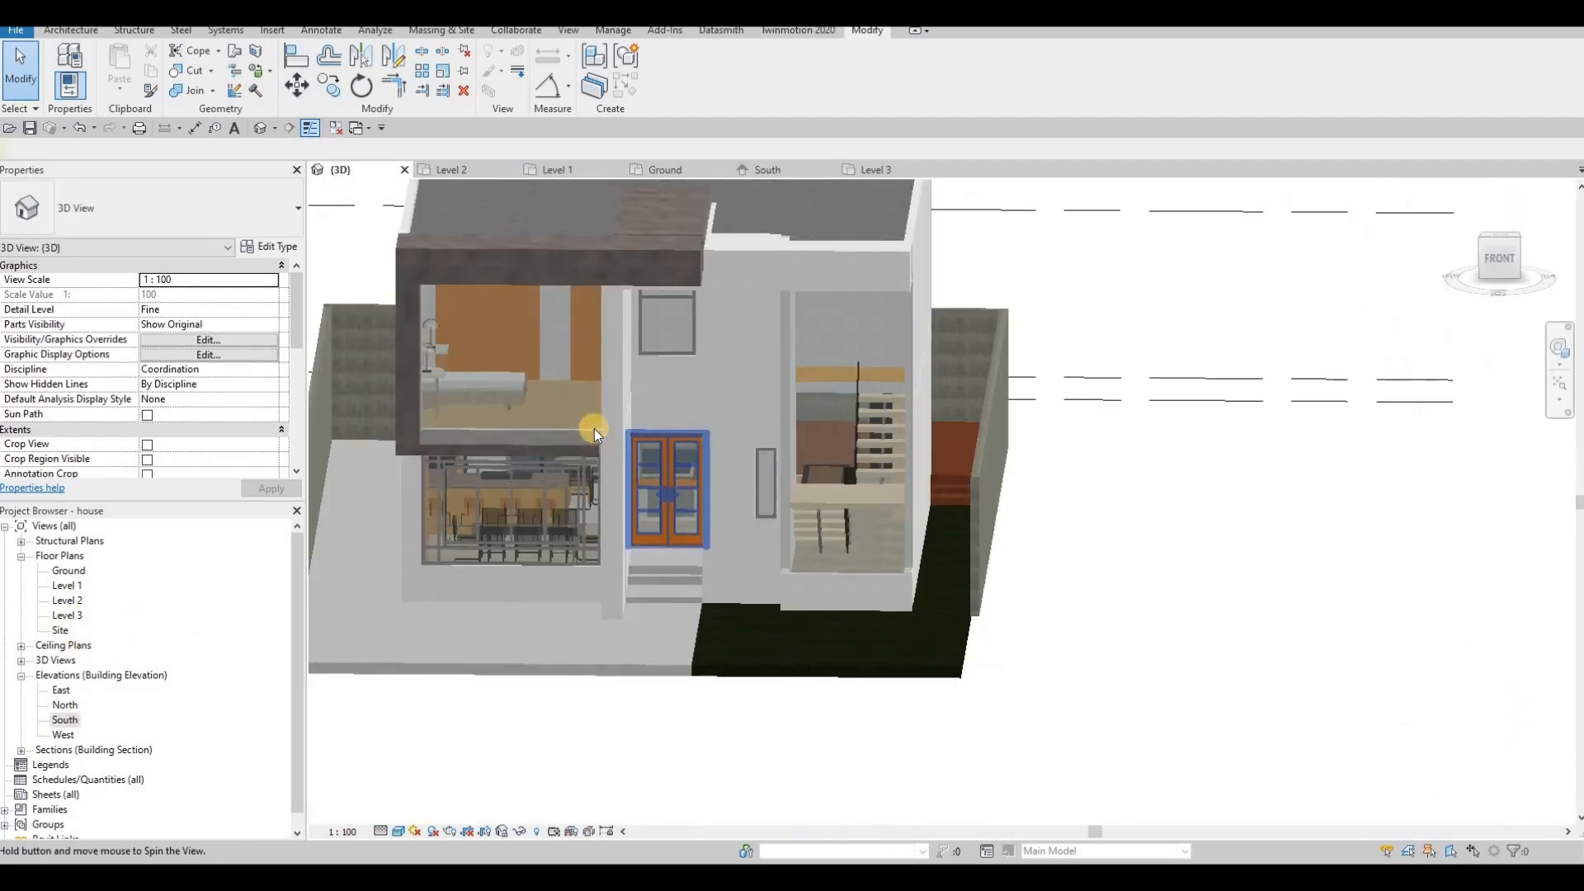
left_click(596, 427)
key("Escape")
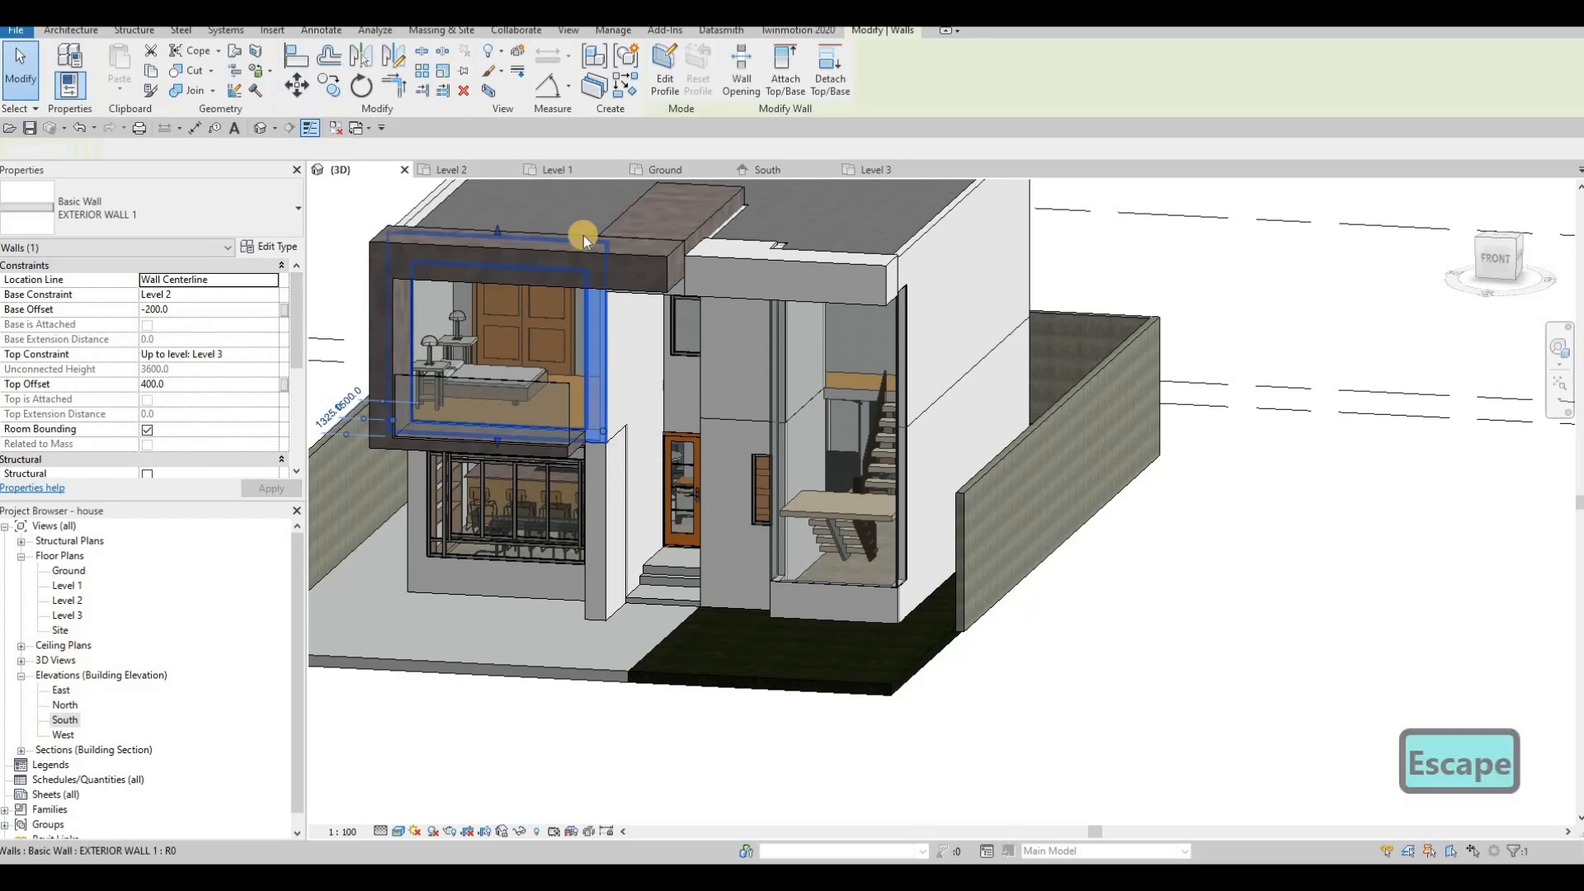
middle_click_drag(583, 235, 651, 381, "shift")
middle_click_drag(890, 314, 660, 254, "shift")
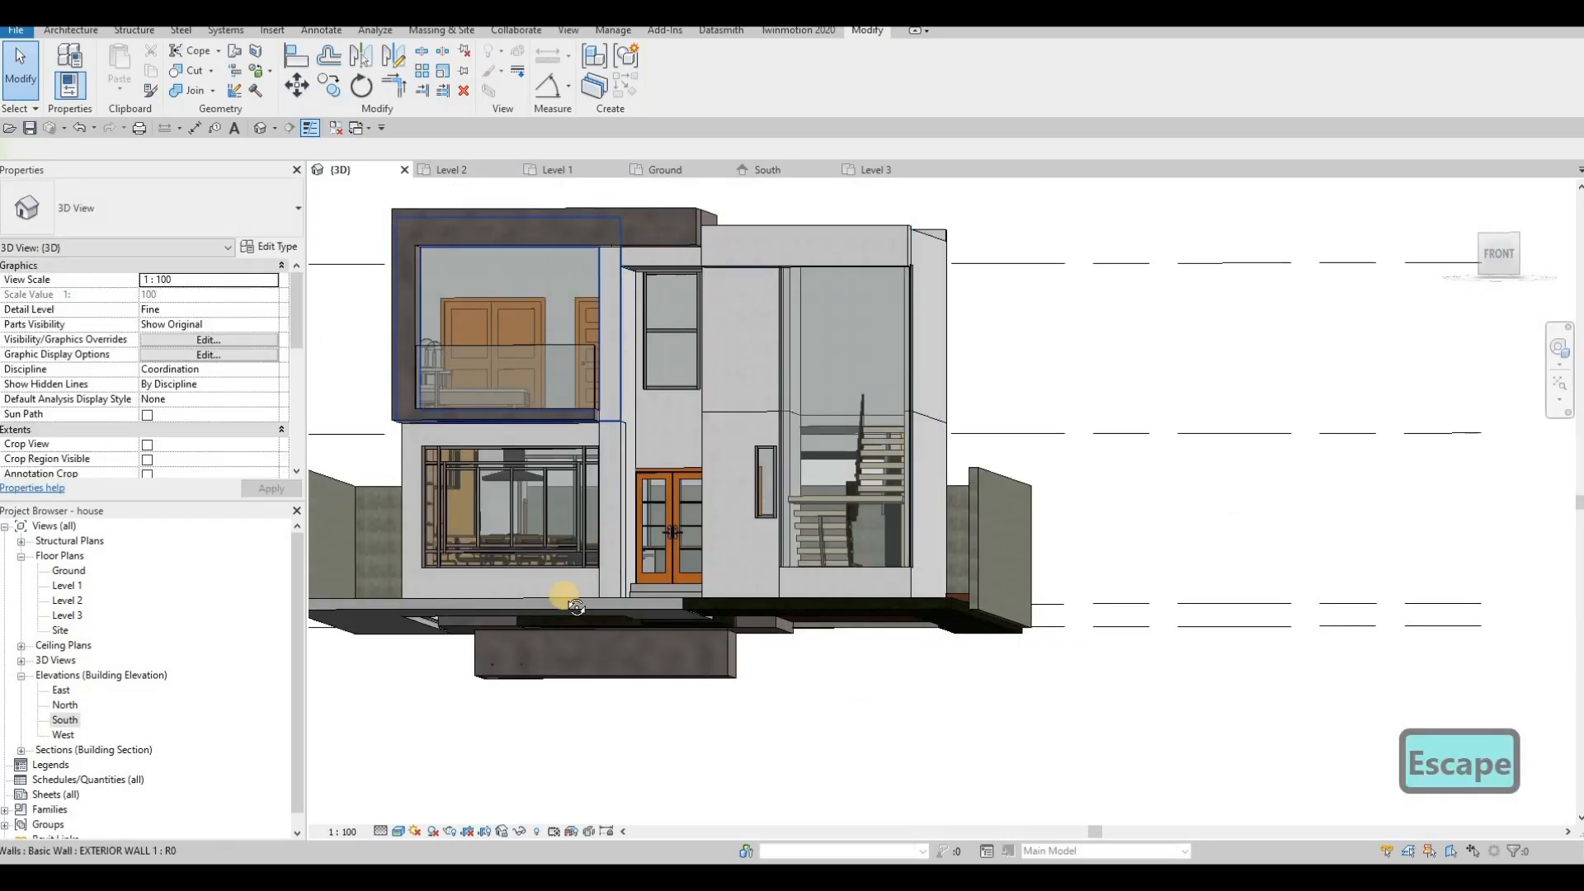
middle_click_drag(531, 619, 602, 517, "shift")
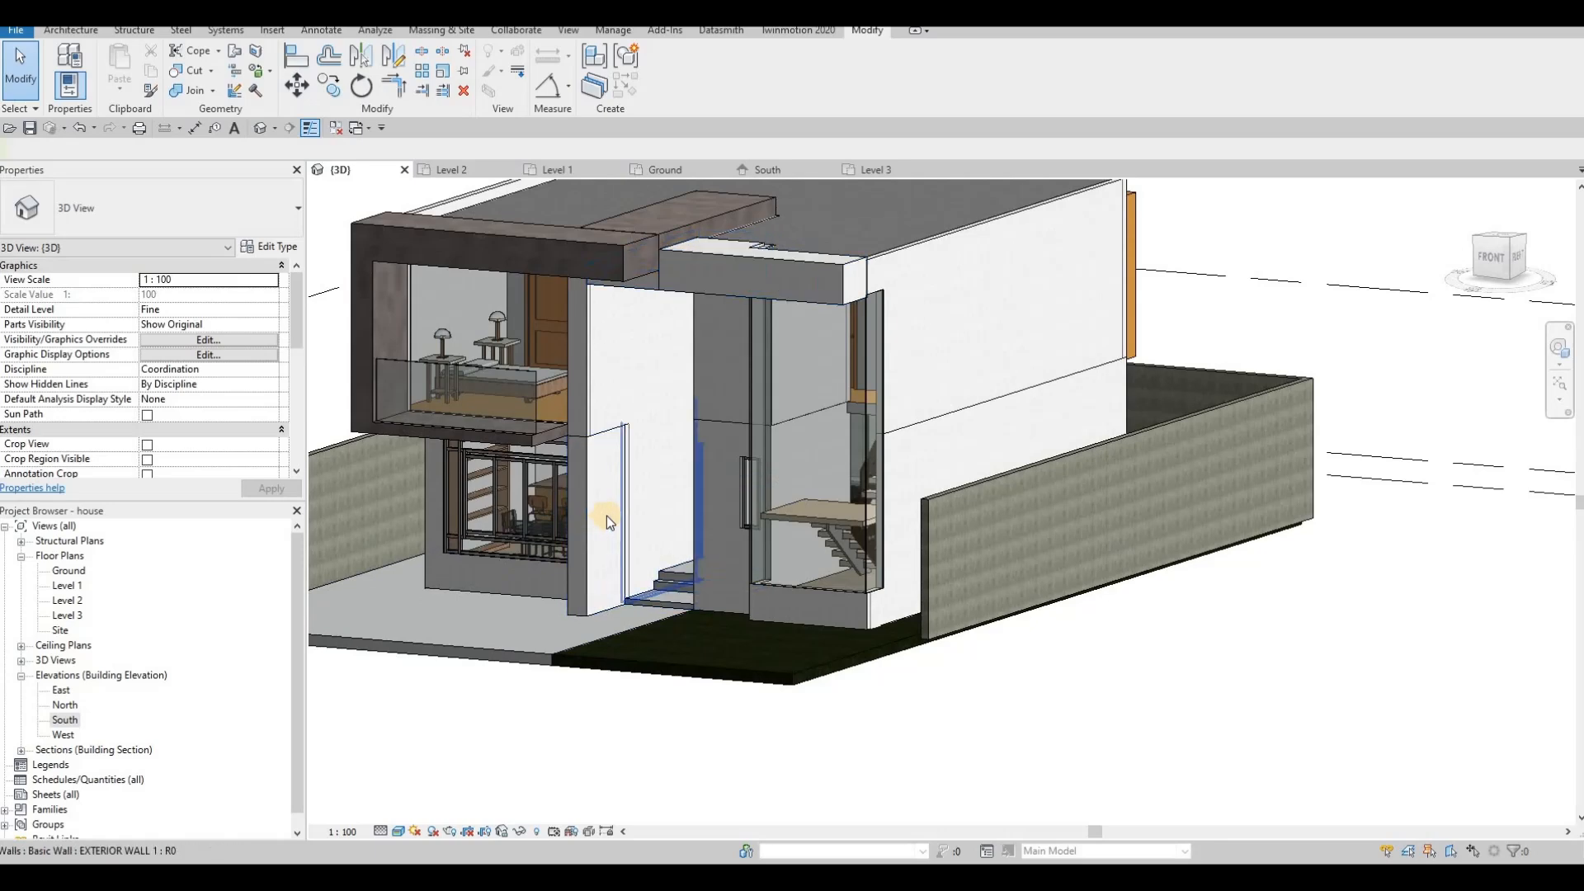
middle_click_drag(783, 412, 657, 306, "shift")
middle_click_drag(538, 206, 859, 226, "shift")
scroll(588, 246, "up", 3)
middle_click_drag(977, 300, 919, 401)
scroll(919, 401, "down", 2)
middle_click_drag(637, 541, 1295, 527, "shift")
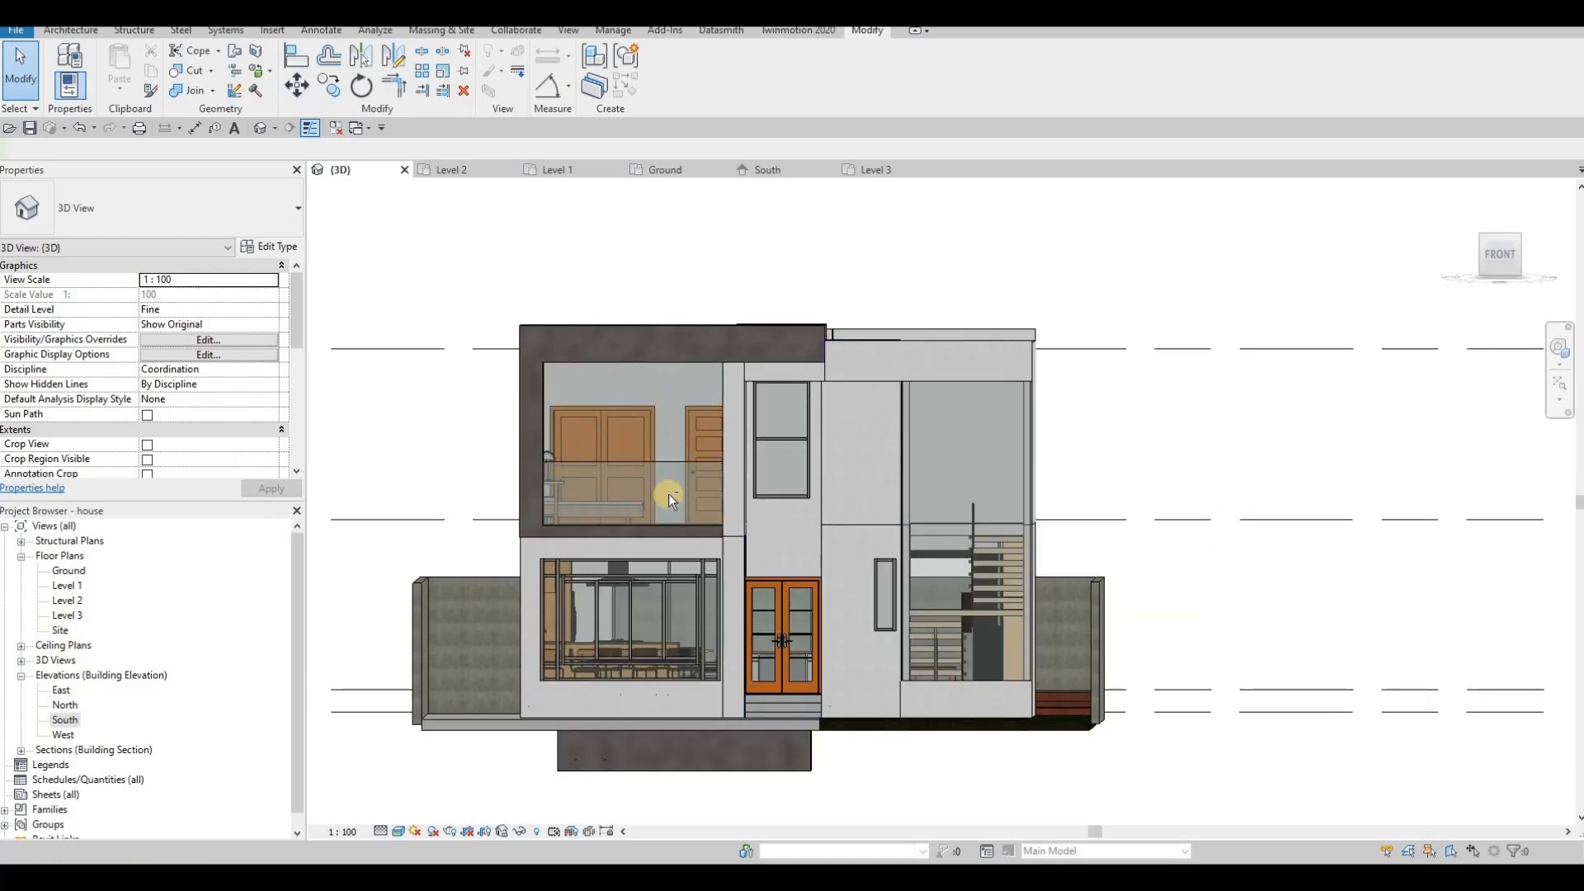
middle_click_drag(647, 497, 631, 502, "shift")
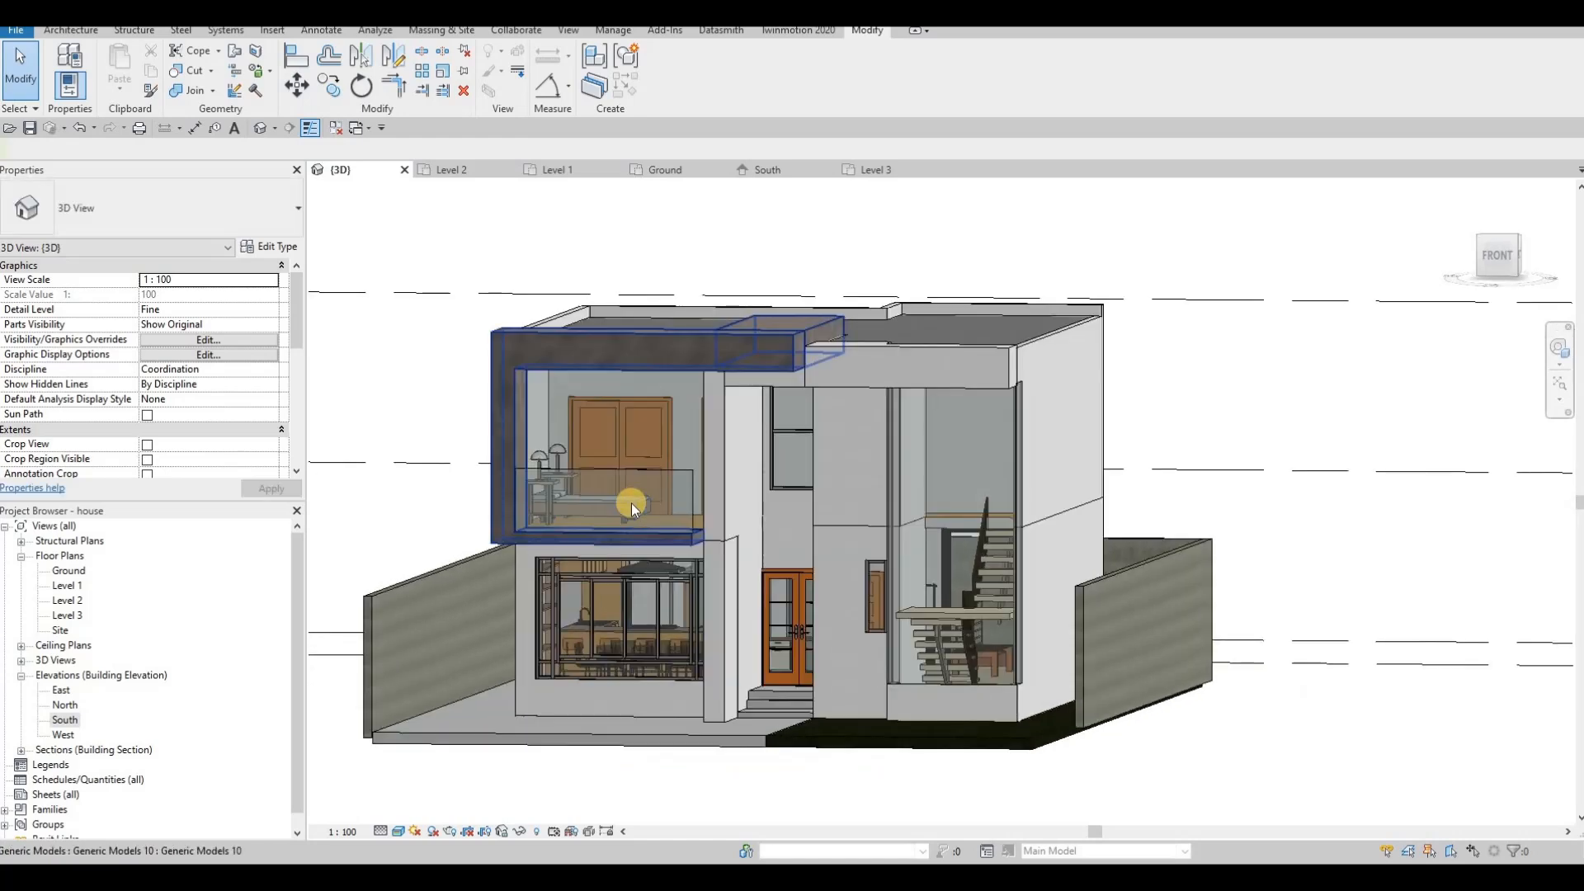
In the Level 2 floor plan, draw a curtain-wall railing similar to the front one along the balcony's entrance-side edge.
left_click(642, 479)
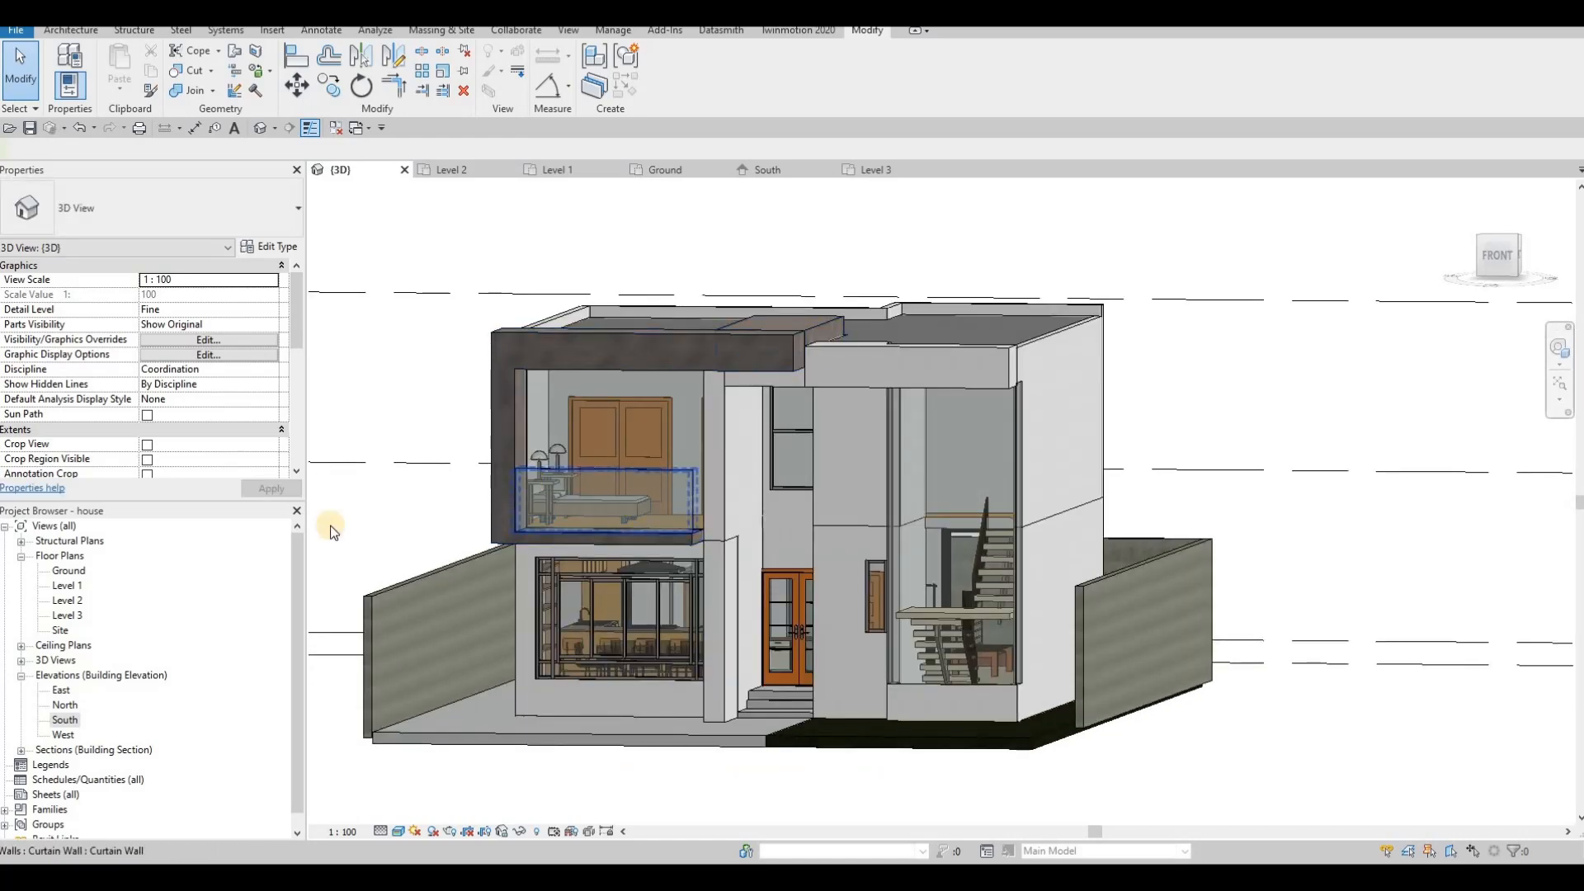
left_click(68, 601)
left_click(704, 557)
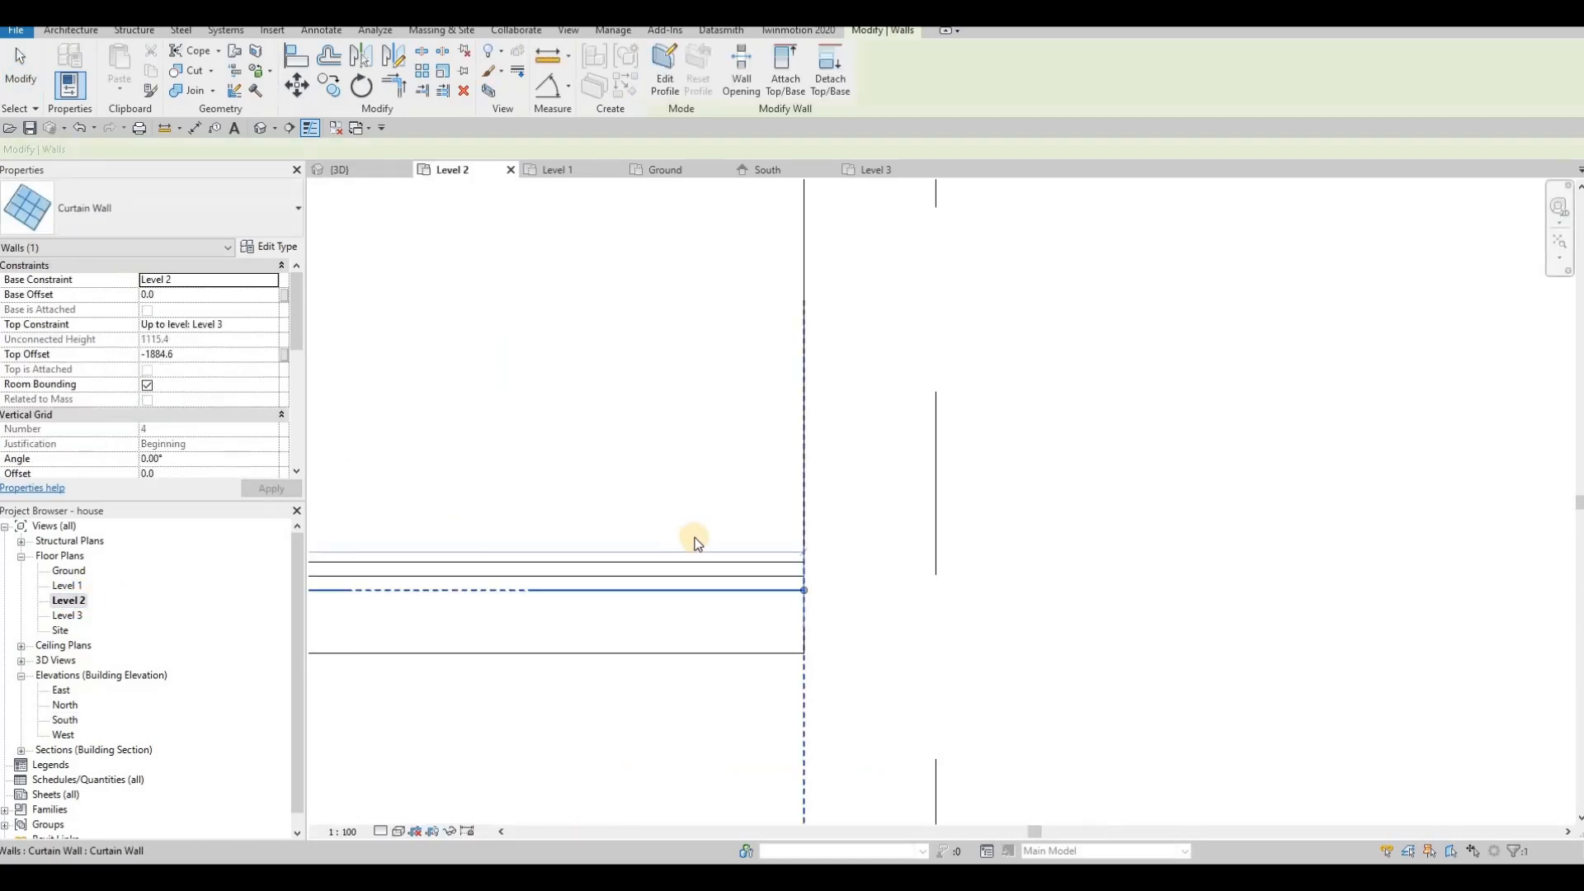
scroll(699, 538, "down", 7)
key("Escape")
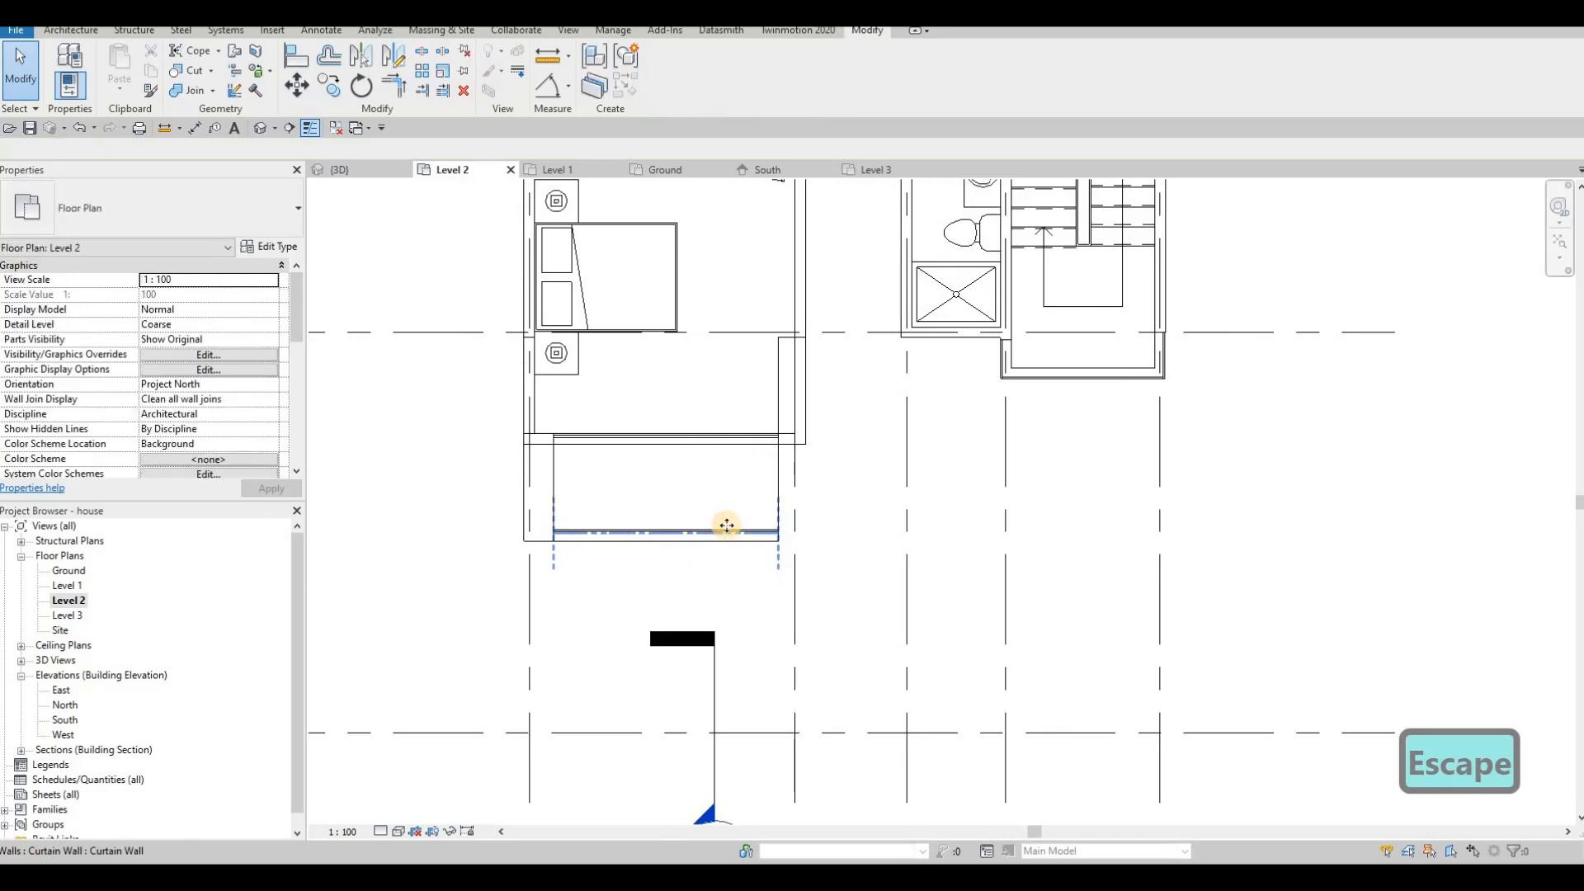
left_click(718, 542)
scroll(743, 532, "up", 2)
key("c")
key("s")
scroll(809, 531, "up", 2)
left_click(829, 545)
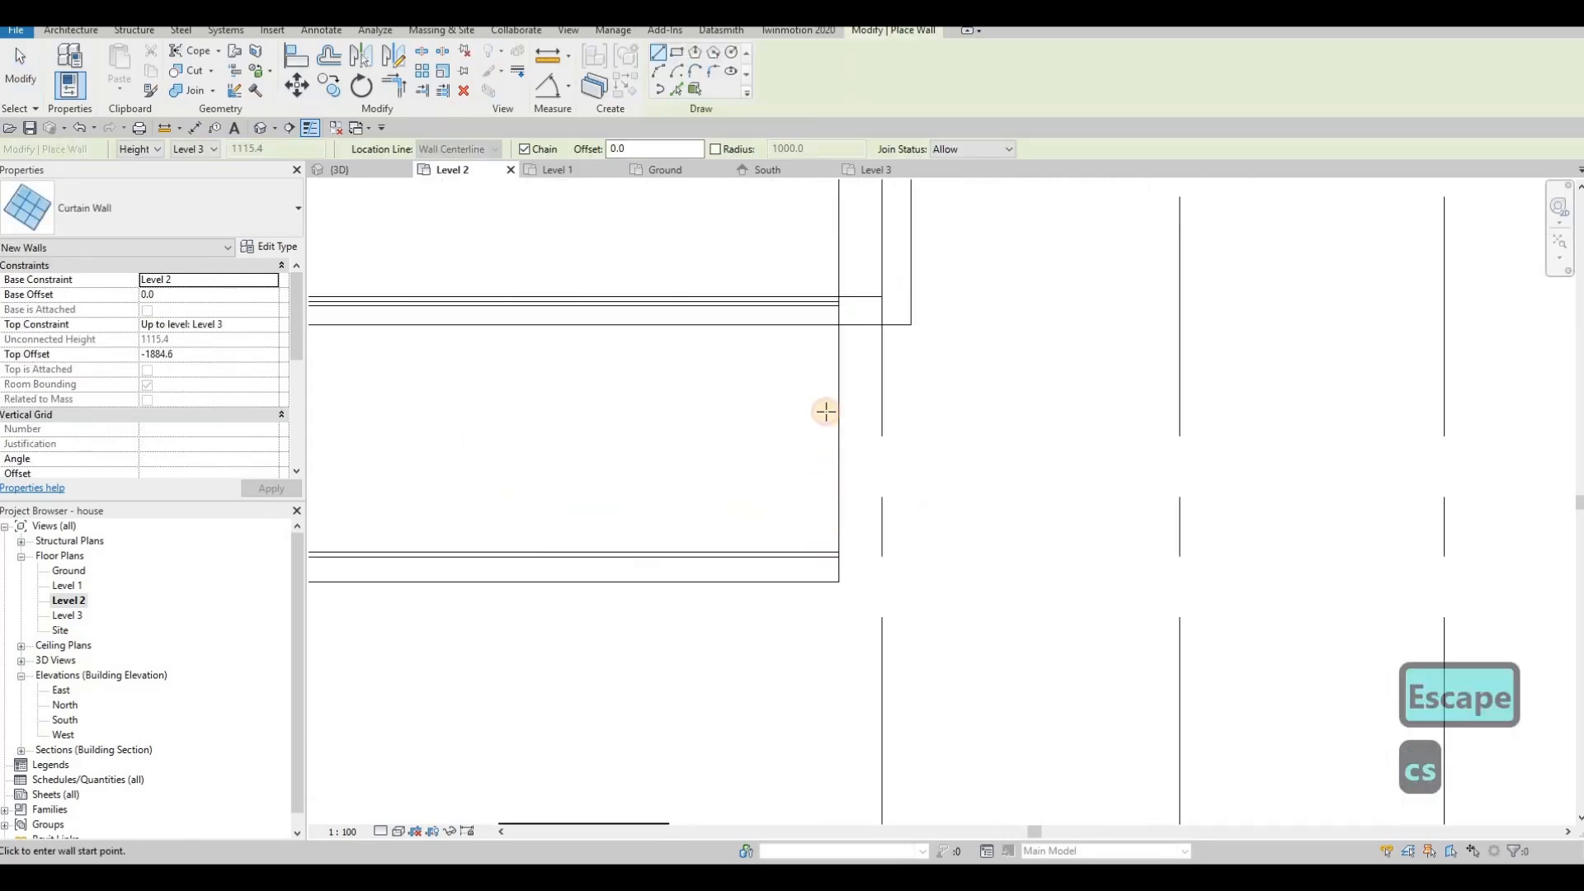
left_click(829, 430)
key("Escape")
key("Escape")
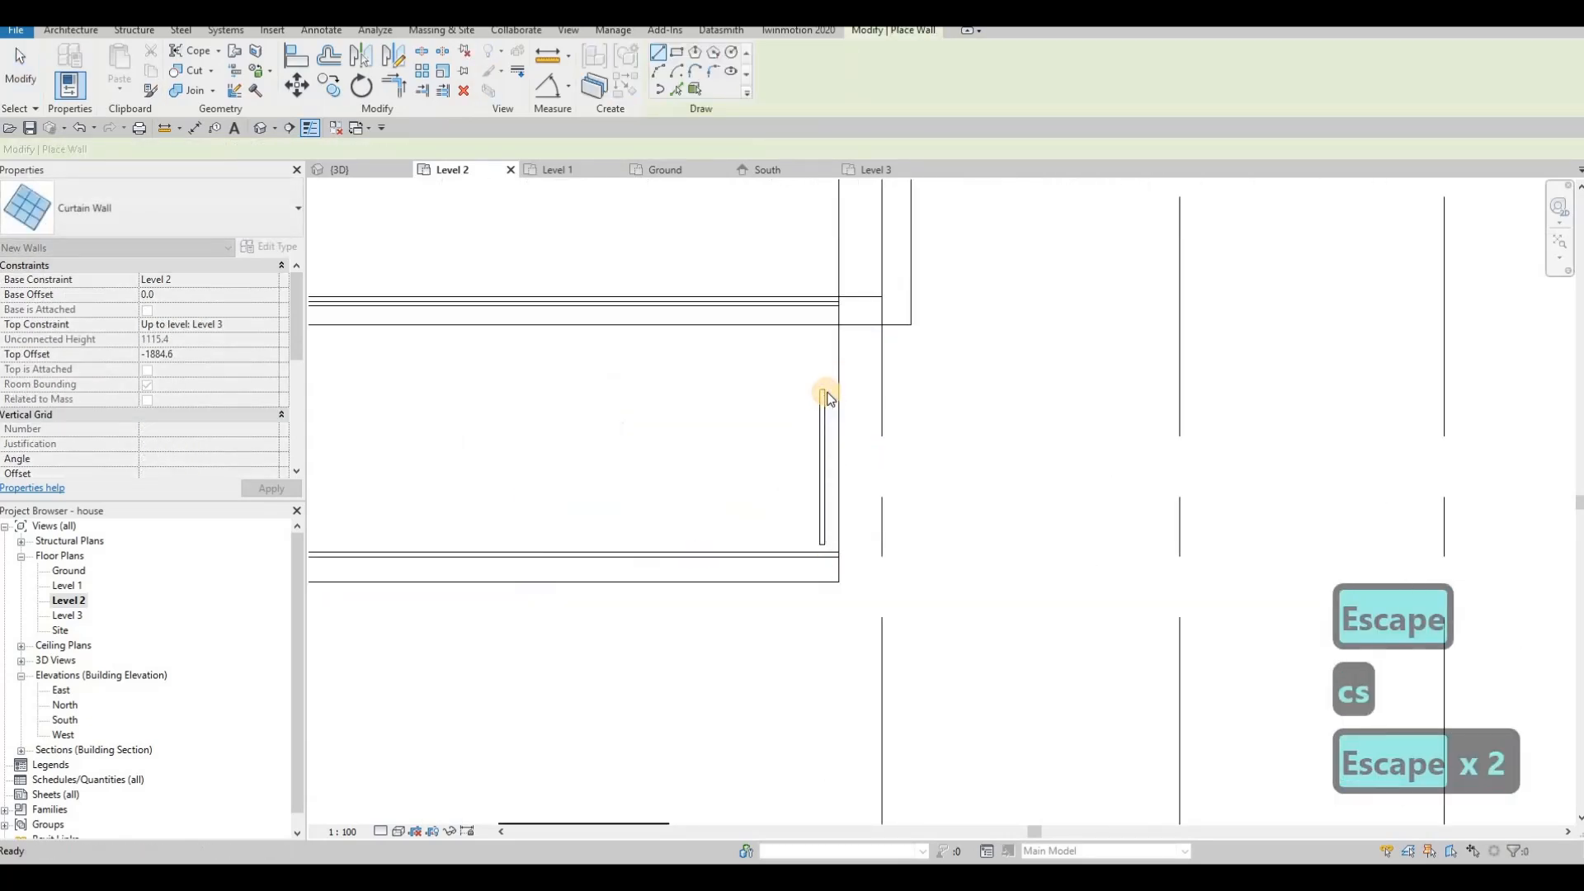
Extend the new side railing to about 1200 mm between the house wall and the front railing, and flip its orientation.
left_click(828, 321)
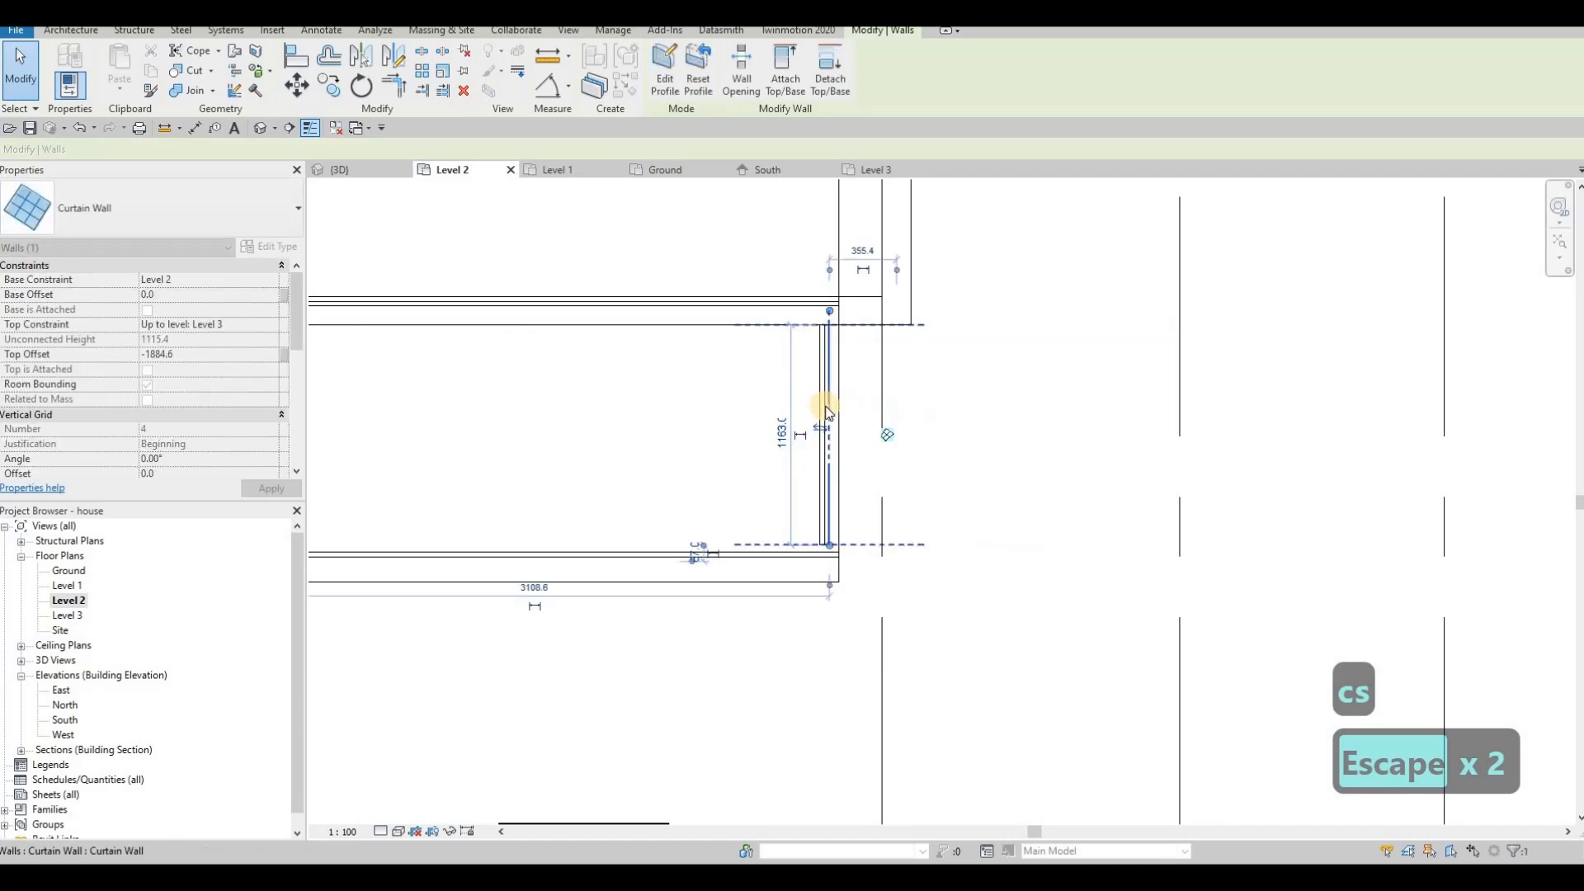
key("Escape")
key("Escape")
left_click(824, 532)
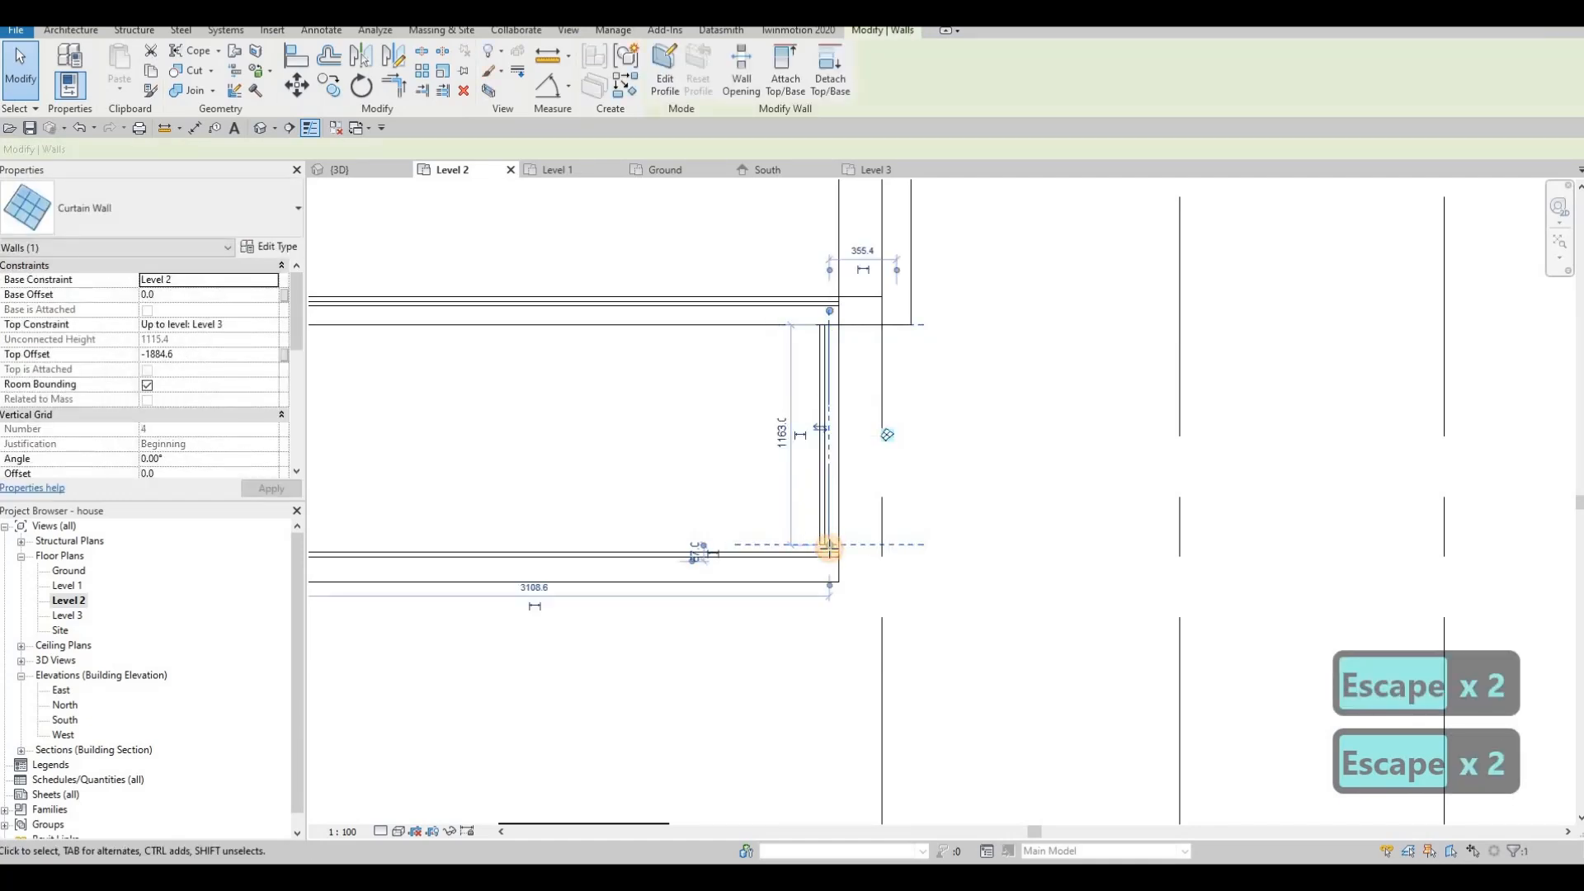
left_click_drag(829, 545, 829, 551)
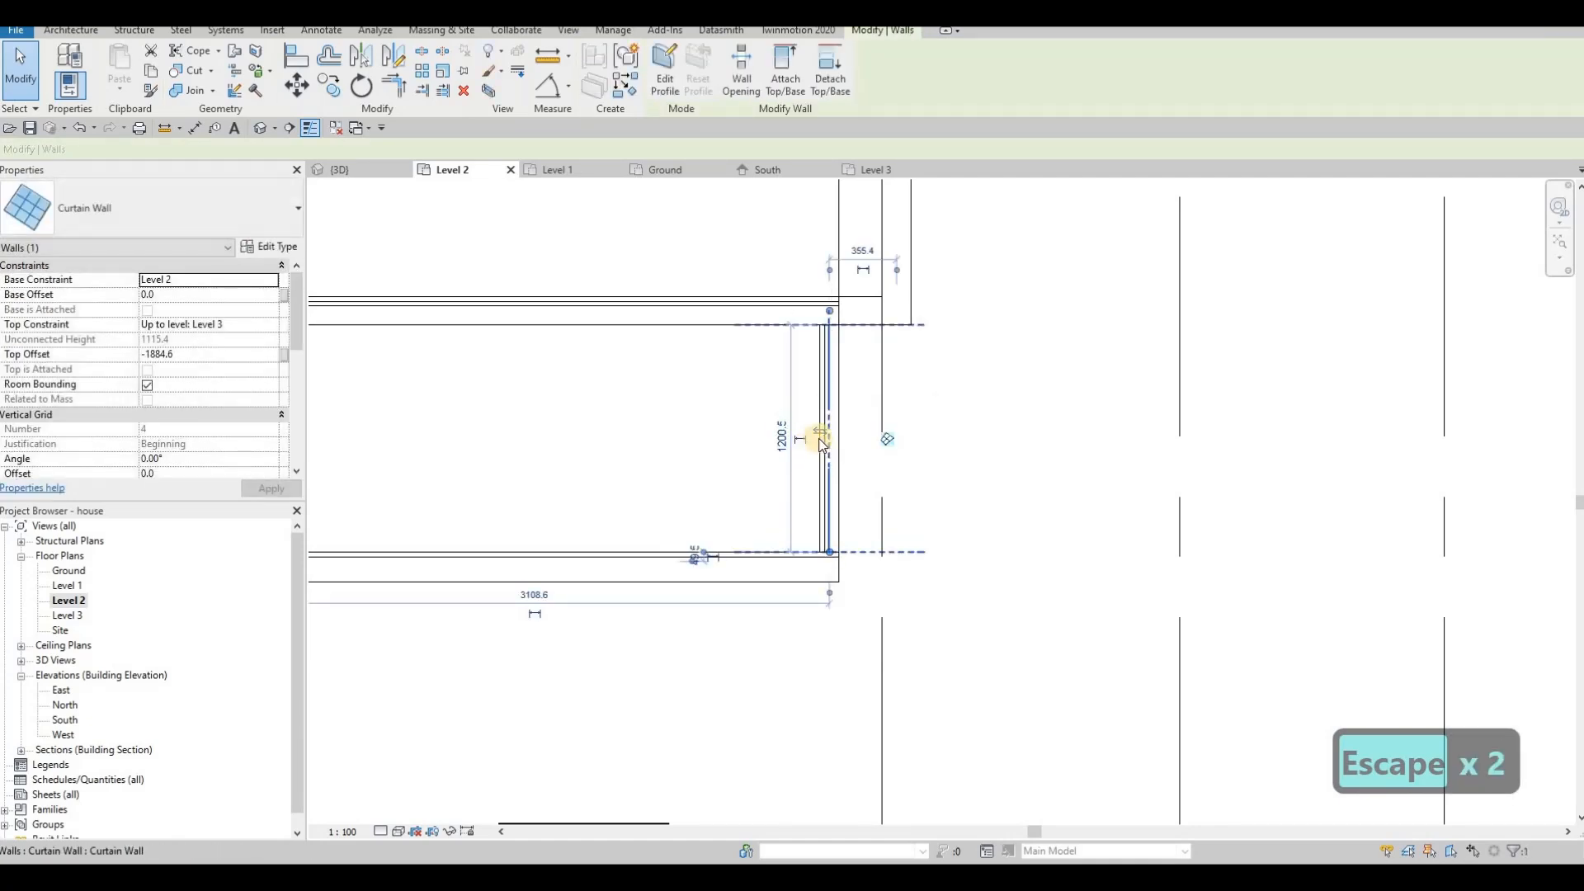
key("space")
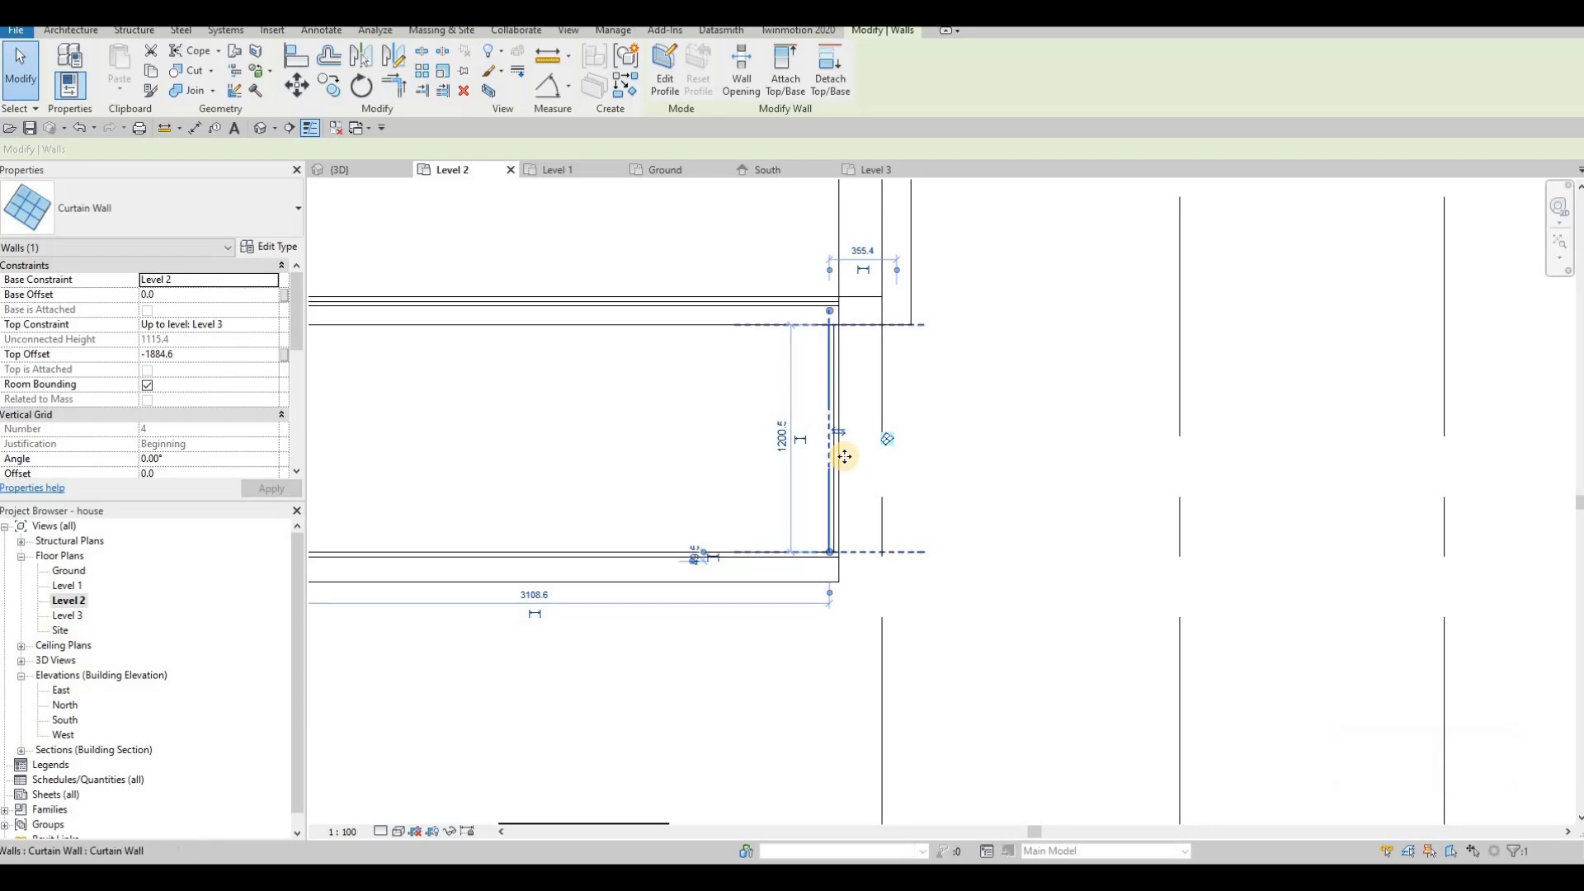
Nudge the side glass railing until its outer face lines up with the balcony slab's entrance-side edge.
key("Right")
key("Right")
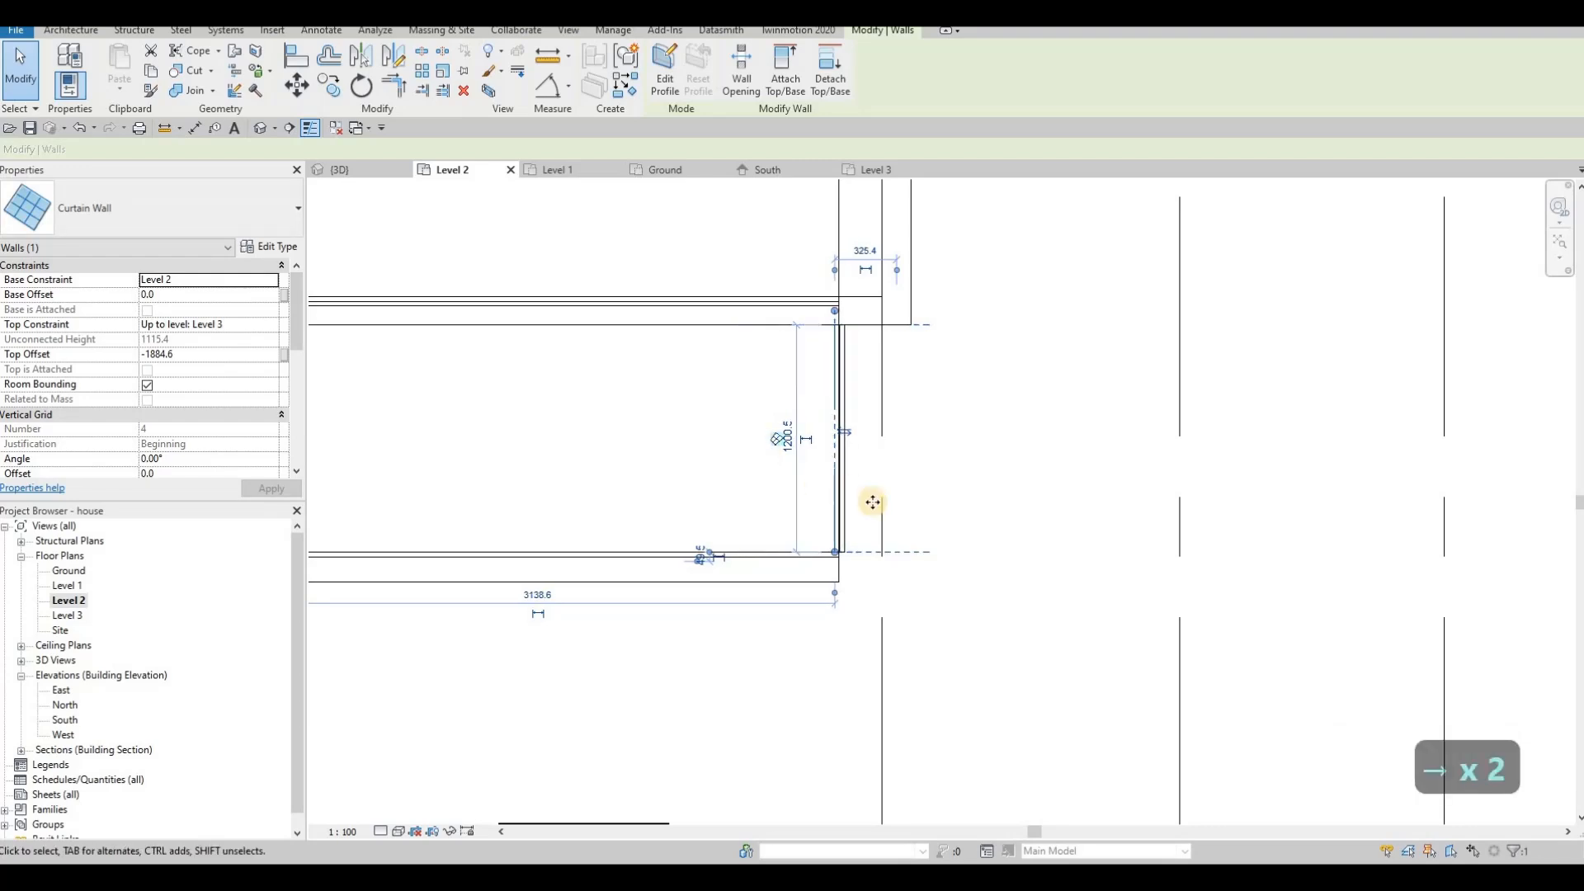
scroll(873, 502, "up", 3)
scroll(872, 503, "up", 2)
key("Left")
key("Left")
key("Left")
key("Left")
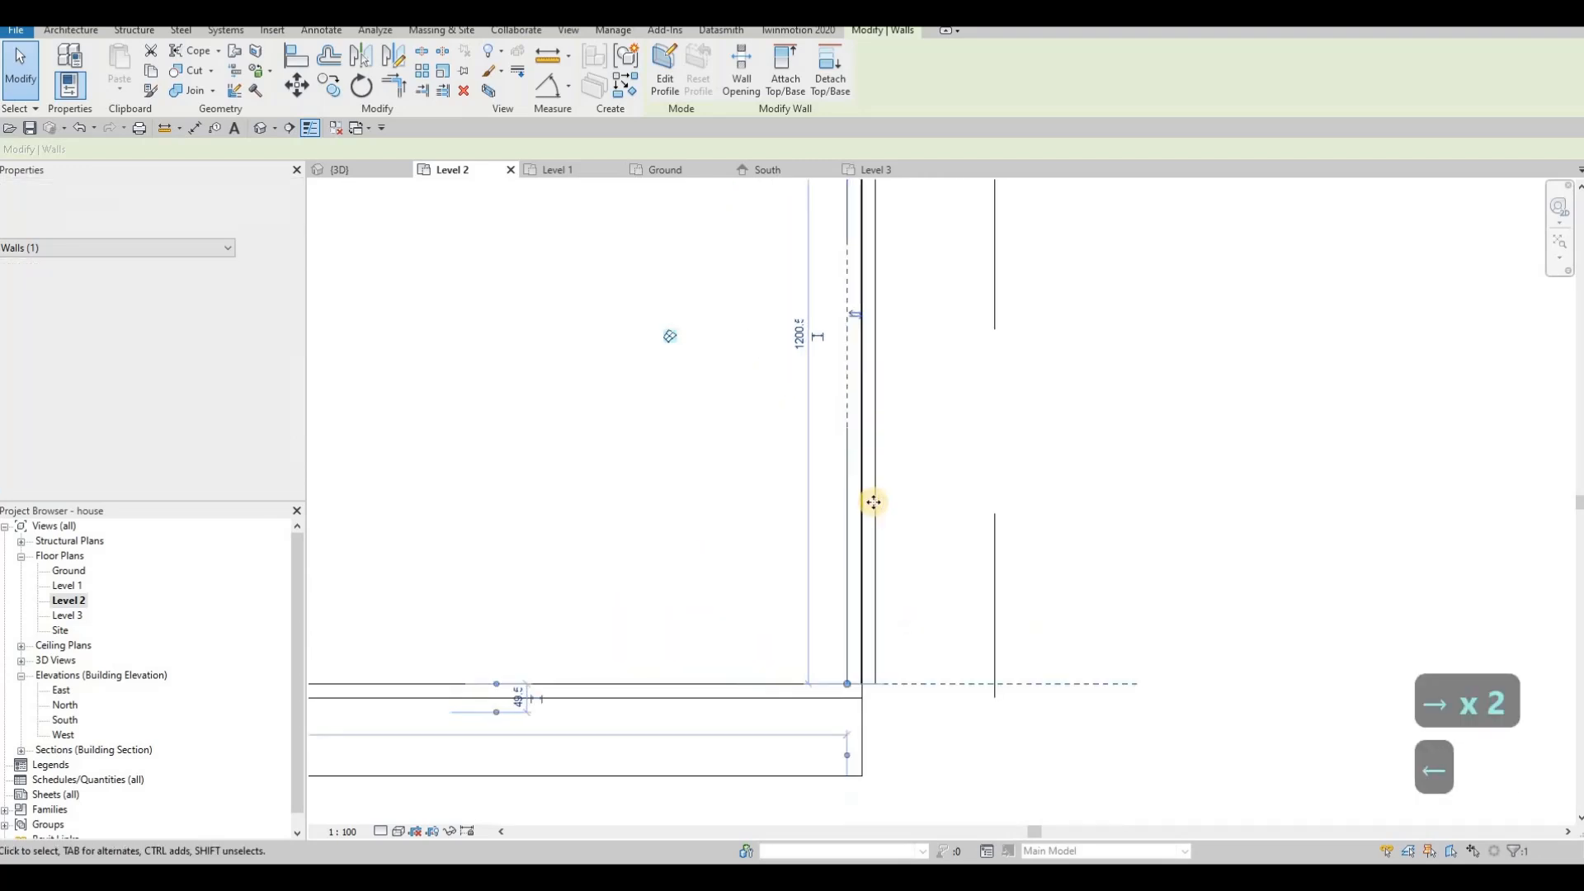
key("Left")
key("Left")
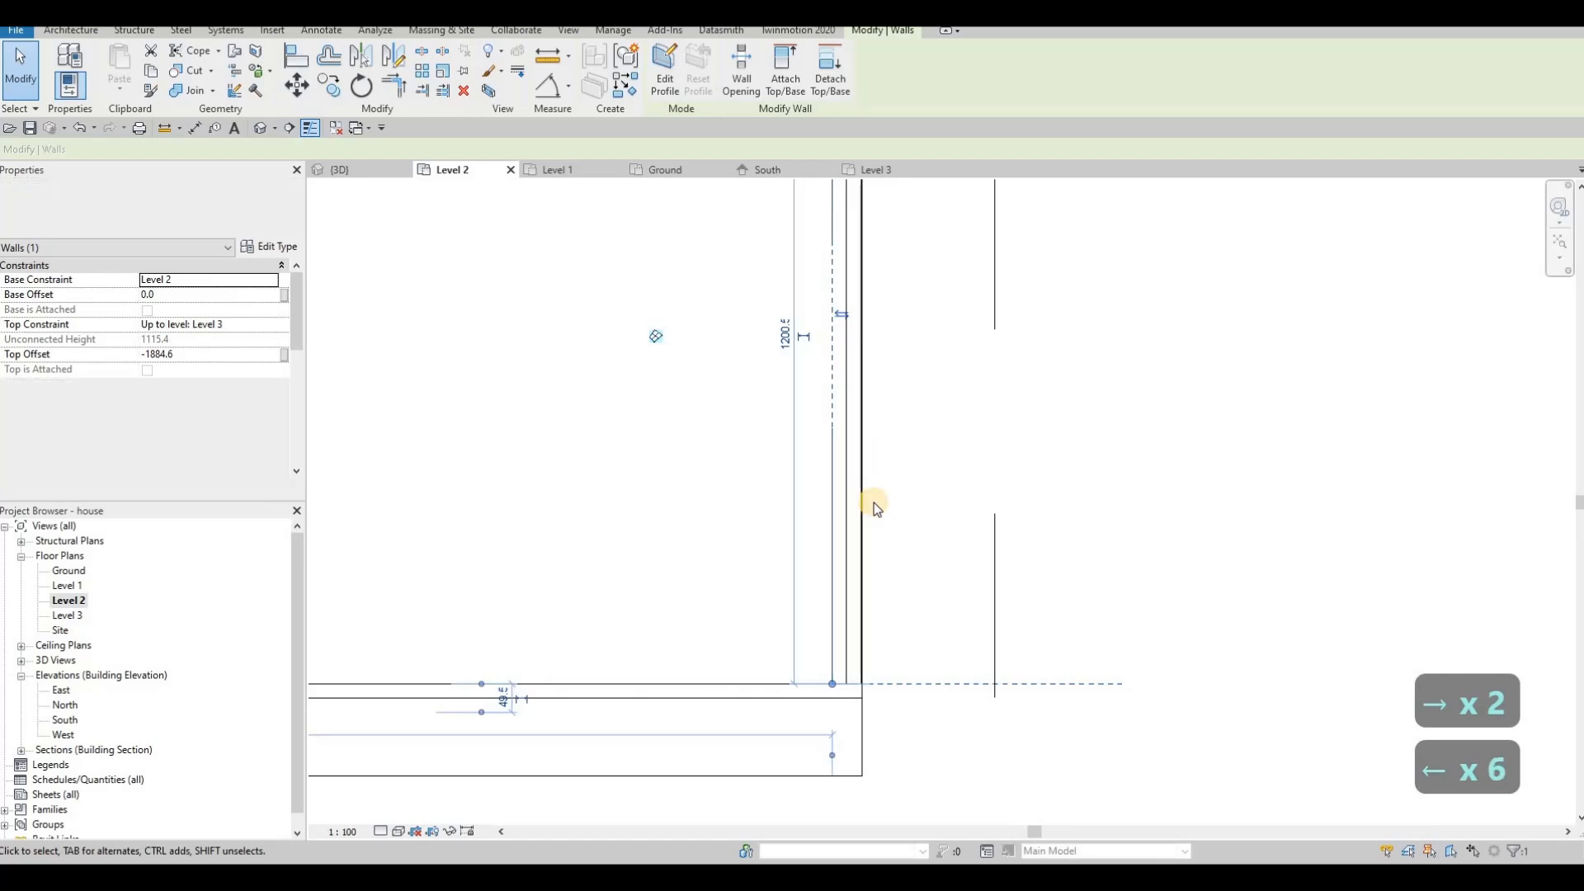
key("Escape")
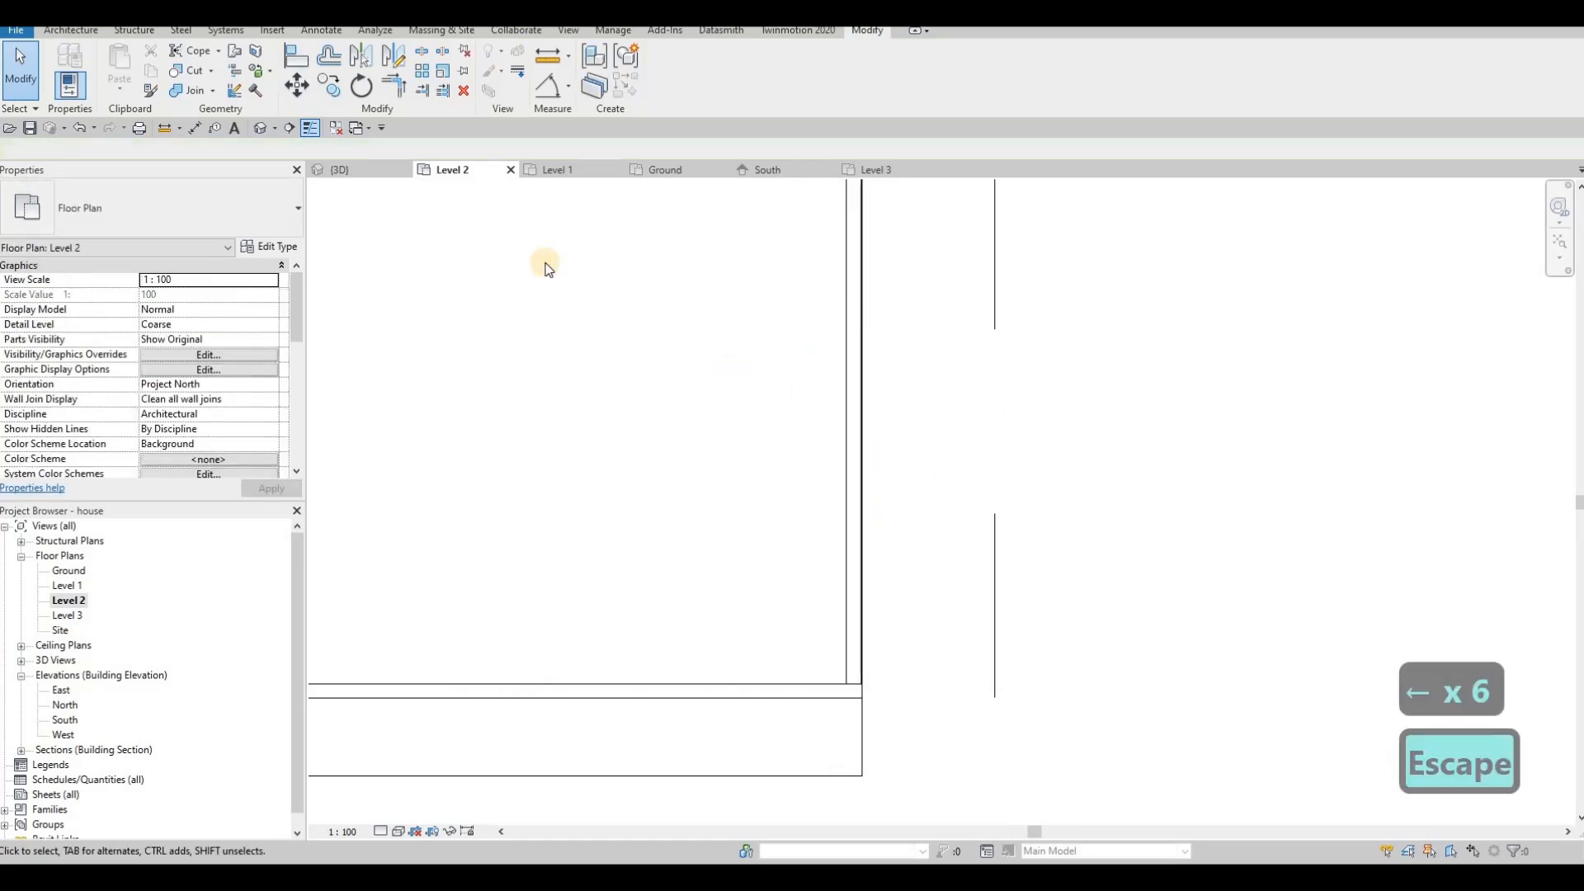
Examine the balcony railings and the front facade in 3D from several angles, including from below.
left_click(333, 173)
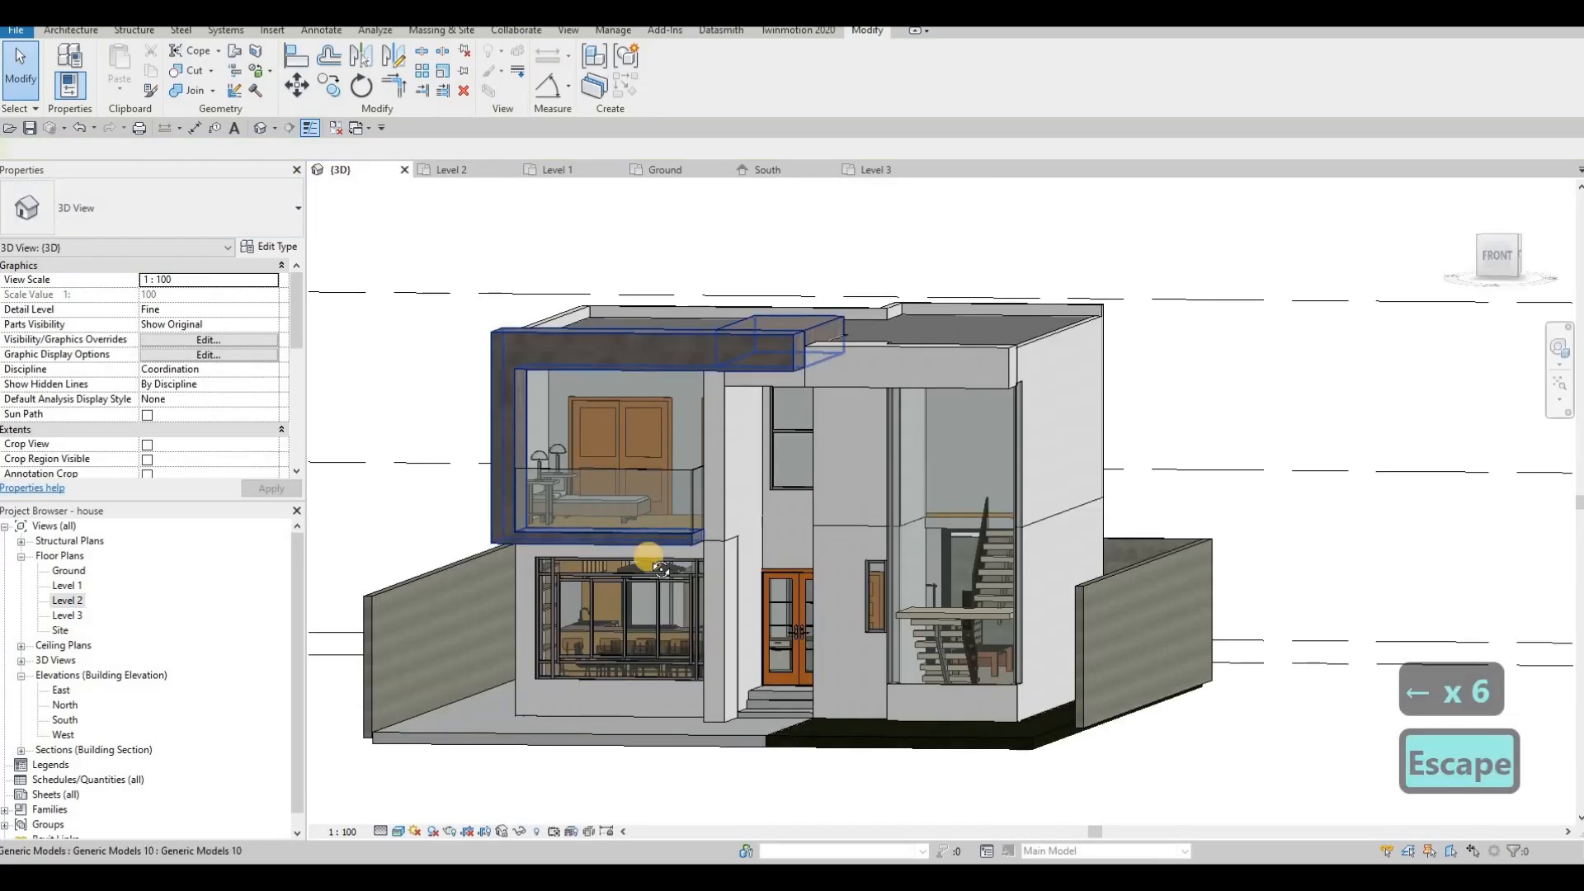
middle_click_drag(647, 562, 658, 581, "shift")
scroll(645, 592, "up", 2)
middle_click_drag(813, 591, 764, 438, "shift")
scroll(859, 311, "down", 2)
middle_click_drag(916, 385, 907, 425, "shift")
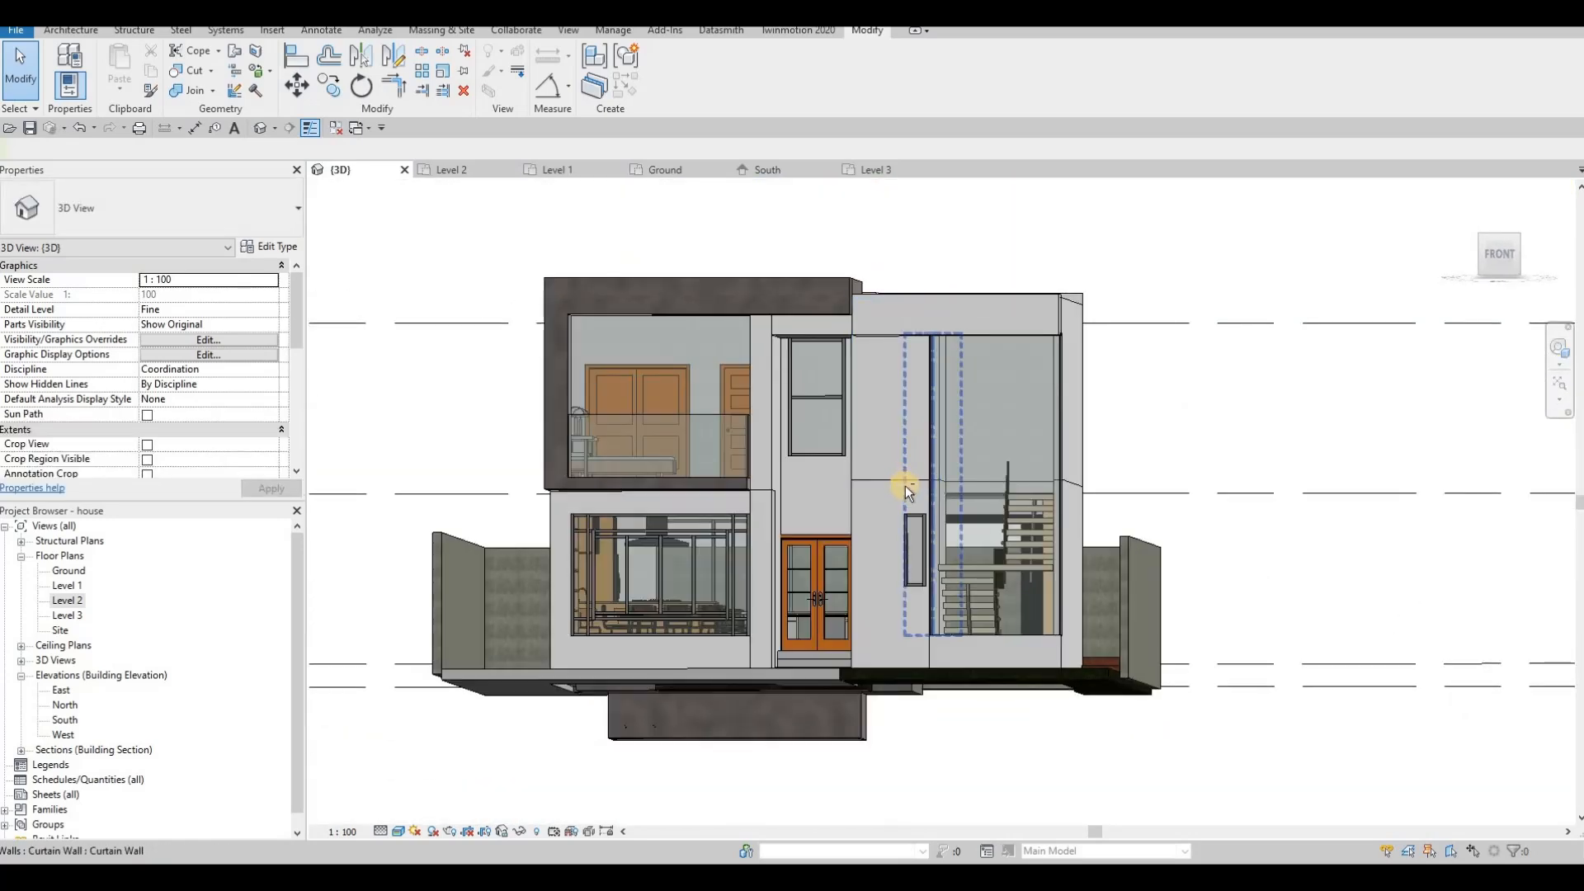
middle_click_drag(905, 486, 805, 352, "shift")
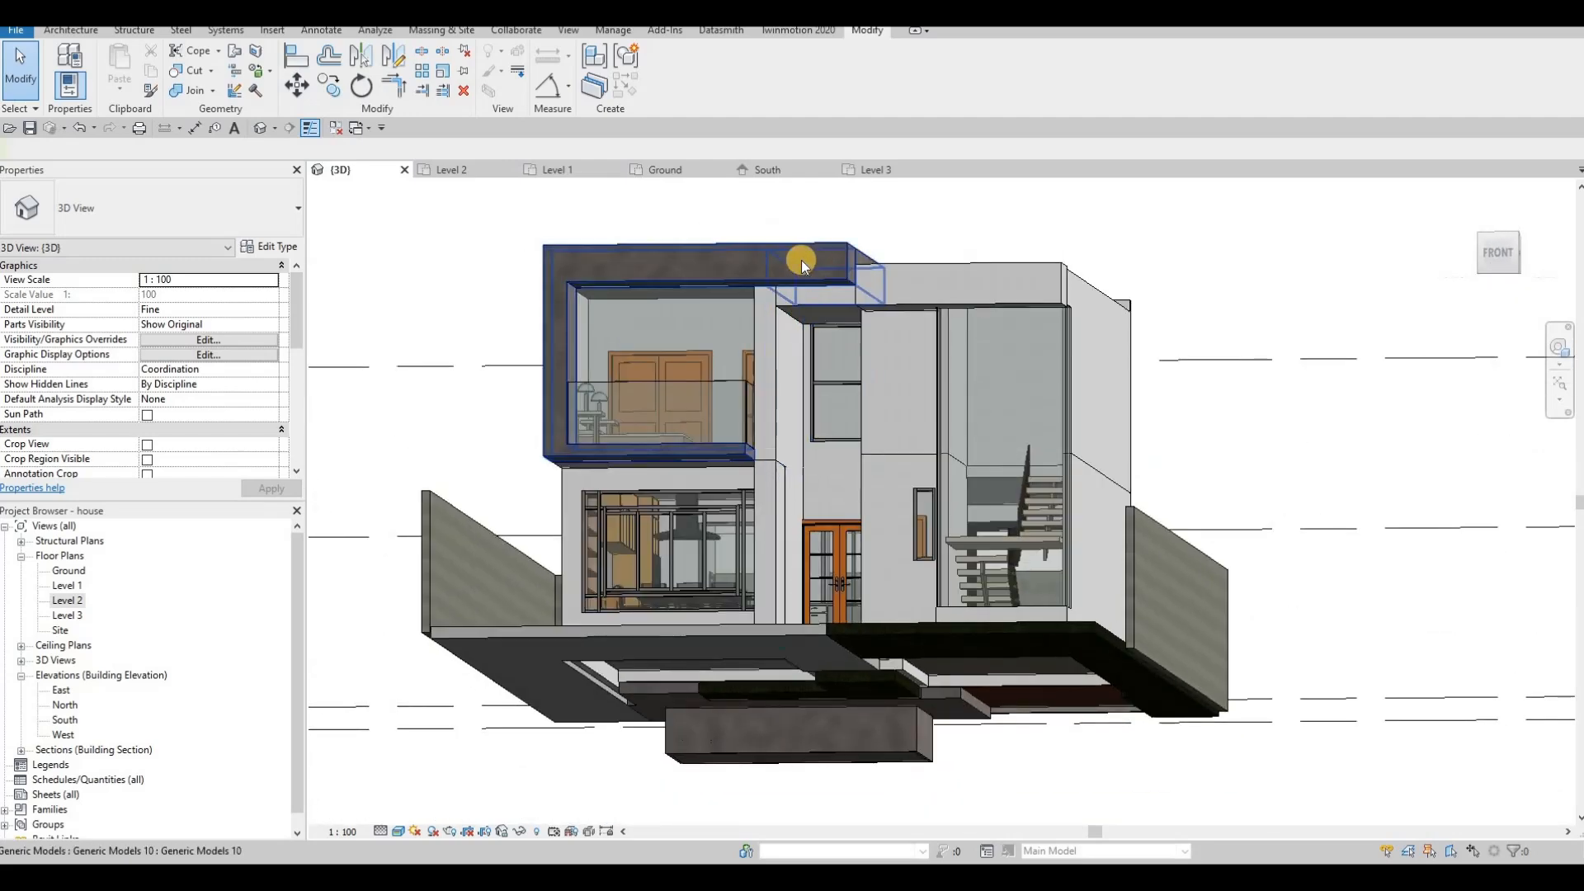
left_click(762, 289)
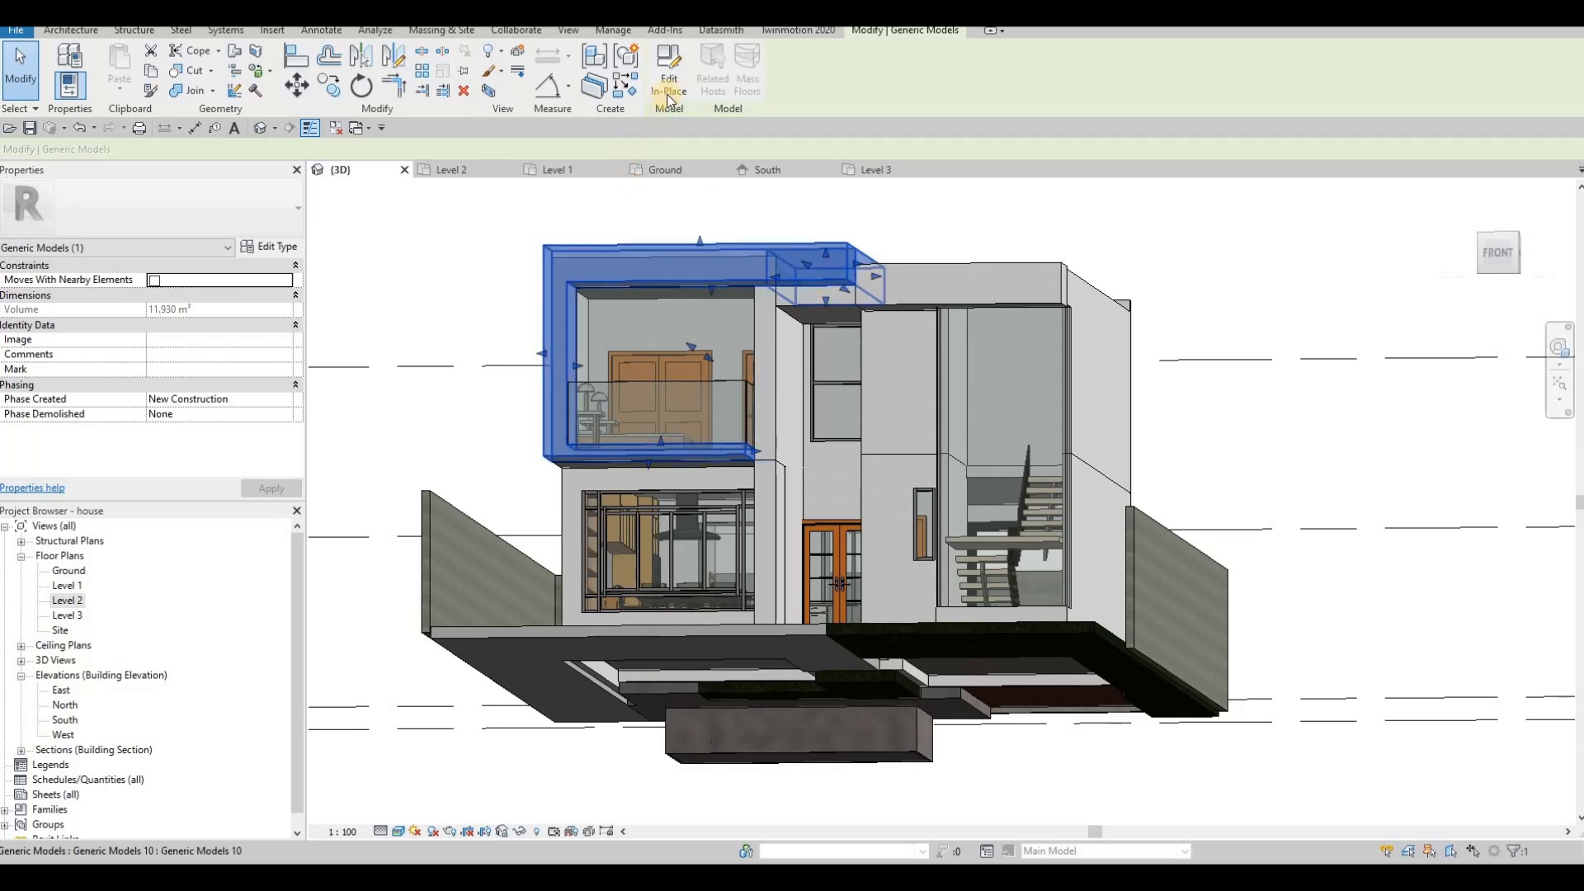
key("Escape")
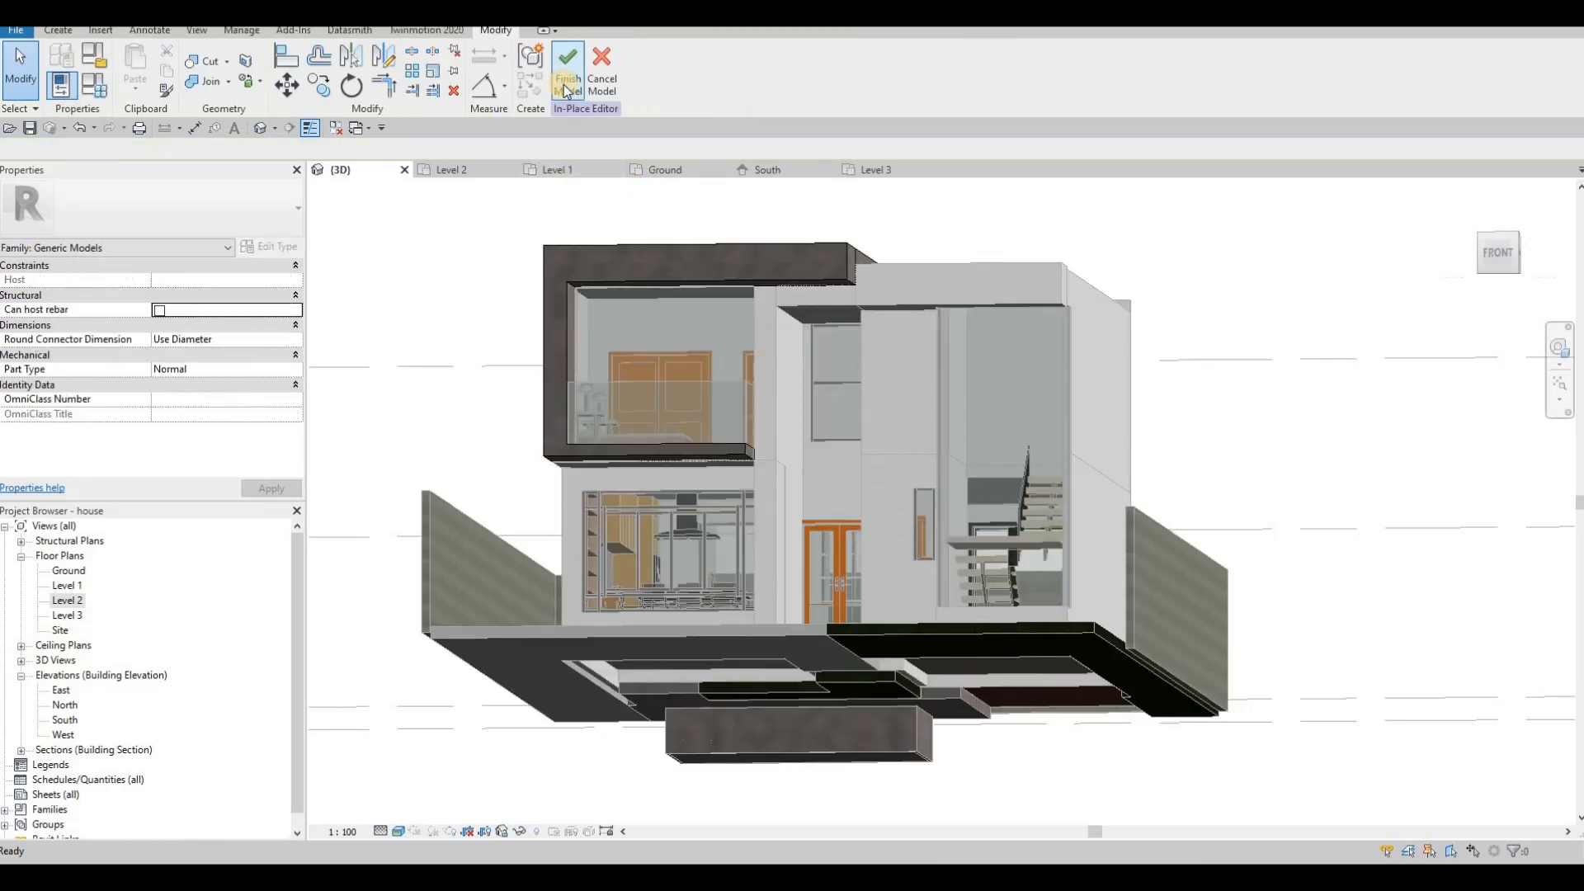
left_click(71, 30)
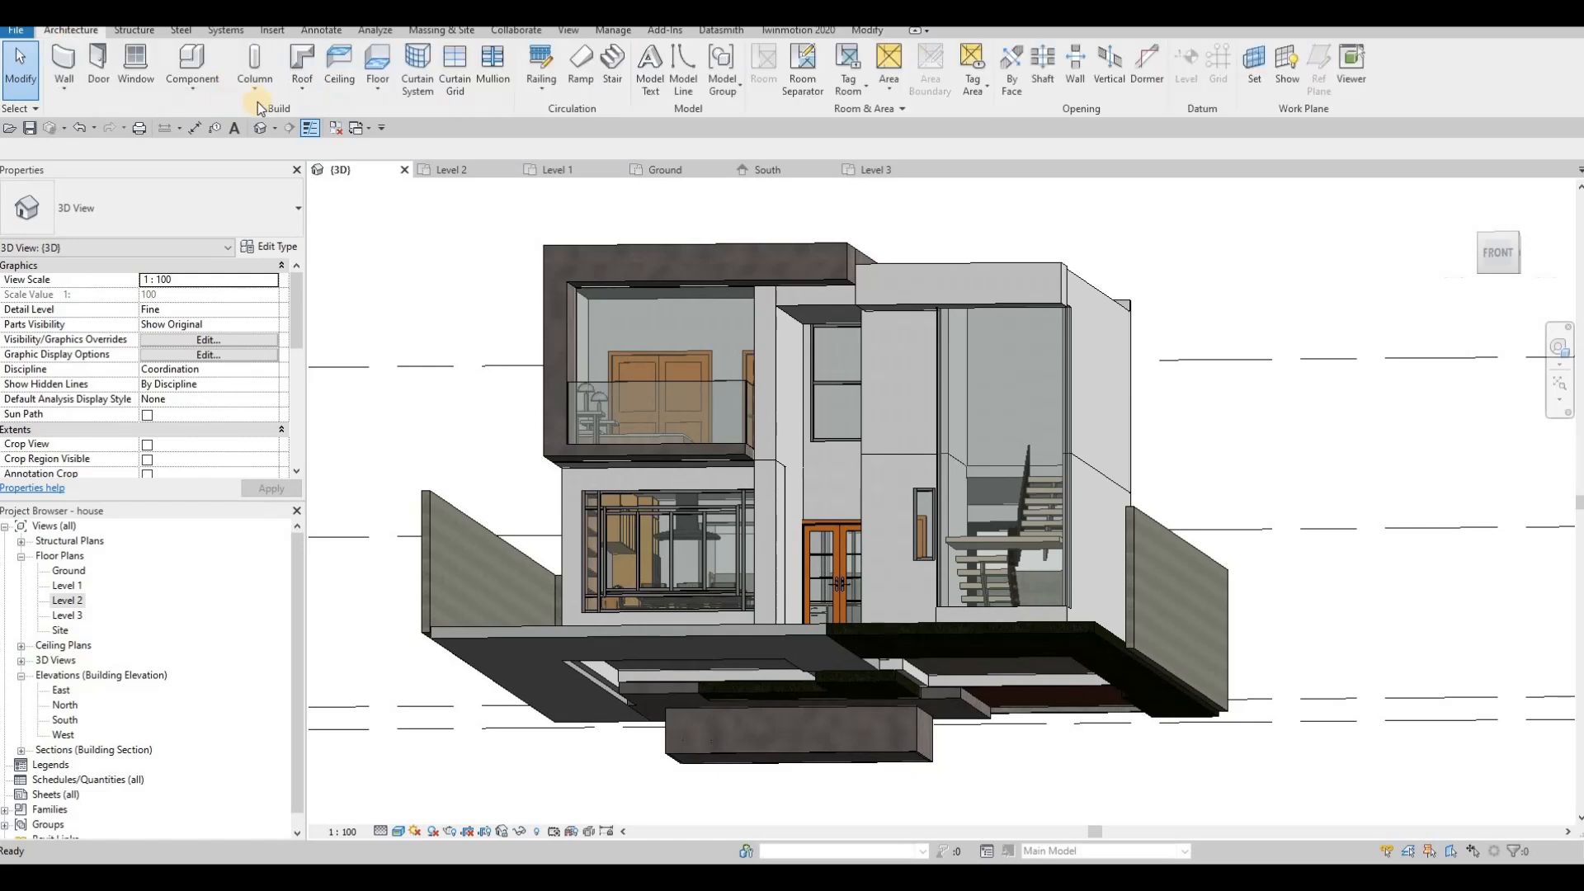
left_click(258, 95)
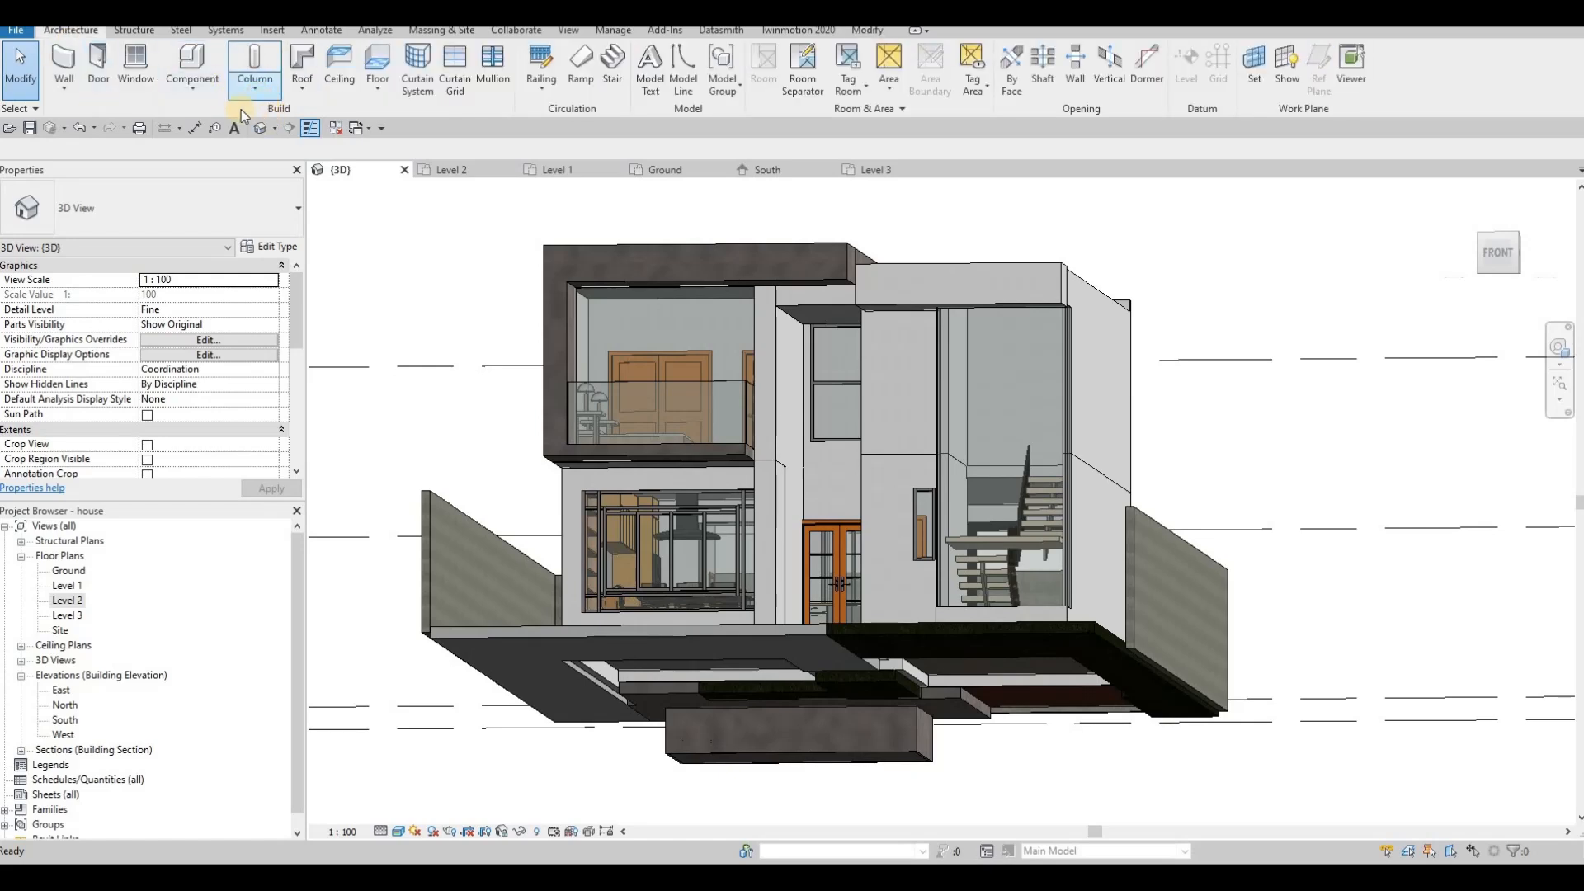
left_click(198, 99)
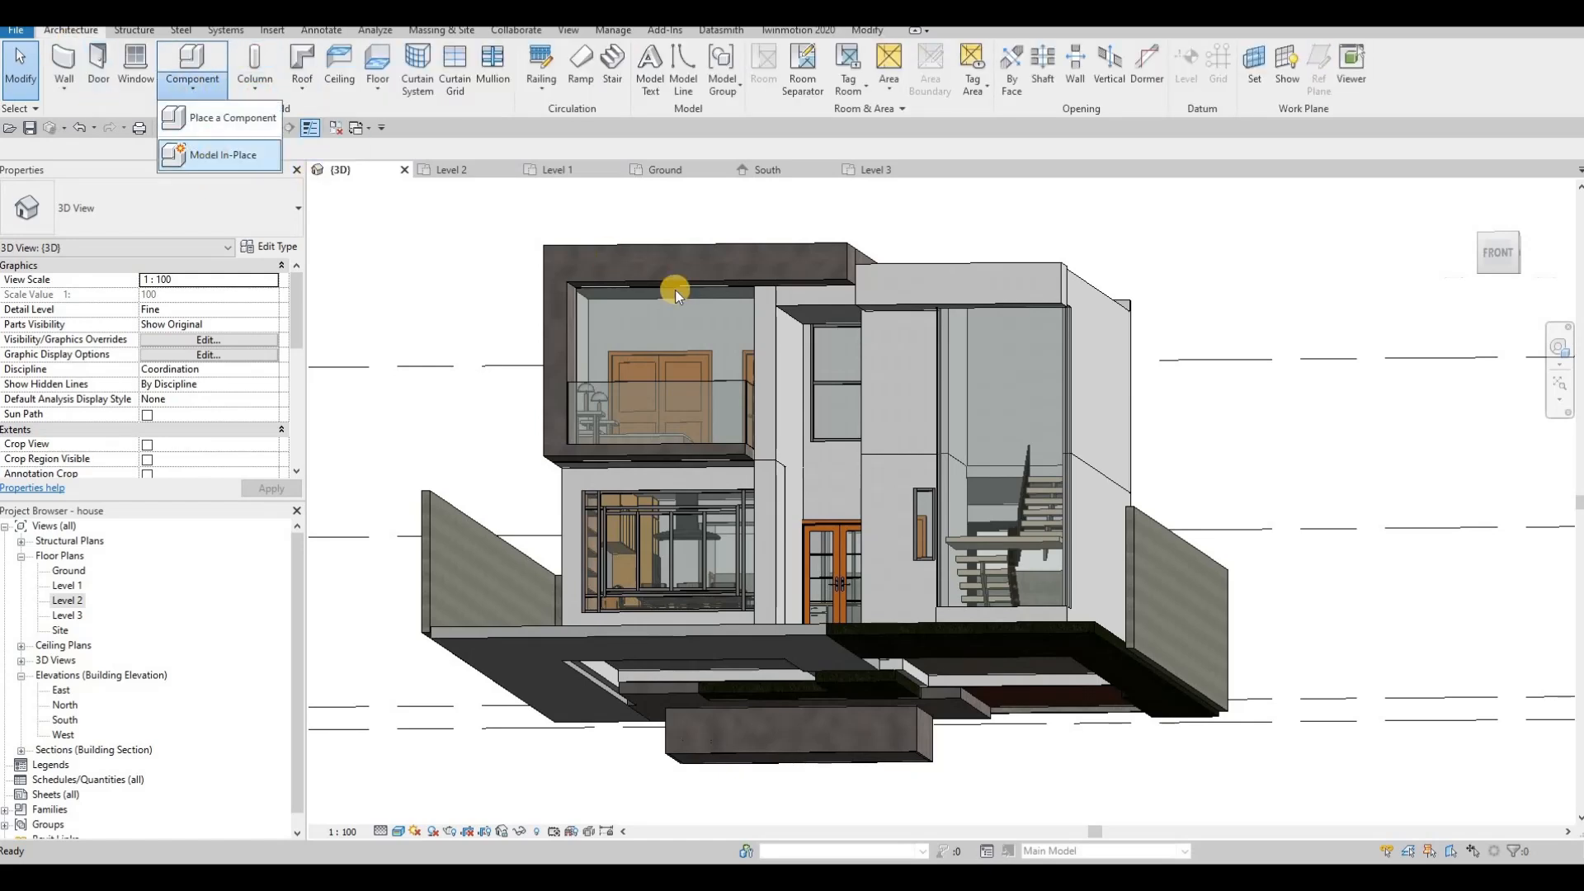
key("Escape")
key("Escape")
Edit the balcony frame in place and start a void sweep with its path picked along the frame's inner front edges.
left_click(705, 266)
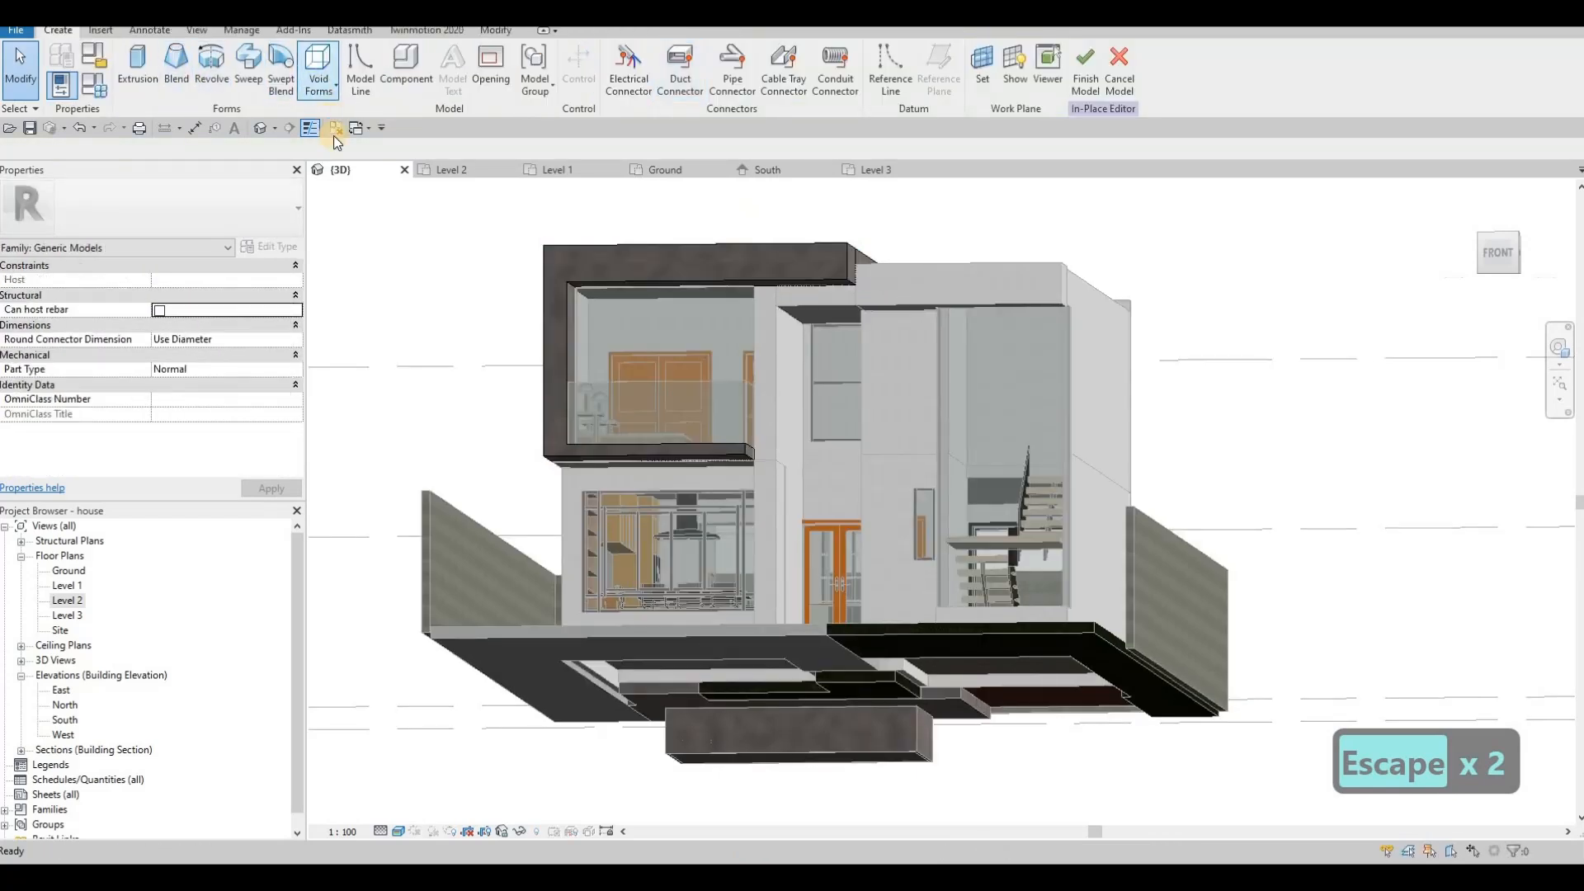
left_click(319, 71)
left_click(412, 213)
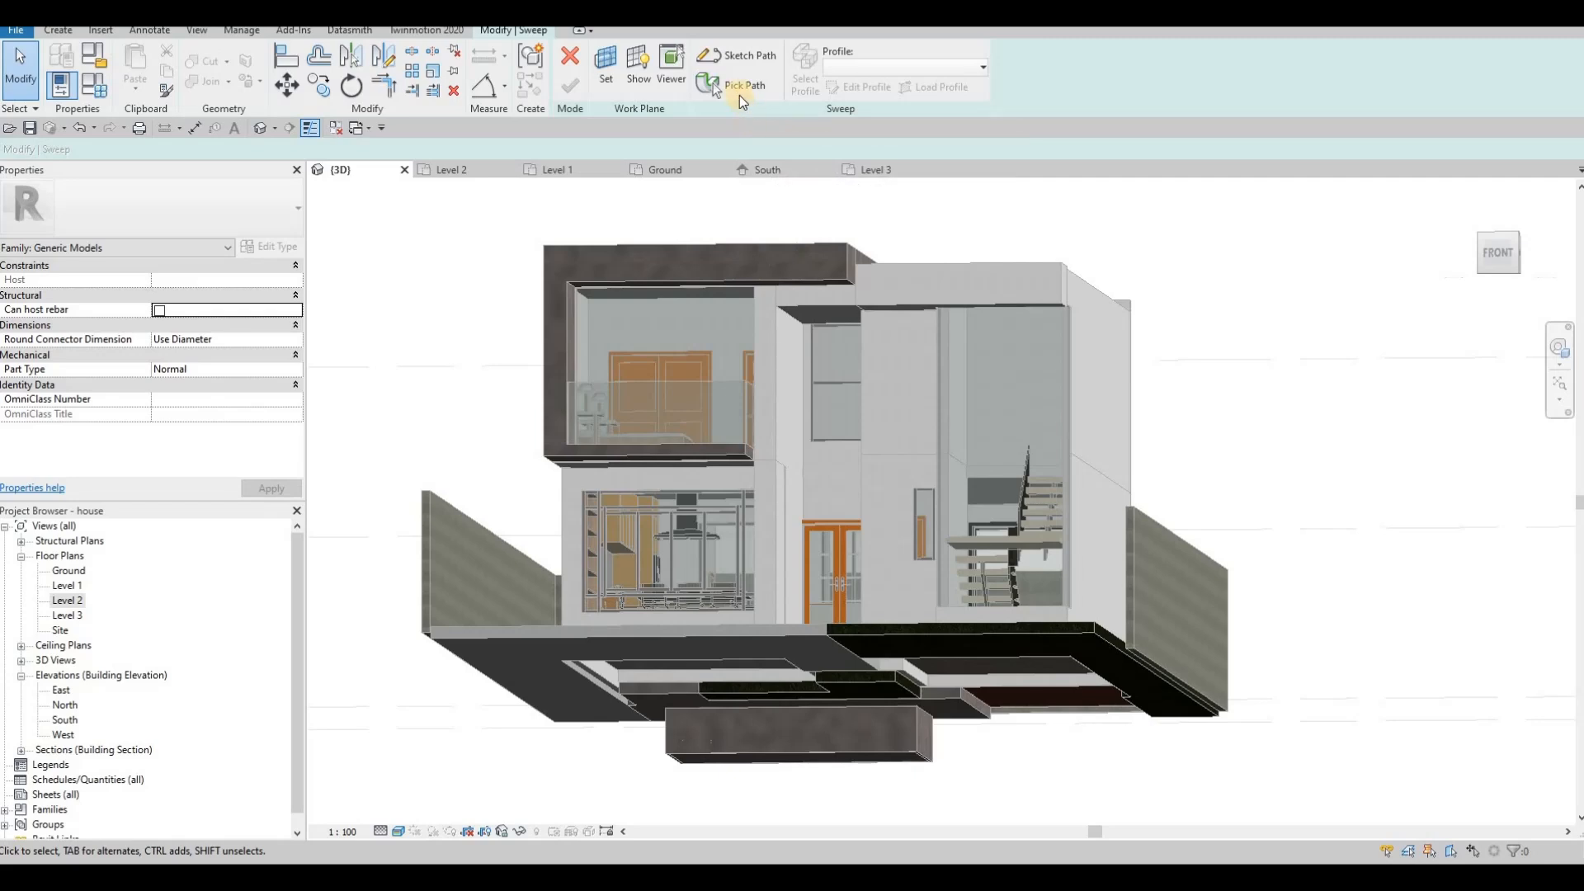
left_click(739, 95)
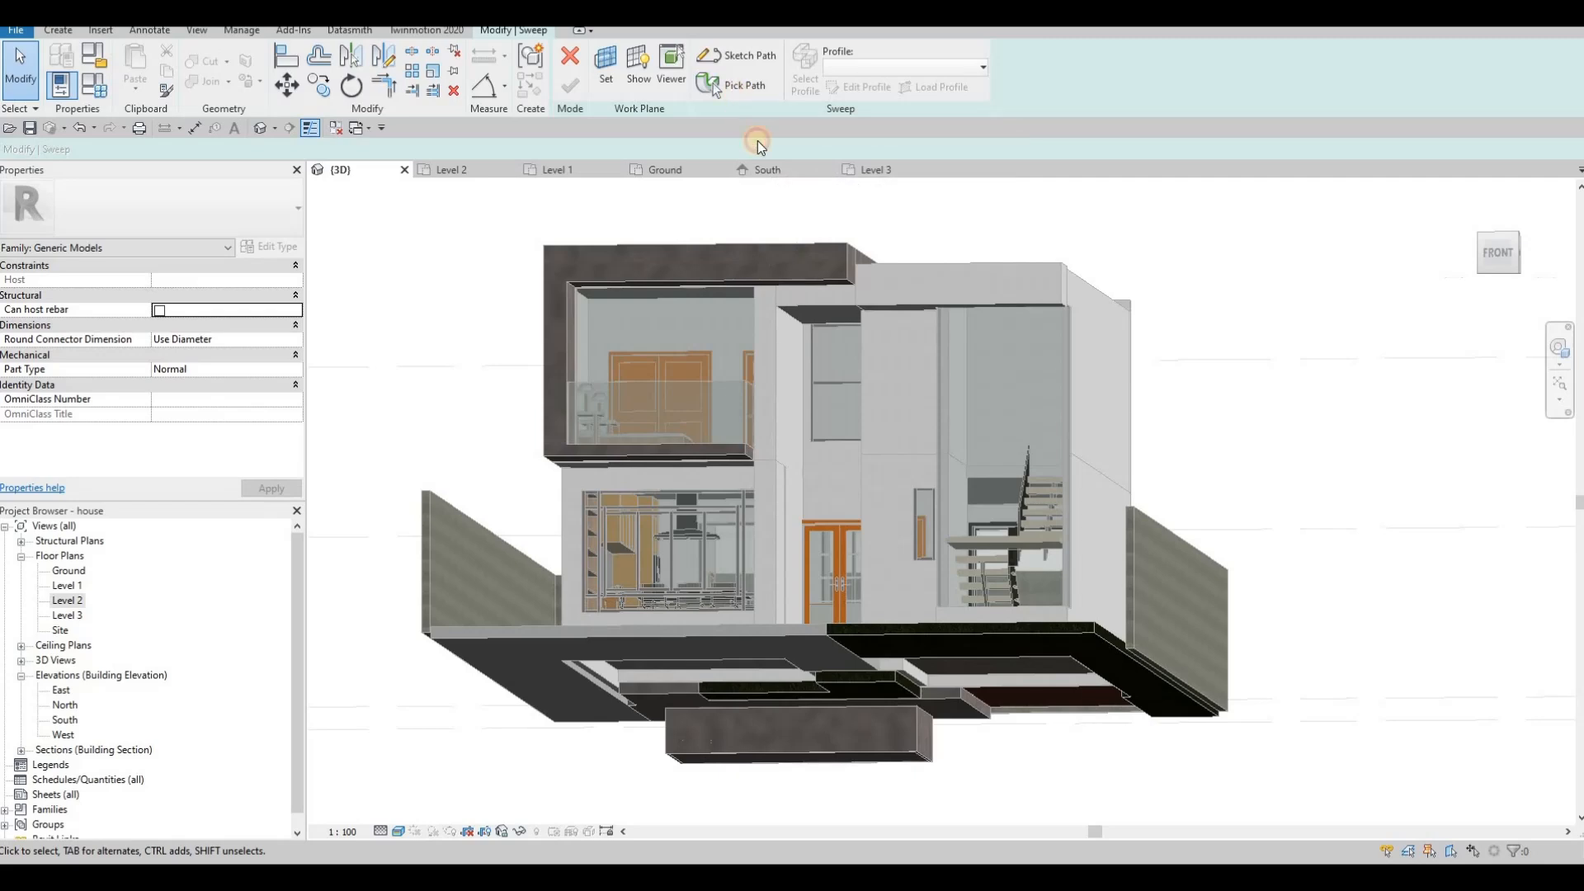
left_click(783, 281)
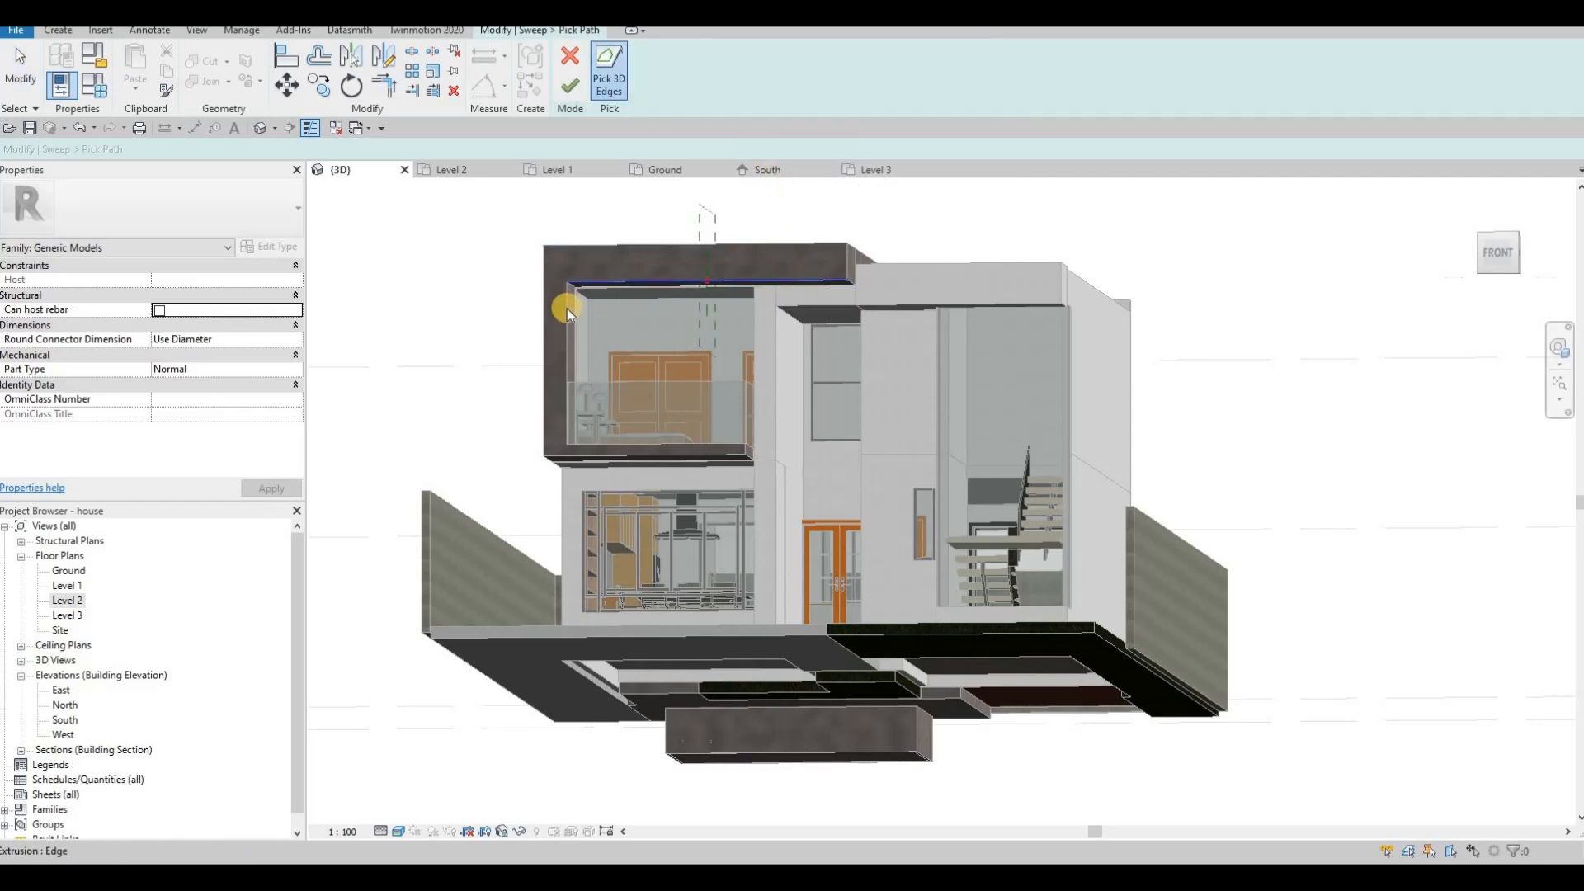
left_click(655, 444)
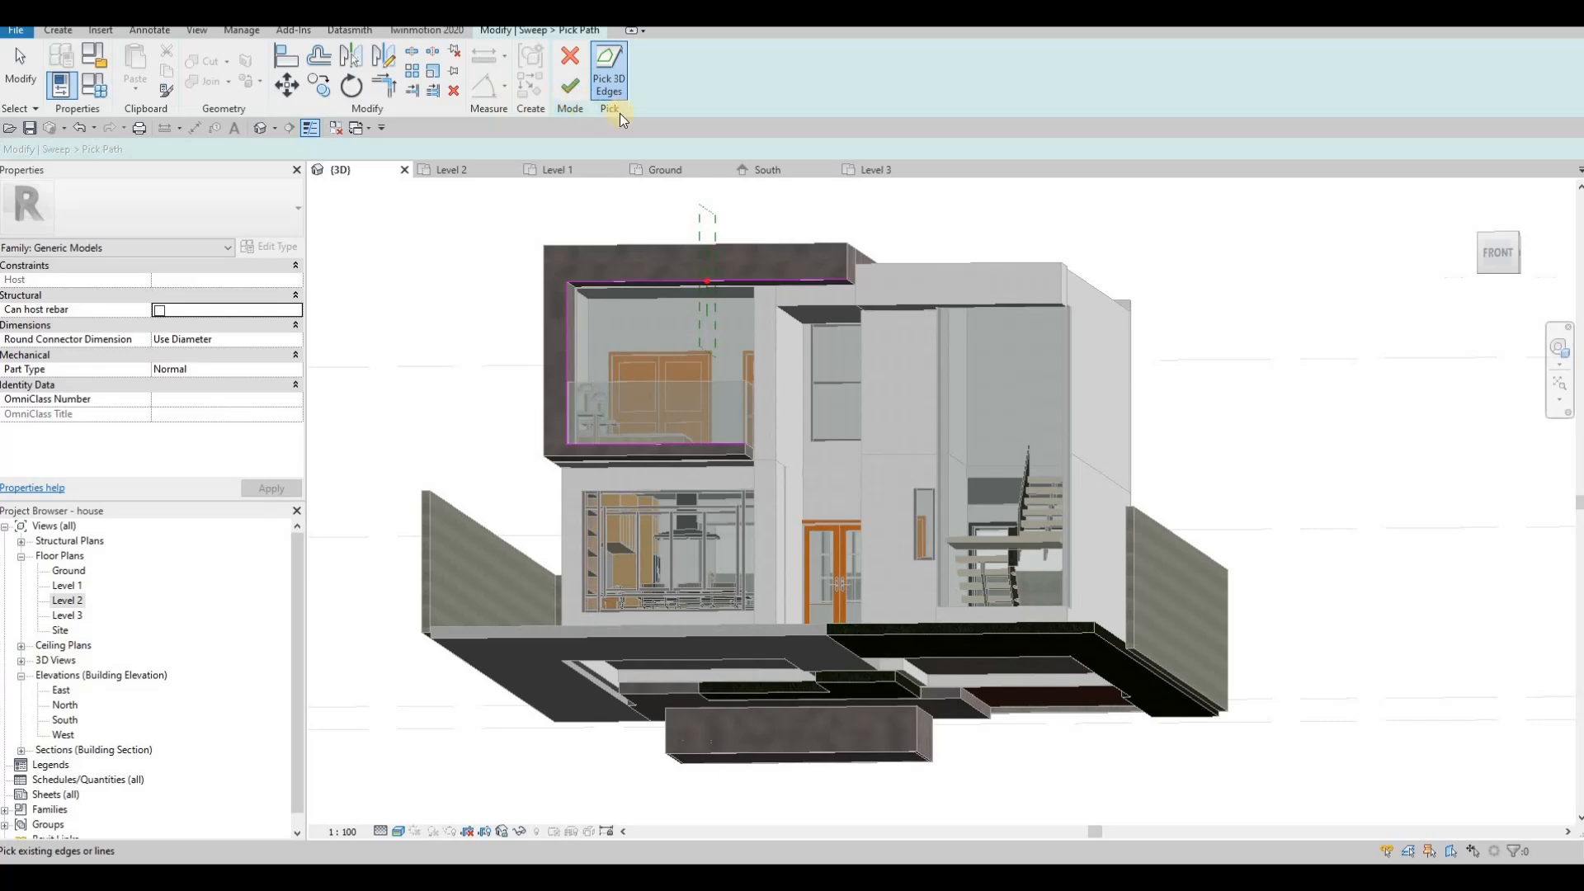
left_click(570, 85)
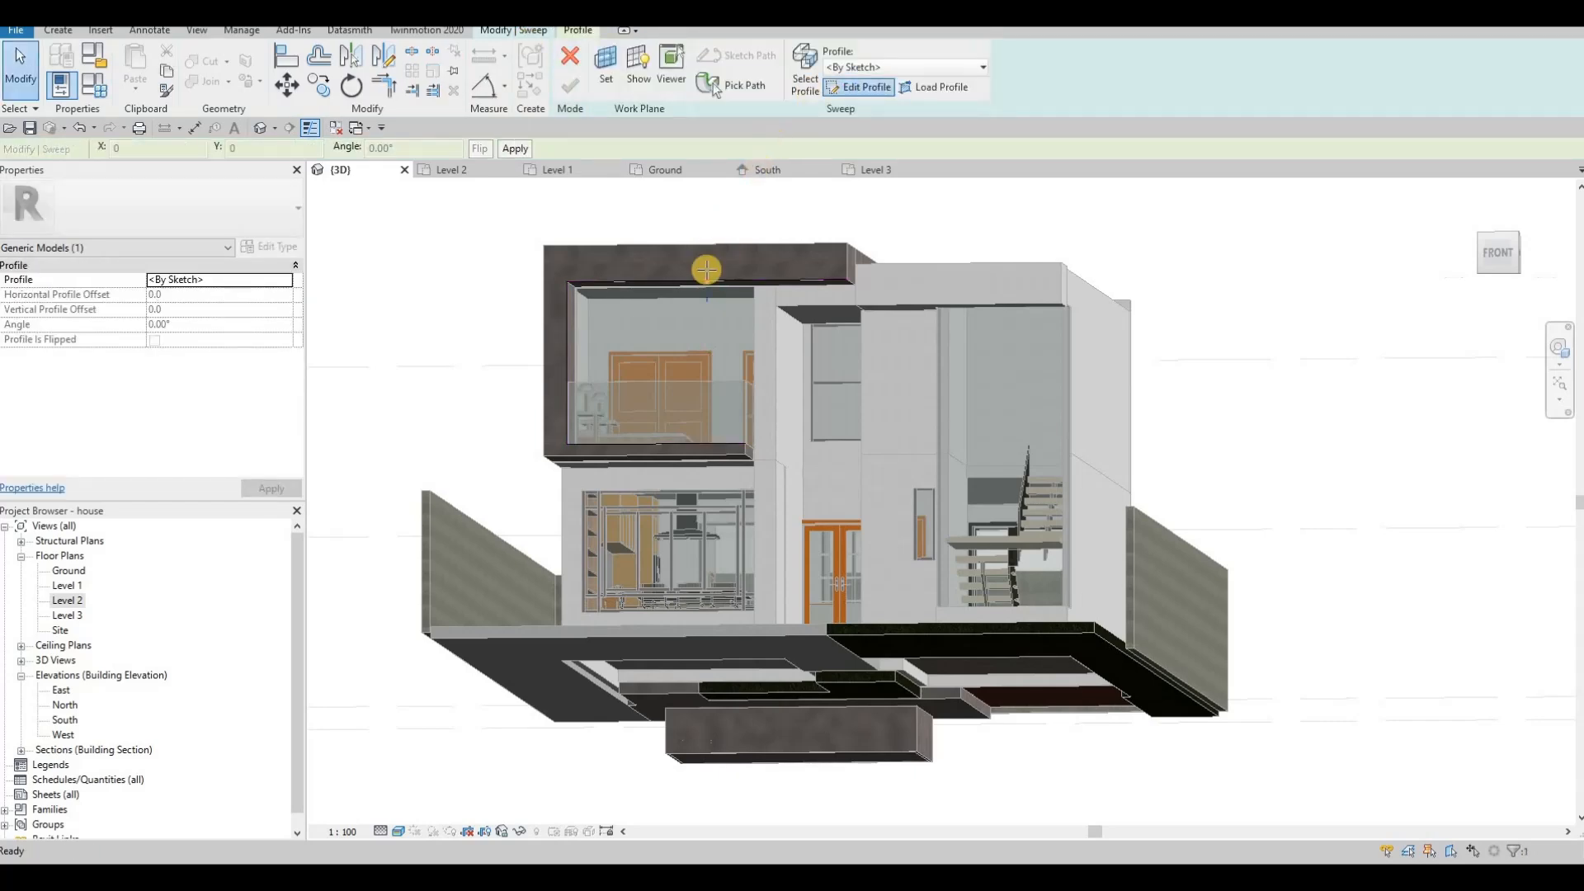
Sketch a rectangular sweep profile about 100 mm deep, starting at the frame's front face above the inner edge.
scroll(707, 269, "up", 8)
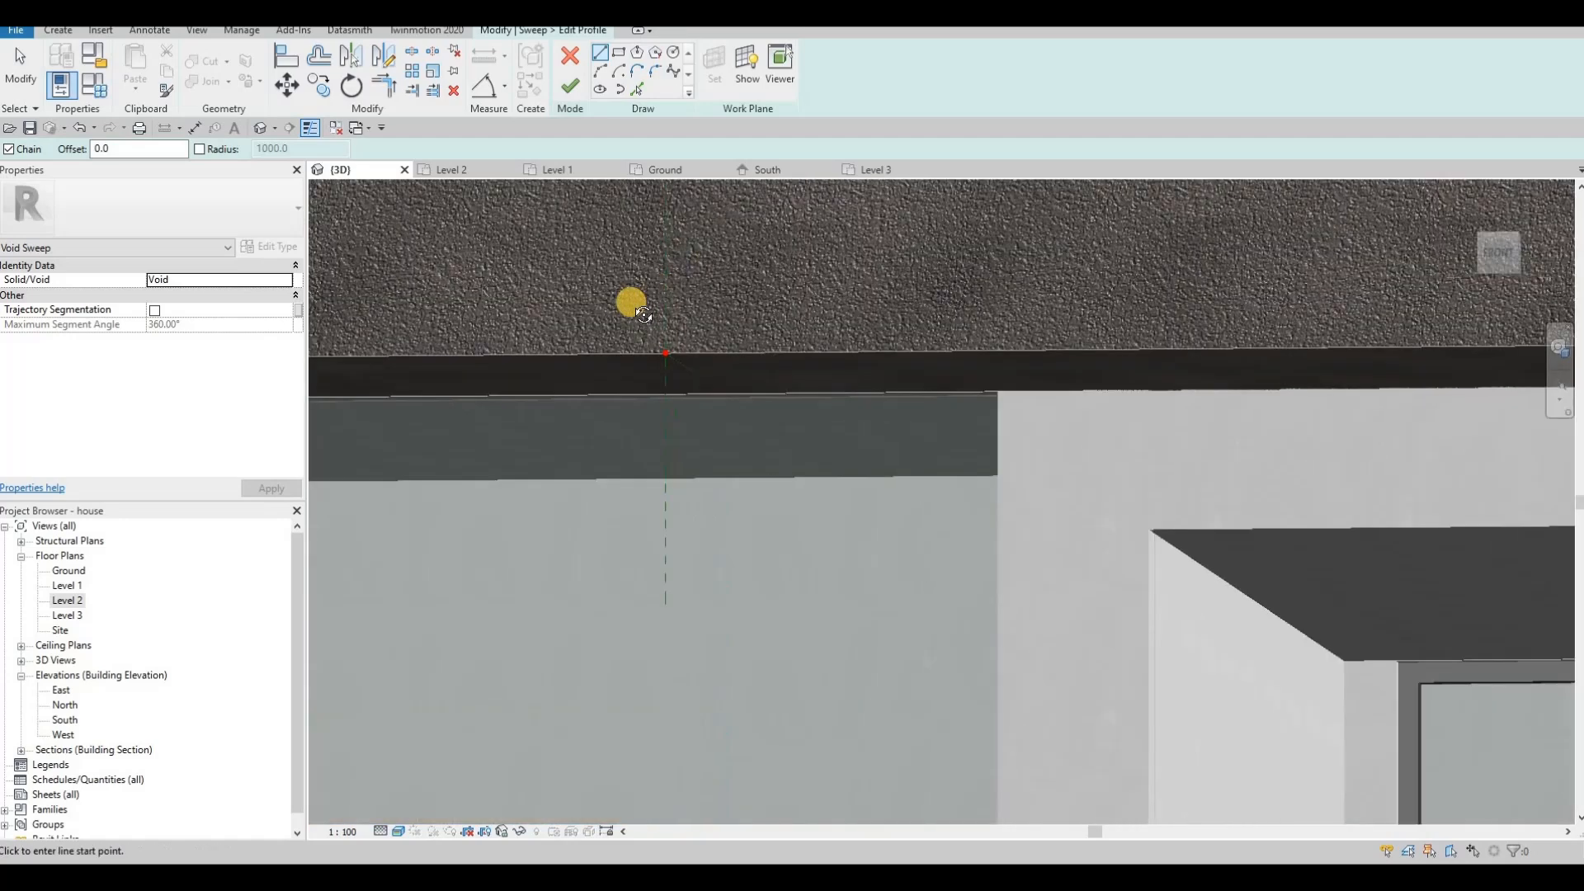
mouse_move(631, 302)
middle_mouse_down("shift")
mouse_move(617, 276)
mouse_move(522, 320)
mouse_move(569, 280)
middle_mouse_up("shift")
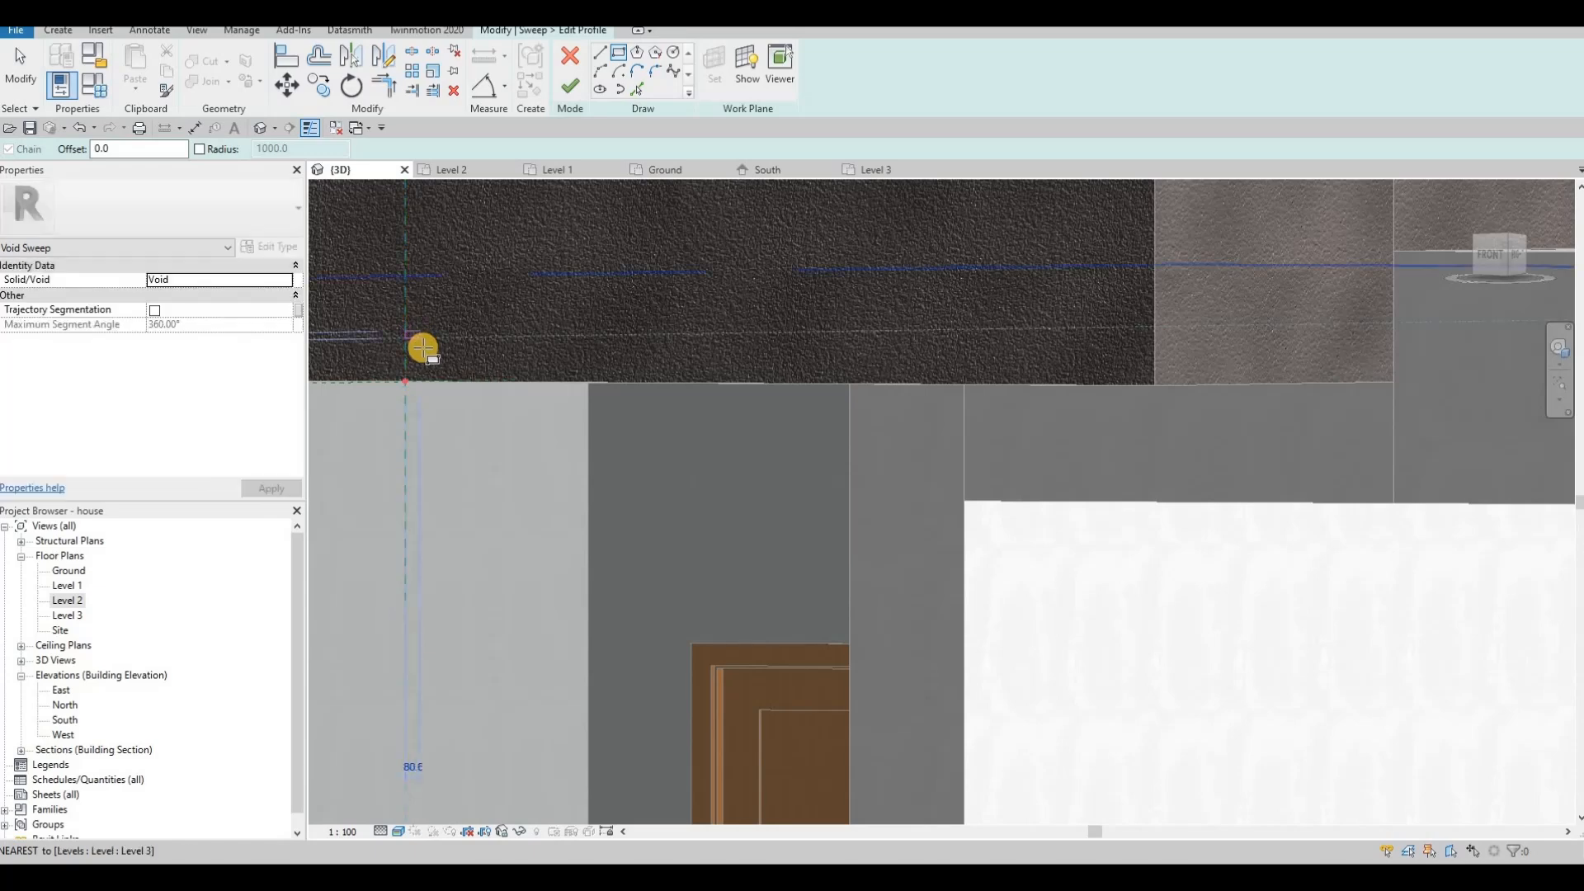
left_click(422, 346)
left_click(410, 347)
scroll(572, 332, "up", 6)
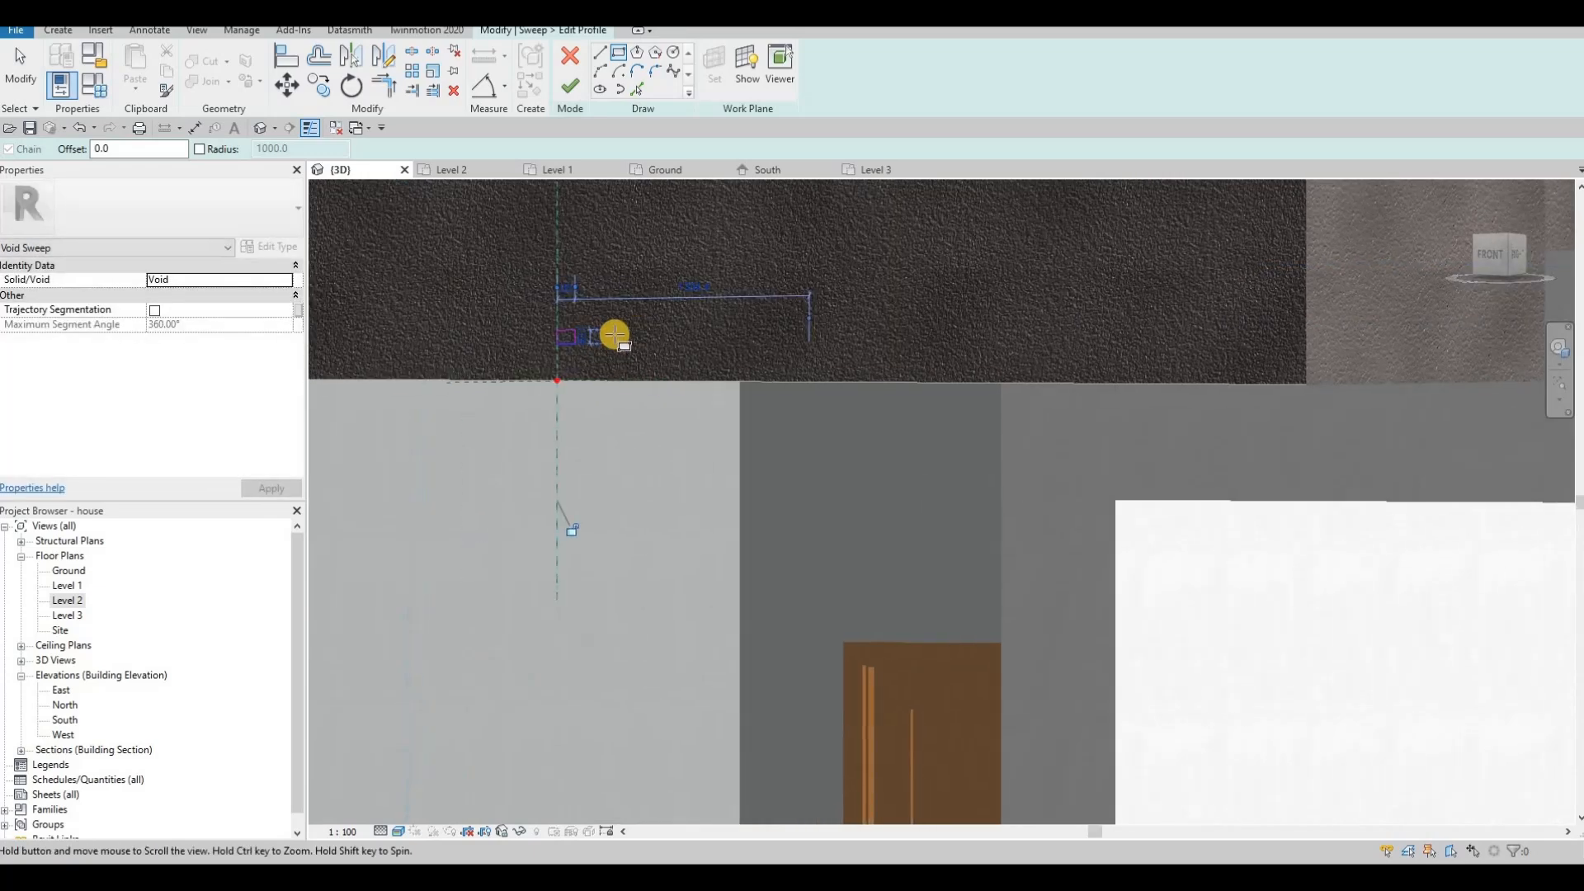
key("Escape")
key("Escape")
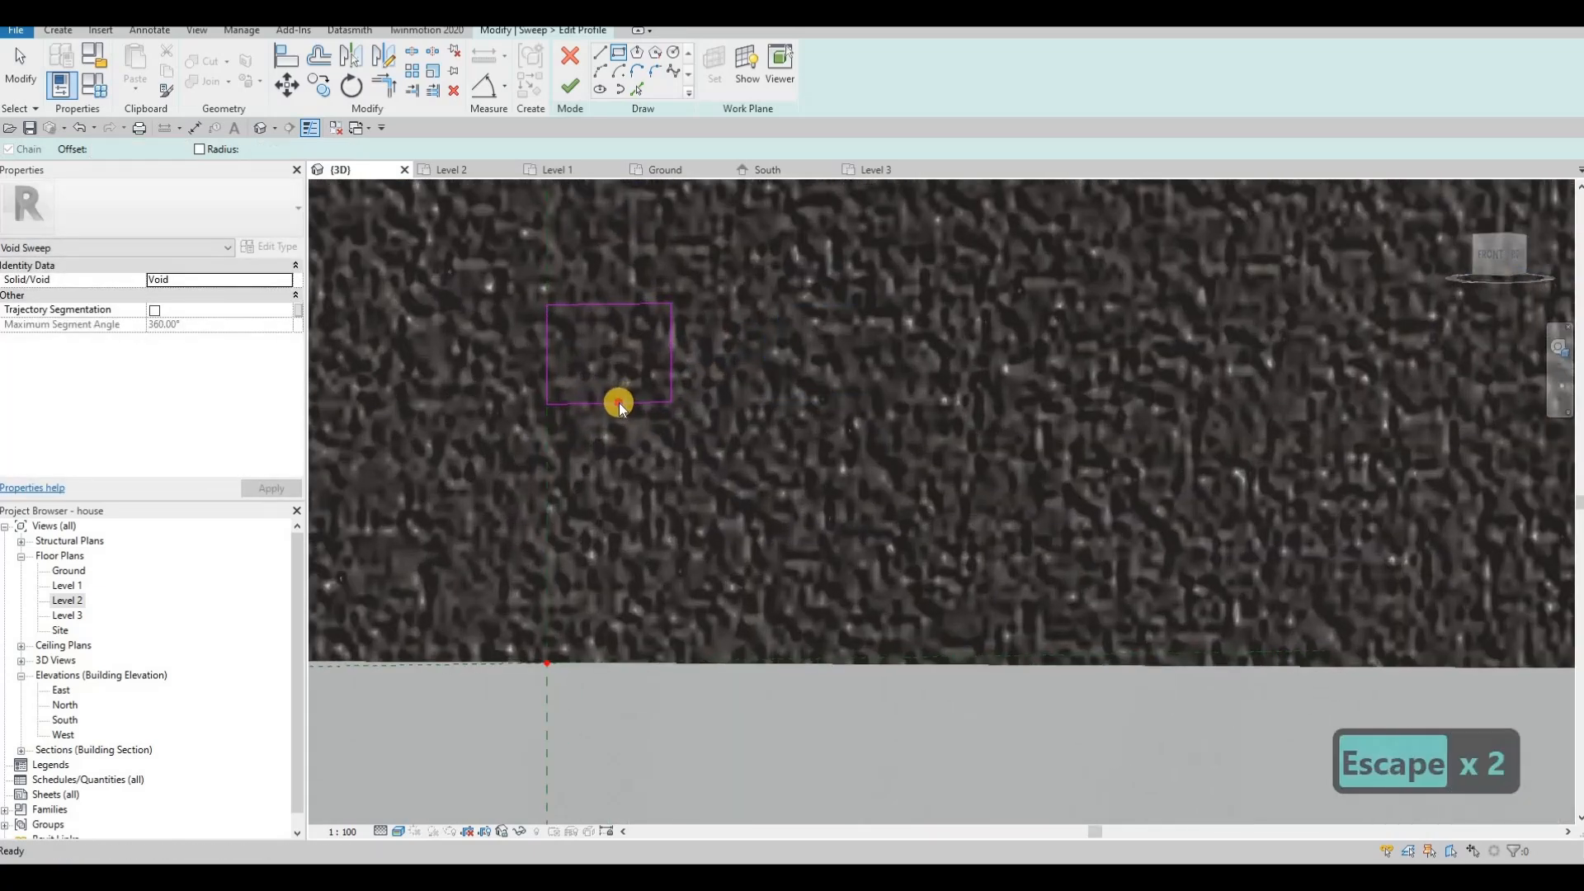
Set the rectangular profile's height to 50 mm and finish the void sweep.
left_click(673, 357)
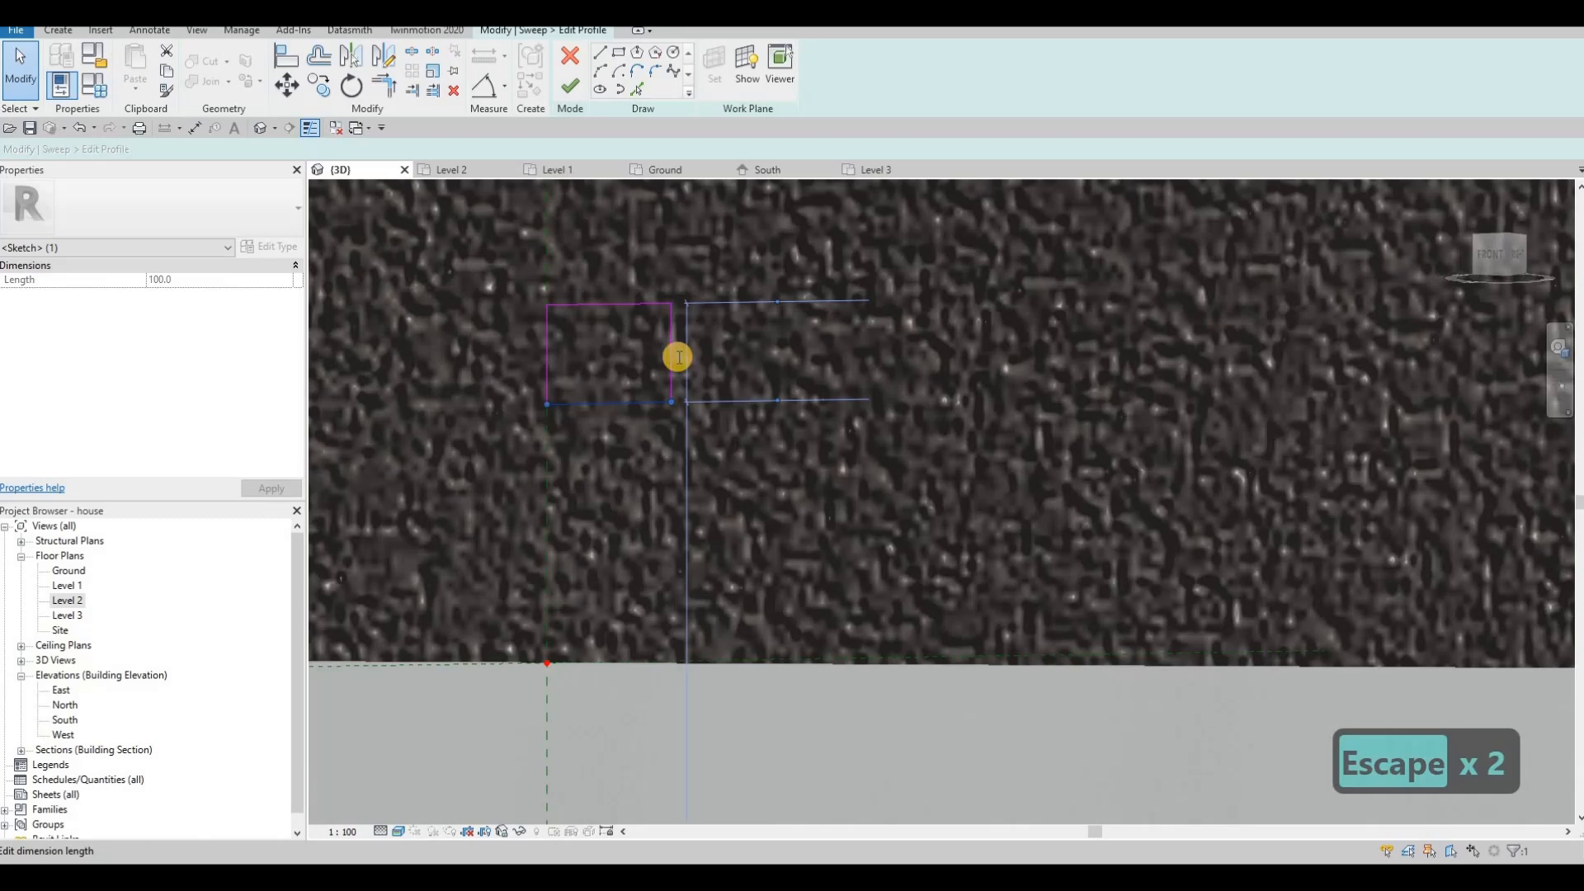
type("50")
key("Return")
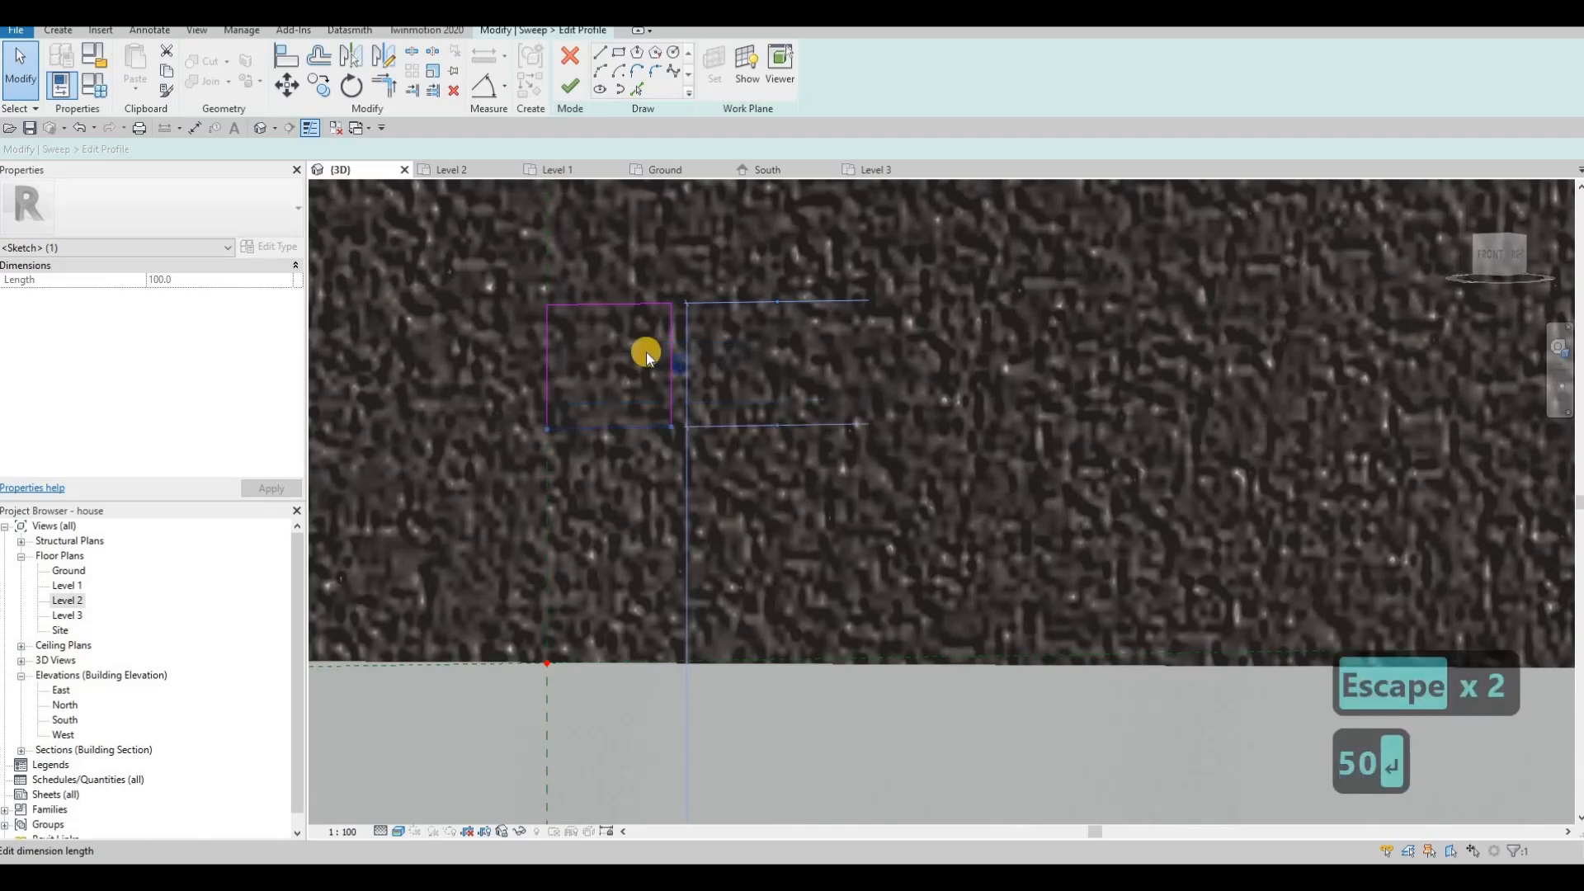
key("Escape")
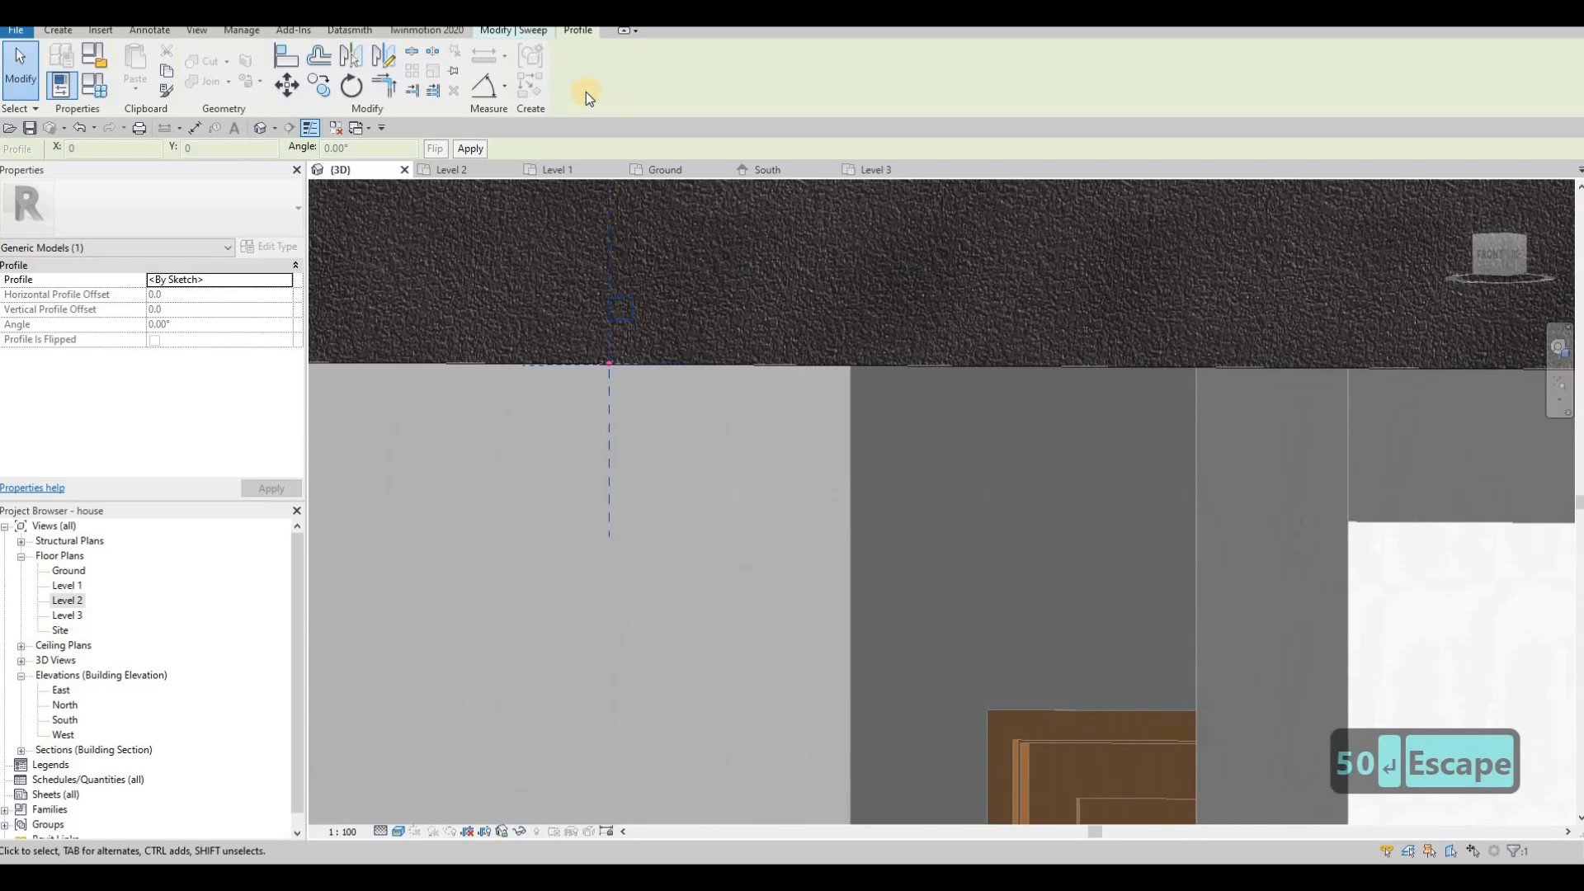
left_click(578, 87)
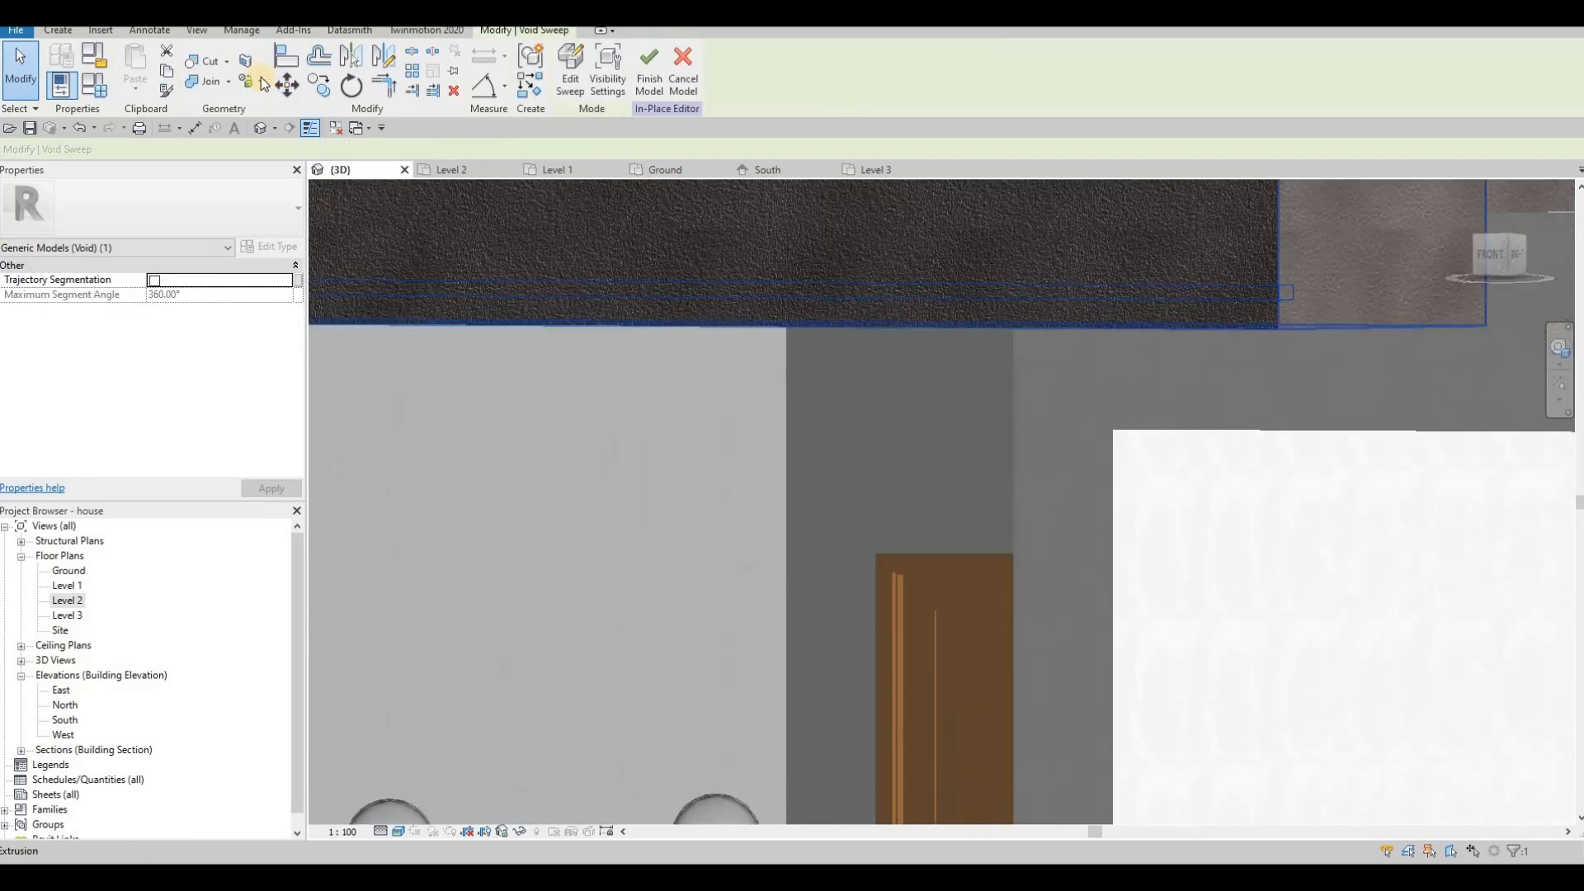
Cut the balcony frame's extrusion with the void sweep and finish the in-place model.
left_click(207, 61)
left_click(573, 74)
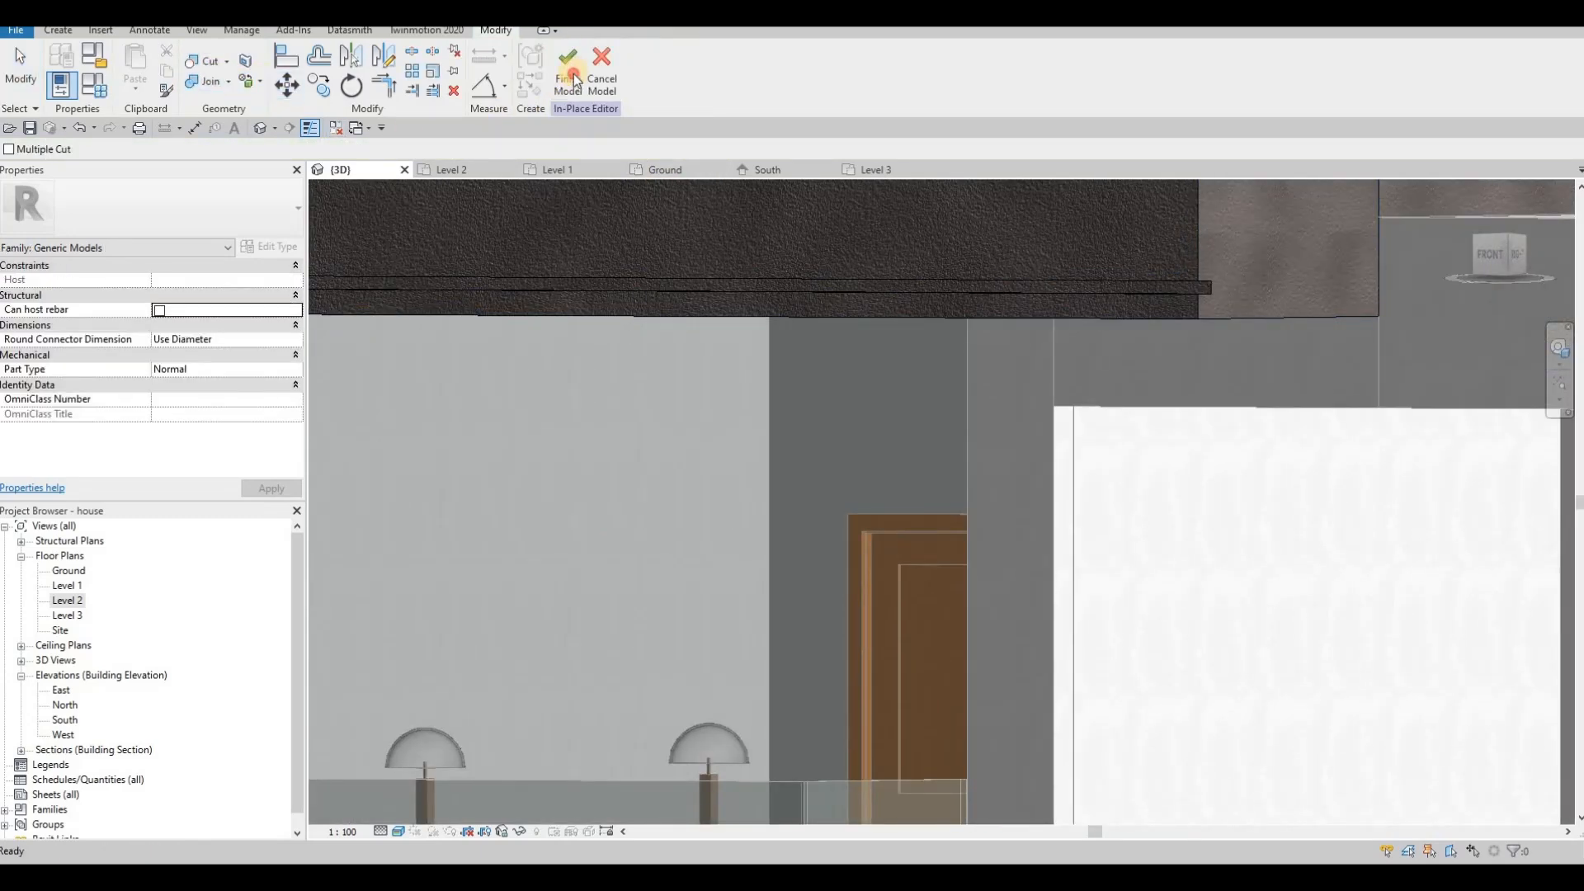
scroll(721, 247, "down", 6)
key("Escape")
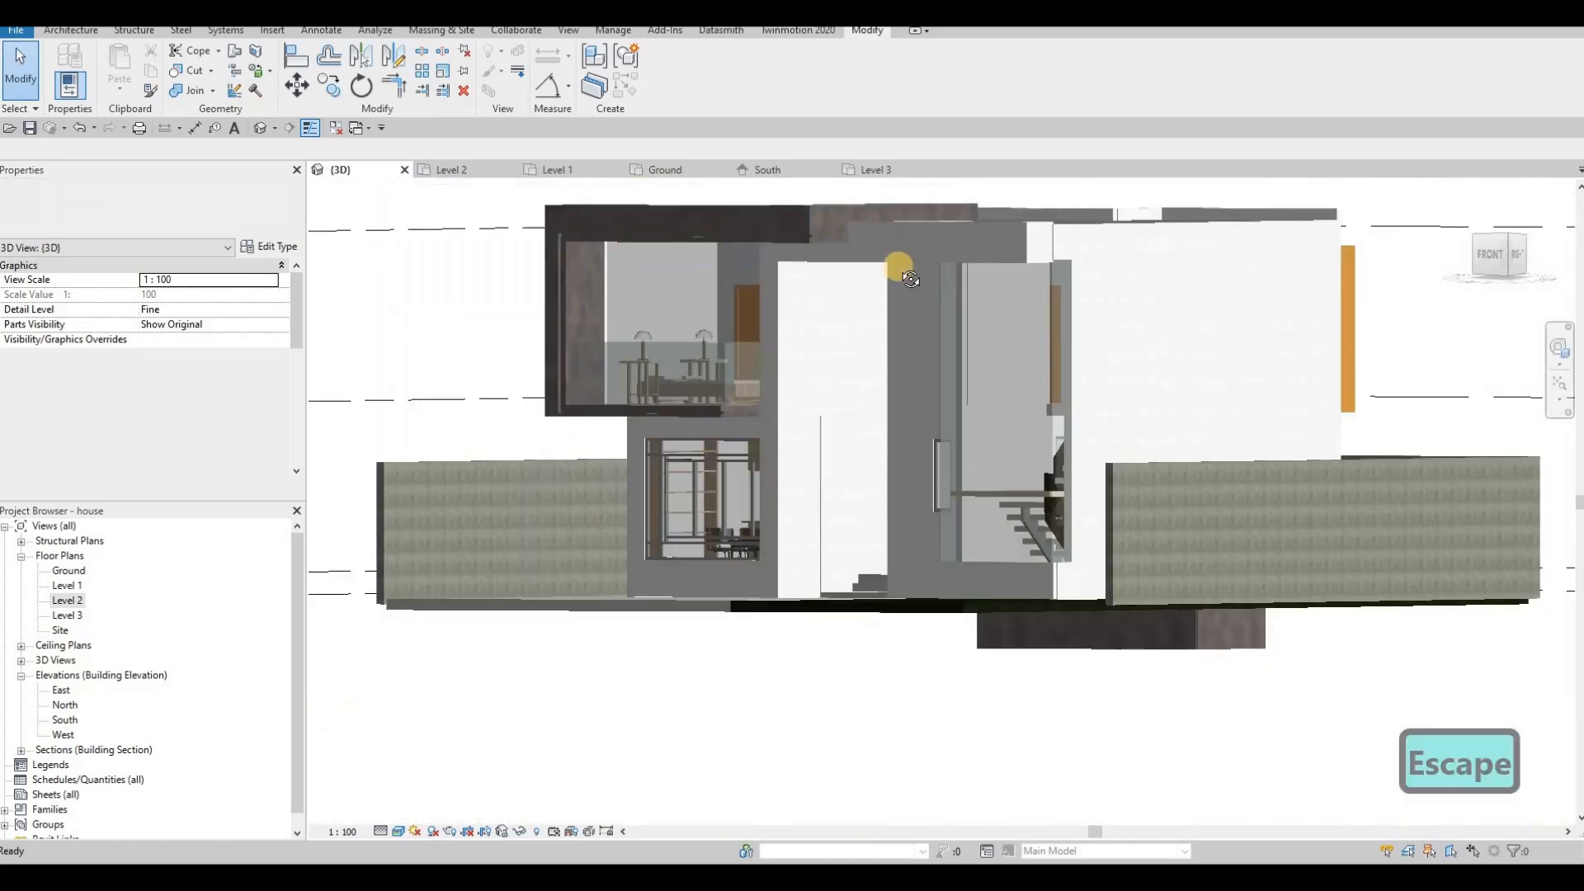
Reopen the frame's void sweep and extend its path around the corner along the balcony slab's entrance-side edge.
middle_click_drag(902, 269, 745, 437, "shift")
scroll(727, 433, "up", 6)
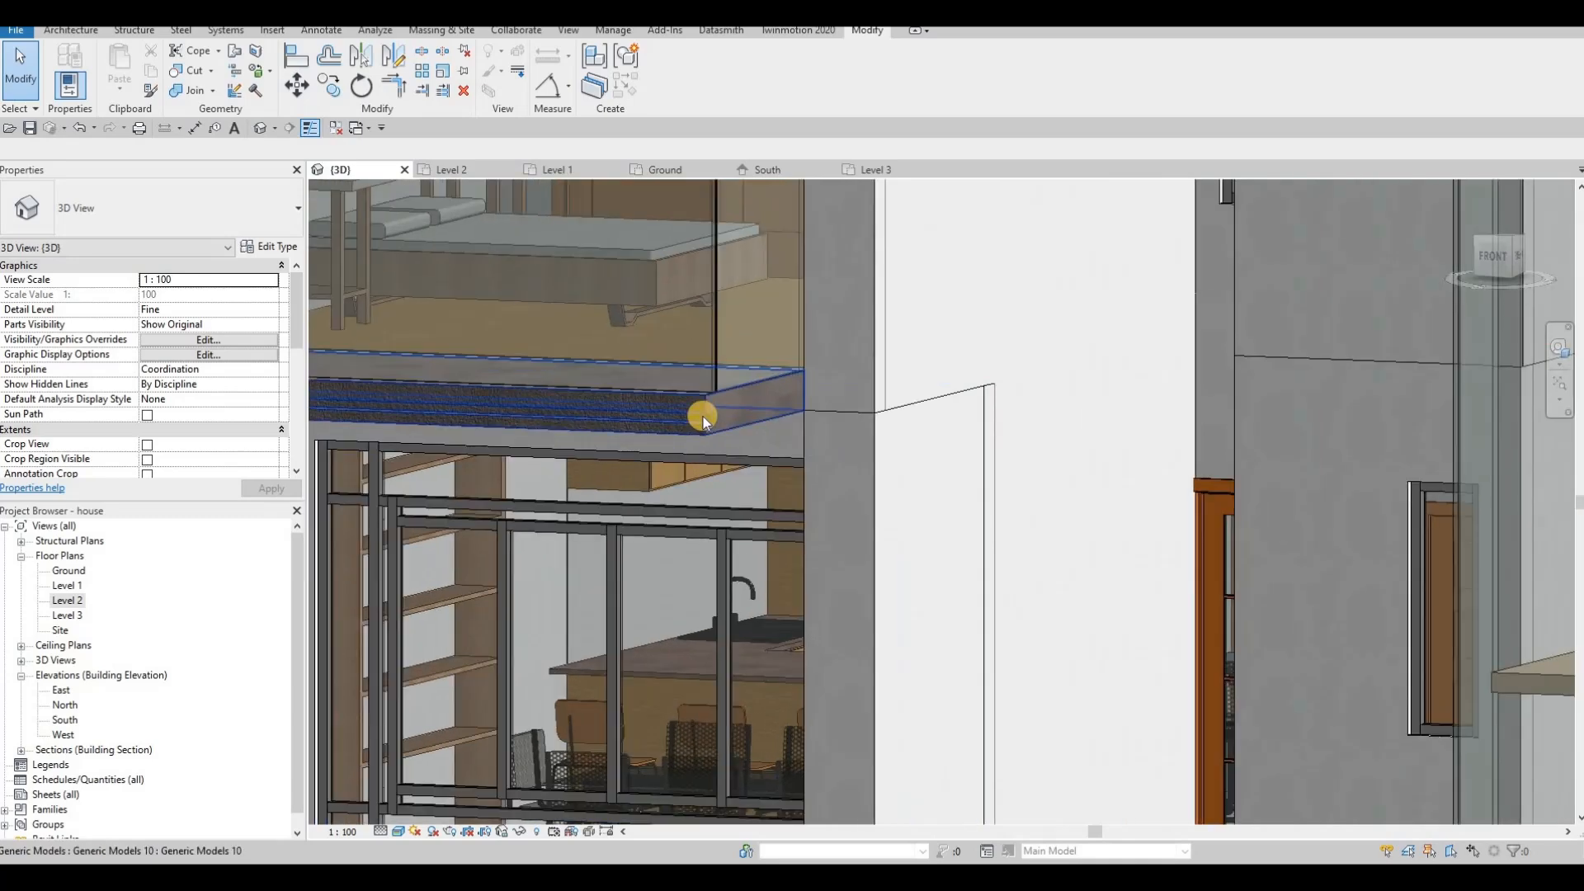
left_click(703, 417)
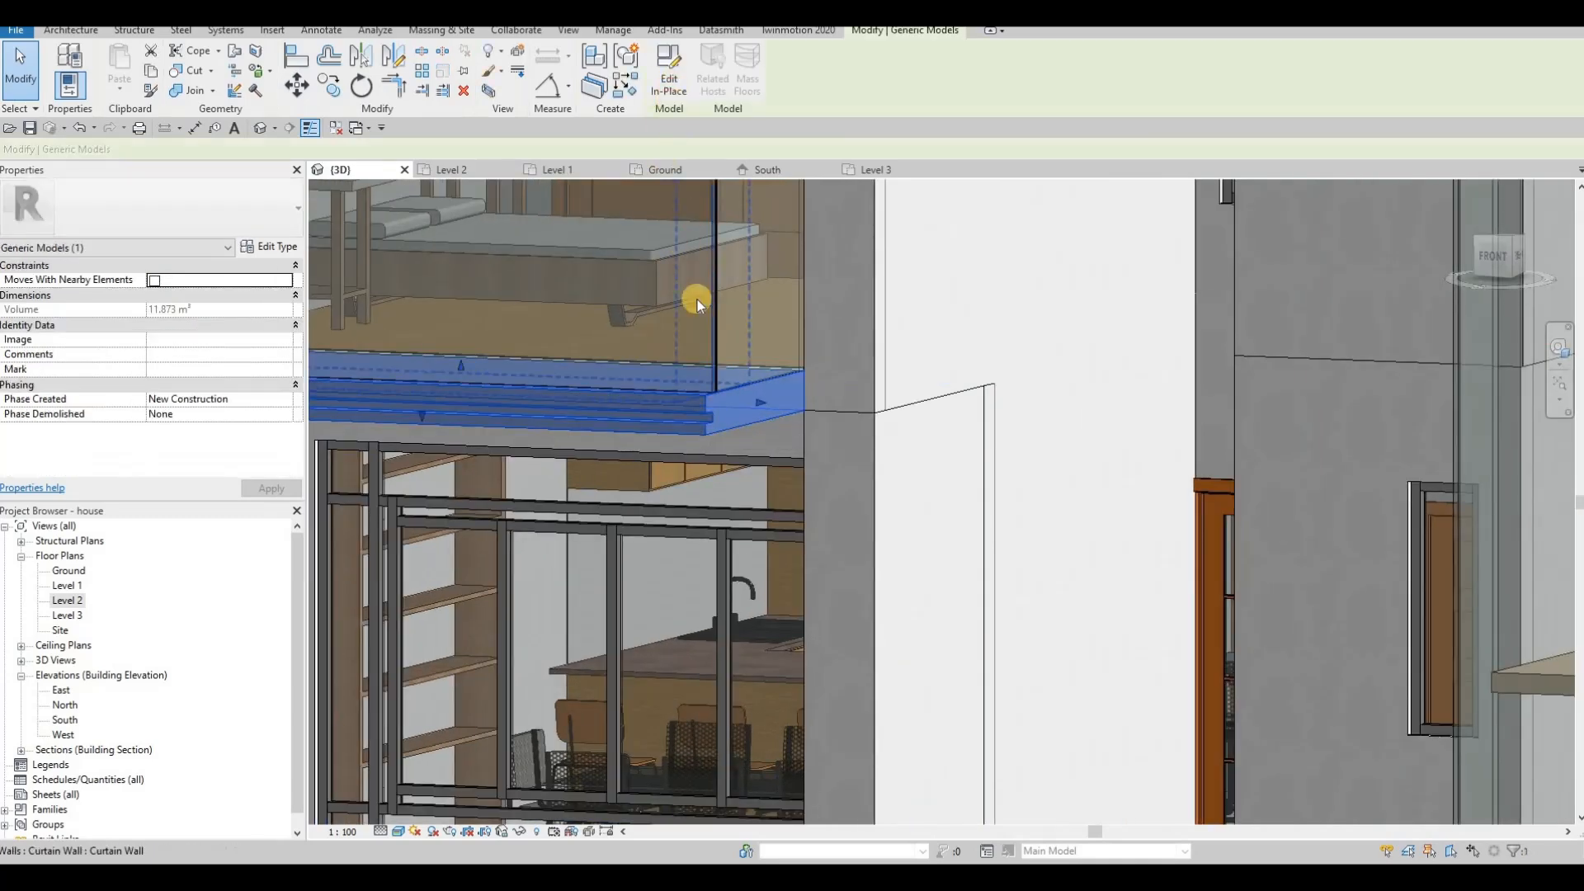
double_click(716, 389)
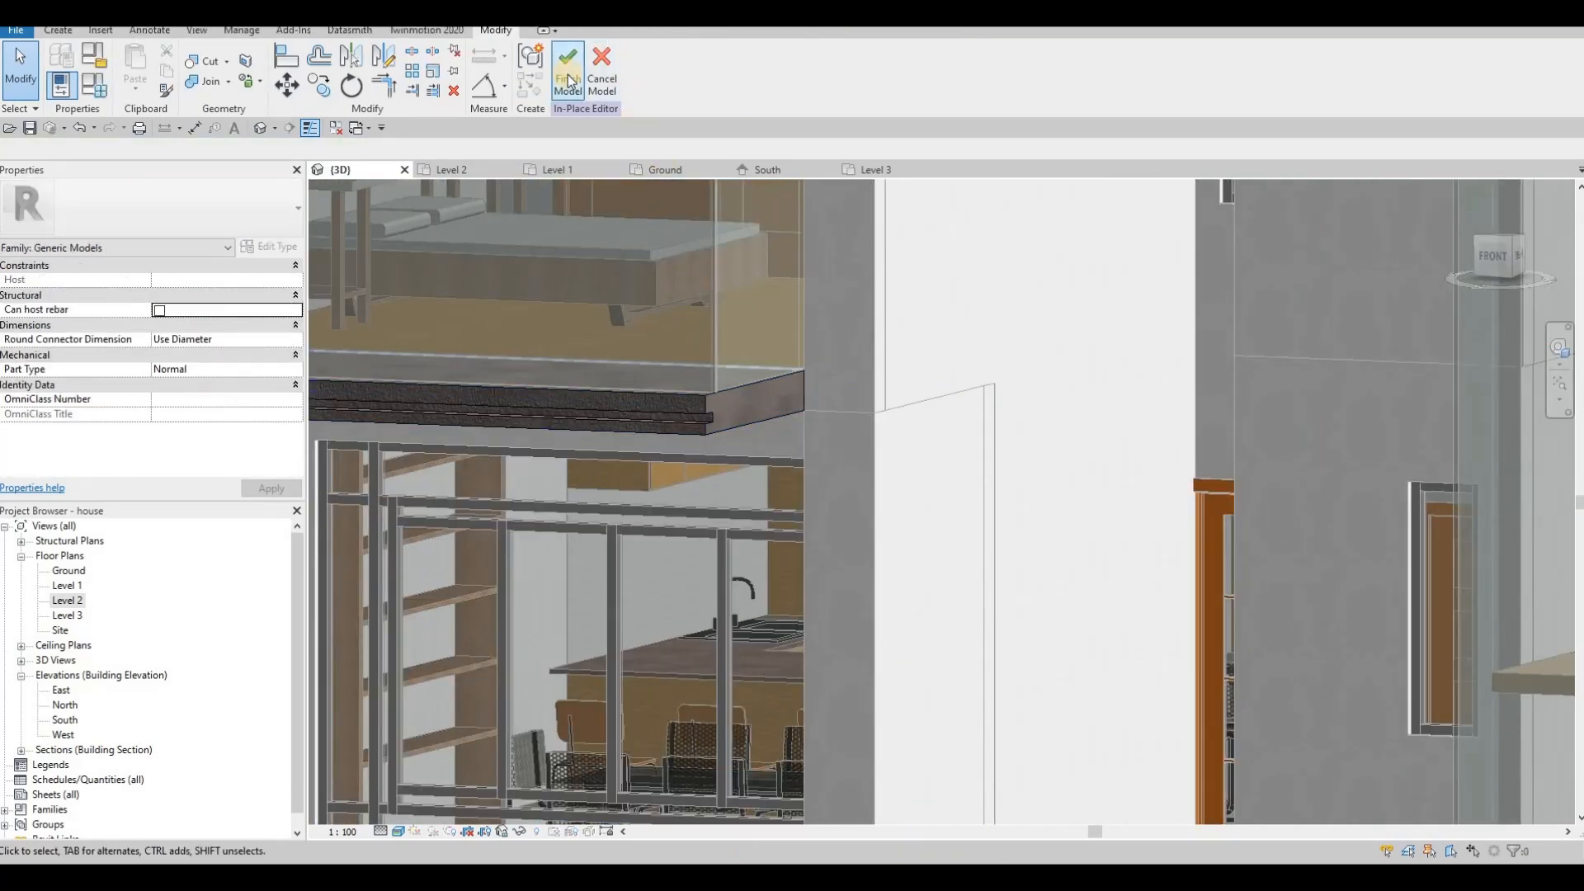
left_click(685, 386)
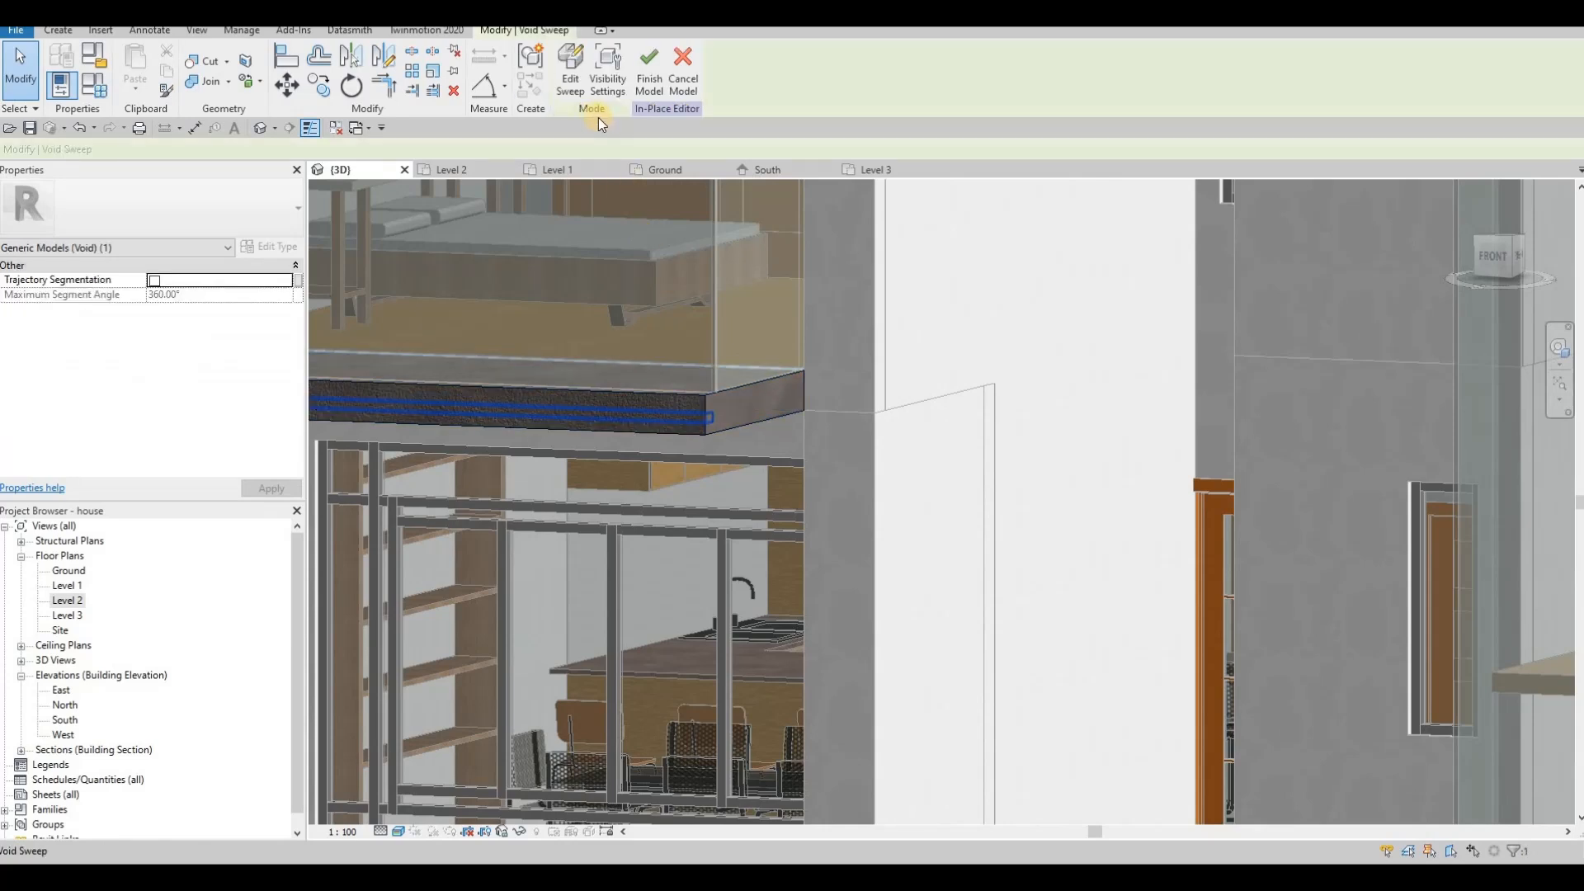
double_click(703, 414)
left_click(725, 87)
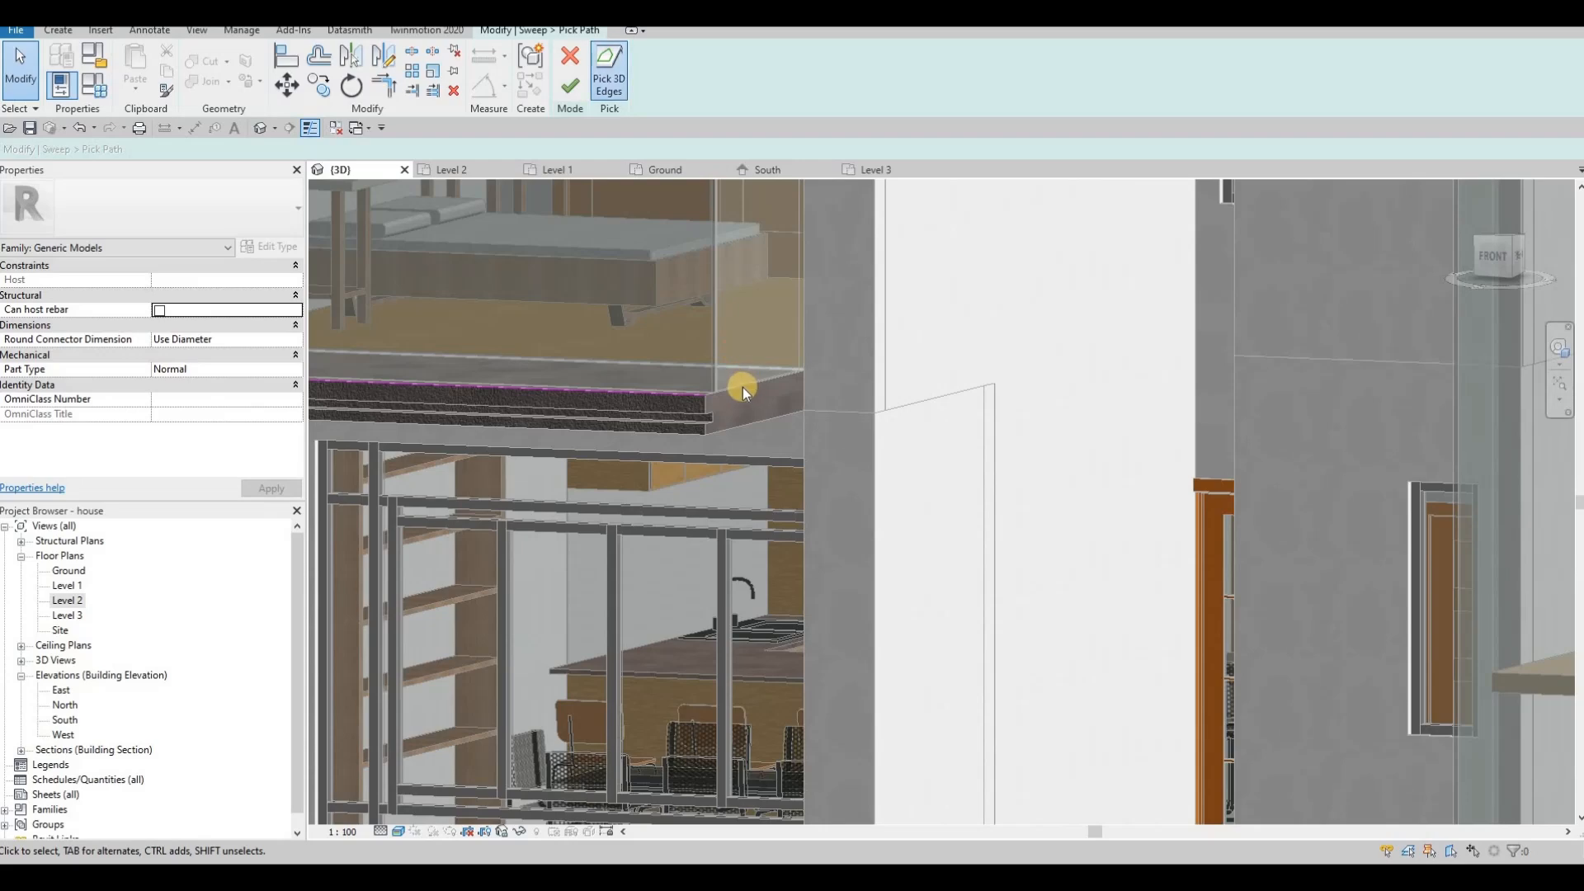
scroll(726, 415, "up", 5)
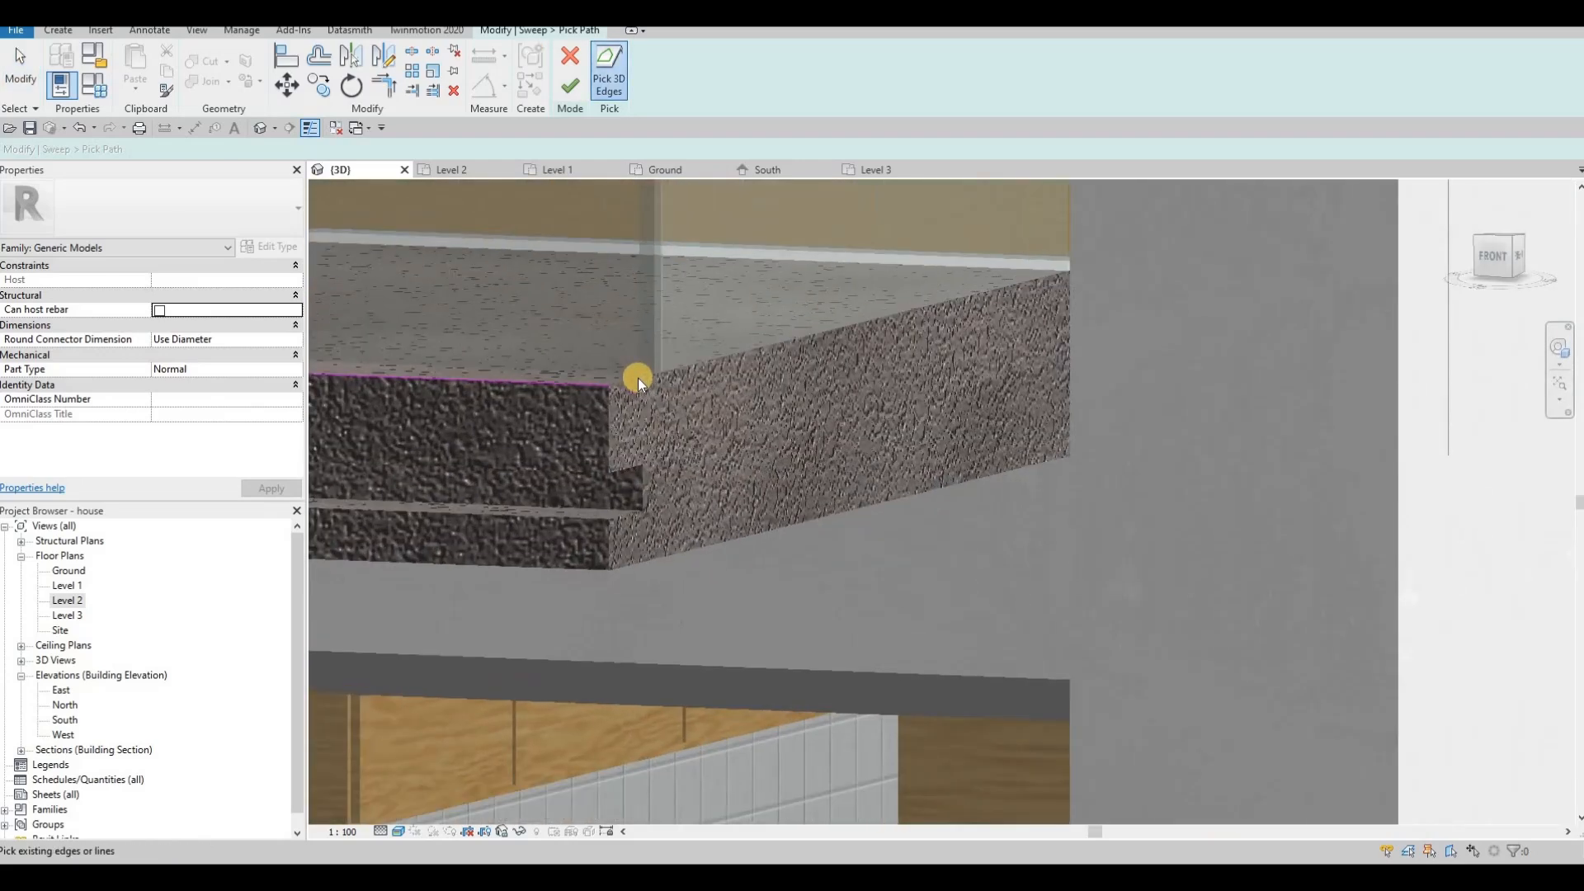
left_click(582, 85)
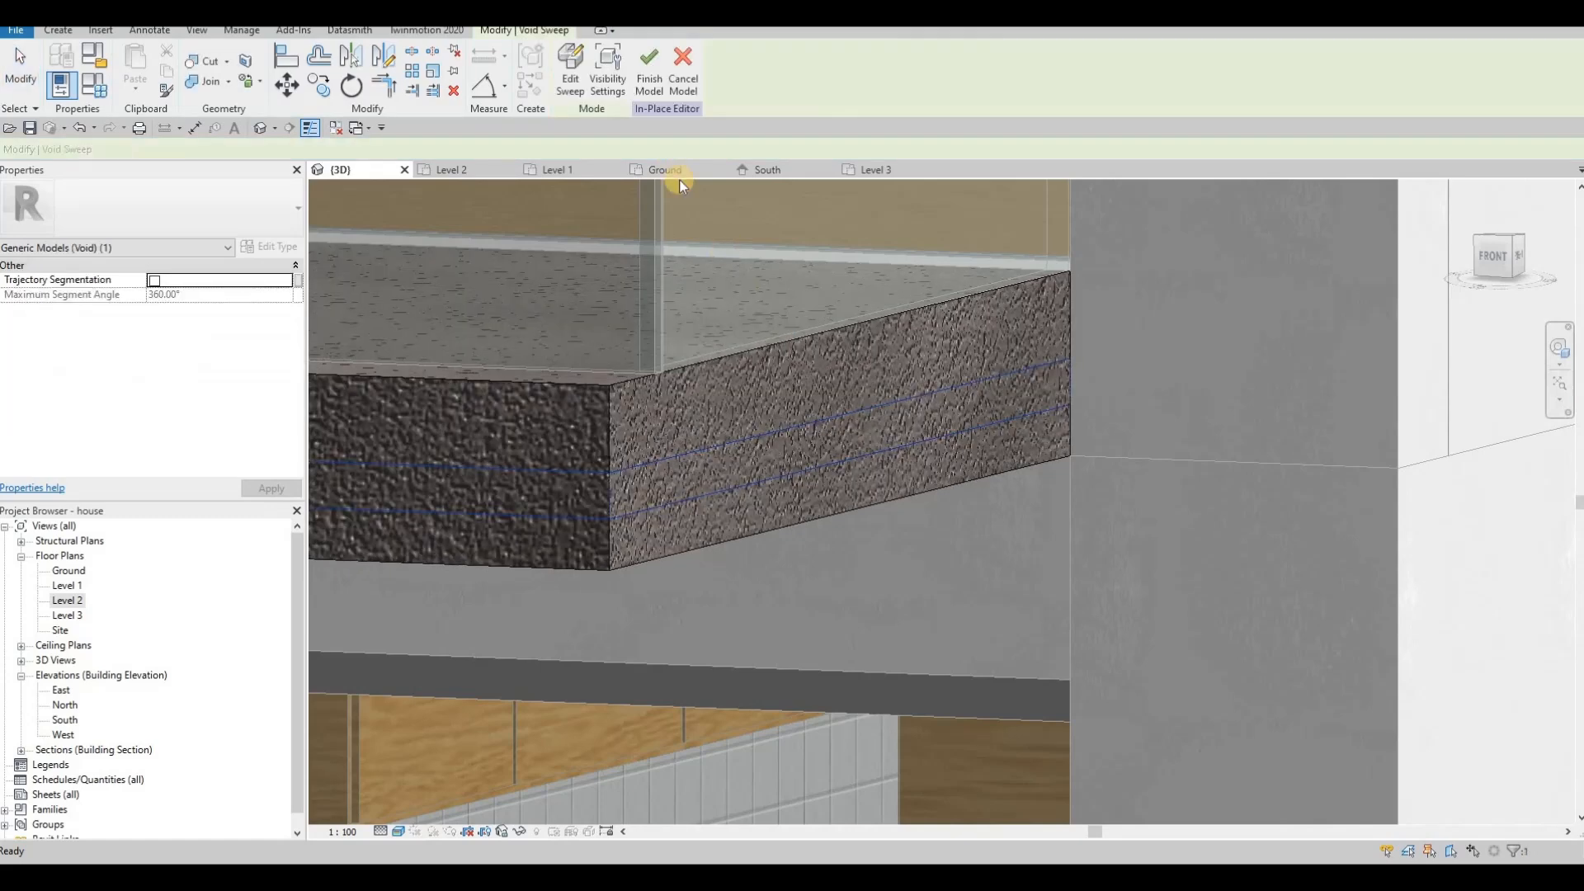
Cut the balcony slab with the extended void sweep and finish the in-place model.
scroll(776, 330, "down", 2)
left_click(198, 66)
left_click(576, 85)
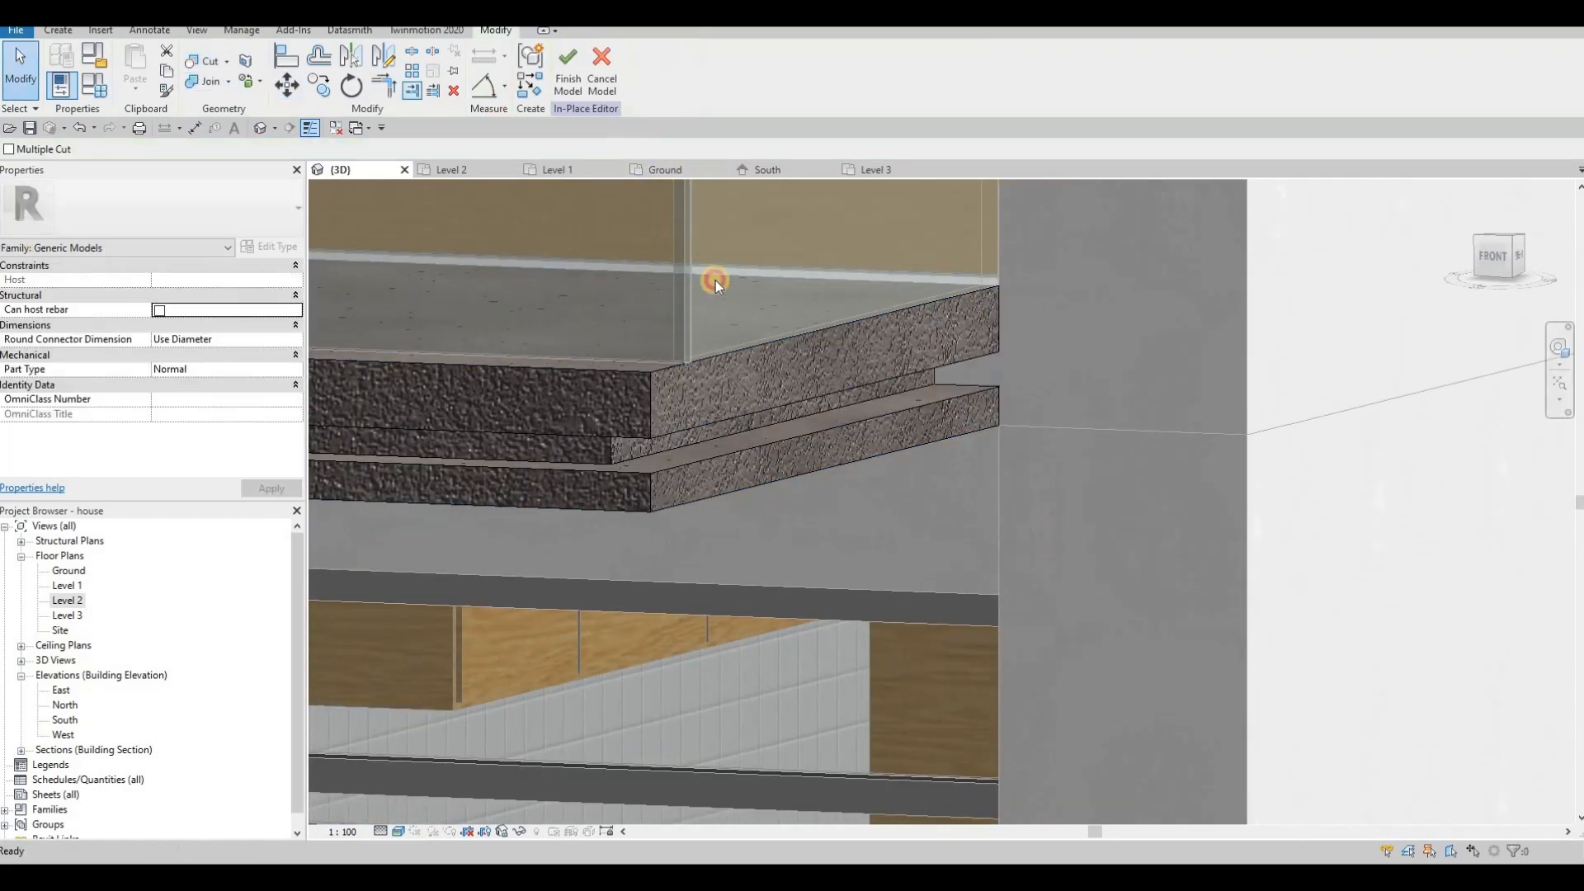
Examine the balcony frame's groove, the generic model band above the entrance and the house's side in the 3D view.
scroll(728, 372, "down", 6)
middle_click_drag(735, 377, 806, 400, "shift")
scroll(757, 381, "down", 3)
scroll(813, 392, "down", 3)
middle_click_drag(866, 272, 819, 302)
scroll(825, 302, "up", 5)
middle_click_drag(948, 277, 771, 297, "shift")
left_click(715, 320)
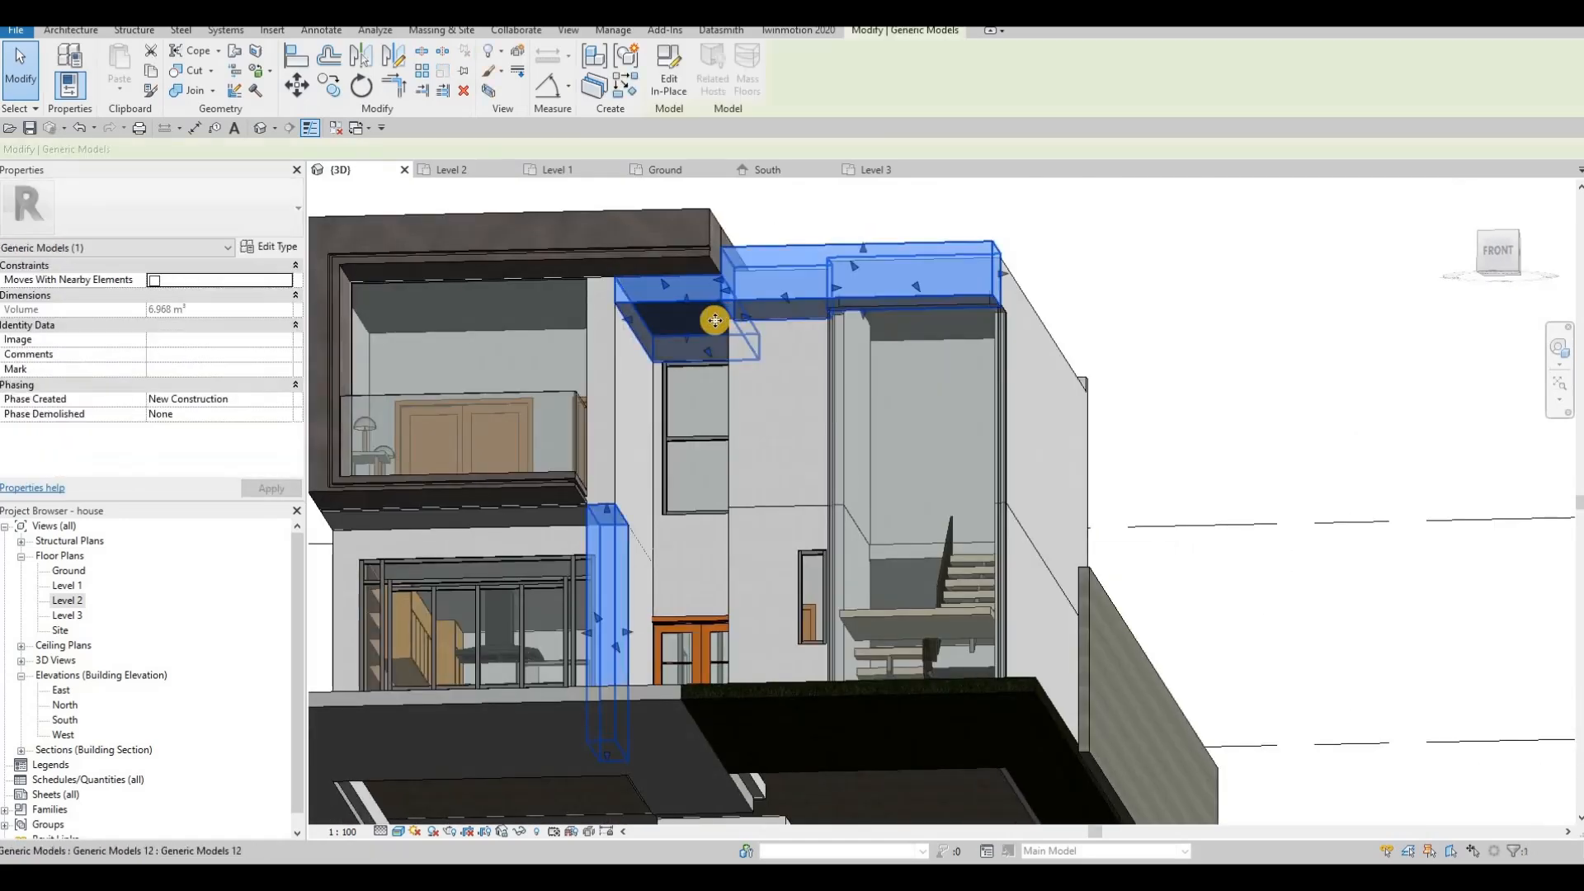
middle_click_drag(662, 373, 717, 287, "shift")
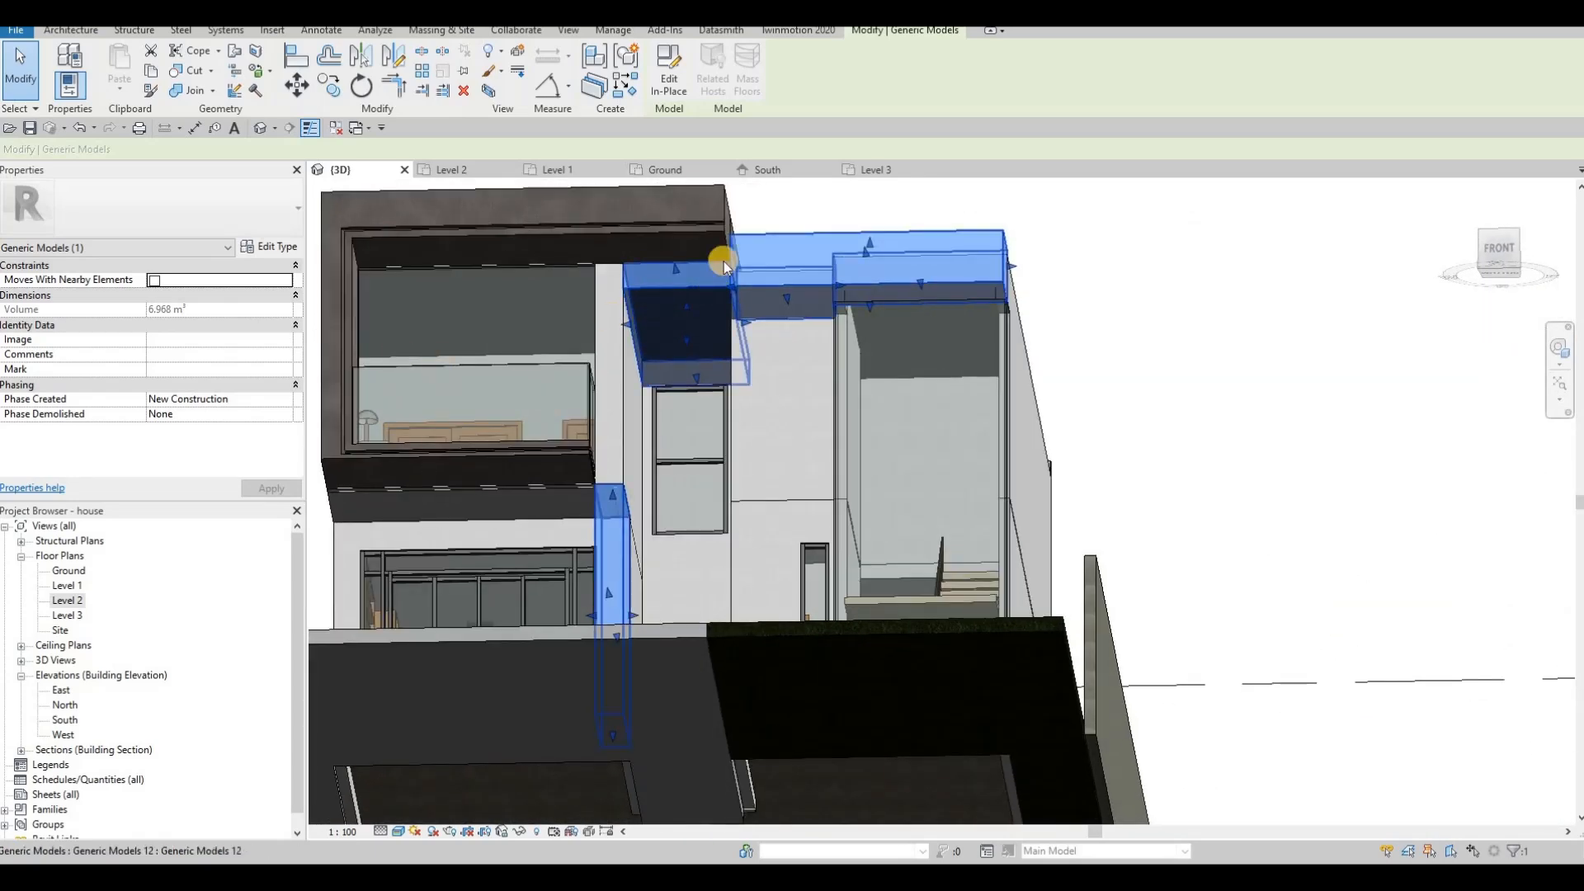
key("Escape")
key("Escape")
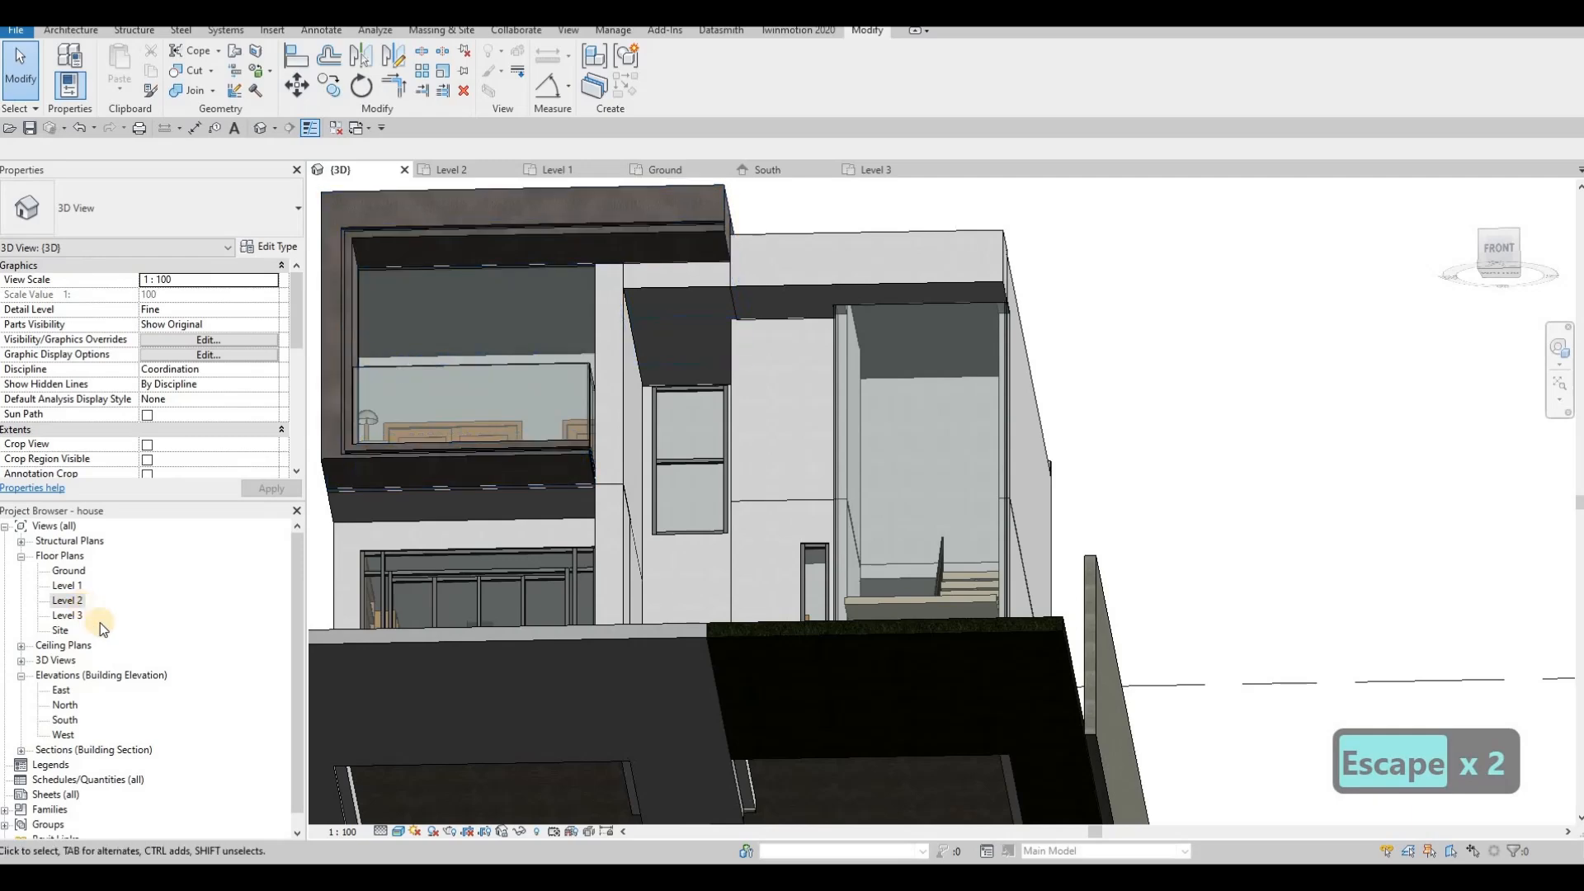
middle_click_drag(290, 691, 553, 555, "shift")
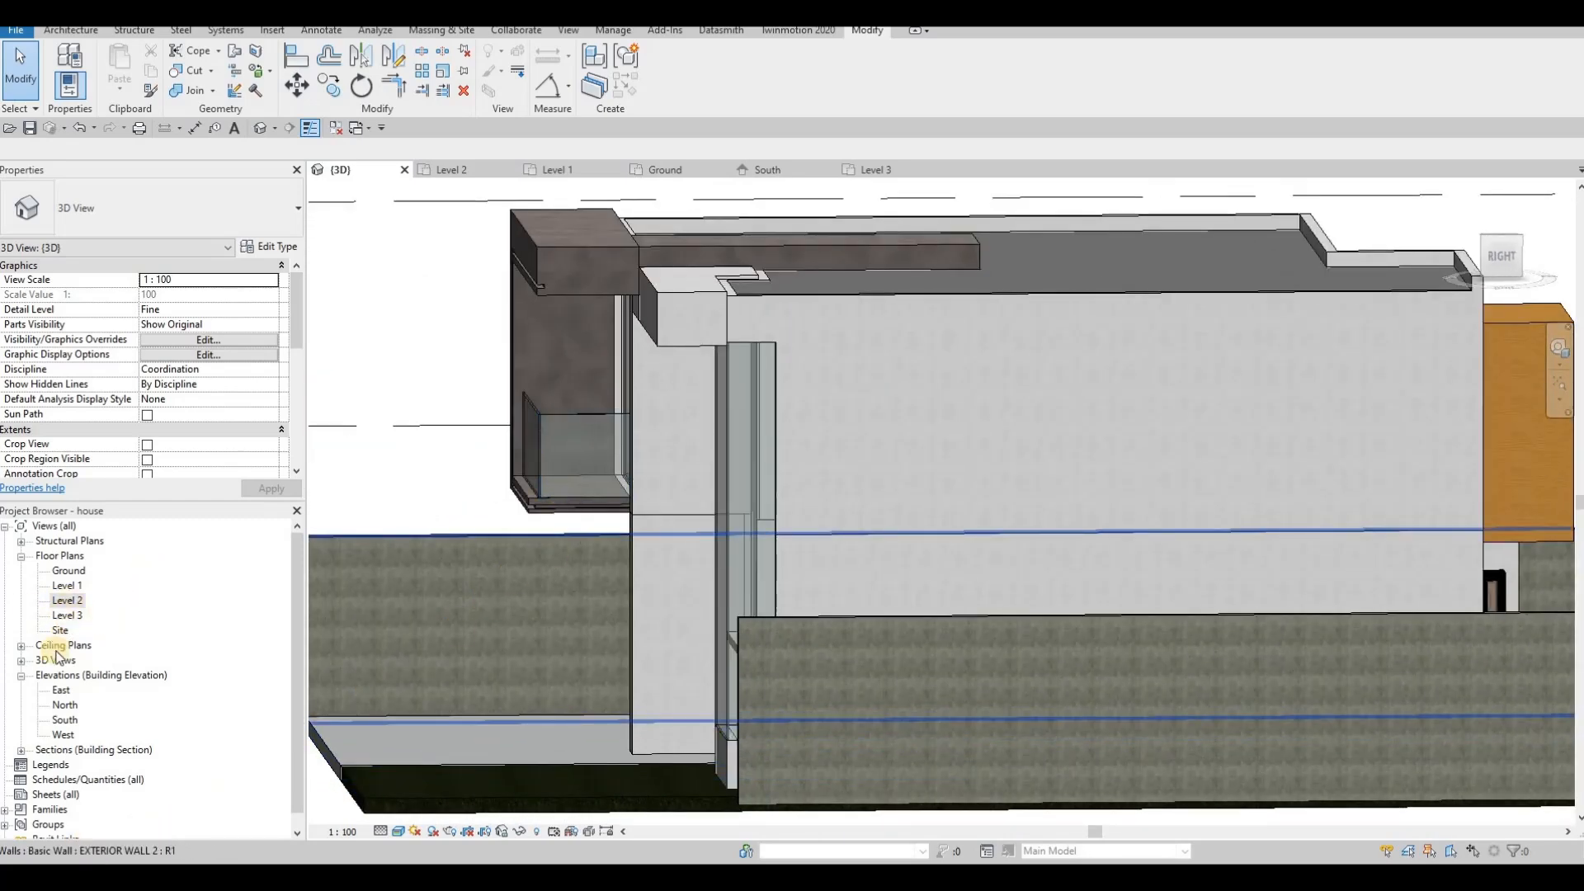
Start an in-place extrusion in the South elevation, using the front face of the band above the curtain wall as work plane.
double_click(66, 722)
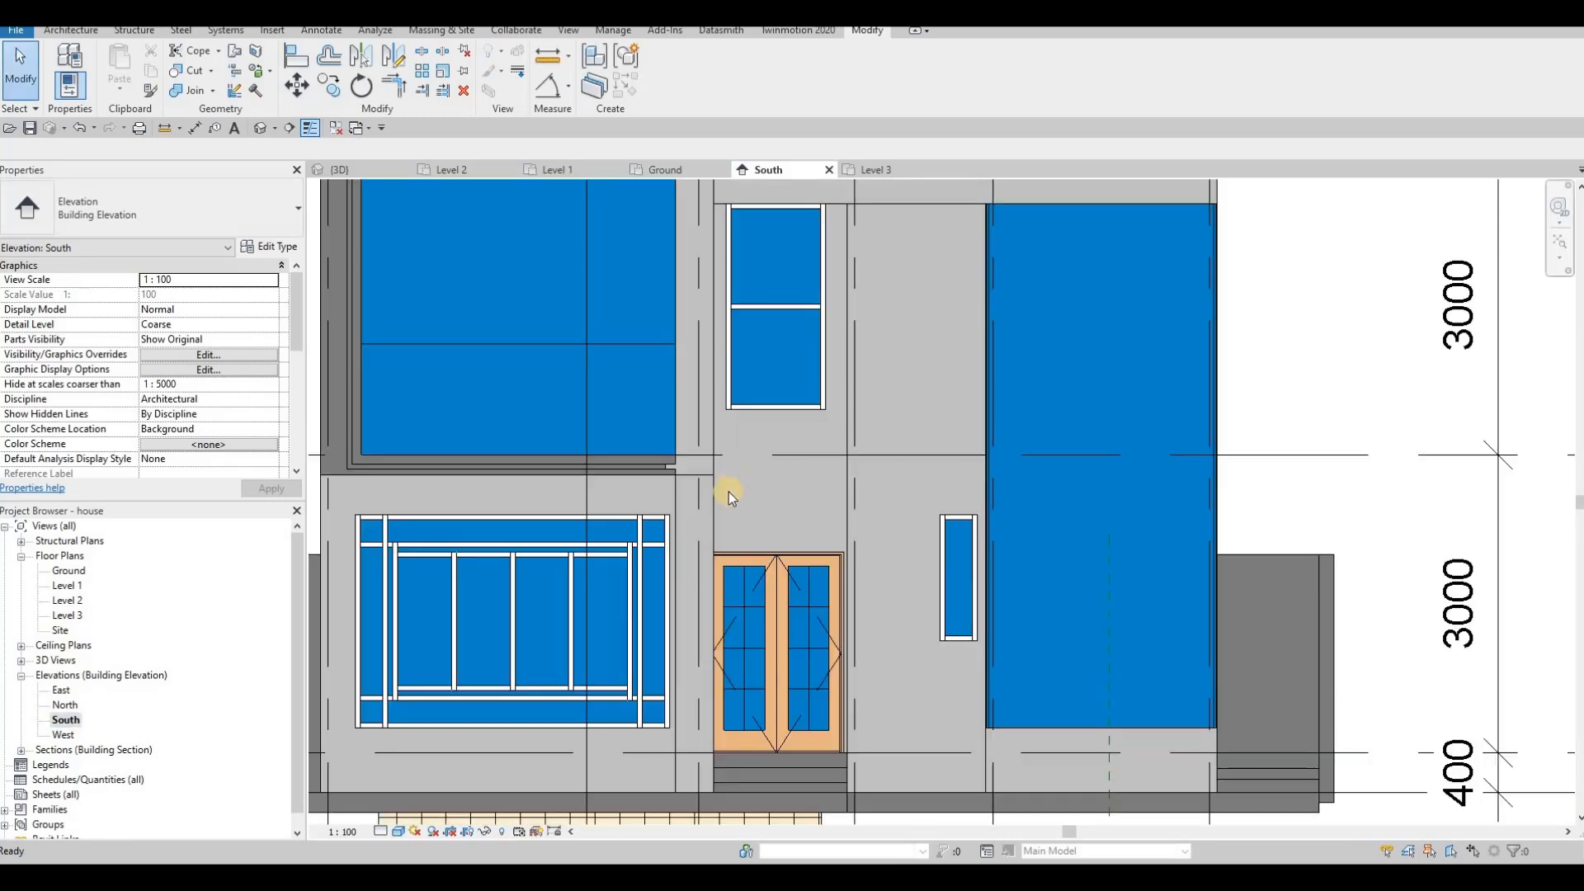
scroll(722, 493, "down", 3)
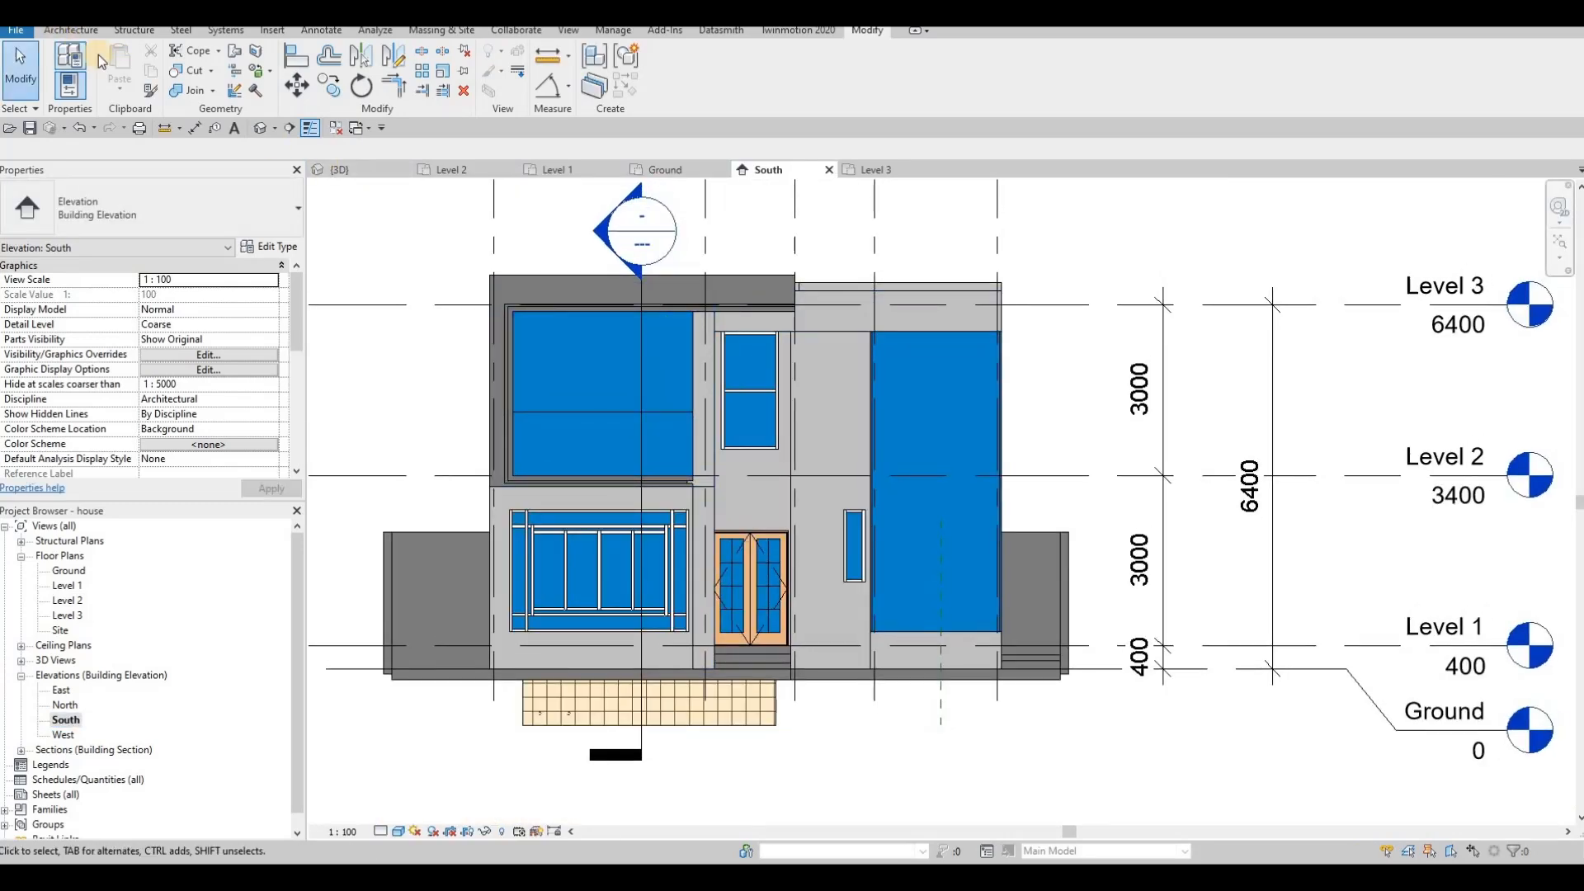
left_click(830, 318)
key("Escape")
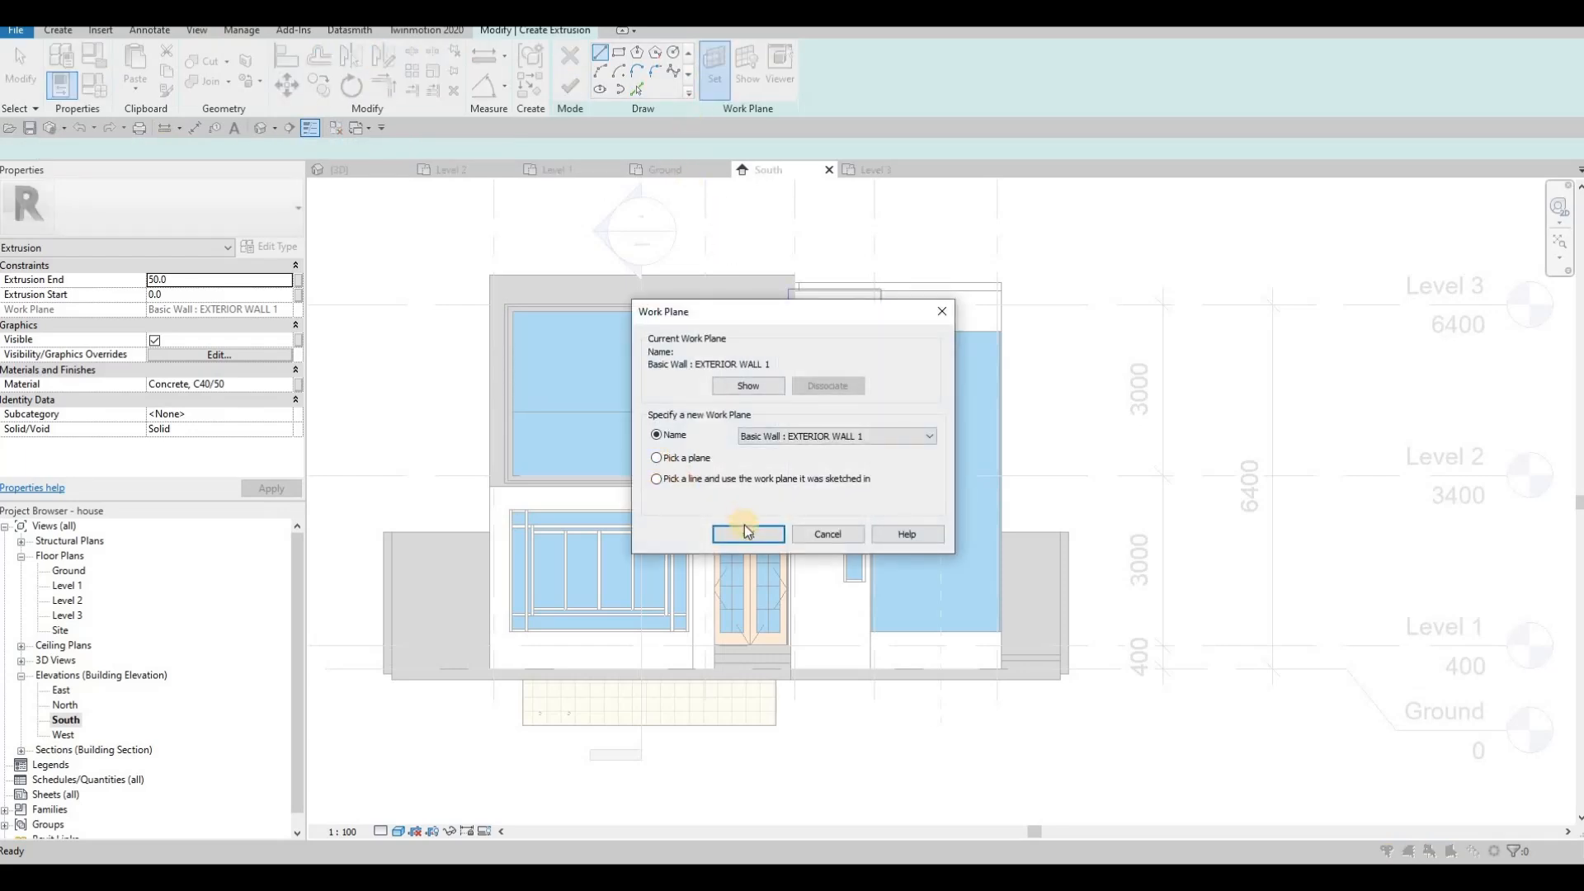
key("Return")
left_click(908, 323)
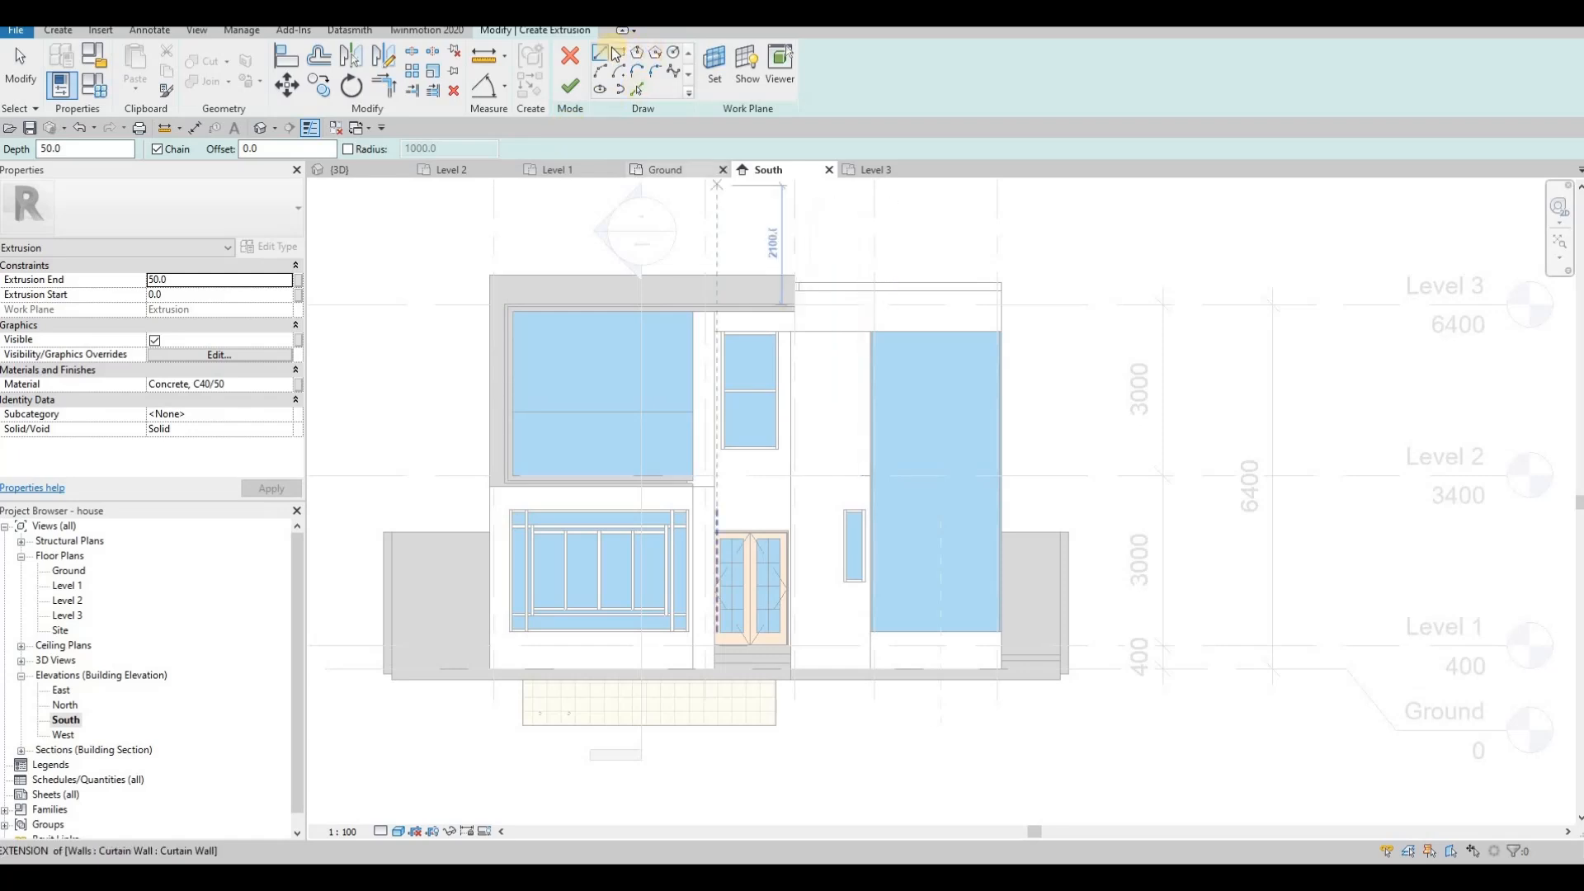
Sketch a rectangle about 5063 by 721 mm over the upper band and another about 379 by 5929 mm over the column beside the entrance.
left_click(1001, 290)
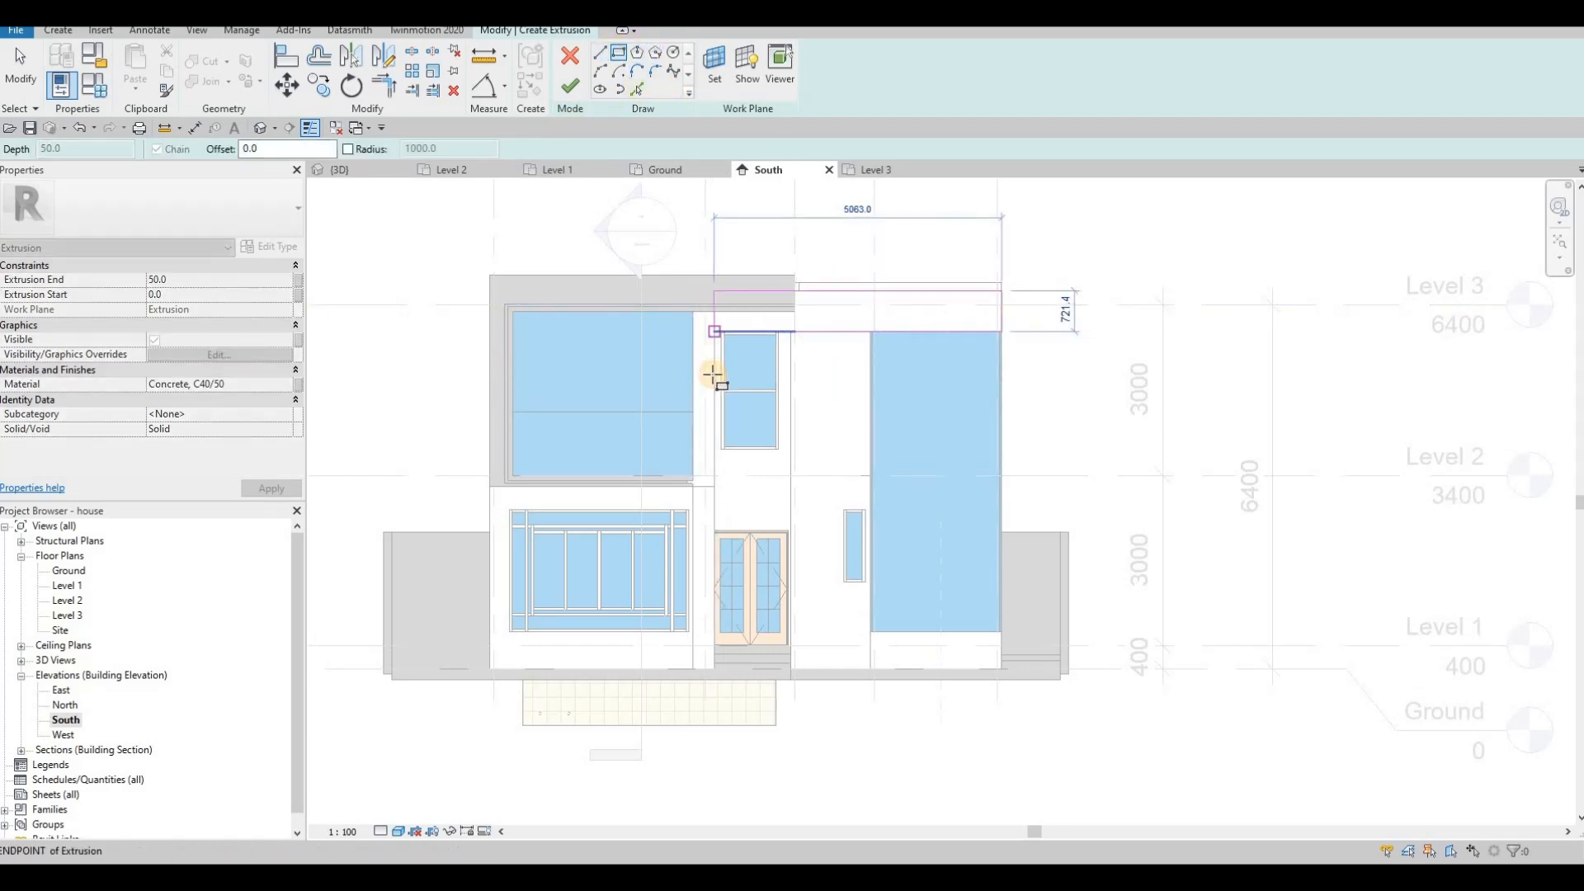
left_click(715, 331)
left_click(693, 669)
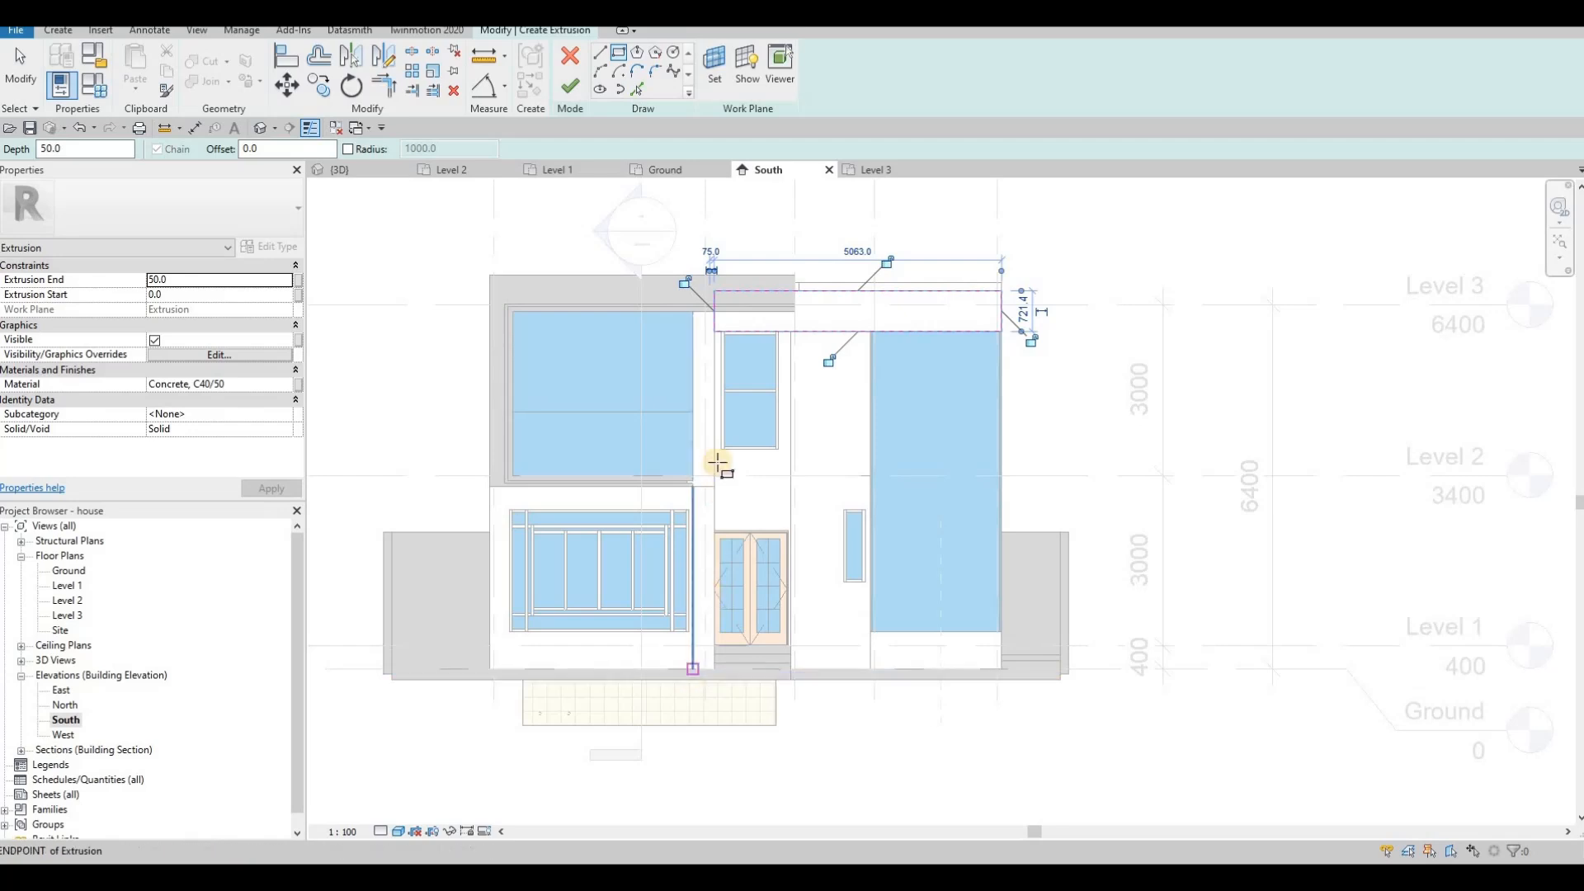
left_click(714, 331)
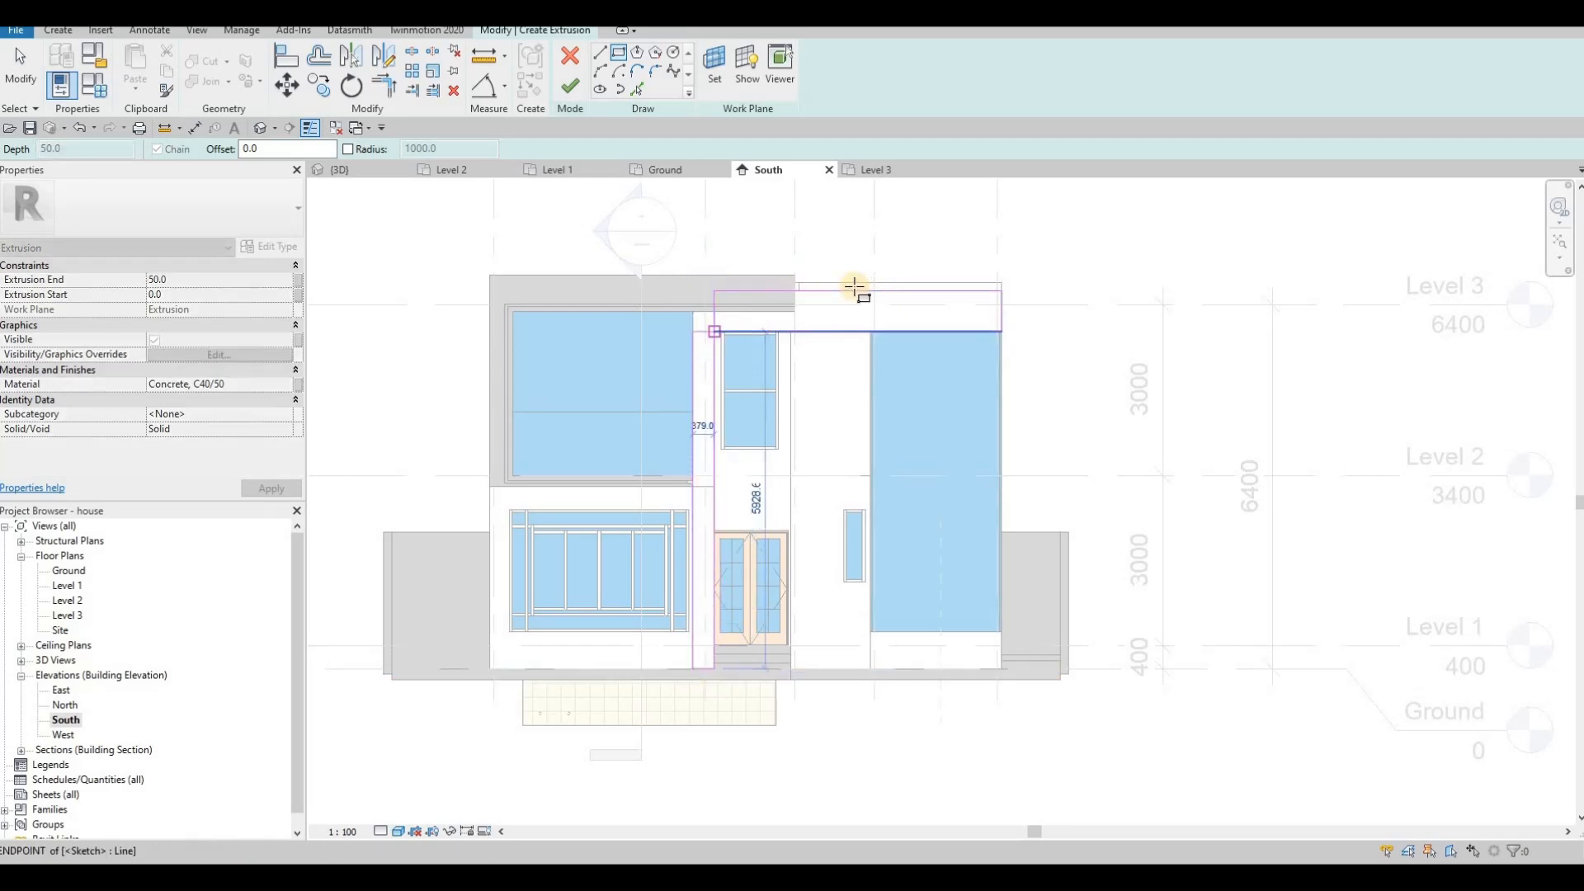
scroll(854, 288, "up", 2)
key("Escape")
key("Escape")
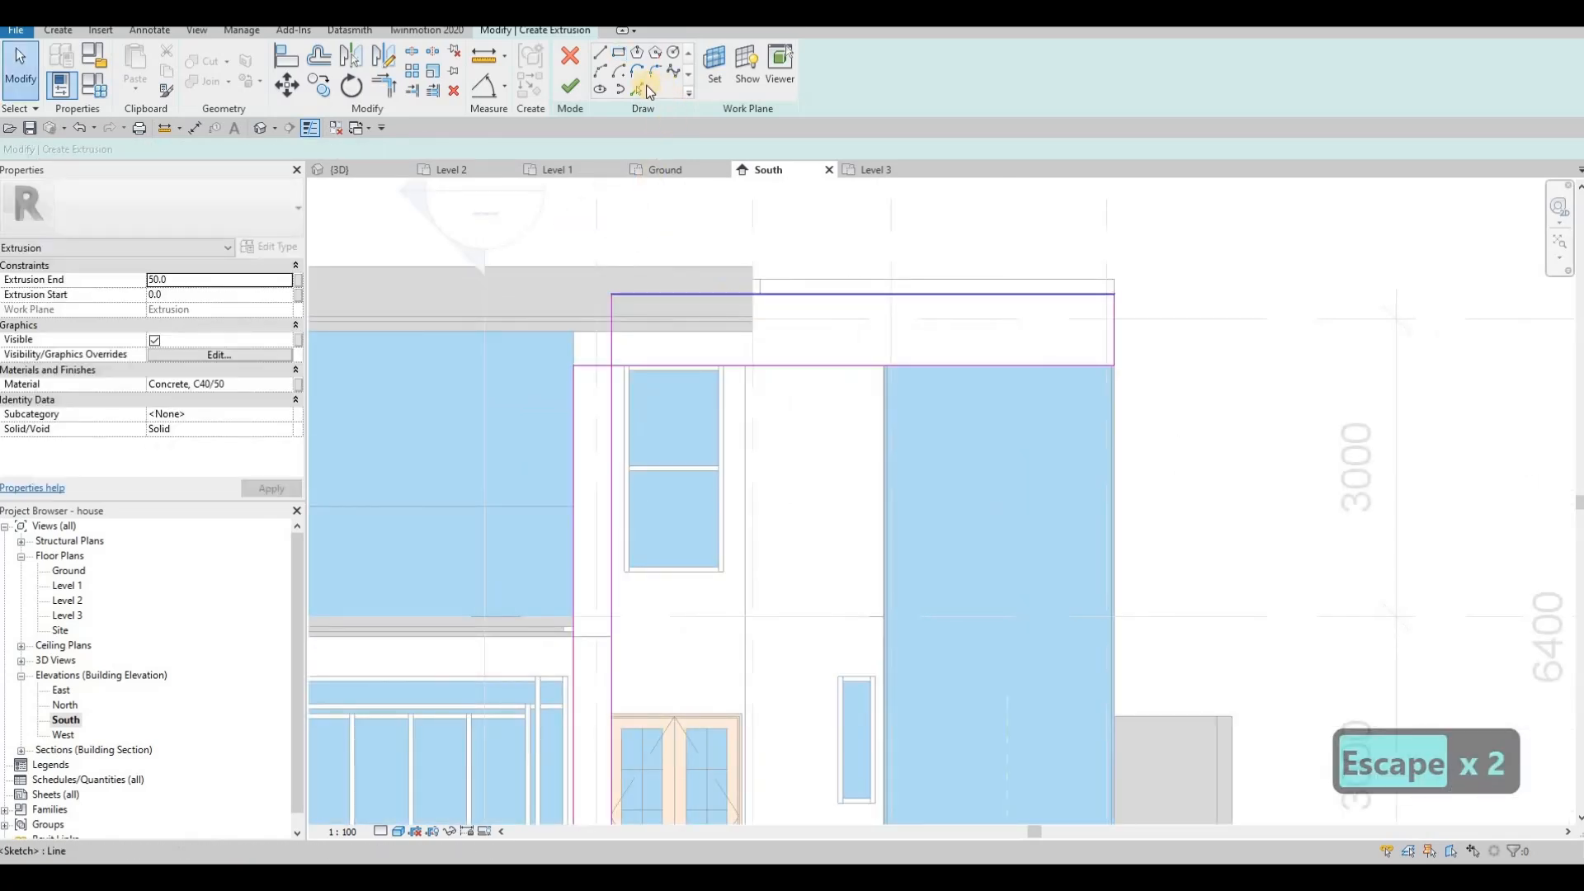
Add sketch lines along the balcony frame's end and lower edge, and trim the lower line to the column's outer line.
left_click(751, 310)
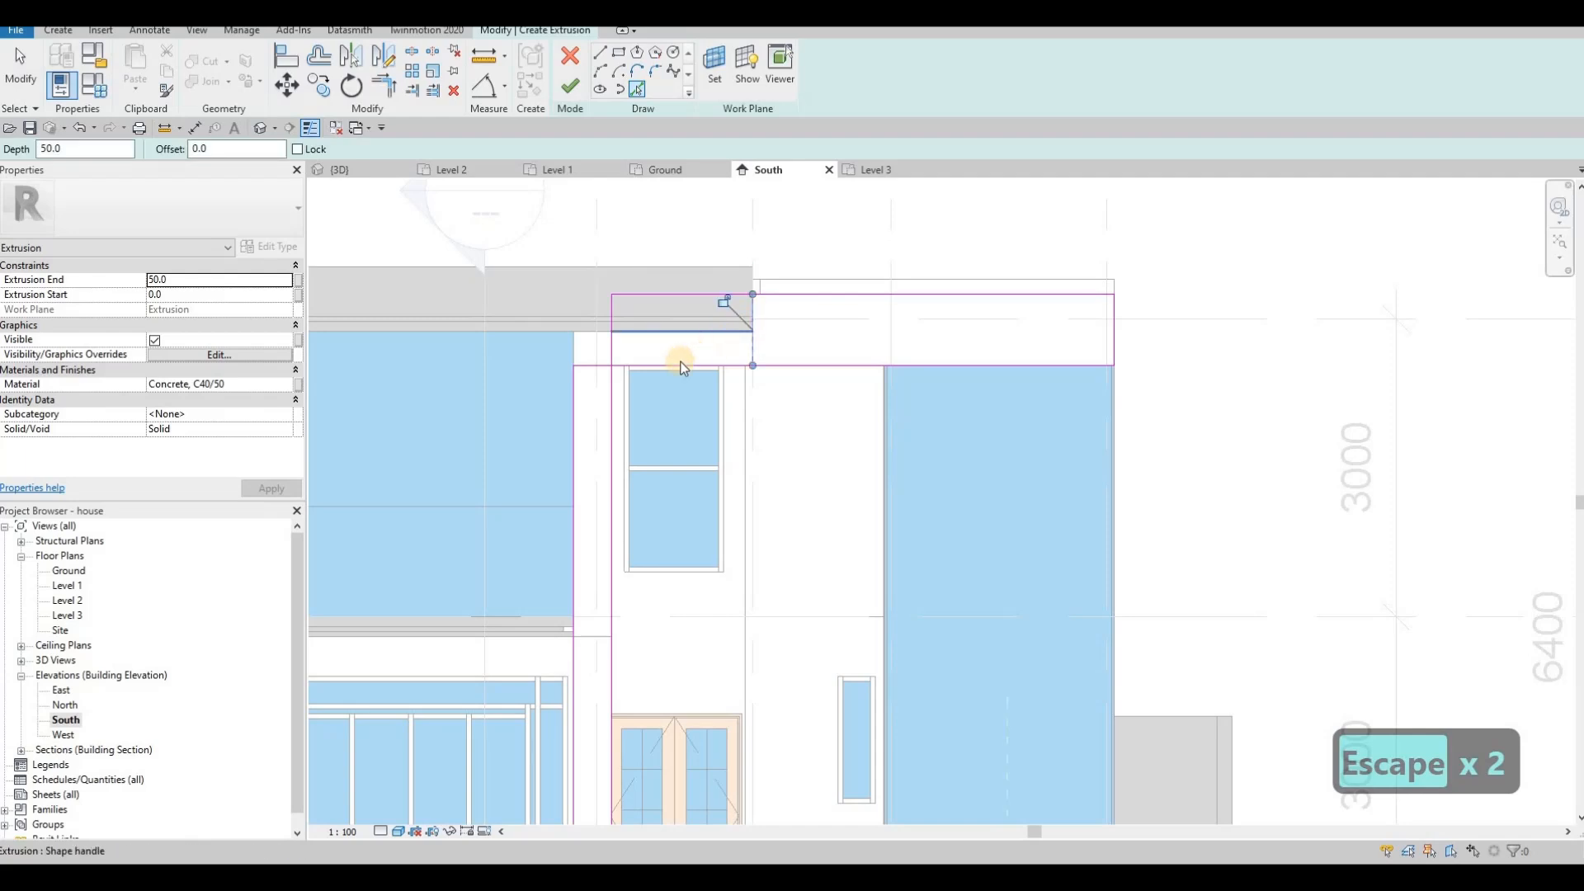
key("Escape")
key("Escape")
key("Escape")
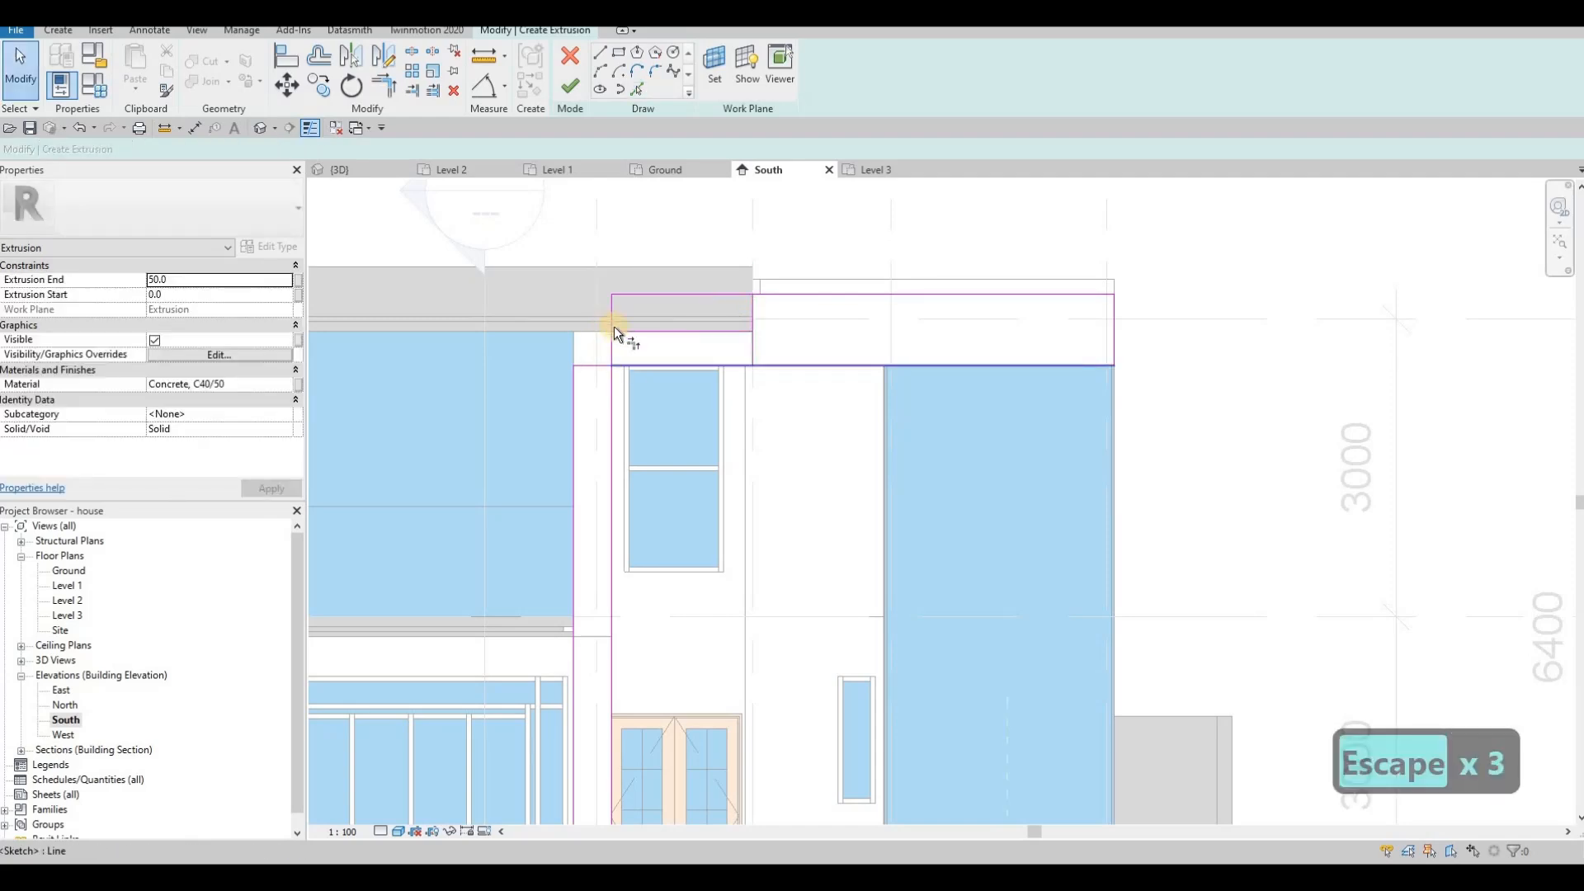
key("t")
key("r")
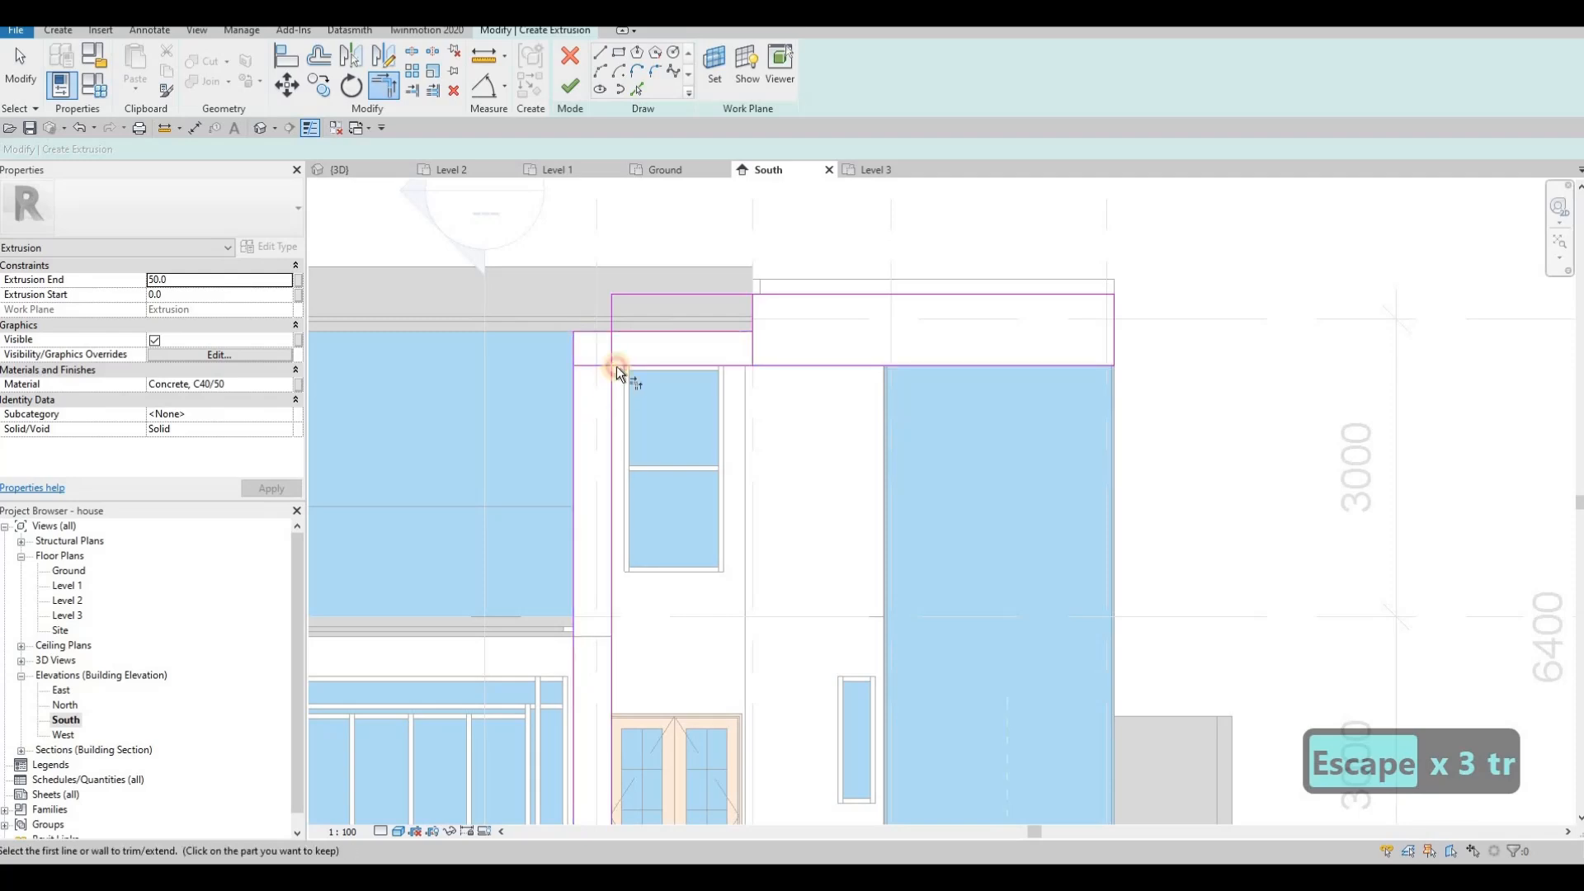
Trim the frame sketch at the roof step and delete the two leftover line segments crossing its inner corner to leave one closed outline.
left_click(751, 319)
left_click(754, 304)
left_click(756, 295)
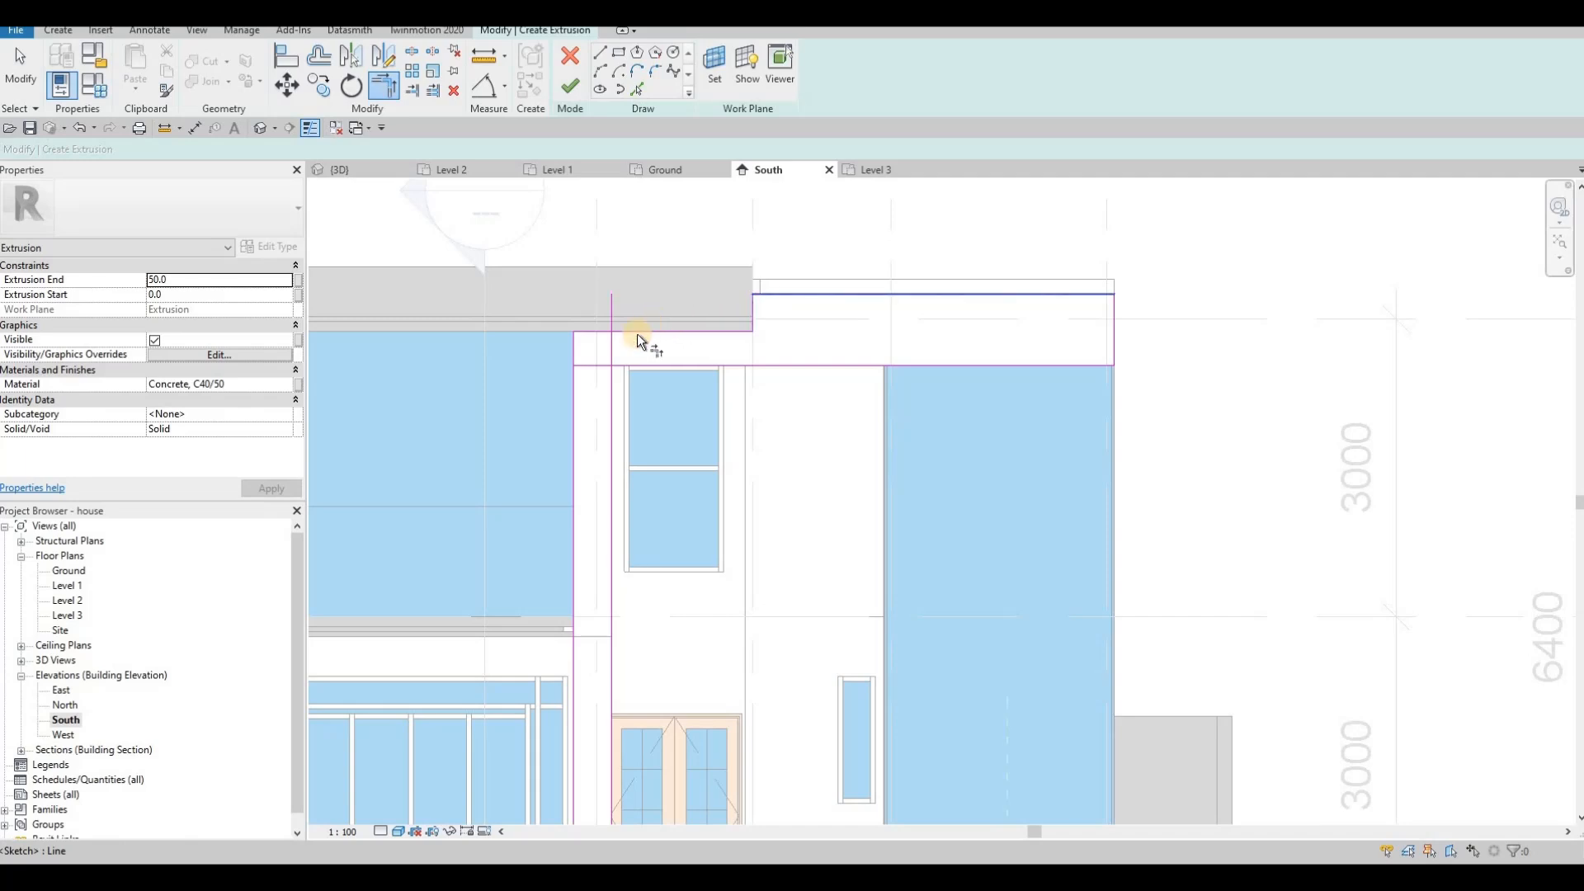
key("Escape")
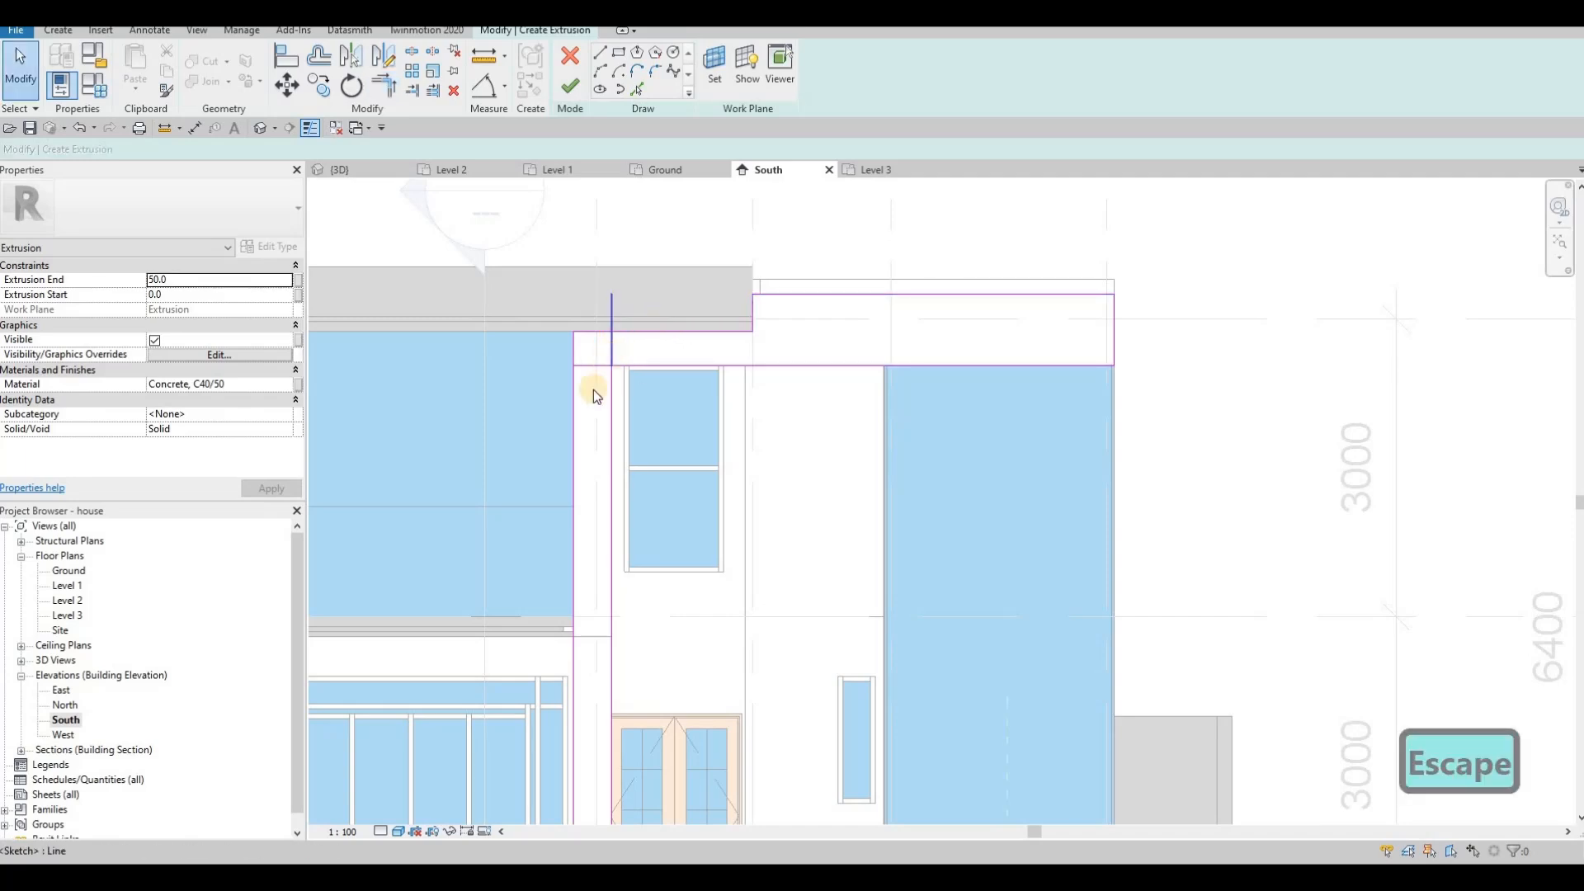
key("Delete")
left_click(591, 365)
key("Delete")
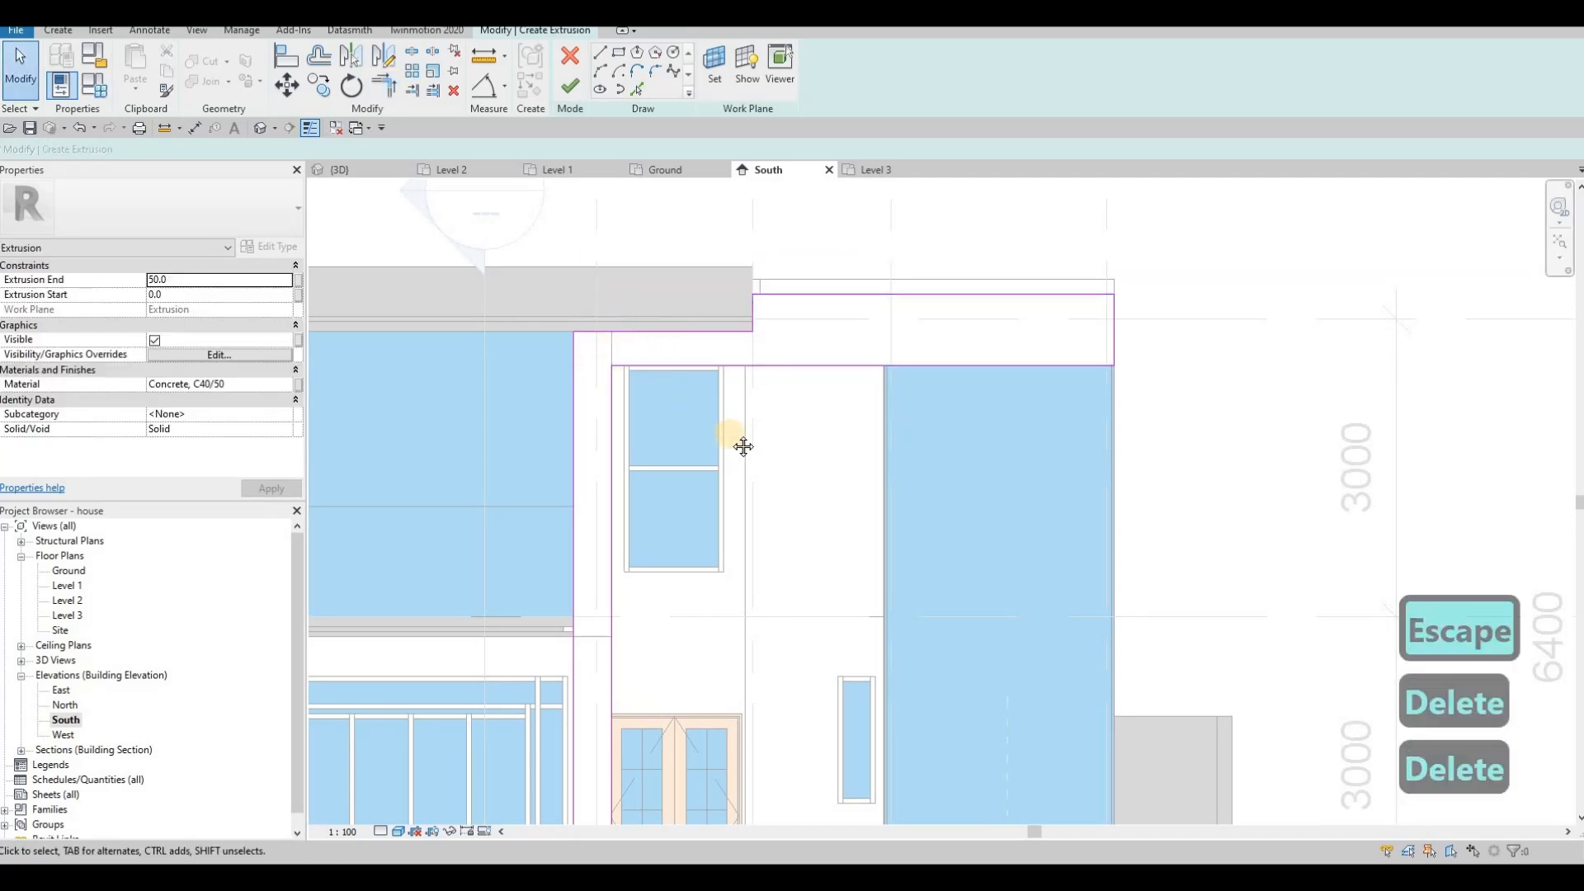
Set the extrusion's material to Gypsum Wall Board and finish the sketch.
scroll(743, 446, "down", 3)
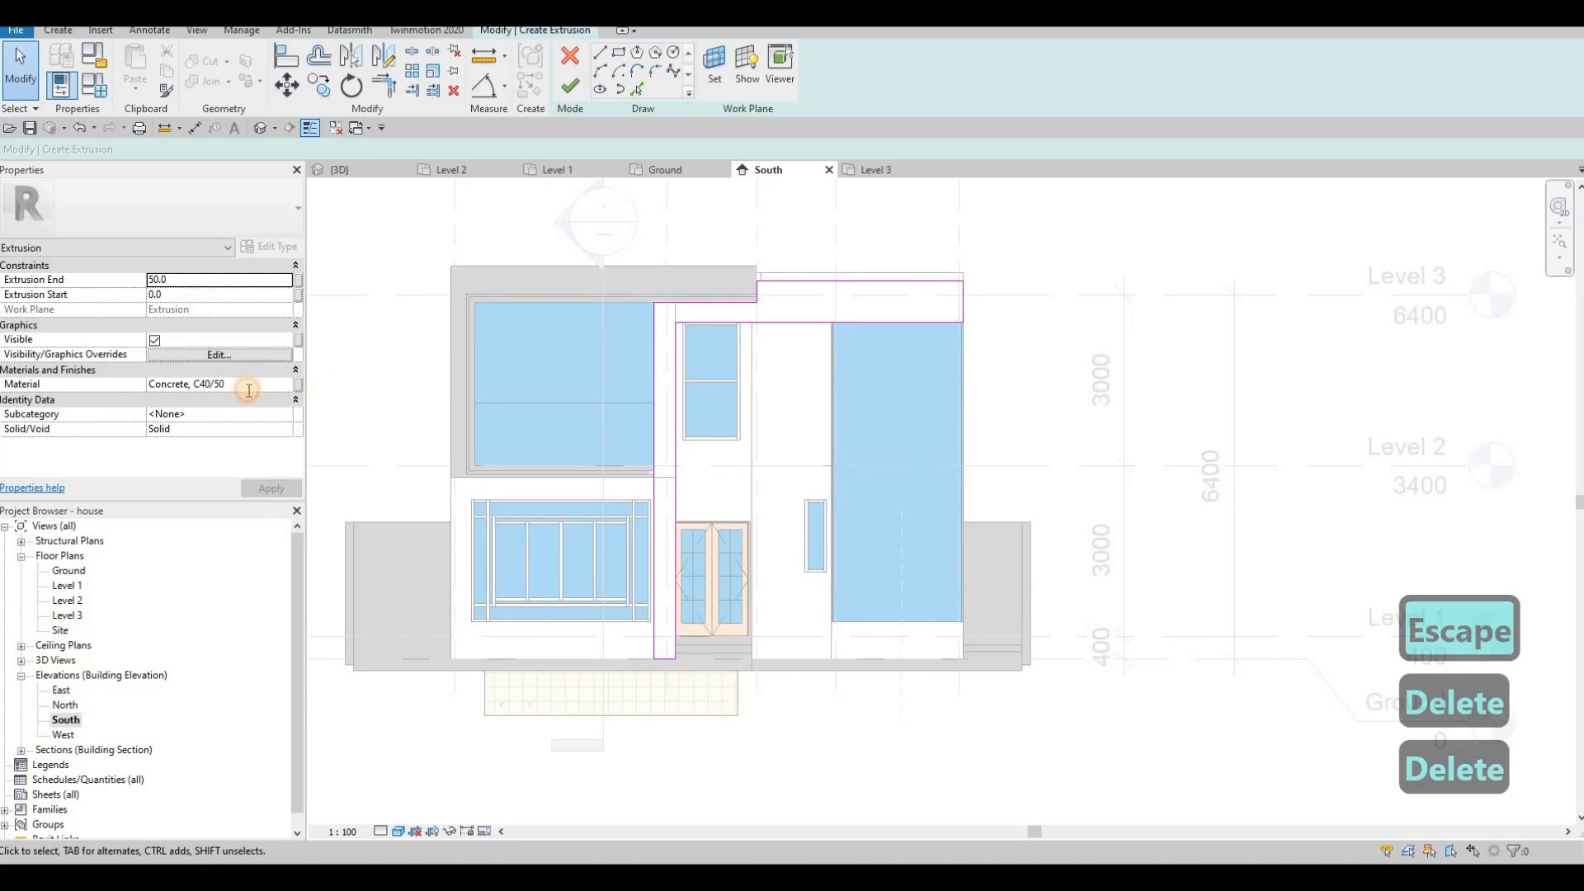
left_click(248, 384)
type("Gypsum Wall Board")
left_click(259, 492)
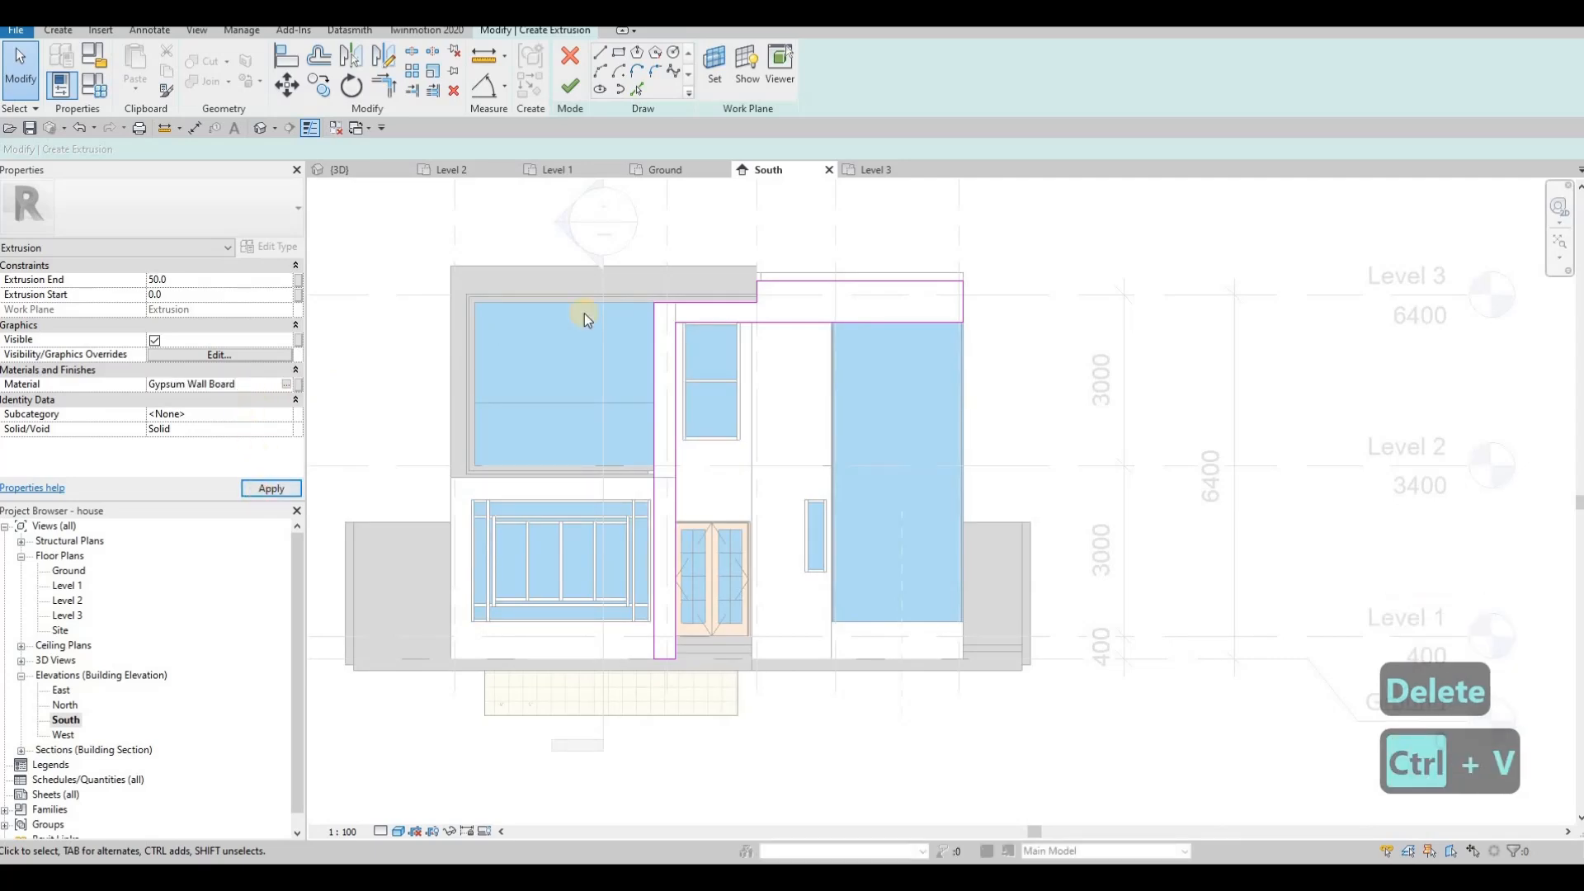
left_click(570, 86)
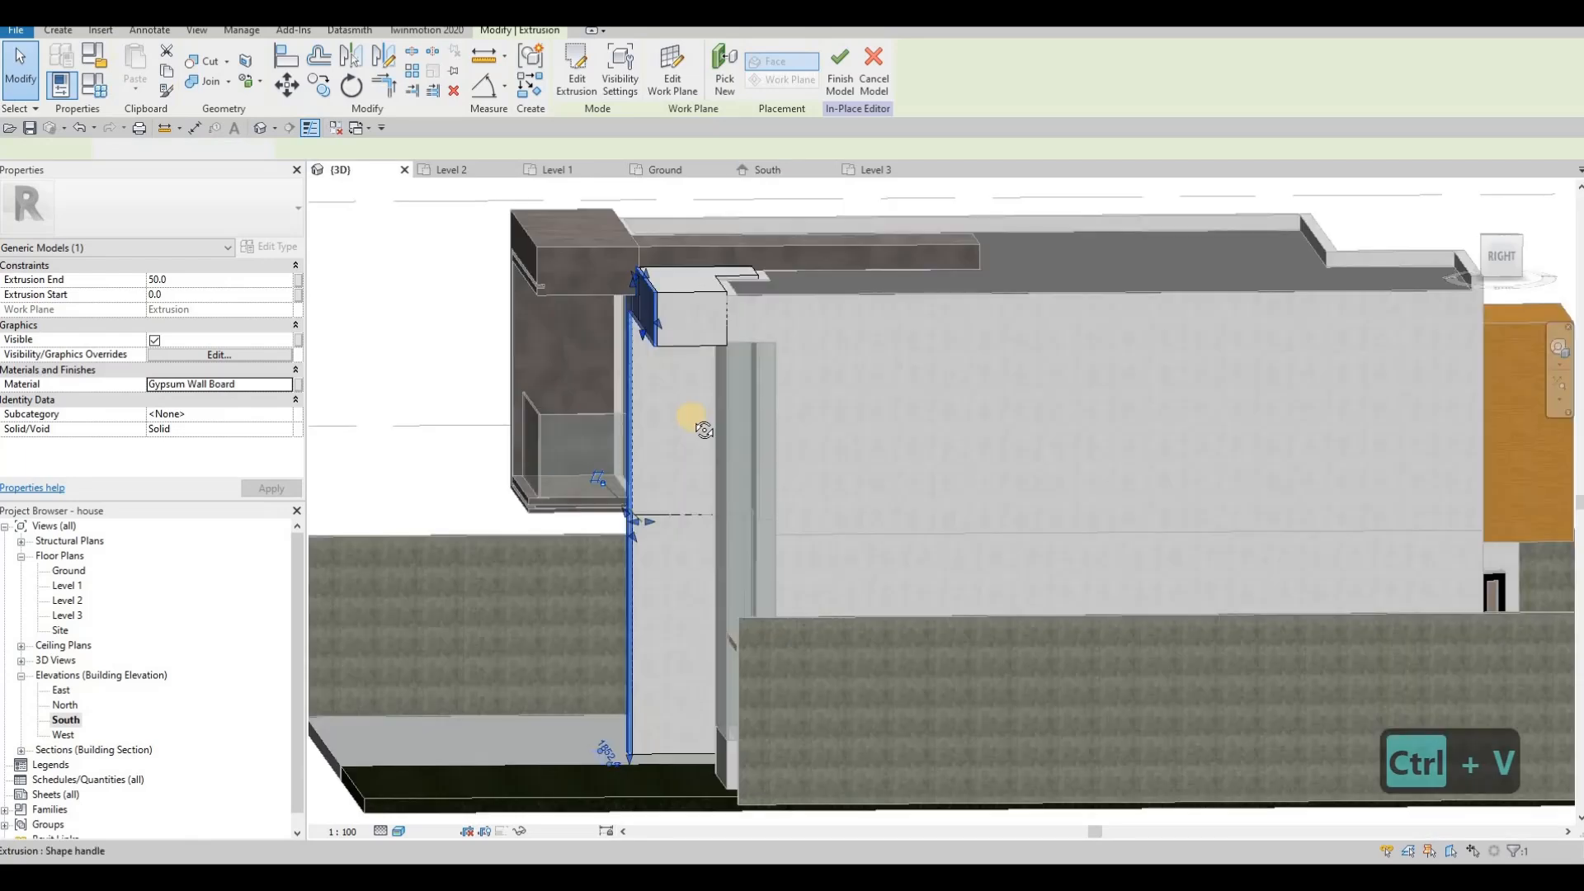
Stretch the frame extrusion's front face outward from the facade in the 3D view.
middle_click_drag(612, 508, 597, 529, "shift")
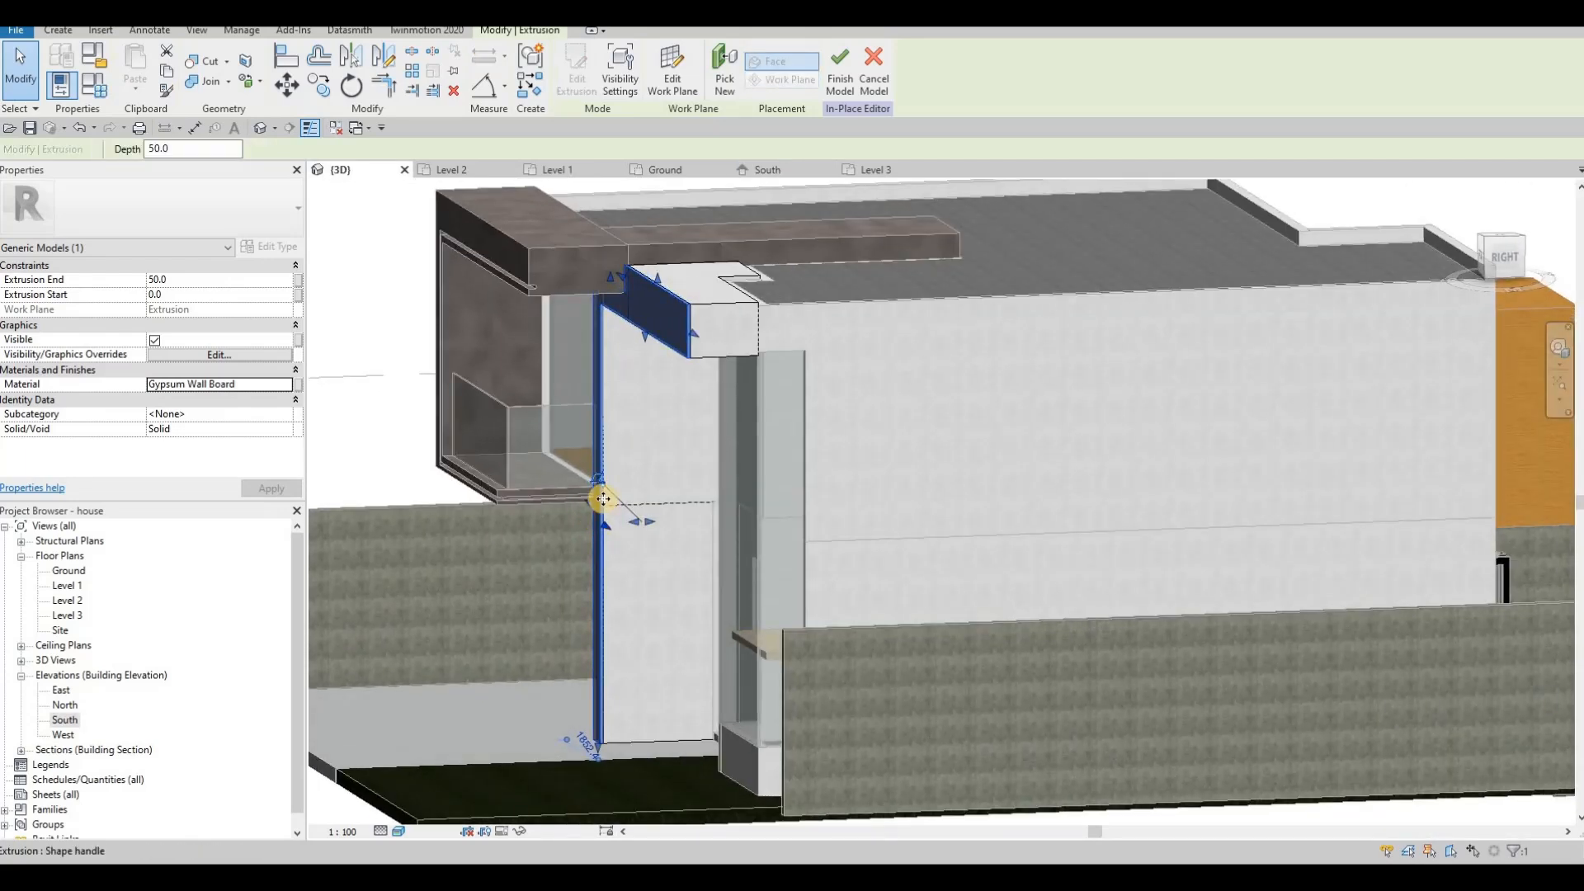
left_click_drag(621, 522, 545, 526)
mouse_move(718, 520)
middle_mouse_down("shift")
mouse_move(627, 526)
mouse_move(661, 459)
mouse_move(730, 518)
middle_mouse_up("shift")
scroll(729, 520, "up", 2)
key("Escape")
key("Escape")
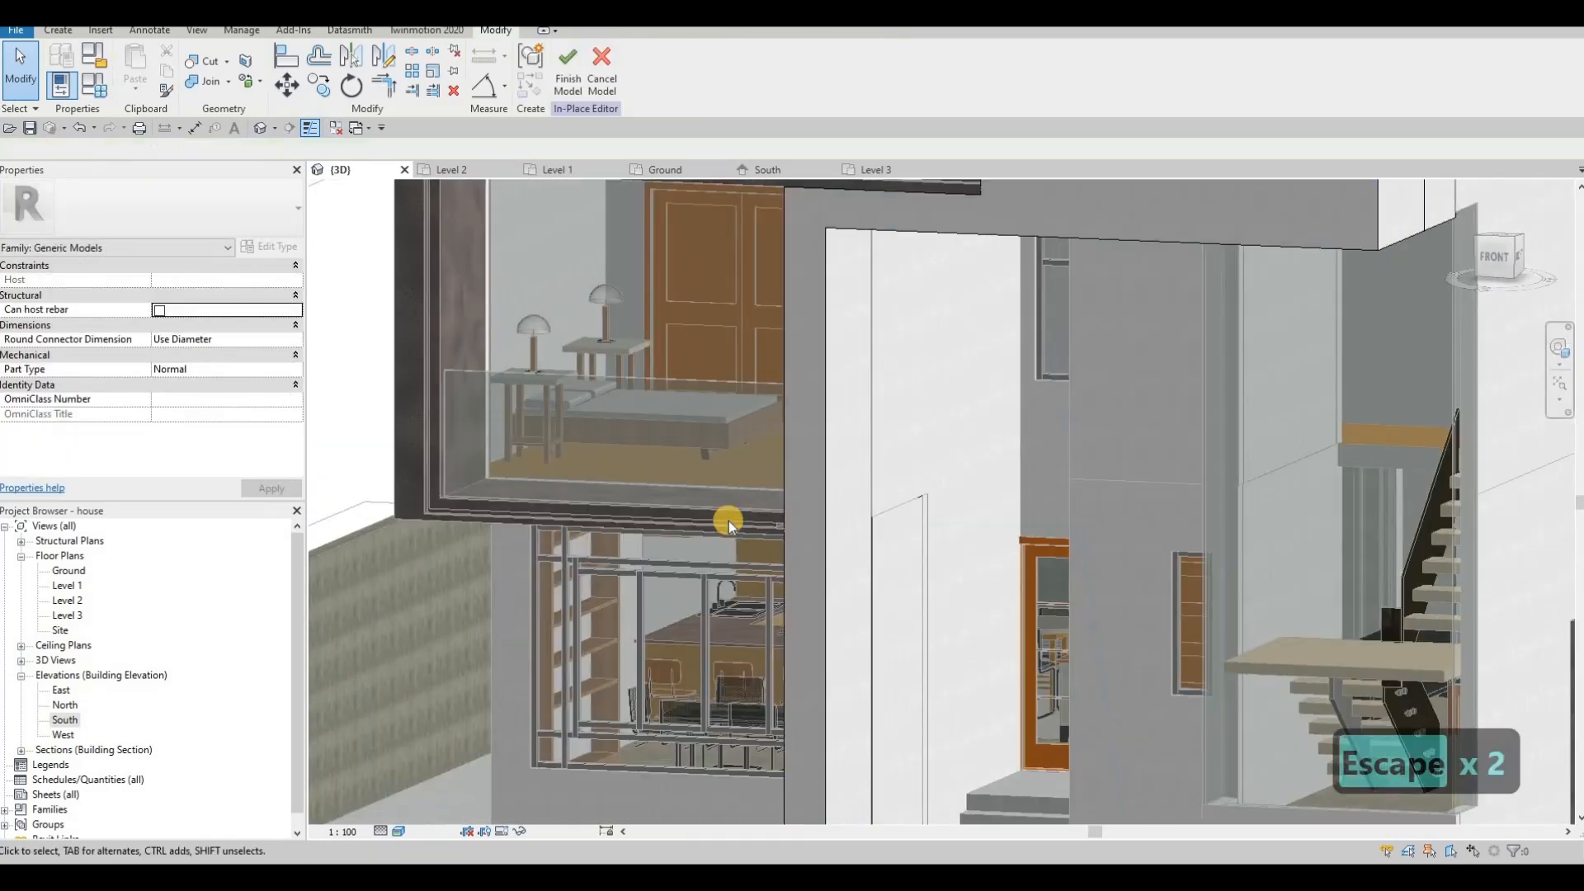
Finish the in-place model of the front frame.
key("z")
key("l")
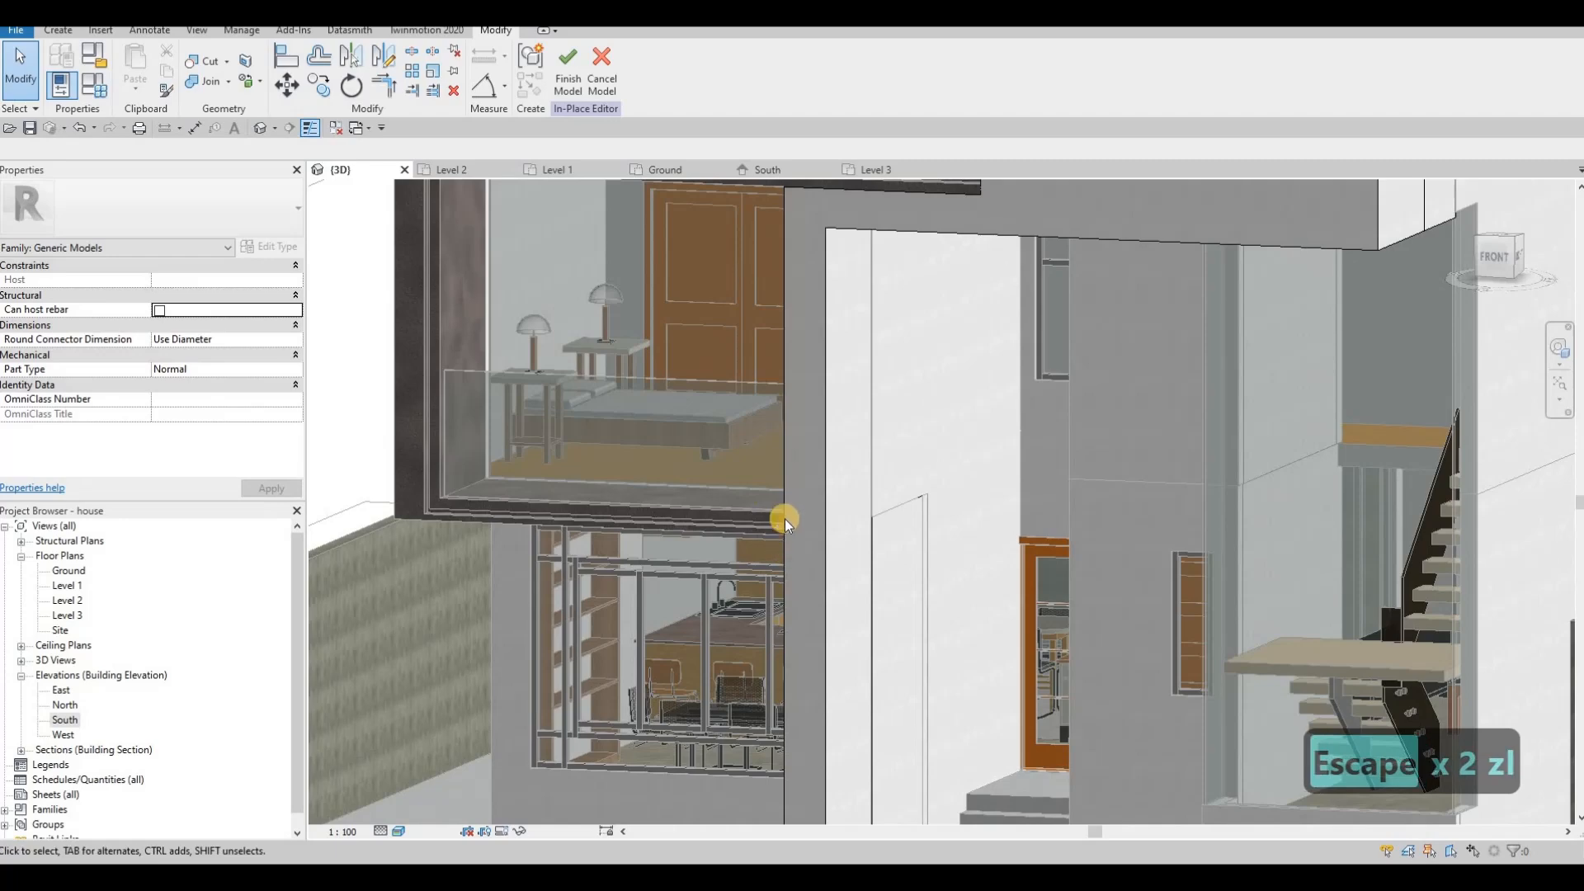
scroll(782, 518, "up", 3)
key("Escape")
key("Escape")
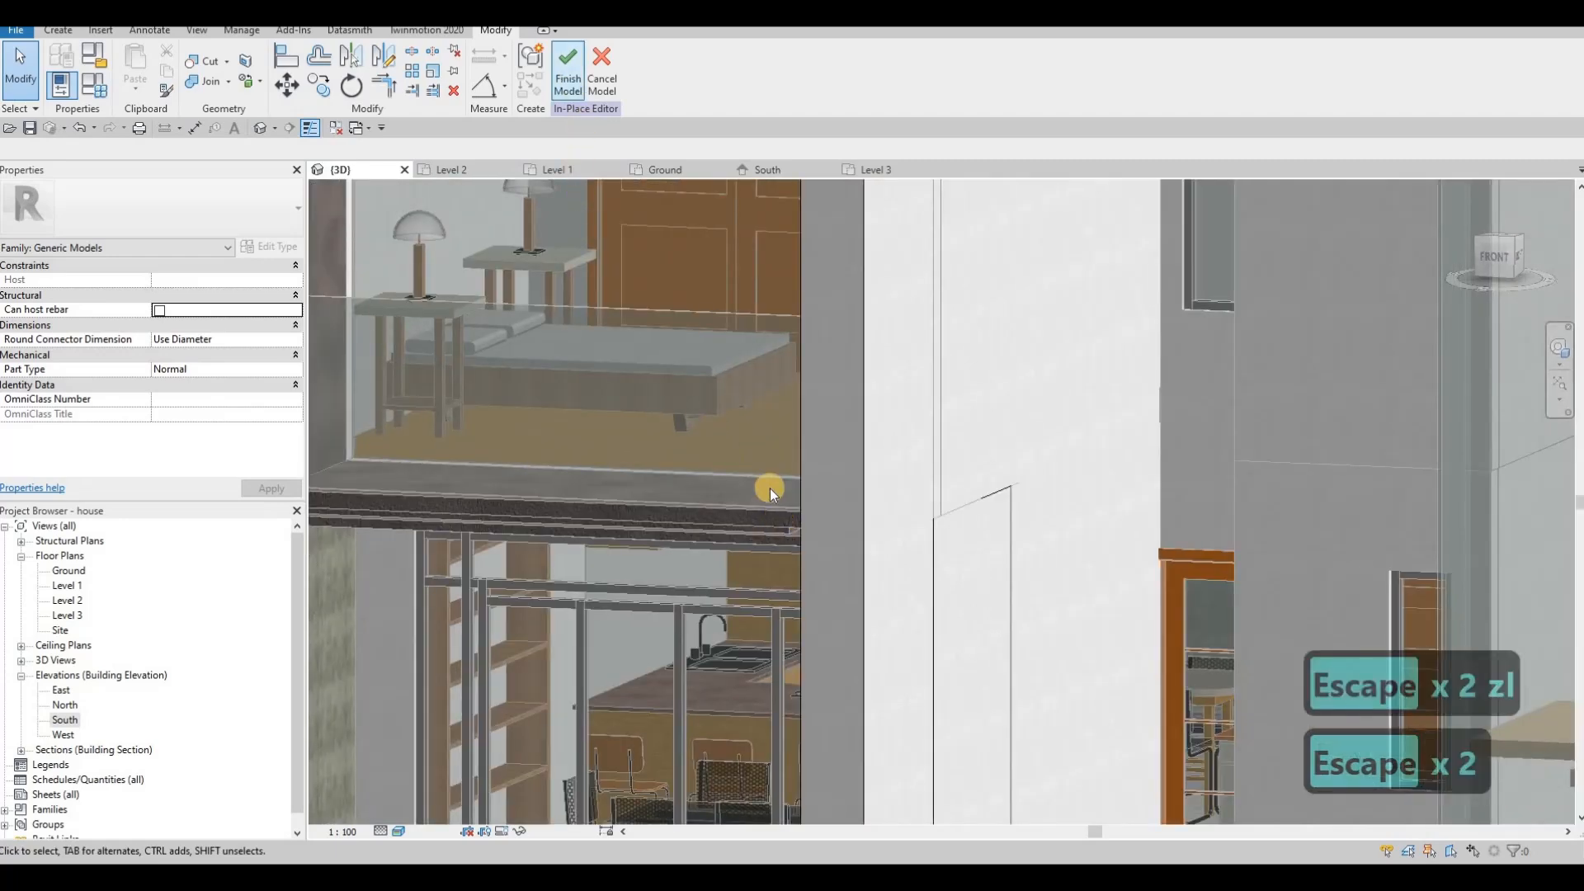
key("Escape")
key("Escape")
key("a")
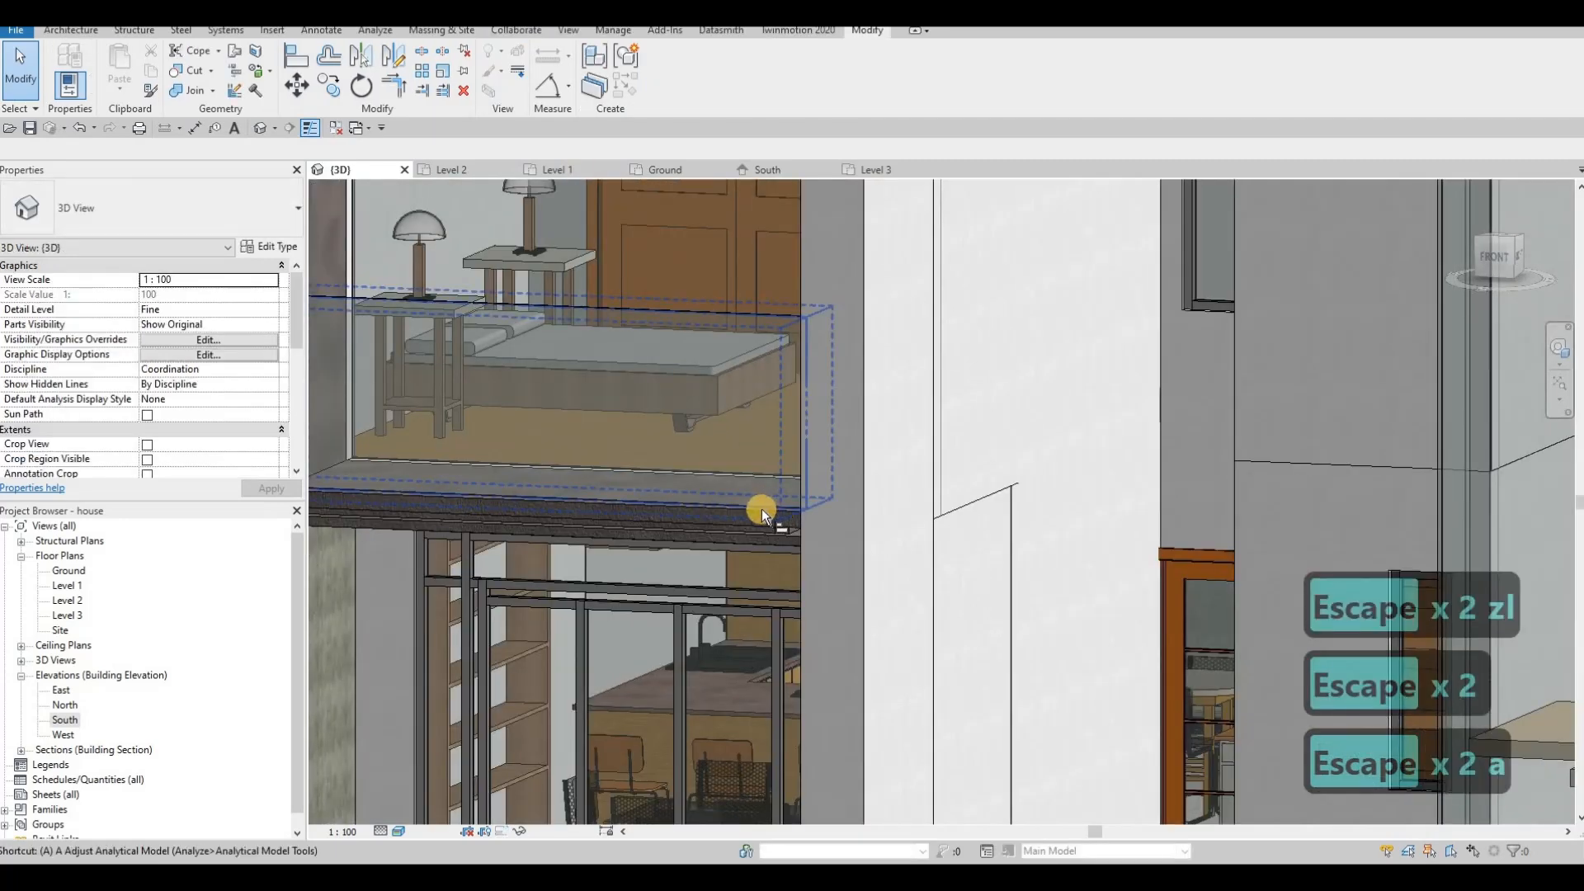
key("l")
key("Tab")
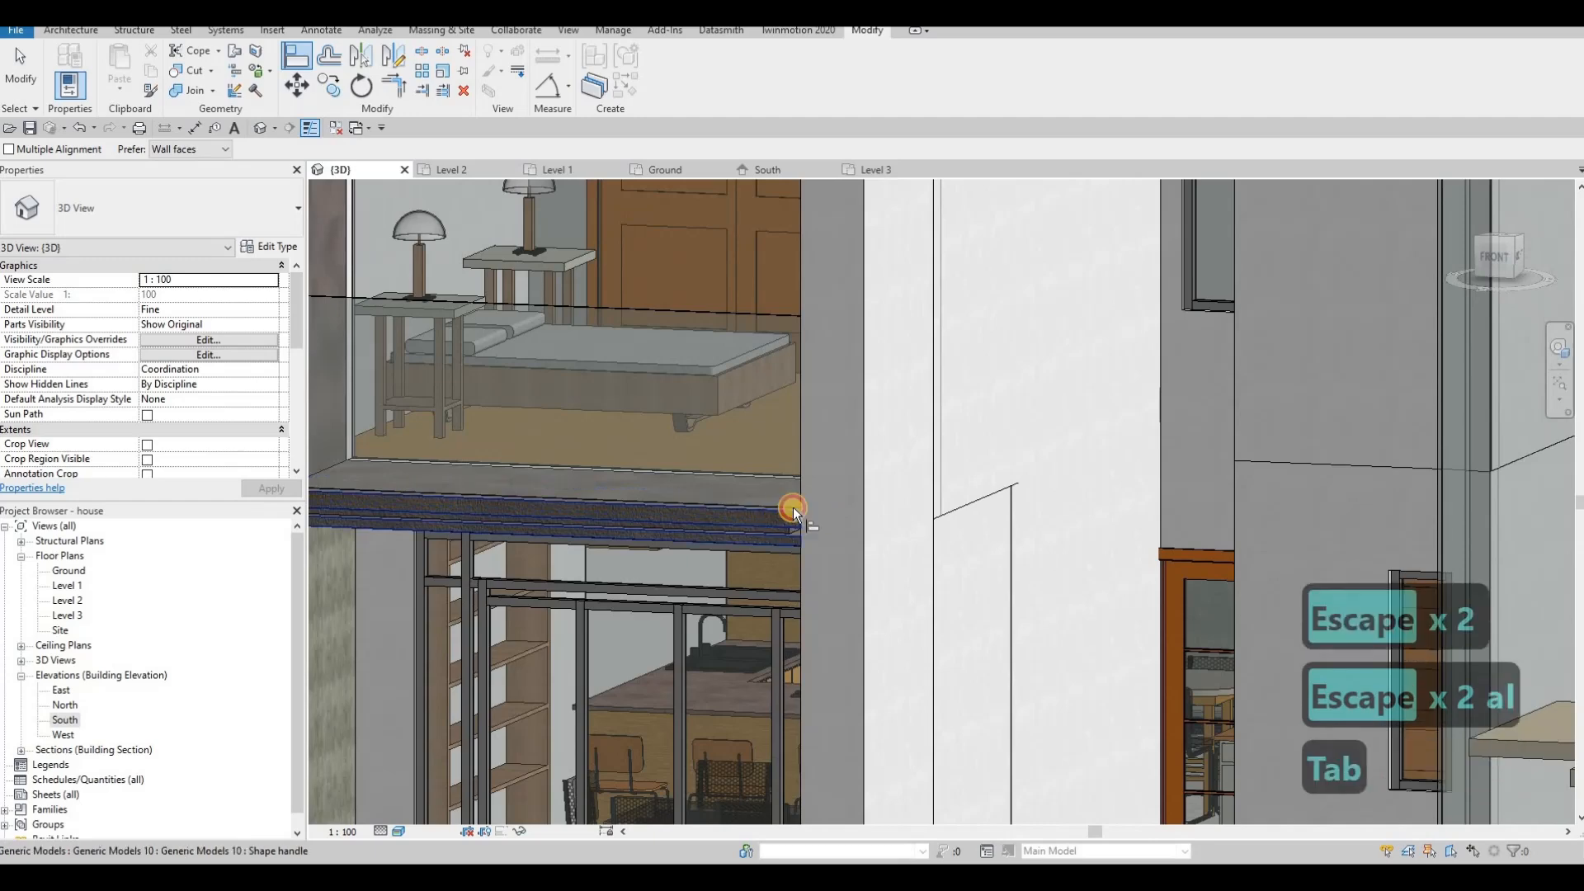
left_click(794, 509)
key("Escape")
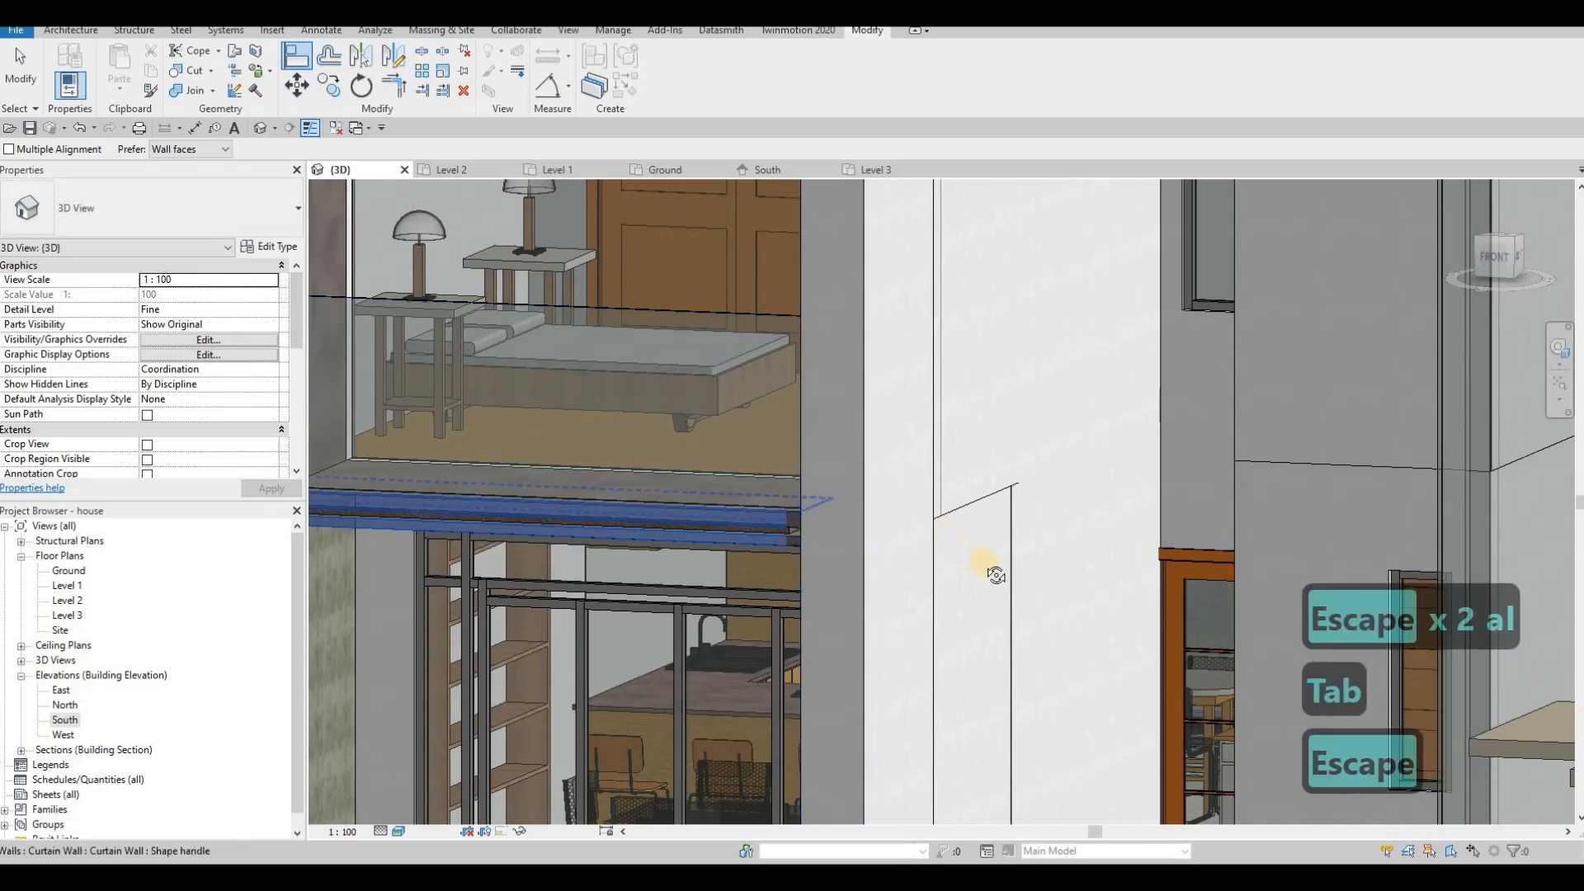
Try to delete the glazed side panel of the balcony next to the frame in the 3D view.
middle_click_drag(996, 575, 861, 431, "shift")
key("Escape")
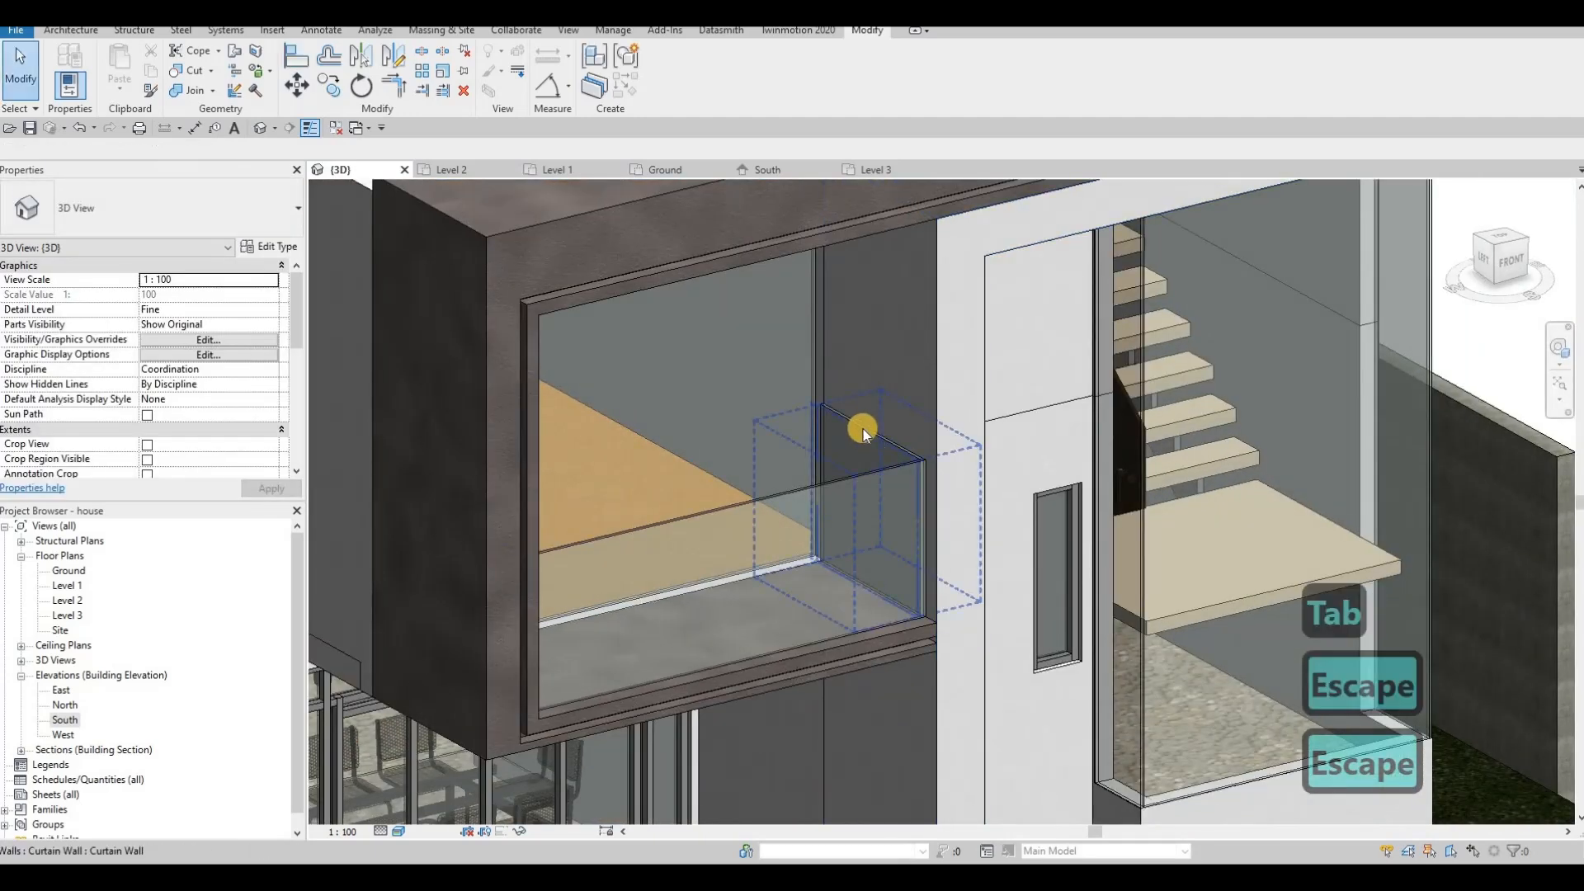
key("Tab")
left_click(861, 431)
key("Delete")
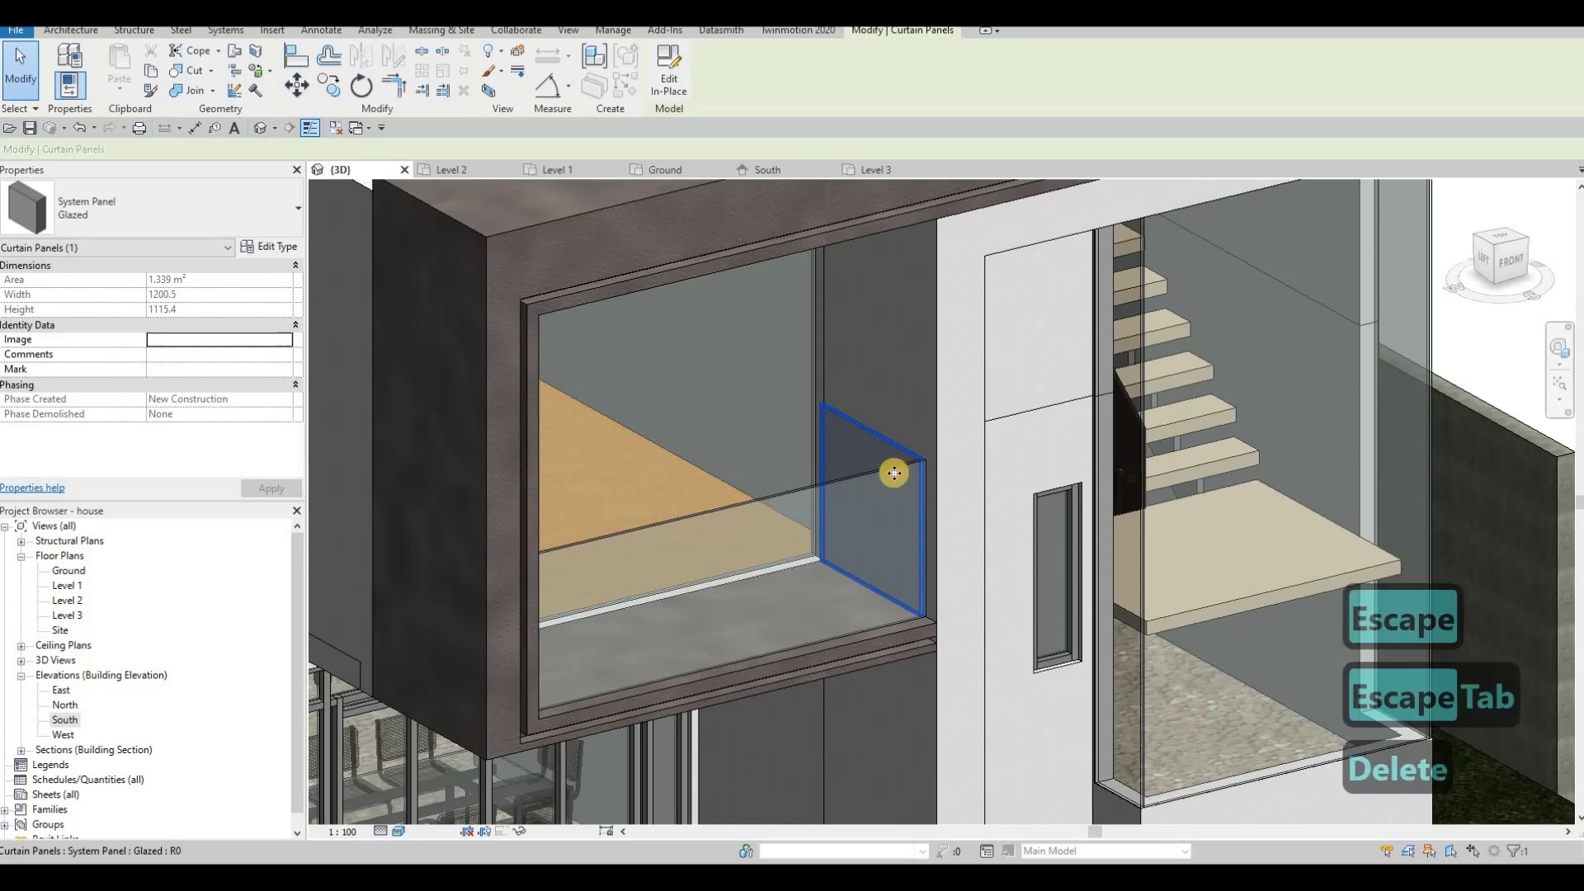
key("Escape")
key("Escape")
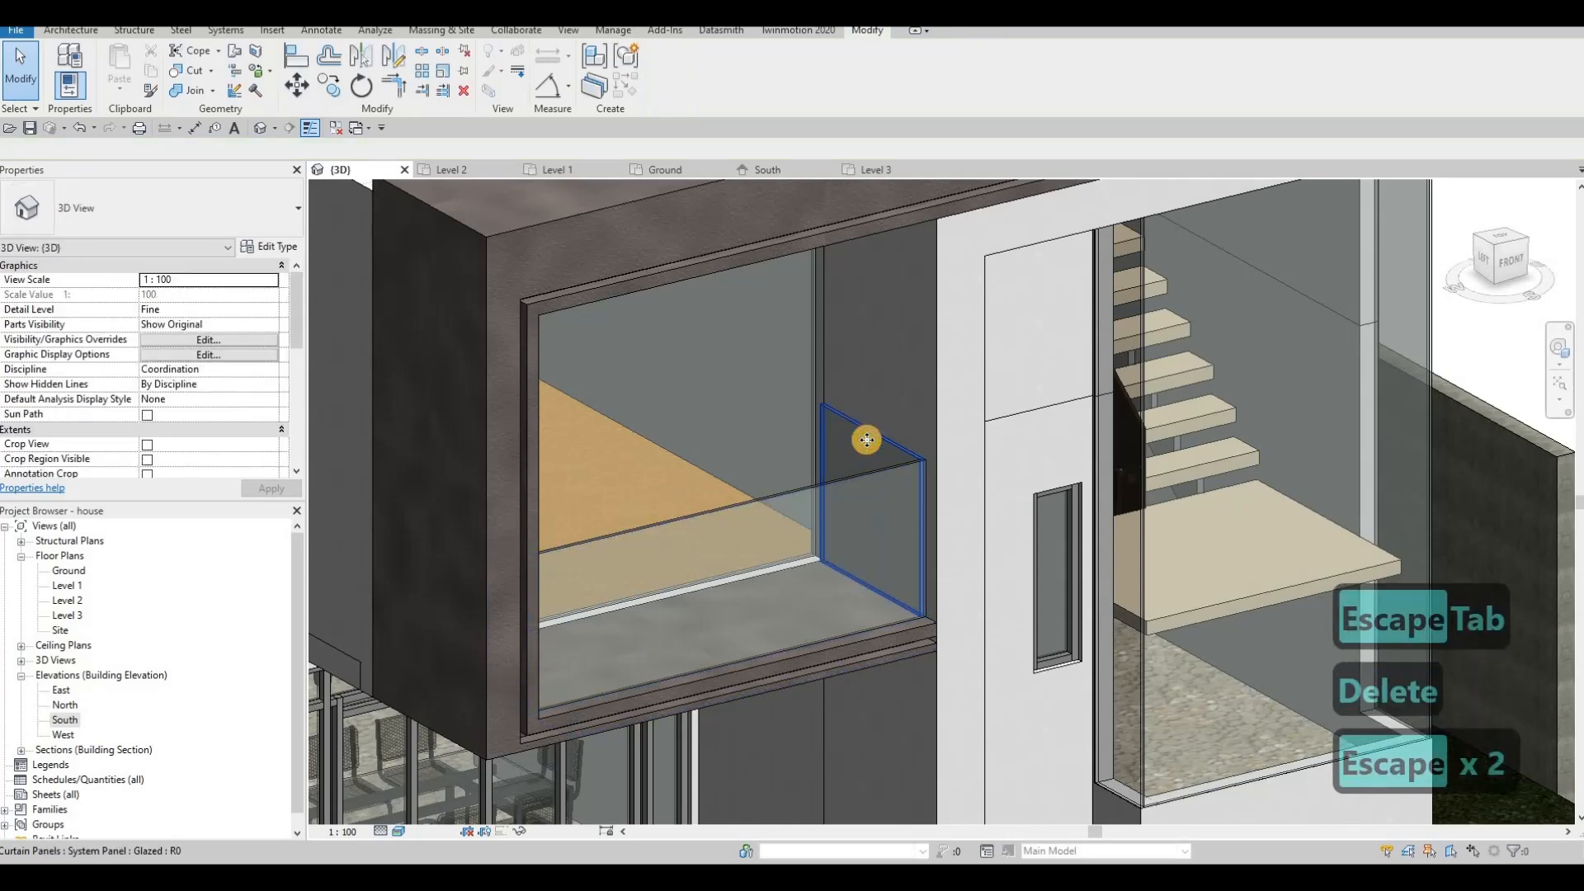
left_click(863, 439)
key("Delete")
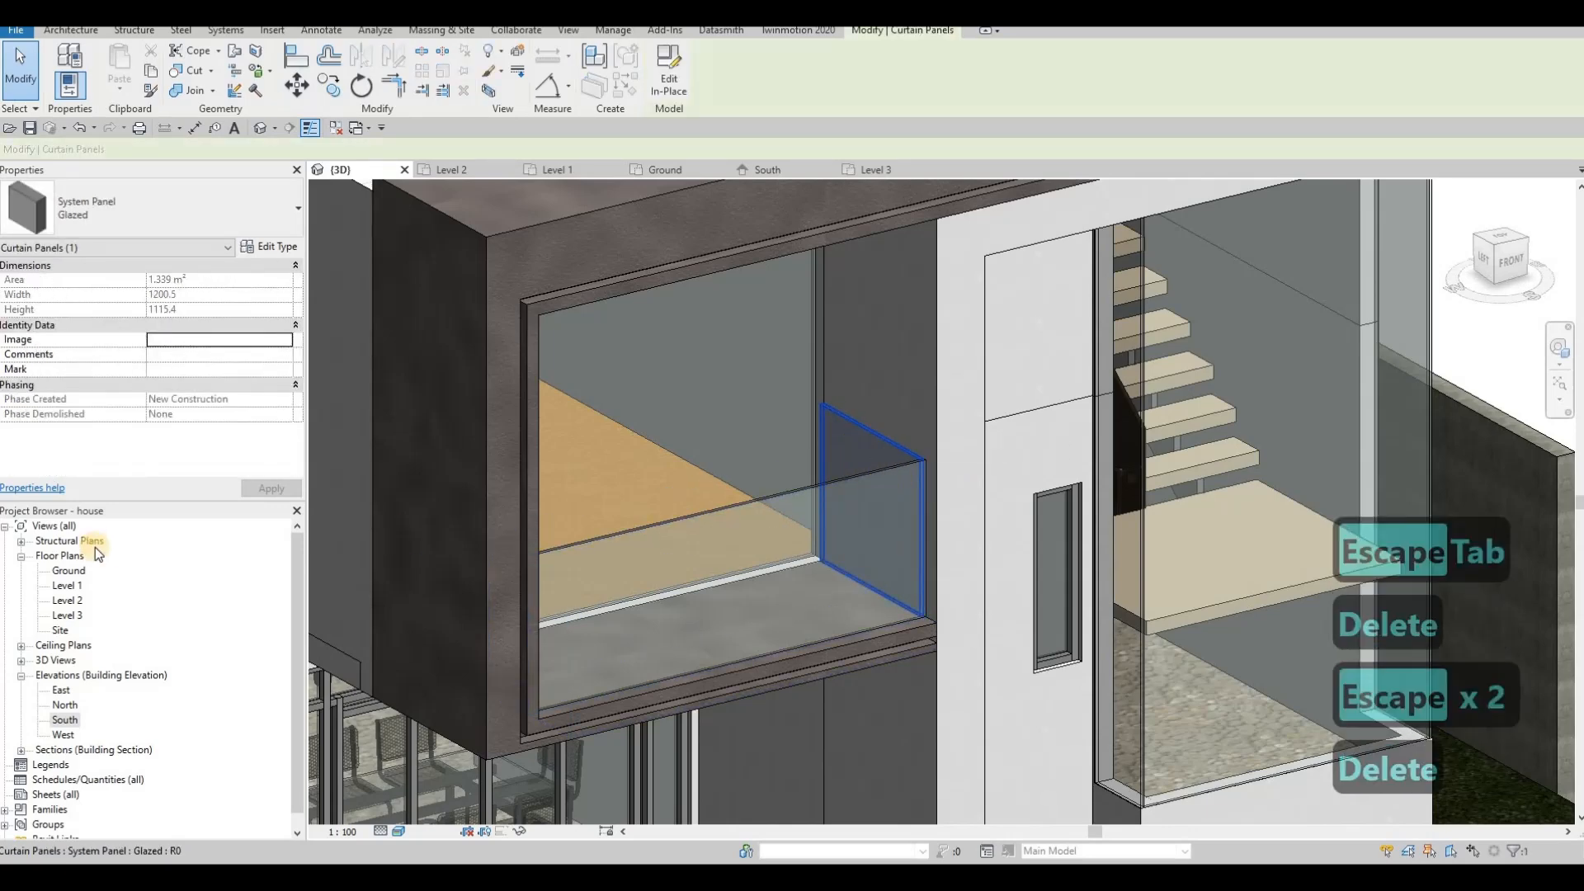
Delete the balcony's side curtain wall next to the frame in the Level 2 floor plan.
left_click(67, 600)
key("Escape")
scroll(816, 452, "down", 4)
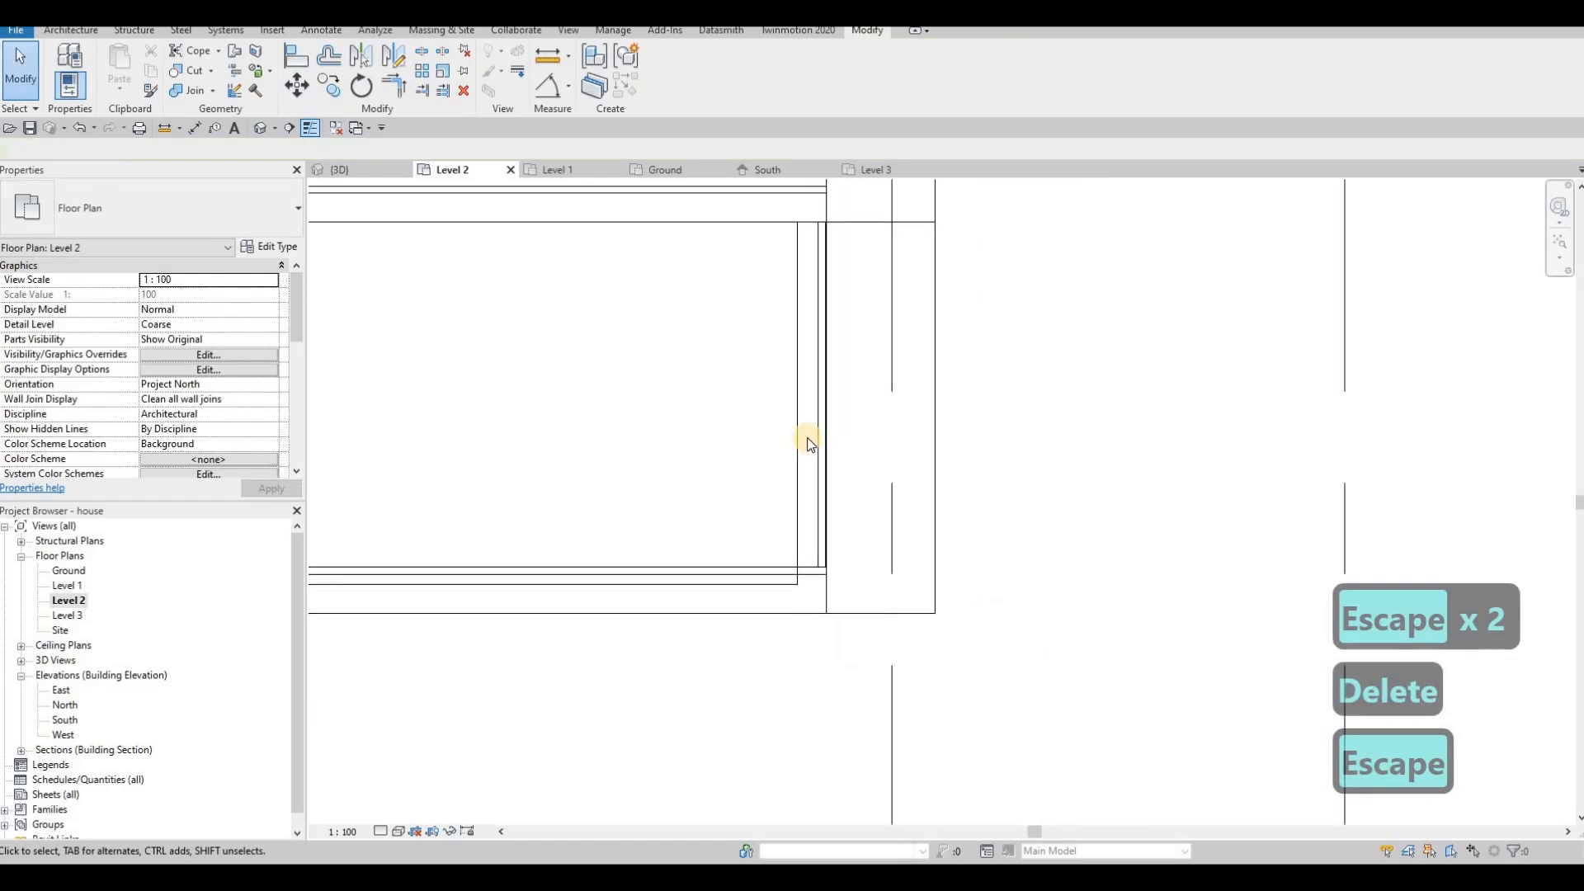
left_click(803, 435)
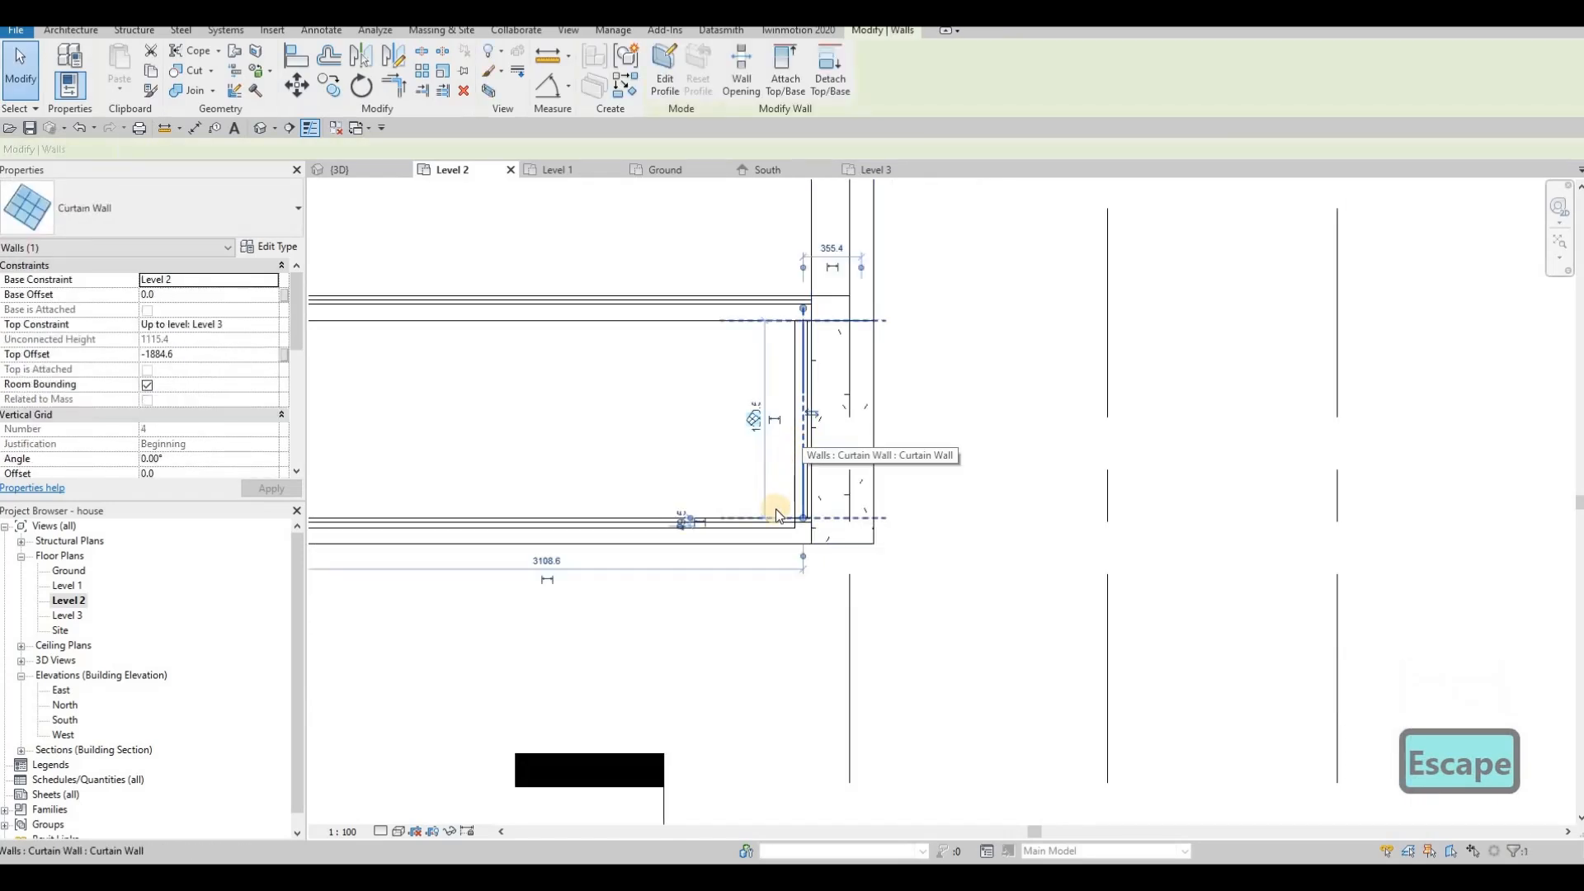
key("Delete")
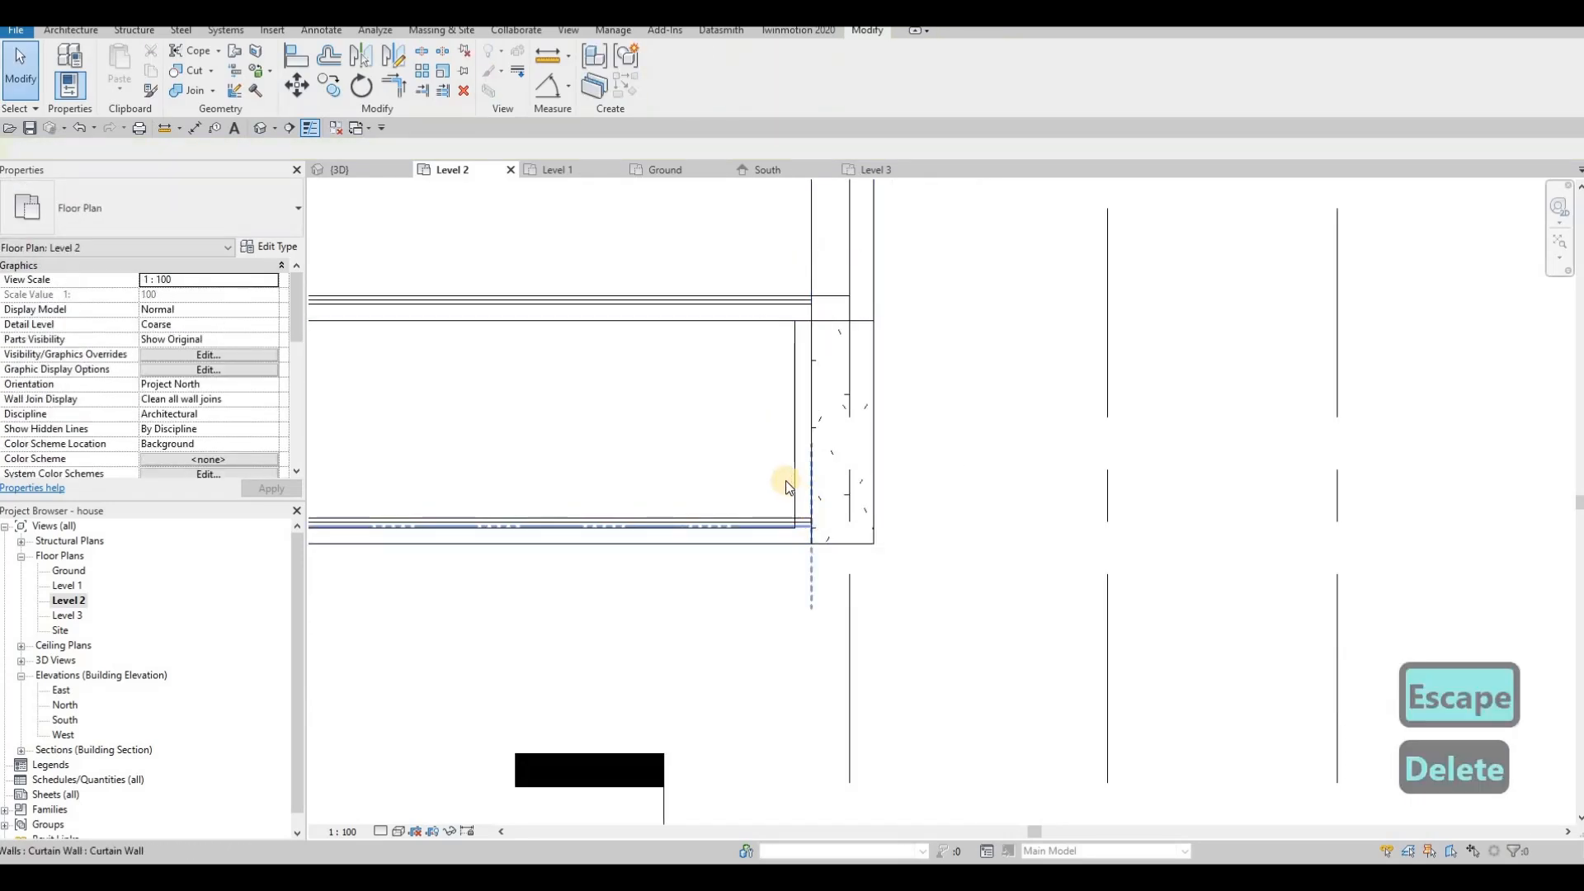
Examine the balcony and the new front frame from several angles in the 3D view.
scroll(784, 487, "down", 4)
left_click(354, 169)
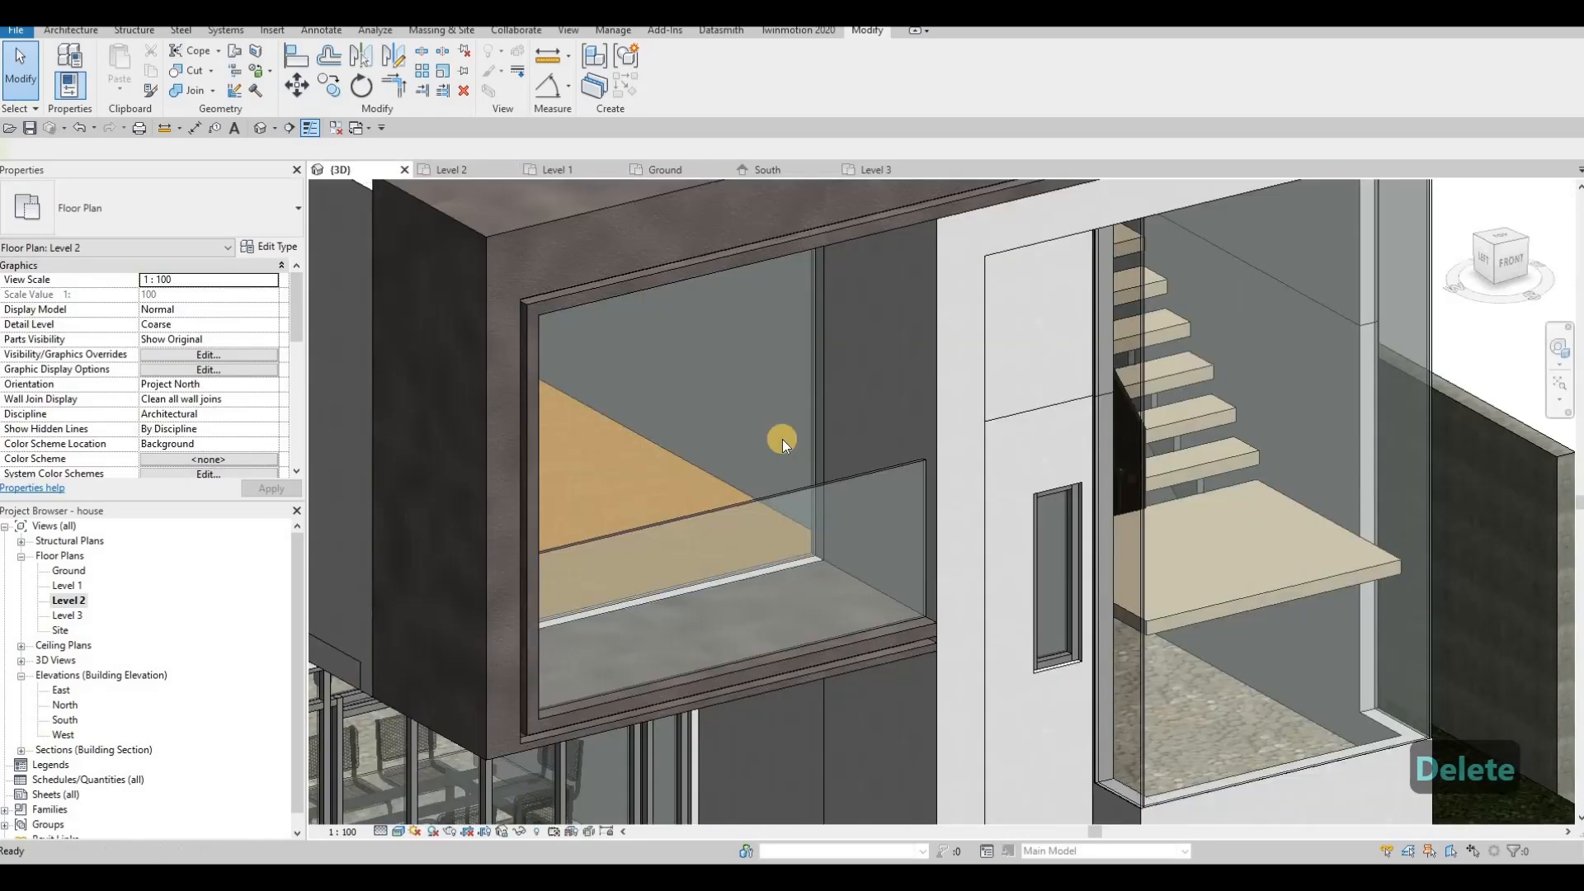
key("Escape")
middle_click_drag(772, 371, 748, 306, "shift")
scroll(748, 306, "down", 3)
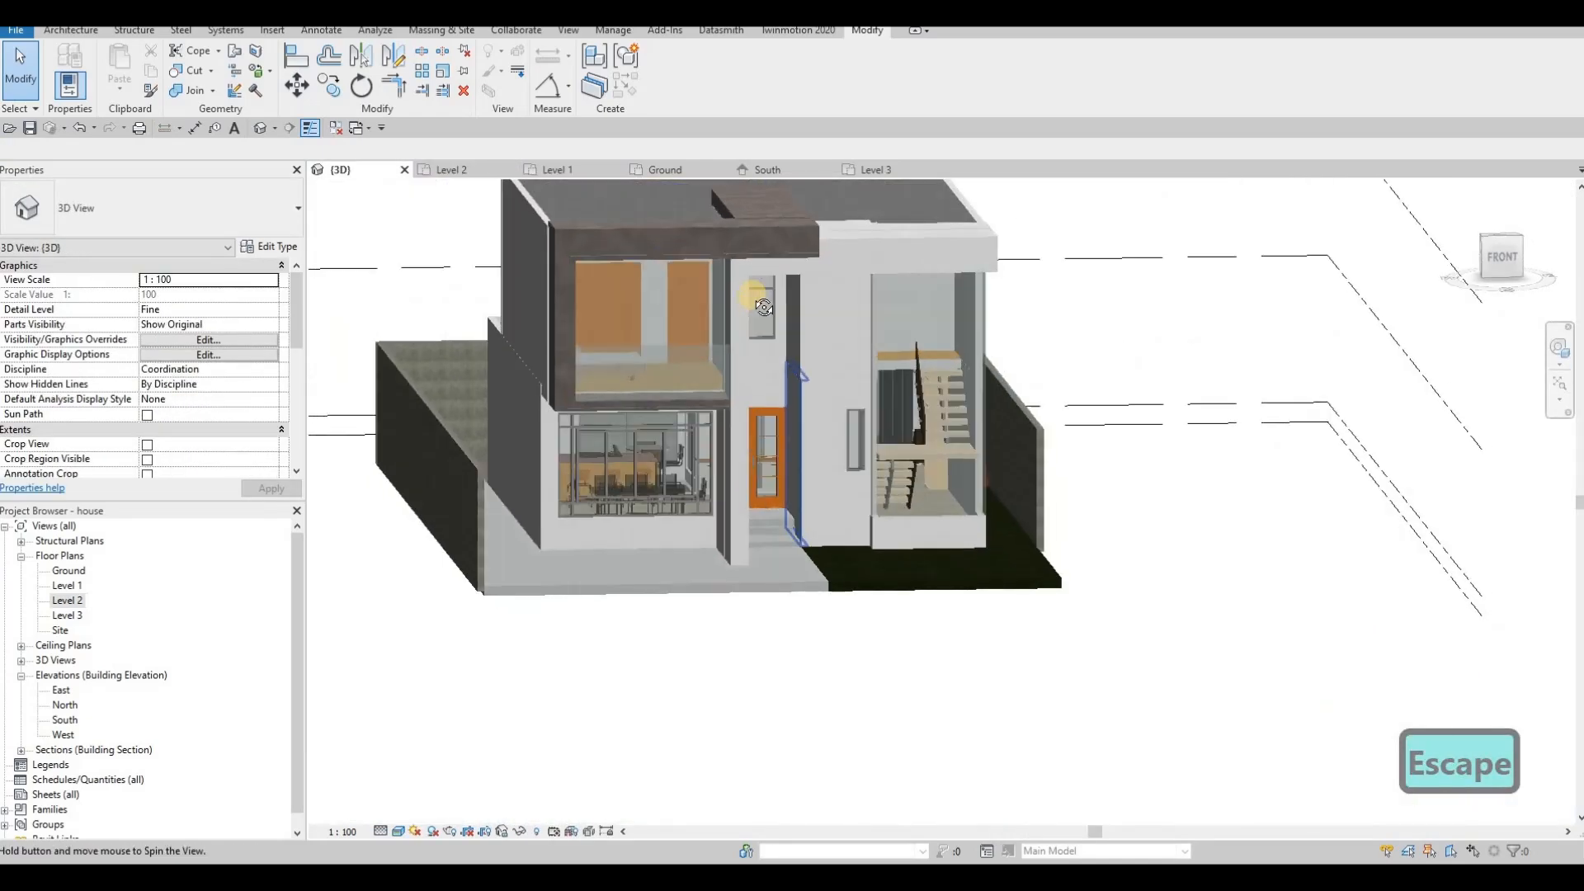
middle_click_drag(804, 371, 878, 303, "shift")
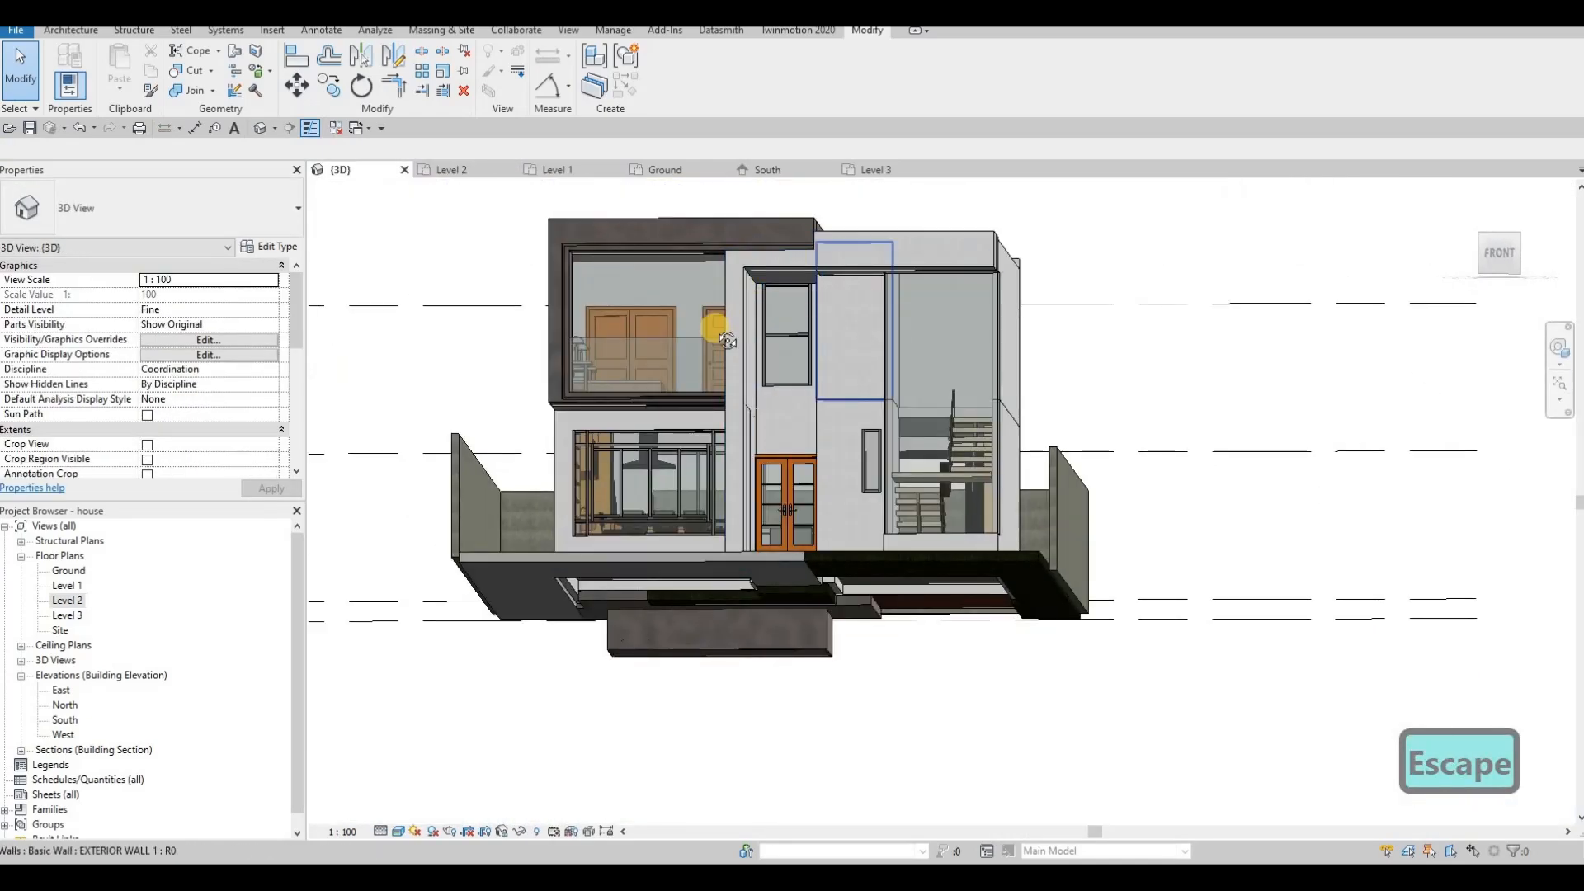
middle_click_drag(688, 352, 891, 270, "shift")
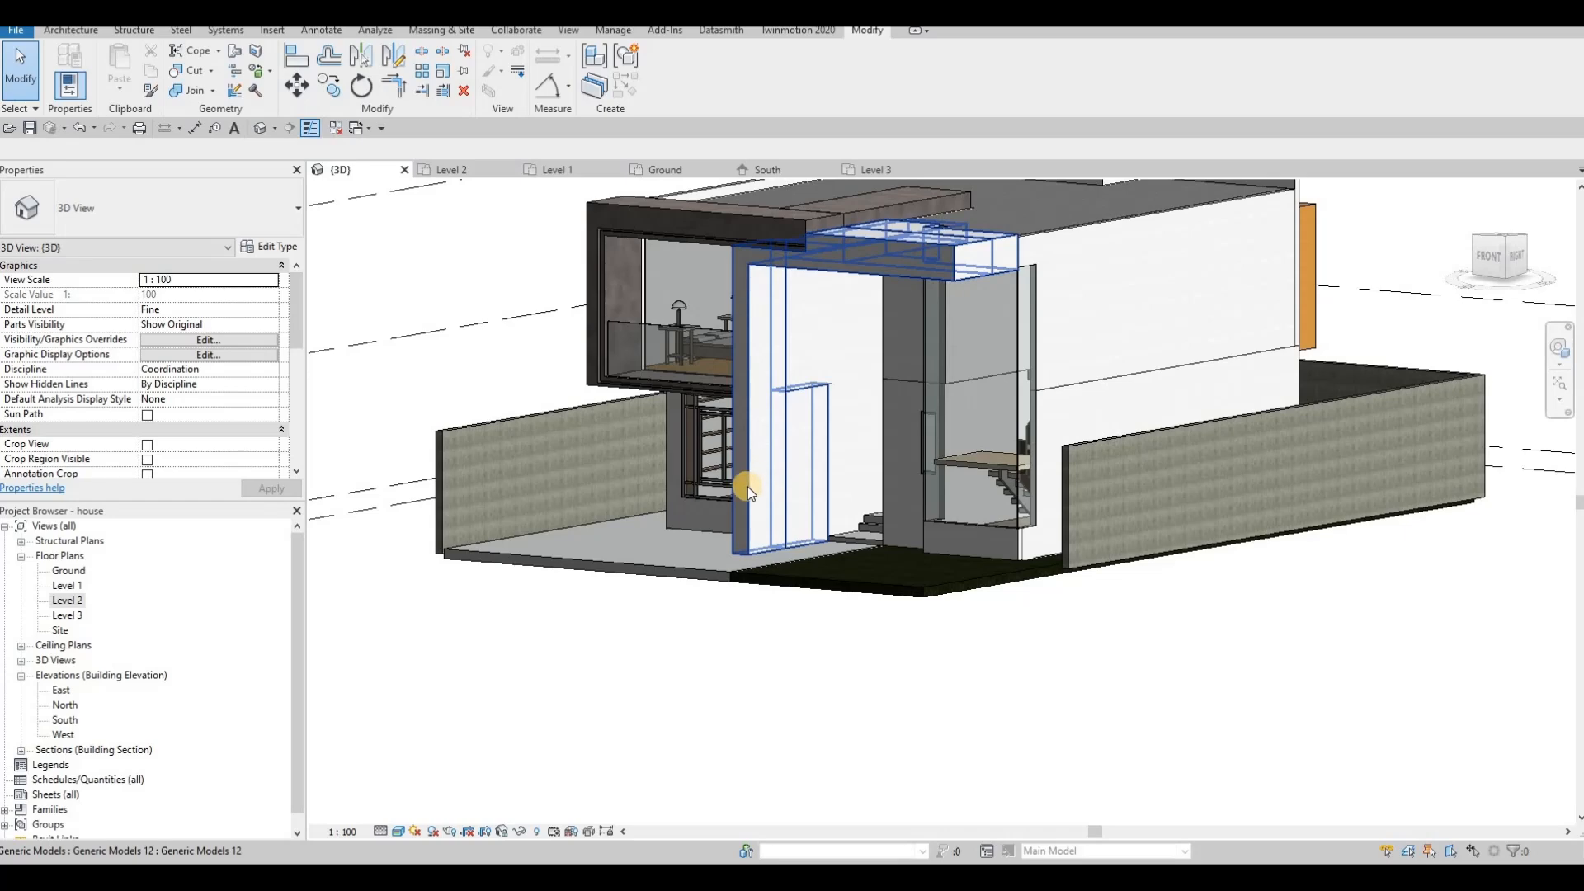
middle_click_drag(773, 479, 808, 461, "shift")
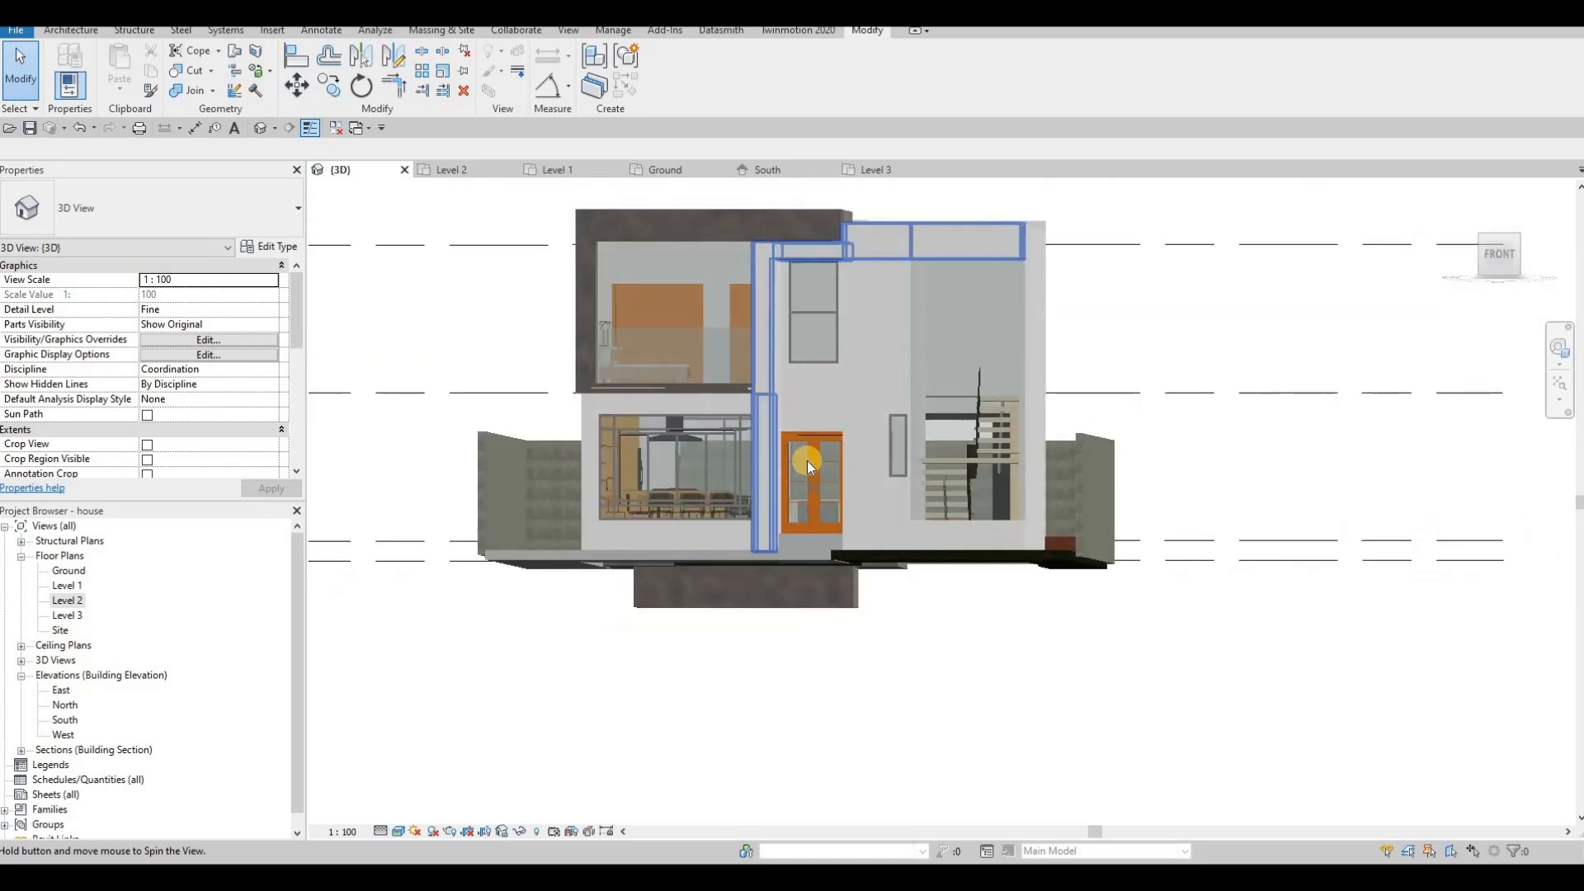
middle_click_drag(690, 441, 933, 256, "shift")
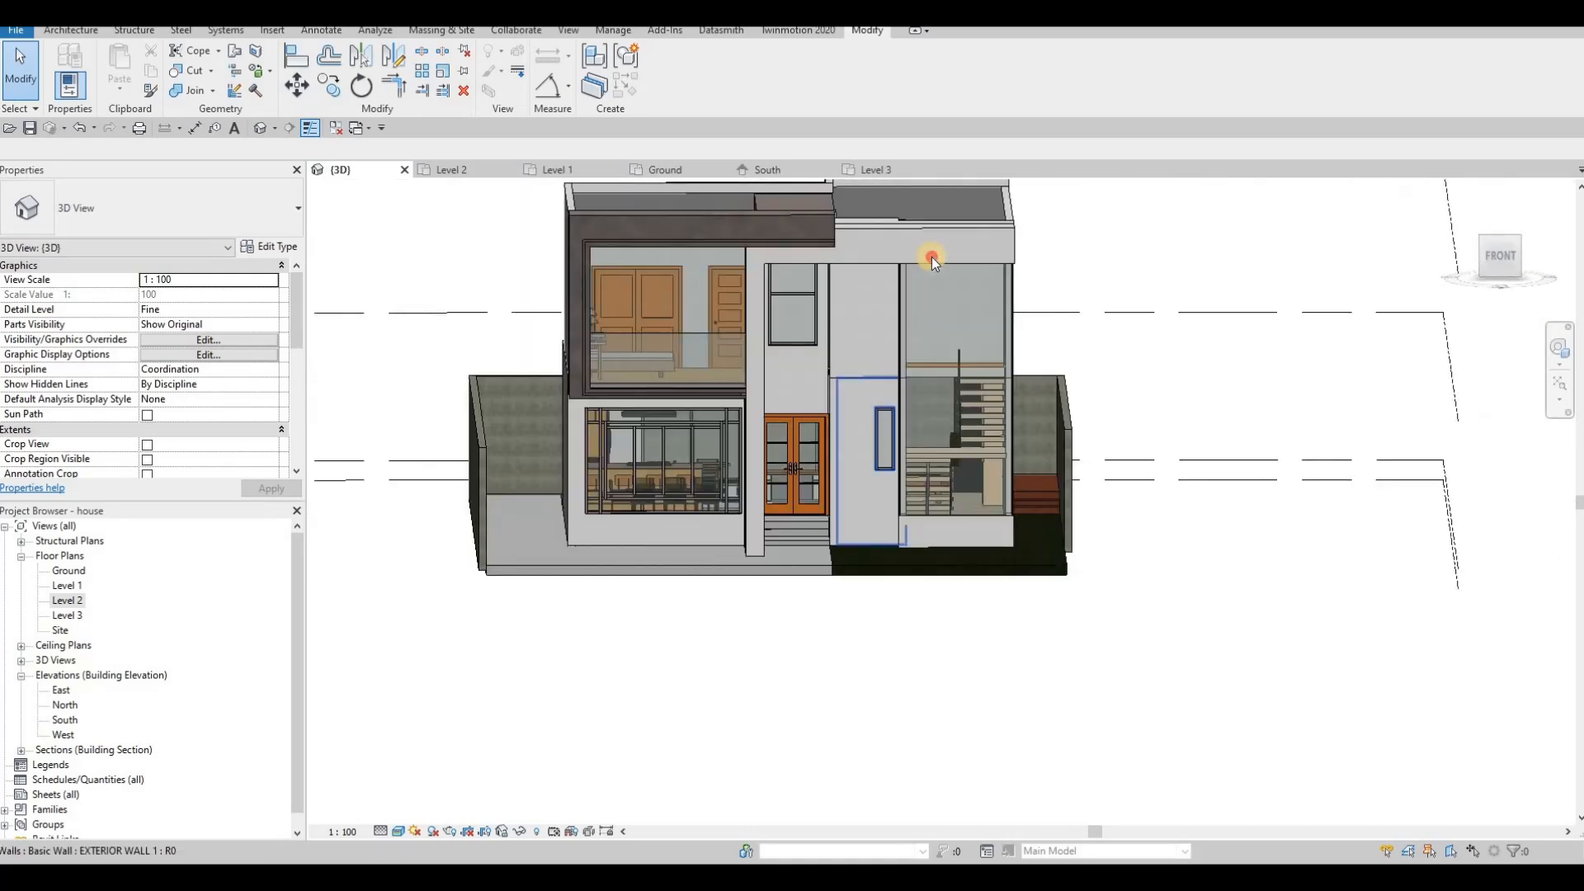
Reopen the front frame for in-place editing and create a void sweep path by picking the frame's lower and inner vertical edges.
double_click(751, 233)
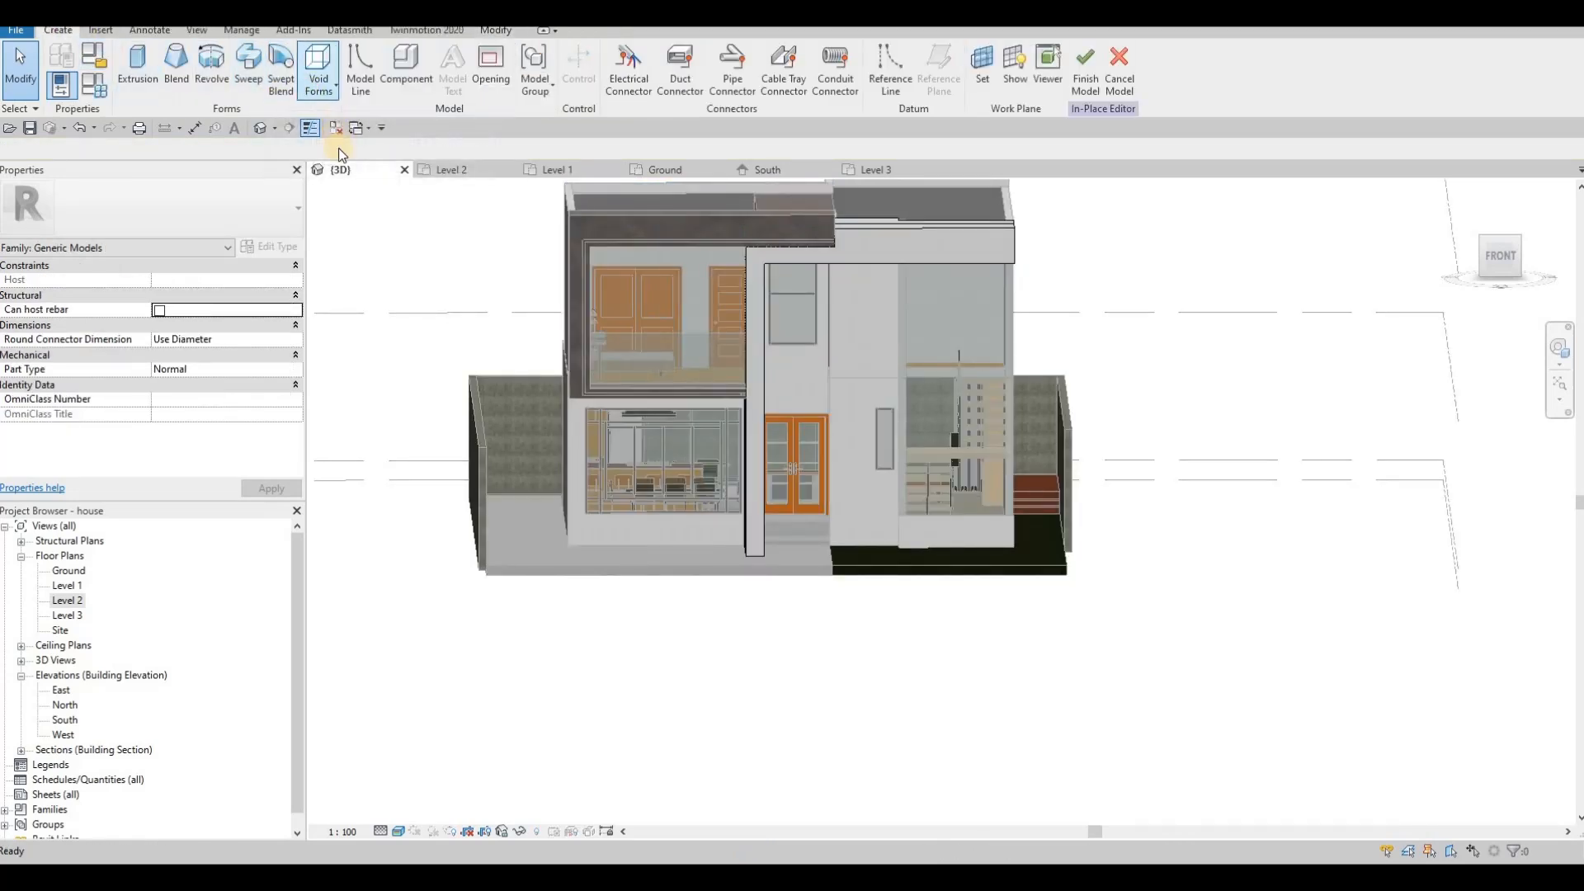
left_click(319, 83)
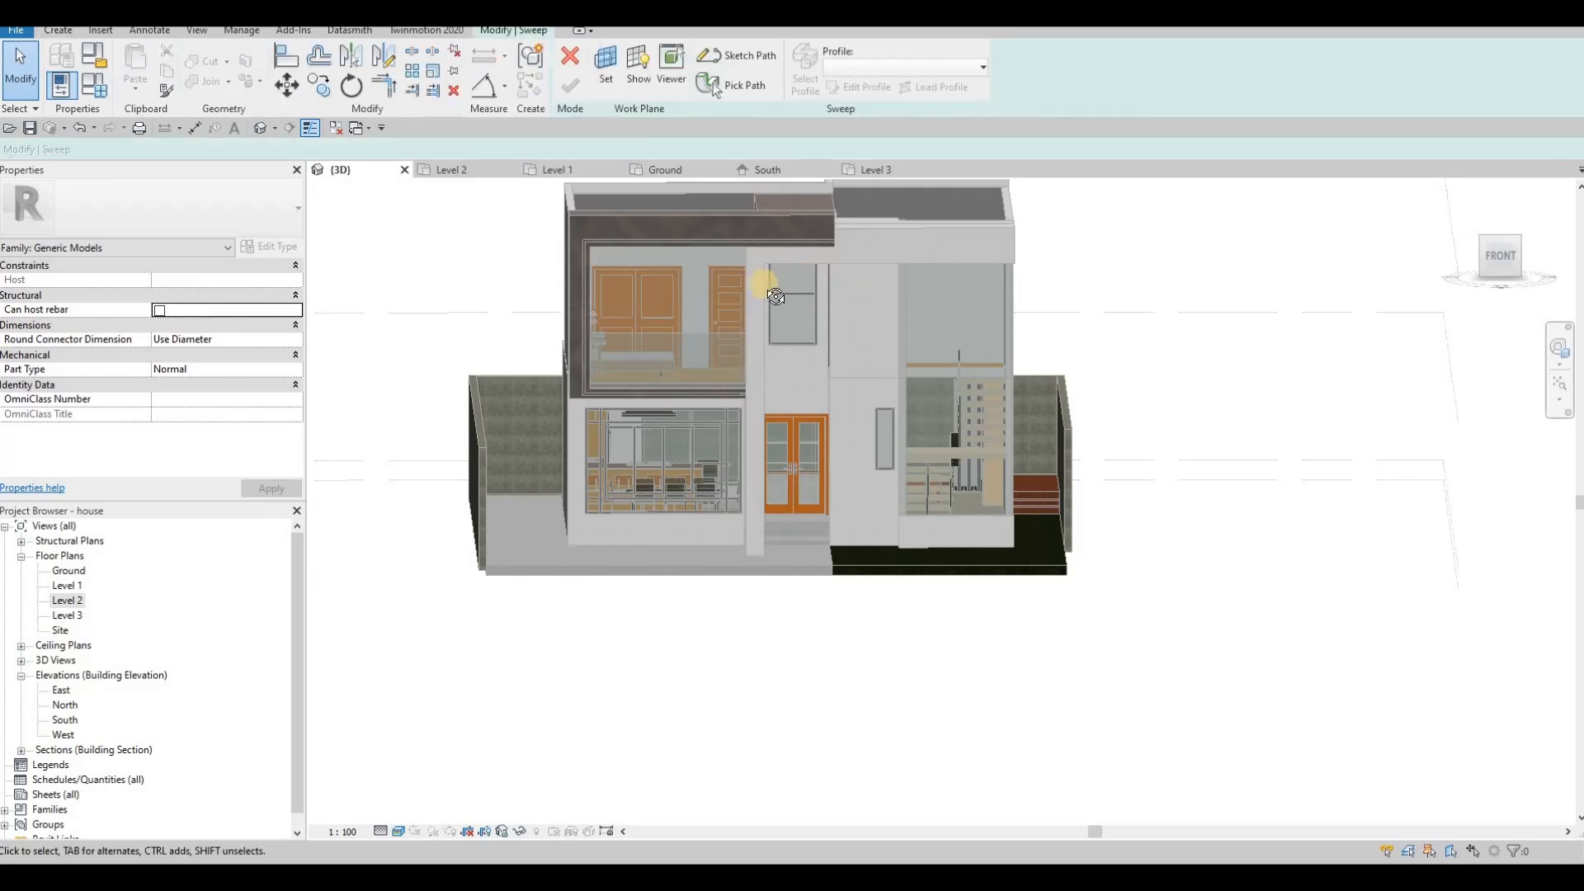
middle_click_drag(840, 295, 844, 296, "shift")
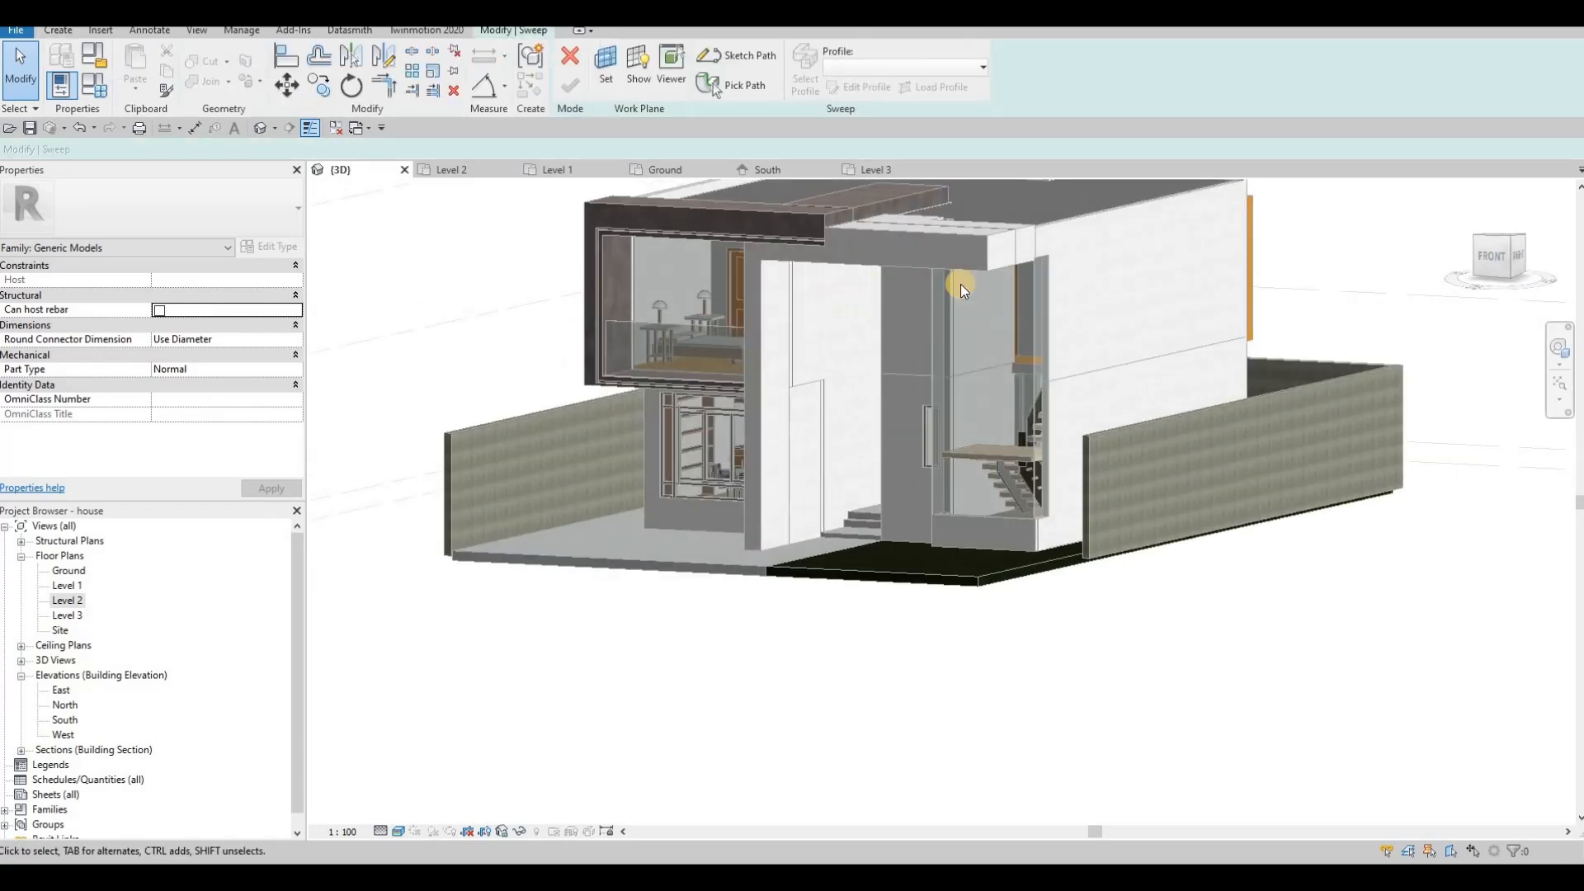
scroll(910, 228, "up", 3)
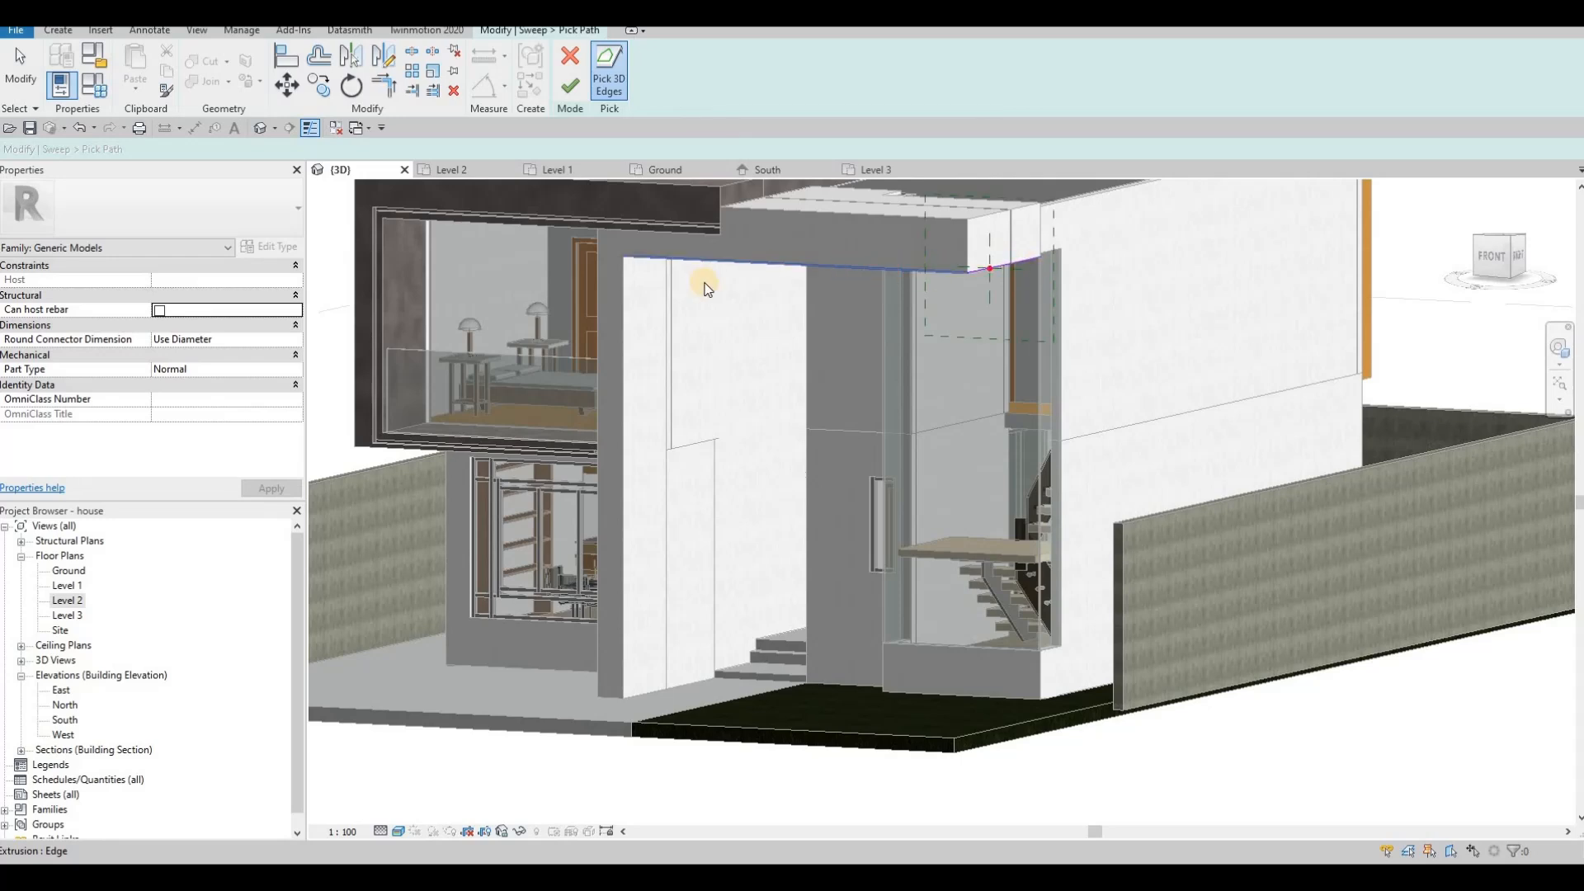
left_click(626, 280)
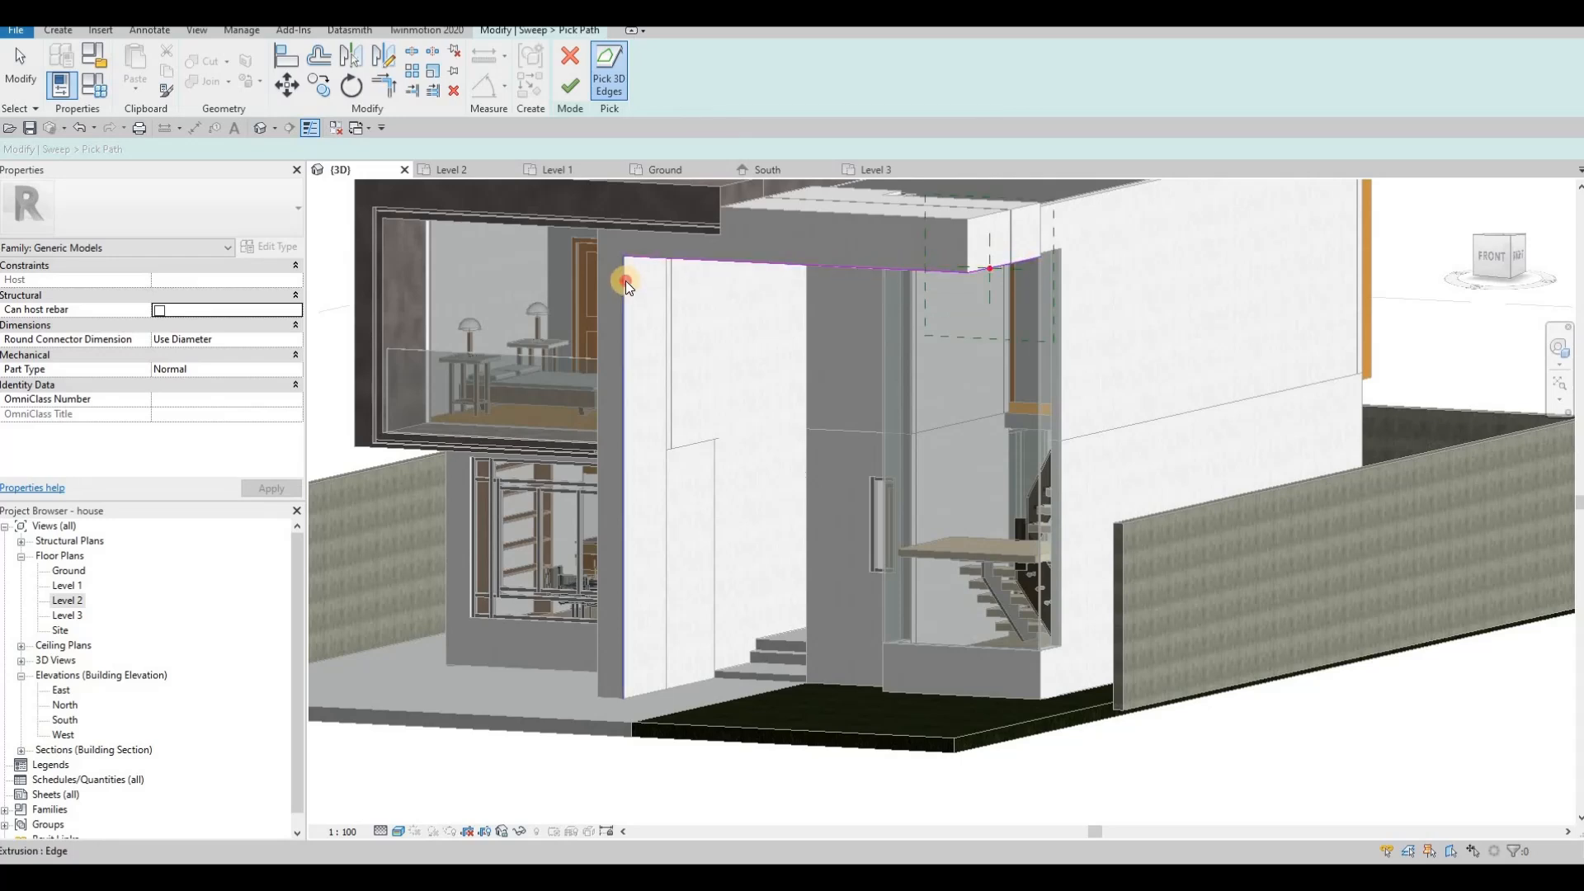
left_click(560, 95)
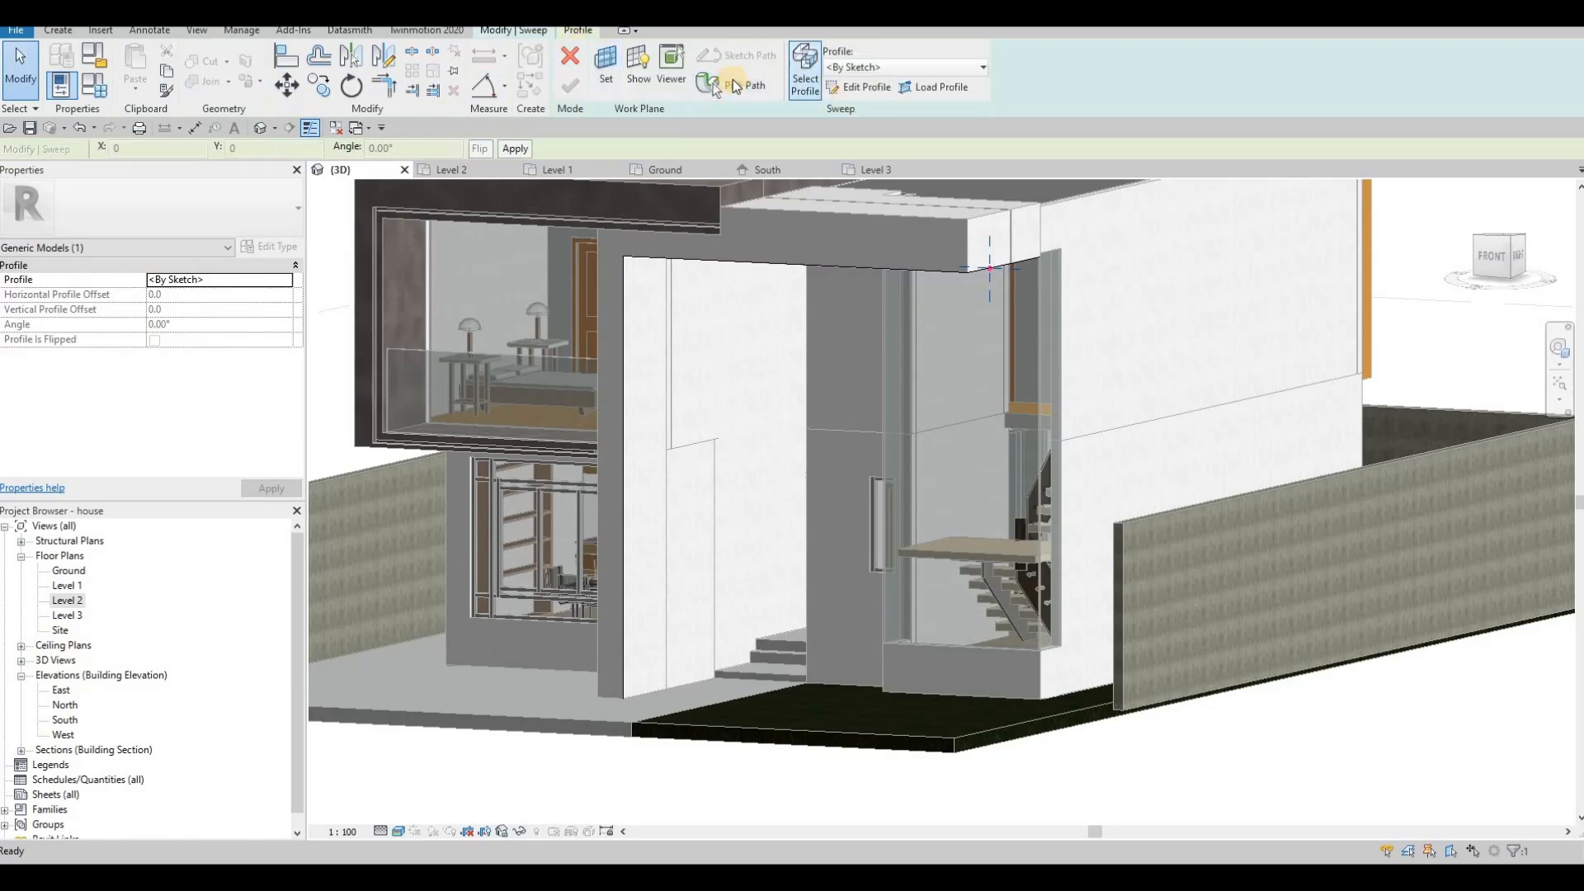
Sketch a rectangular void sweep profile about 80 mm wide on the frame face, just above the path's reference point.
left_click(747, 87)
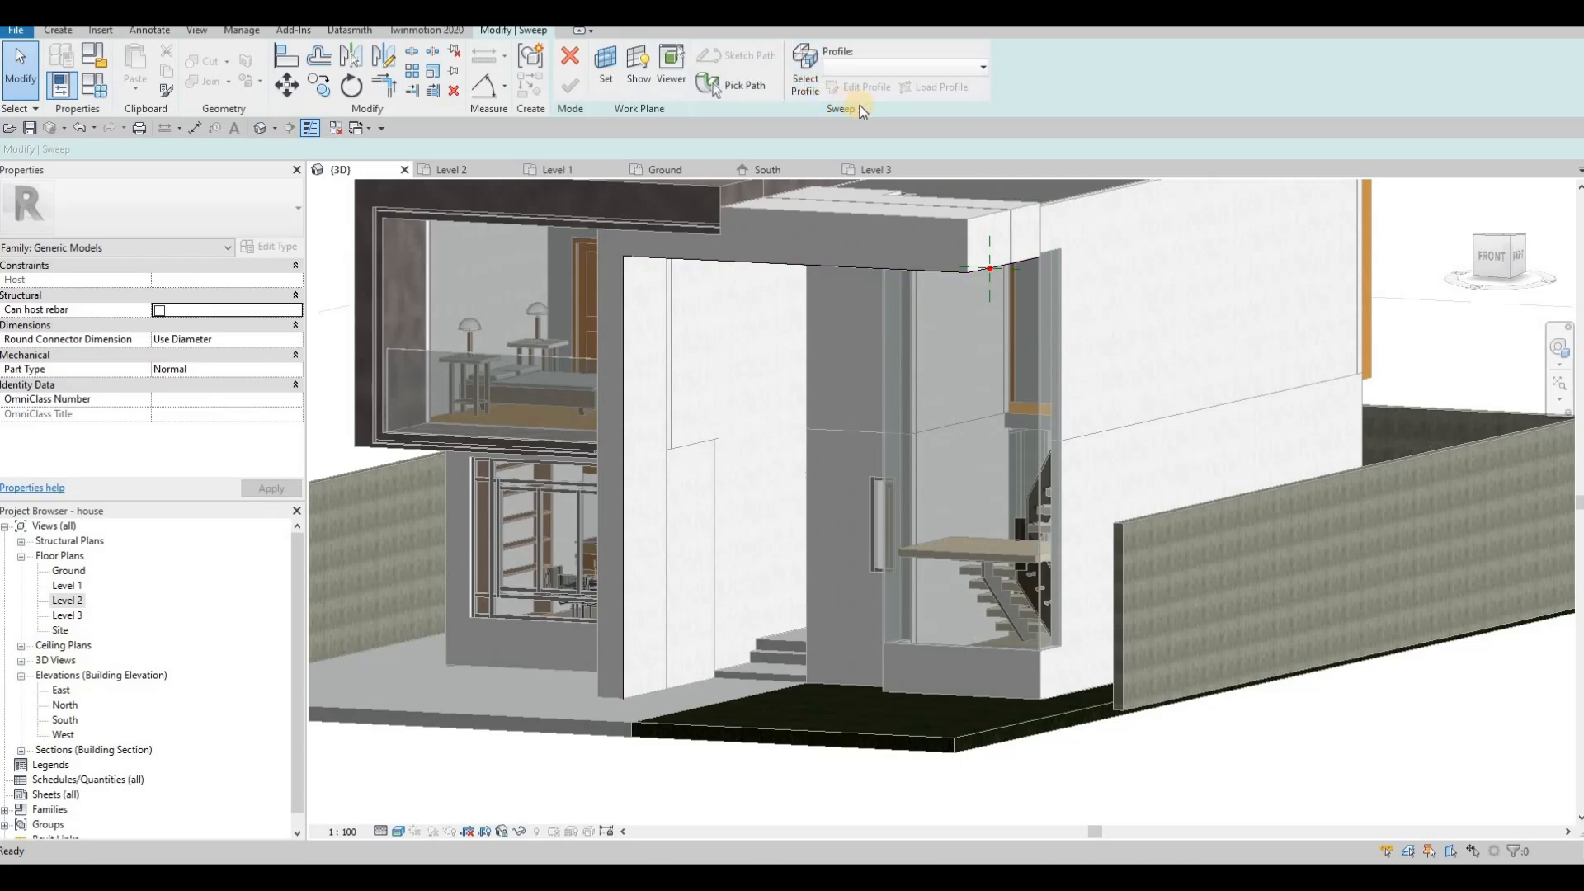
left_click(805, 78)
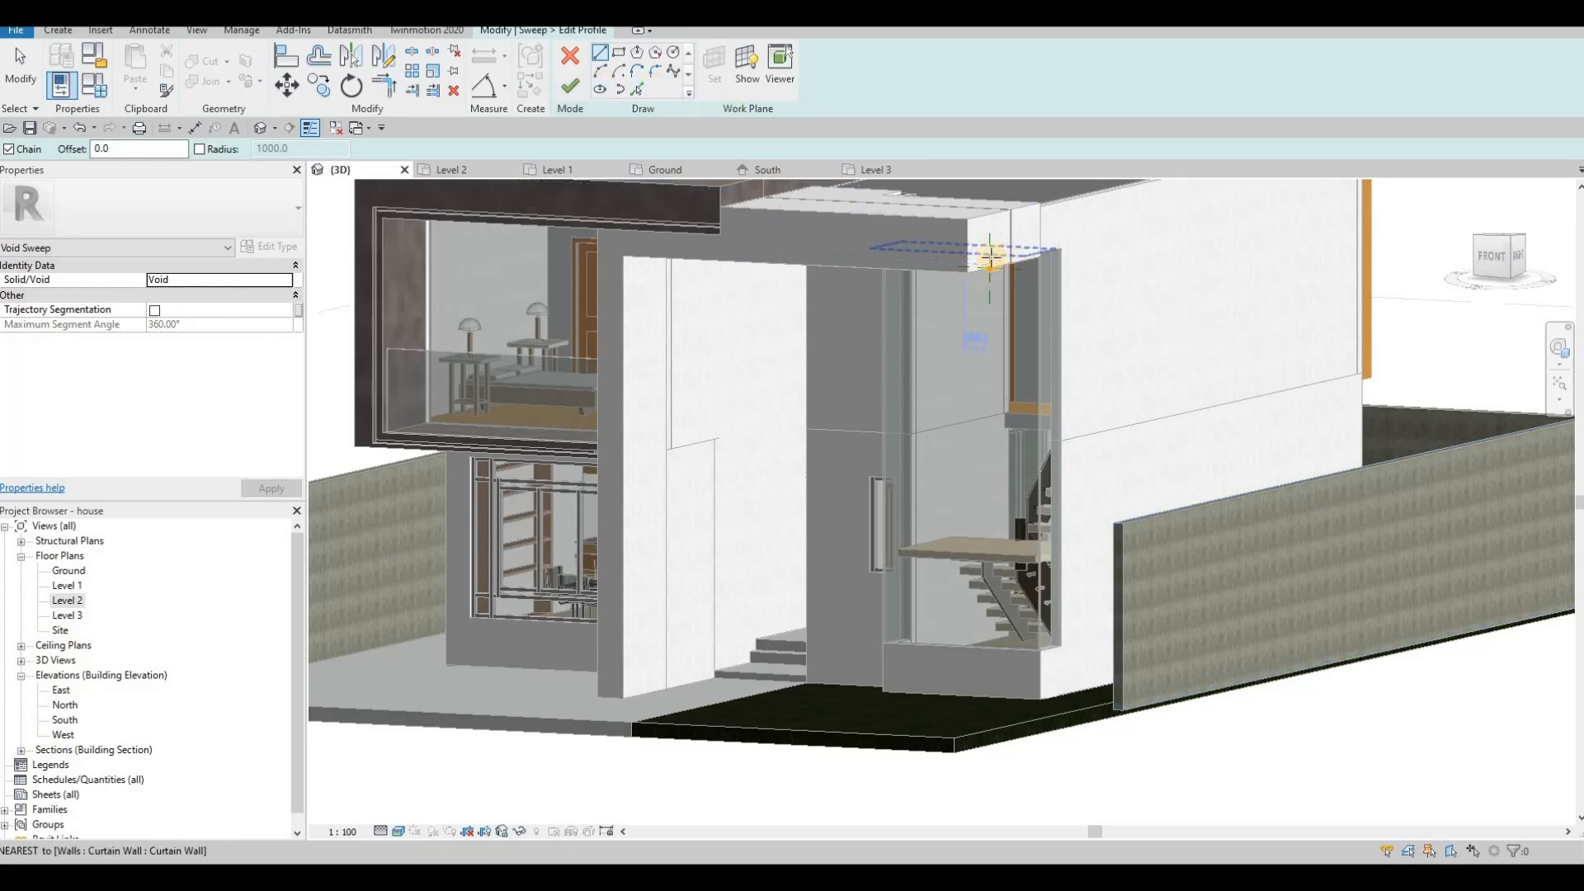
scroll(1003, 260, "up", 5)
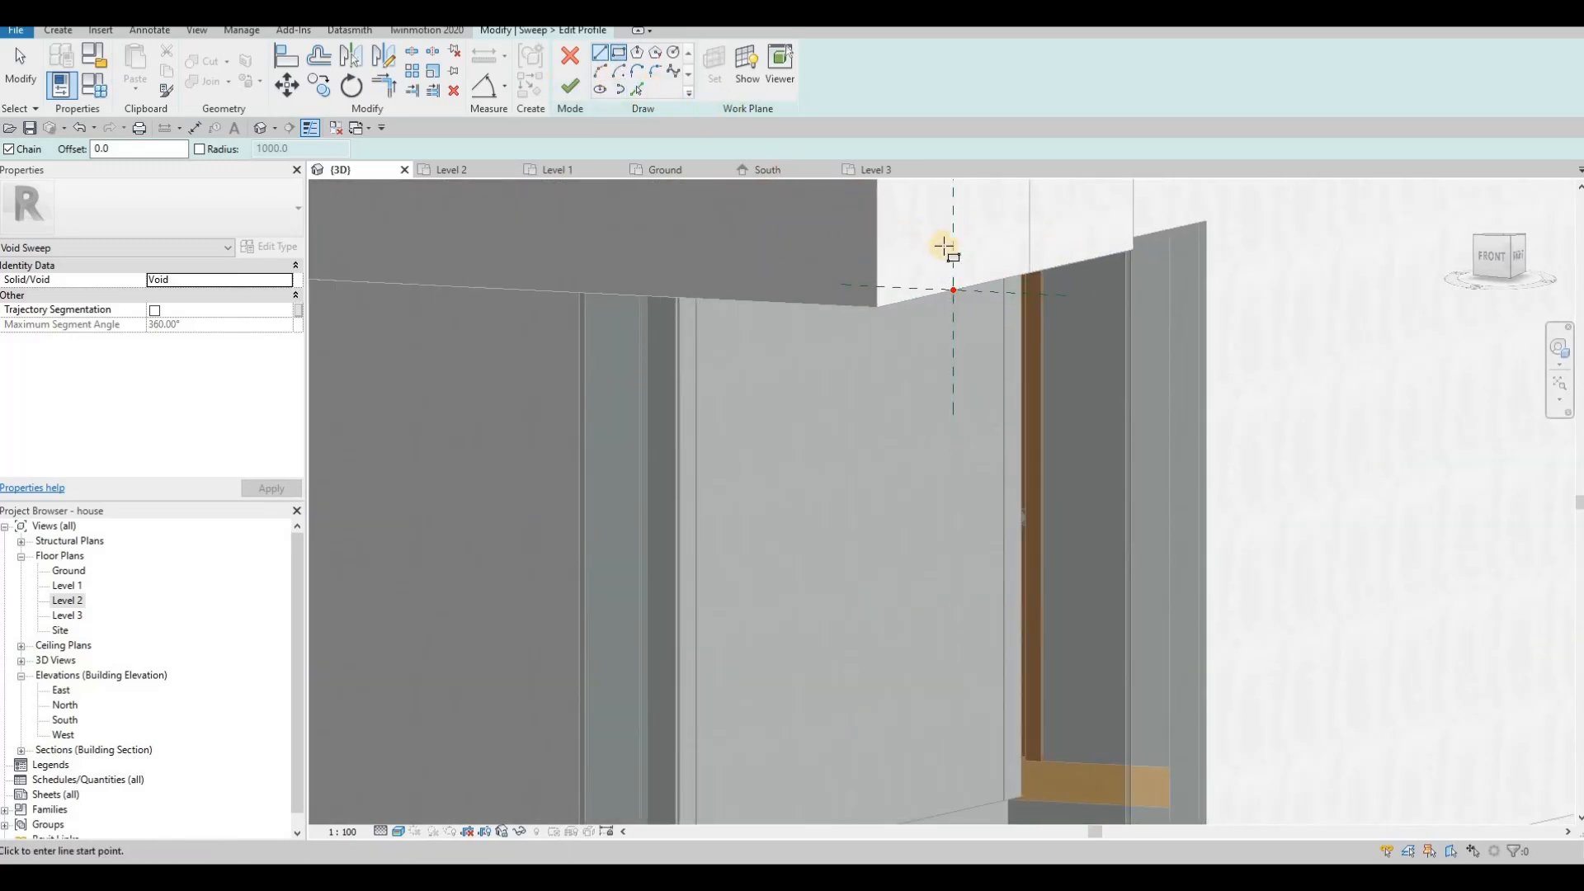
left_click(933, 260)
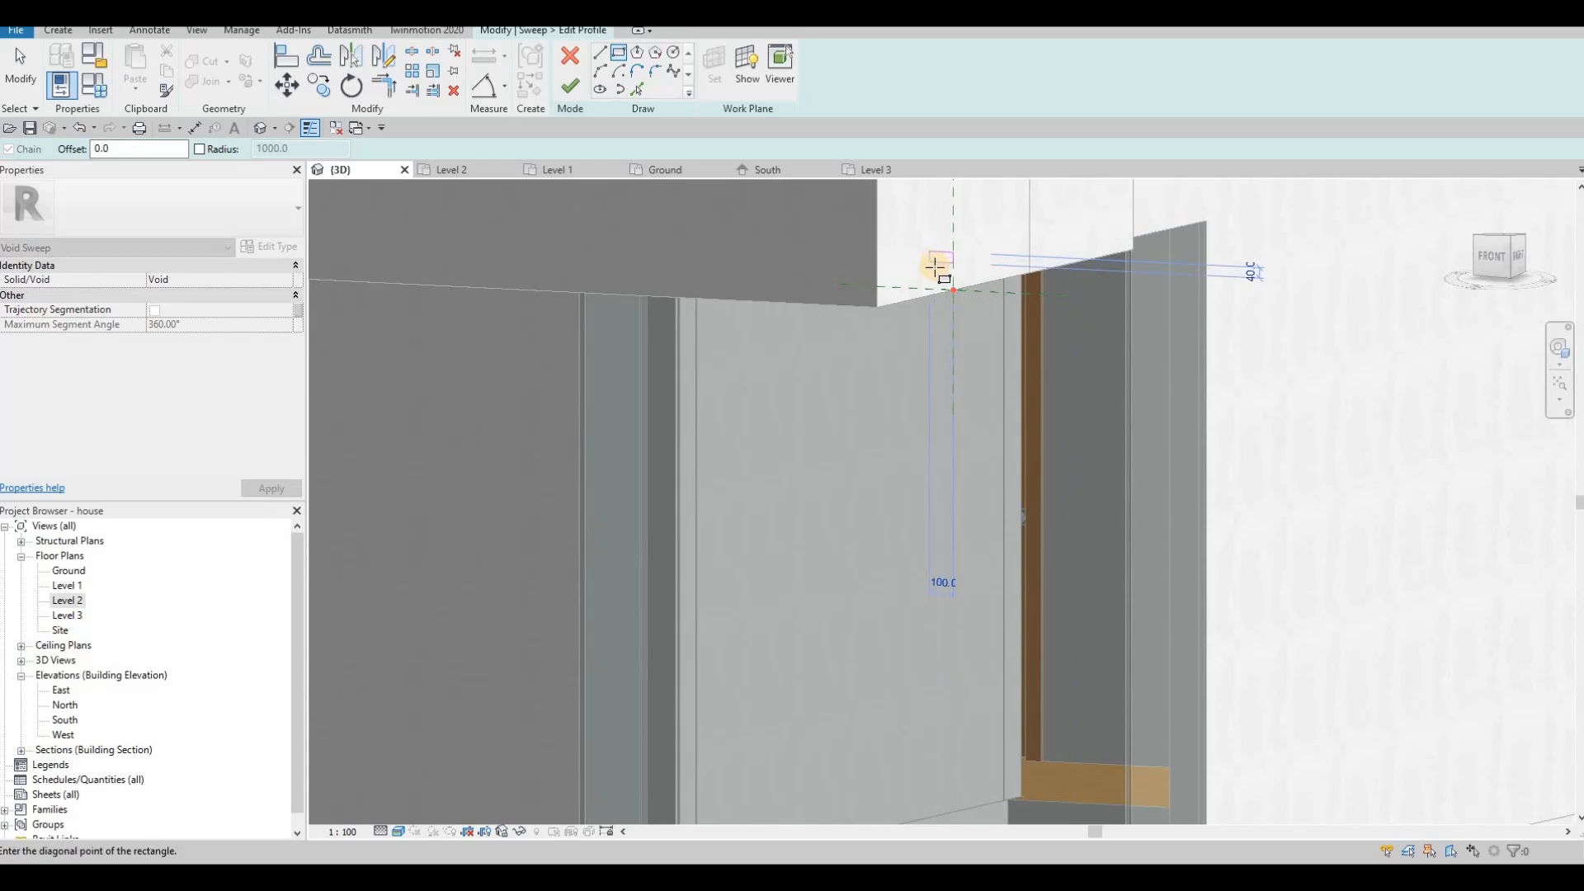
key("Escape")
key("Escape")
key("Escape")
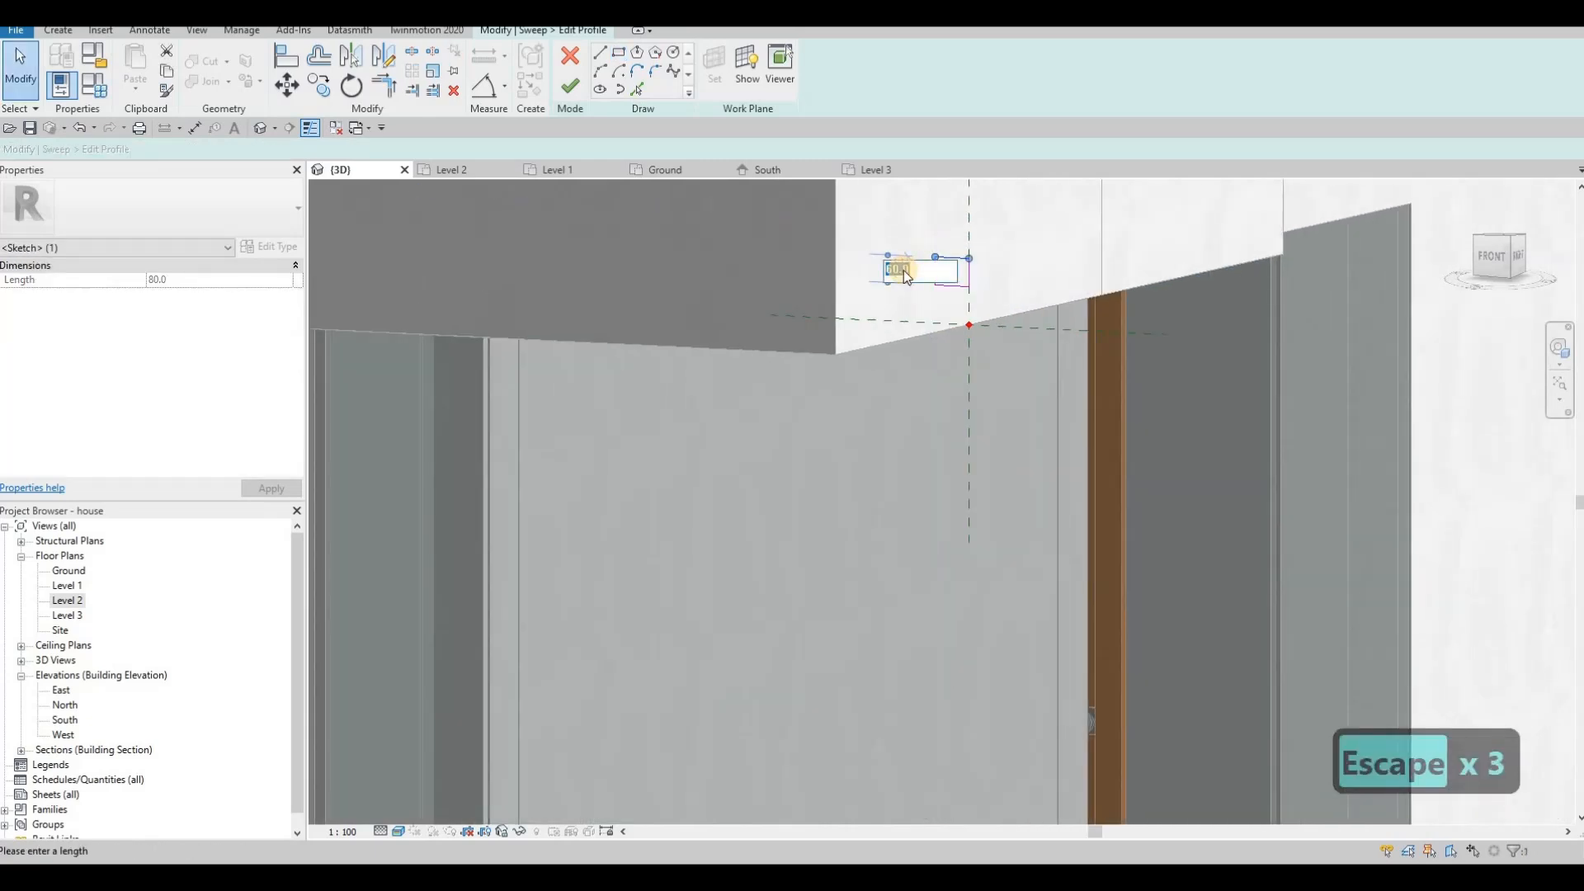
Set the profile's height and width to 50 mm and finish the void sweep and the in-place frame model.
type("50")
key("Return")
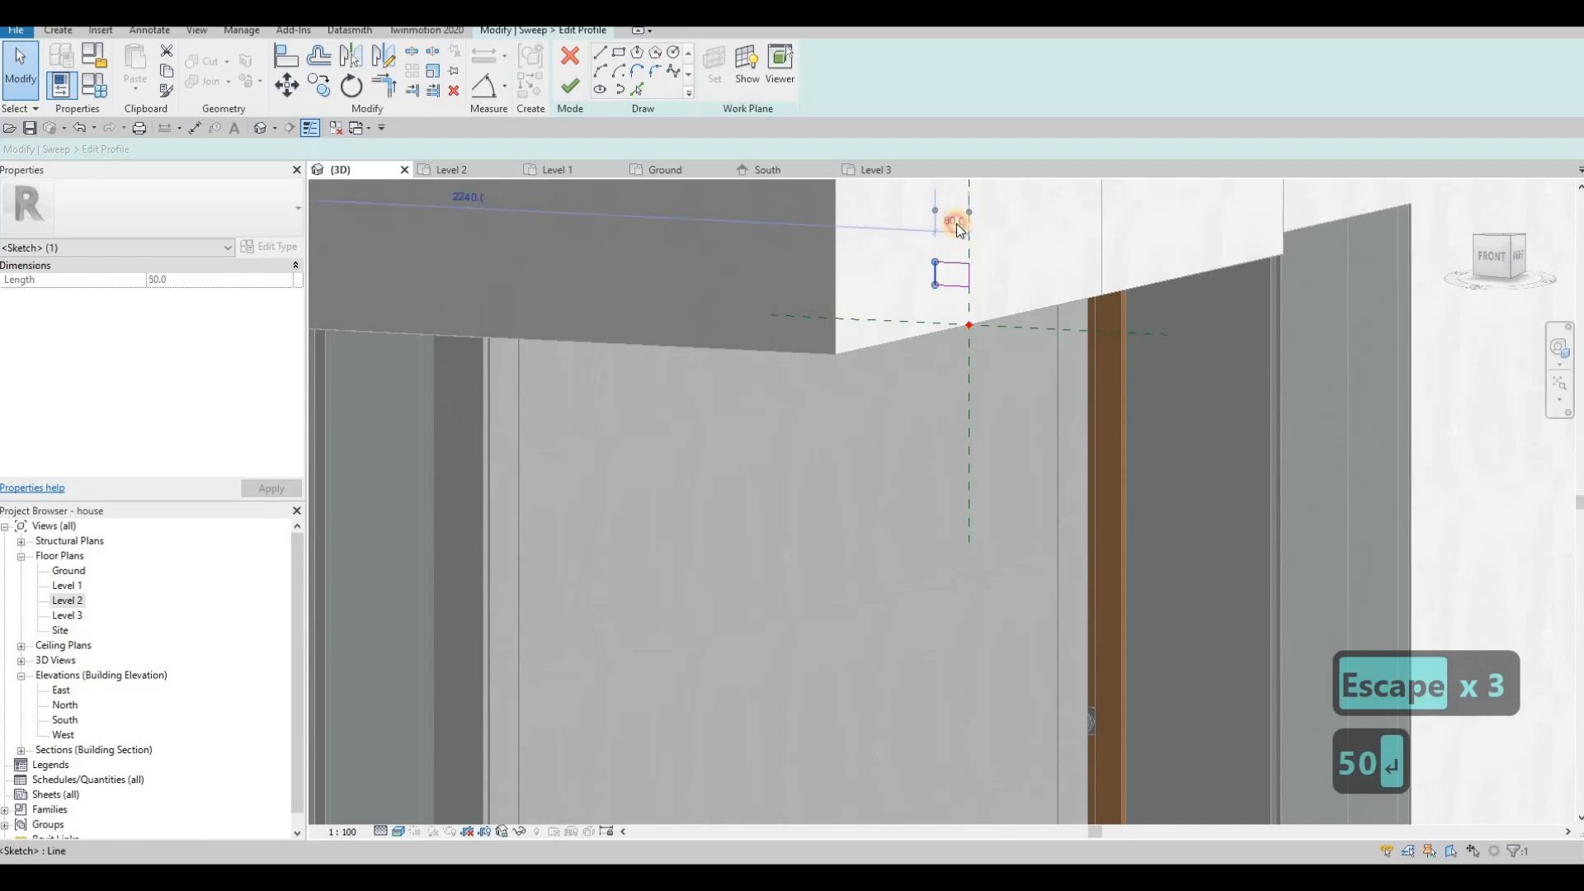
key("Return")
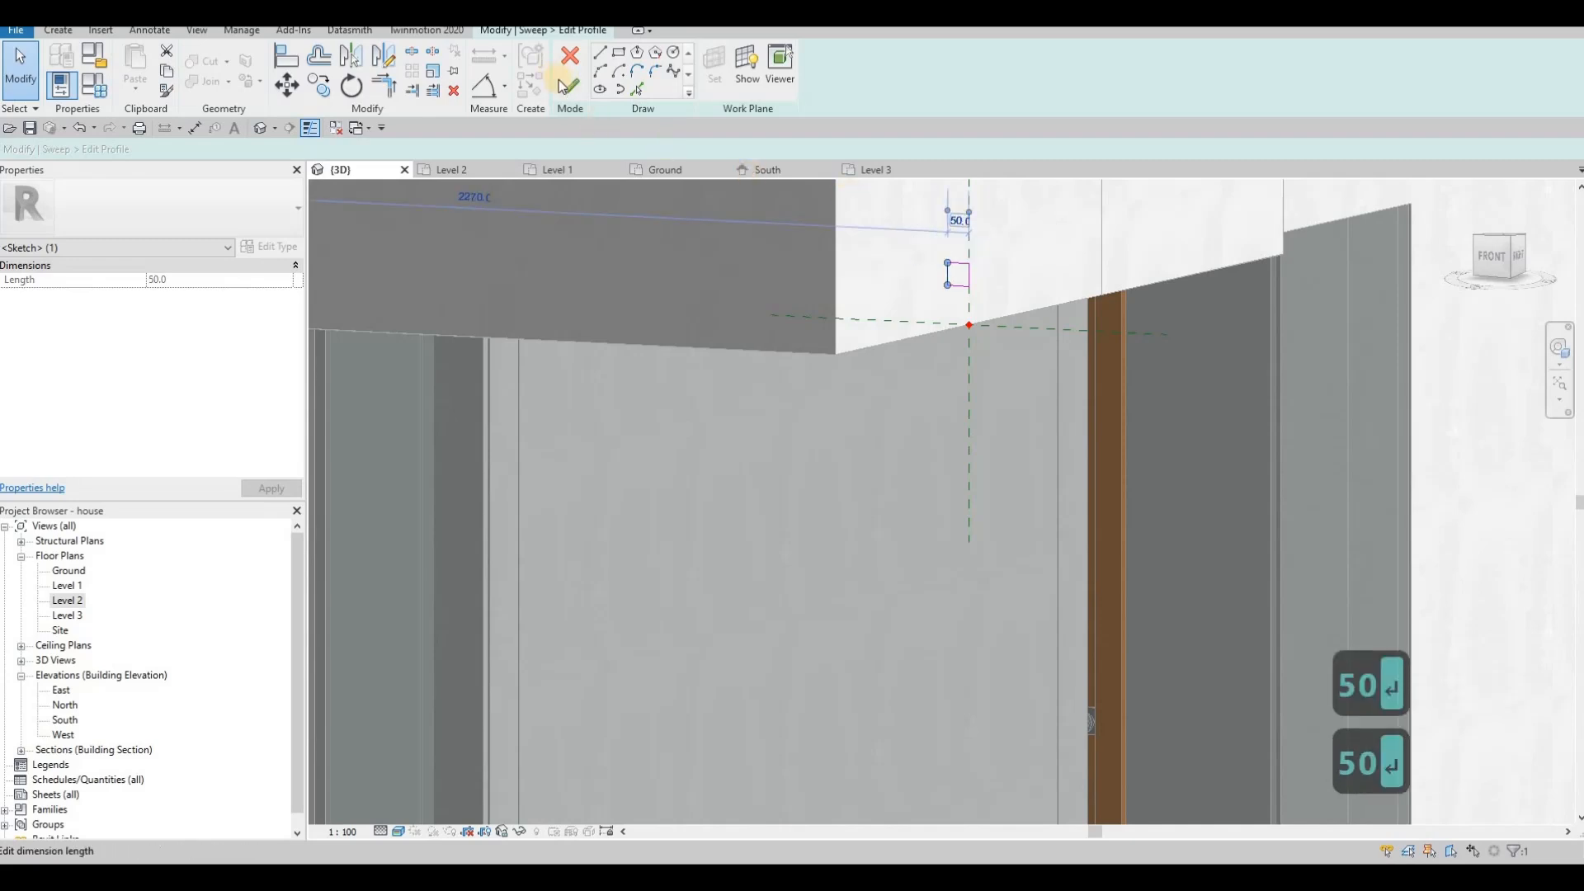
left_click(569, 86)
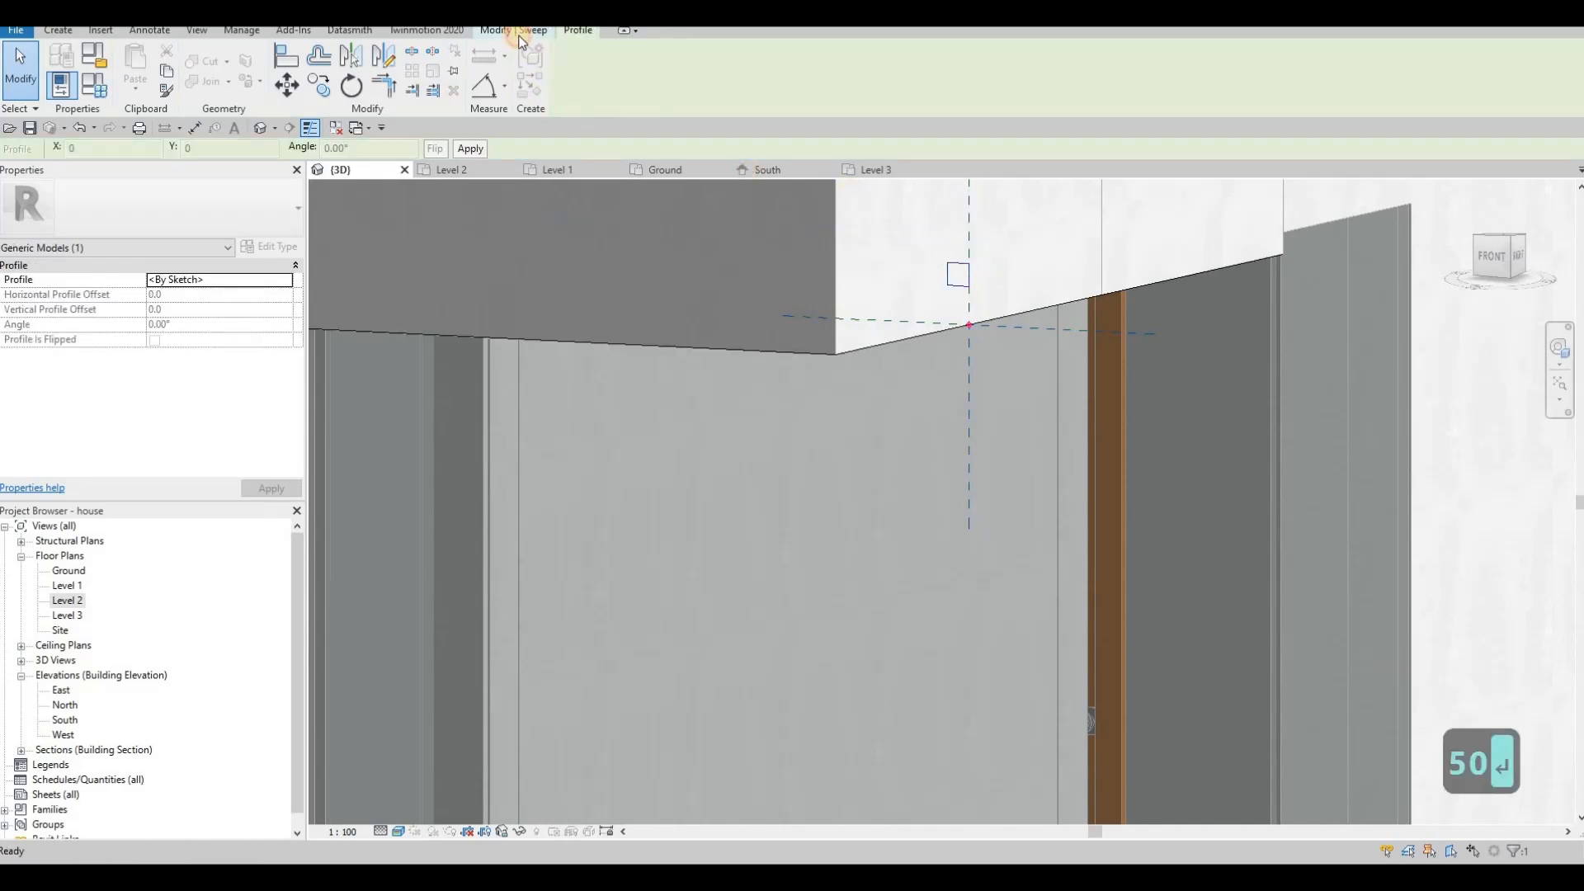
left_click(567, 92)
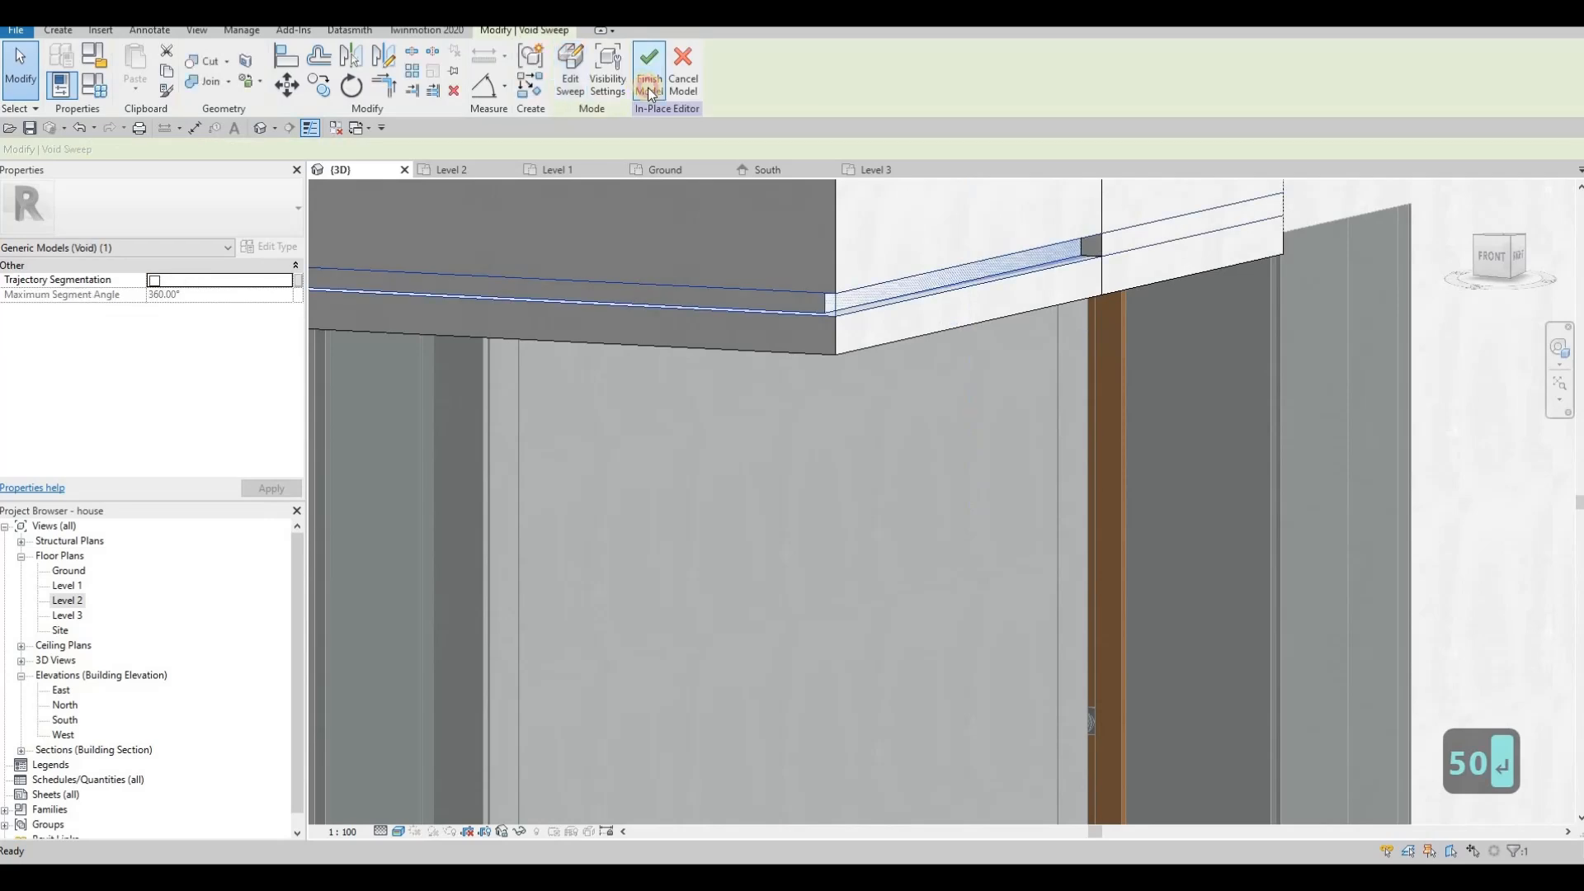
scroll(729, 222, "down", 5)
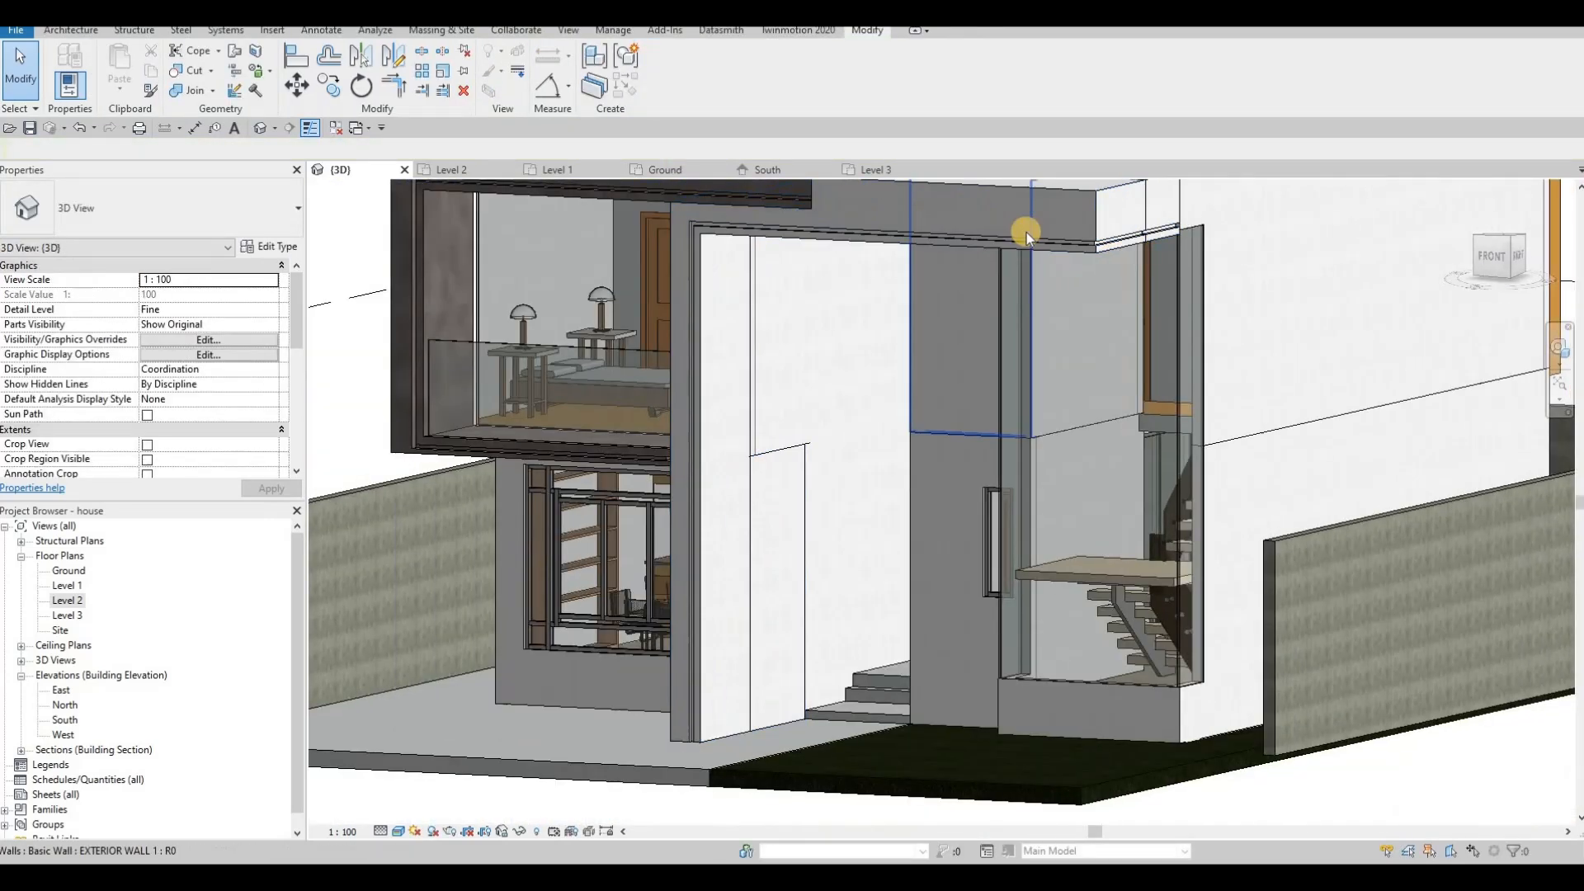
middle_click_drag(1026, 231, 1197, 236, "shift")
scroll(1188, 247, "up", 6)
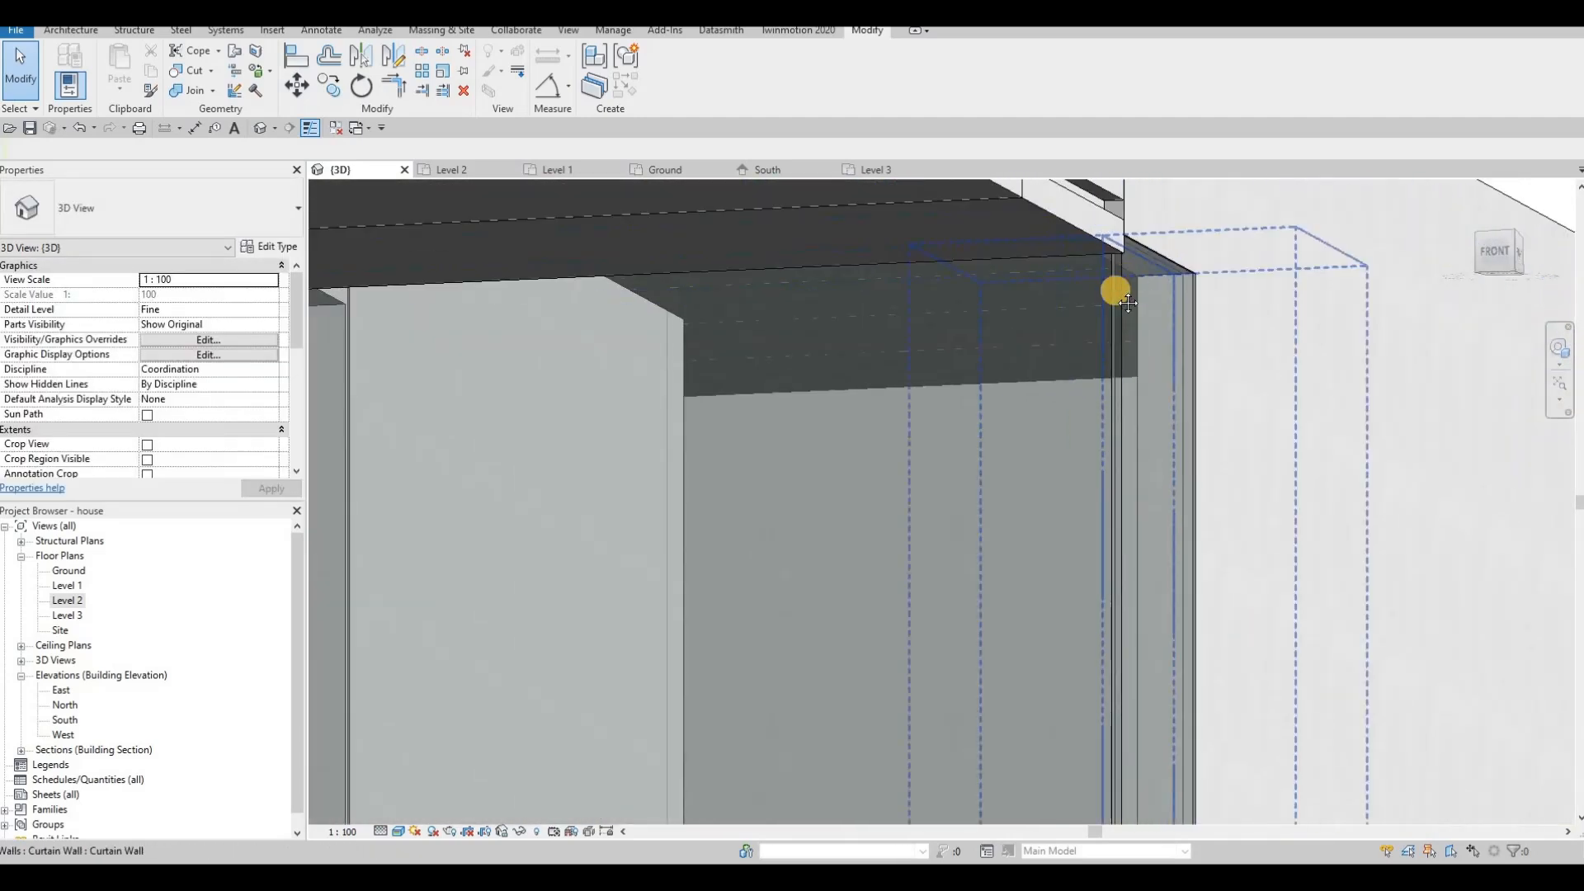
key("Escape")
middle_click_drag(1118, 290, 1130, 301, "shift")
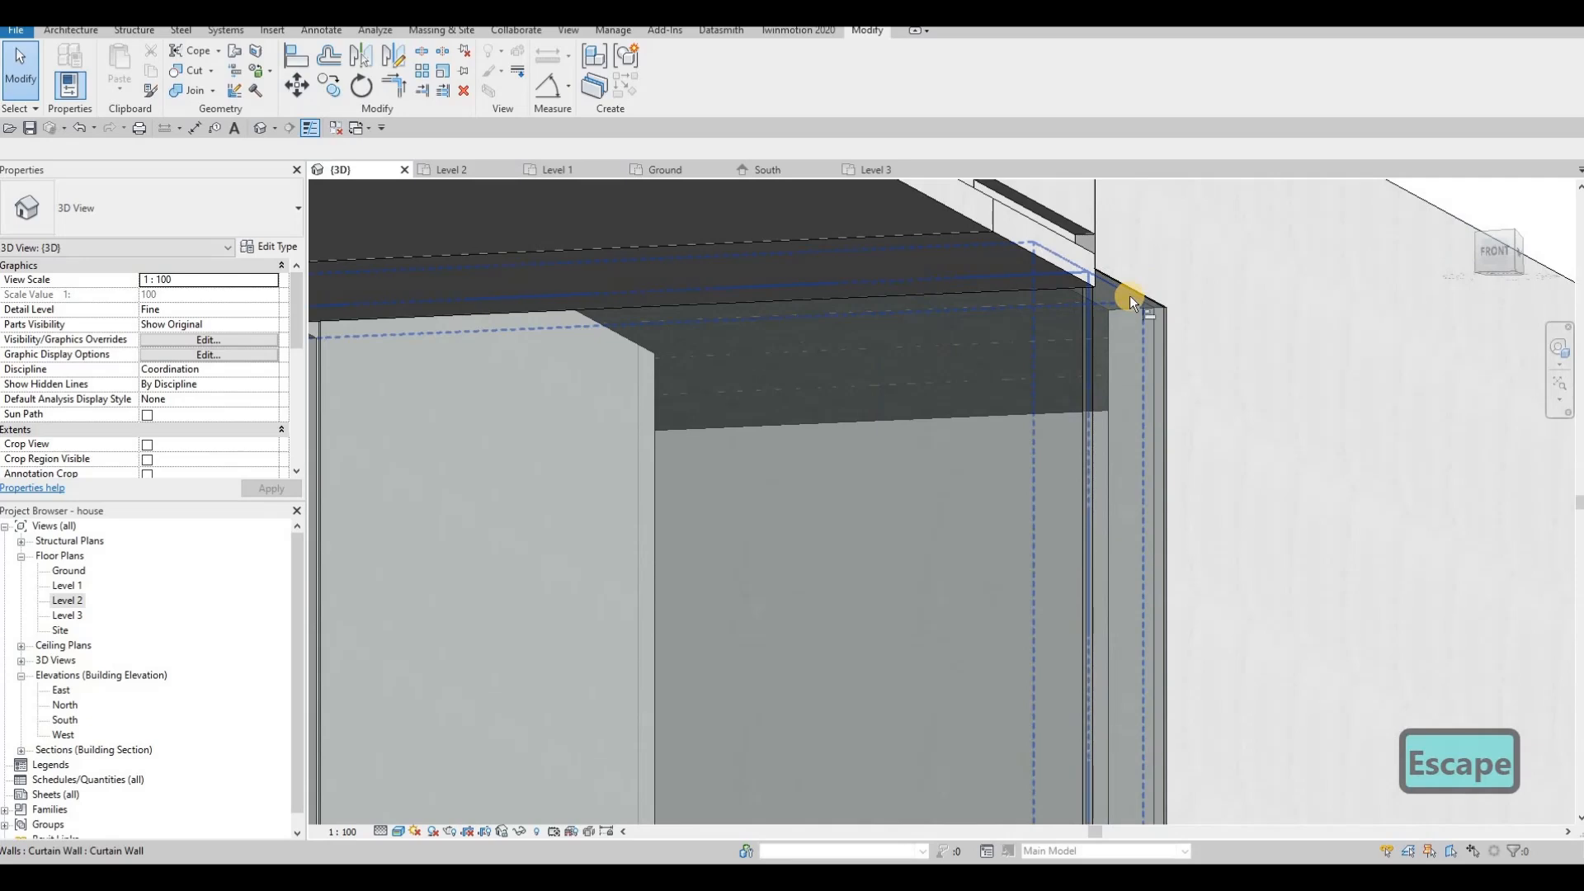
key("a")
key("l")
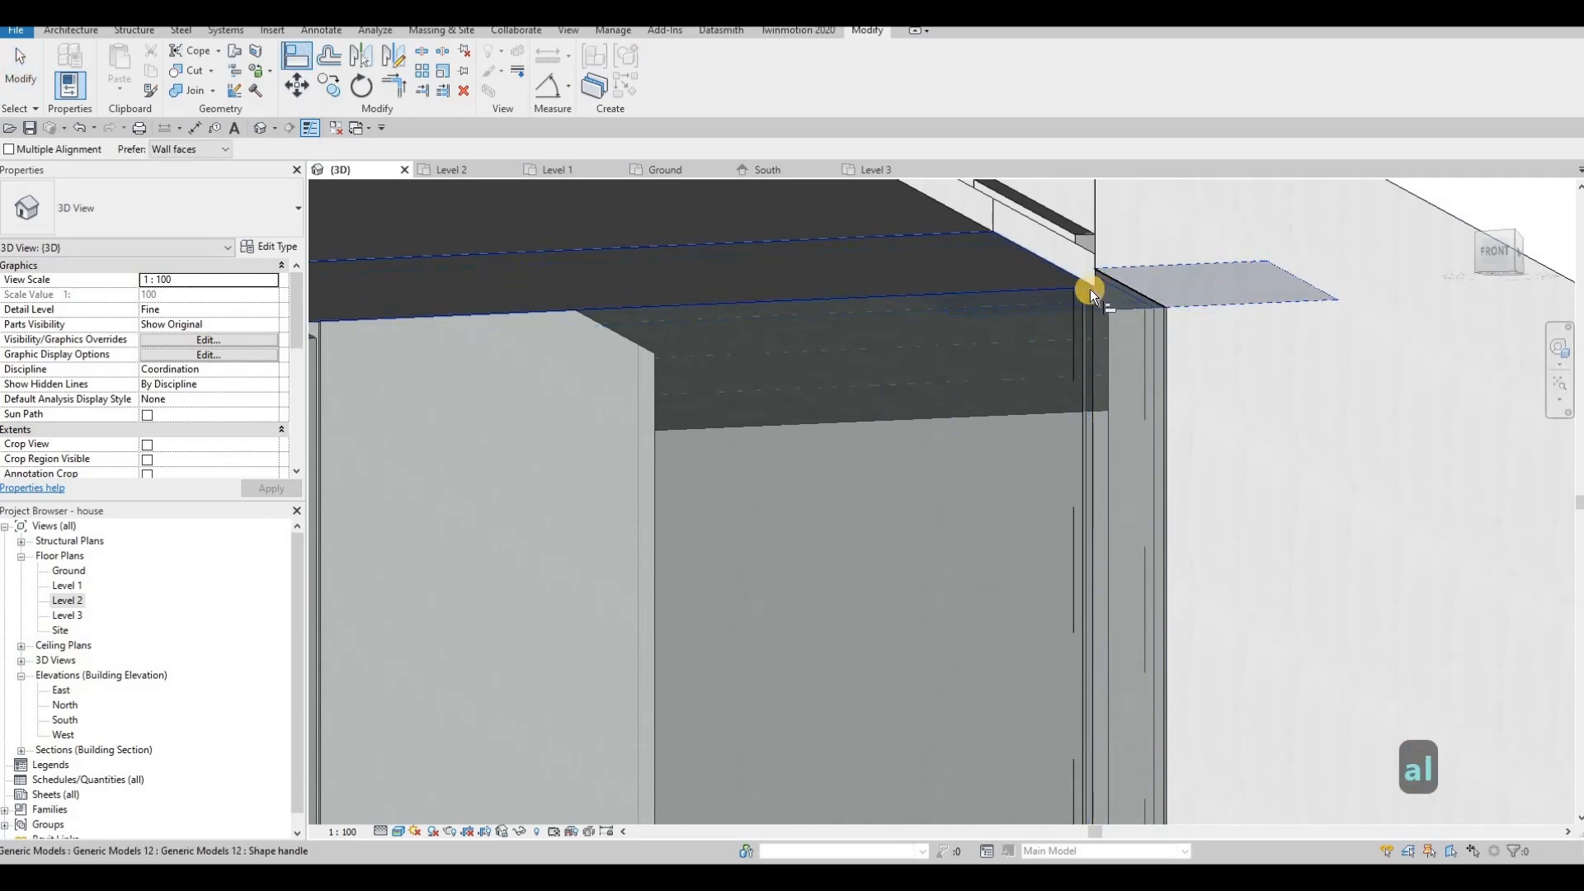
middle_click_drag(1018, 275, 1115, 206, "shift")
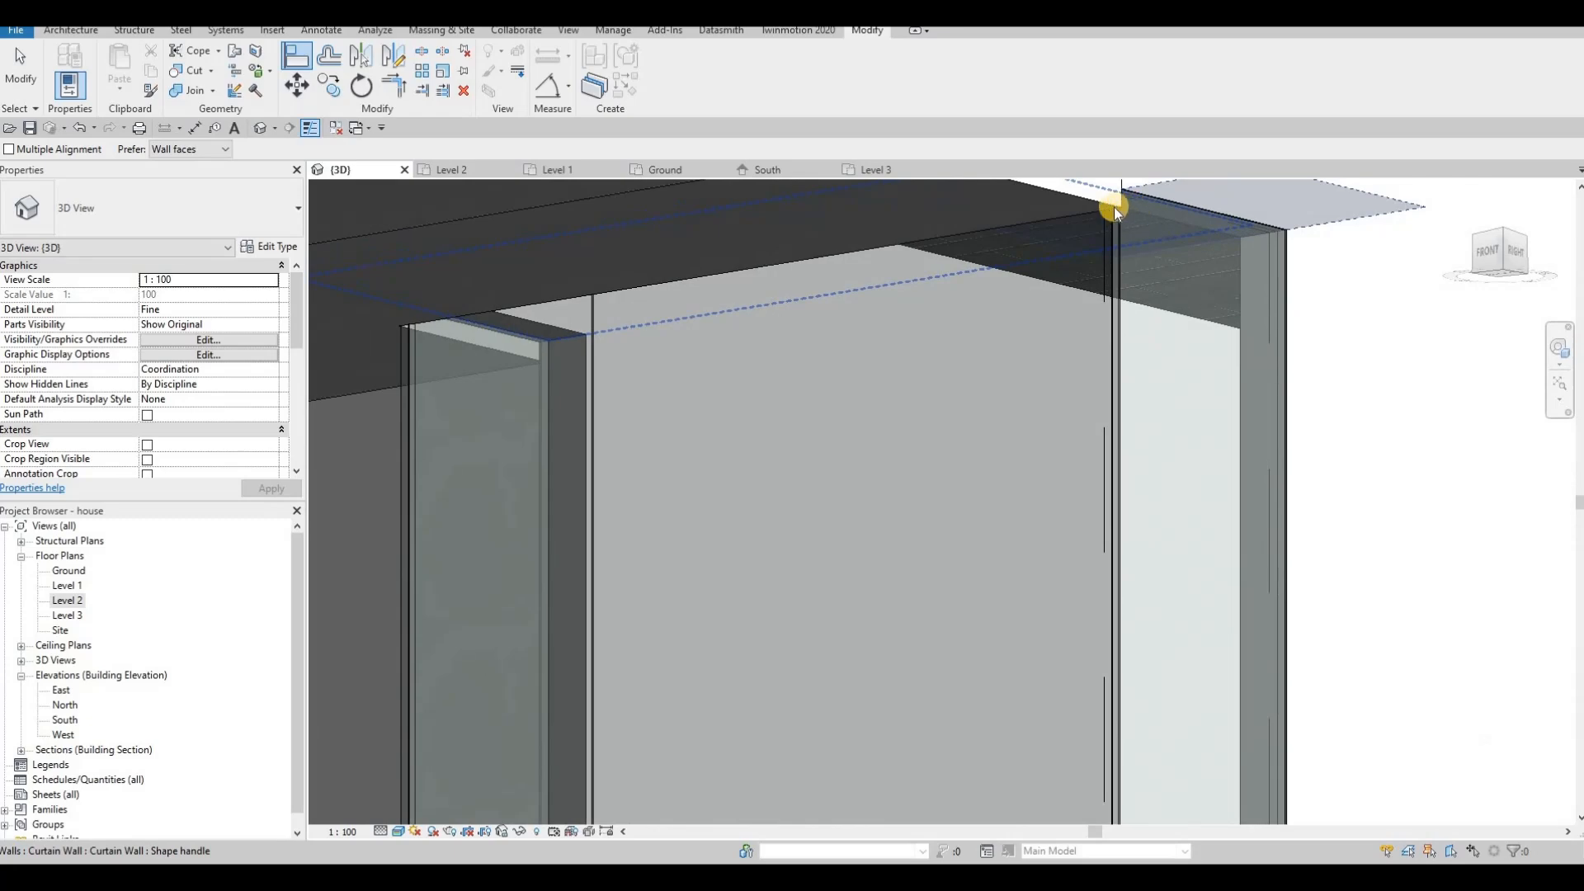
key("Escape")
key("Escape")
Try to align the underside of the front frame with the top of the stairwell curtain wall.
key("a")
key("l")
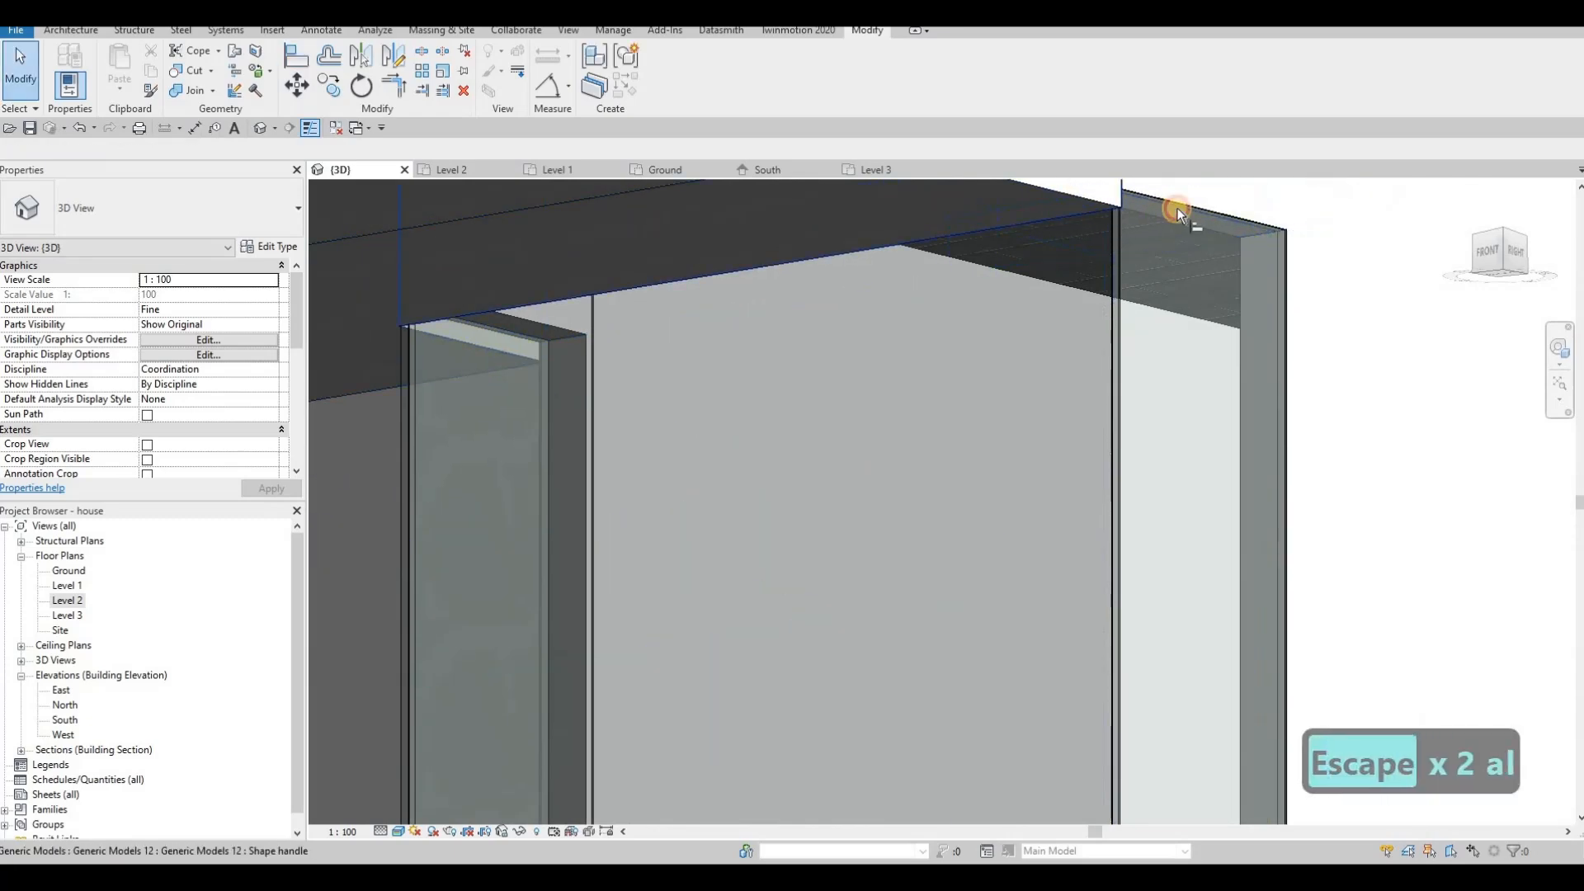
middle_click_drag(1056, 249, 916, 294, "shift")
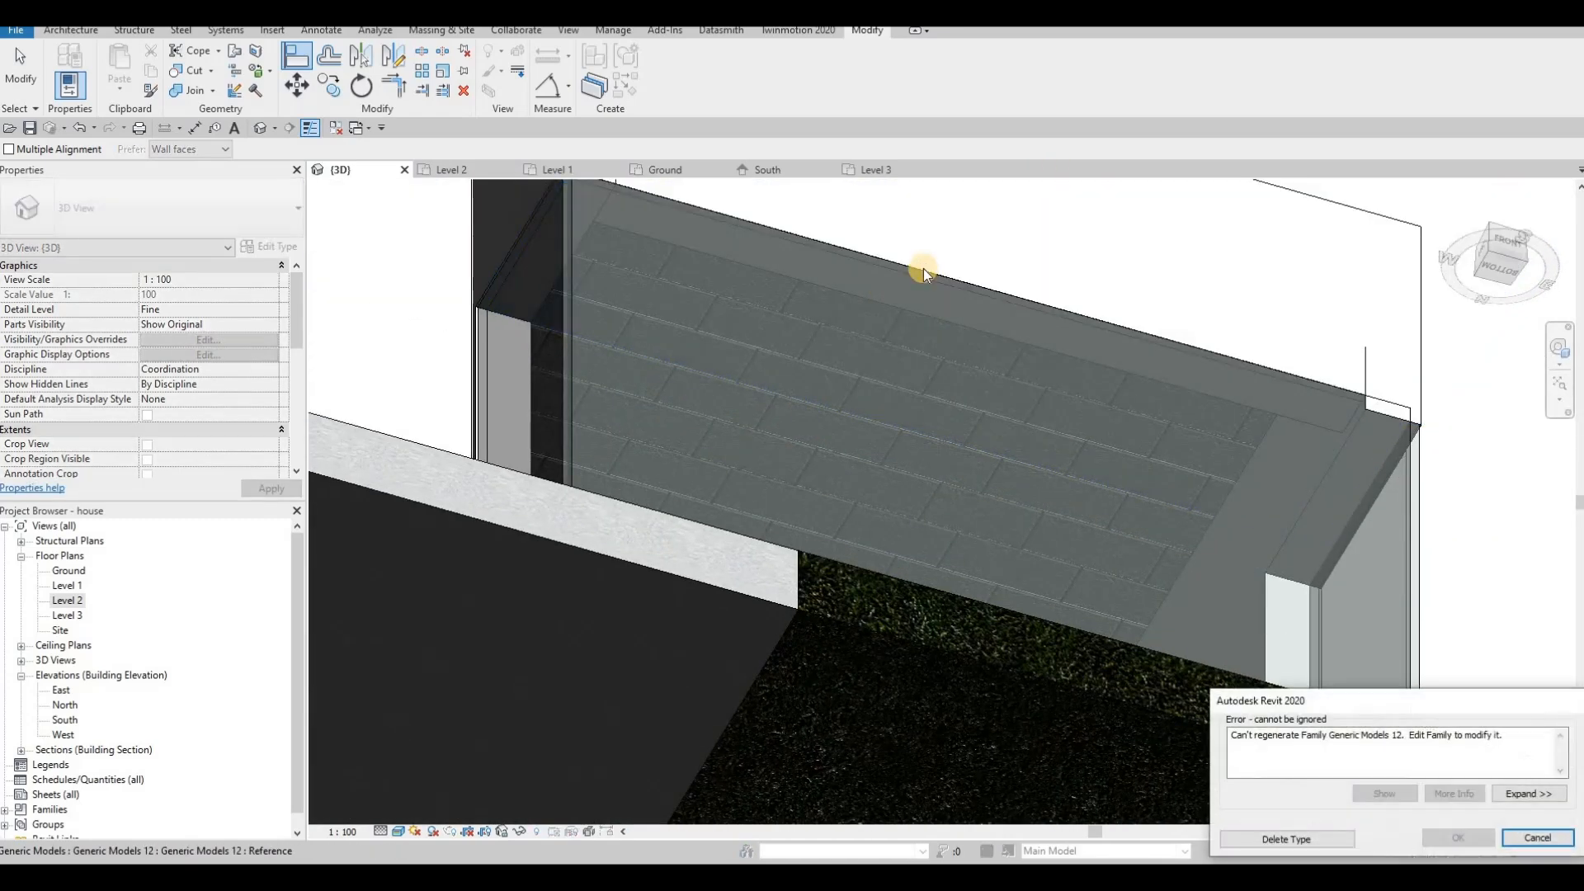
key("Escape")
key("Escape")
middle_click_drag(723, 330, 819, 477, "shift")
scroll(820, 439, "down", 1)
key("Escape")
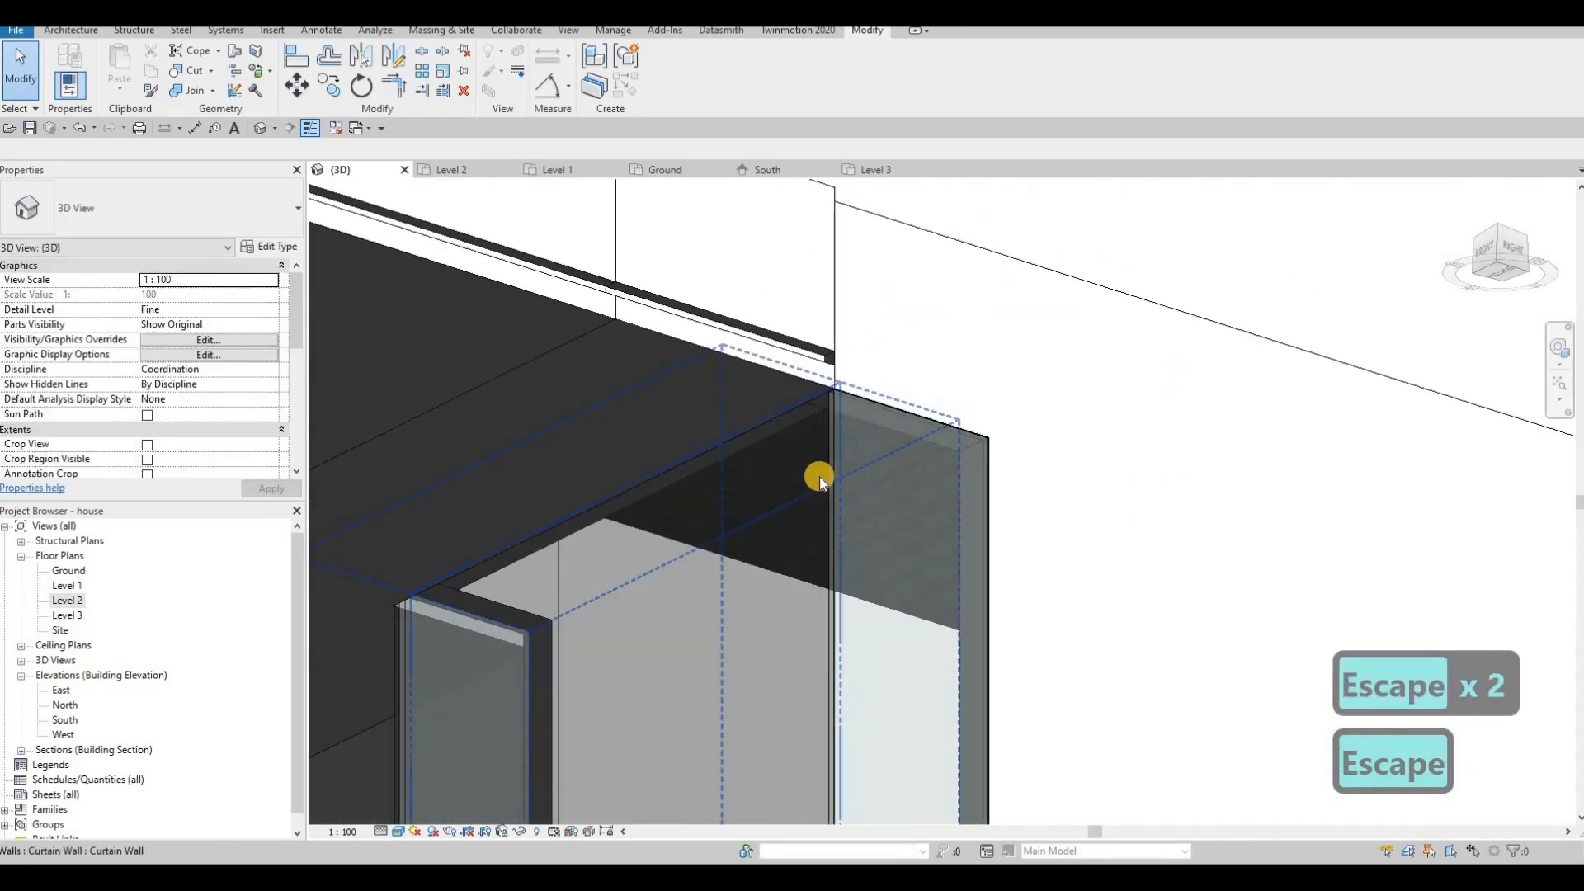
Align the tops of the front and short return curtain walls with the top of the side curtain wall beneath the frame.
key("a")
key("l")
left_click(898, 410)
left_click(805, 416)
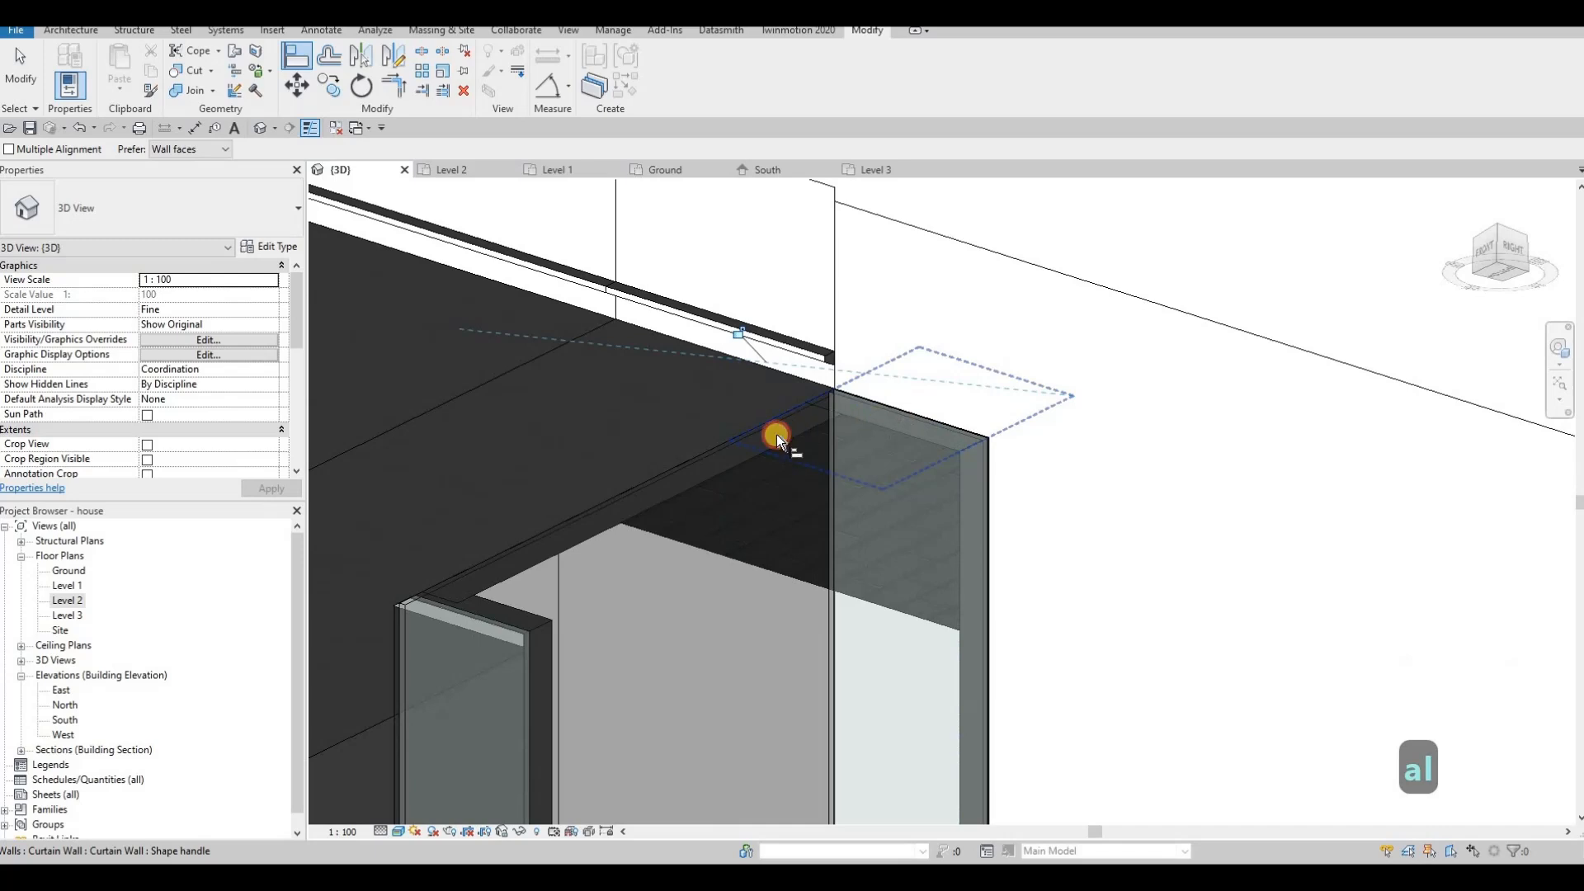
middle_click_drag(691, 444, 423, 585, "shift")
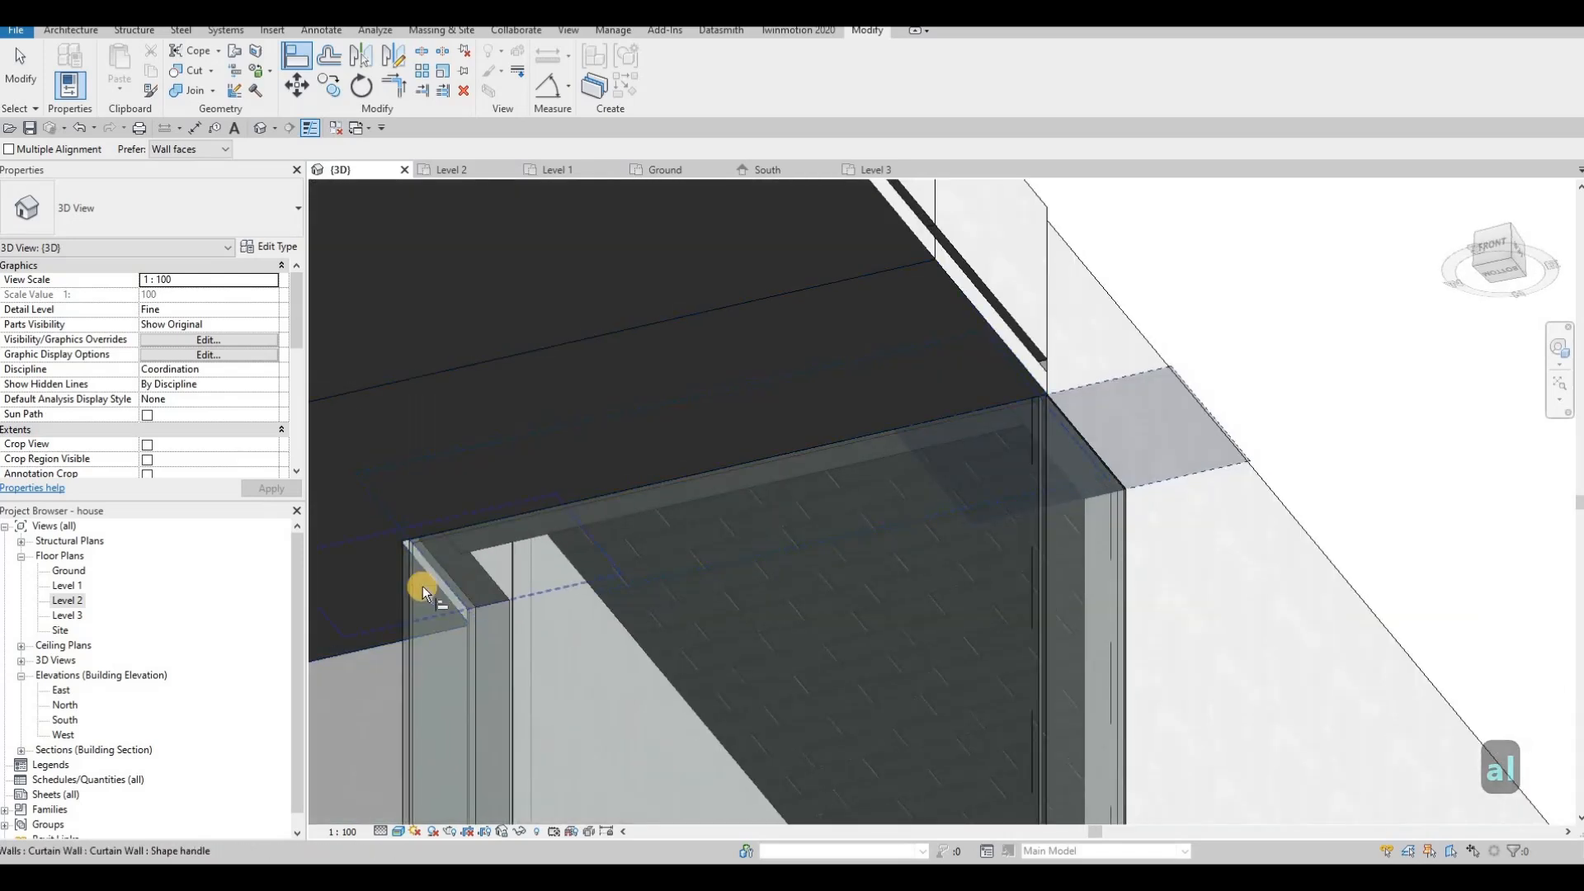
key("Tab")
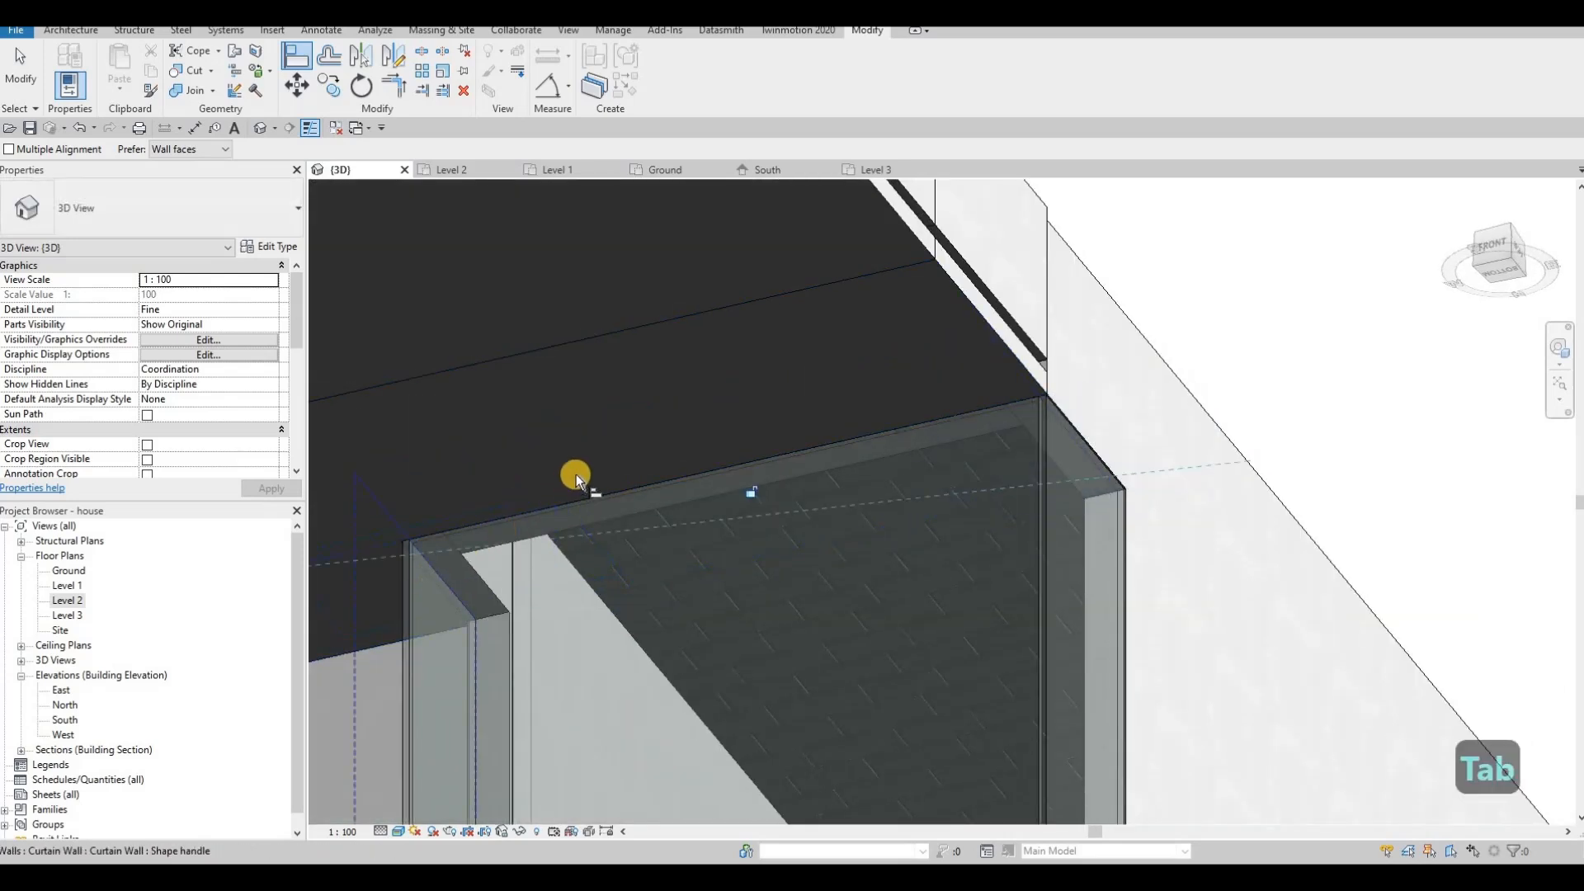
middle_click_drag(573, 470, 587, 453, "shift")
key("Escape")
Reopen the balcony frame for in-place editing and open its void sweep for editing.
middle_click_drag(586, 543, 750, 603, "shift")
scroll(751, 602, "up", 5)
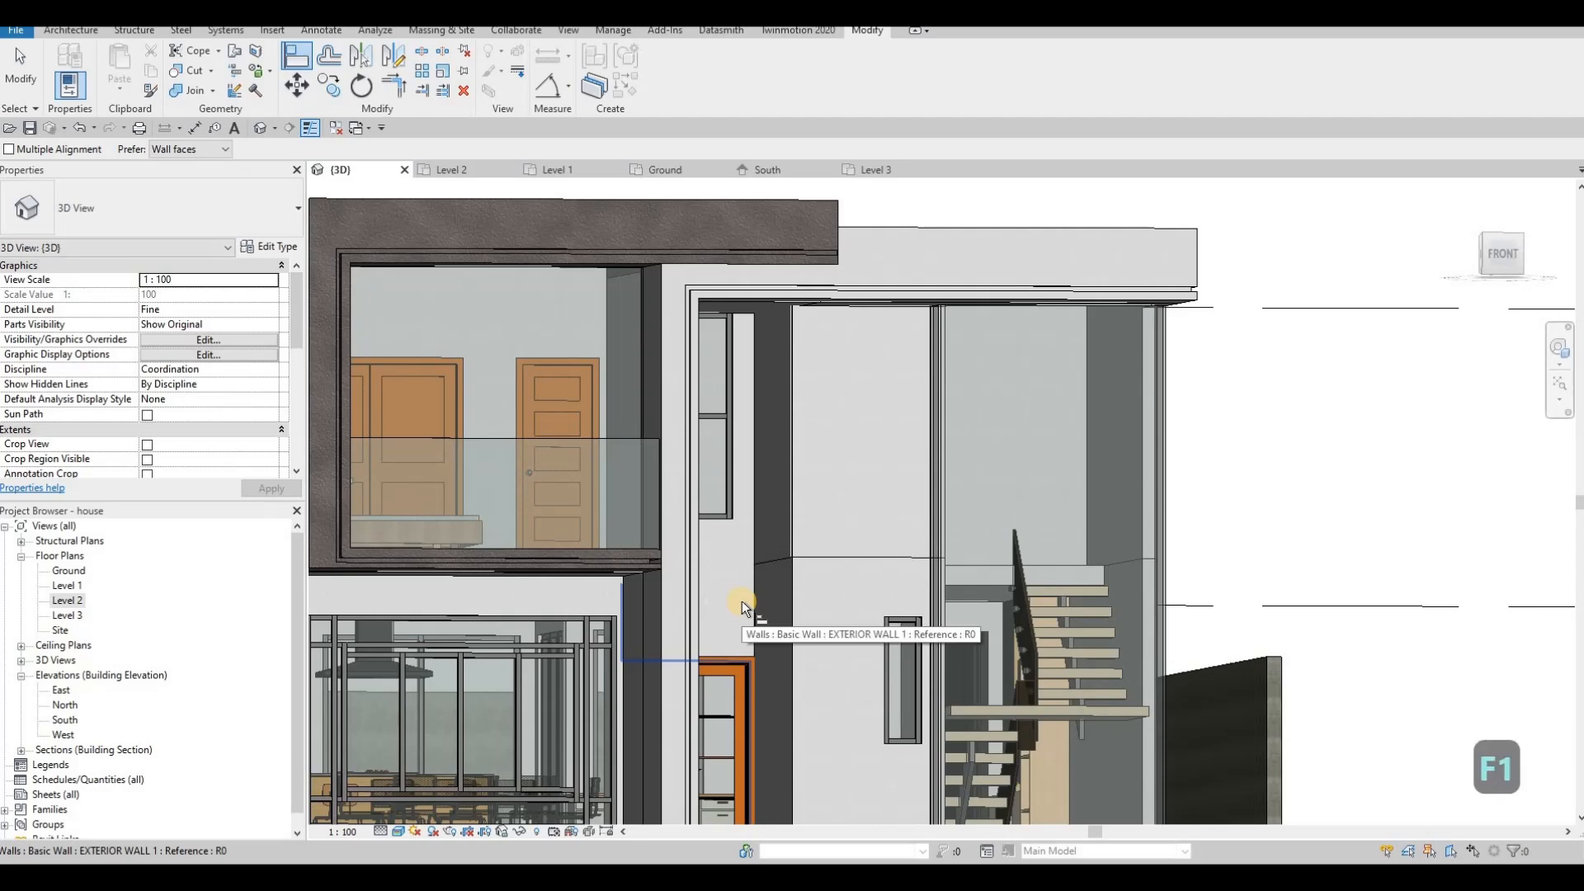
scroll(652, 571, "up", 5)
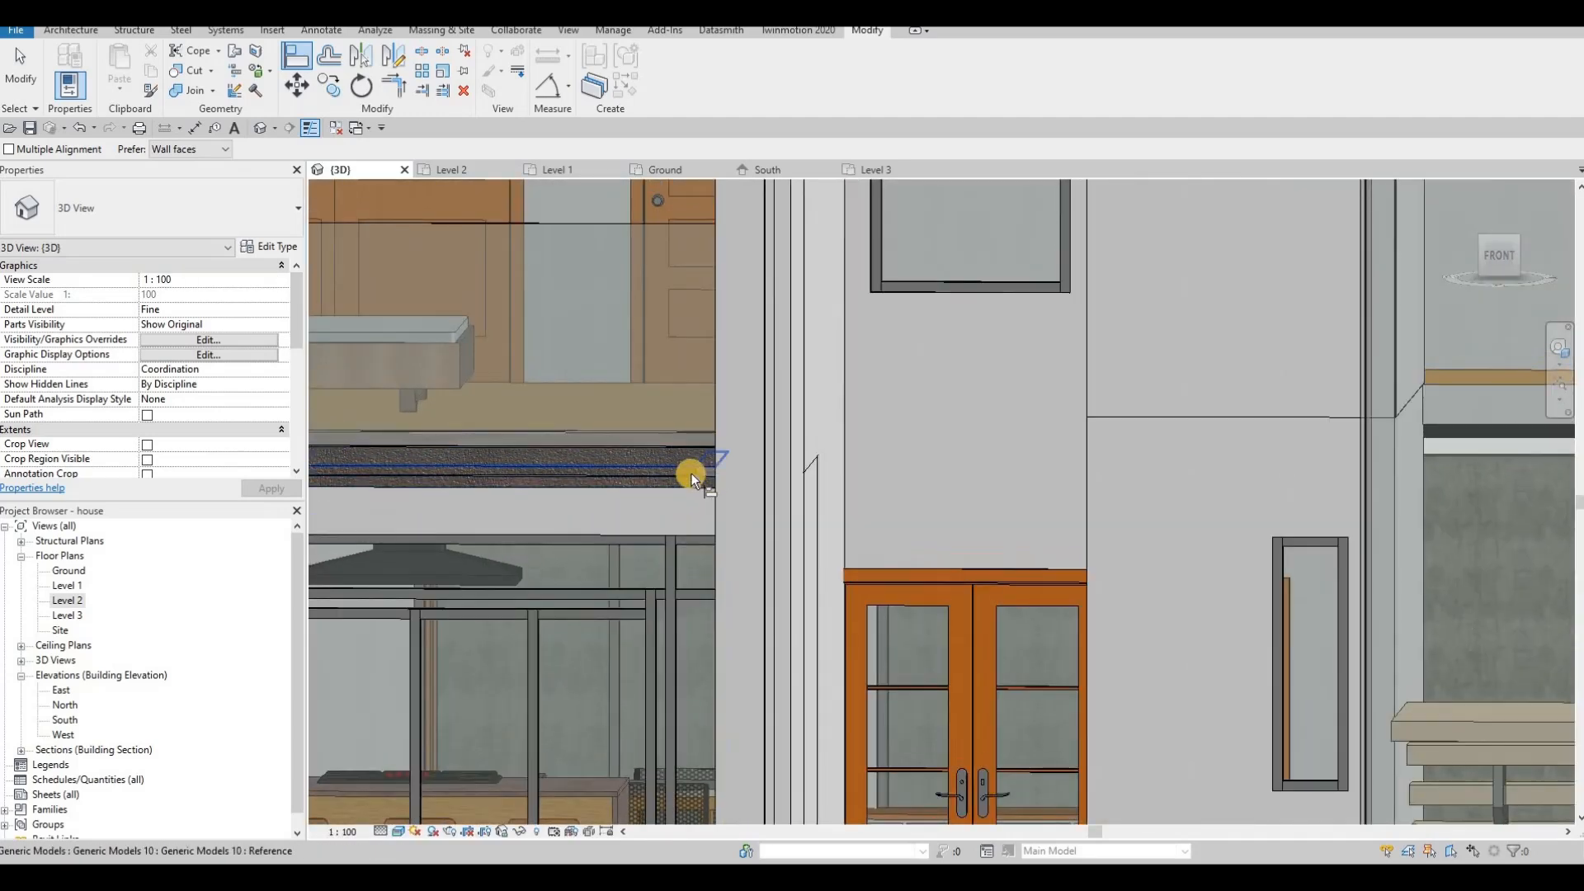
key("Escape")
left_click(692, 481)
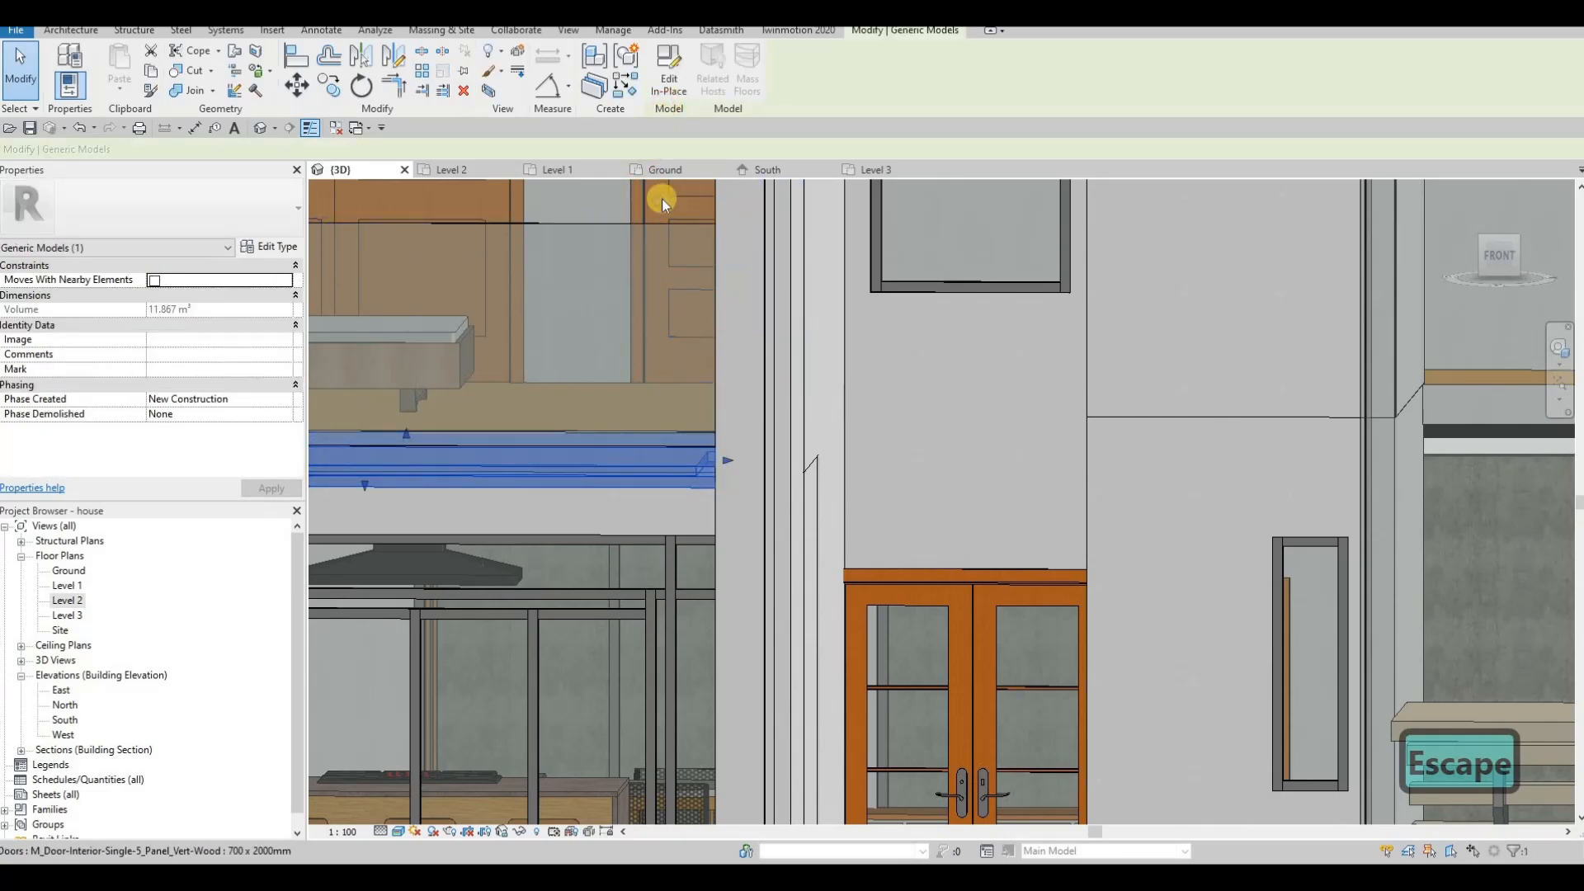
left_click(668, 91)
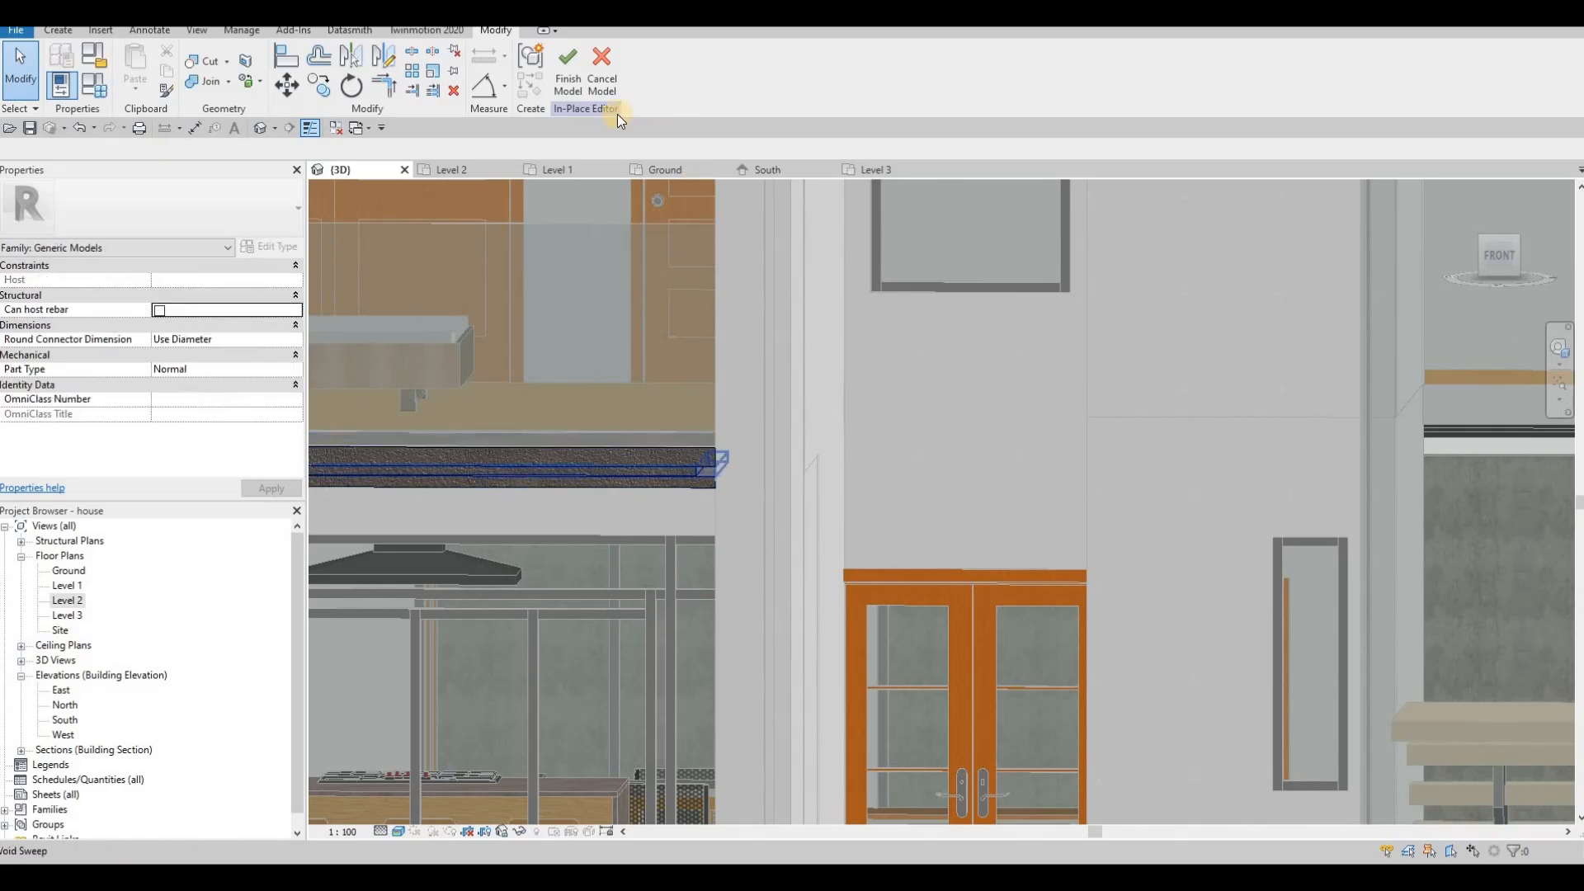
double_click(731, 489)
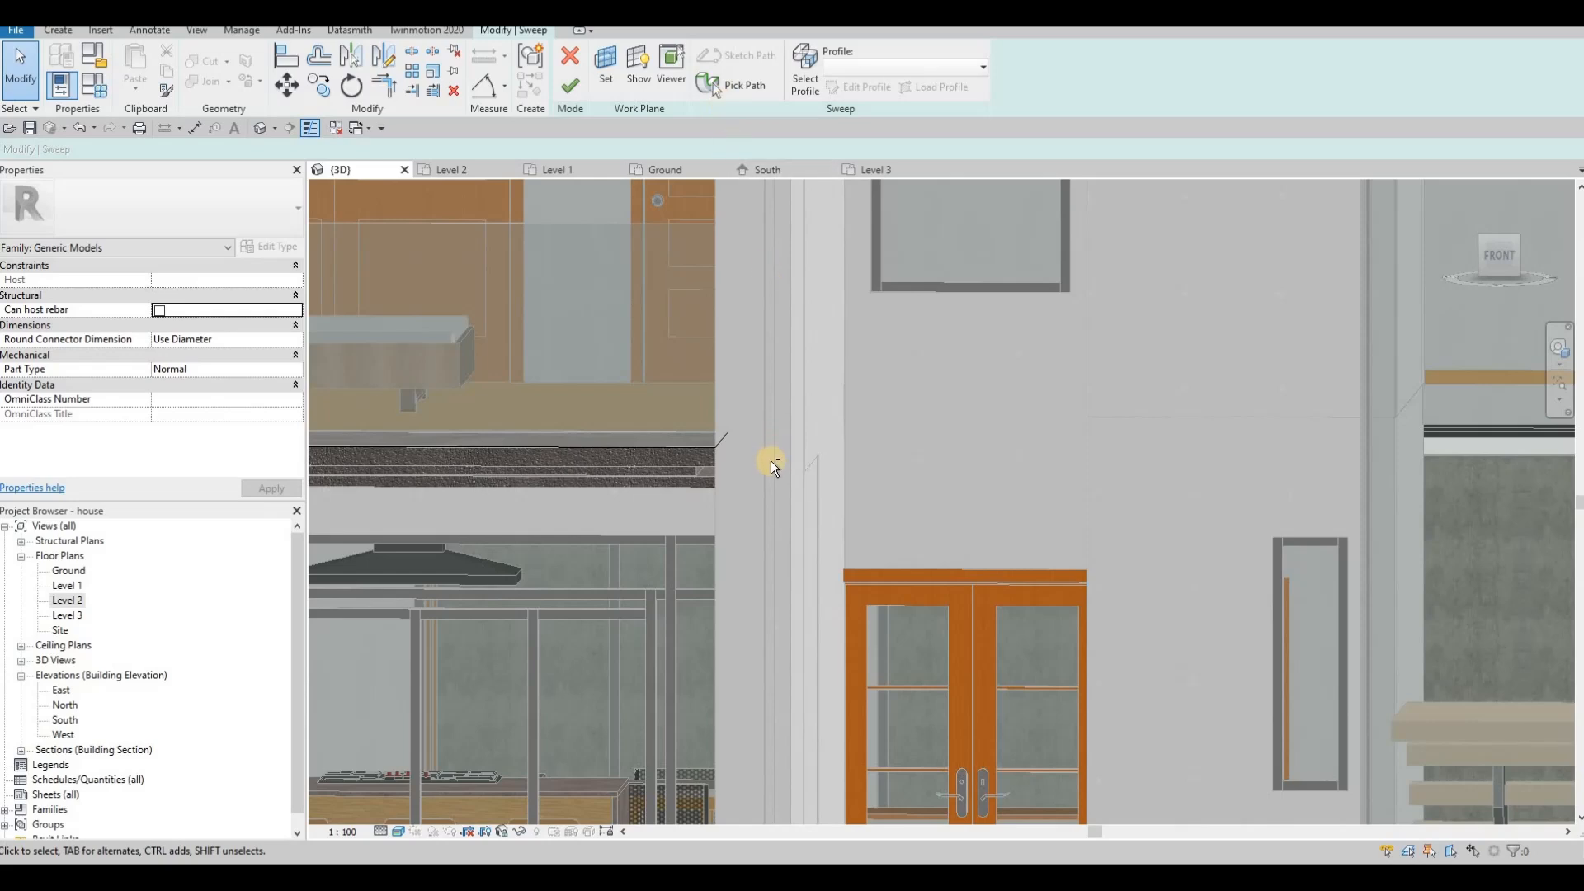
Delete the short return segment at the lower edge's end from the sweep path and finish the void sweep.
middle_click_drag(829, 442, 713, 147, "shift")
left_click(714, 94)
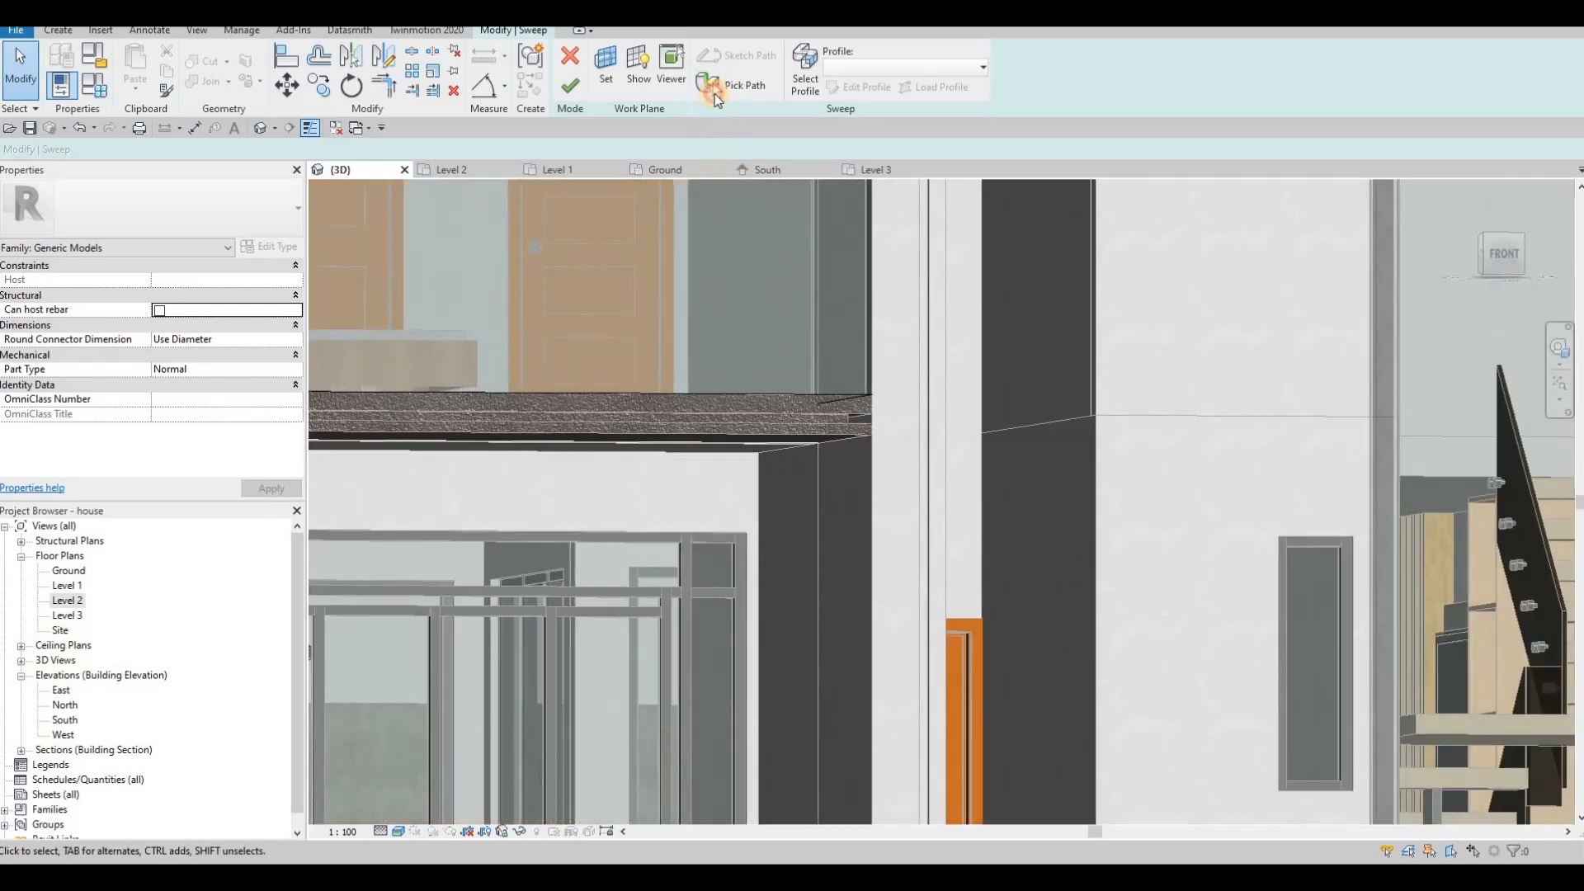
left_click(855, 409)
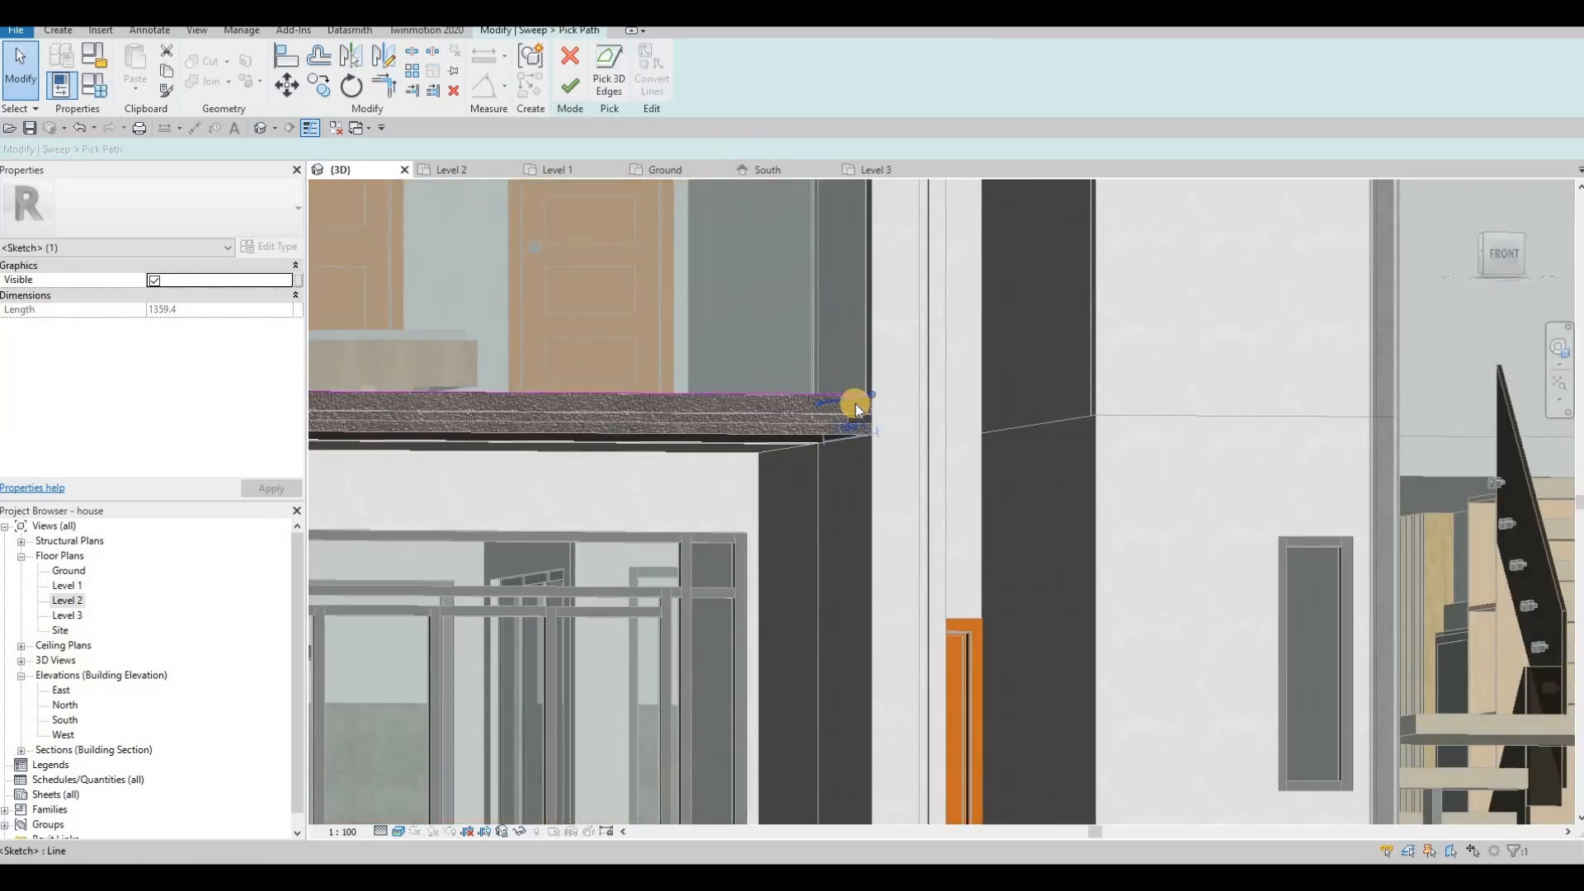
key("Delete")
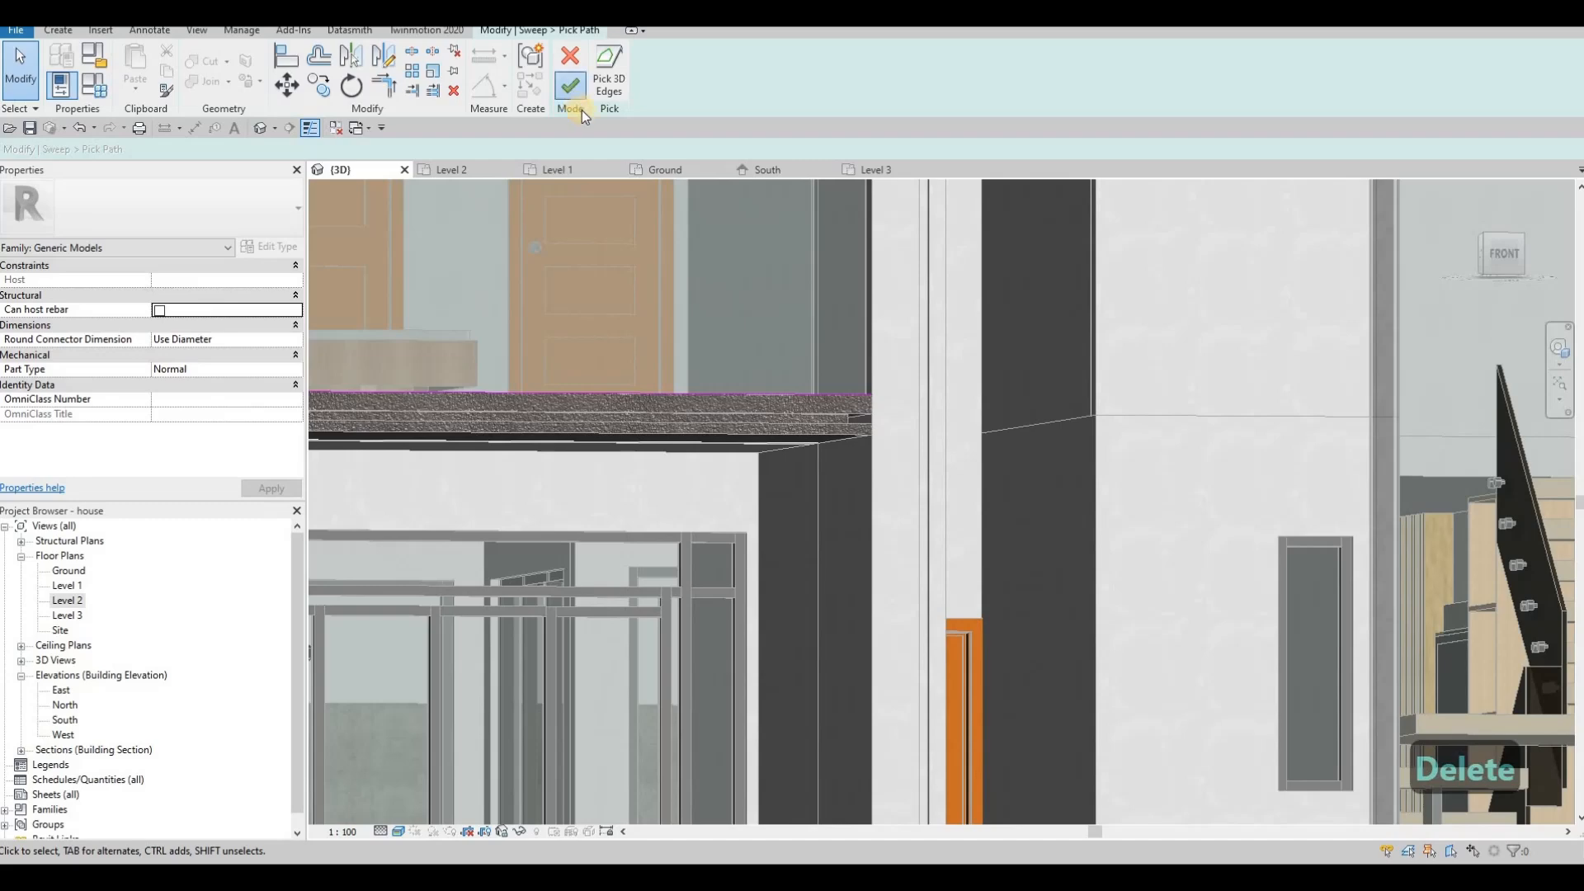
left_click(578, 99)
left_click(876, 419)
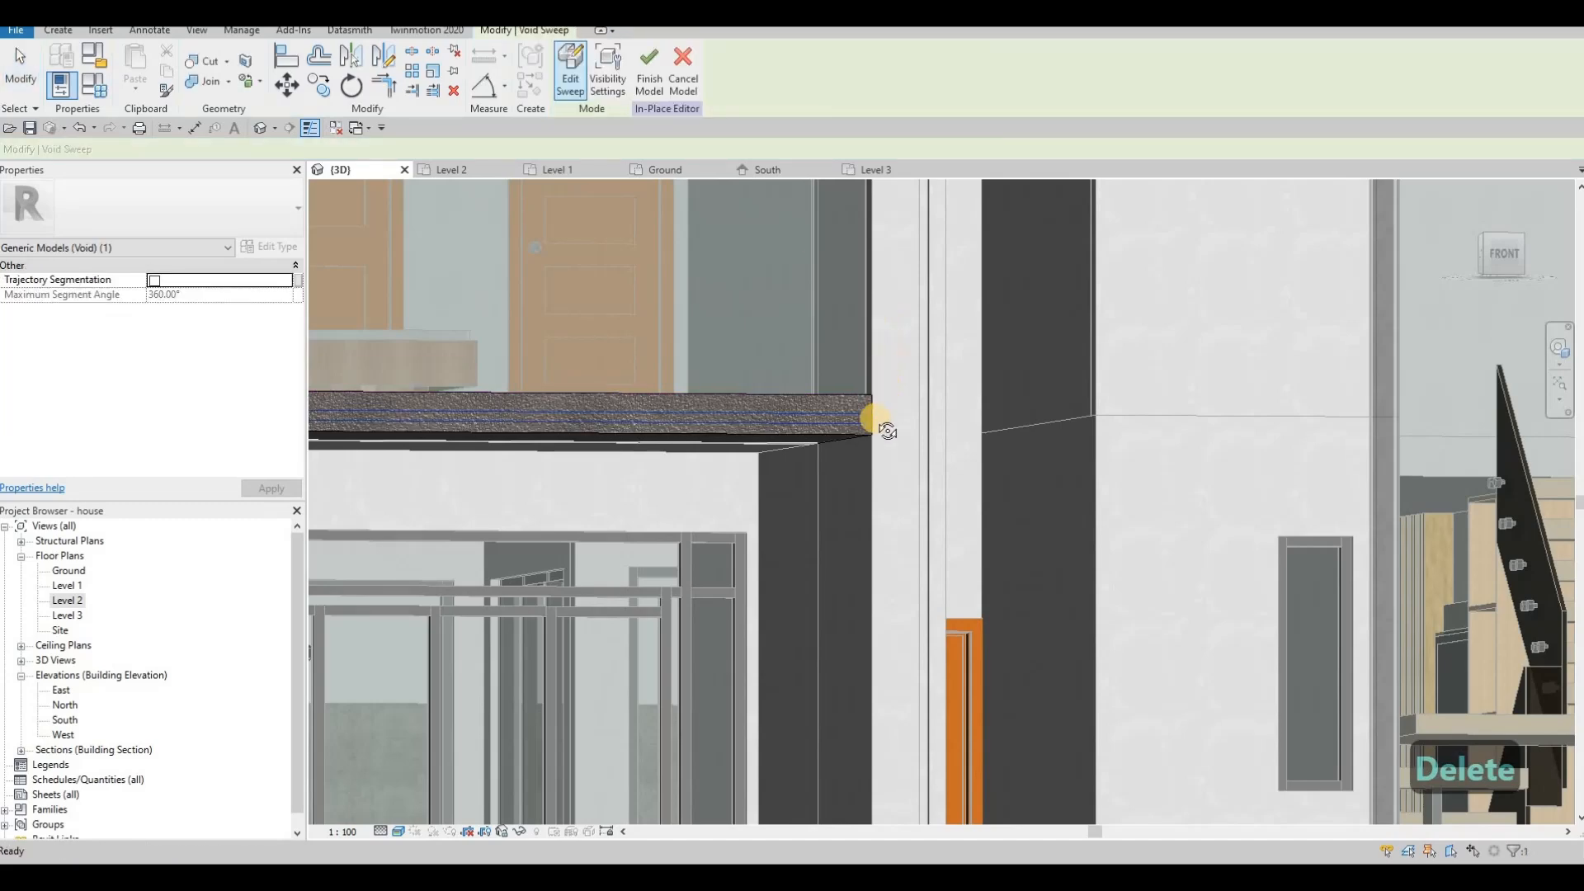
Cut the edited void sweep out of the balcony frame to restore the groove along its edges.
middle_click_drag(887, 431, 462, 190, "shift")
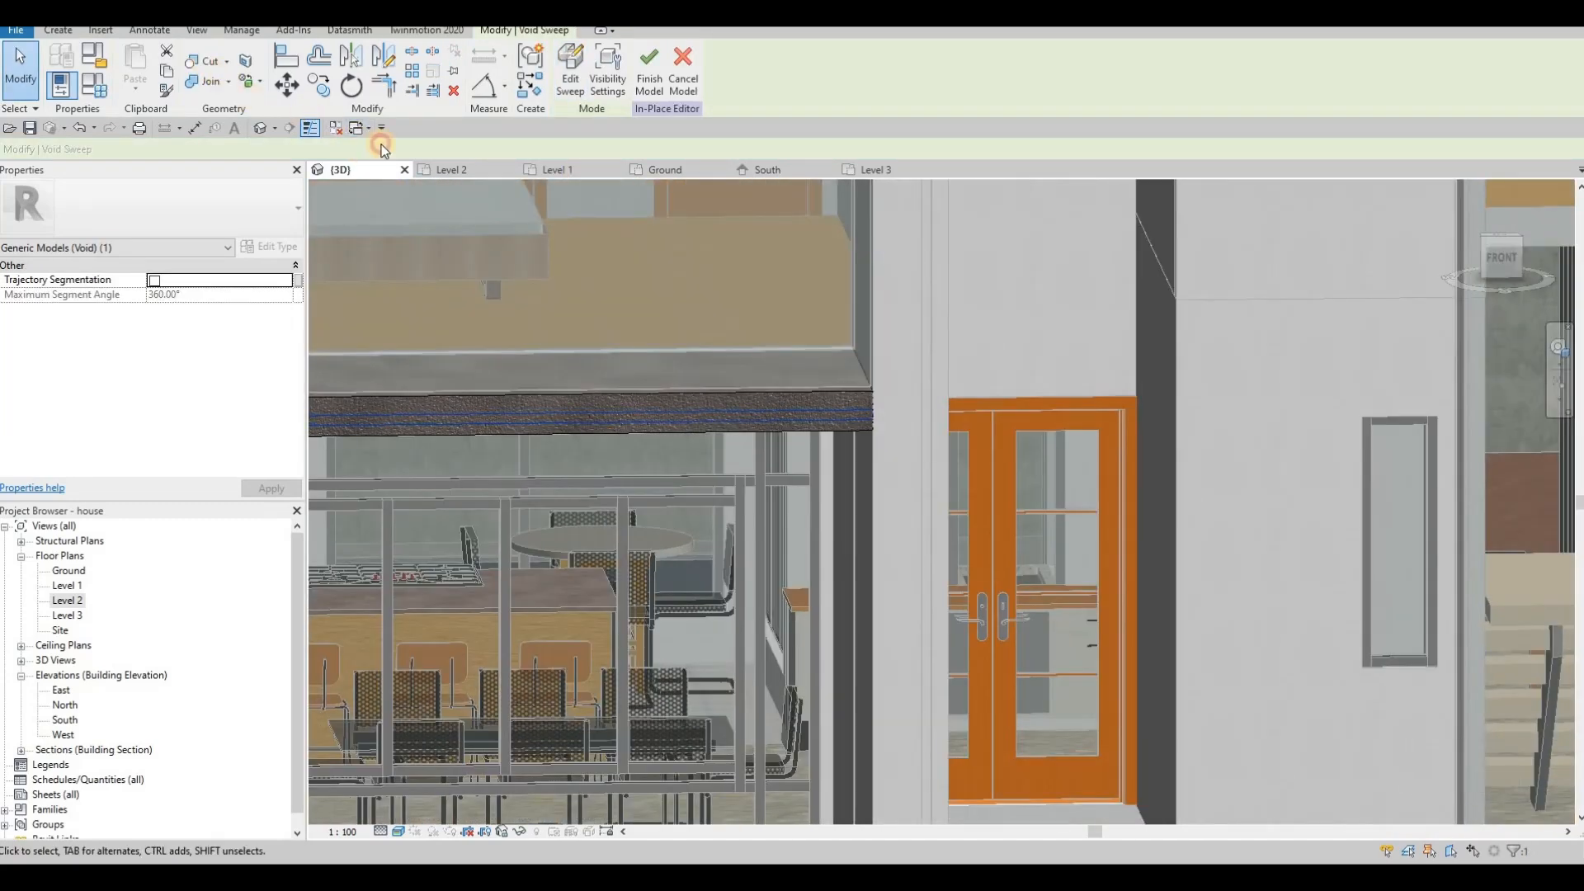
key("Escape")
scroll(820, 378, "up", 10)
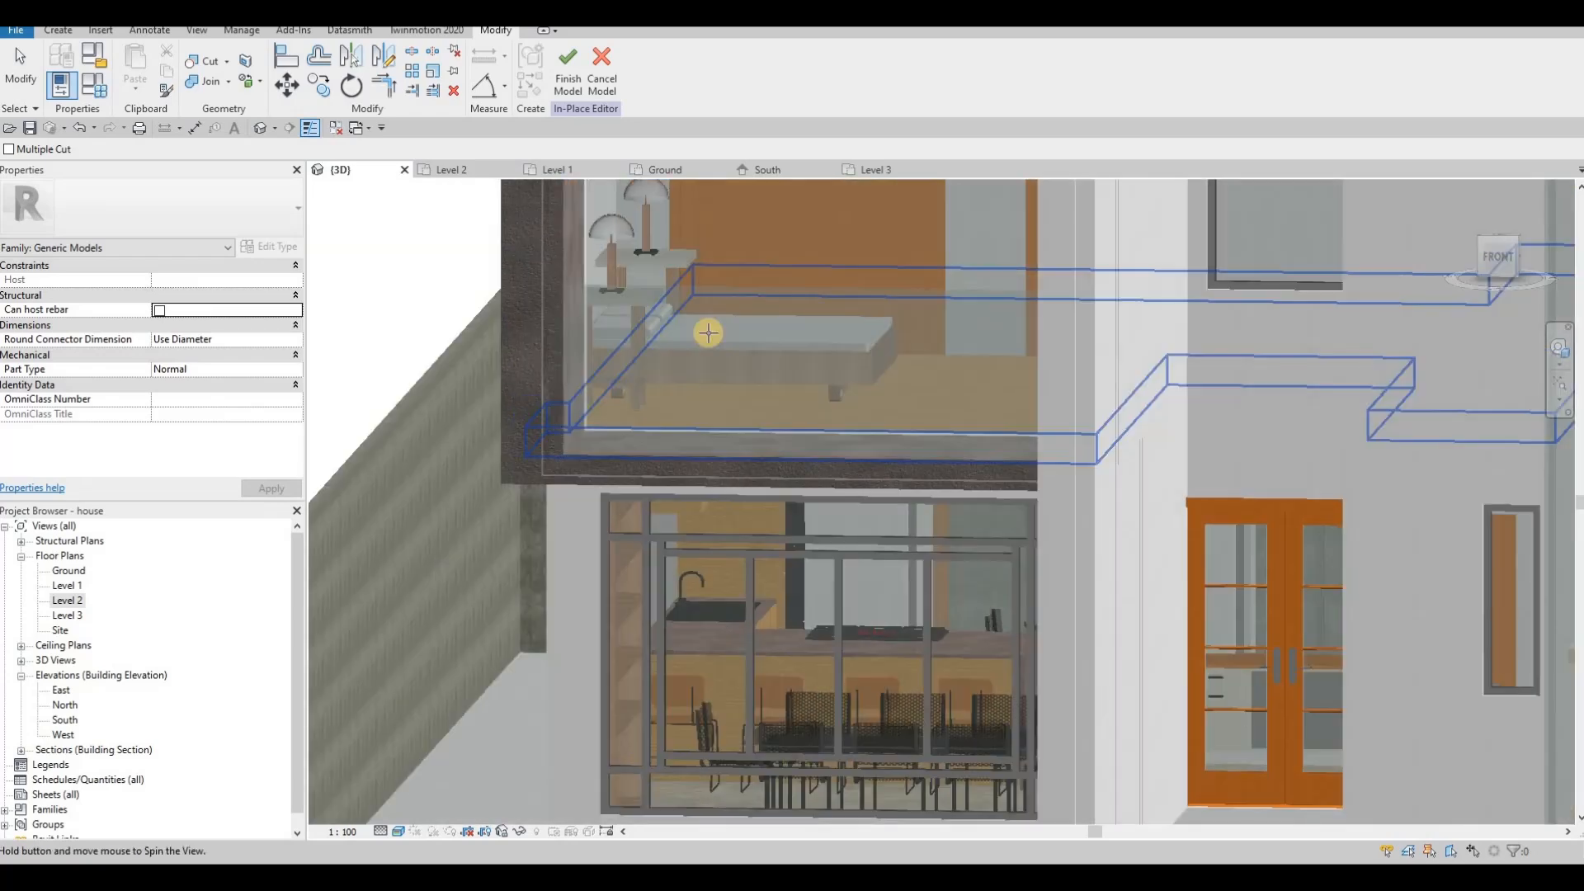
scroll(726, 395, "up", 5)
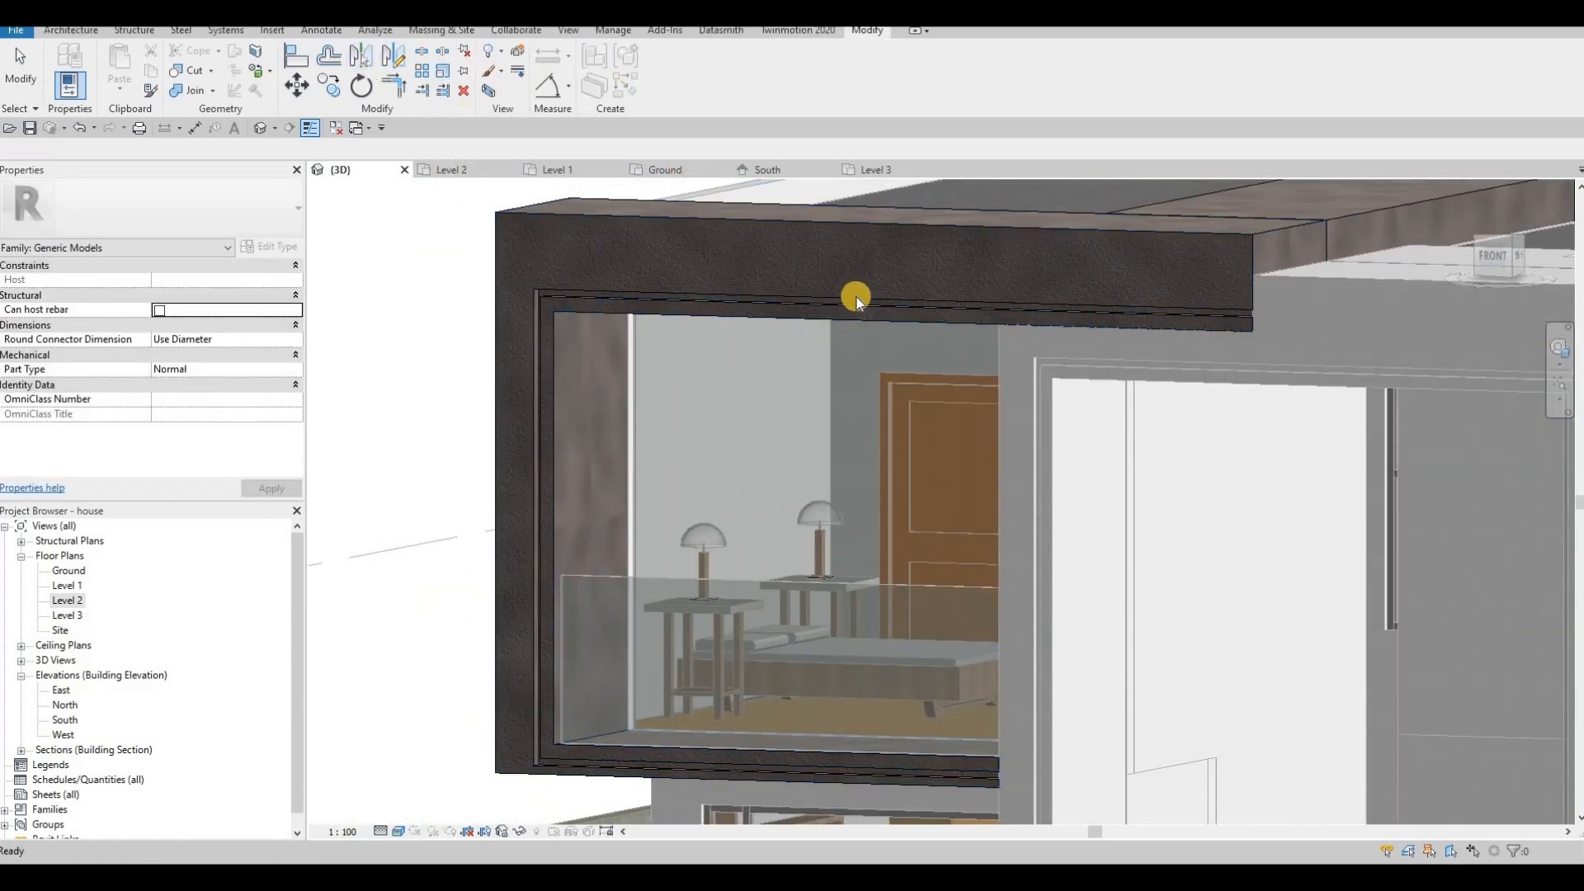
key("Escape")
middle_click_drag(1028, 284, 760, 275)
scroll(760, 274, "down", 2)
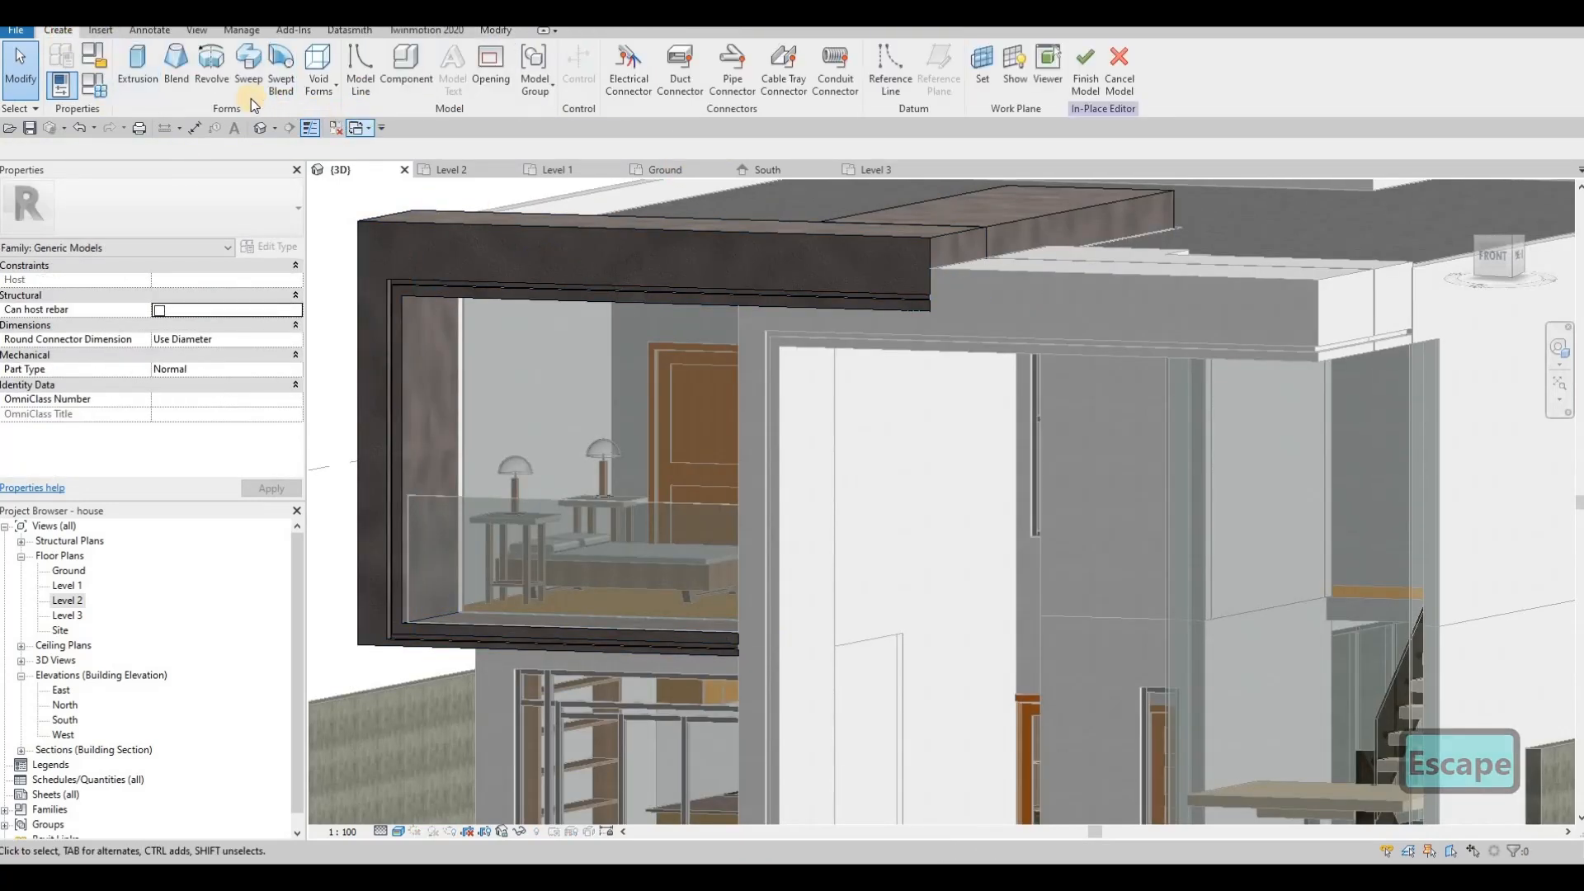
left_click(496, 30)
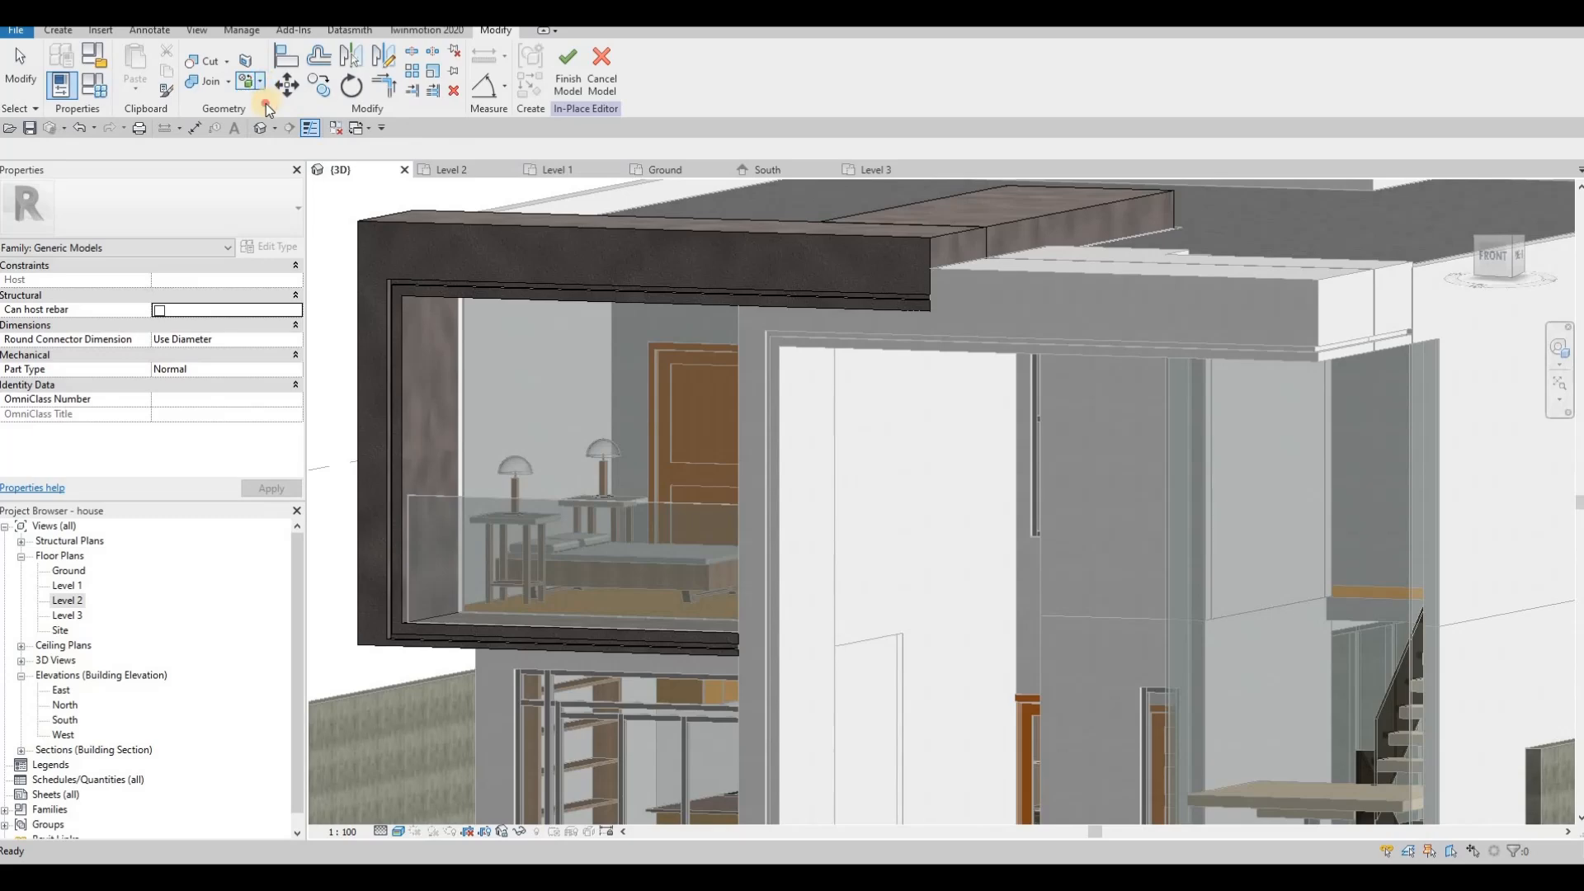
left_click(261, 81)
left_click(284, 130)
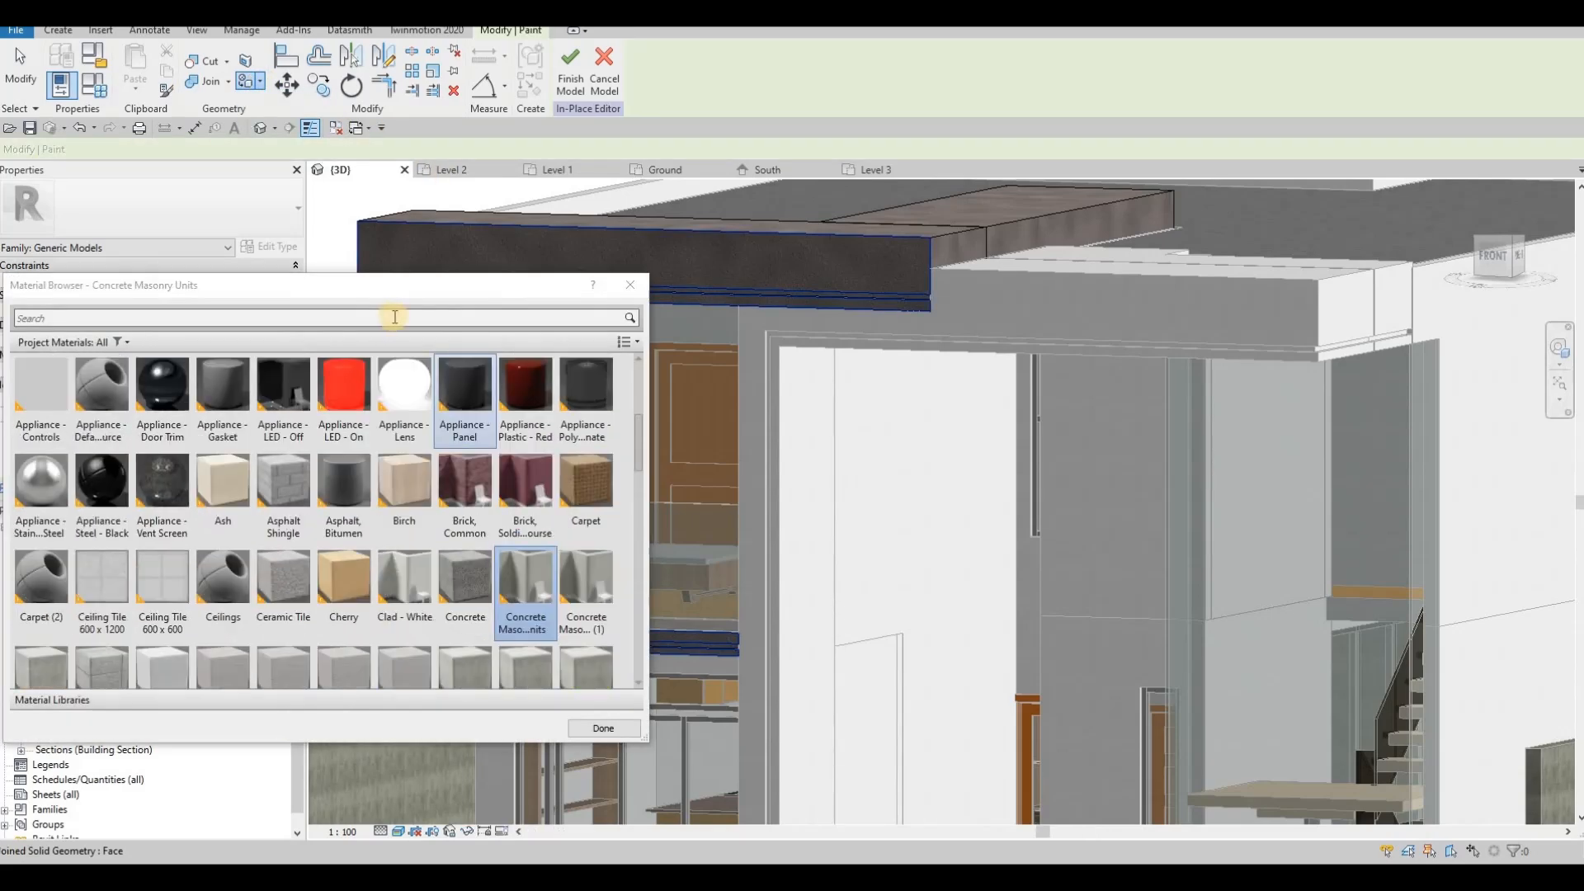
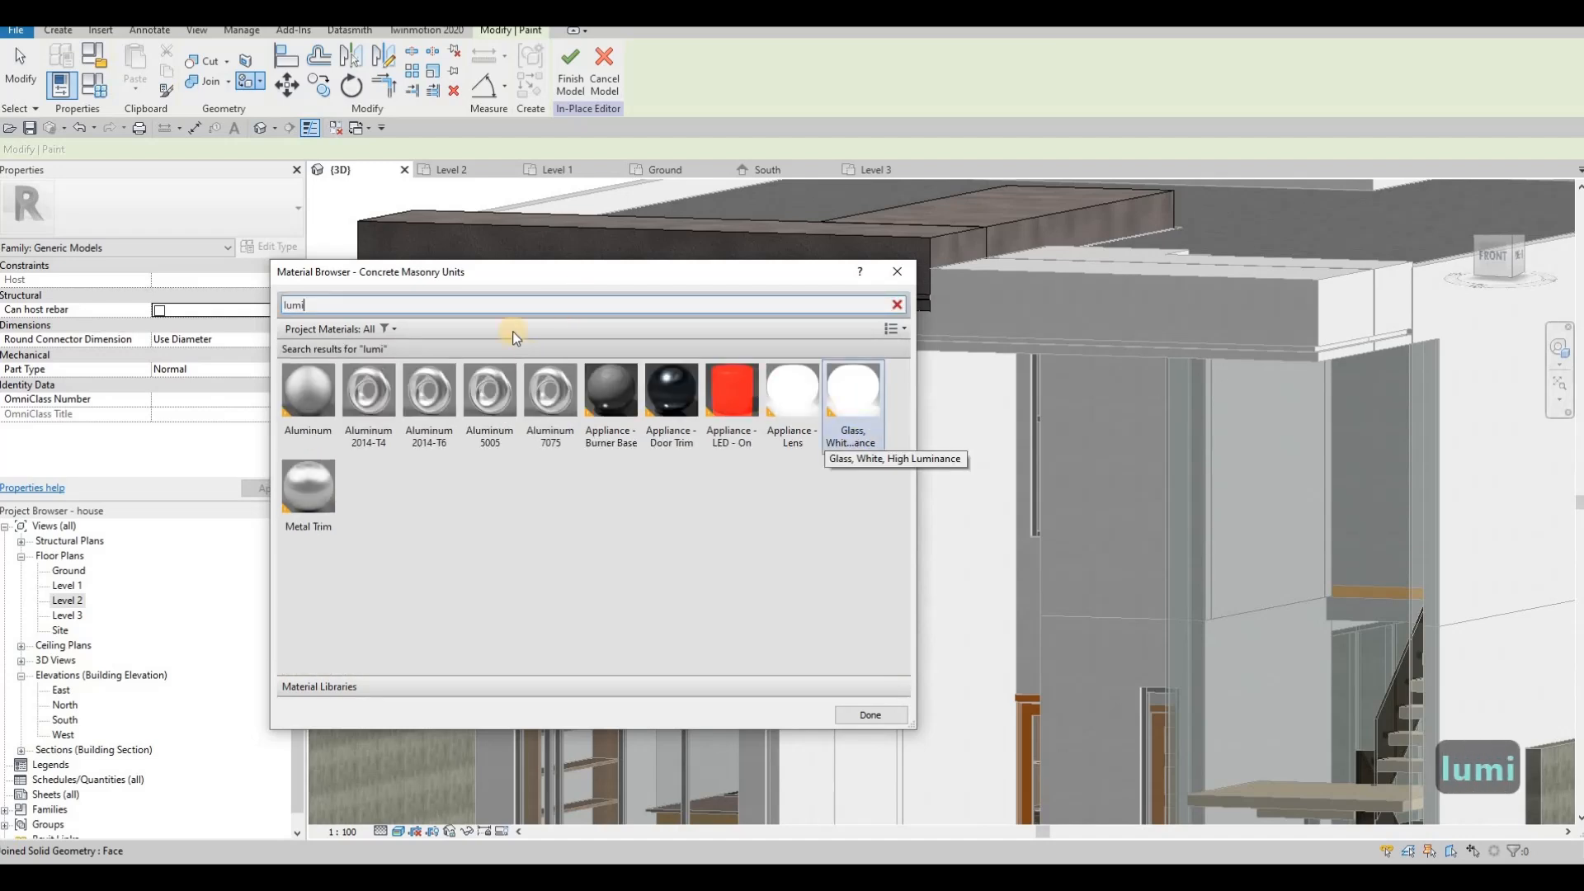
left_click(852, 404)
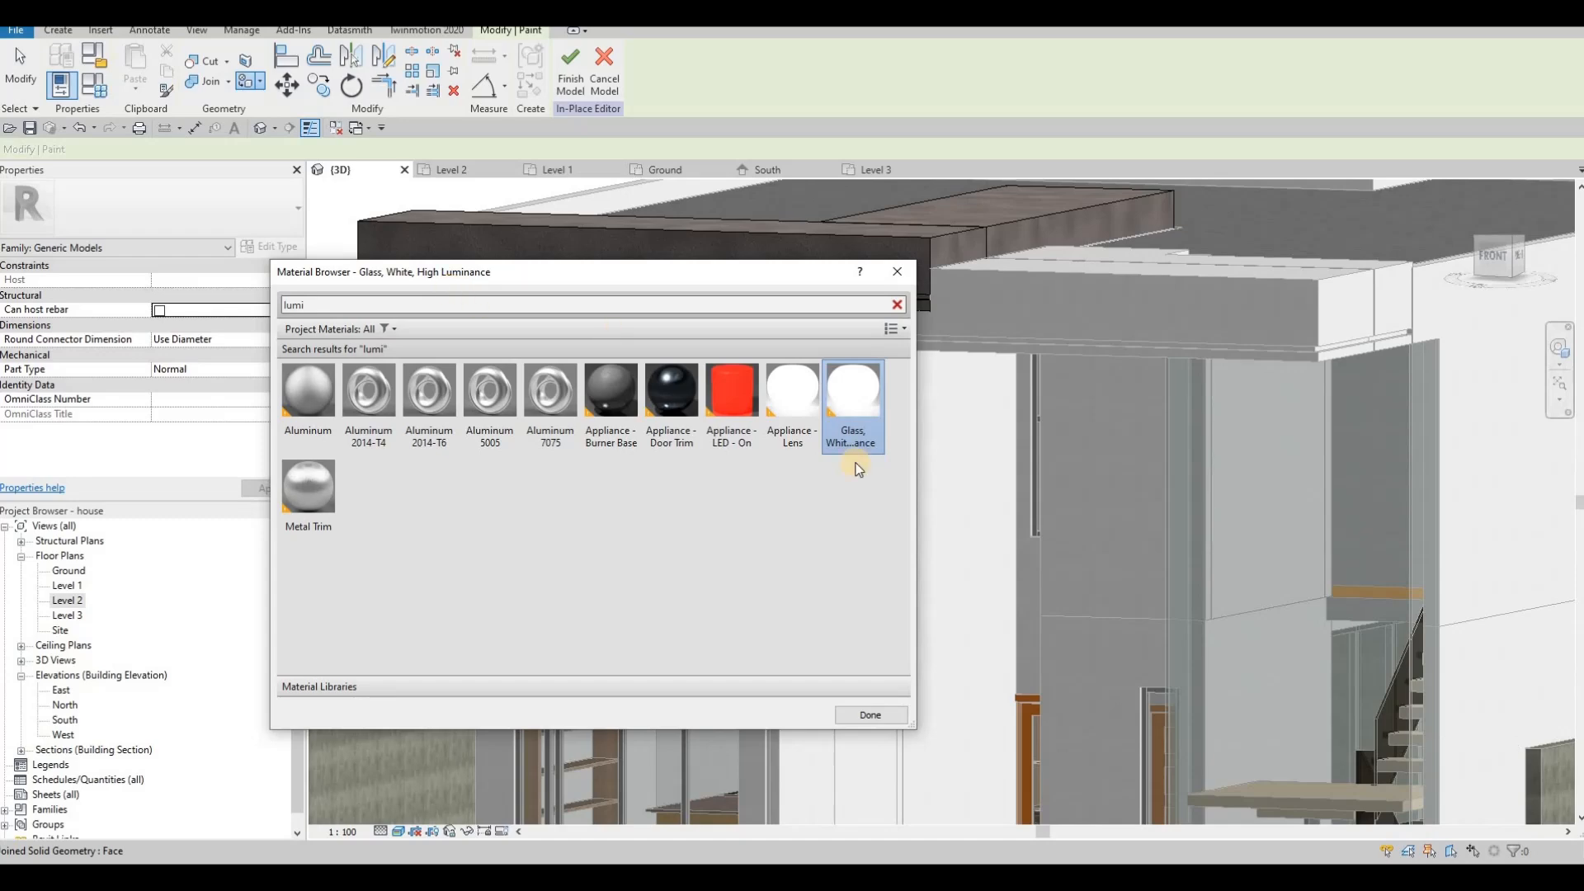
left_click(870, 716)
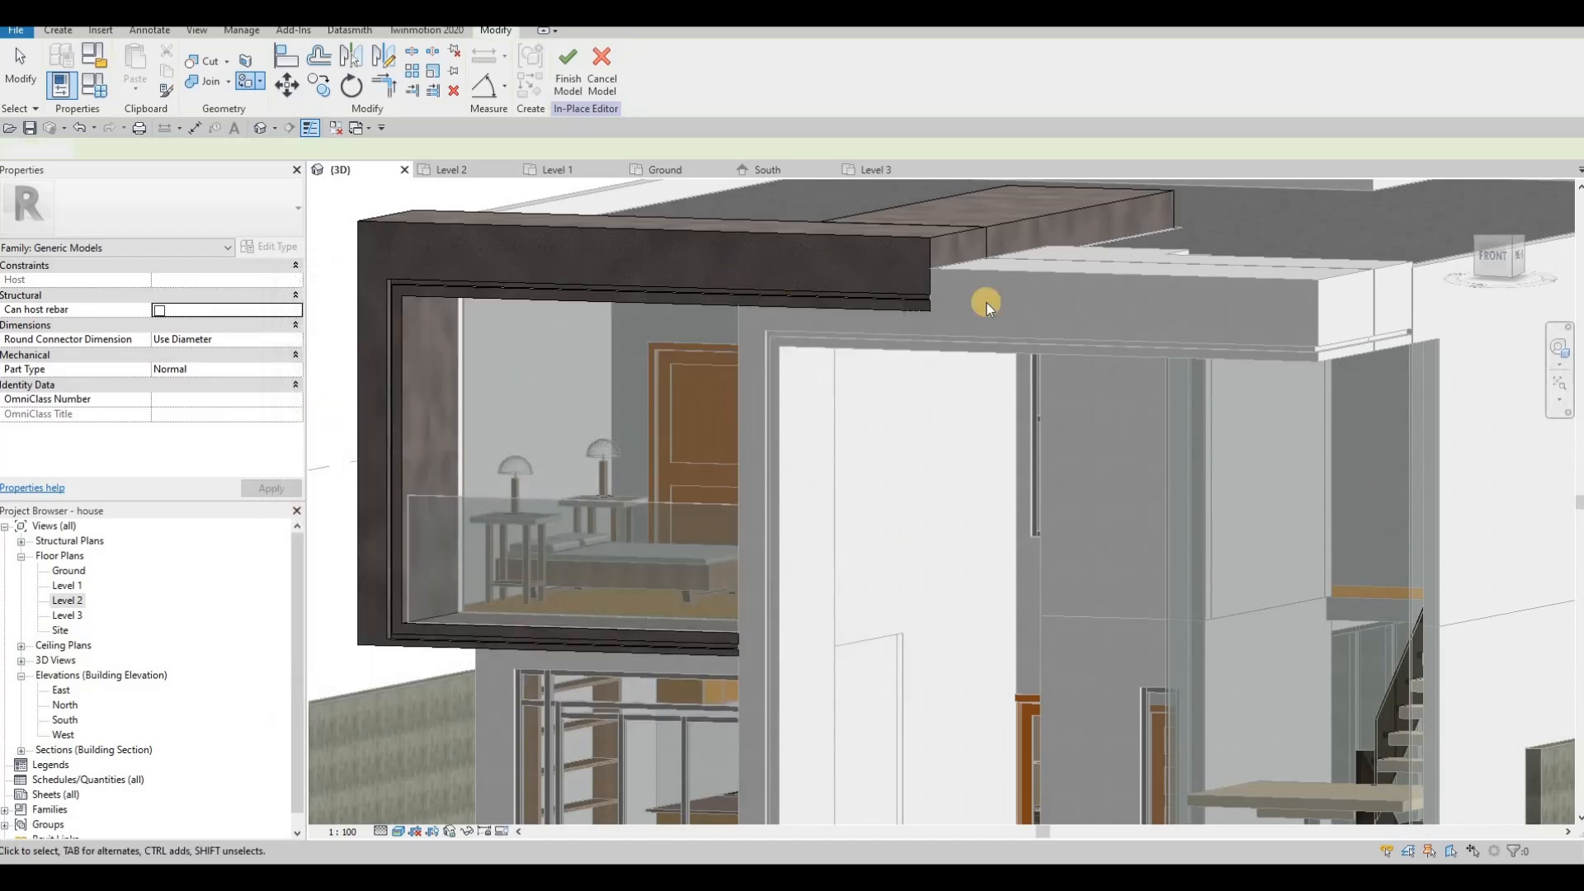
Start the Paint tool for the balcony frame's groove and pick the Glass, White, High Luminance material.
scroll(1074, 319, "up", 5)
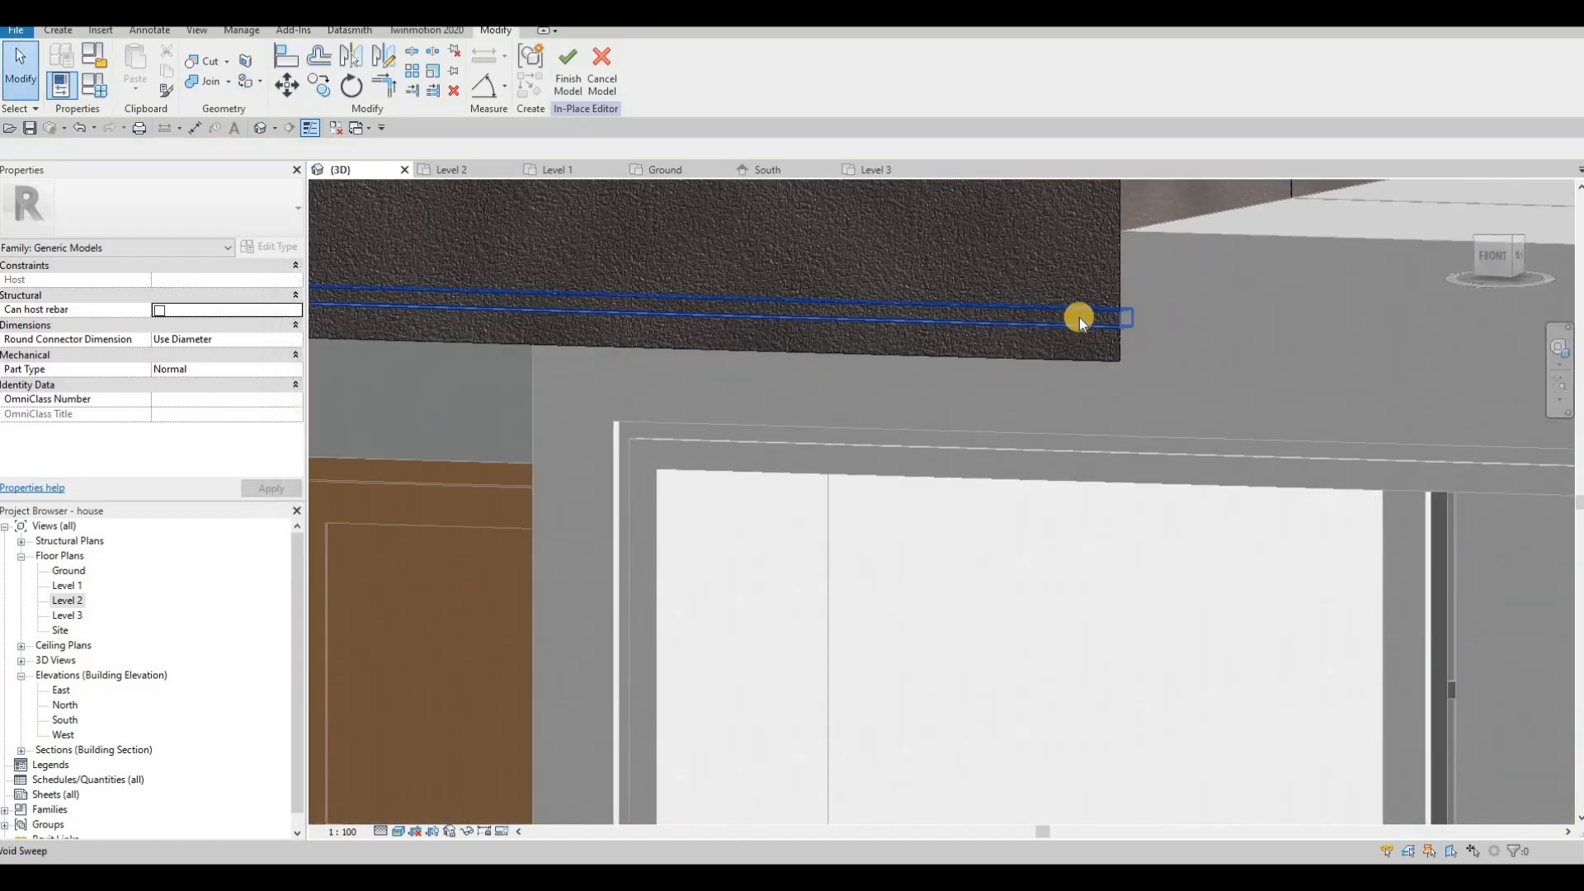
key("Tab")
key("Tab")
key("Tab")
key("Tab")
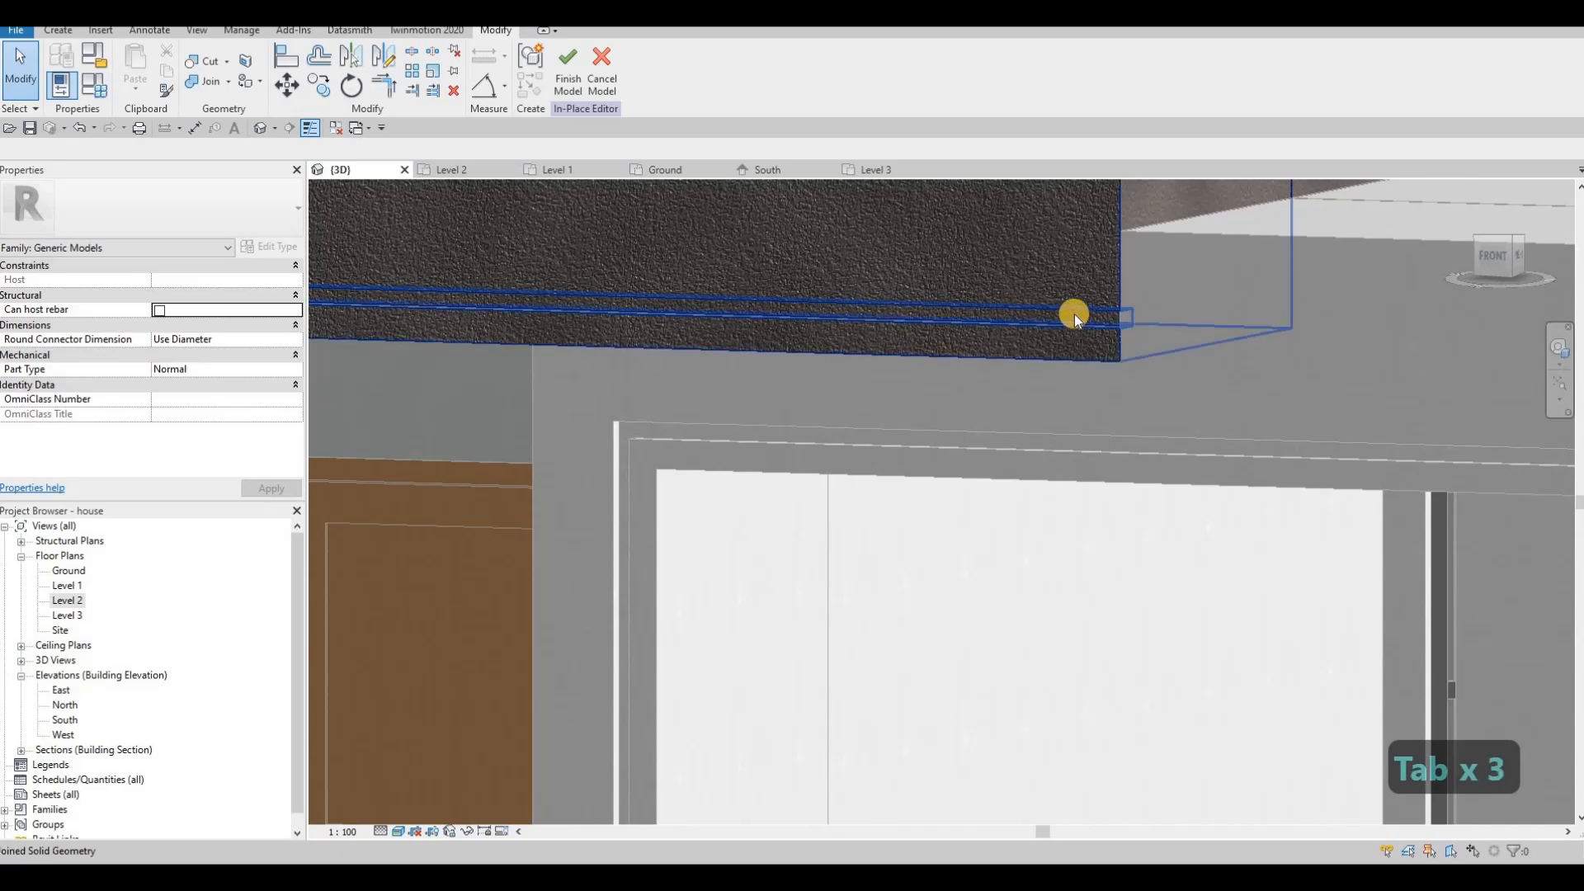
scroll(707, 265, "up", 2)
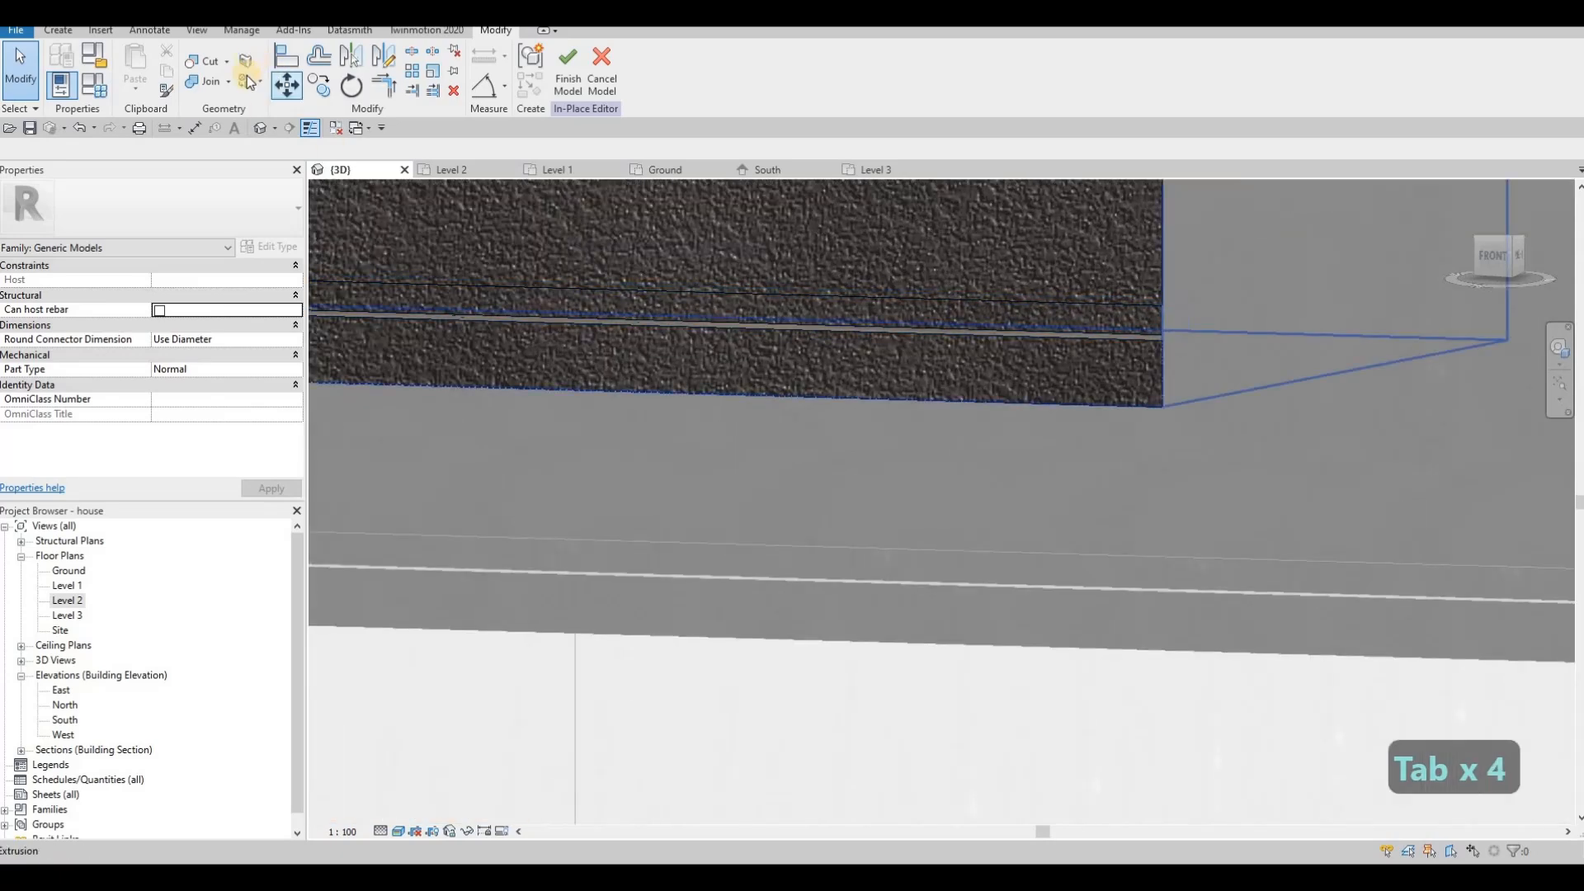
key("p")
key("t")
scroll(651, 465, "up", 3)
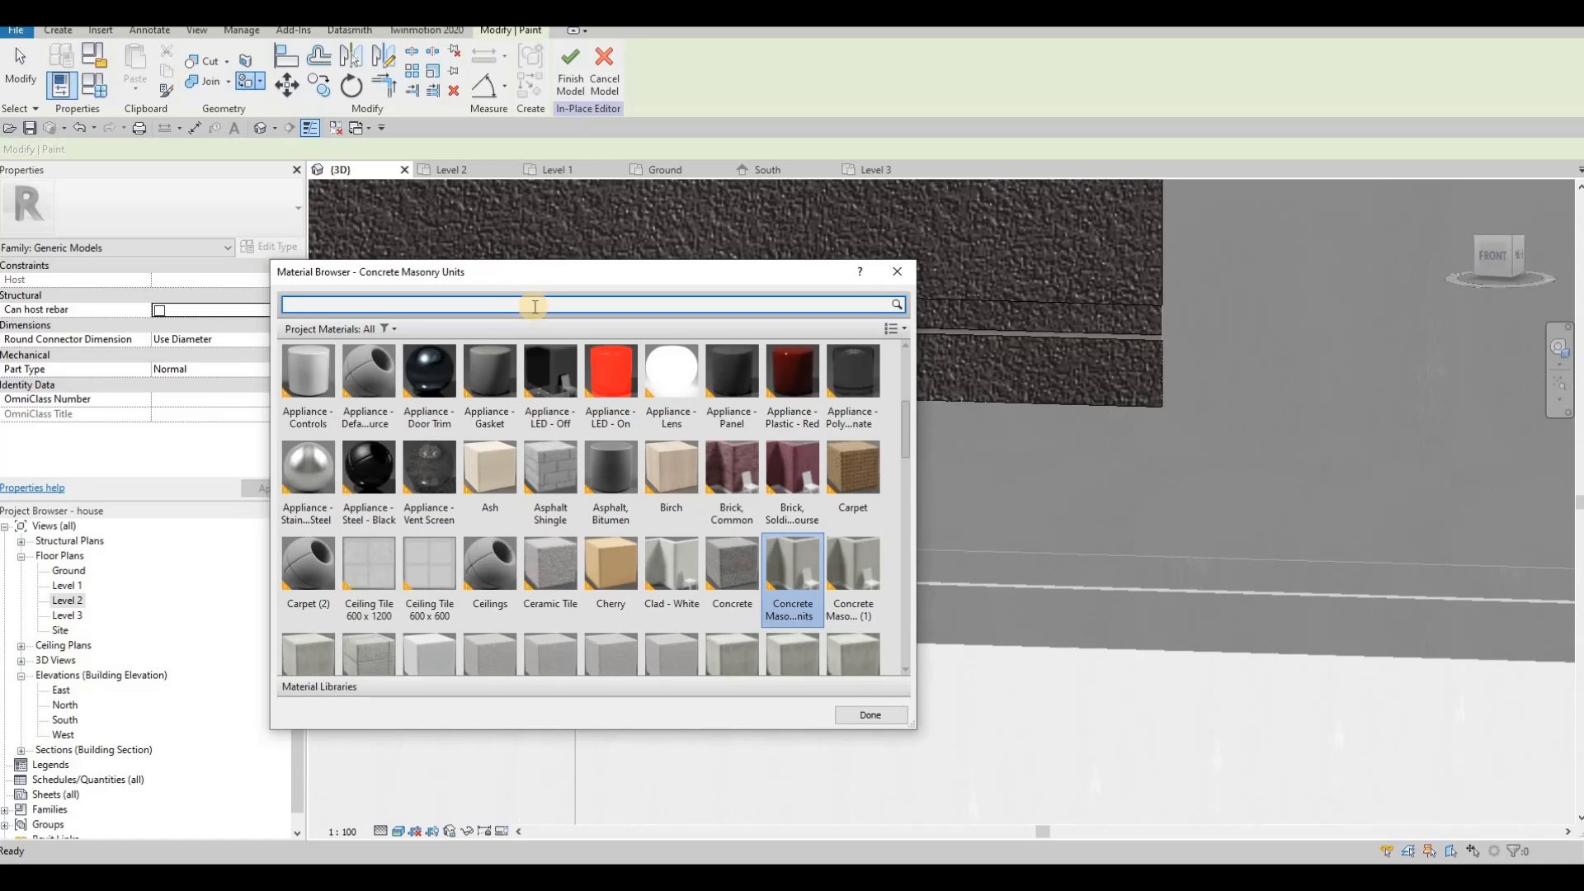
left_click(534, 306)
type("lu")
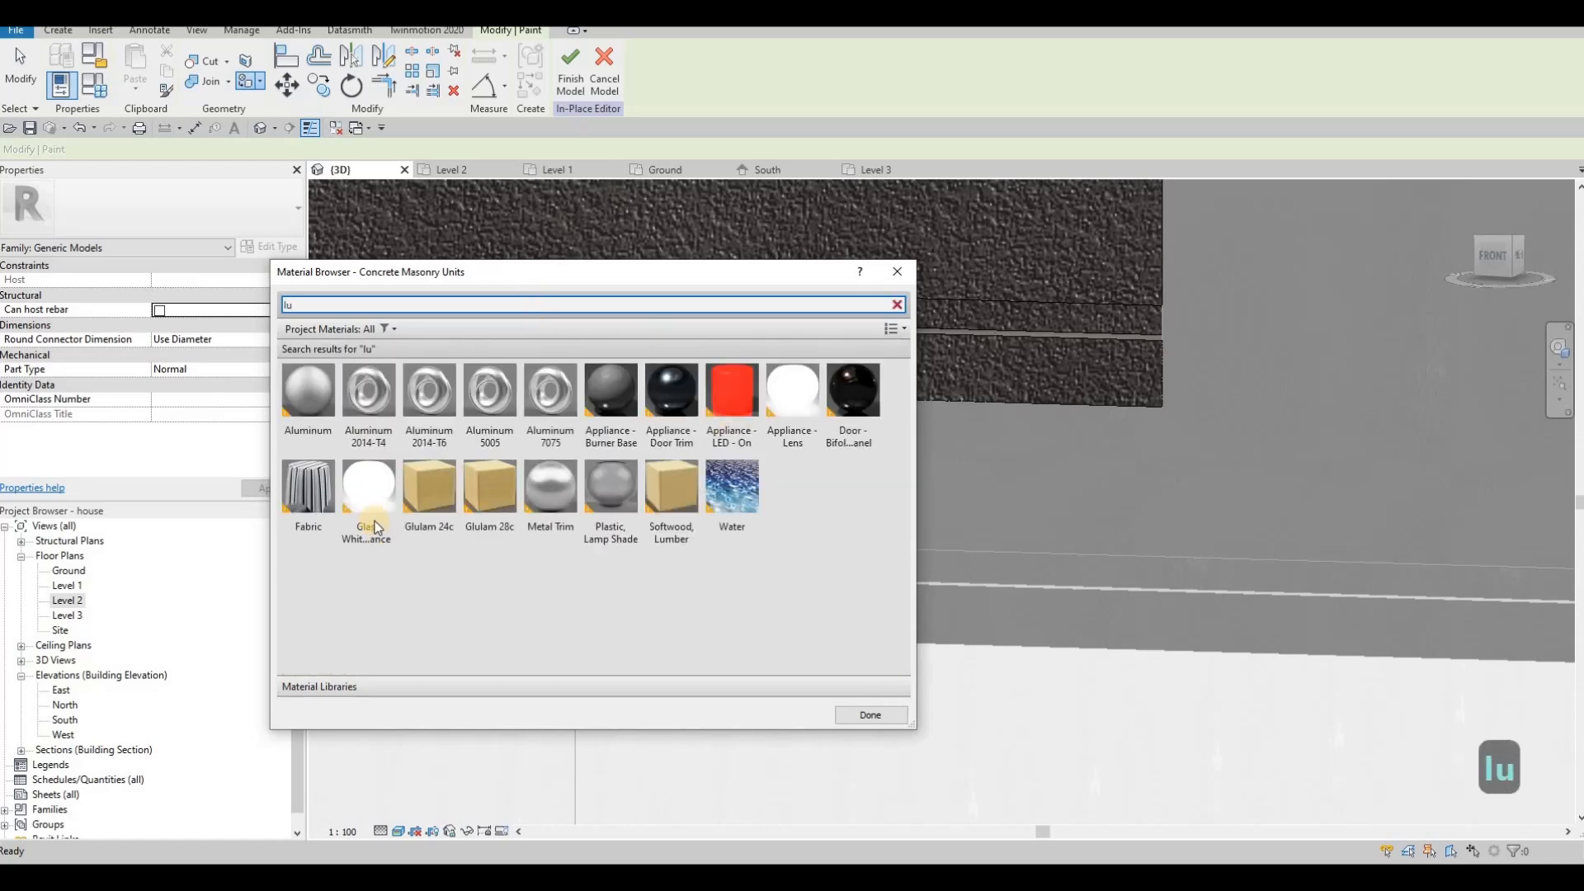
left_click(368, 495)
Paint the groove face along the balcony frame's upper edge with the selected white glass material.
left_click_drag(661, 272, 1350, 358)
left_click(706, 314)
scroll(551, 308, "down", 3)
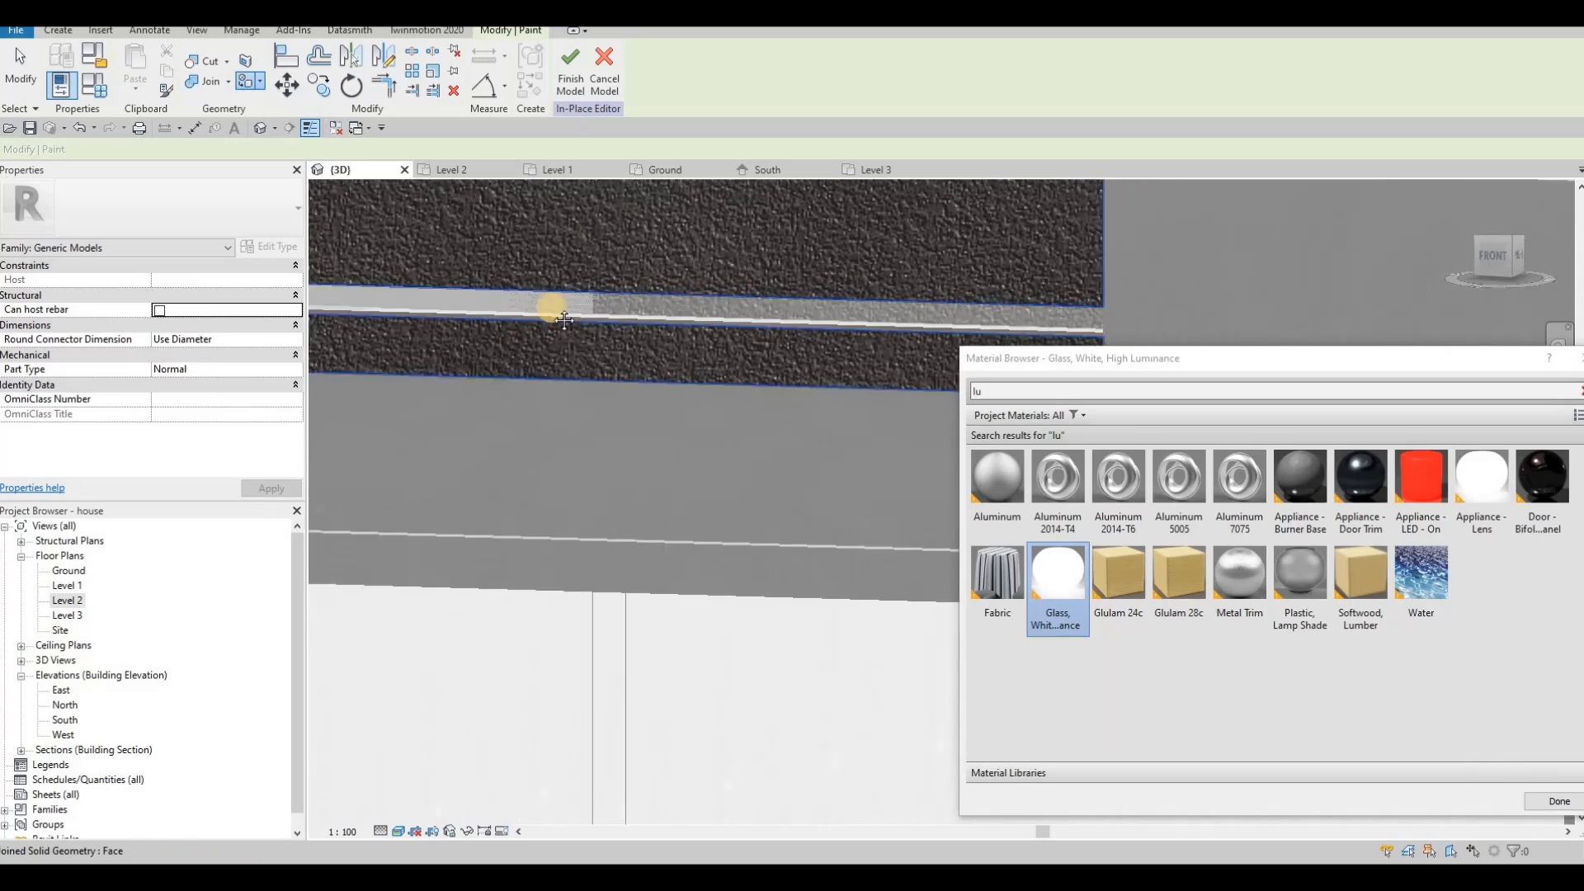
middle_click_drag(474, 250, 932, 209)
middle_click_drag(322, 289, 736, 309)
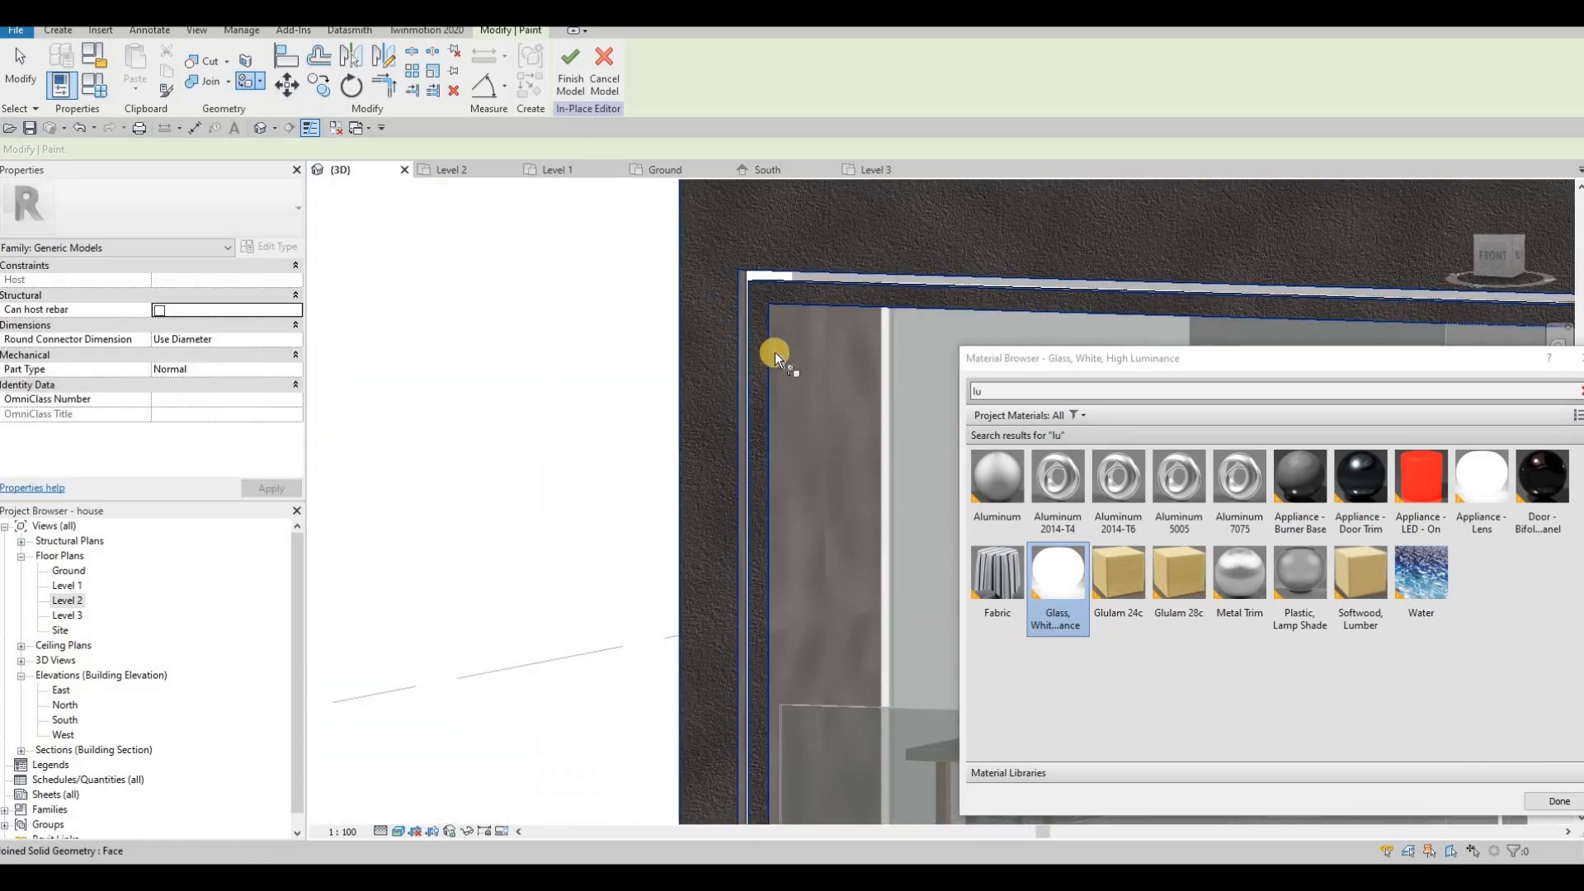
Paint the balcony frame's vertical and lower groove faces with the same white glass, then finish the in-place model.
scroll(774, 351, "up", 3)
scroll(768, 343, "down", 2)
scroll(638, 212, "down", 3)
middle_click_drag(599, 365, 405, 264)
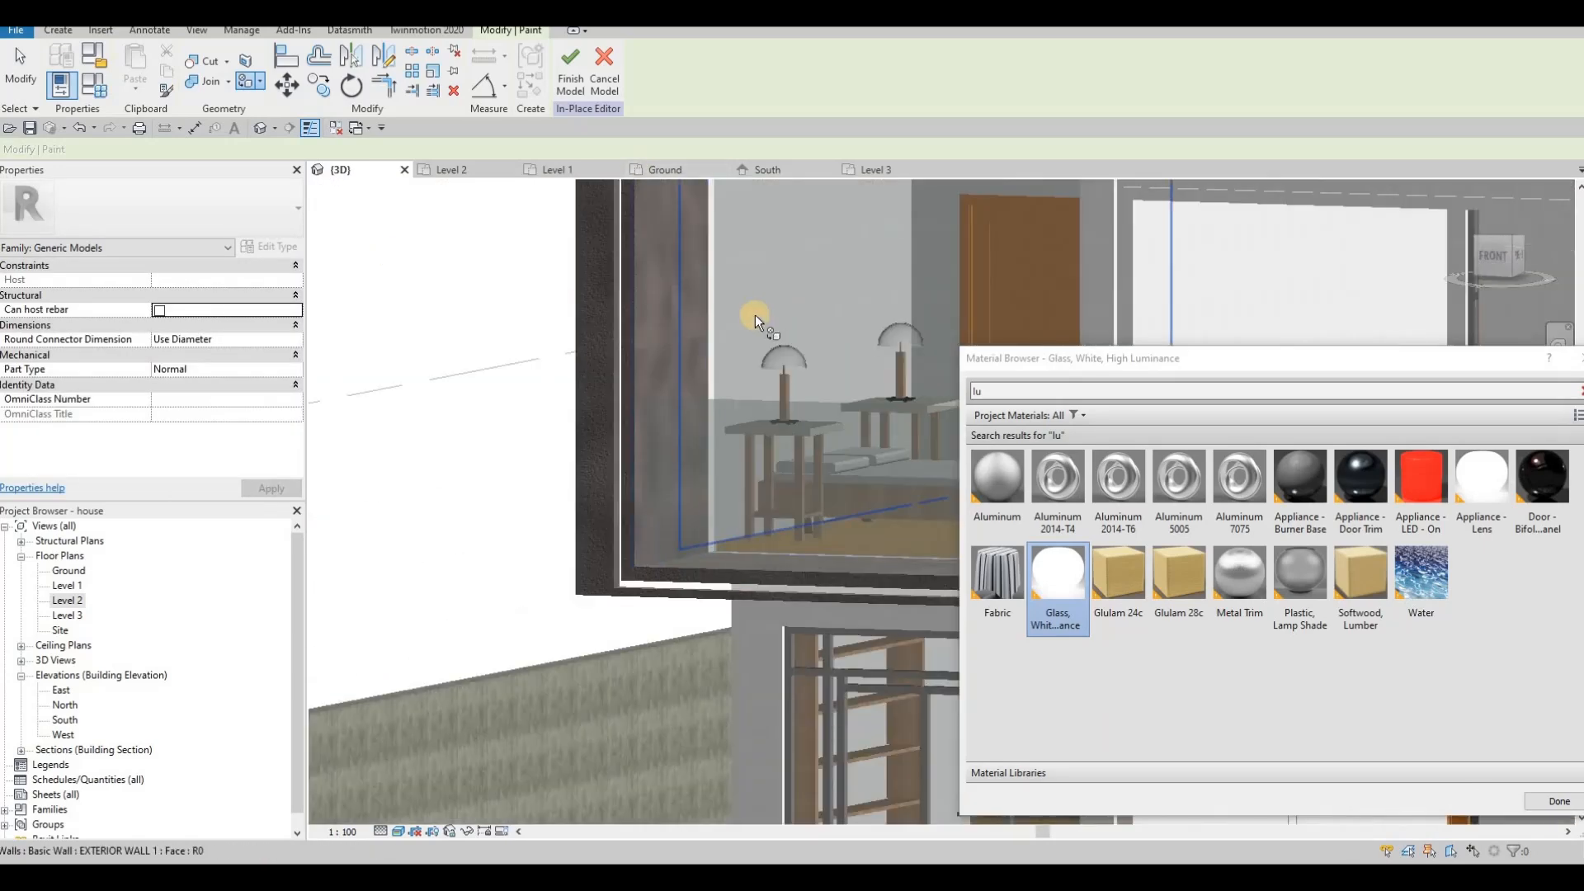
scroll(755, 318, "down", 2)
middle_click_drag(776, 387, 542, 315)
scroll(772, 427, "up", 2)
middle_click_drag(772, 427, 551, 343)
scroll(551, 343, "down", 3)
middle_click_drag(652, 223, 623, 375)
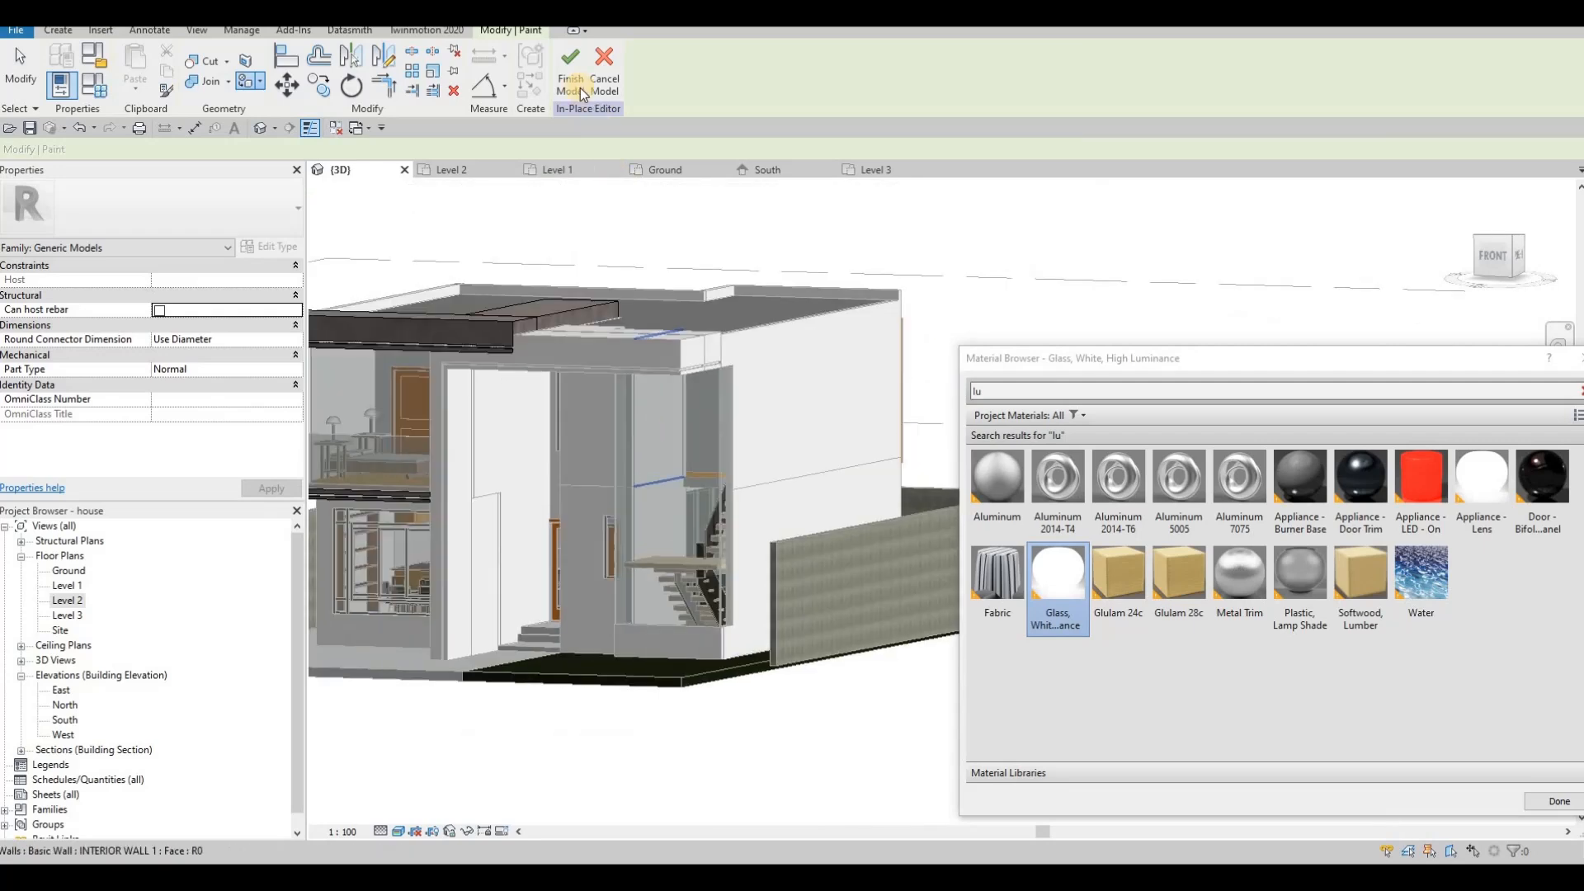
left_click(1544, 802)
key("Escape")
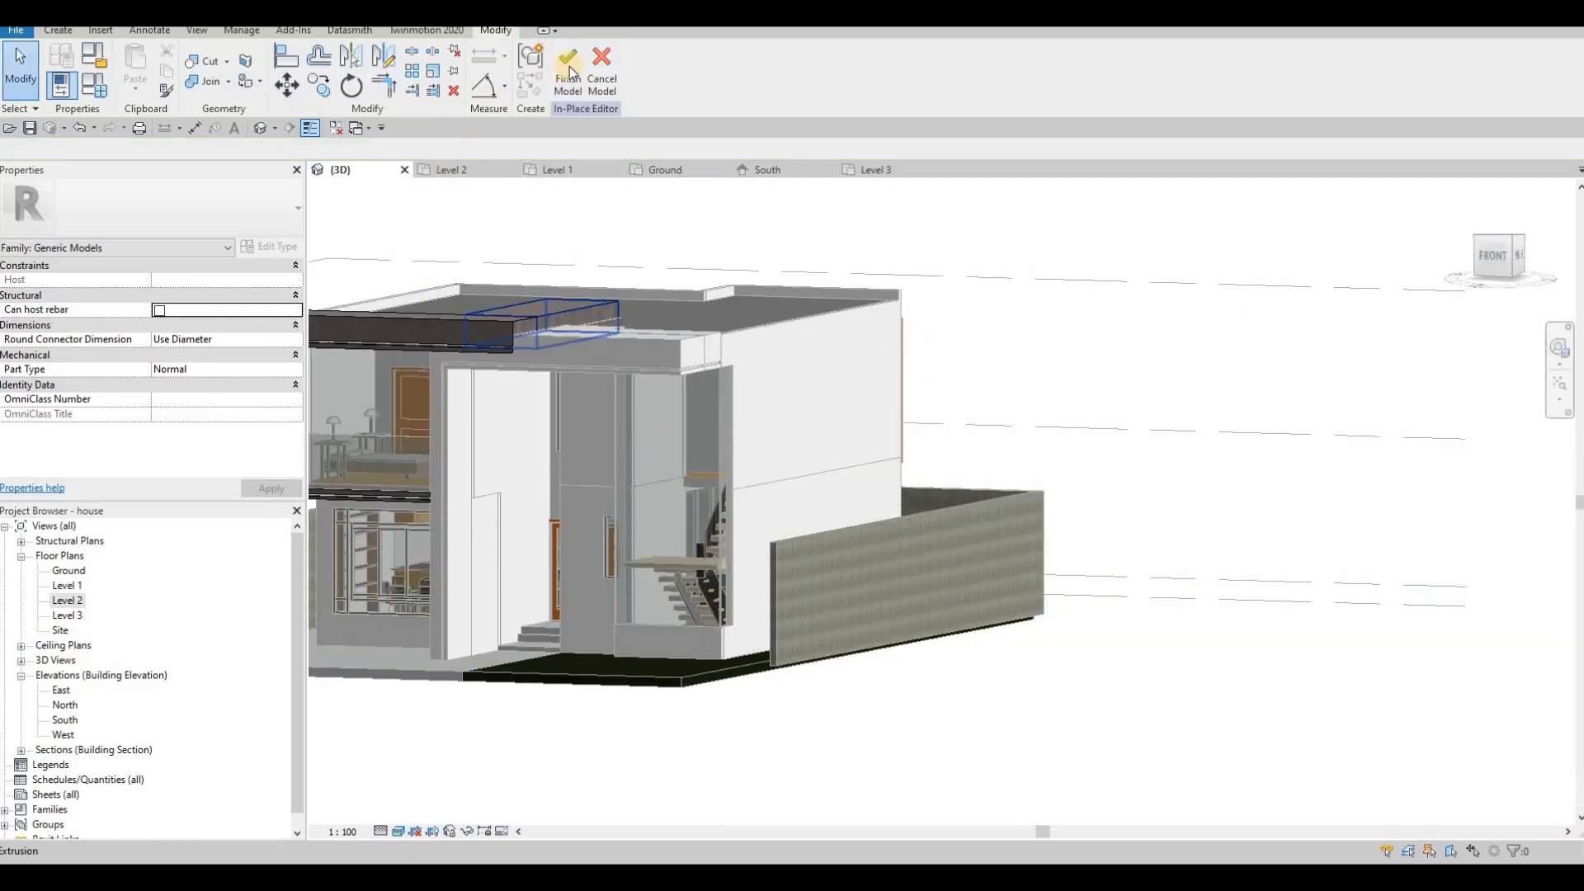
Open the light-coloured frame beside the balcony for in-place editing.
scroll(537, 320, "up", 3)
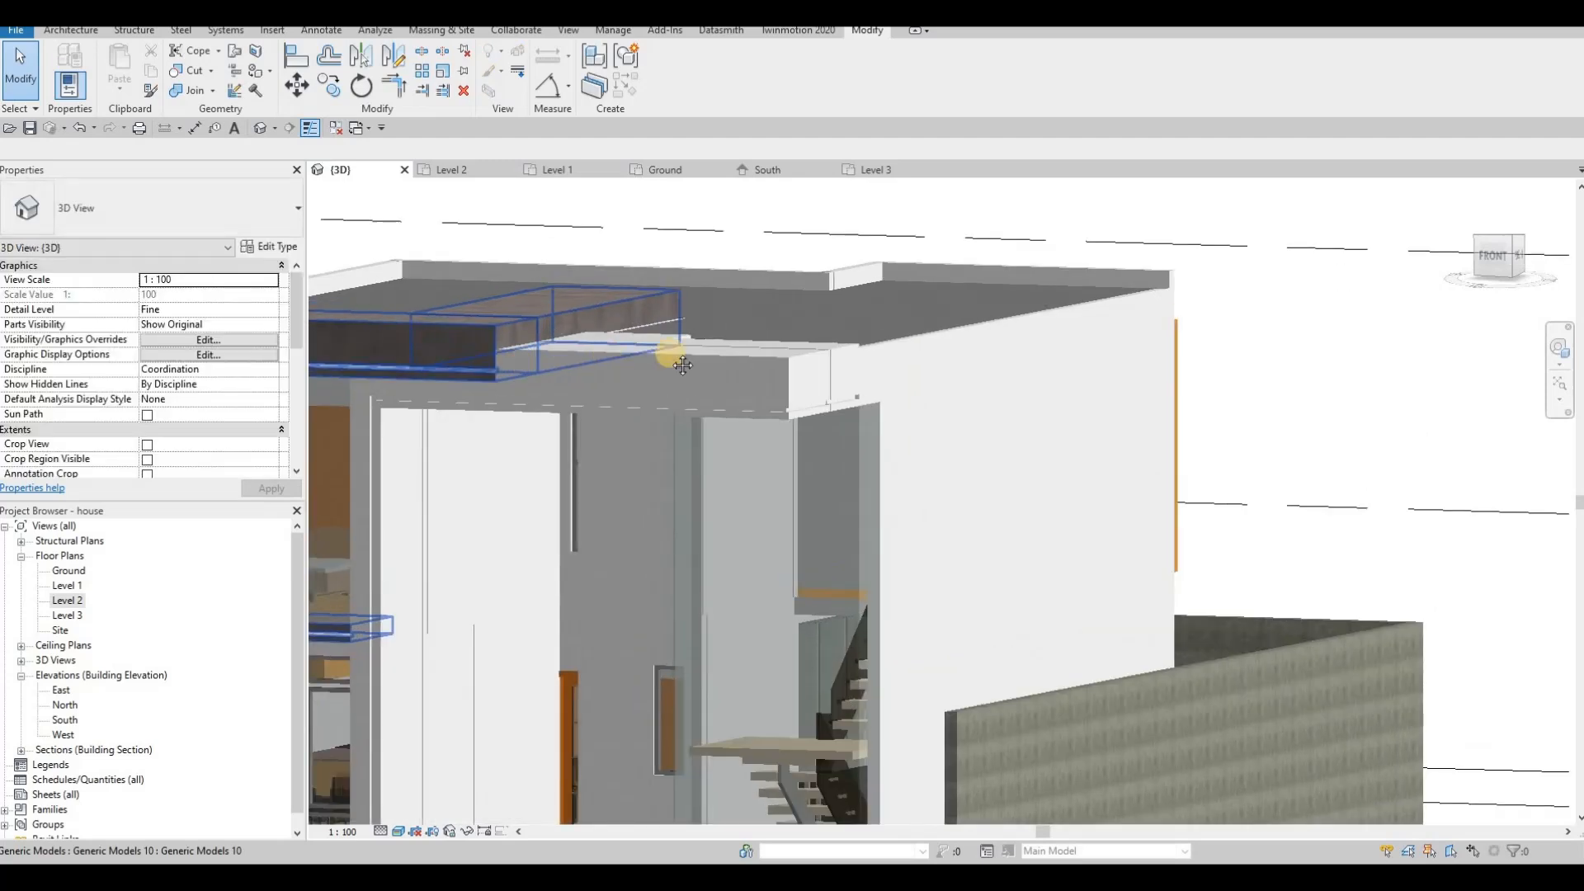
middle_click_drag(727, 388, 888, 377)
left_click(888, 377)
left_click(667, 83)
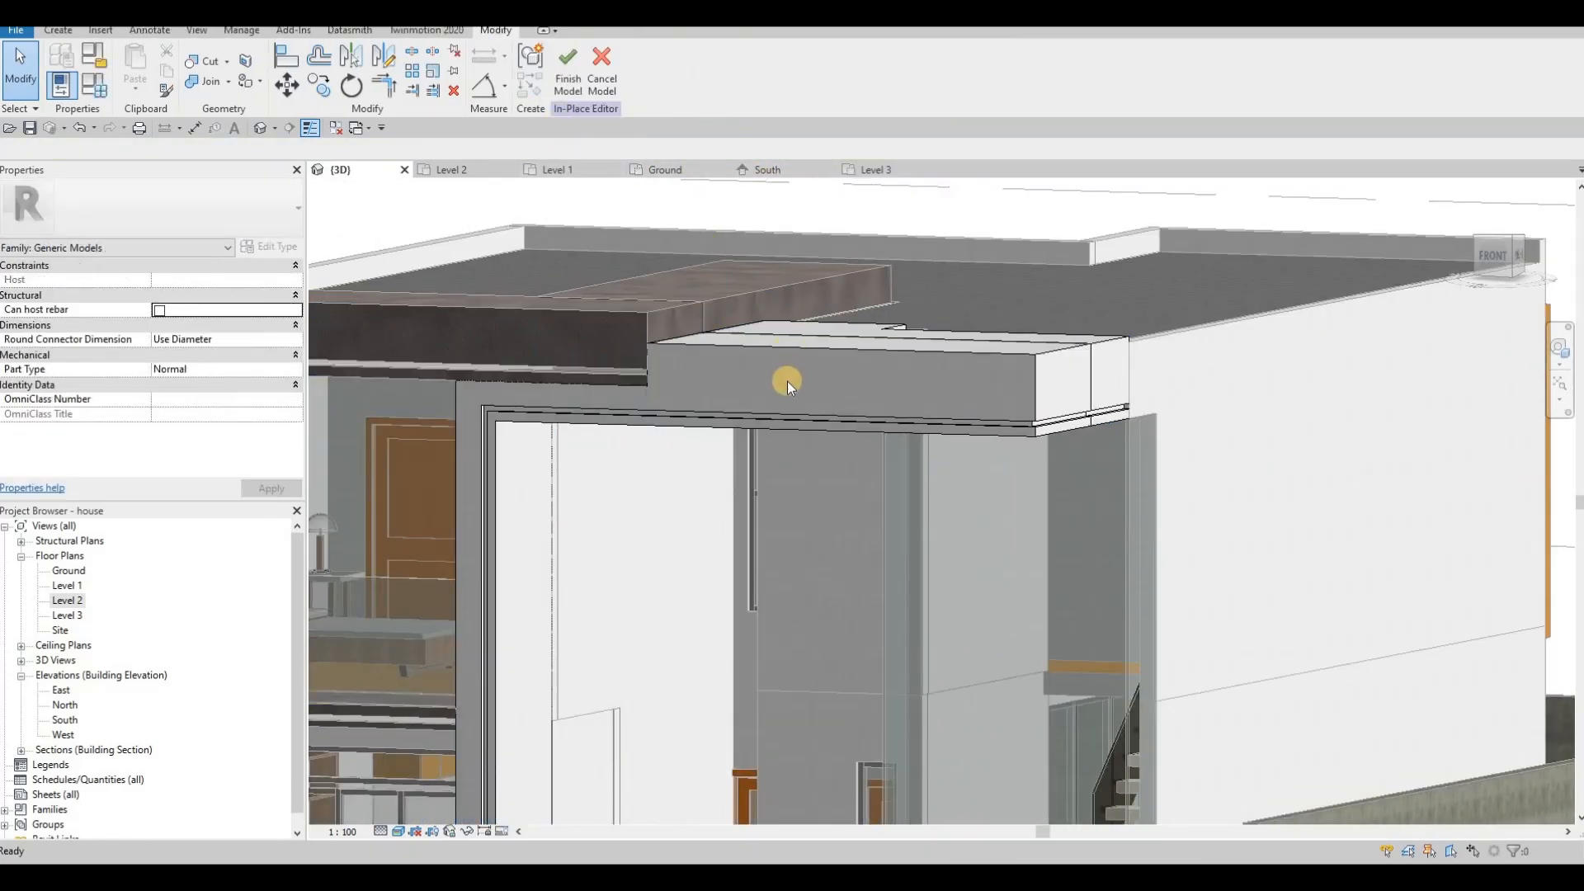
Paint both groove faces on the light frame's side return with Glass, White, High Luminance.
left_click(257, 87)
left_click(264, 103)
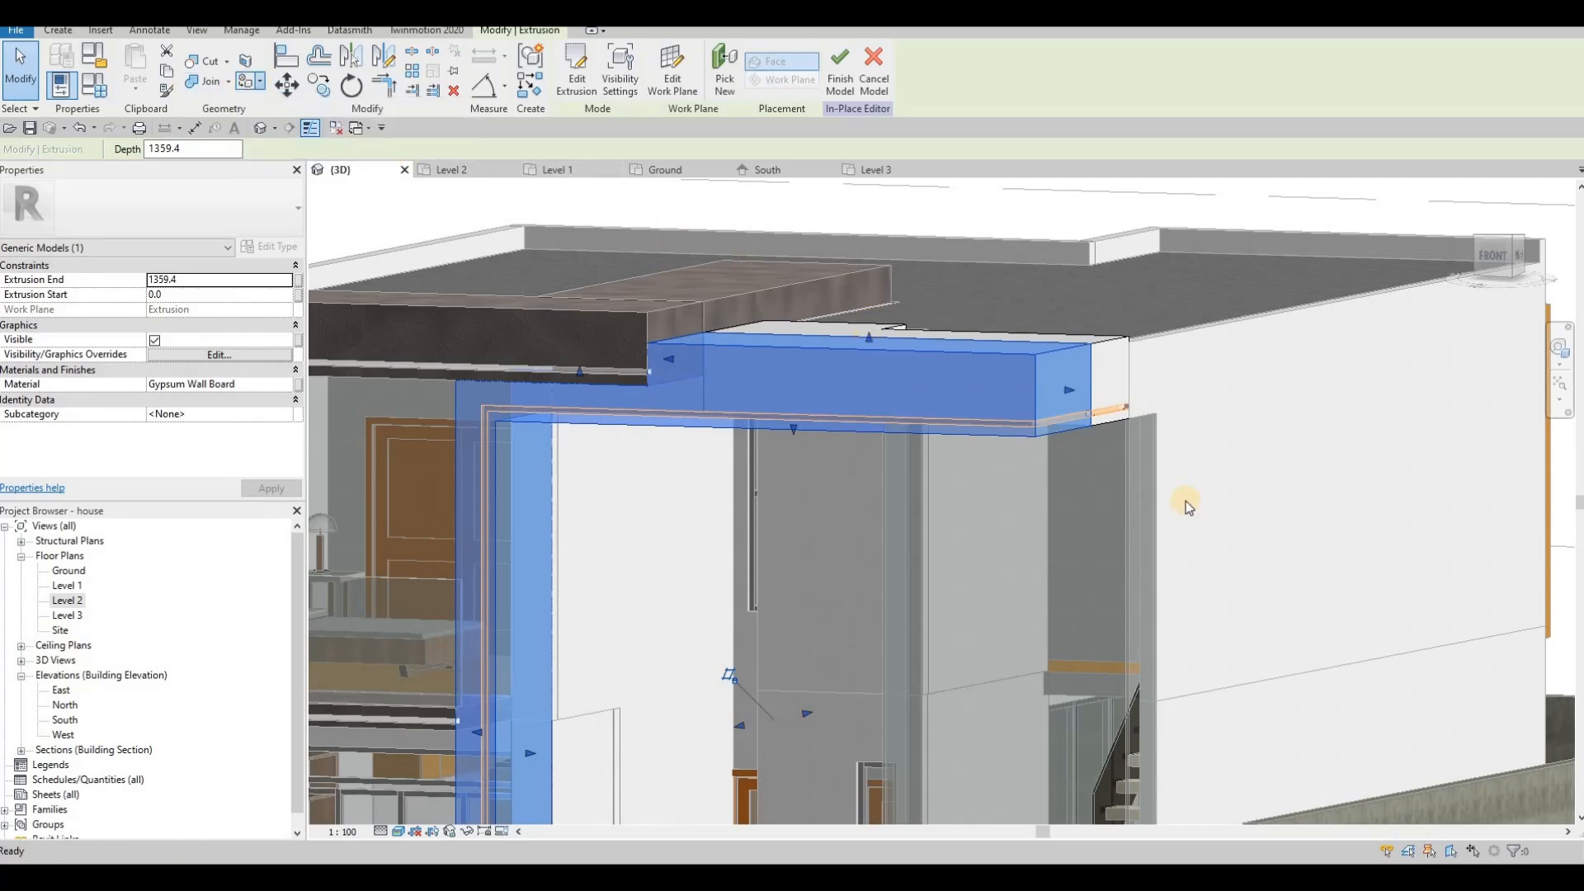
scroll(834, 410, "up", 4)
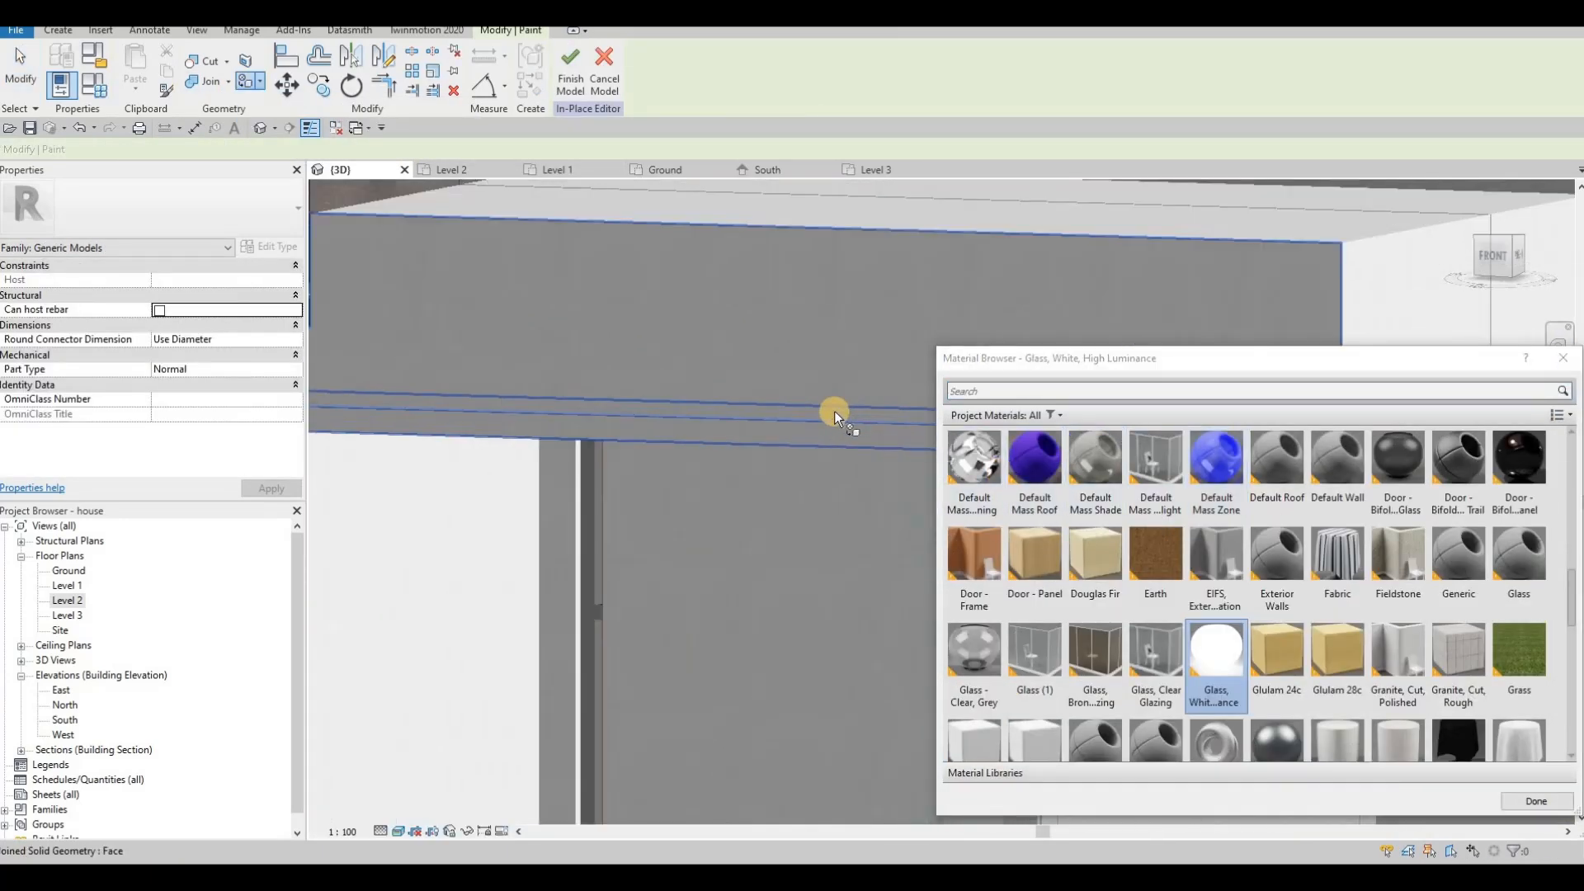
key("Tab")
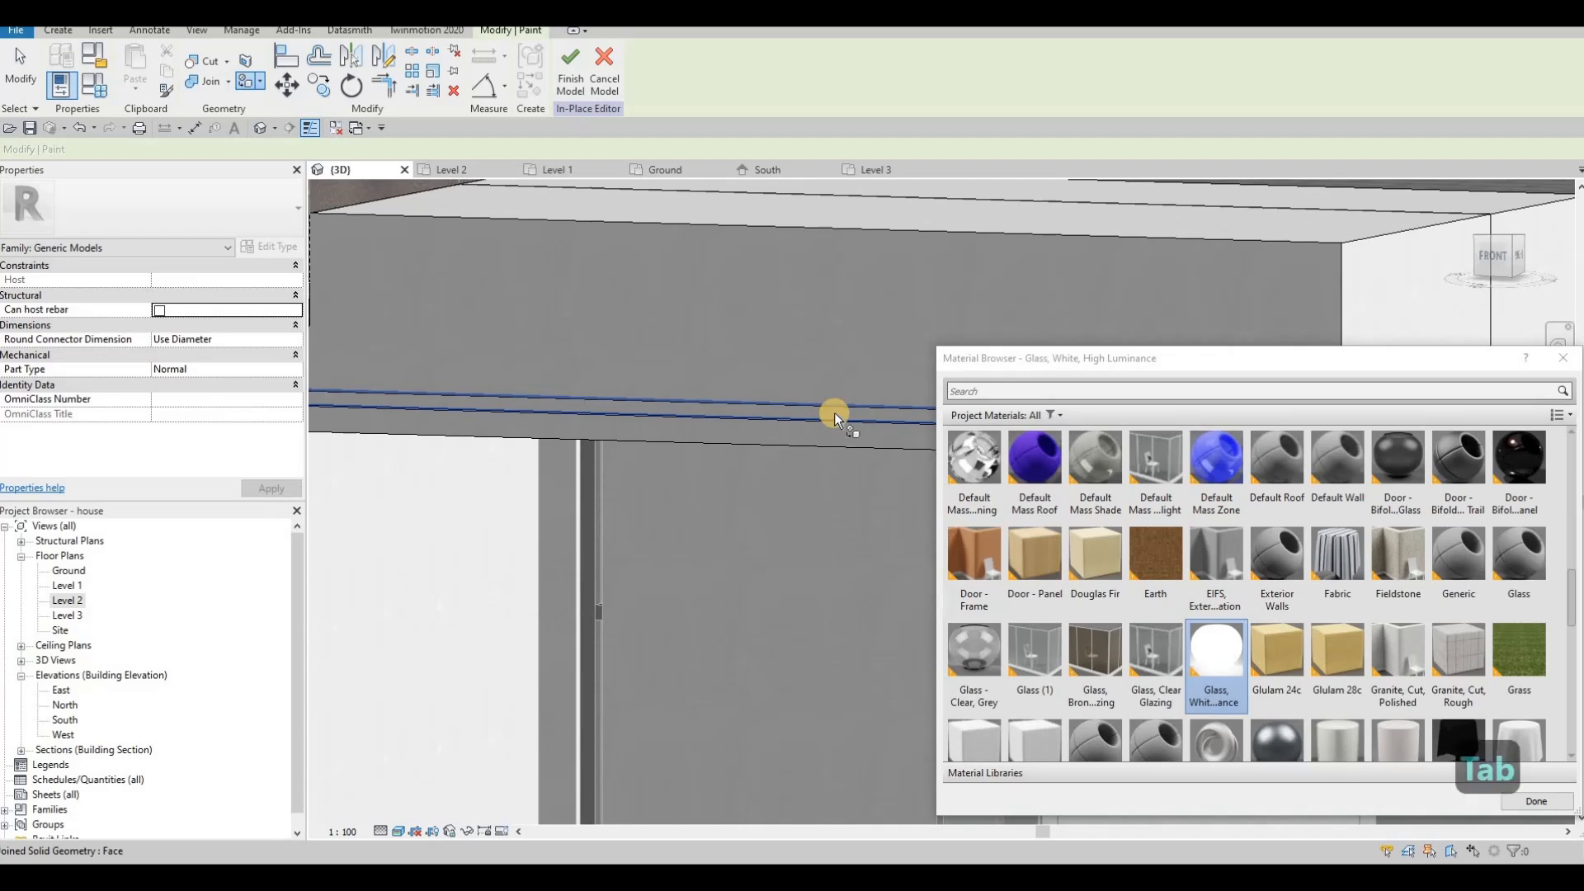
key("Tab")
middle_click_drag(802, 414, 769, 369)
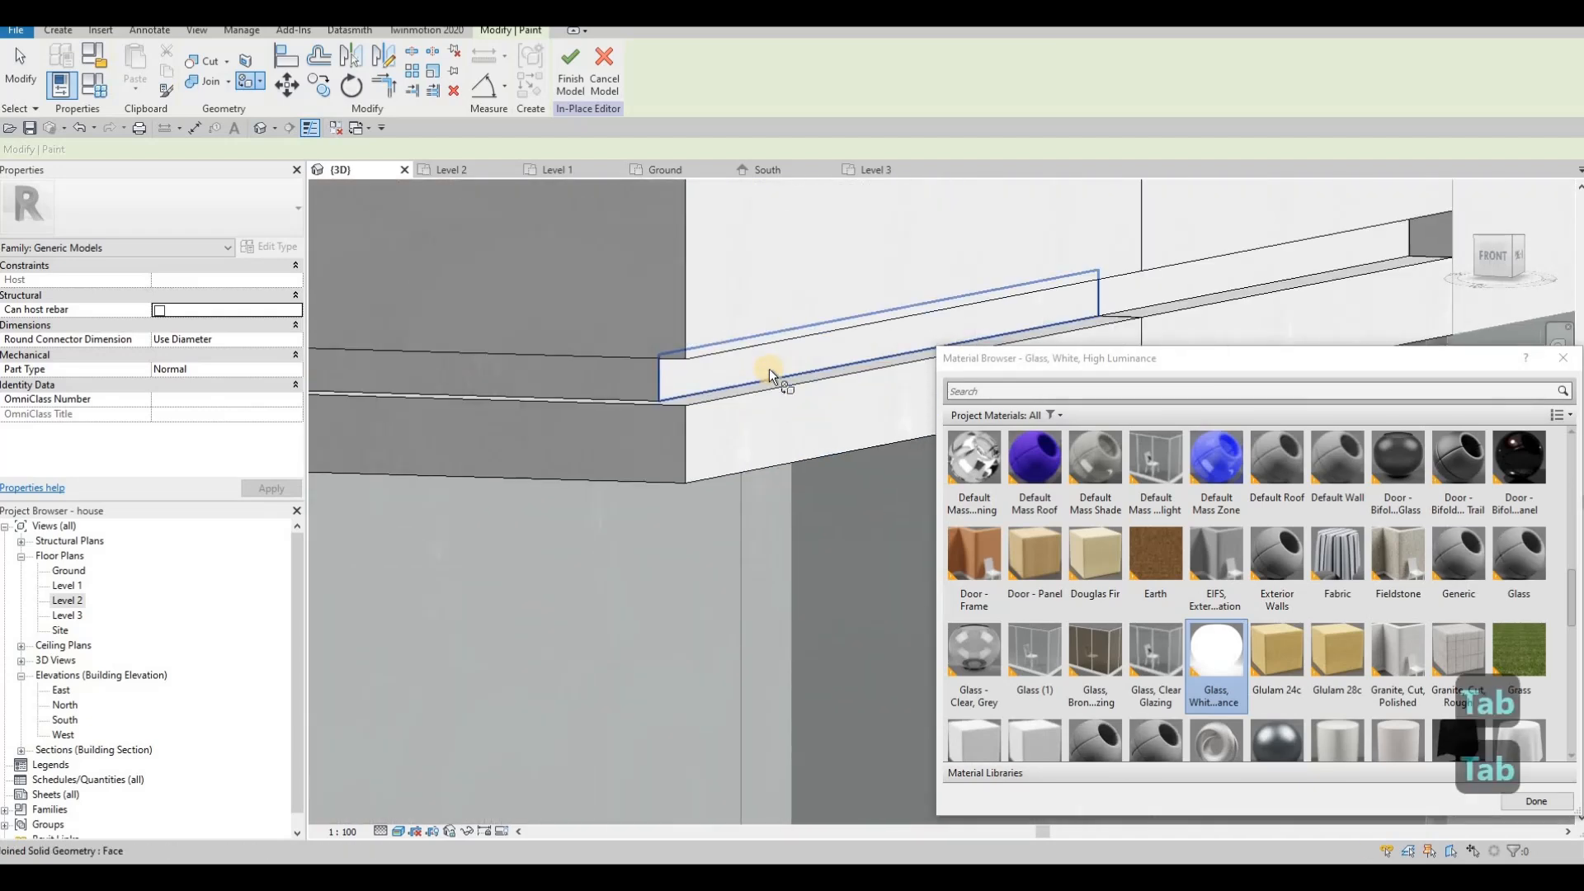
left_click(830, 345)
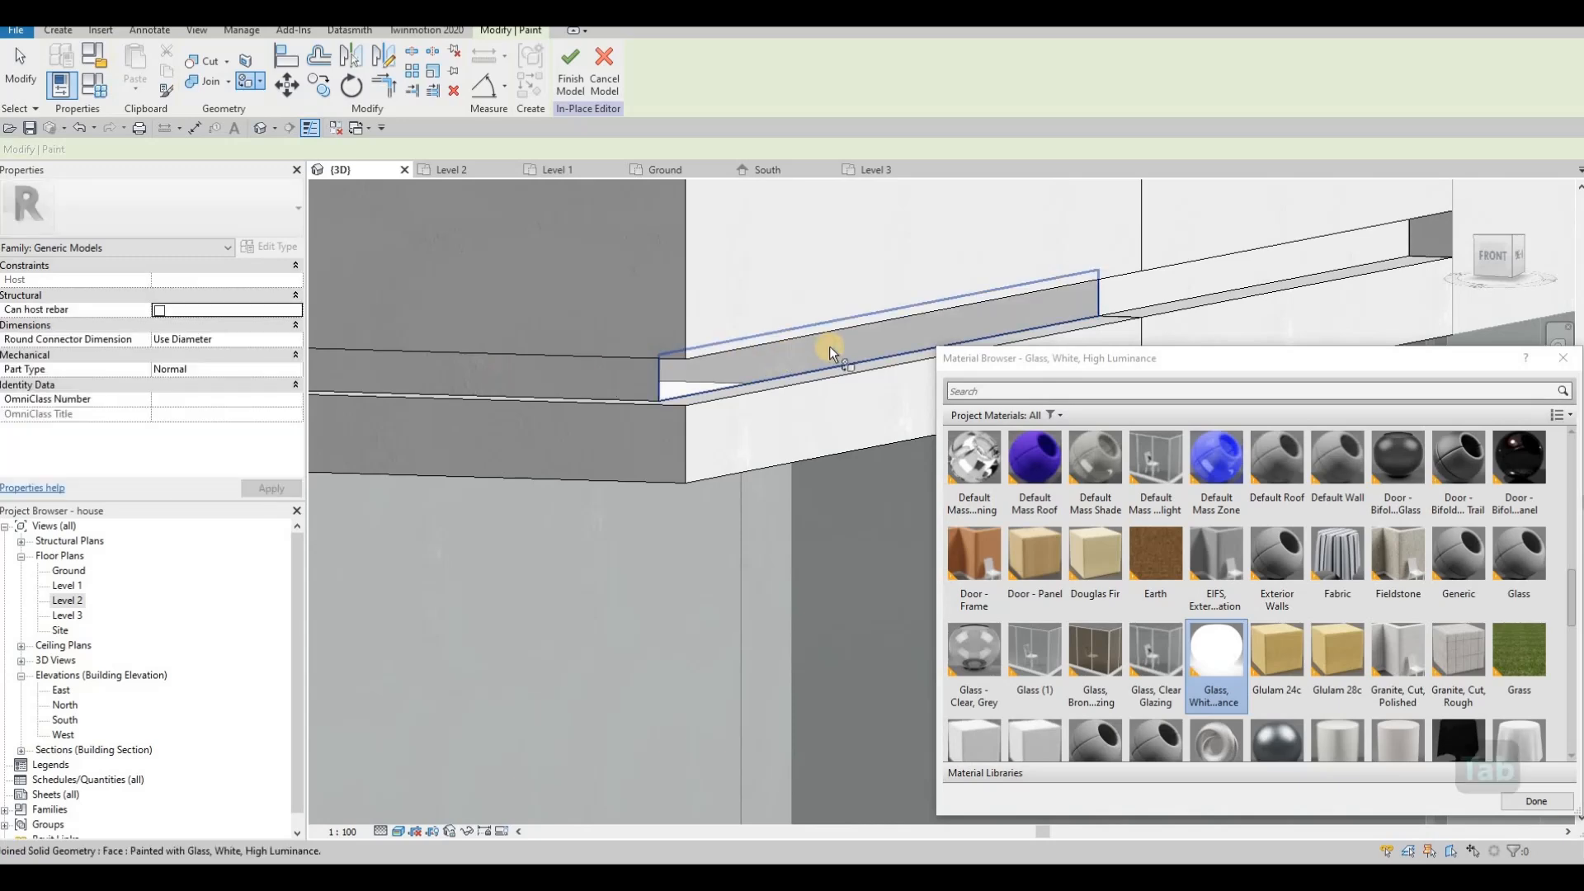
middle_click_drag(1155, 295, 815, 325)
left_click(815, 325)
Paint the groove face along the front of the light frame's upper beam with the same material.
middle_click_drag(330, 413, 817, 447)
left_click(727, 445)
scroll(715, 441, "down", 6)
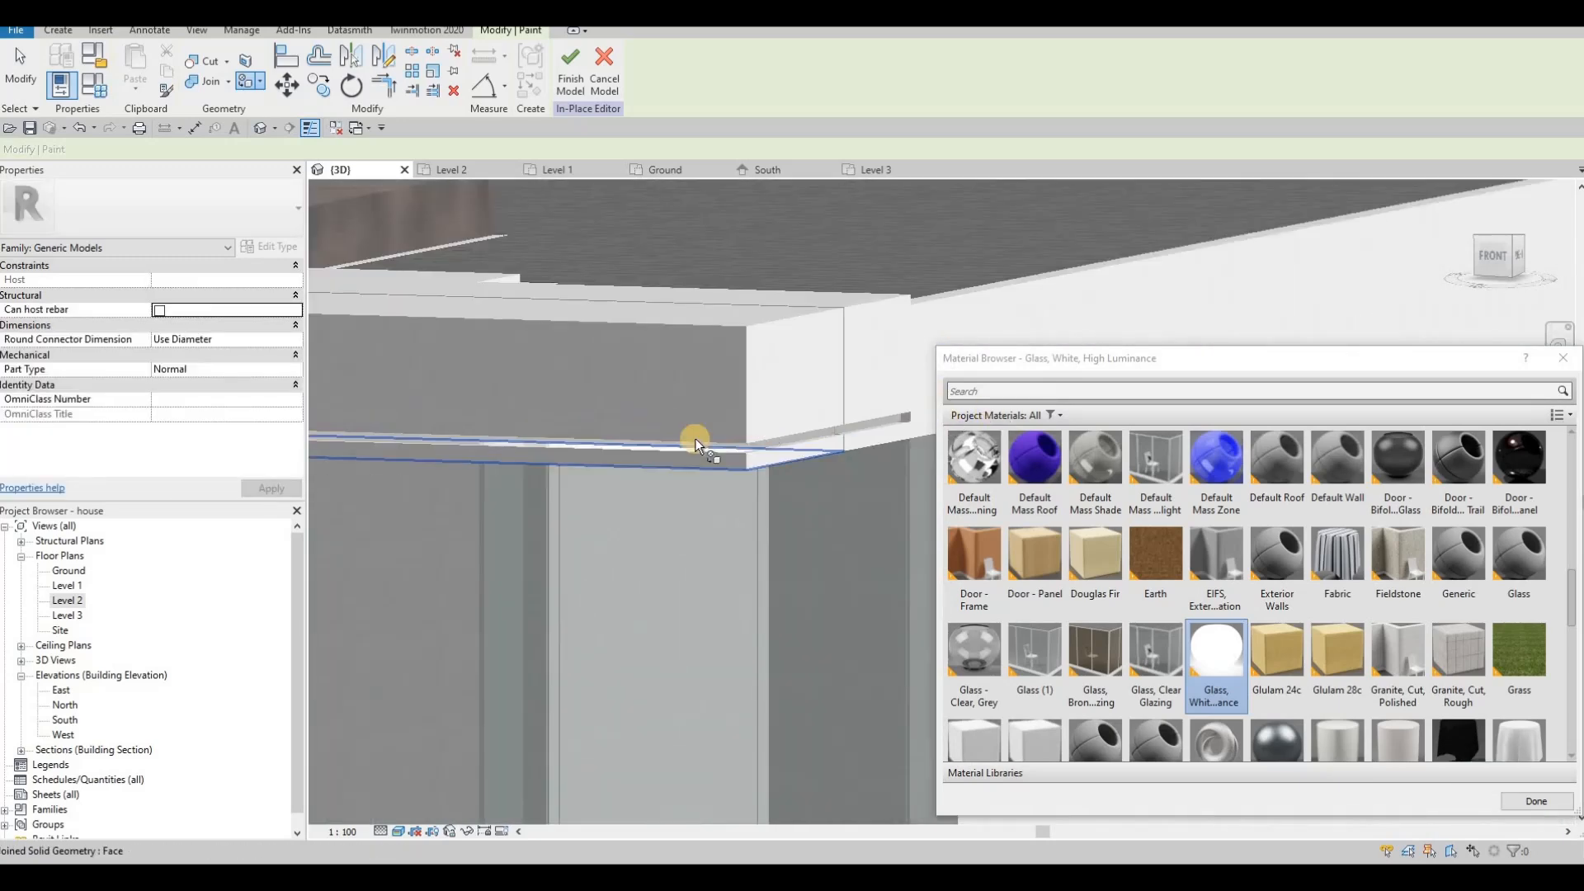
Paint the groove face on the light frame's vertical leg down to the ground and finish the in-place model.
middle_click_drag(695, 438, 649, 302)
scroll(649, 302, "down", 3)
scroll(584, 587, "up", 3)
scroll(655, 588, "up", 5)
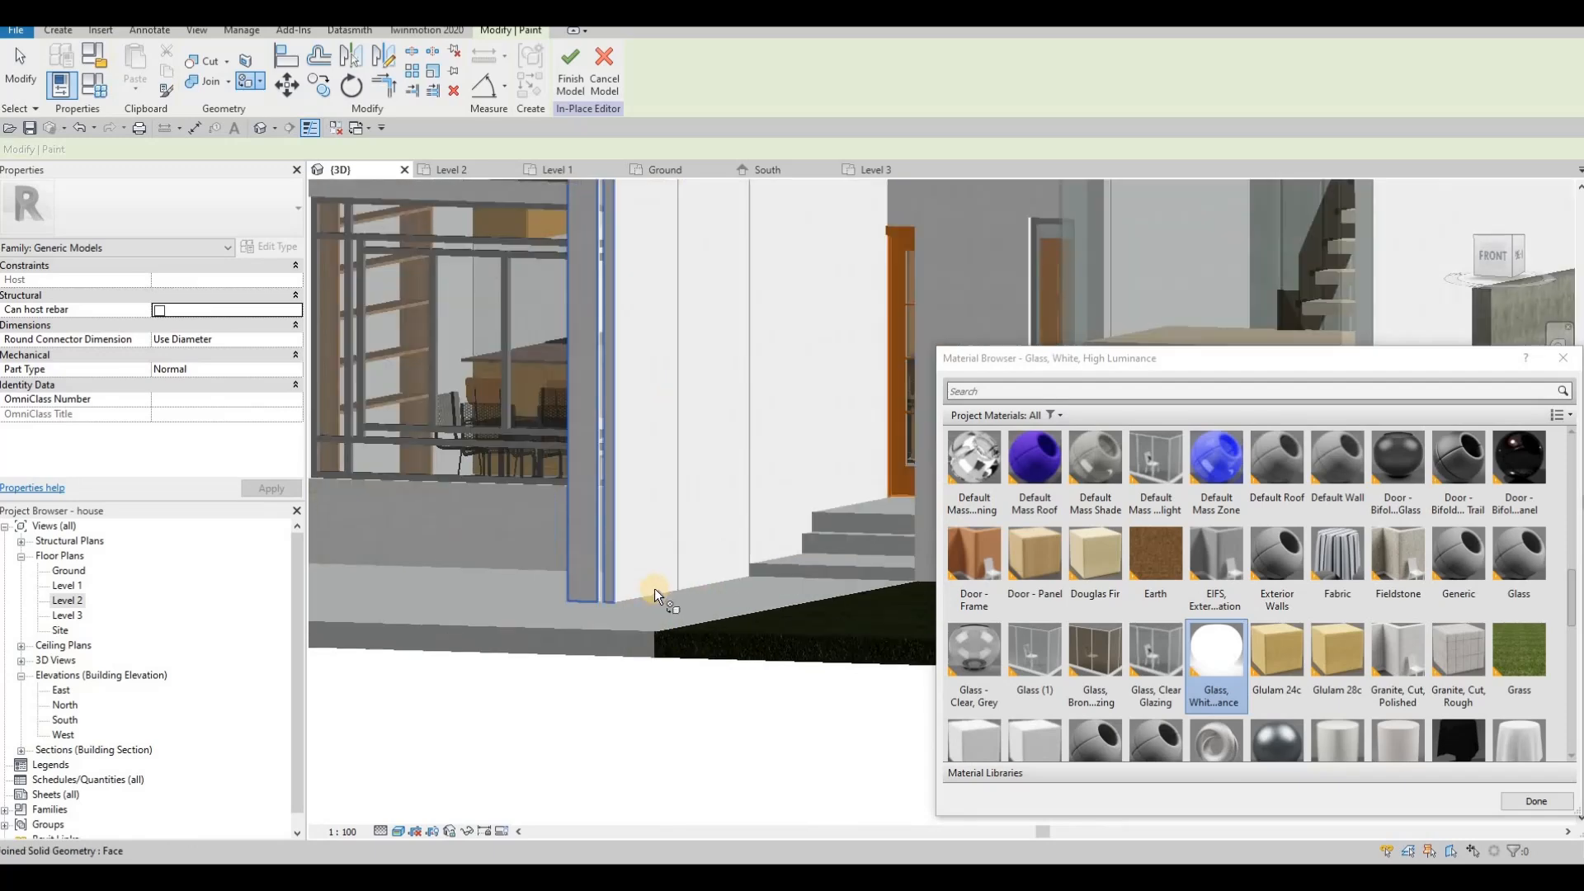
middle_click_drag(783, 601, 745, 679, "shift")
scroll(665, 507, "down", 3)
middle_click_drag(665, 508, 718, 664)
middle_click_drag(632, 387, 685, 381, "shift")
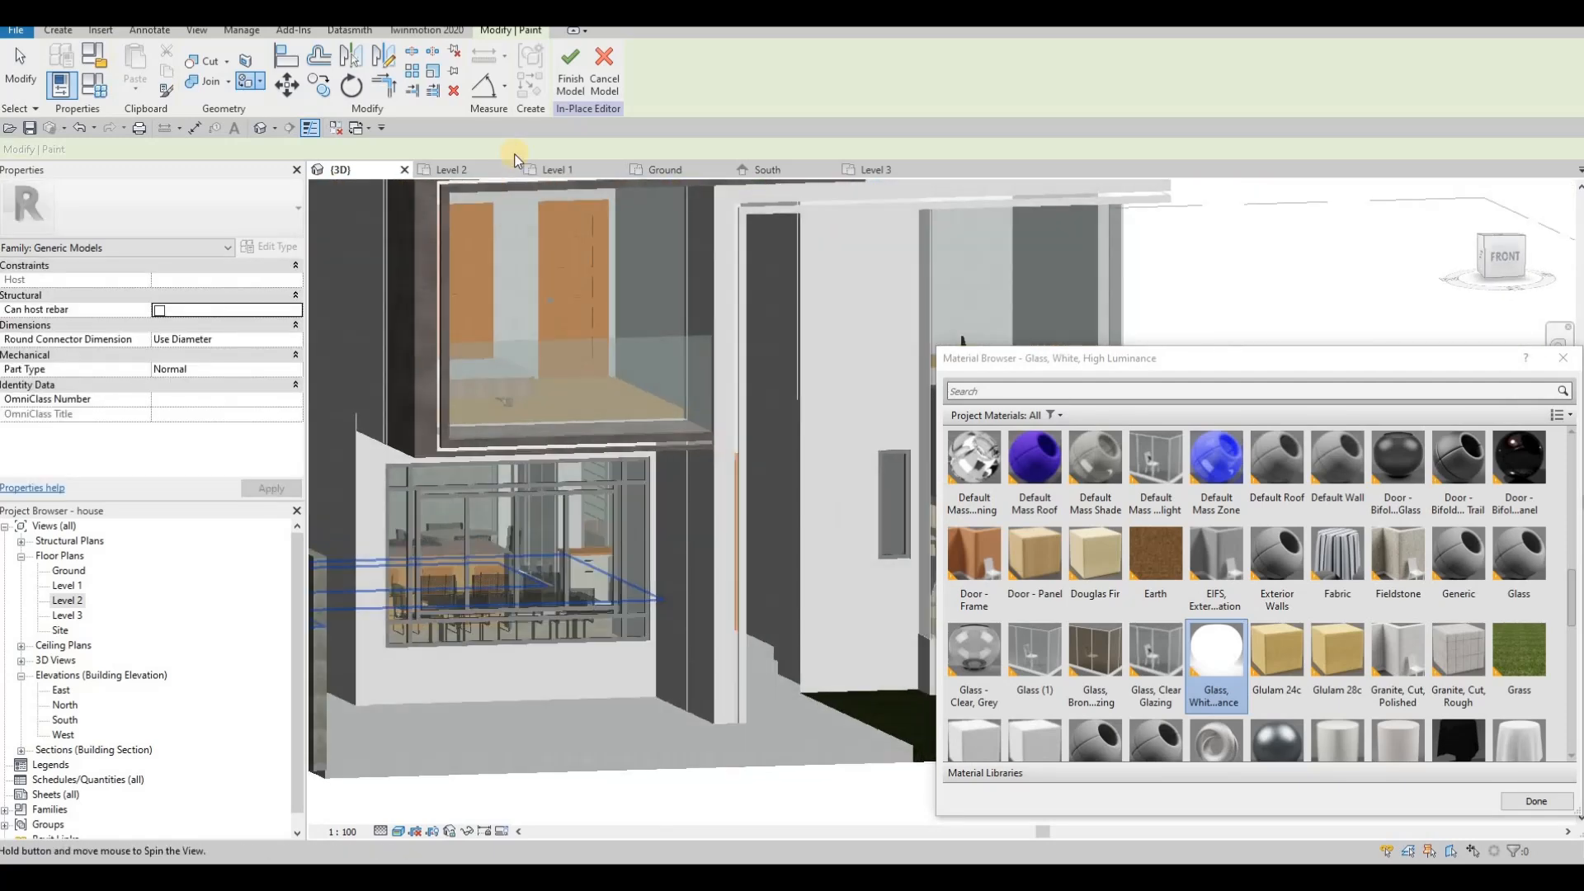
left_click(566, 81)
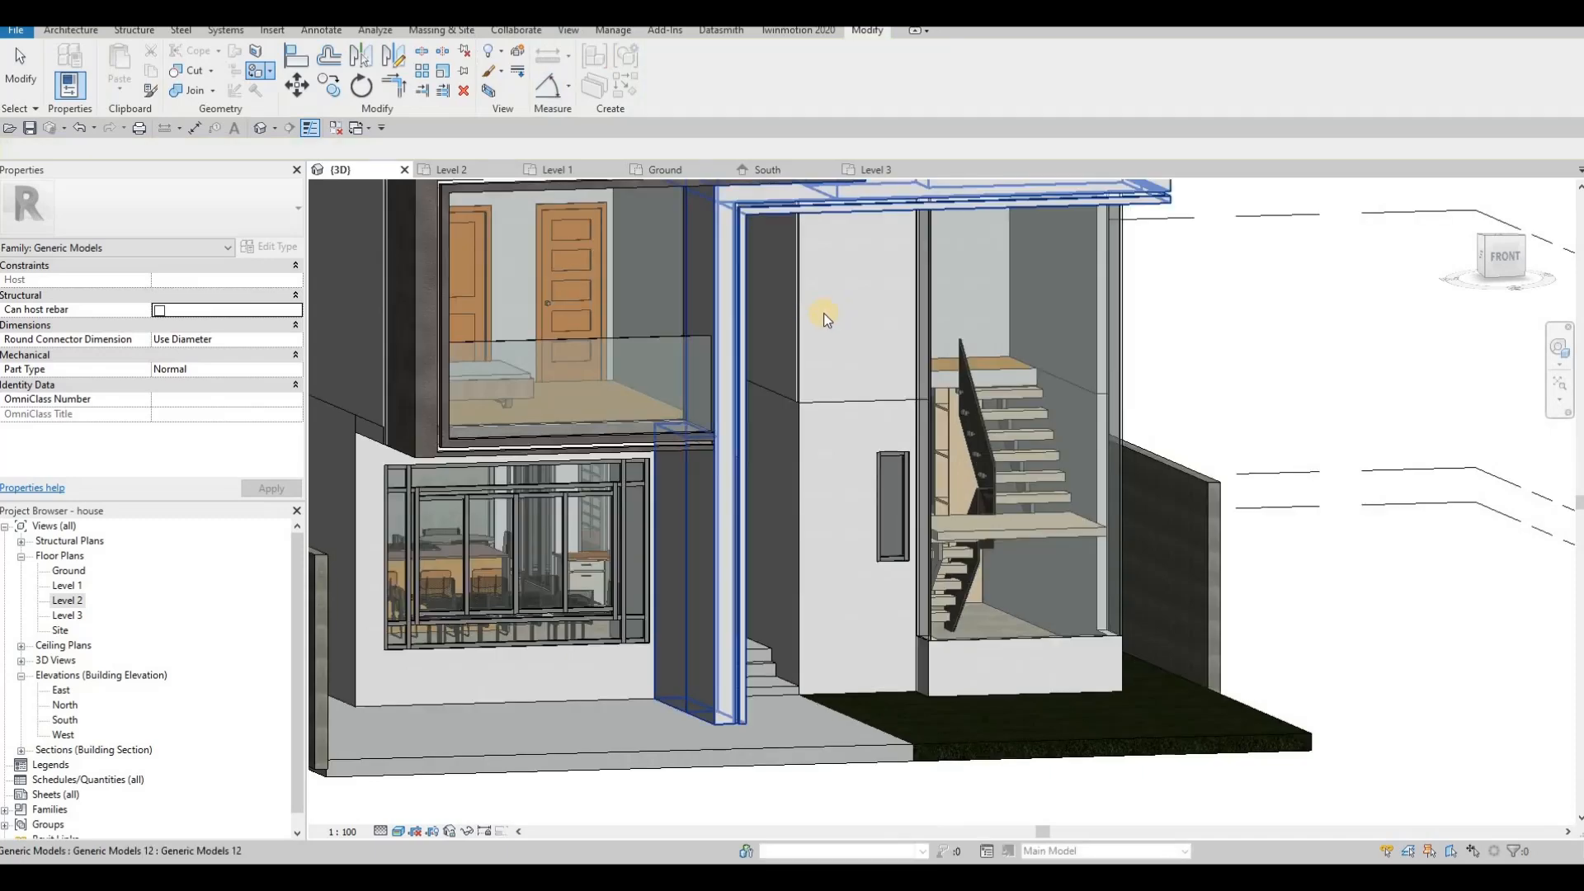
Open the Level 1 floor plan at the narrow curtain wall window in the bathroom's front wall.
middle_click_drag(761, 360, 746, 359, "shift")
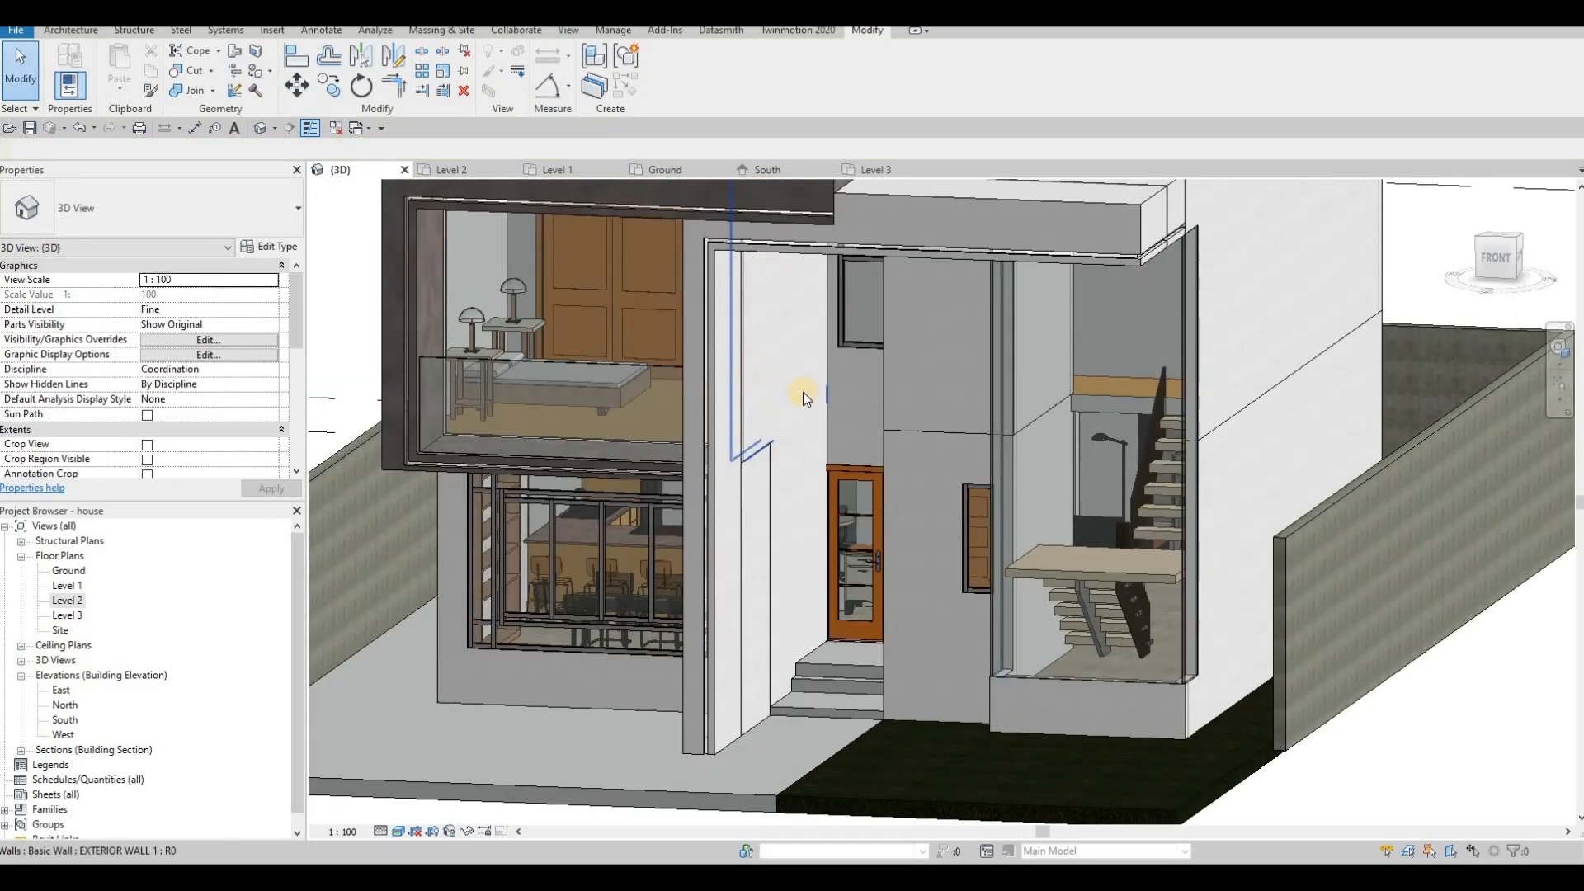
middle_click_drag(874, 359, 896, 392, "shift")
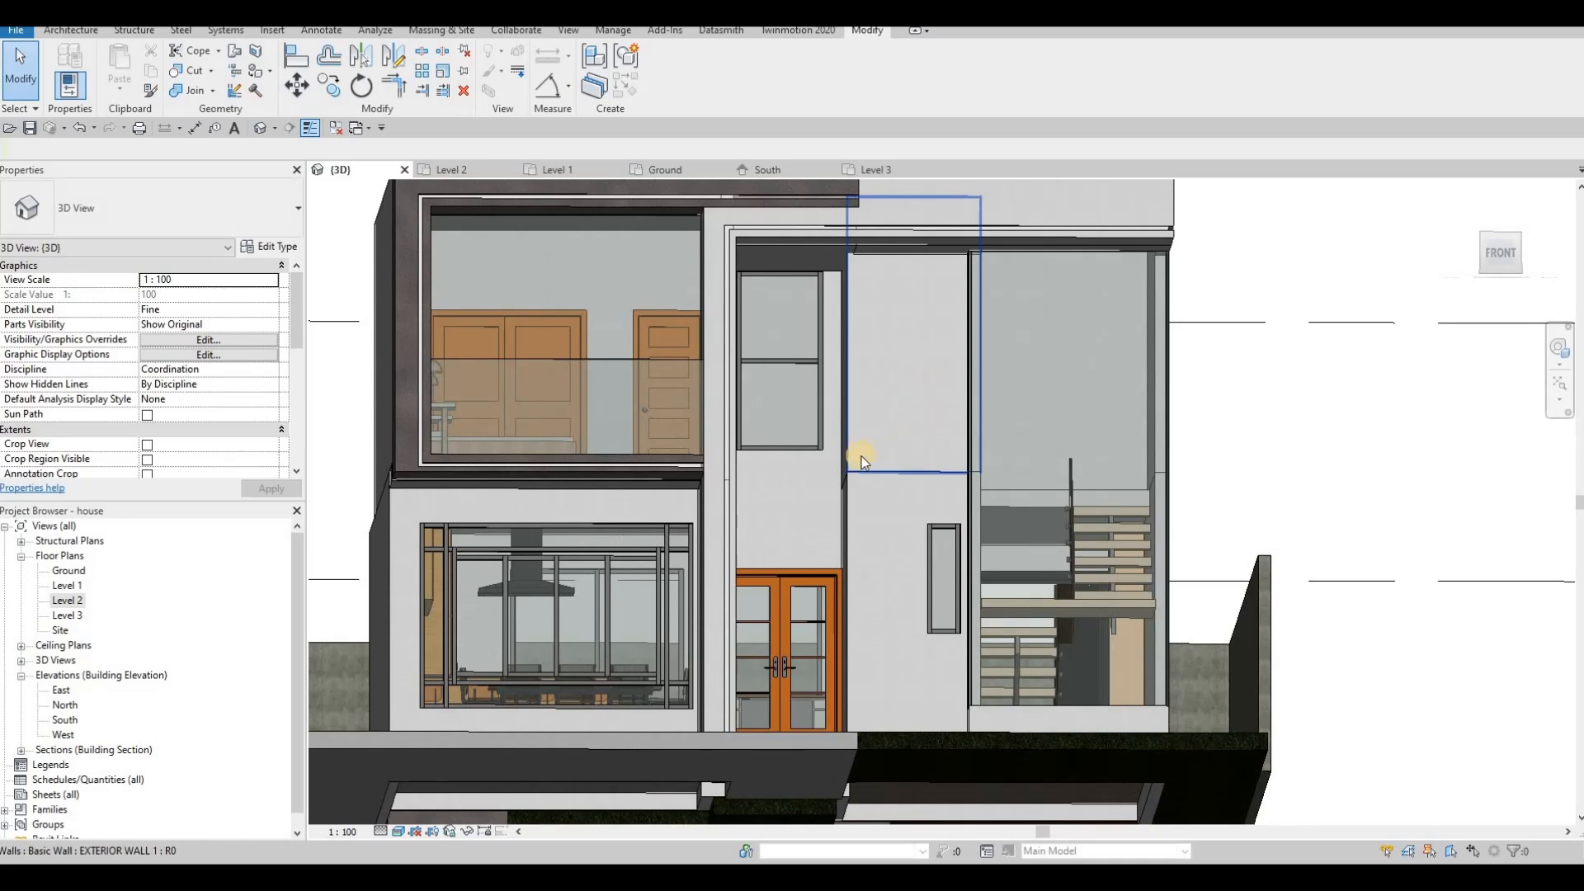
left_click(942, 553)
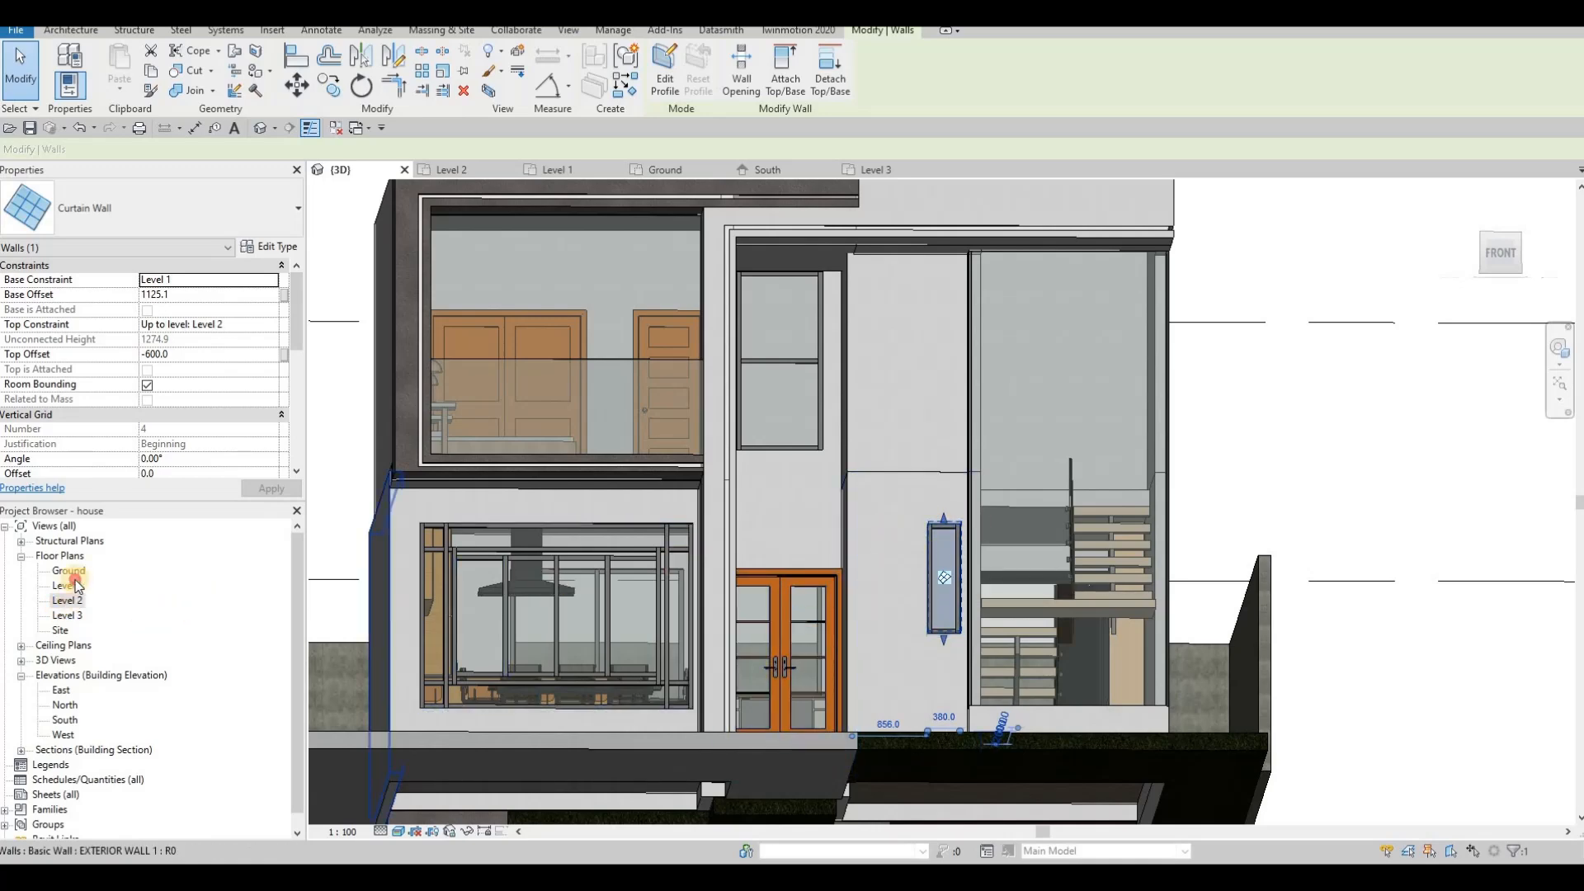
double_click(67, 585)
scroll(916, 652, "up", 5)
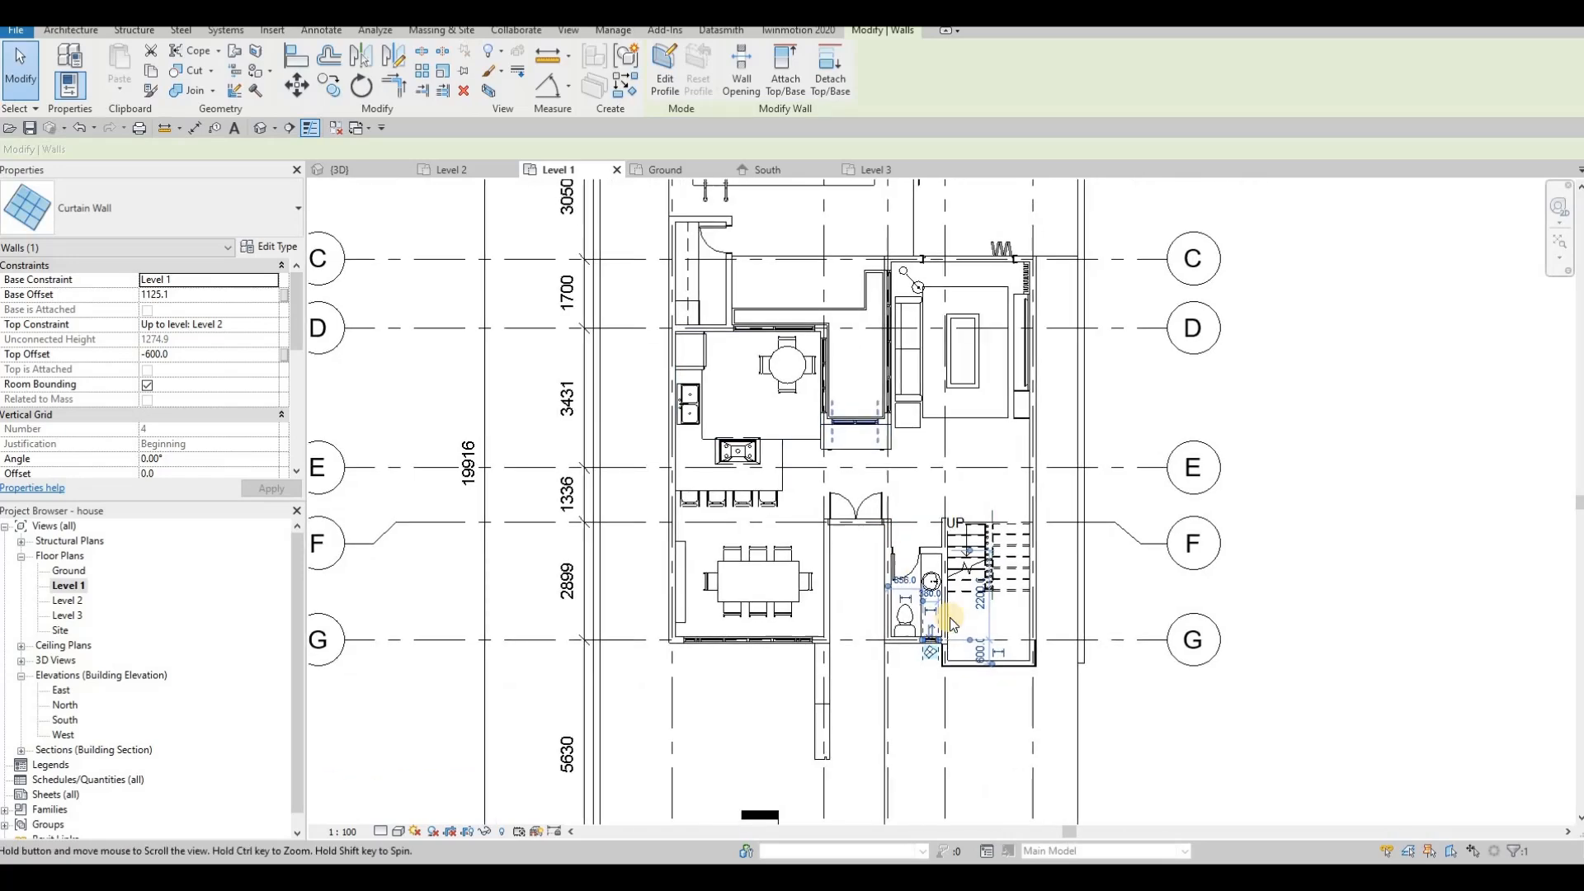
scroll(906, 689, "up", 8)
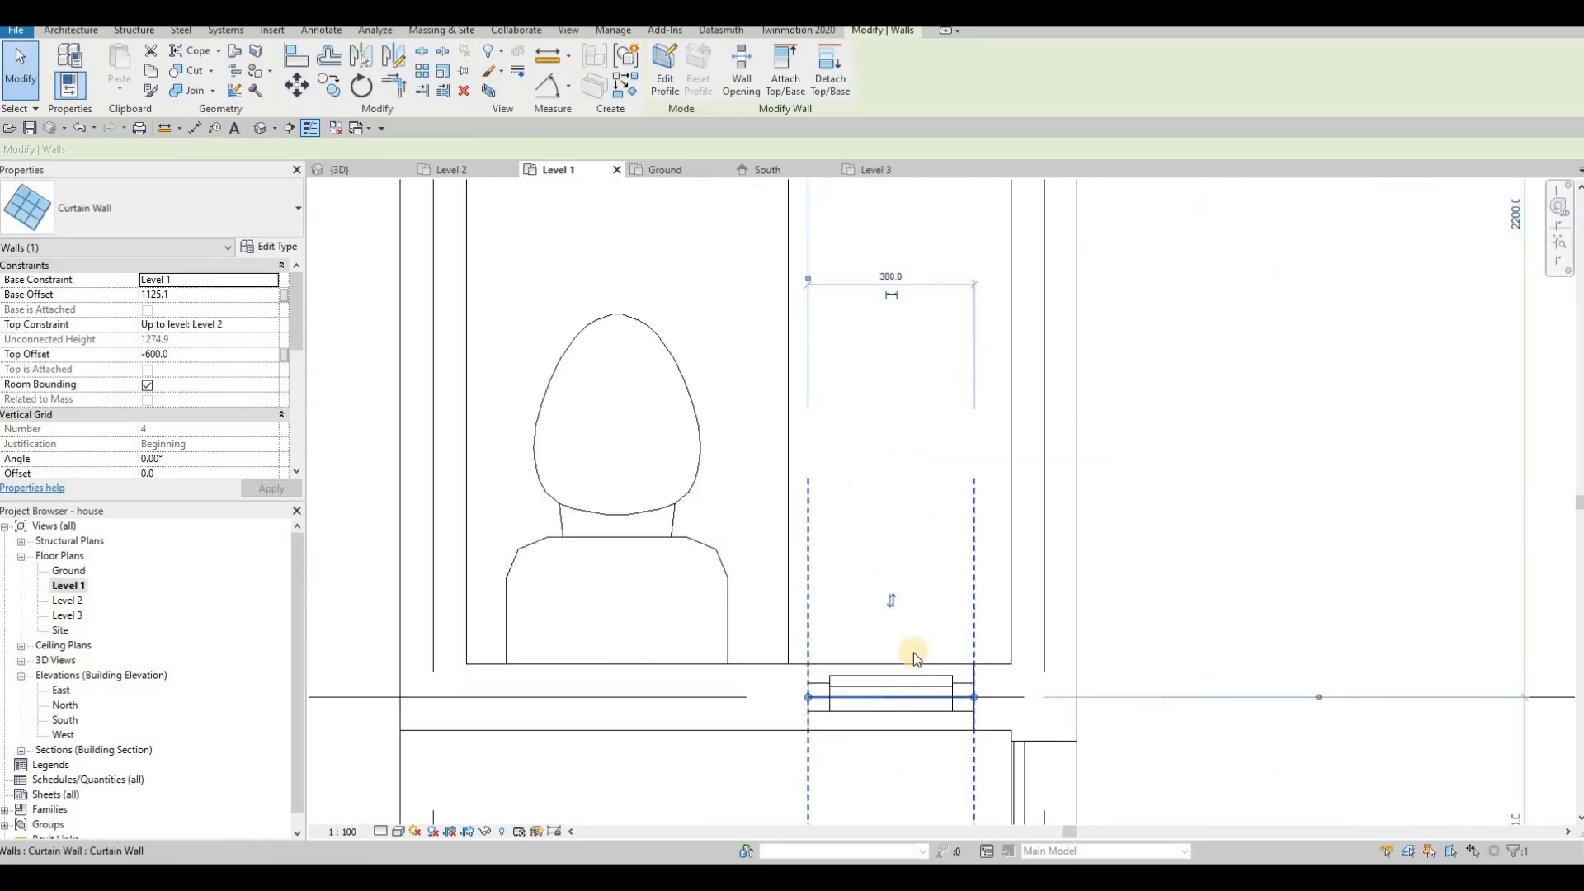
scroll(842, 615, "down", 2)
key("Escape")
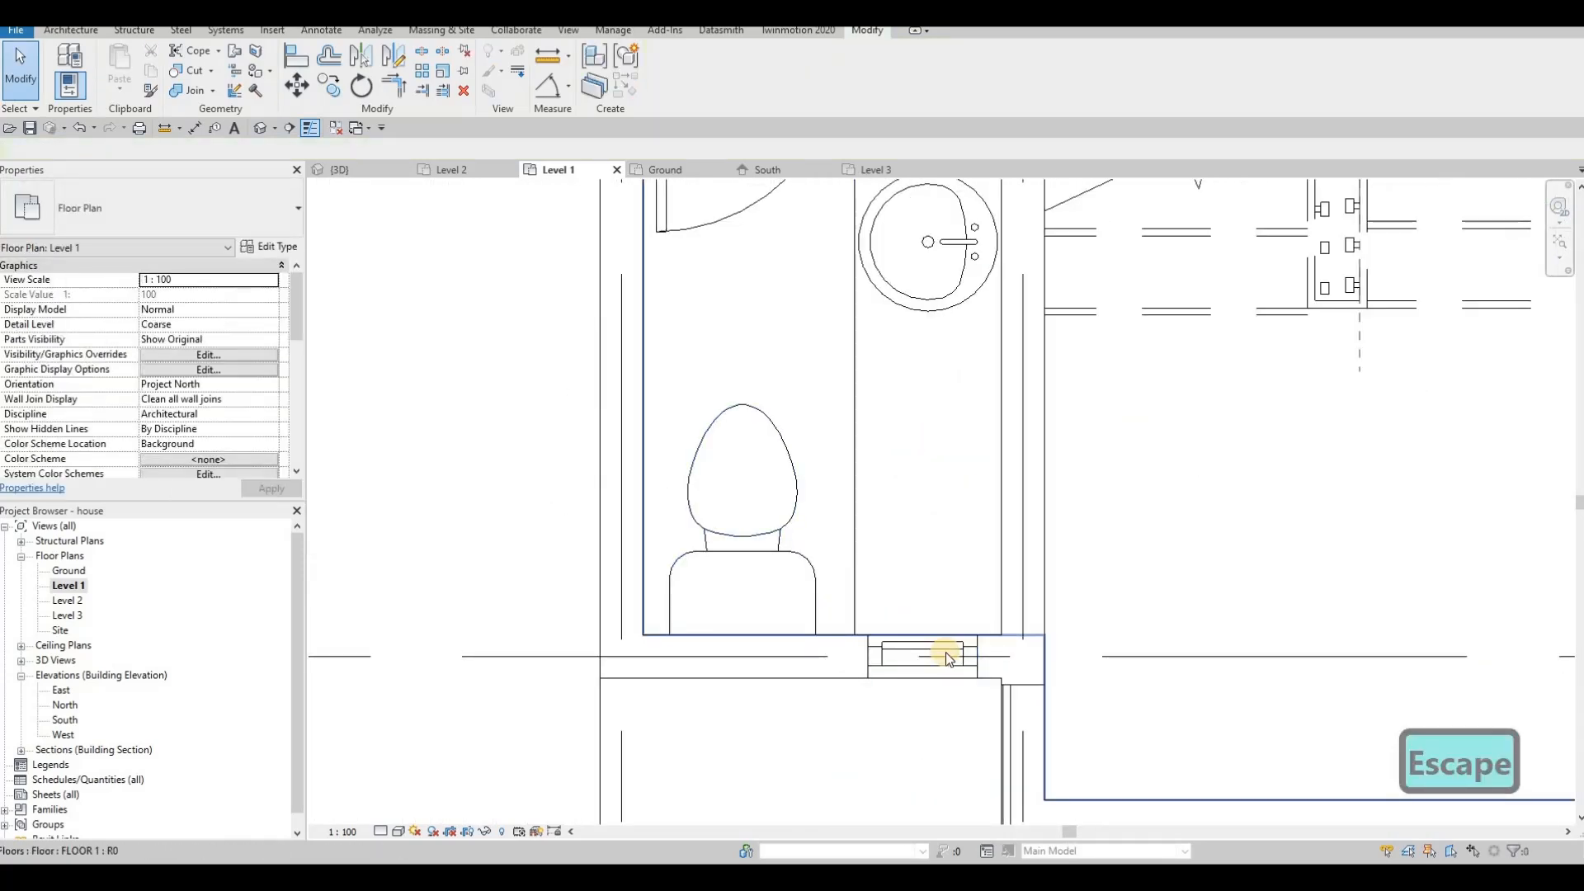
left_click(946, 651)
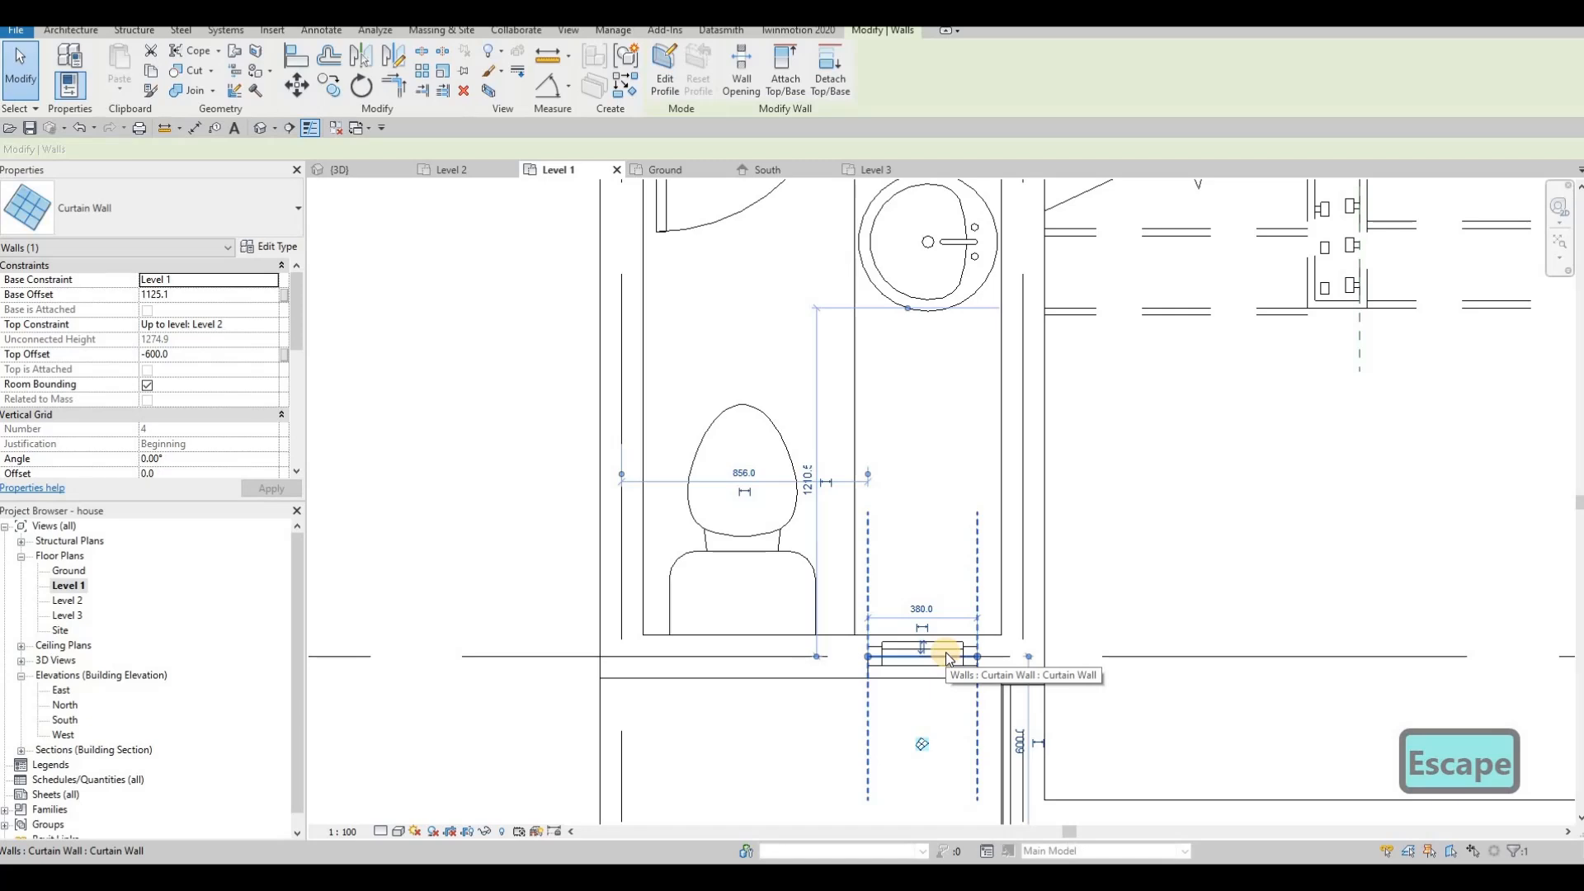
key("Escape")
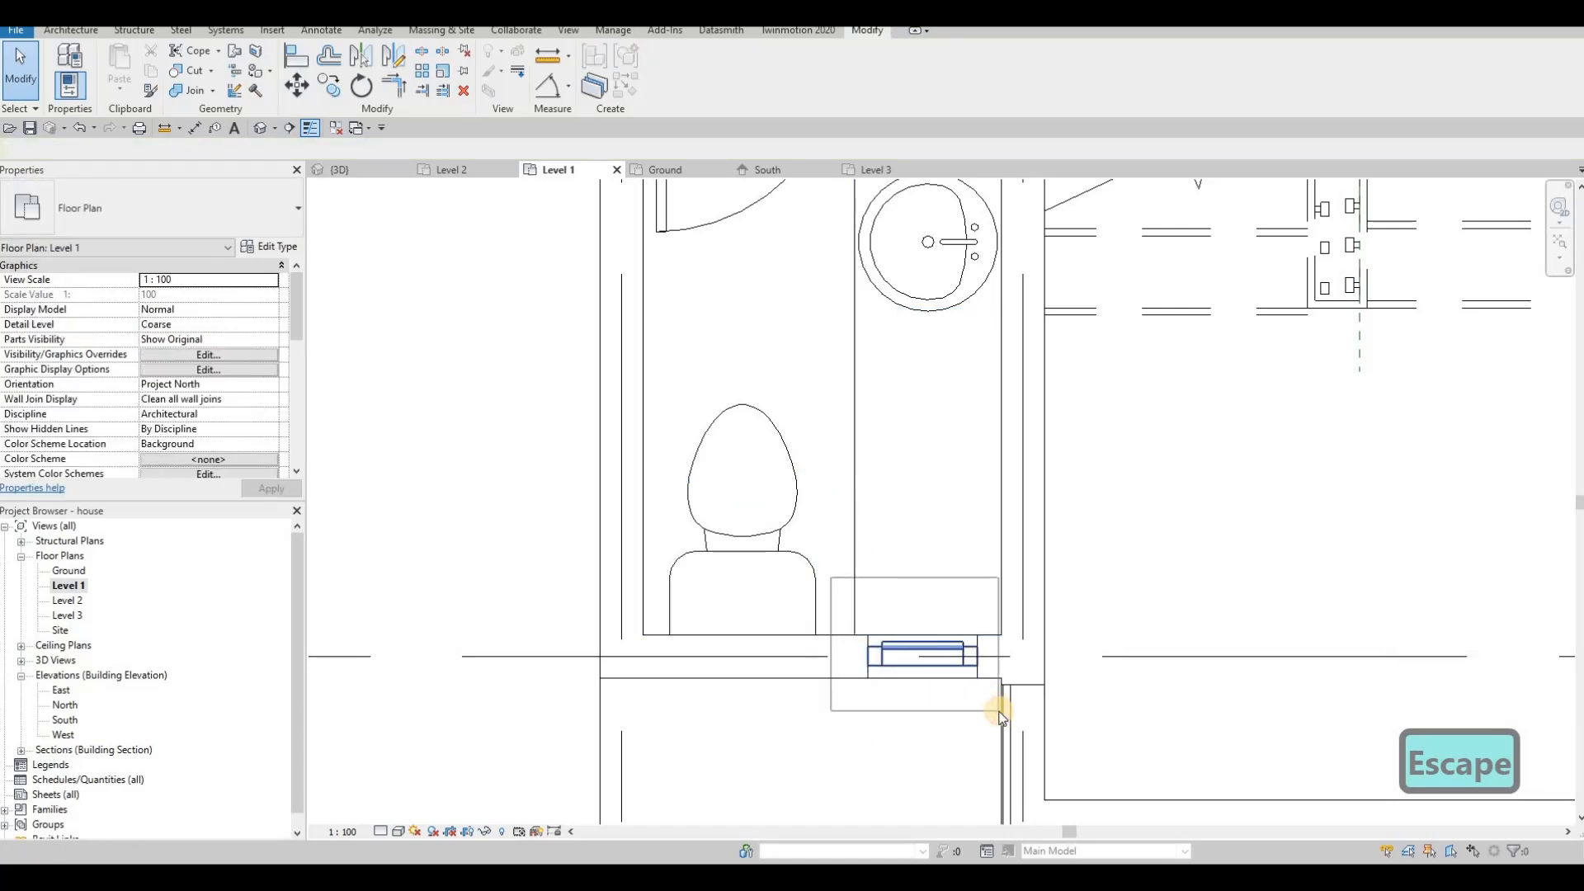
left_click_drag(829, 577, 1001, 713)
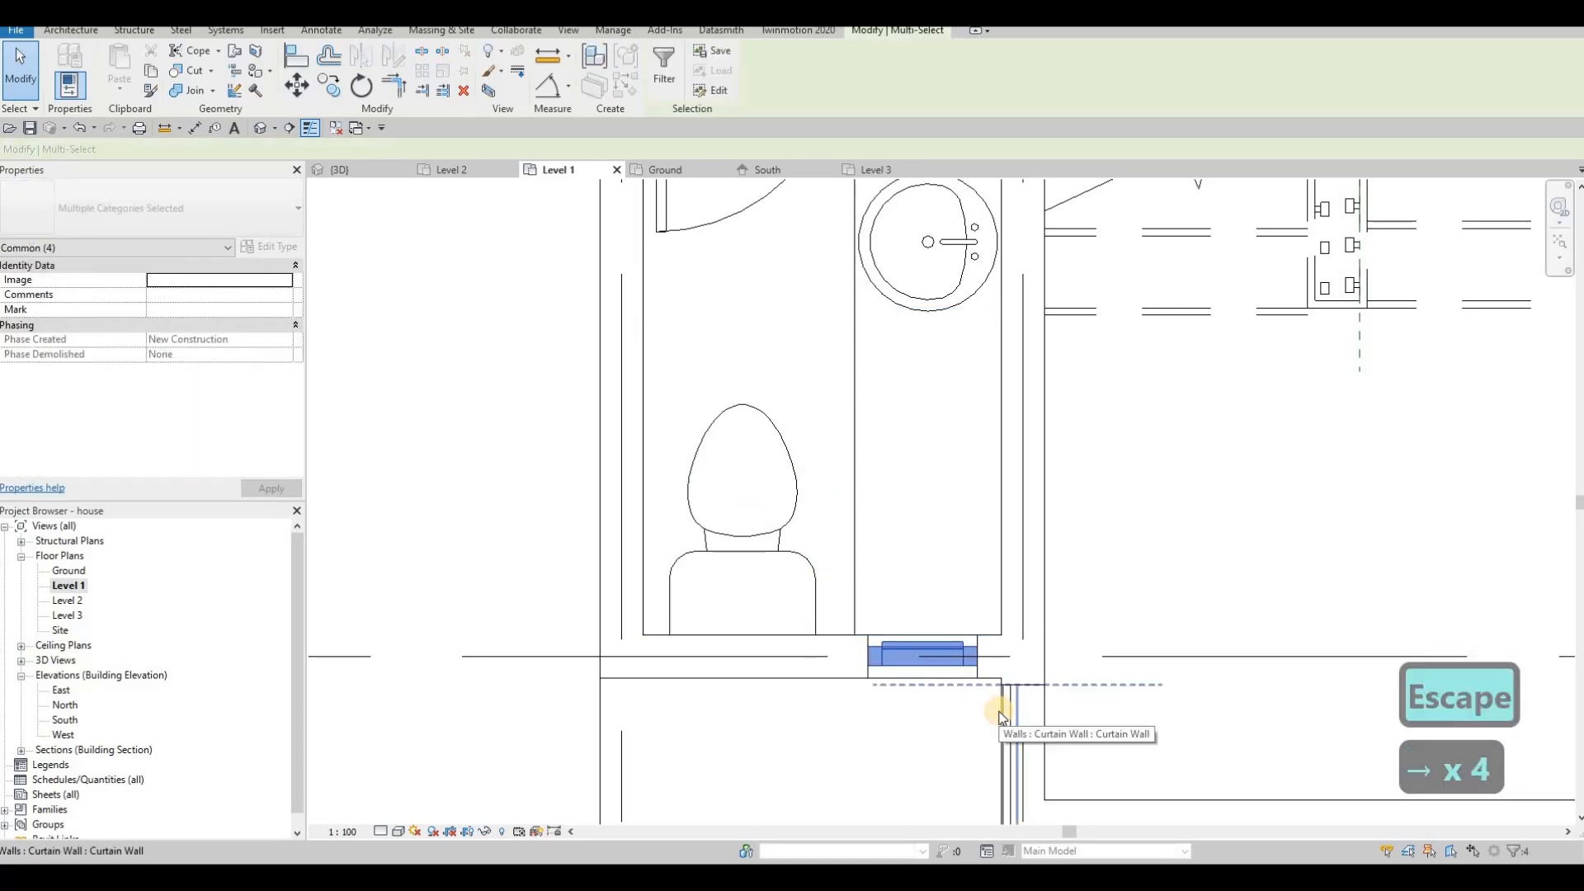
key("Escape")
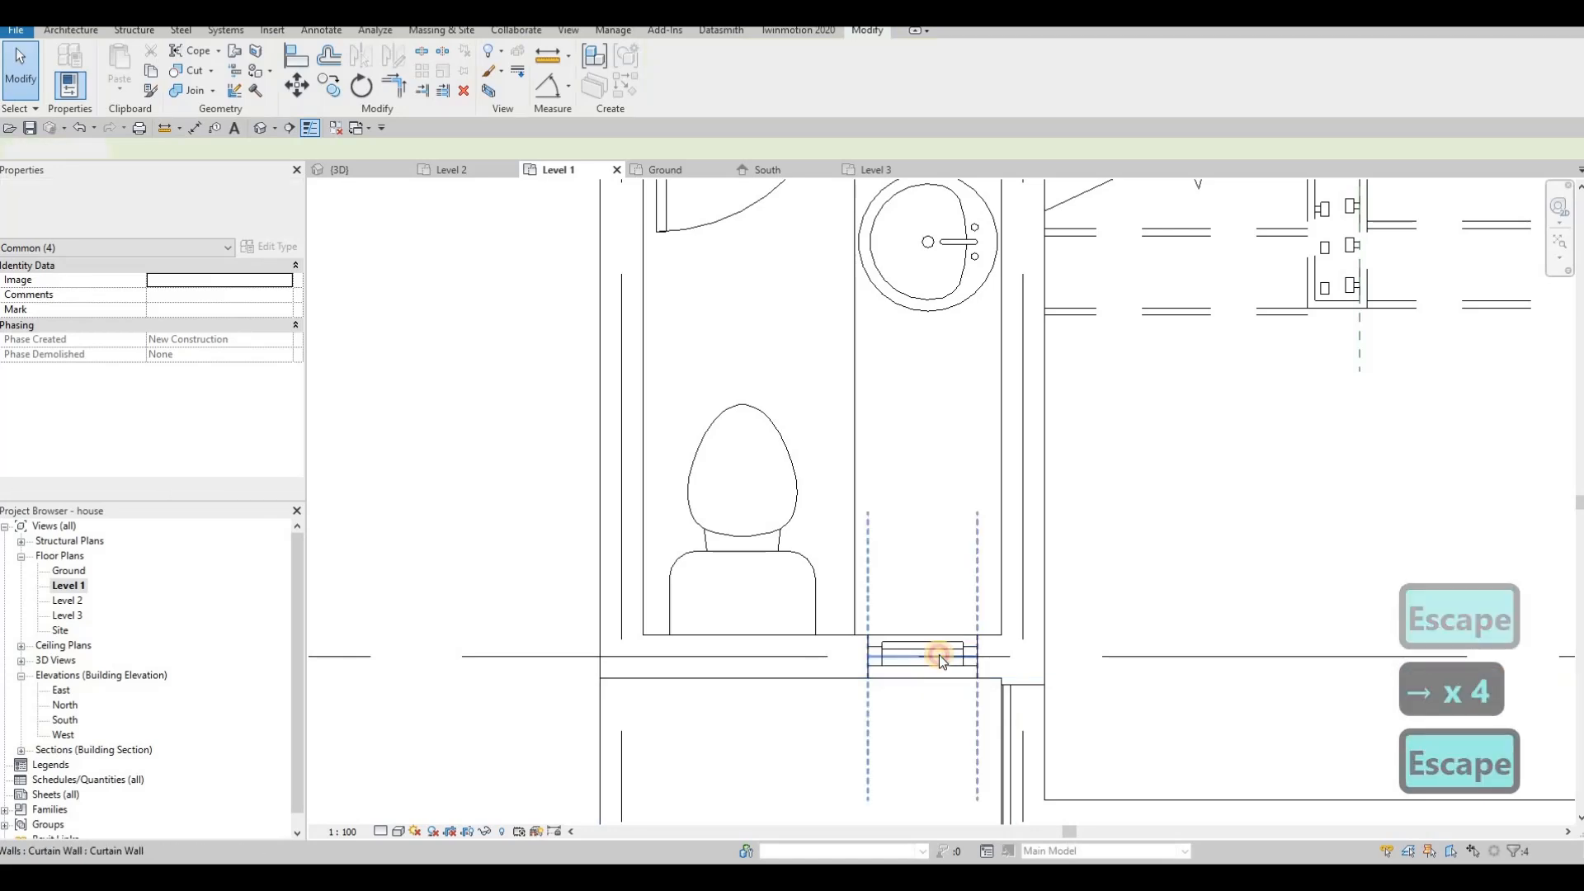
Try to copy the narrow curtain wall window sideways along the bathroom's front wall and undo the copy.
left_click(939, 656)
key("c")
key("o")
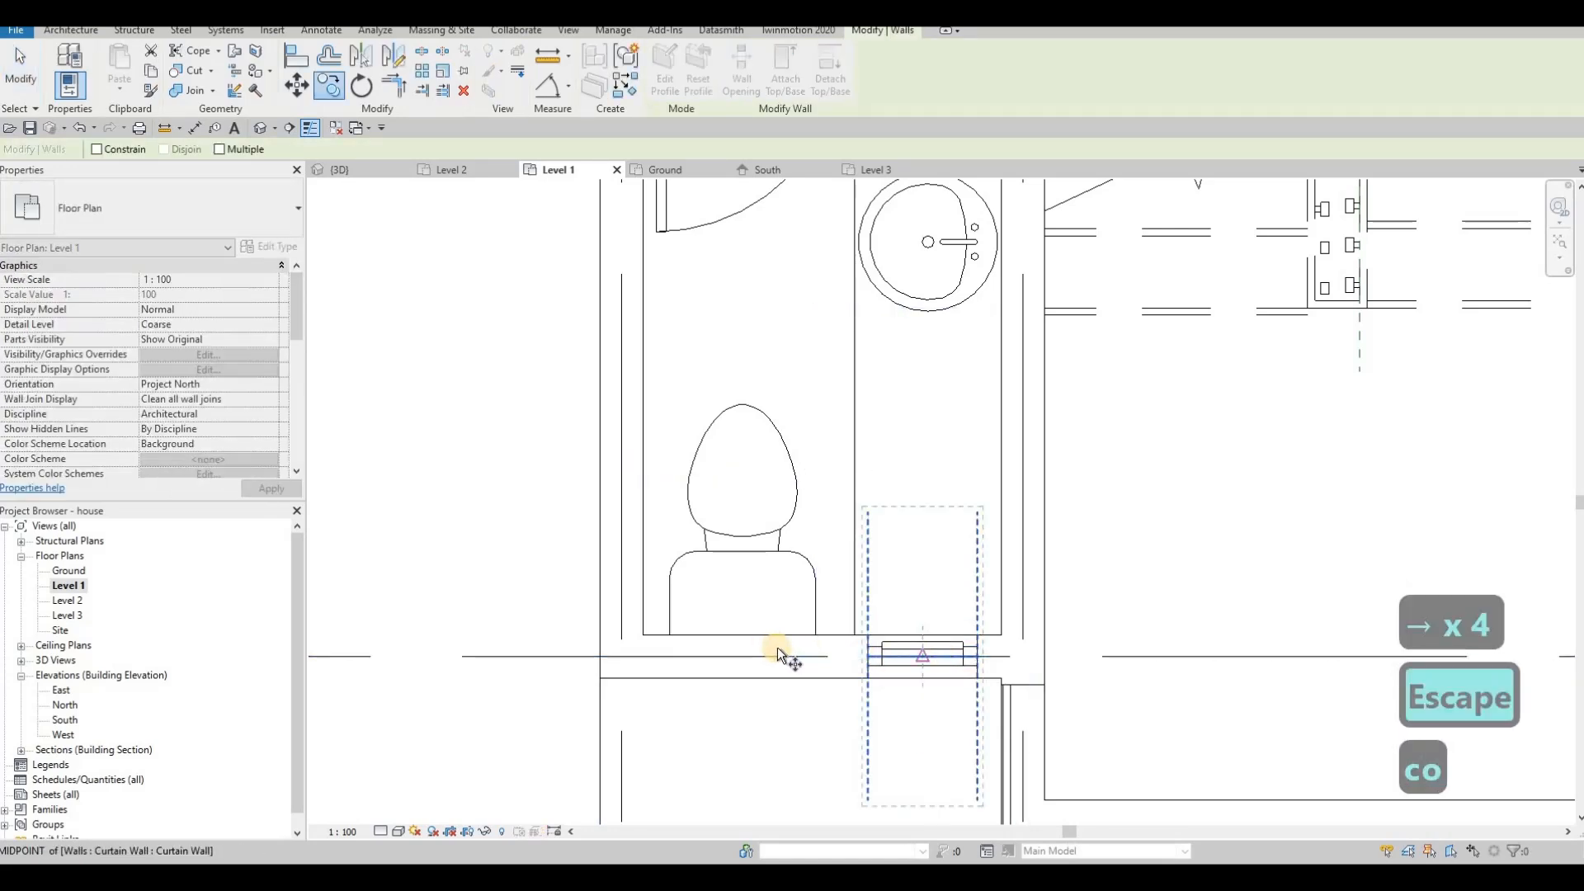
left_click(843, 656)
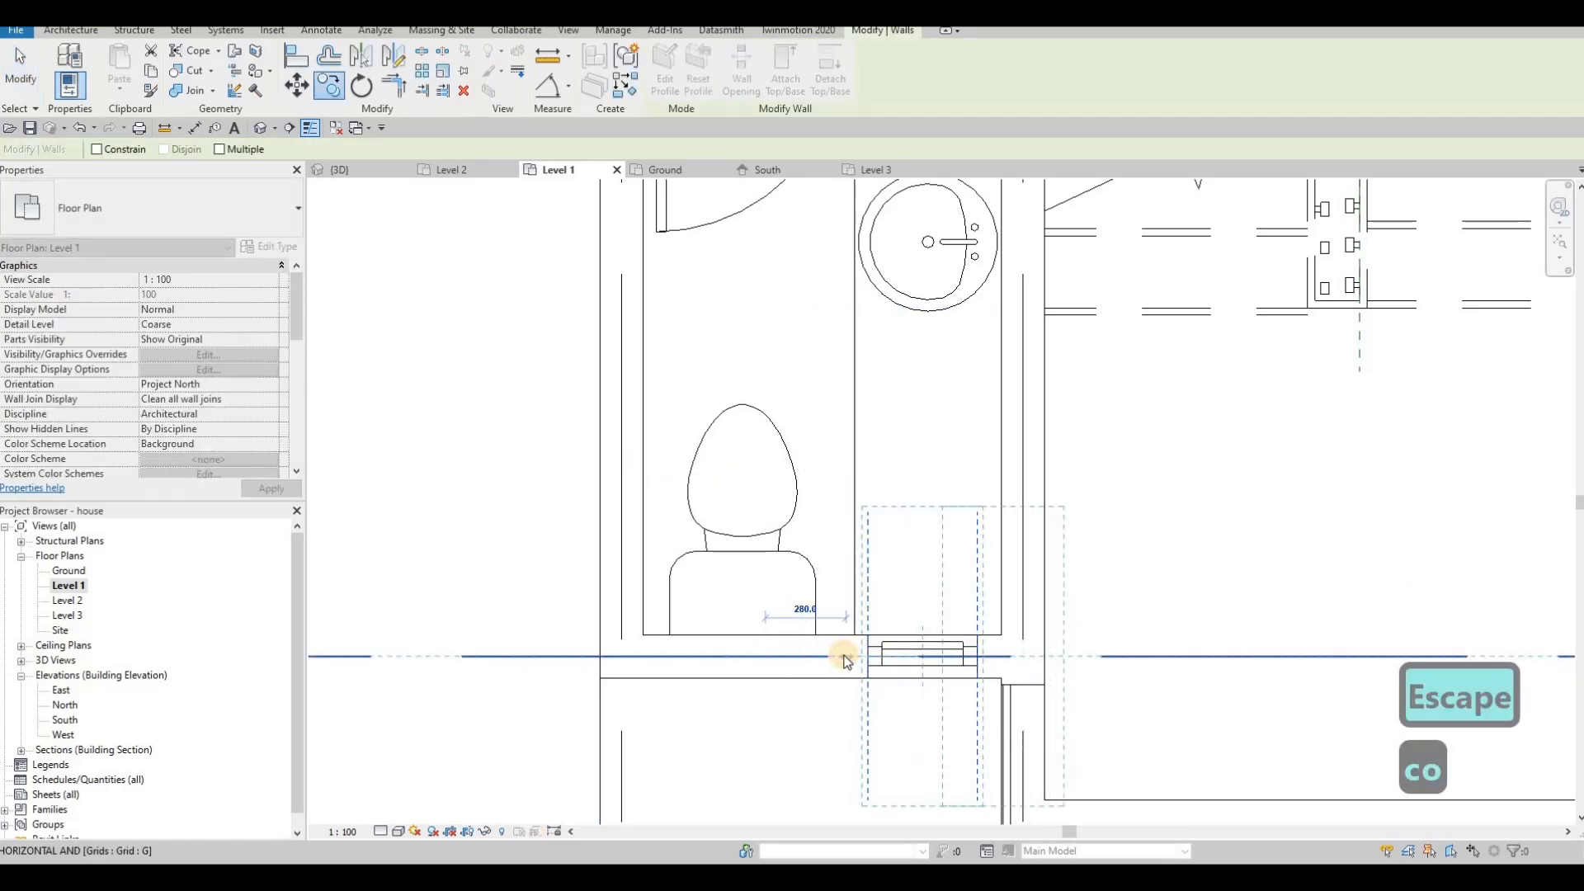
left_click(845, 658)
key("Escape")
key("Escape")
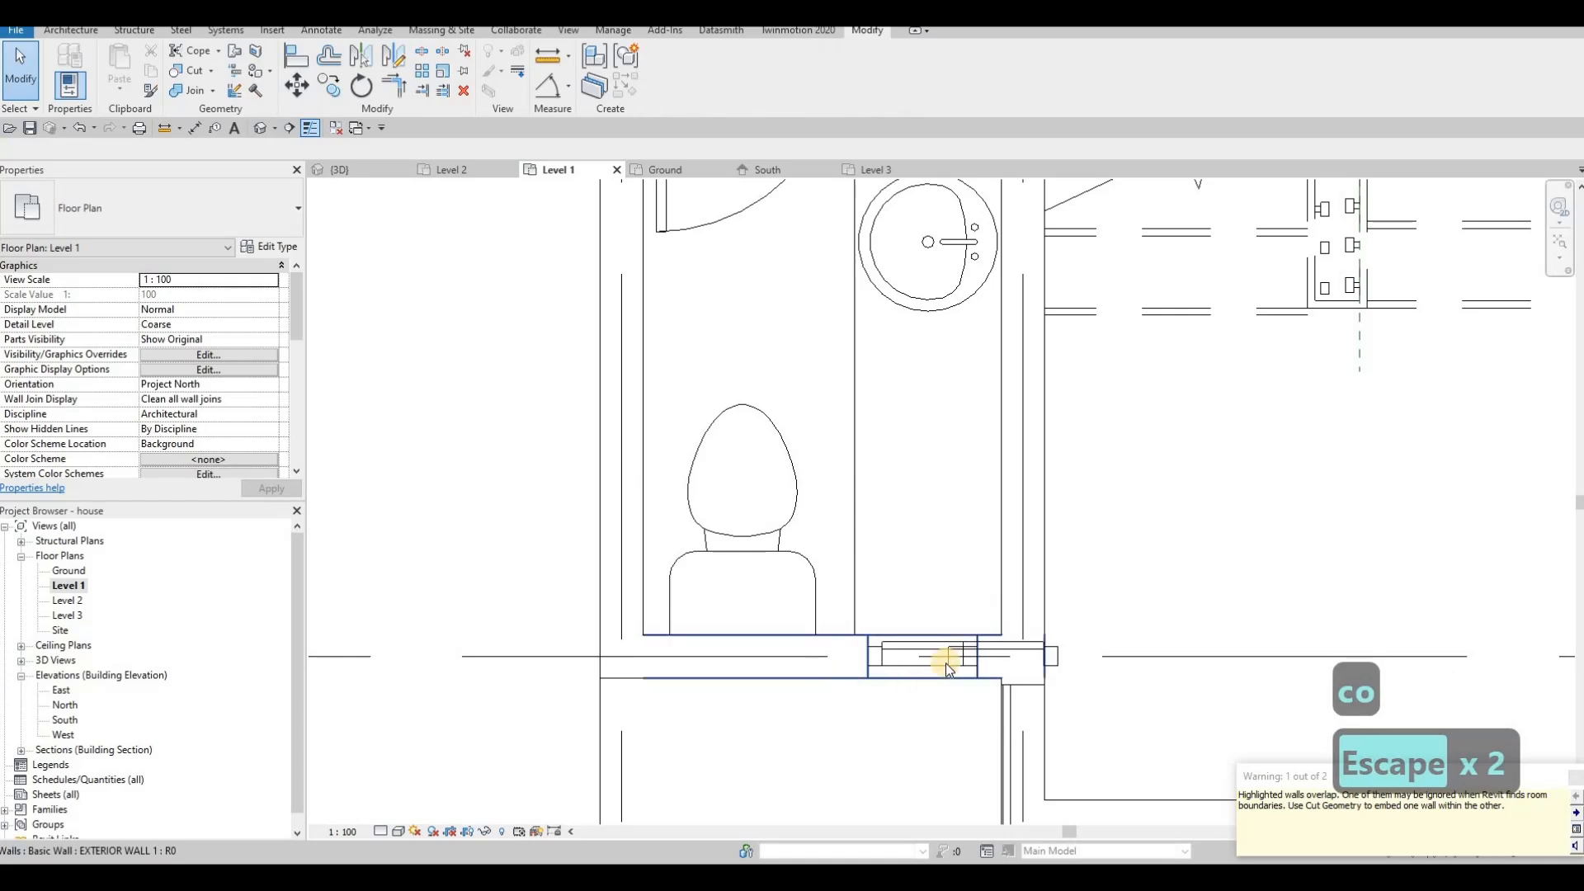
left_click(939, 648)
key("ctrl+z")
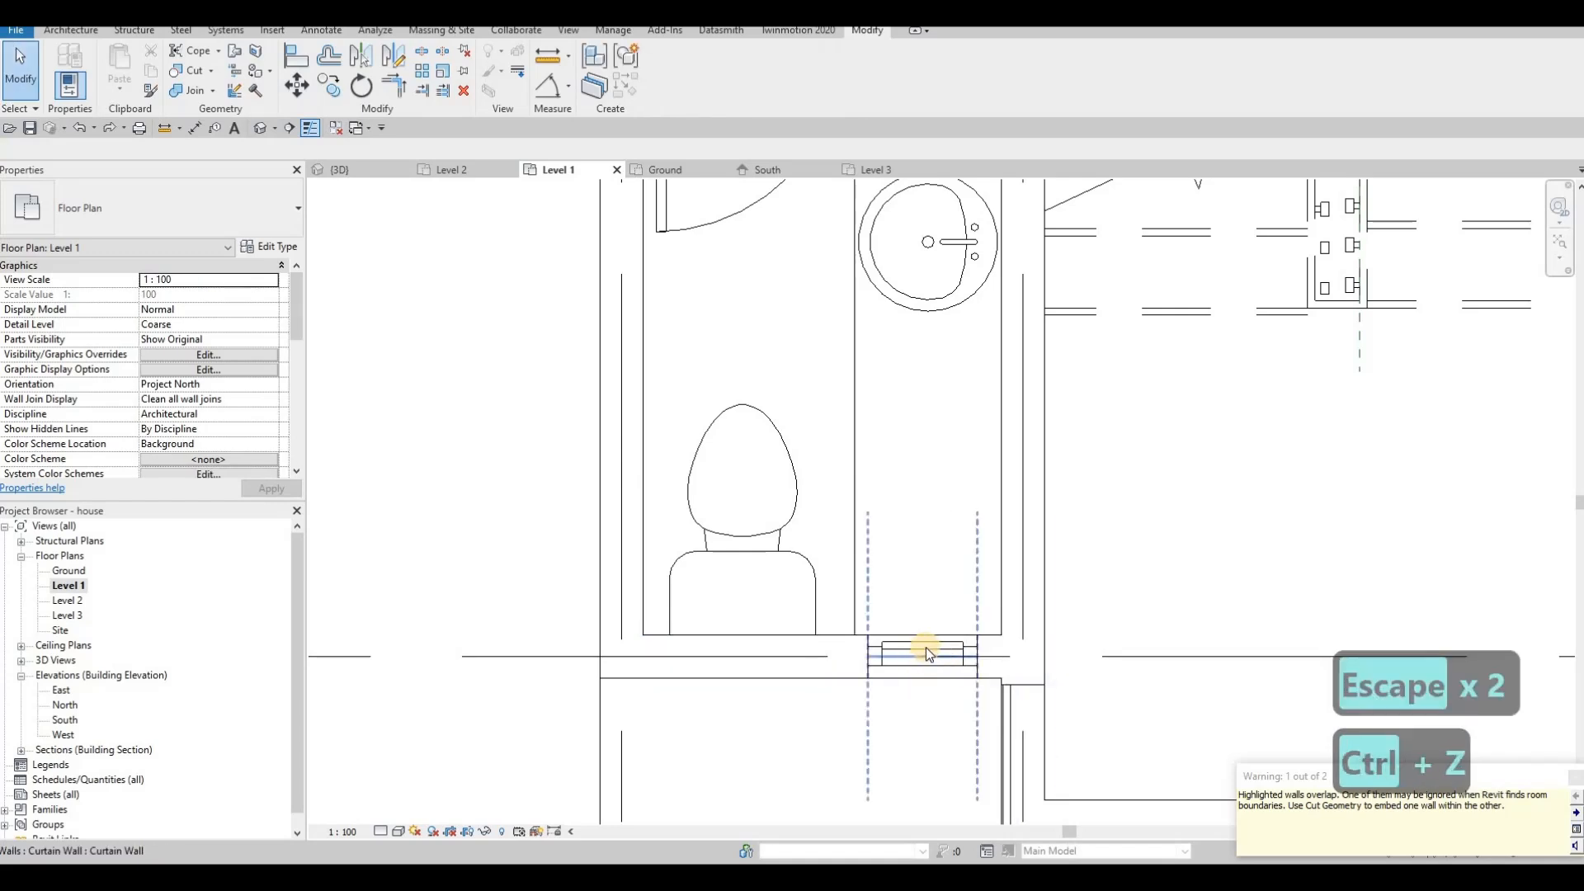
Try to copy only the window's glazed panel sideways along the front wall.
key("Tab")
left_click(928, 646)
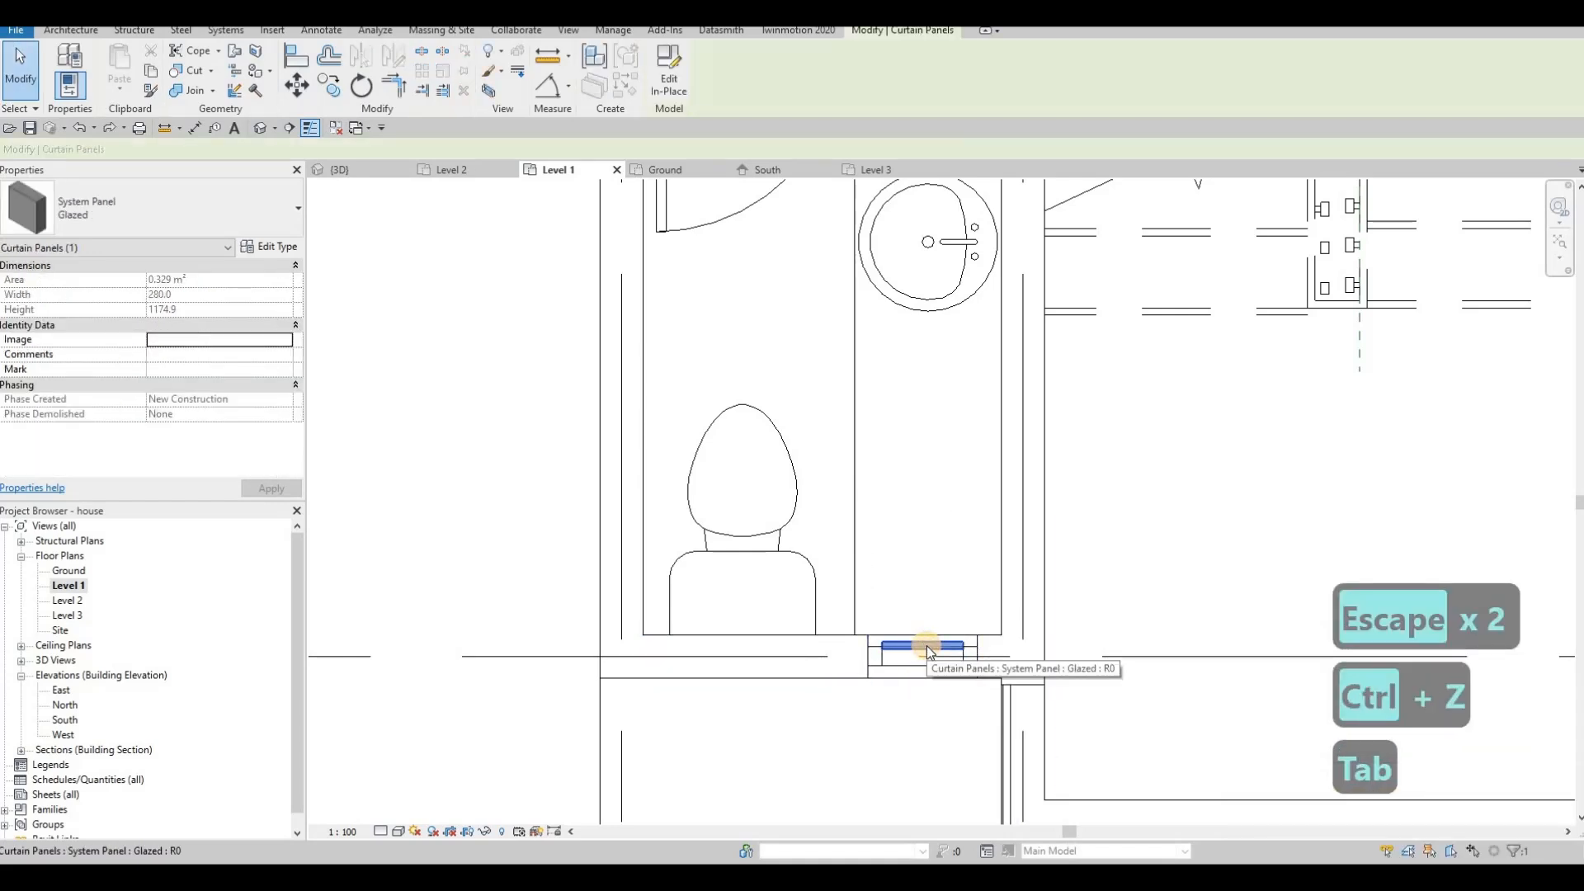
key("c")
key("o")
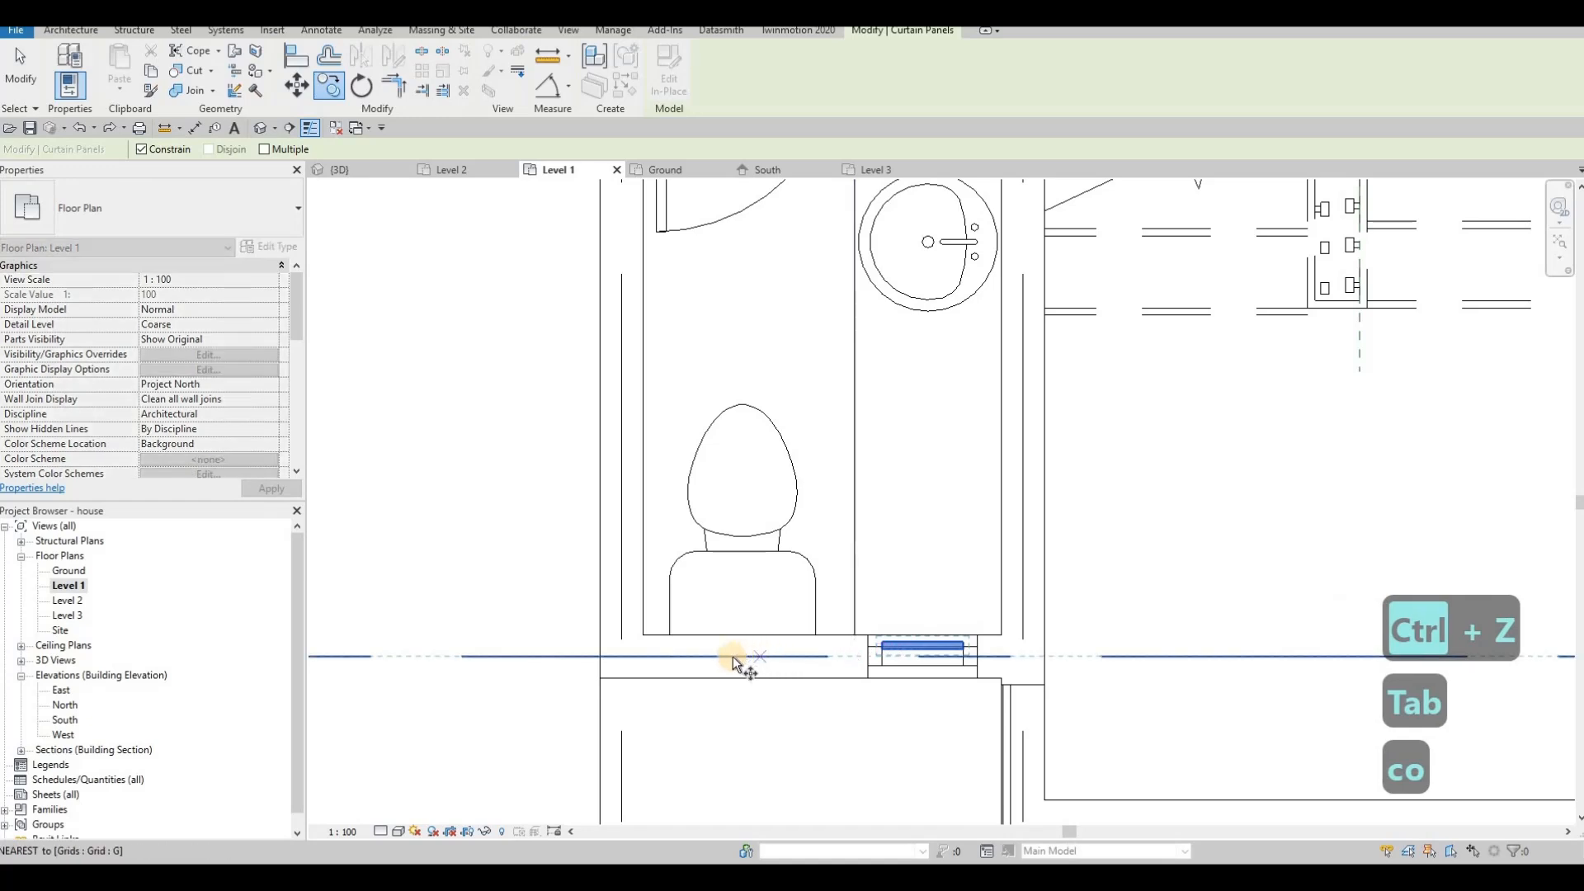
left_click(729, 656)
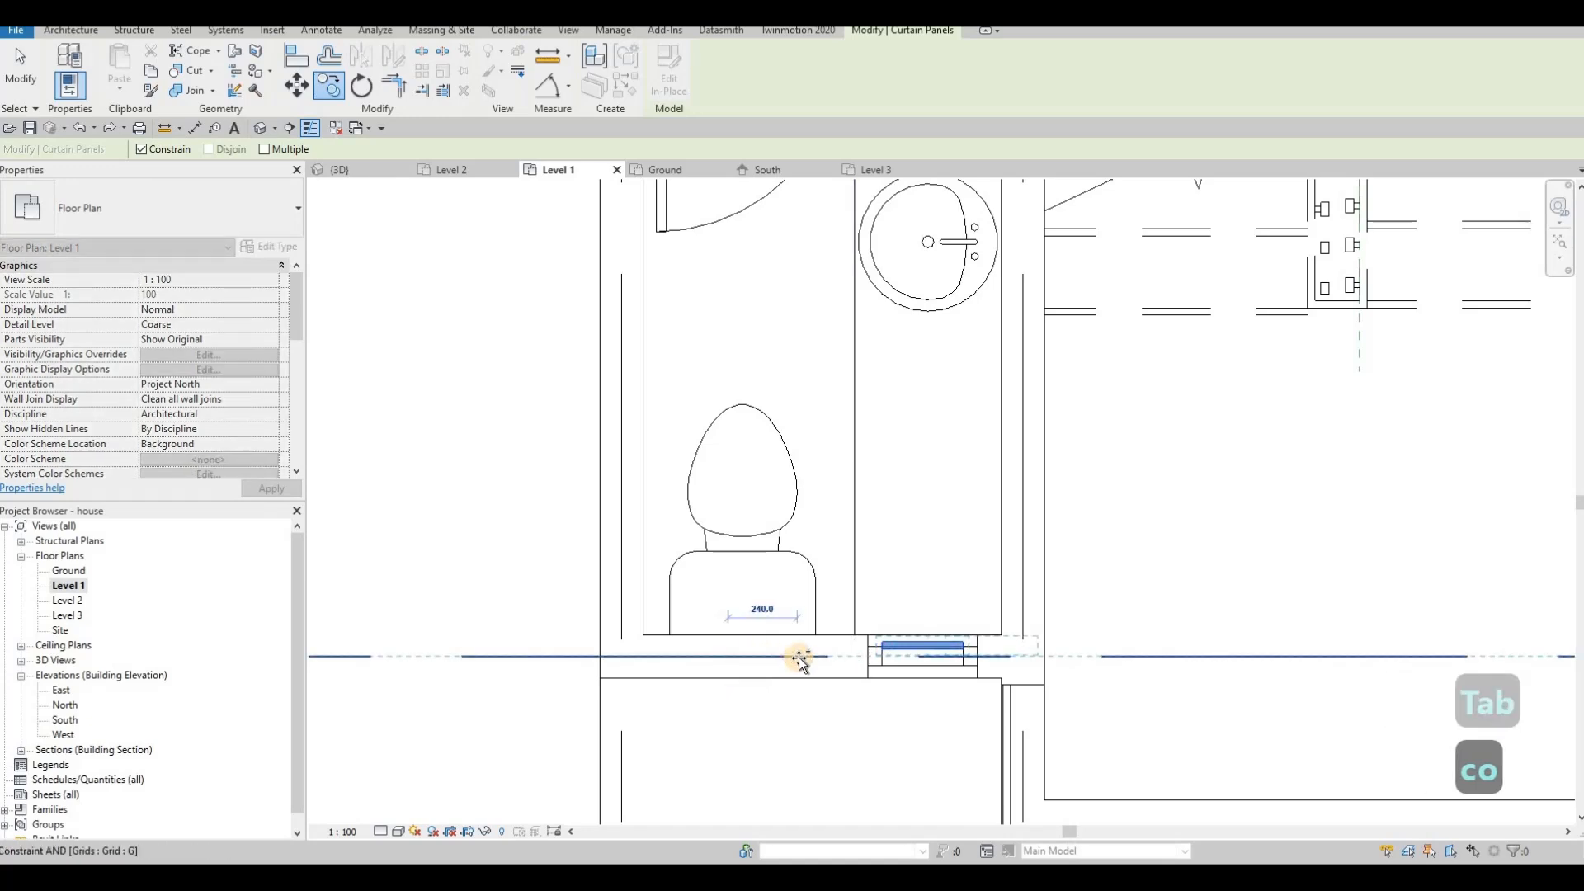
left_click(798, 658)
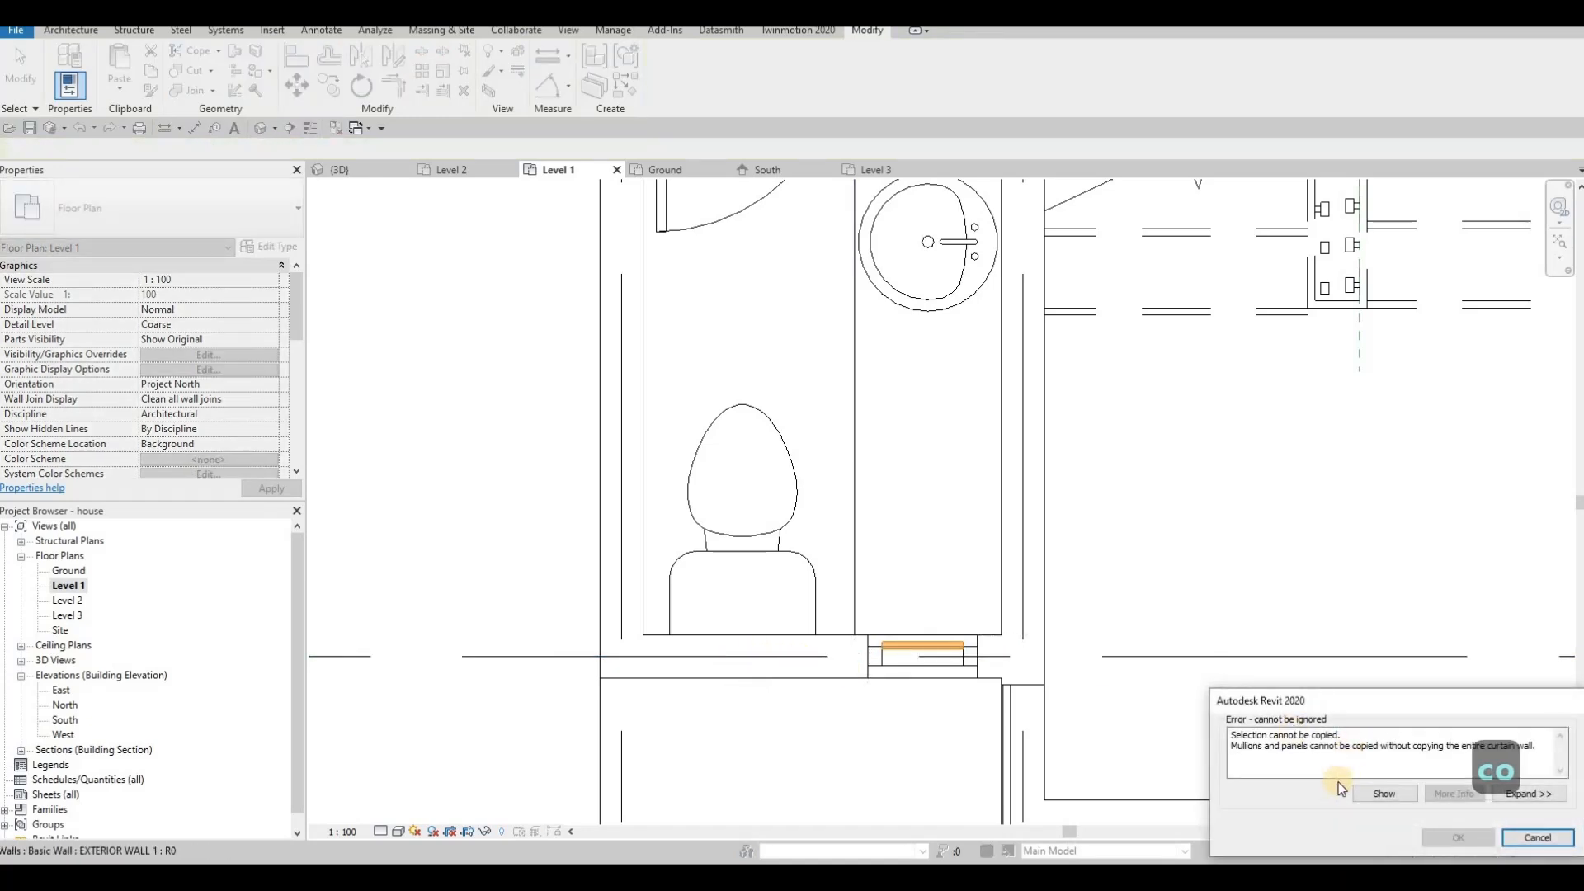
key("Escape")
key("Escape")
key("Escape")
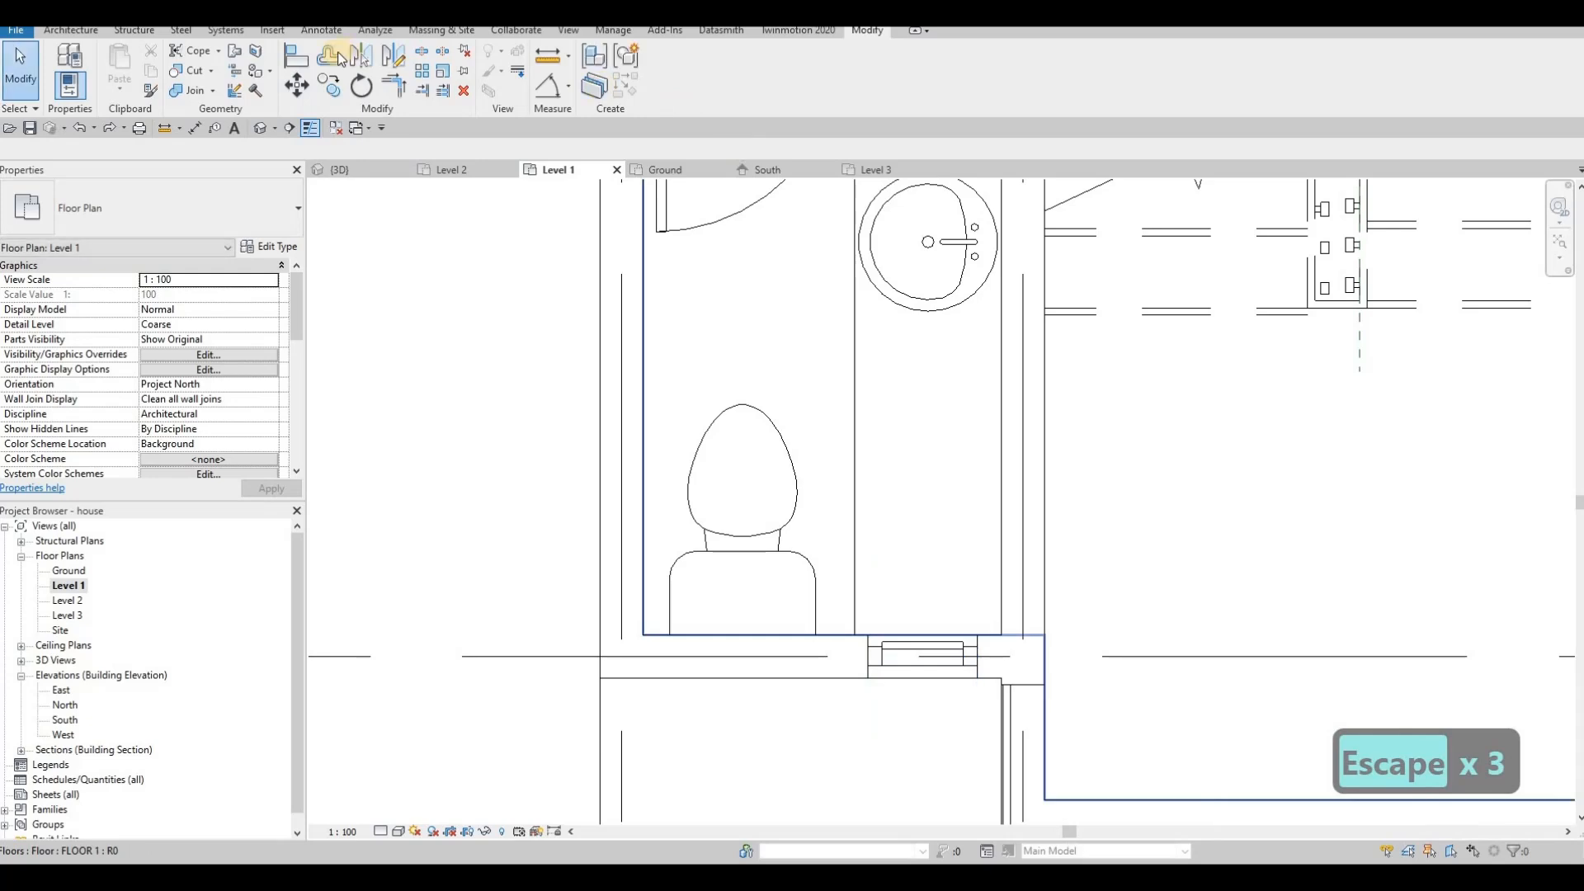
key("Escape")
key("Escape")
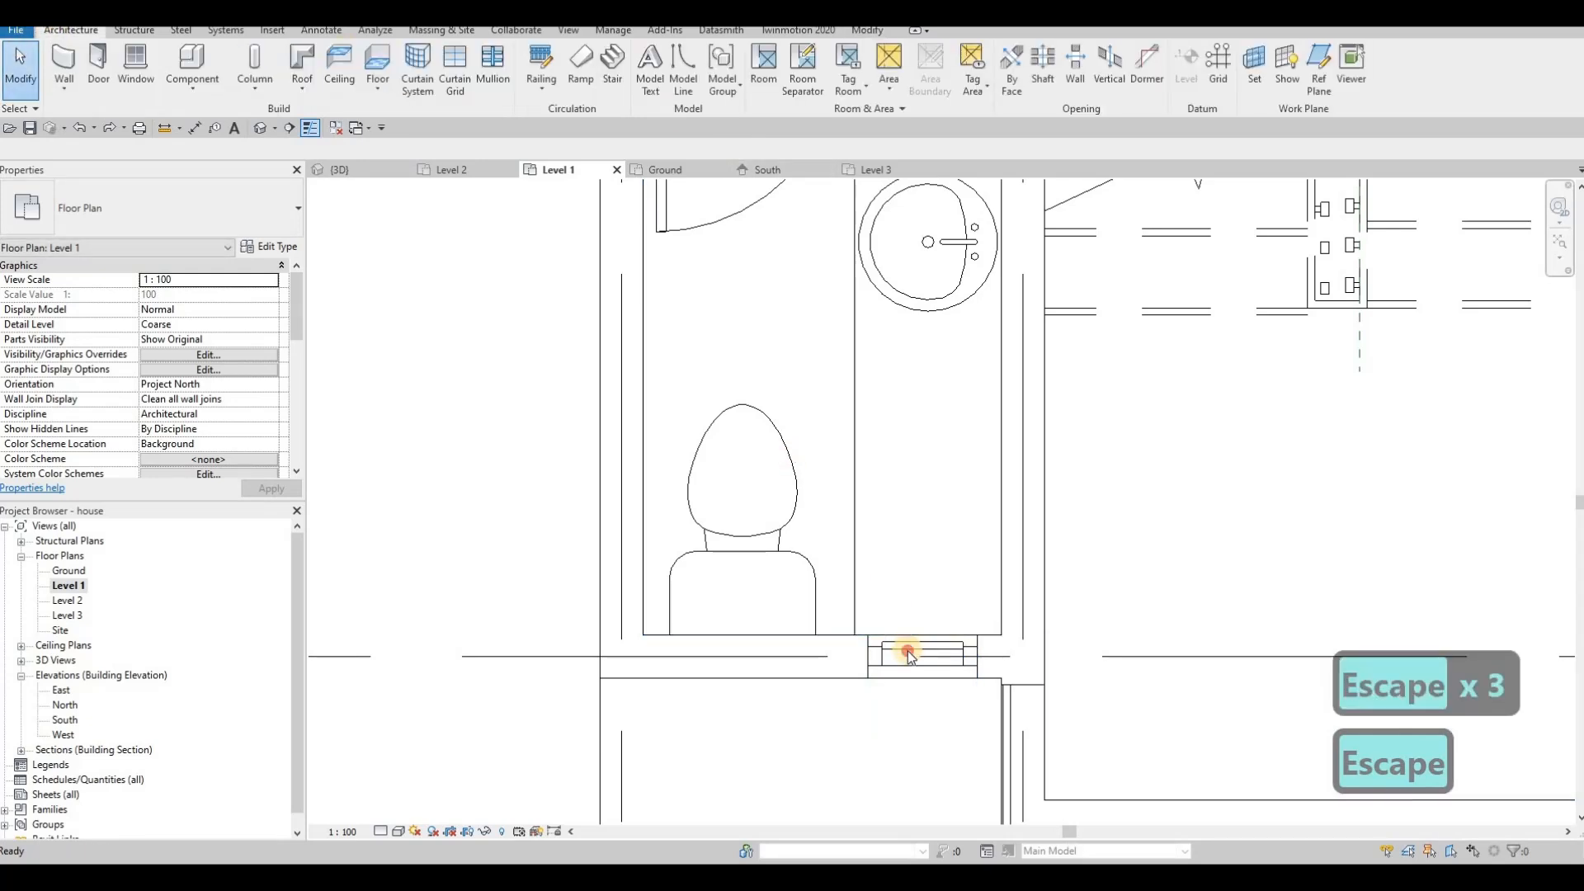
Create a similar curtain wall, drawn about 240 mm long, in the front wall behind the toilet.
left_click(723, 655)
key("c")
key("s")
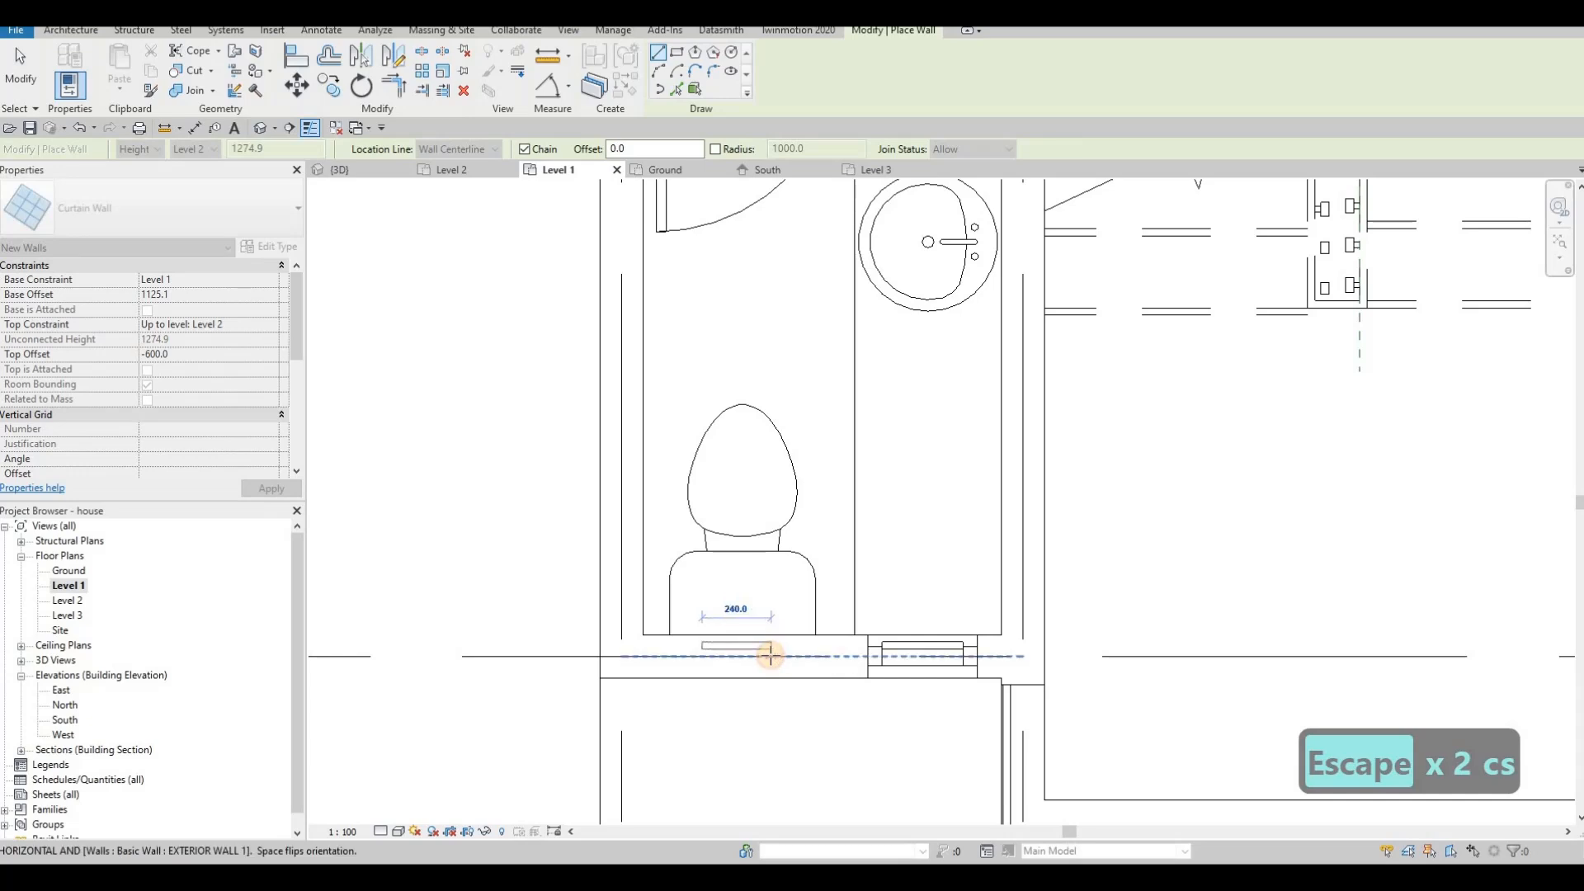
left_click(769, 656)
key("Escape")
key("Escape")
key("Escape")
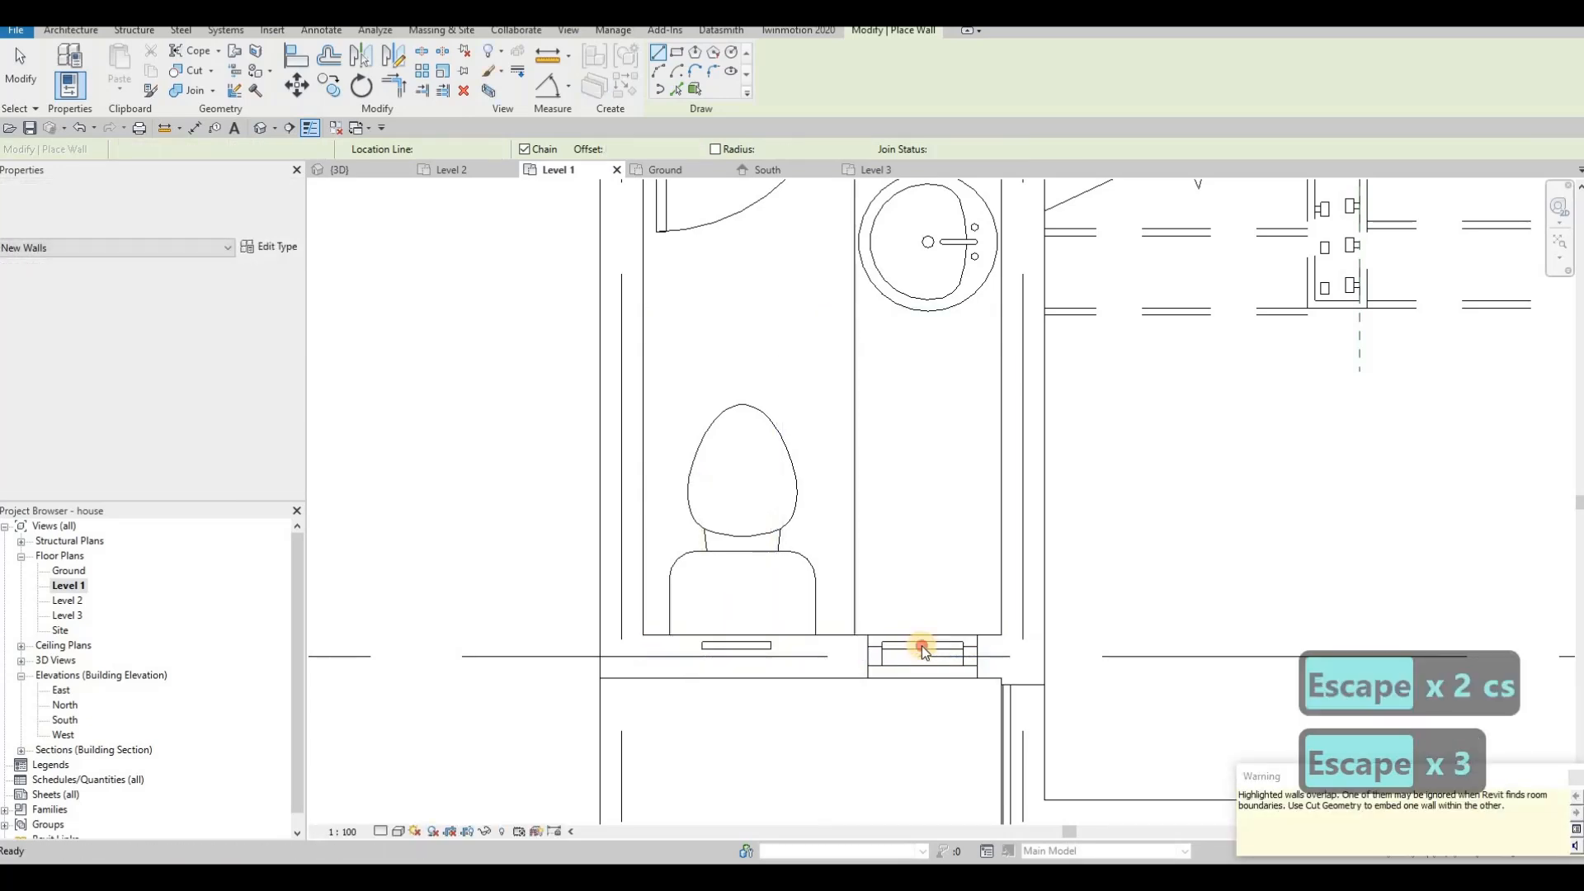
Set the length of the new curtain wall behind the toilet to 380 mm.
left_click(922, 645)
left_click(756, 646)
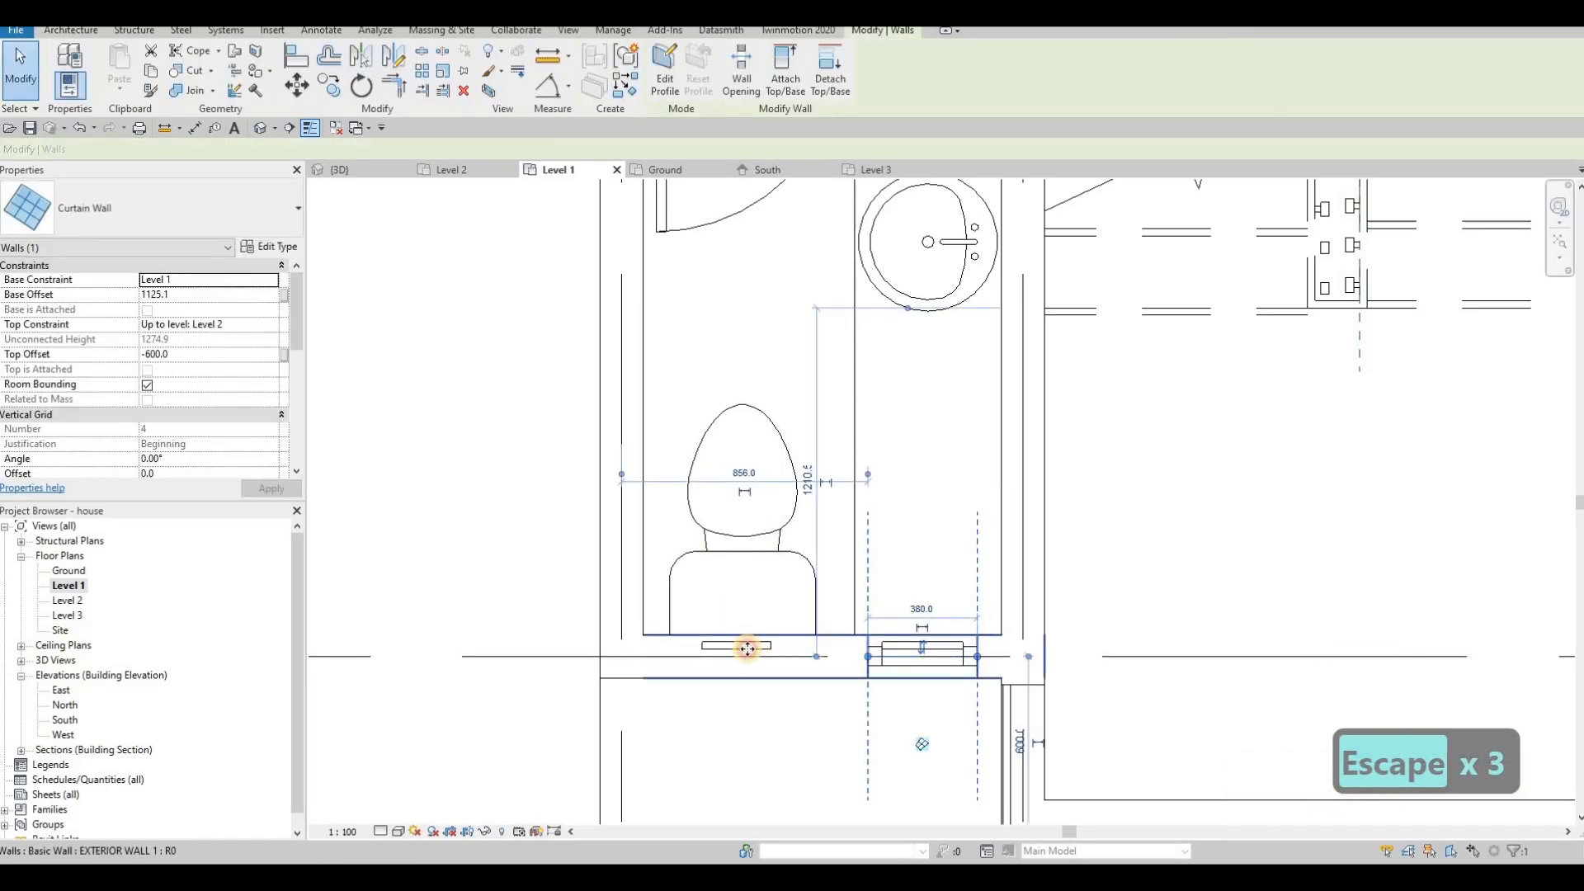
left_click(737, 605)
type("380")
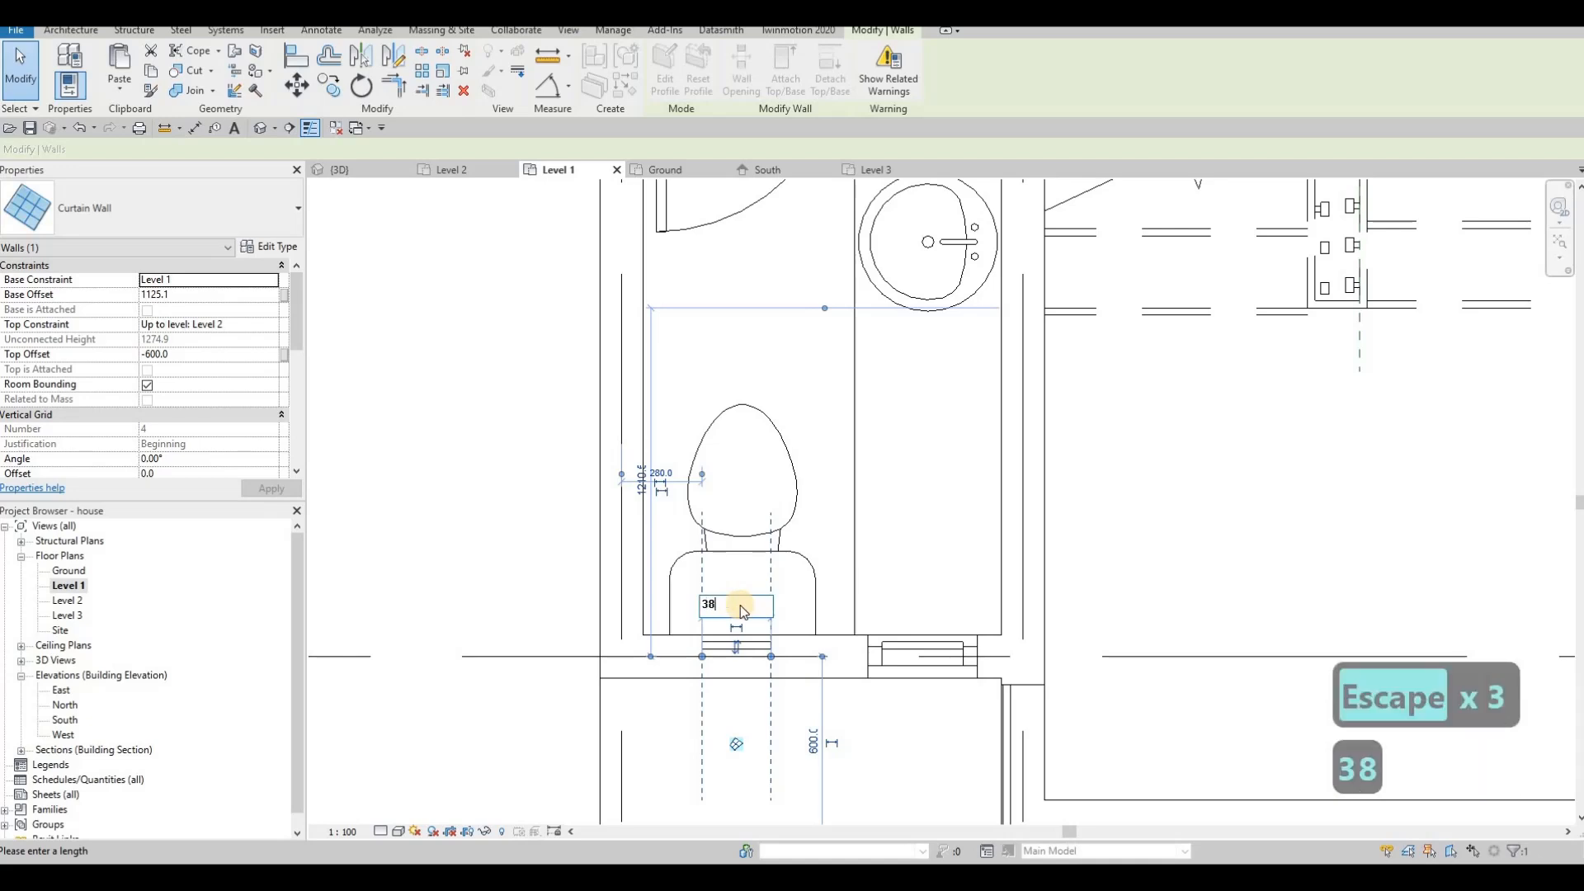
key("Return")
key("Escape")
key("Escape")
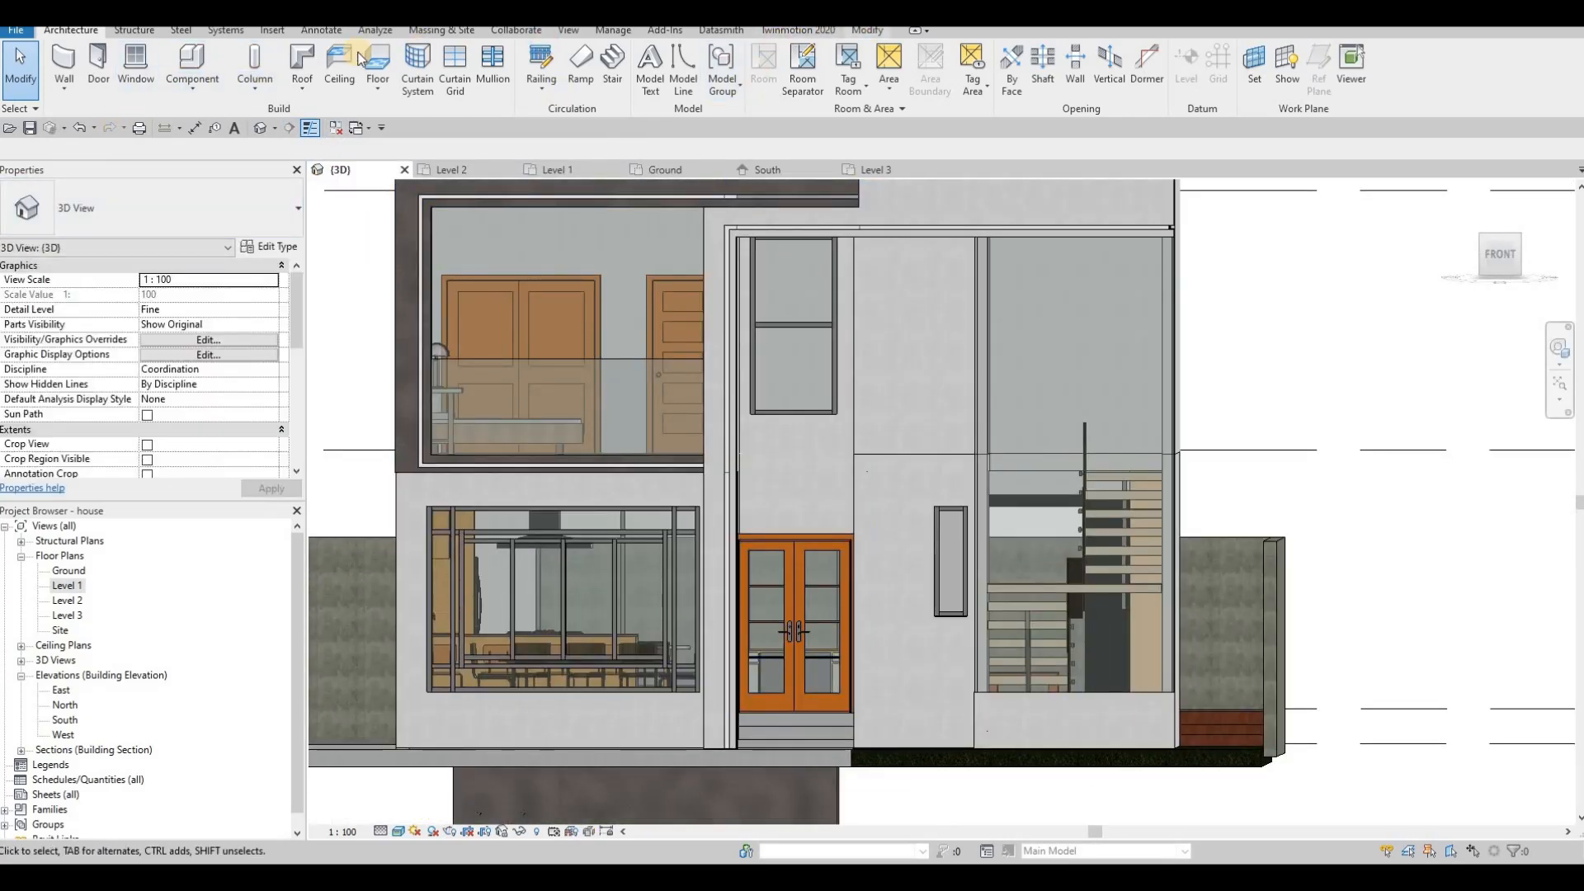
In the 3D view, cut the exterior wall beside the entrance with the new curtain wall.
left_click(183, 71)
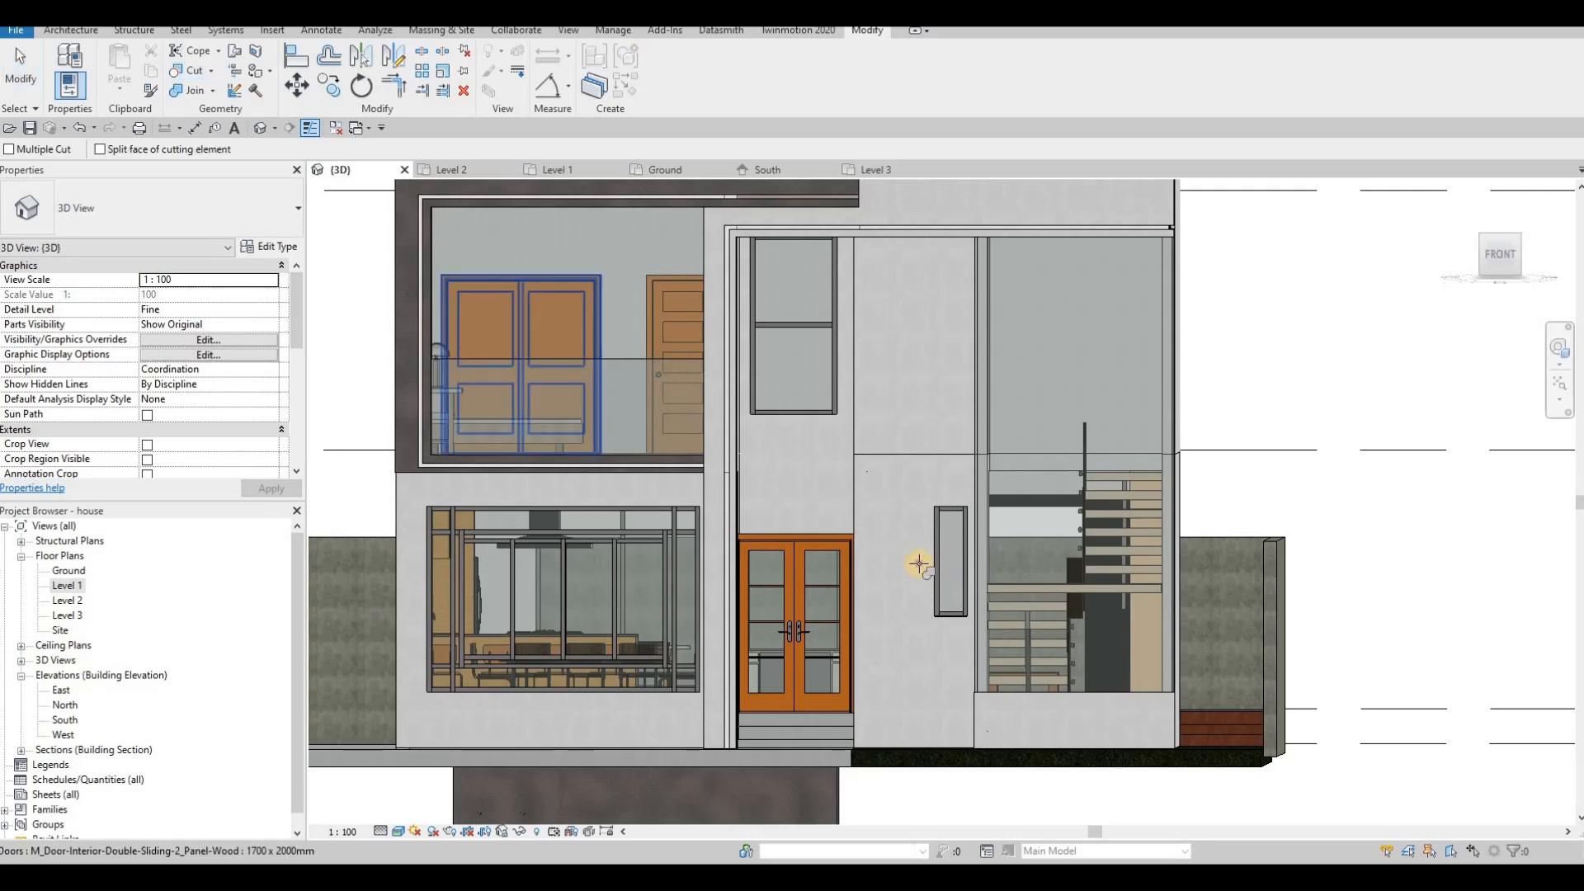
left_click(908, 531)
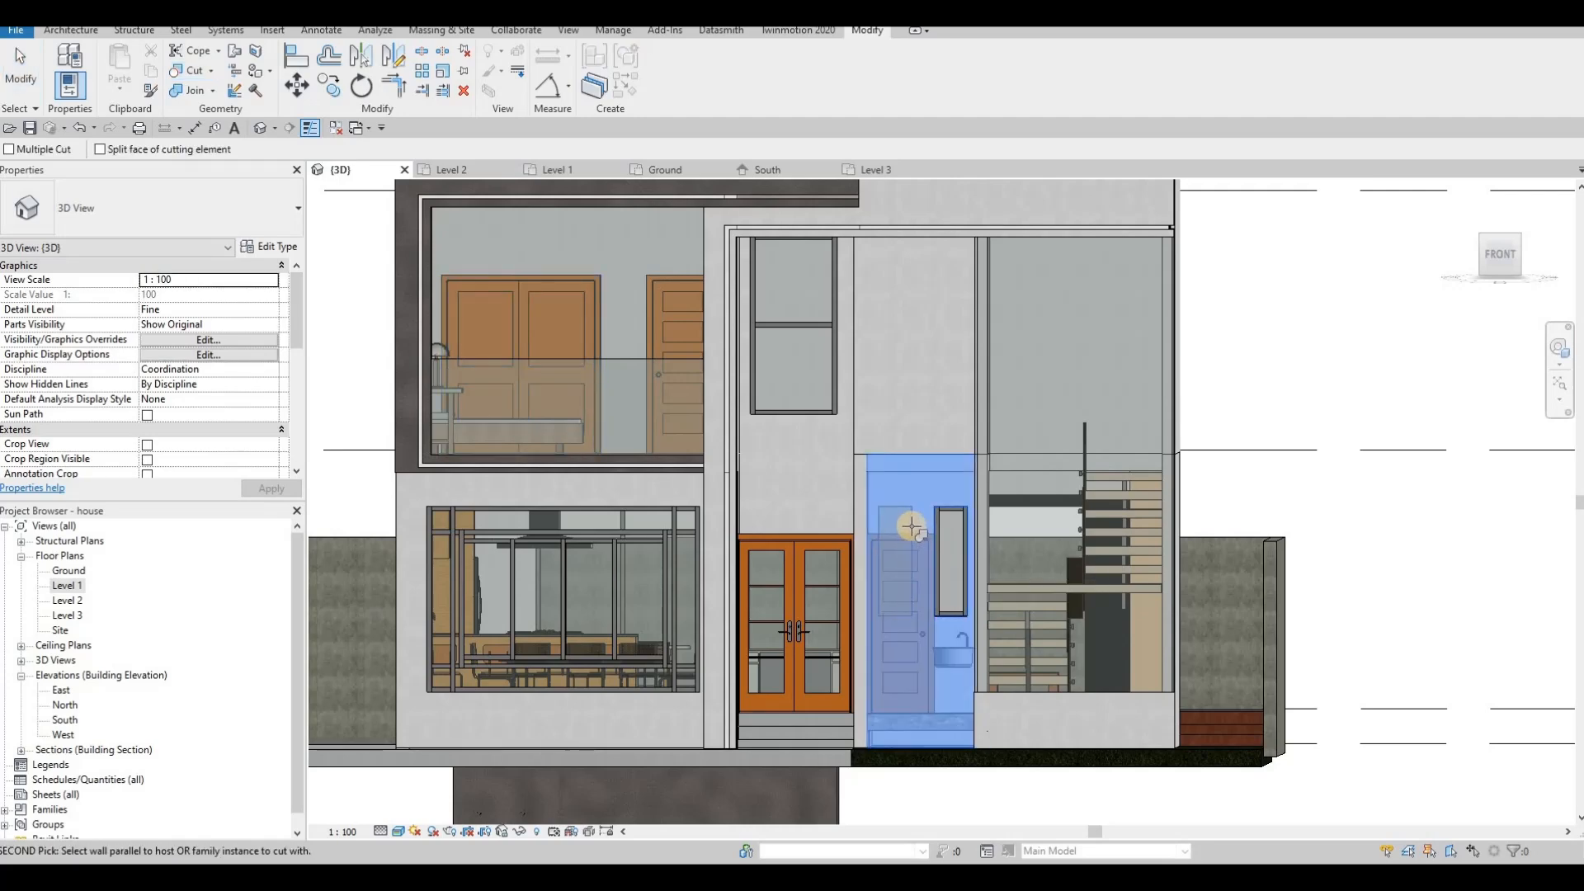
left_click(928, 533)
key("Escape")
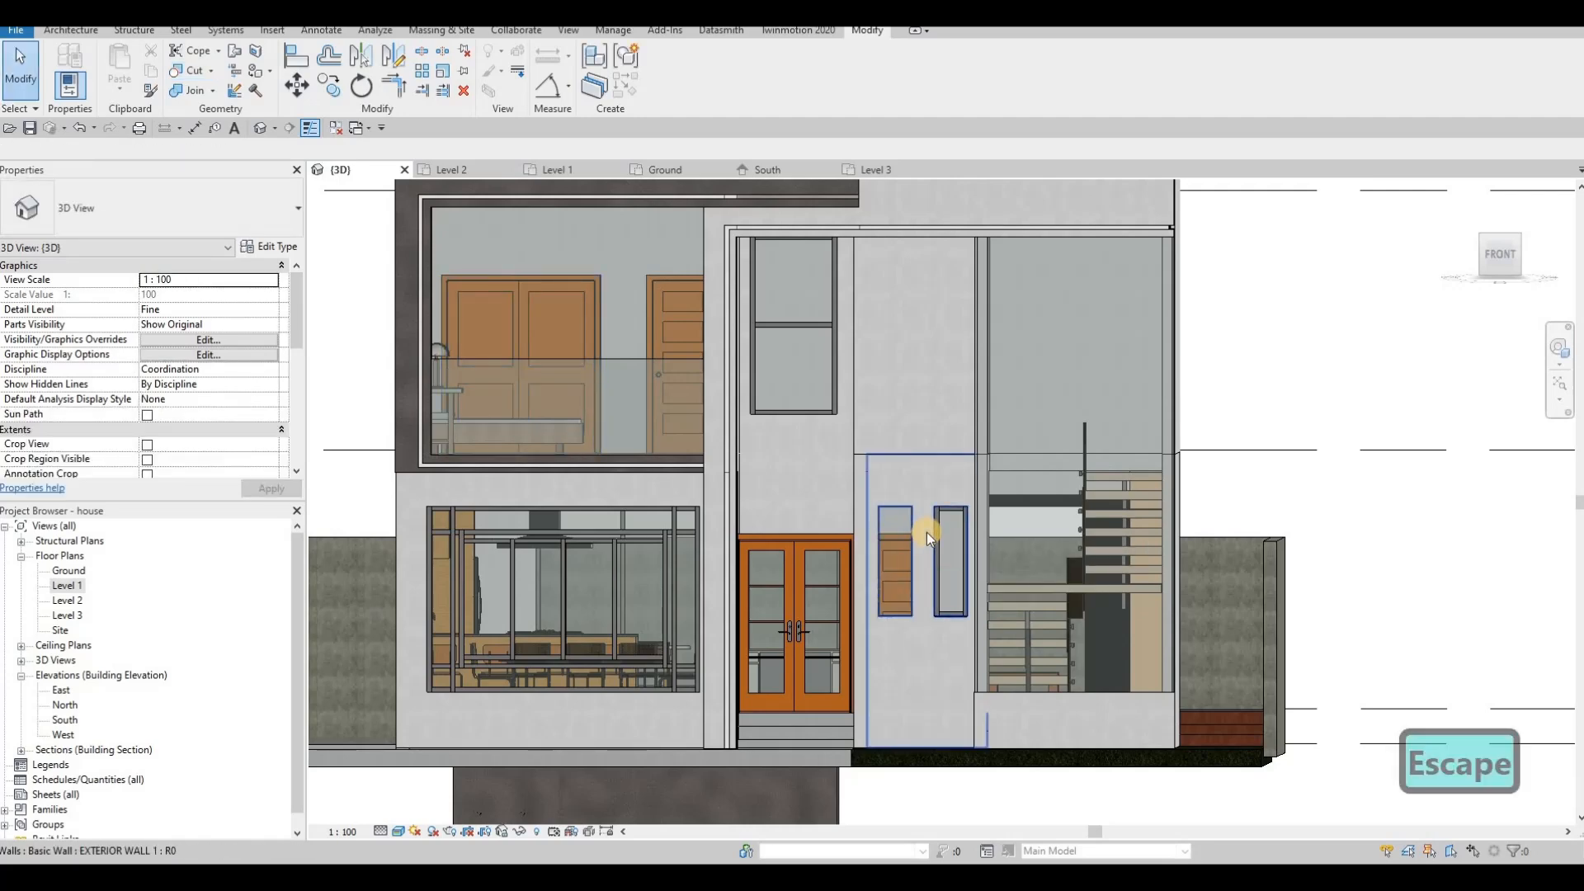
scroll(927, 533, "up", 3)
key("Escape")
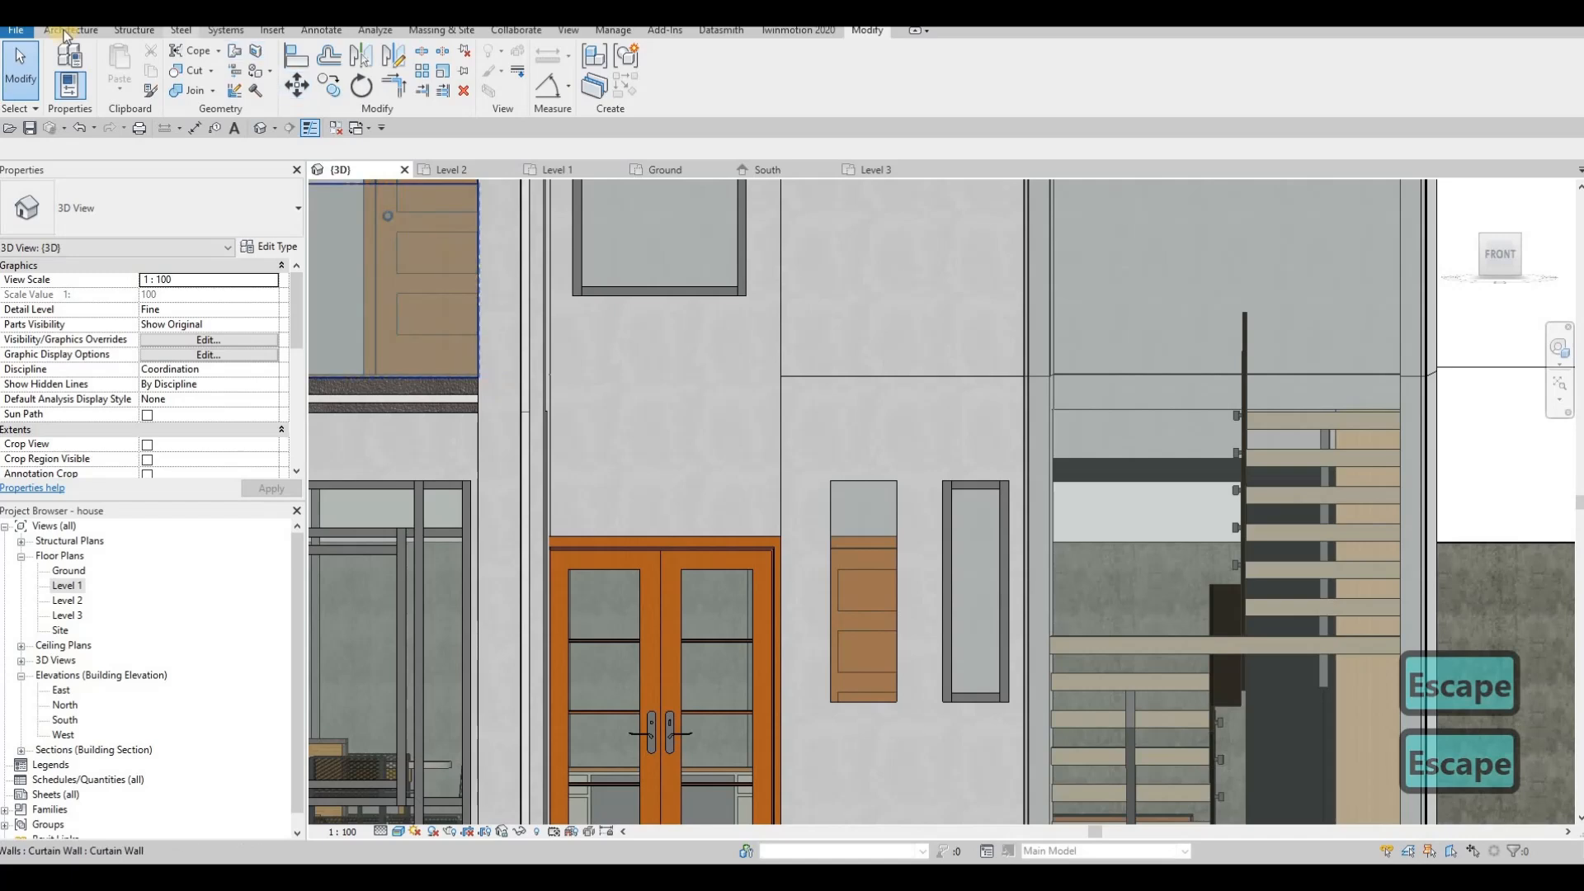
Add 50mm x 65mm rectangular mullions to all grid lines of the new narrow window.
left_click(111, 31)
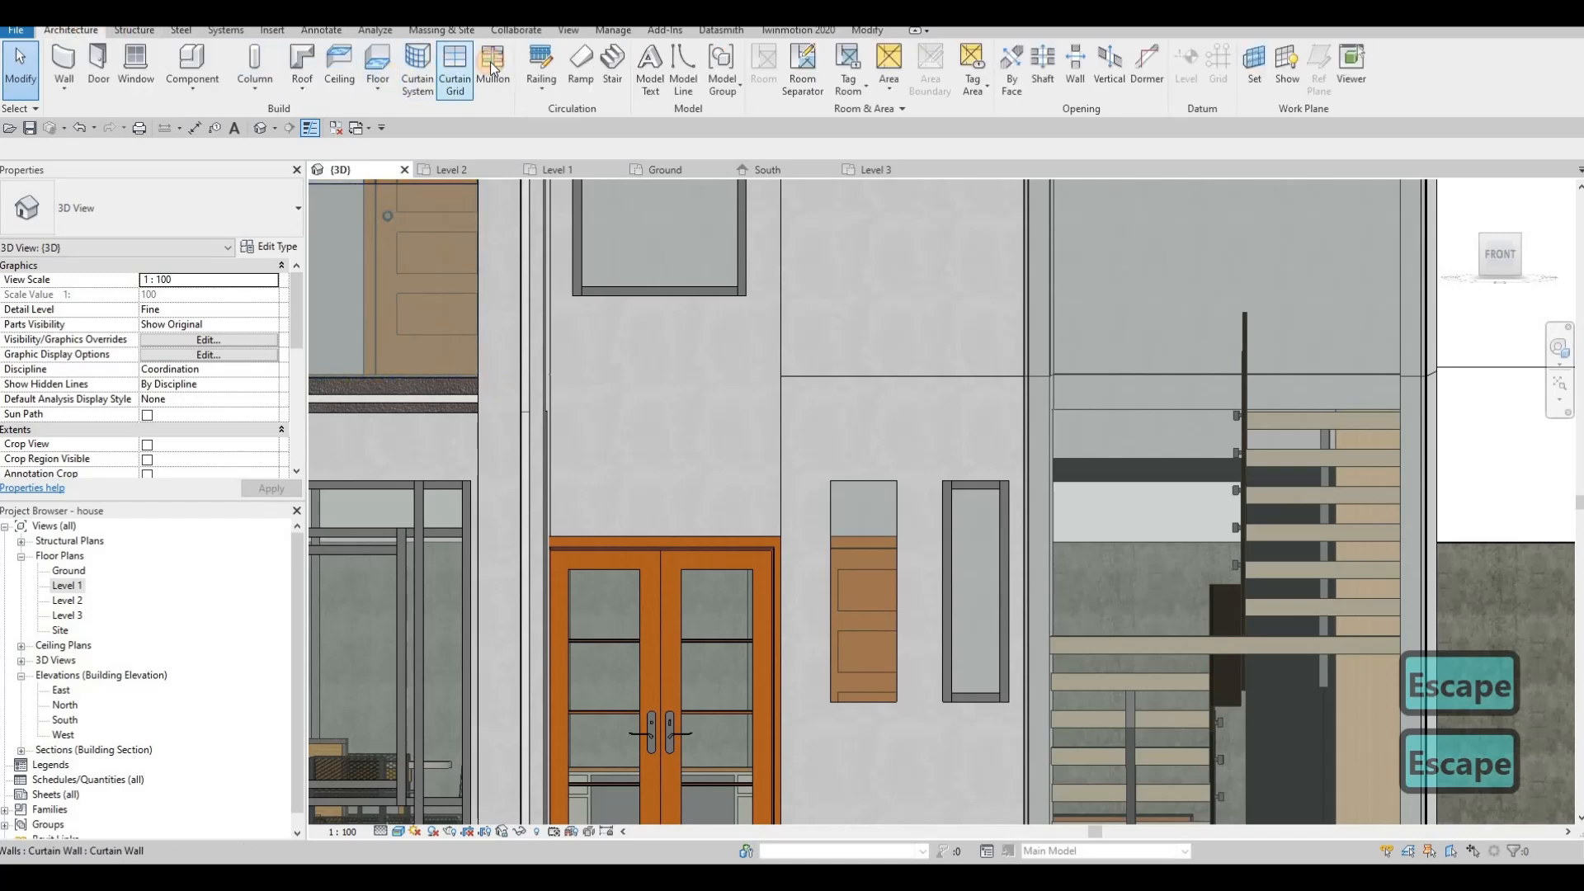
left_click(894, 501)
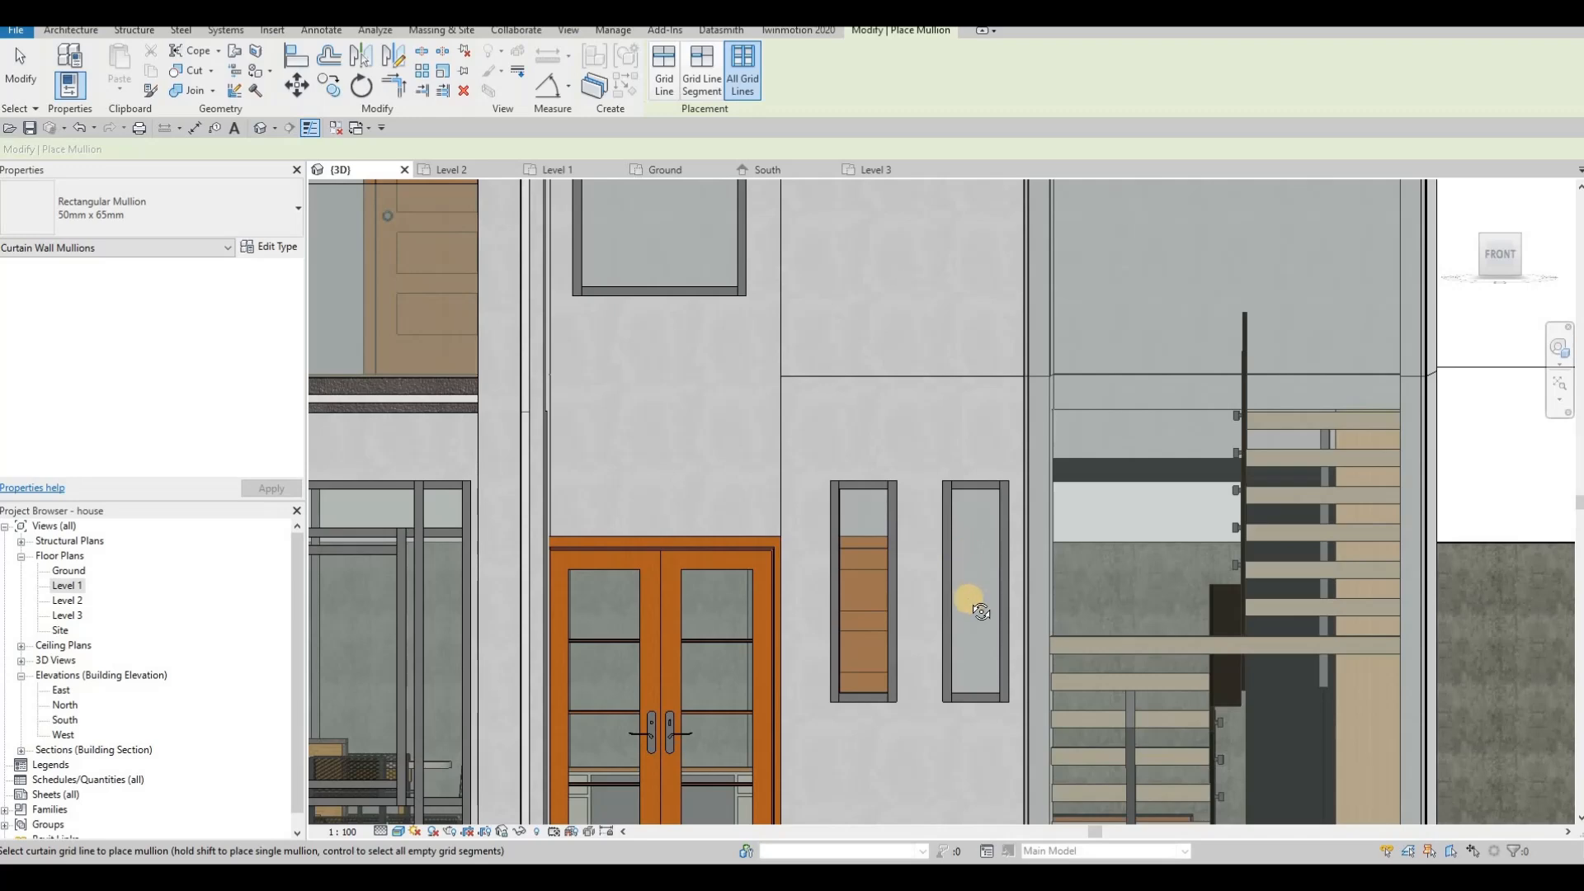
key("Escape")
Examine the front facade in 3D and the Level 2 plan around the bathroom and staircase, ending back in 3D.
mouse_move(923, 573)
middle_mouse_down("shift")
mouse_move(926, 552)
mouse_move(928, 571)
middle_mouse_up("shift")
scroll(928, 571, "down", 3)
middle_click_drag(888, 495, 877, 583)
scroll(881, 508, "down", 1)
scroll(882, 508, "up", 1)
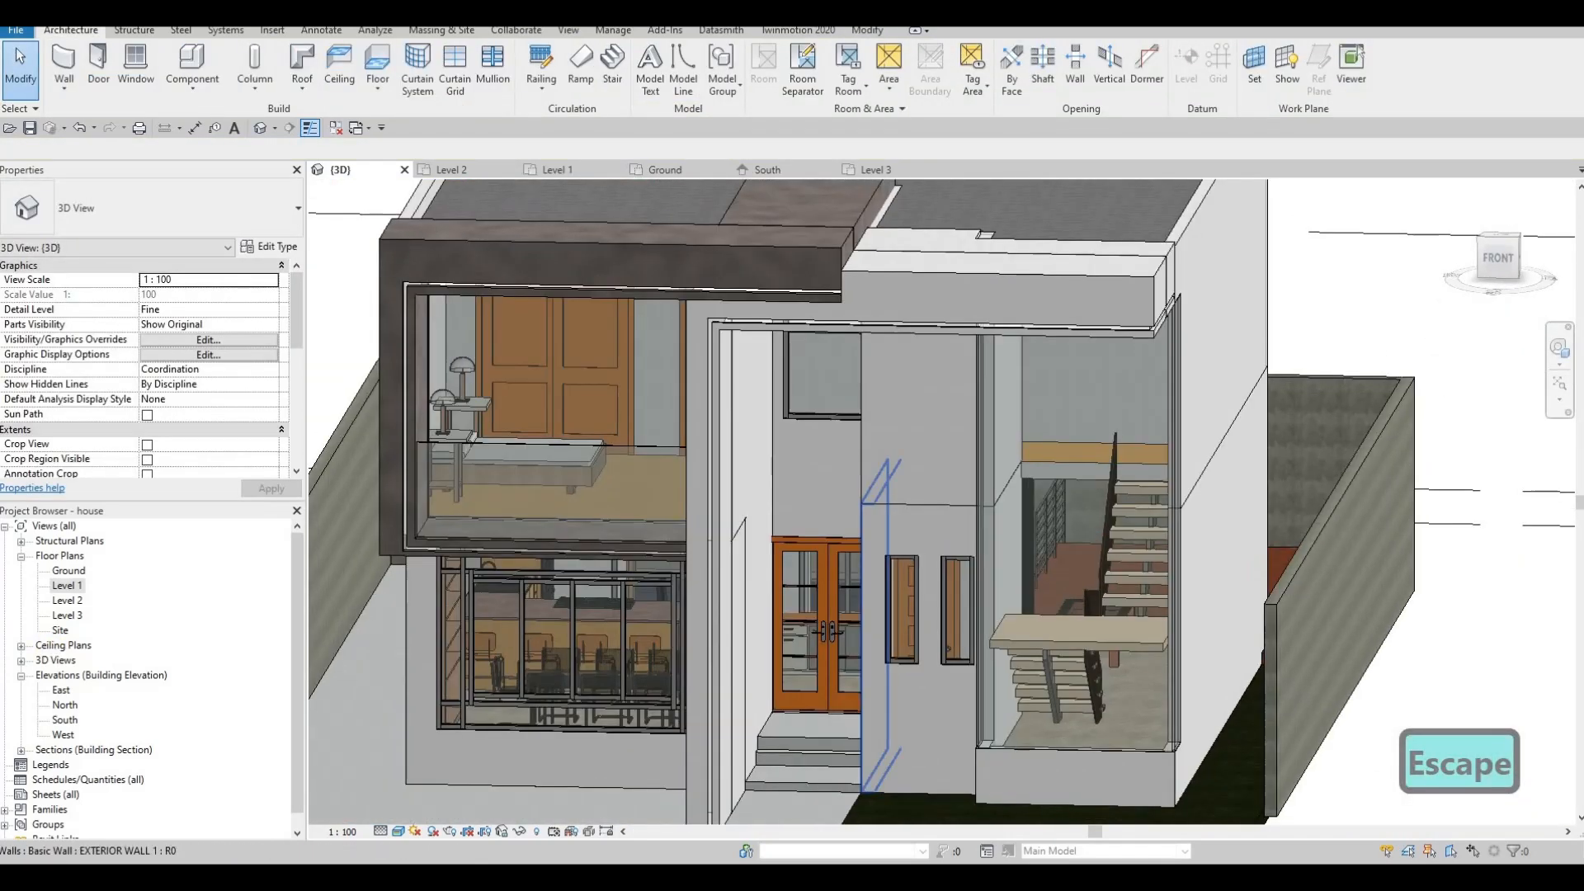
double_click(69, 600)
scroll(612, 587, "down", 2)
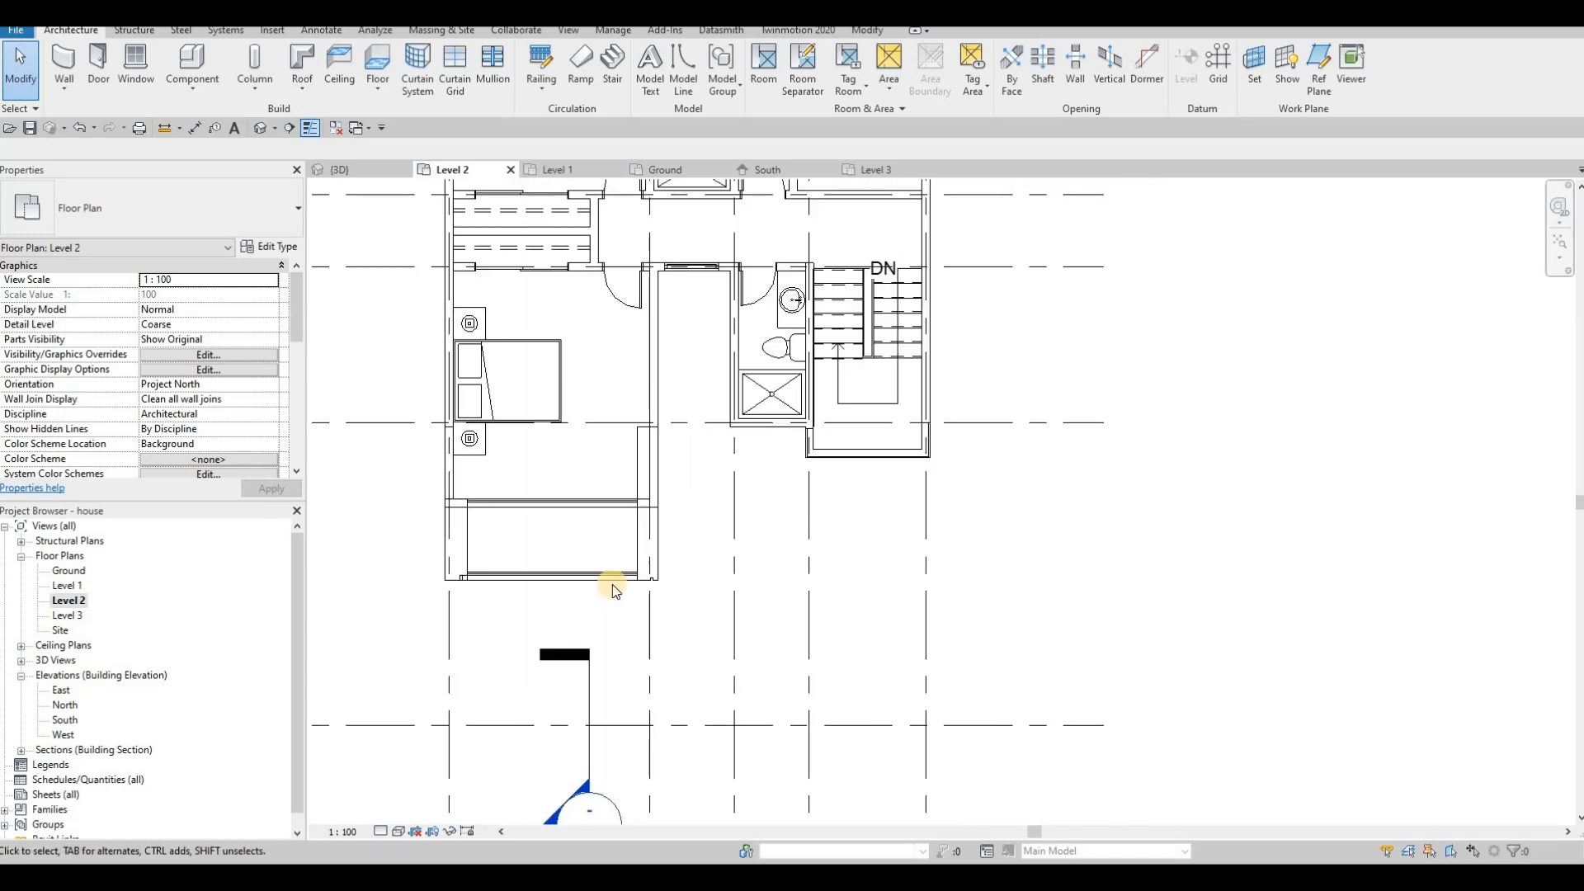
scroll(603, 641, "up", 2)
middle_click_drag(760, 467, 722, 531)
scroll(722, 528, "up", 2)
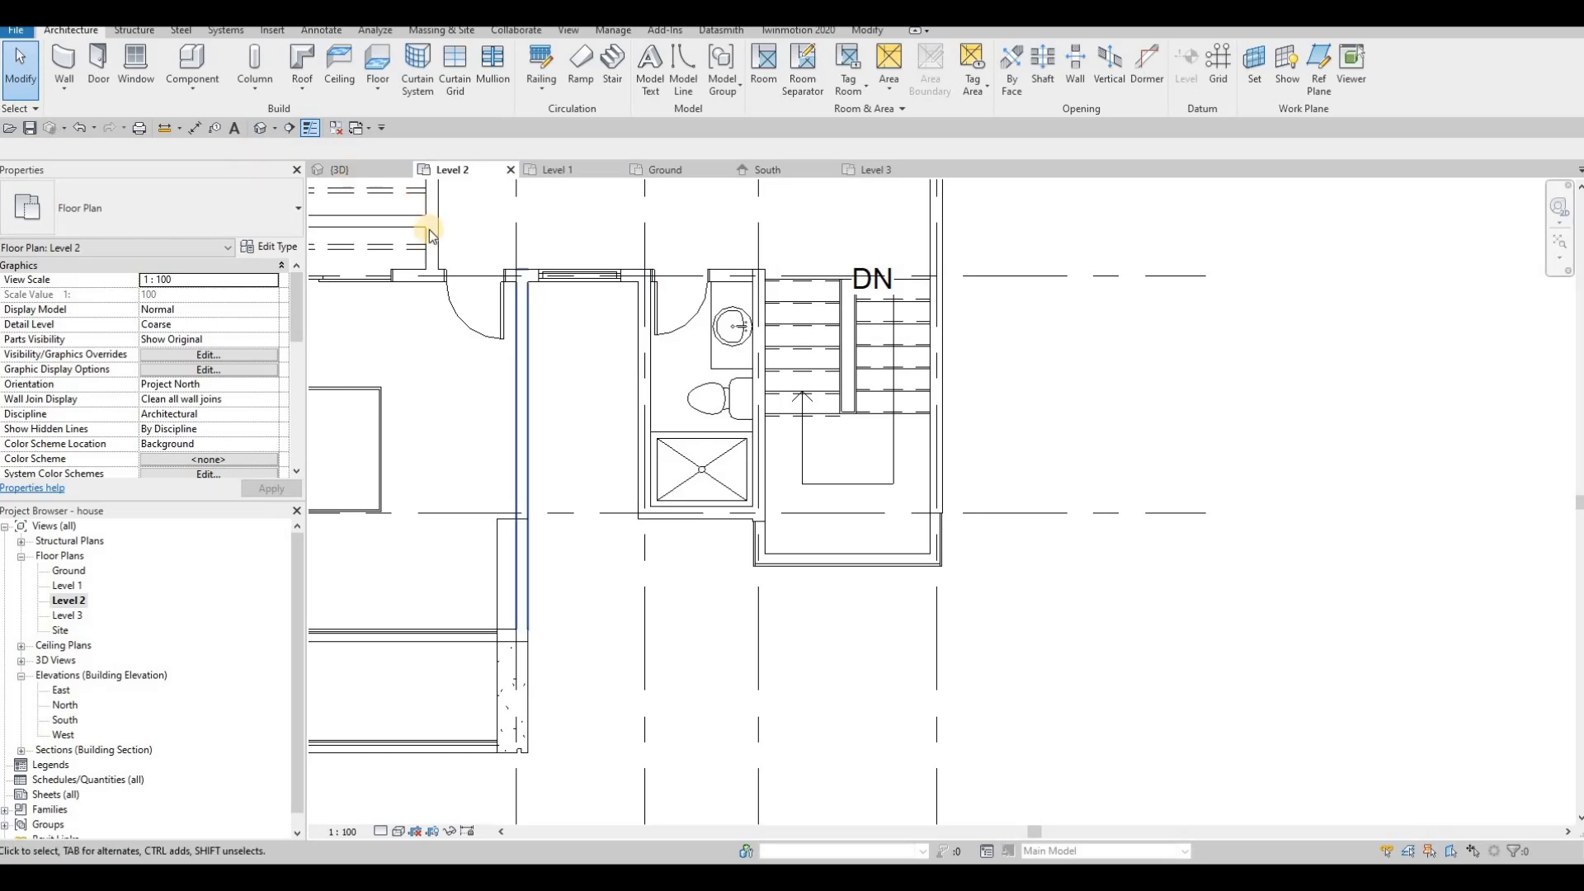
left_click(353, 173)
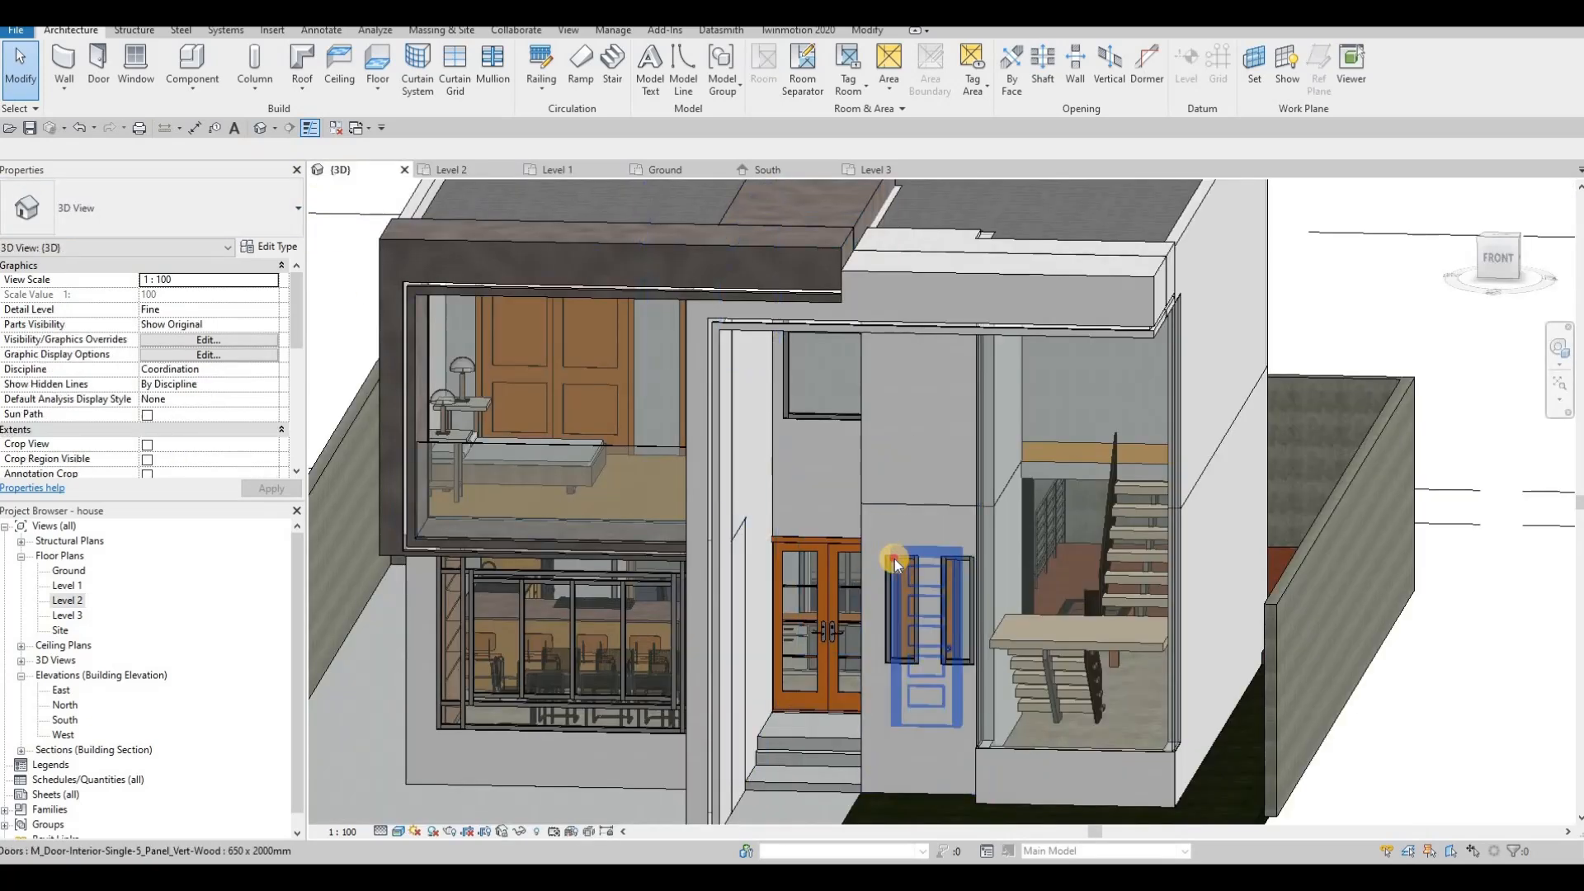
On Level 2, draw a curtain wall about 900 mm long within the exterior wall beside the shower, with base offset 1125.1 and top offset -600.
key("c")
key("s")
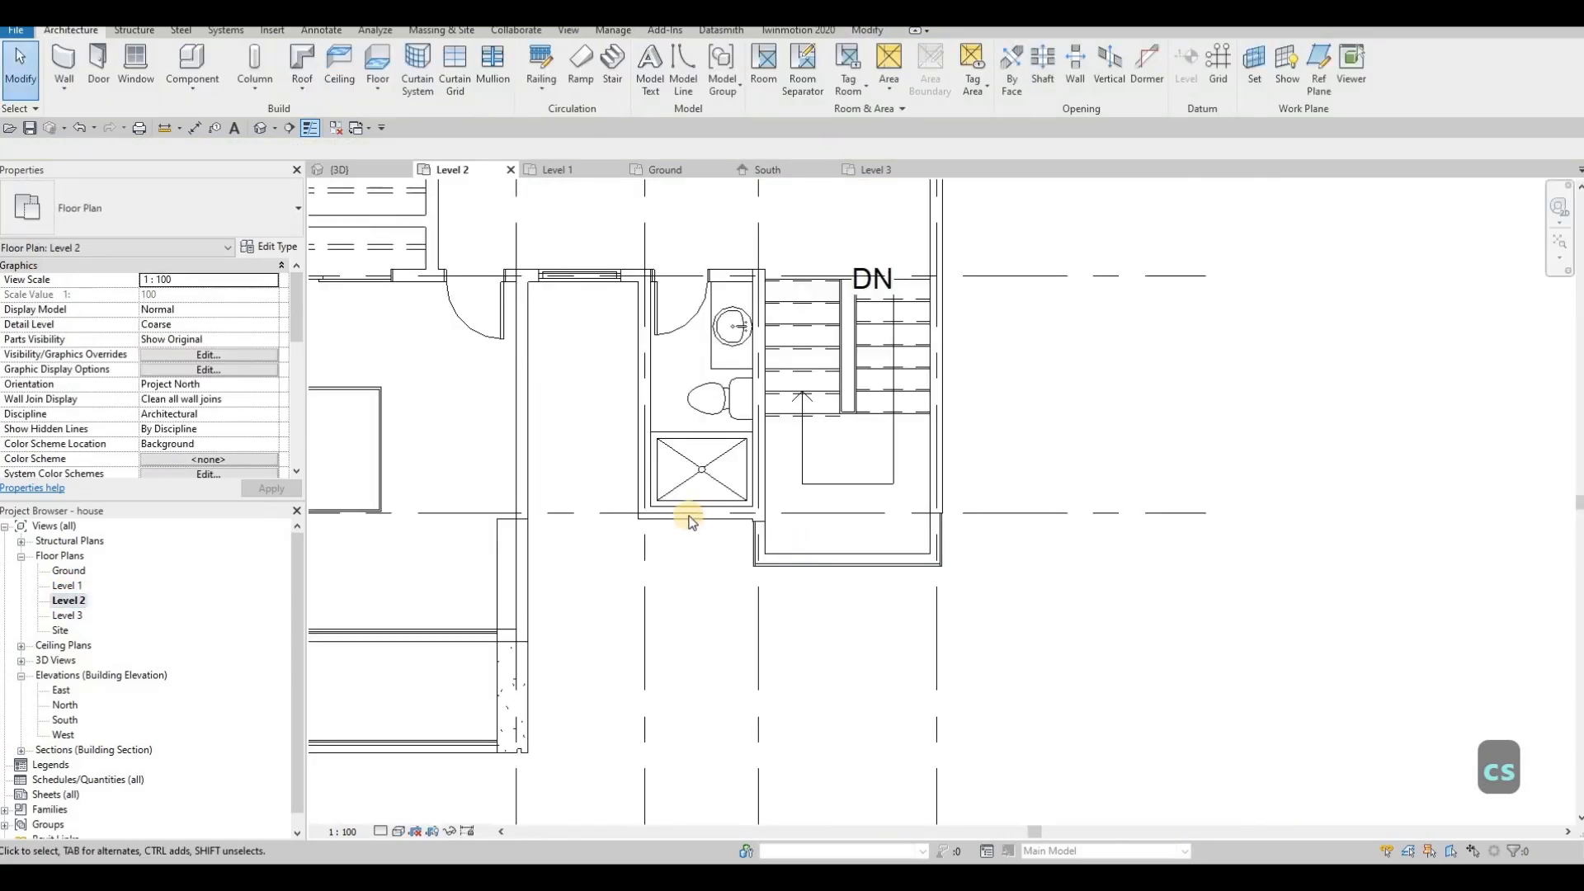
left_click(66, 79)
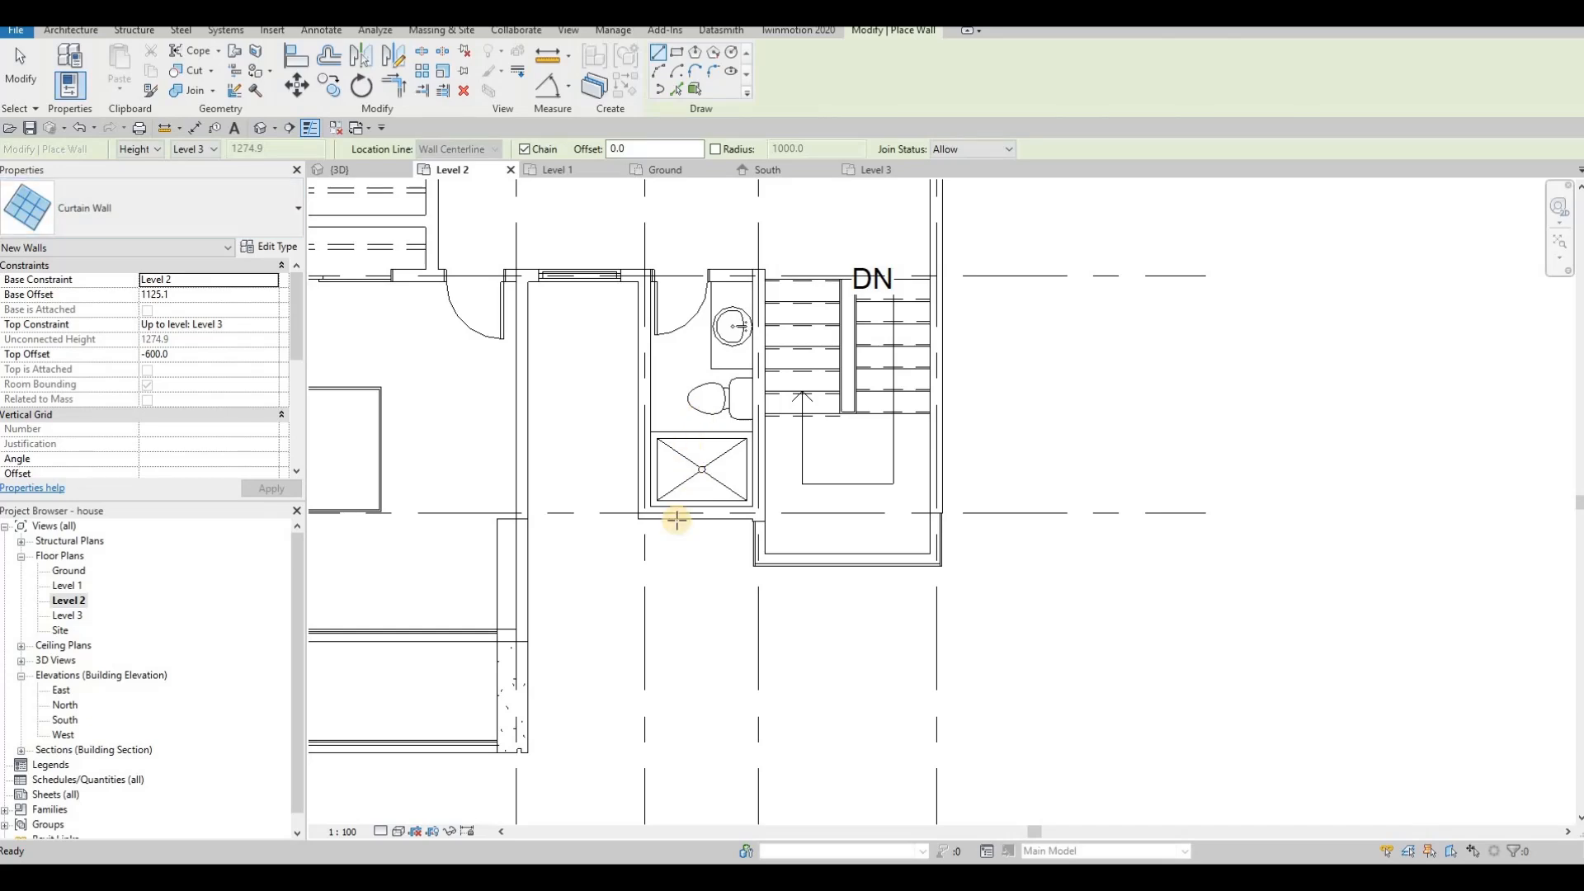
scroll(676, 520, "up", 3)
left_click(640, 550)
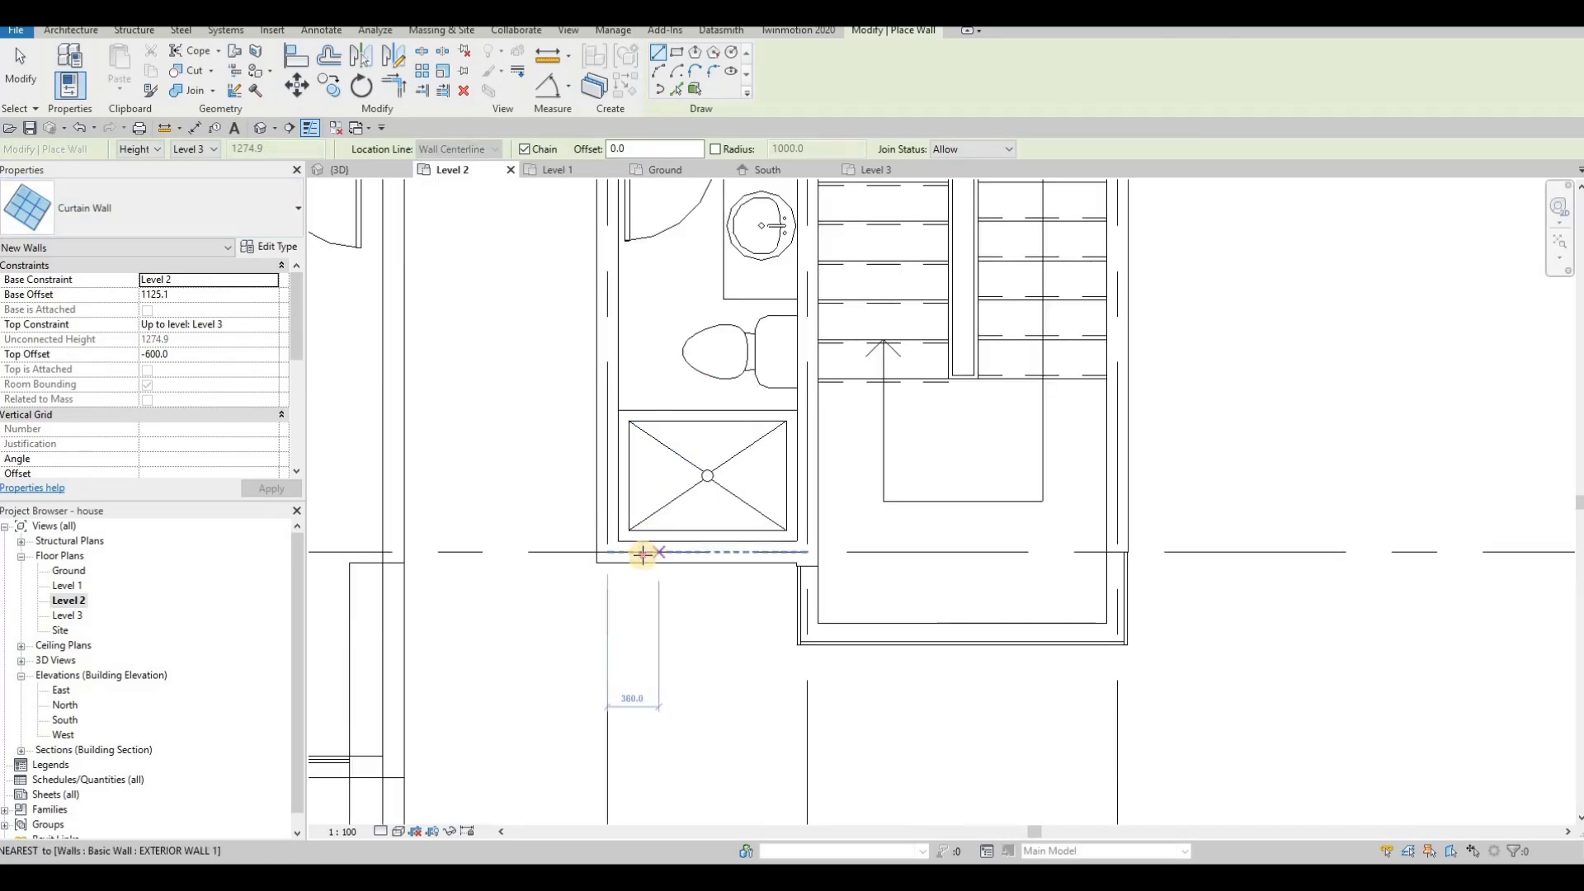
left_click(772, 559)
key("Escape")
key("Escape")
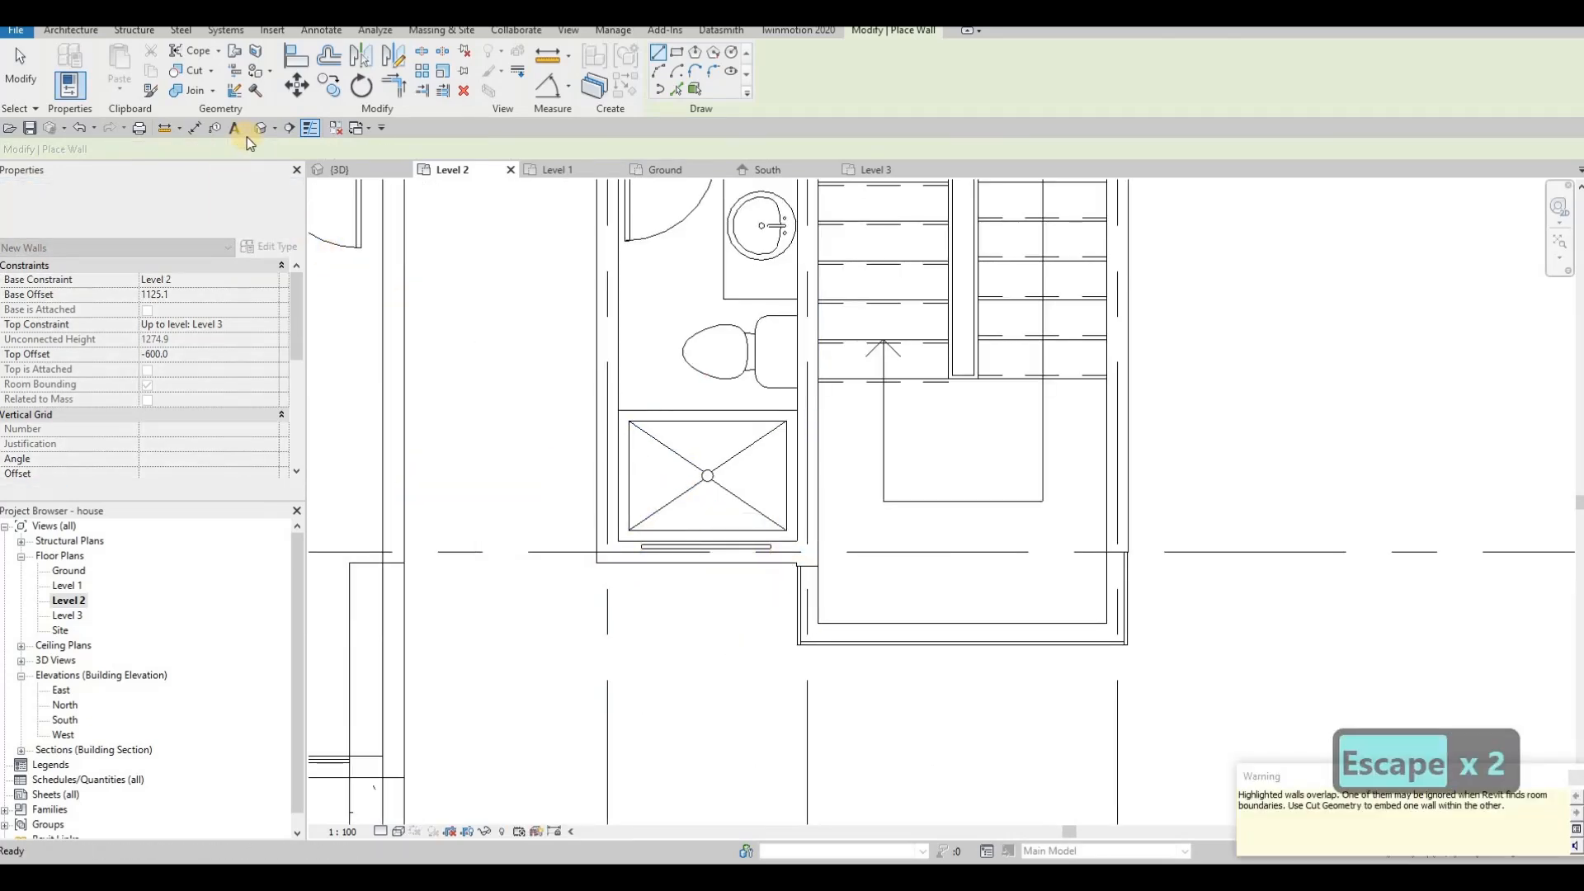
key("Escape")
In the 3D view, cut the upper exterior wall of the bathroom with the new curtain wall.
left_click(330, 169)
key("Escape")
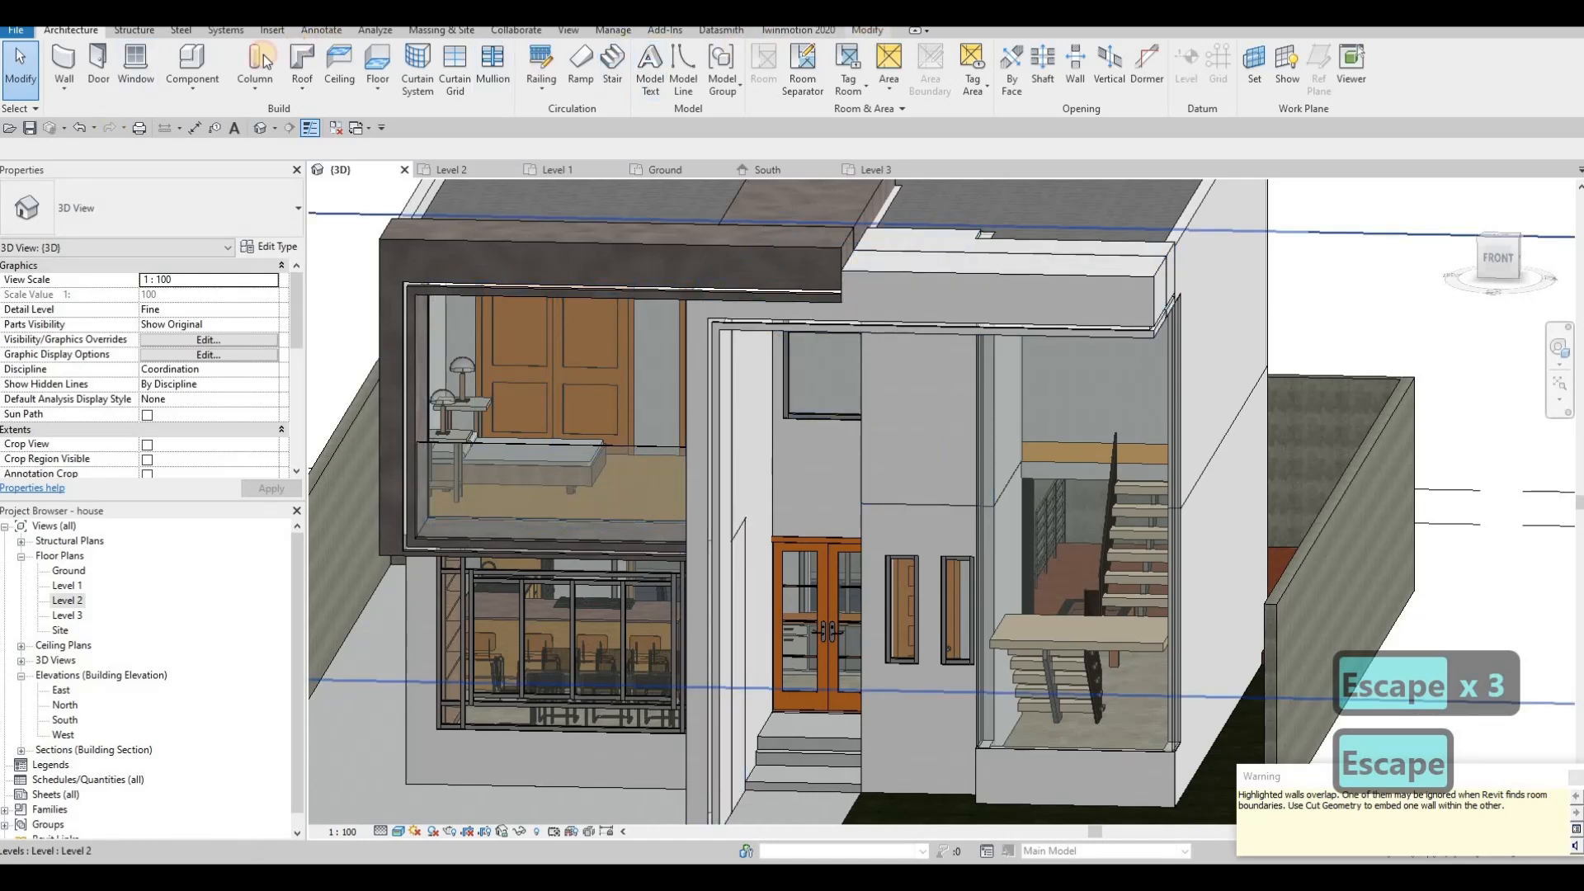
left_click(195, 71)
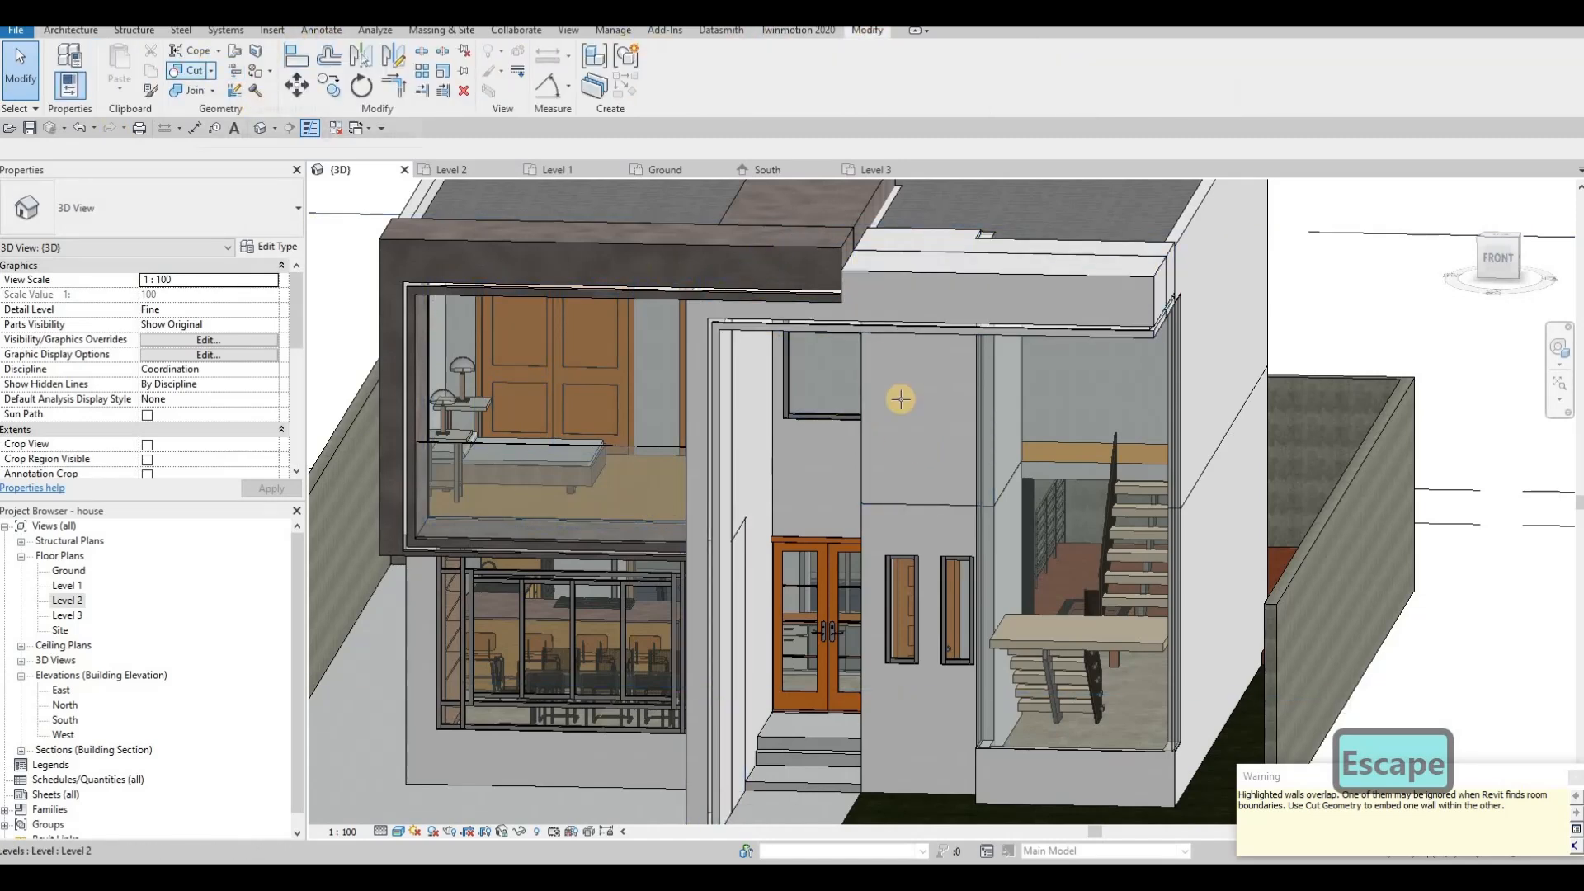
left_click(928, 367)
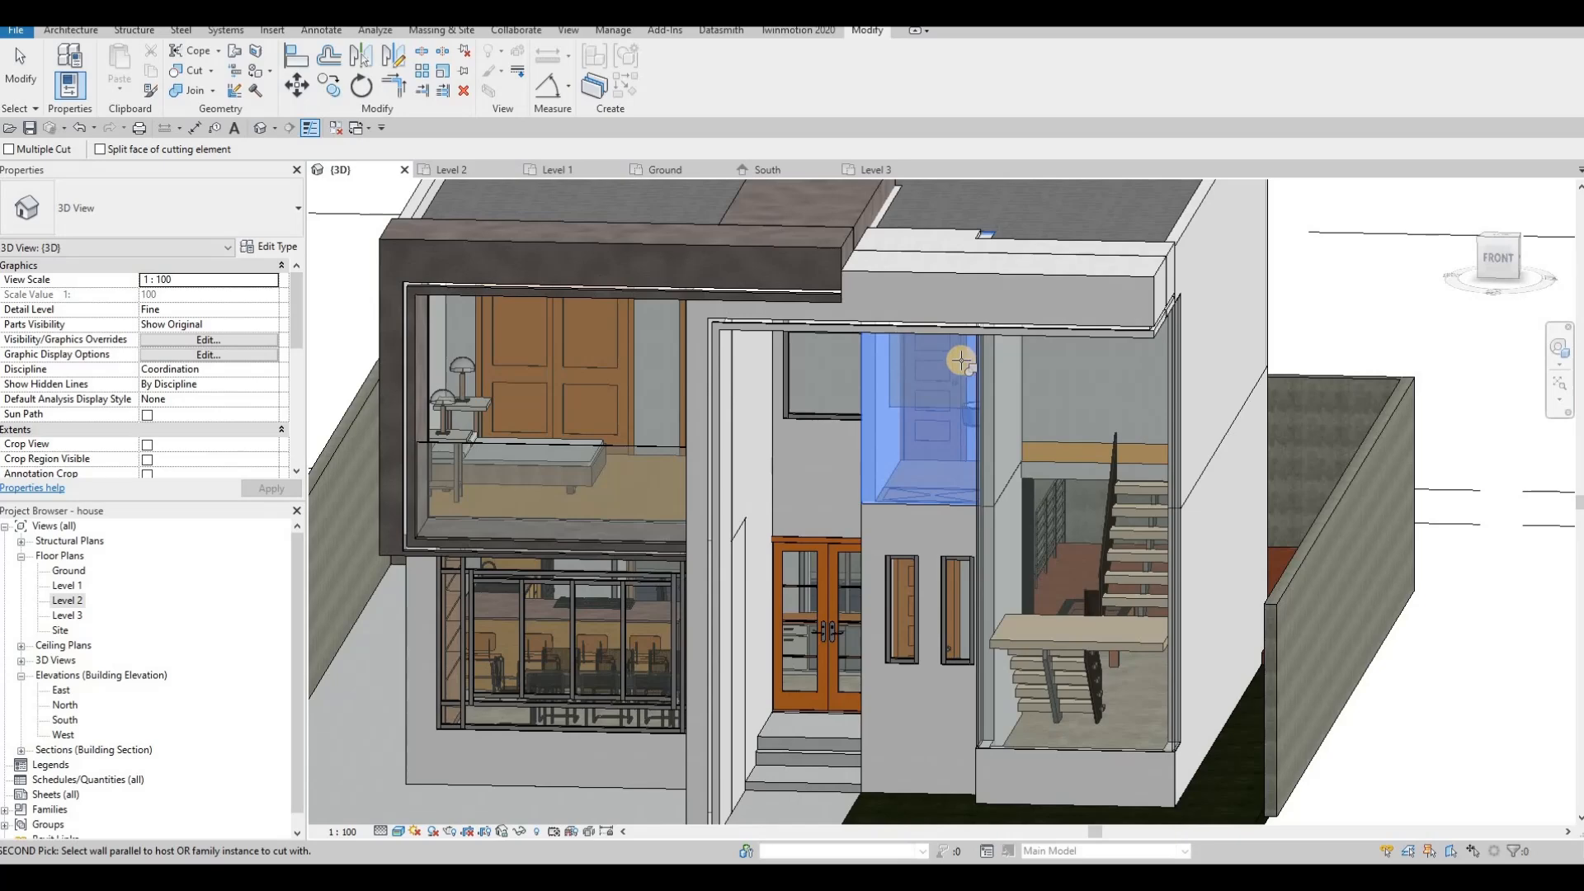
key("Escape")
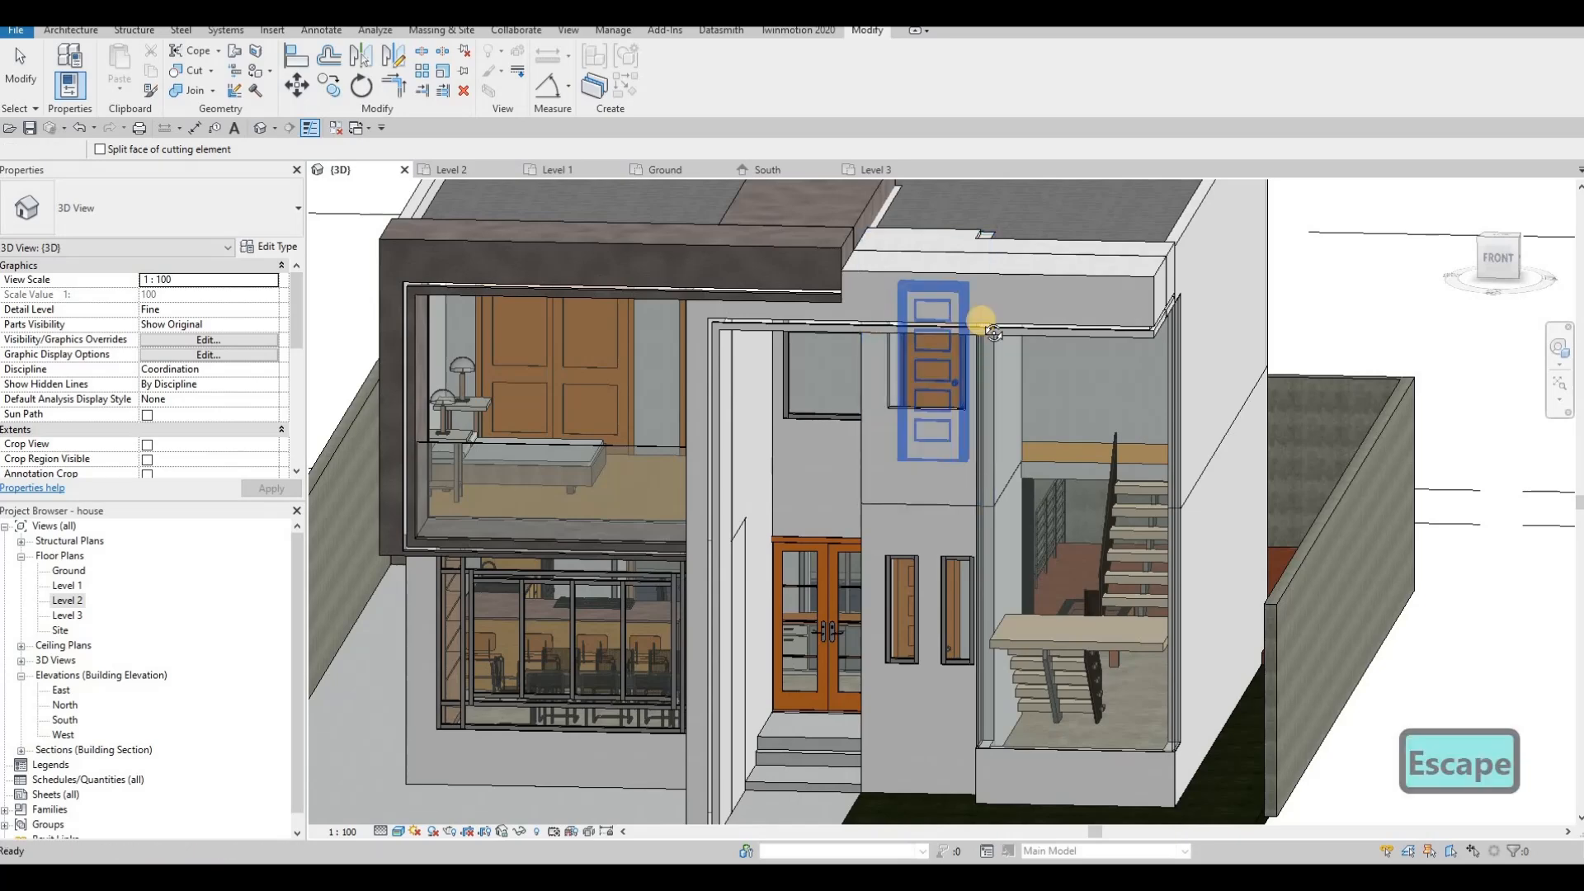
Raise the bottom edge of the bathroom's curtain wall to a base offset of about 1995.5 mm, leaving a short high window.
middle_click_drag(937, 398, 882, 437, "shift")
left_click(881, 438)
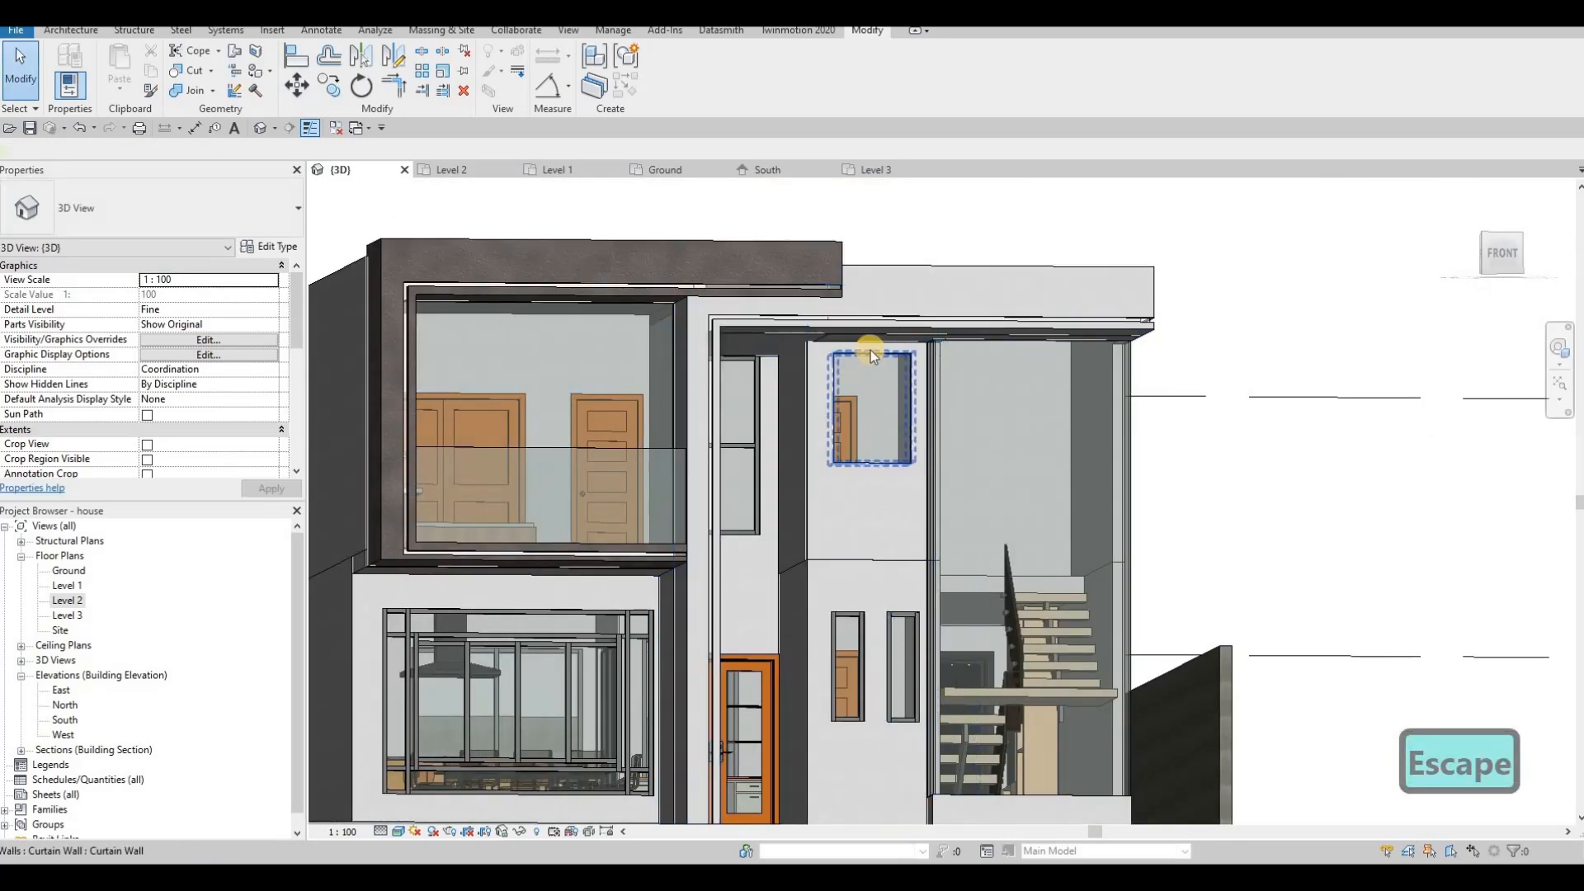
left_click_drag(873, 432, 876, 387)
middle_click_drag(864, 460, 879, 465, "shift")
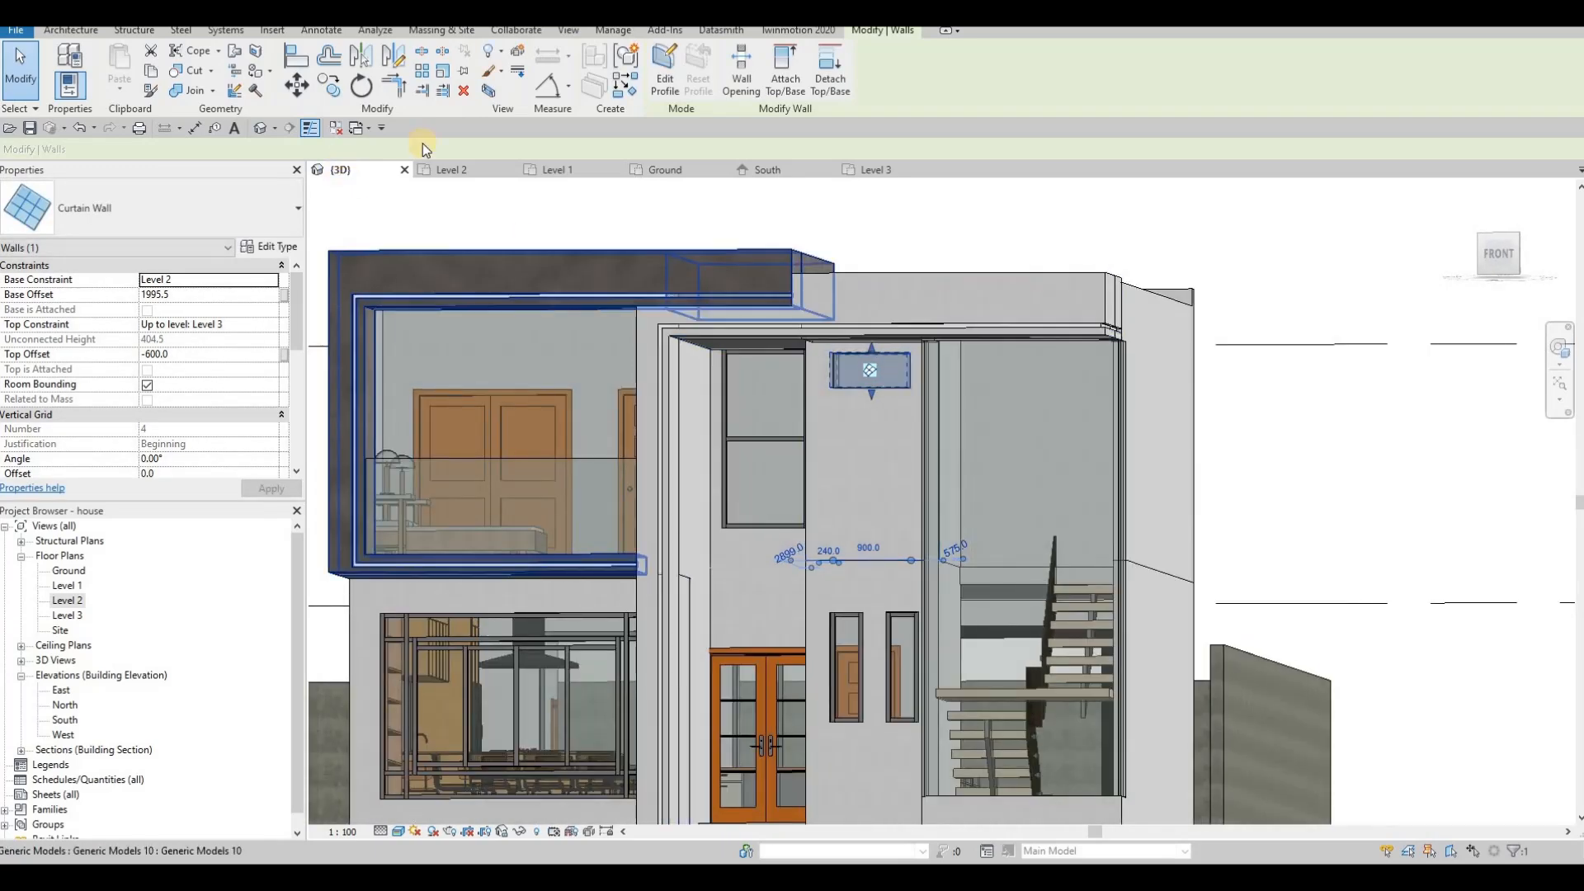
key("Escape")
key("Escape")
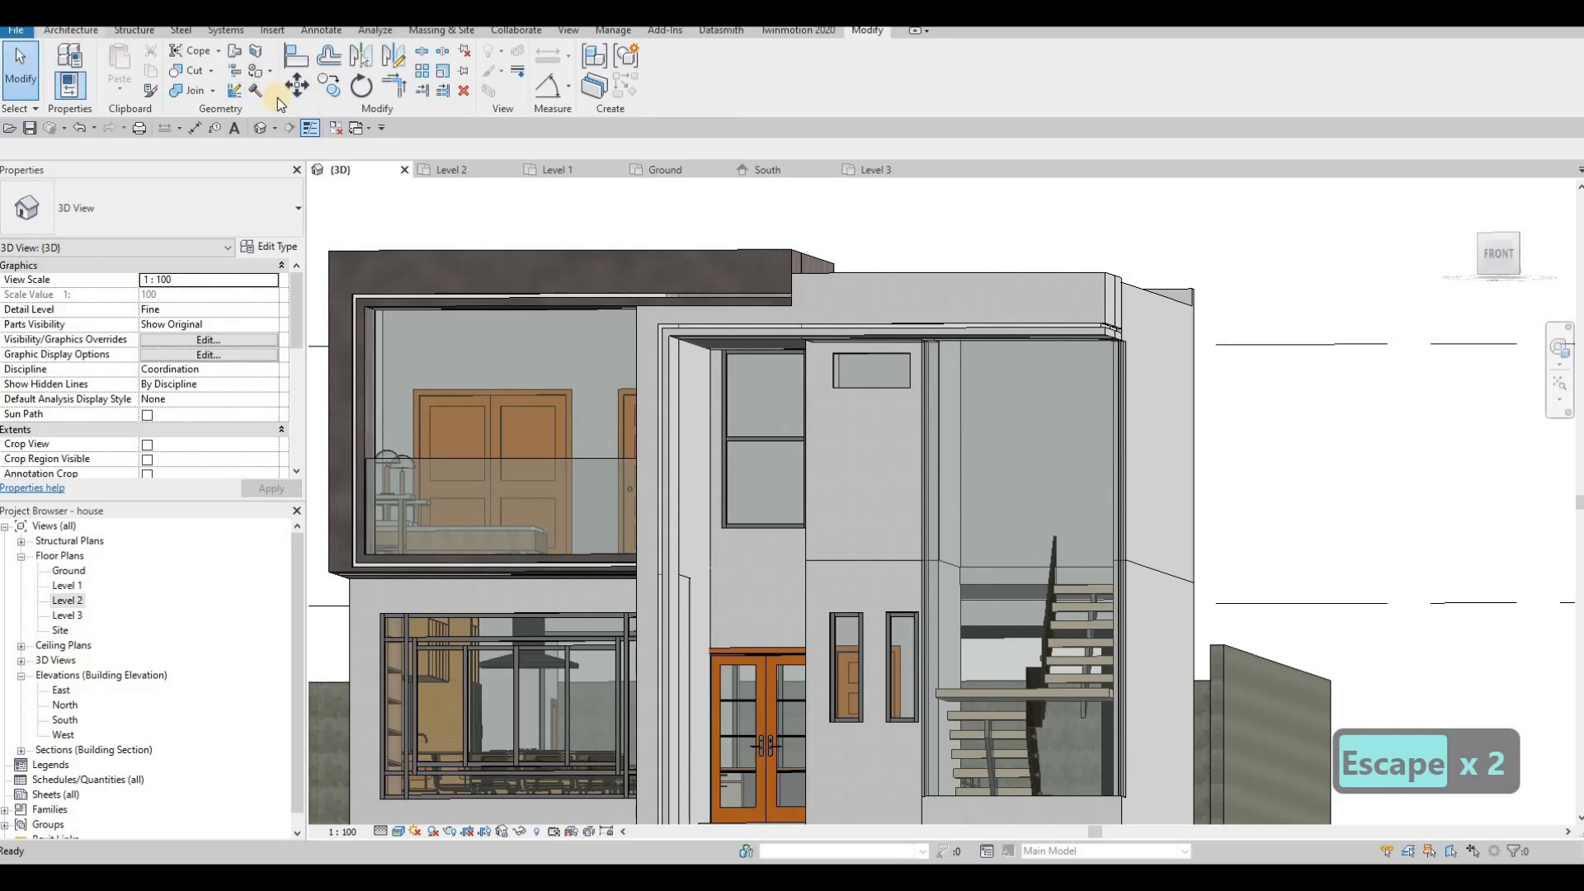
Add 50mm x 65mm rectangular mullions to all grid lines of the bathroom's high window.
left_click(493, 62)
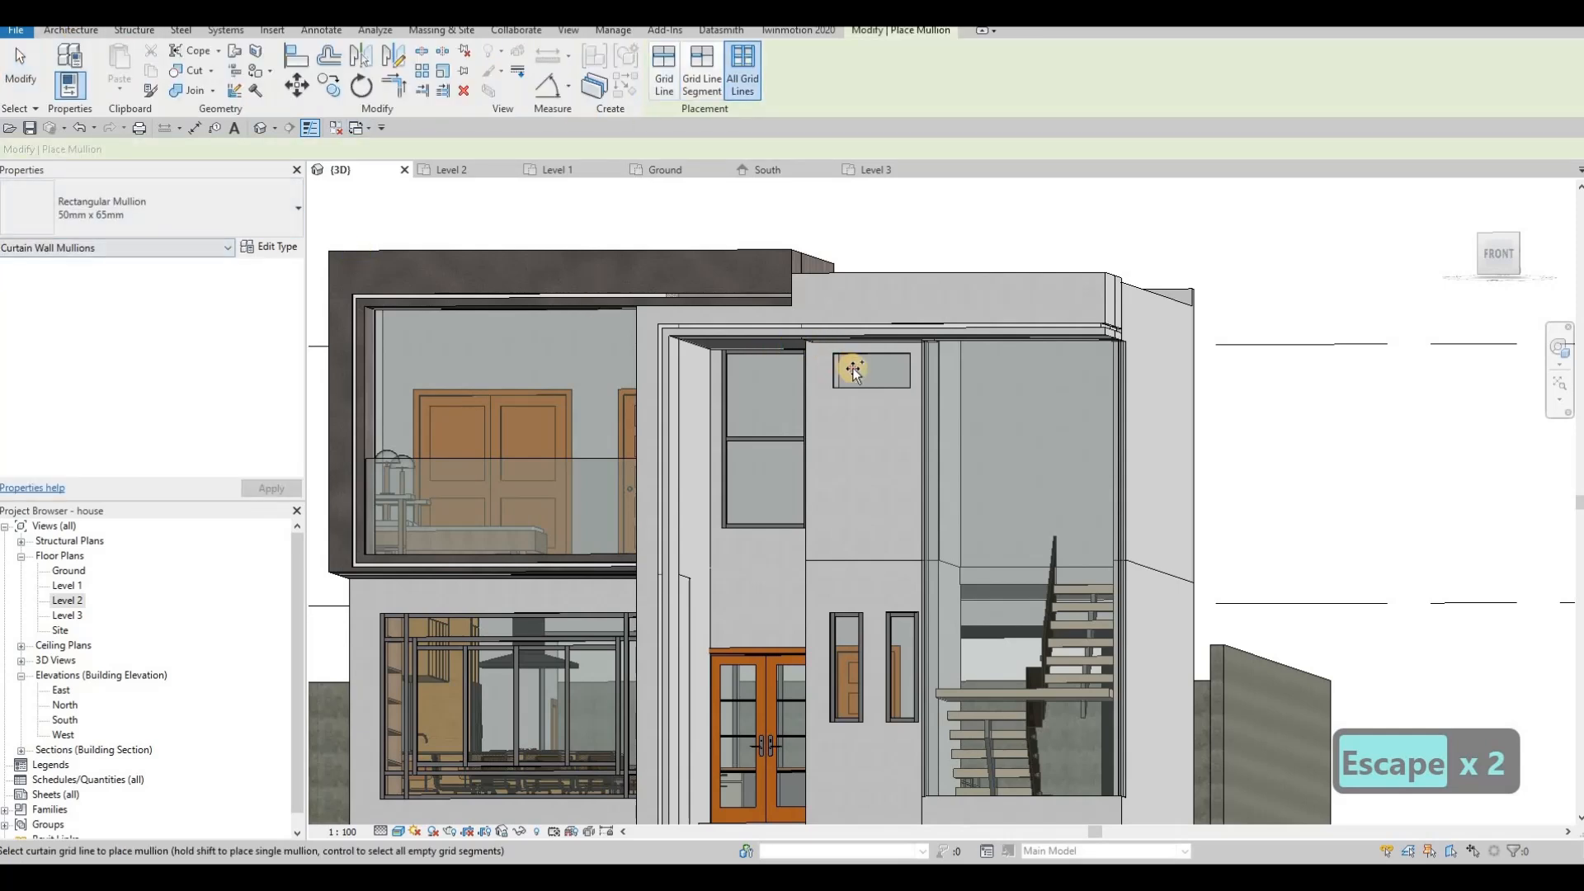
scroll(765, 449, "down", 4)
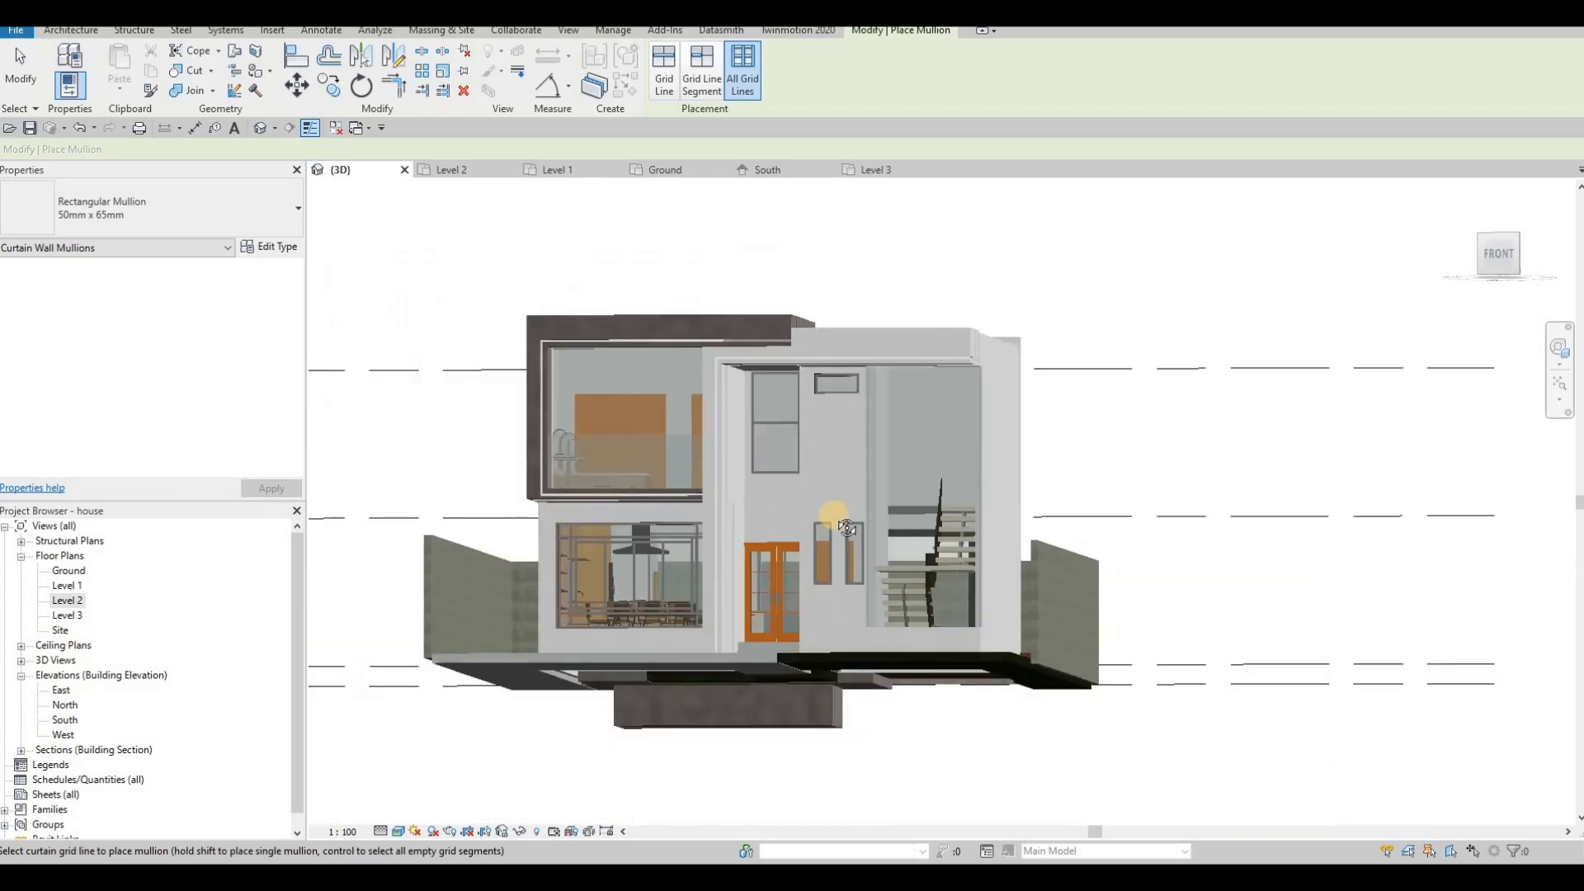
key("Escape")
In the South elevation, divide the large upper-floor bedroom curtain wall with one upper horizontal grid line and vertical grid lines at its quarter points and midpoint.
middle_click_drag(868, 523, 950, 433, "shift")
scroll(951, 433, "up", 5)
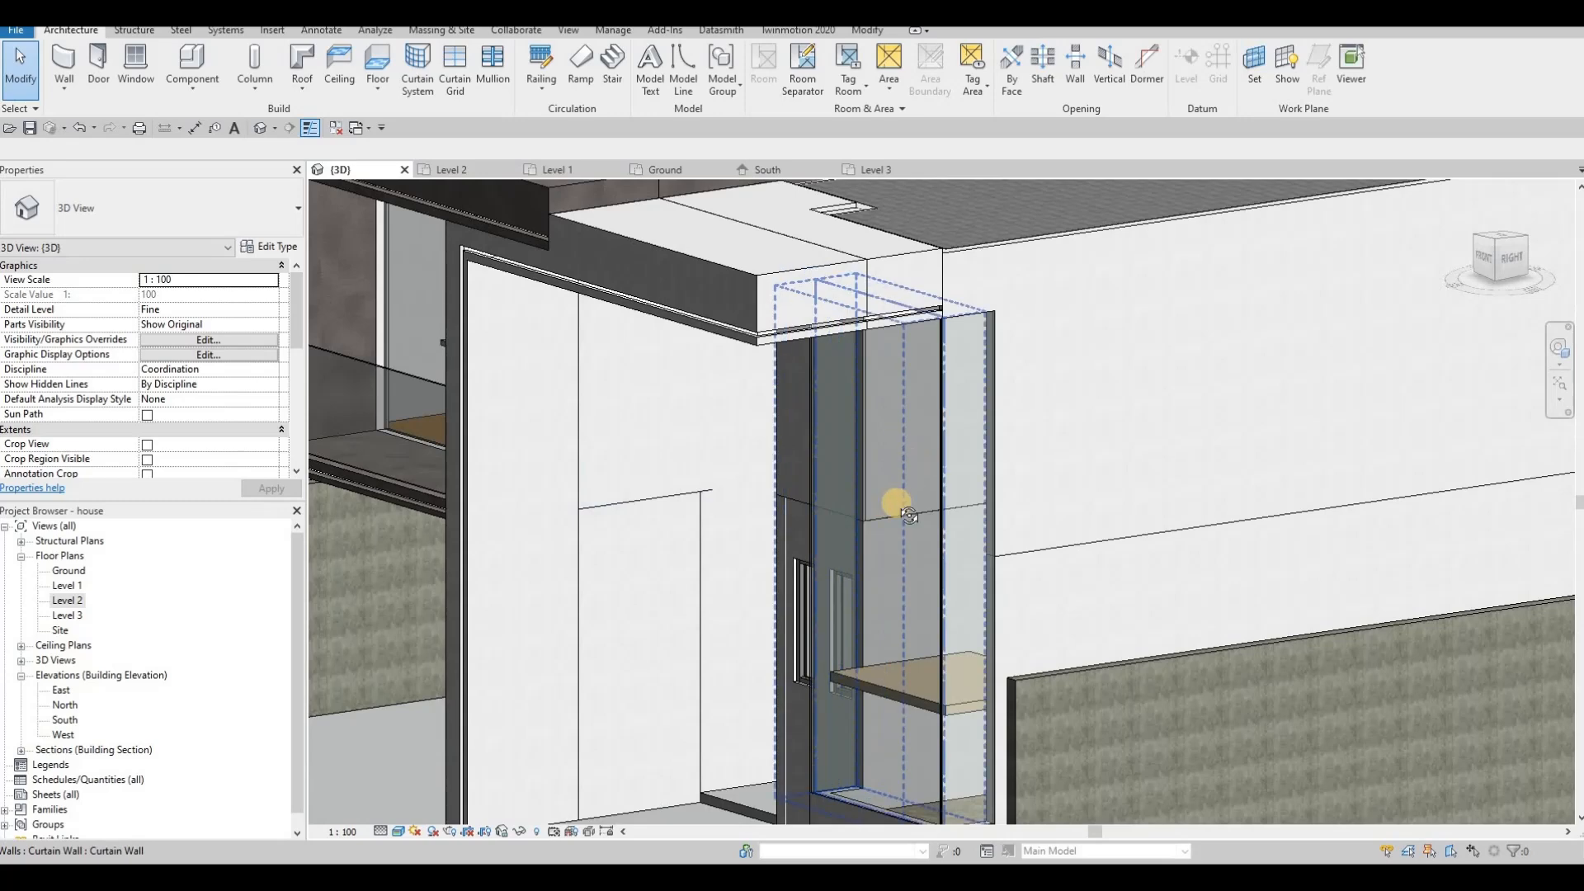
scroll(1051, 458, "down", 5)
middle_click_drag(1051, 458, 506, 260, "shift")
scroll(671, 396, "up", 2)
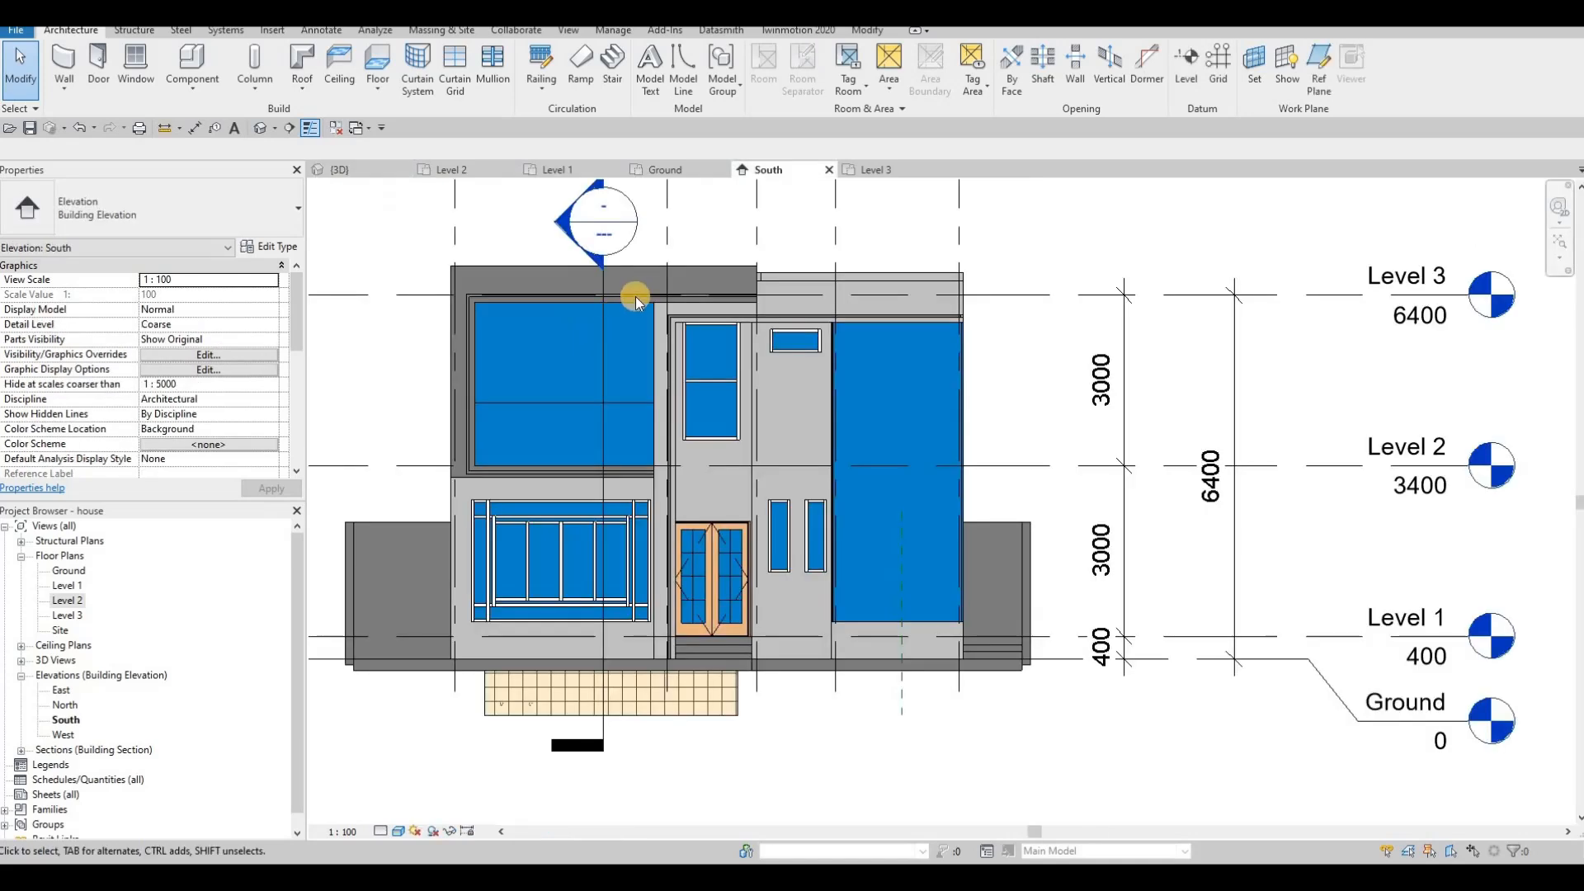
left_click(454, 70)
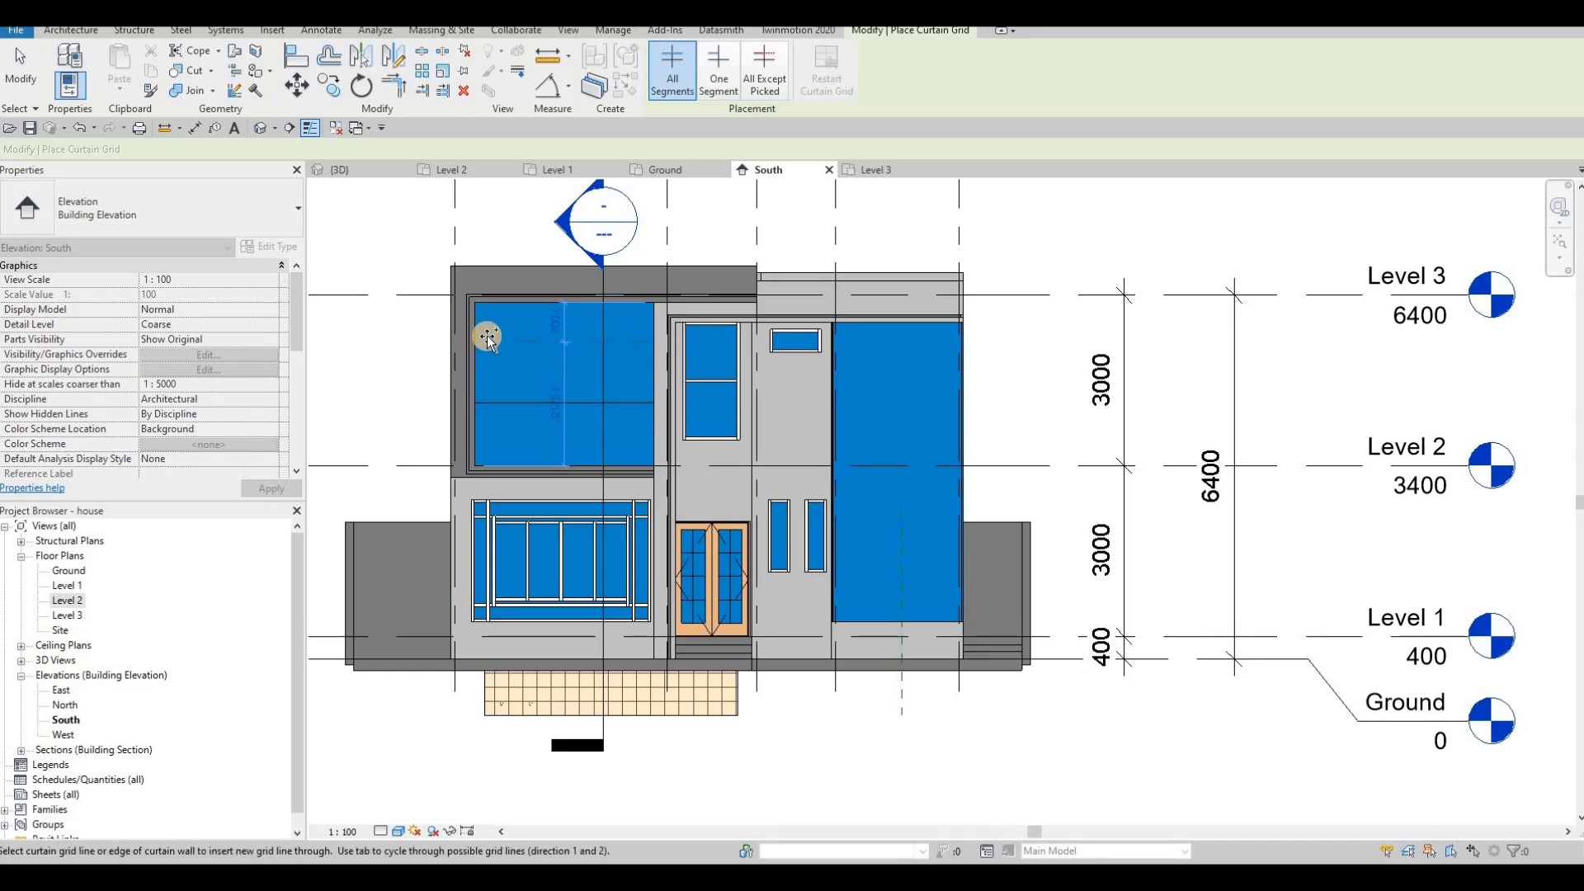
left_click(487, 339)
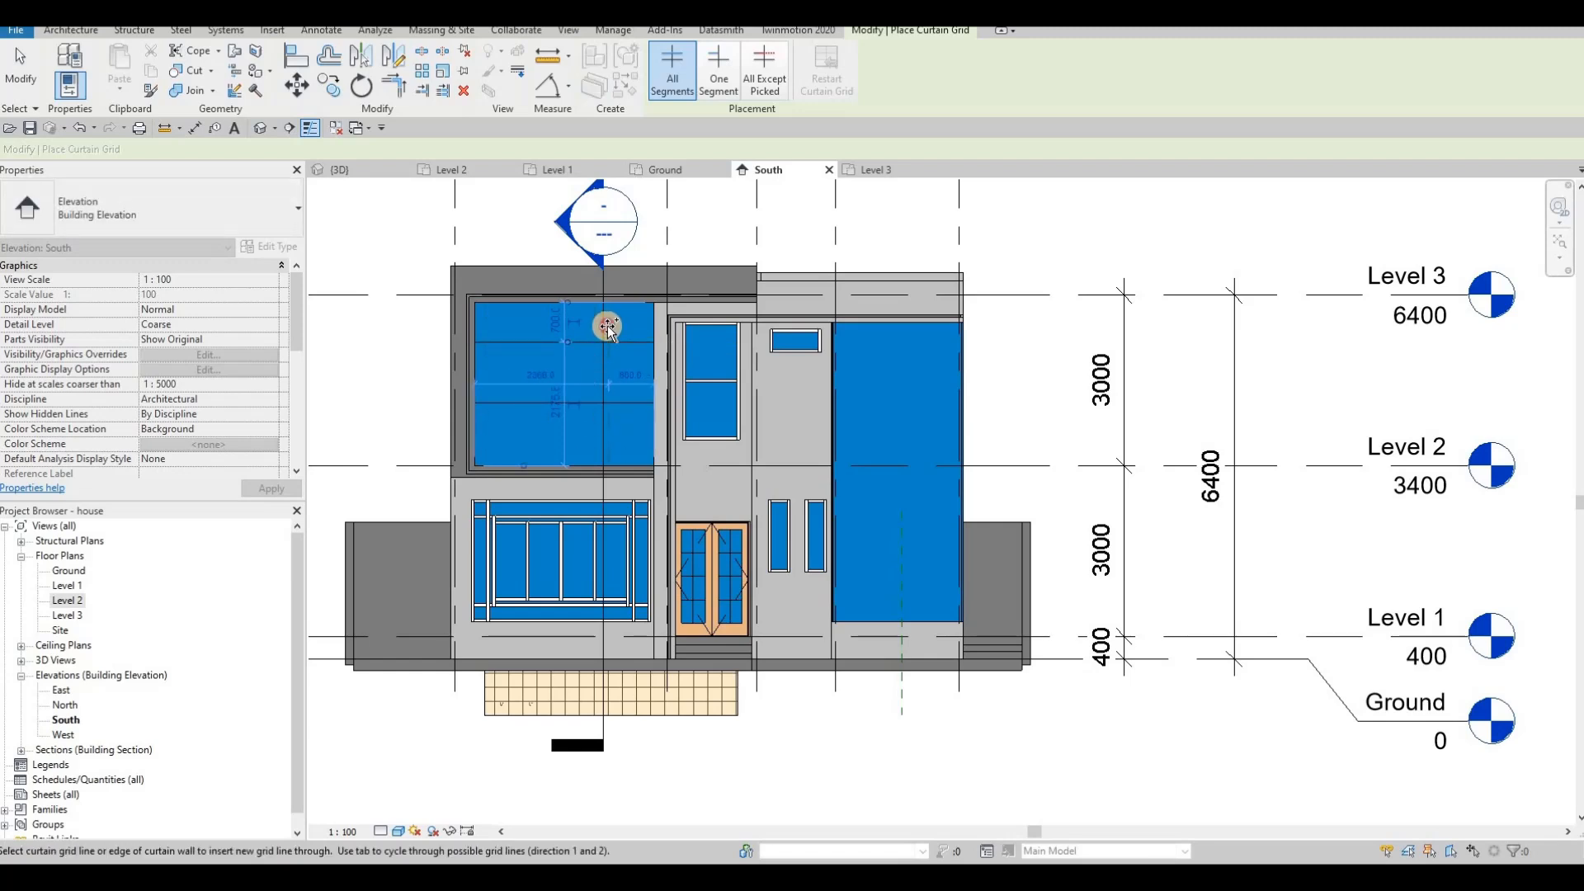
left_click(607, 325)
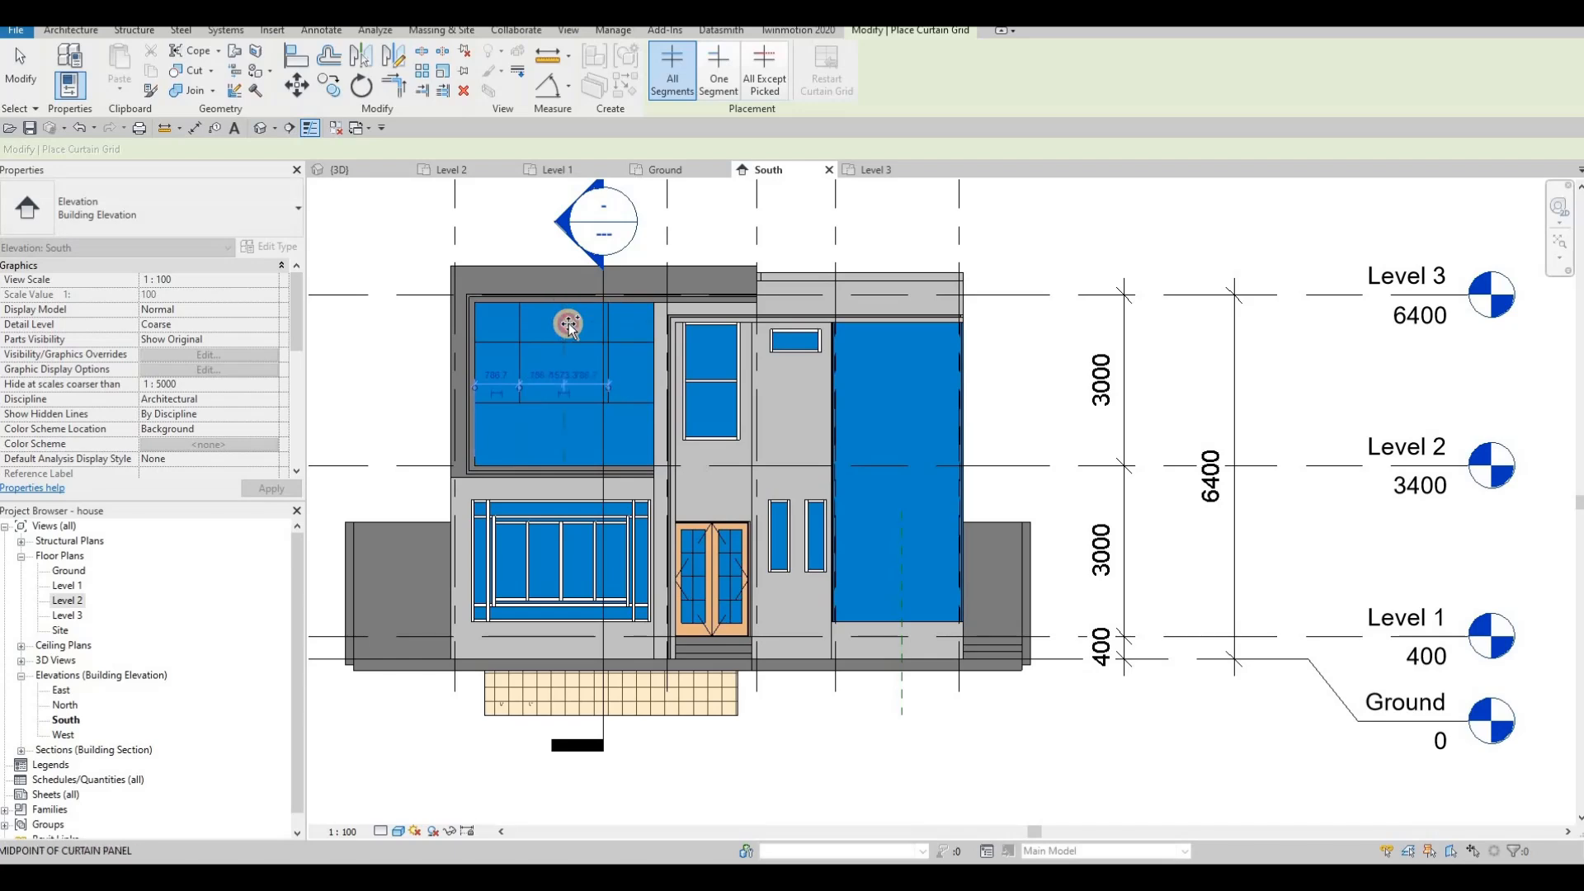
key("Escape")
key("Escape")
key("Escape")
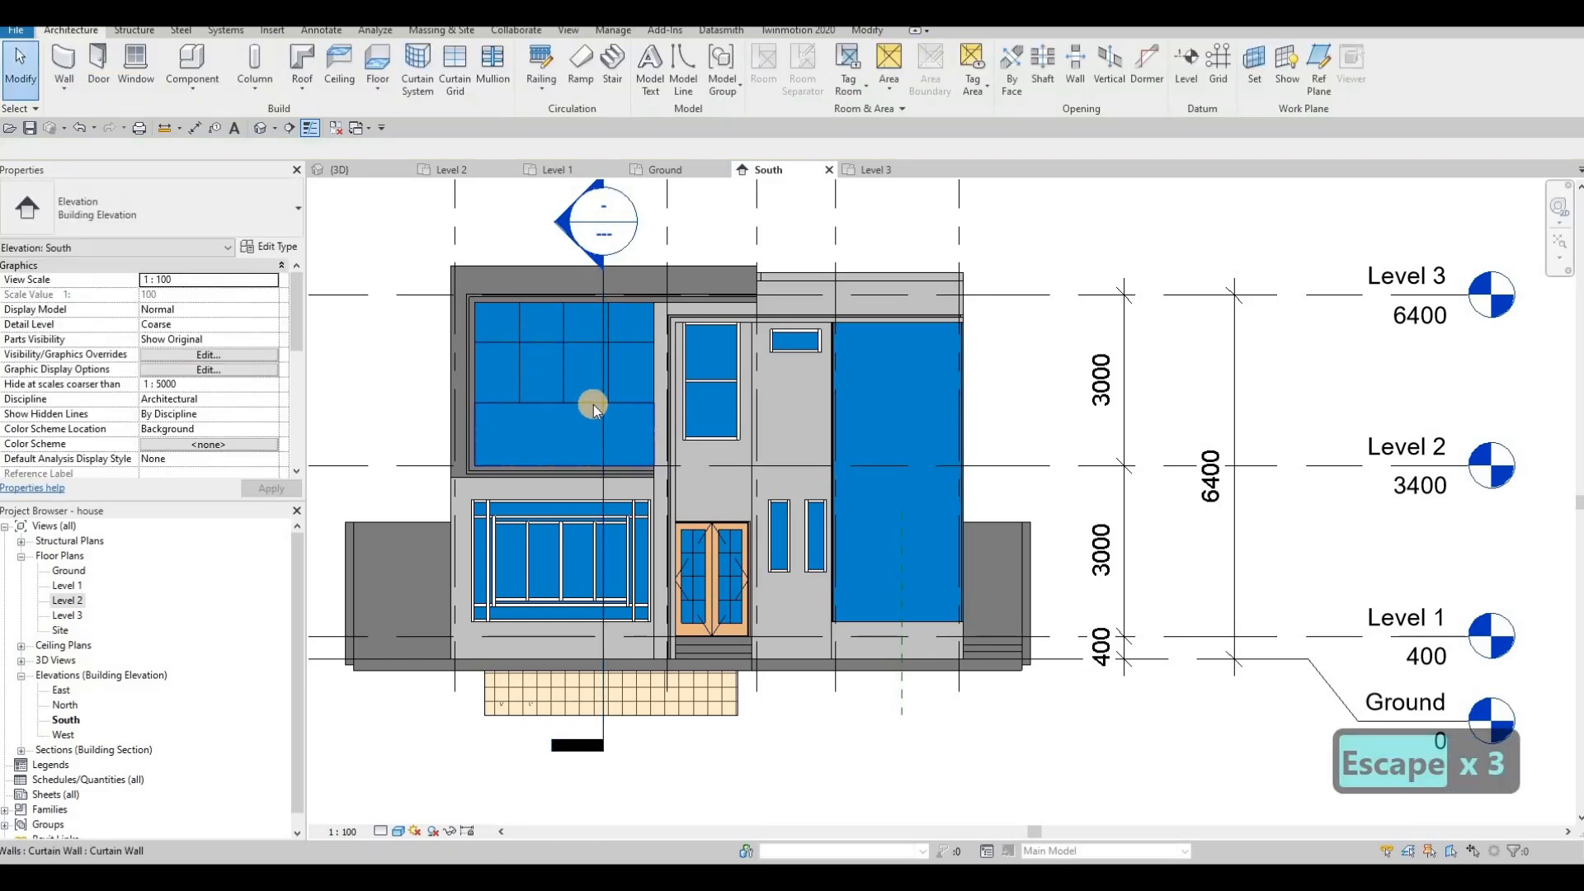
Try to delete the glazed panel covering the lower part of the upper-floor bedroom curtain wall.
left_click(593, 404)
key("Escape")
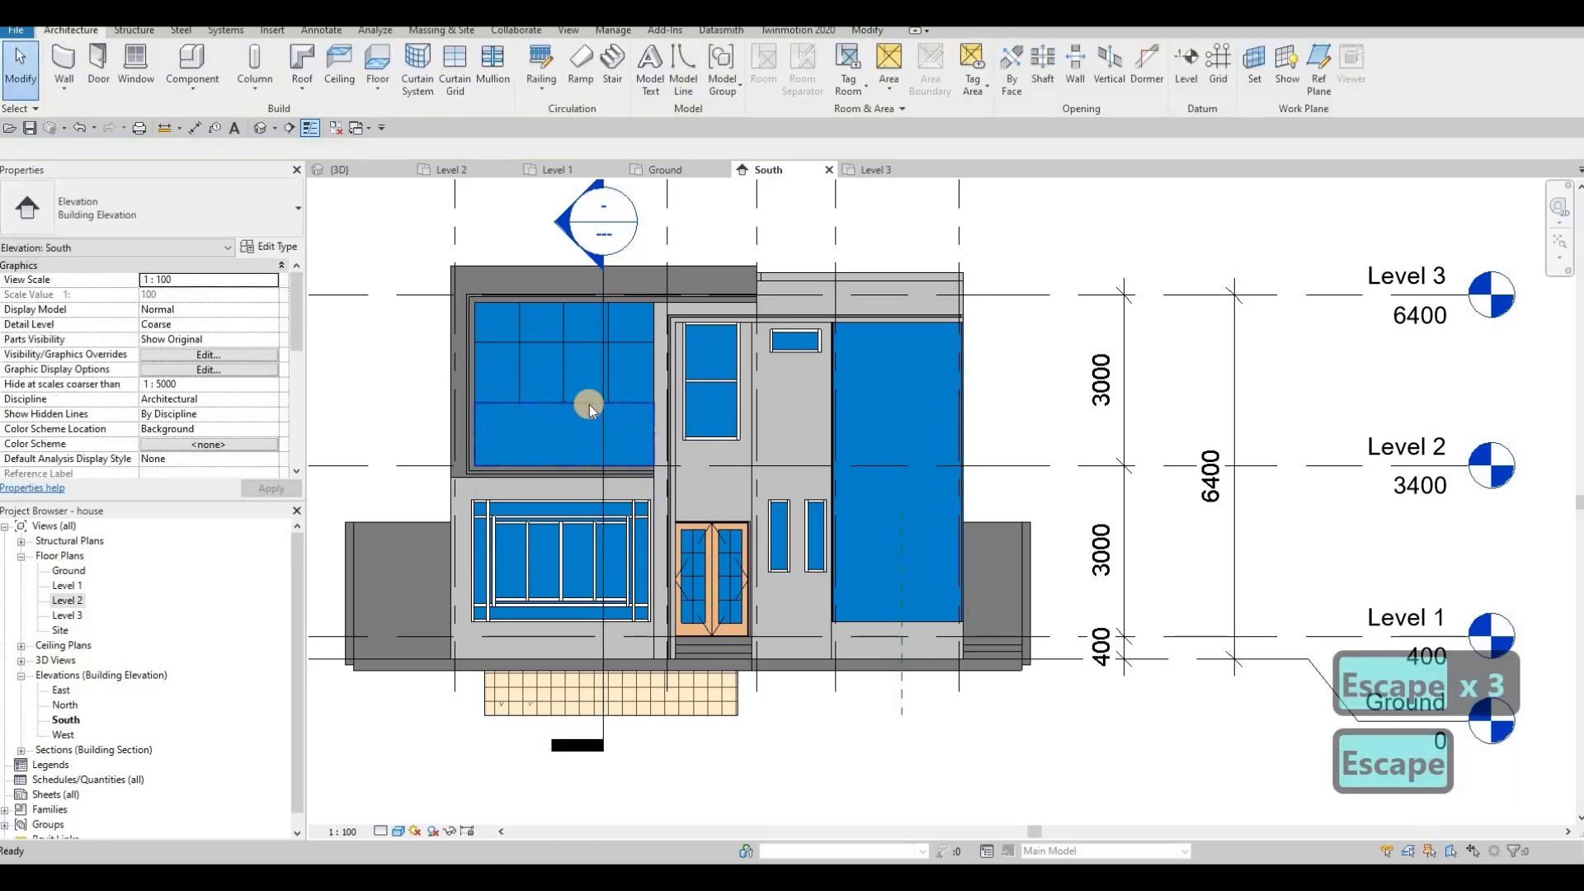
key("Escape")
key("Tab")
key("Tab")
key("Tab")
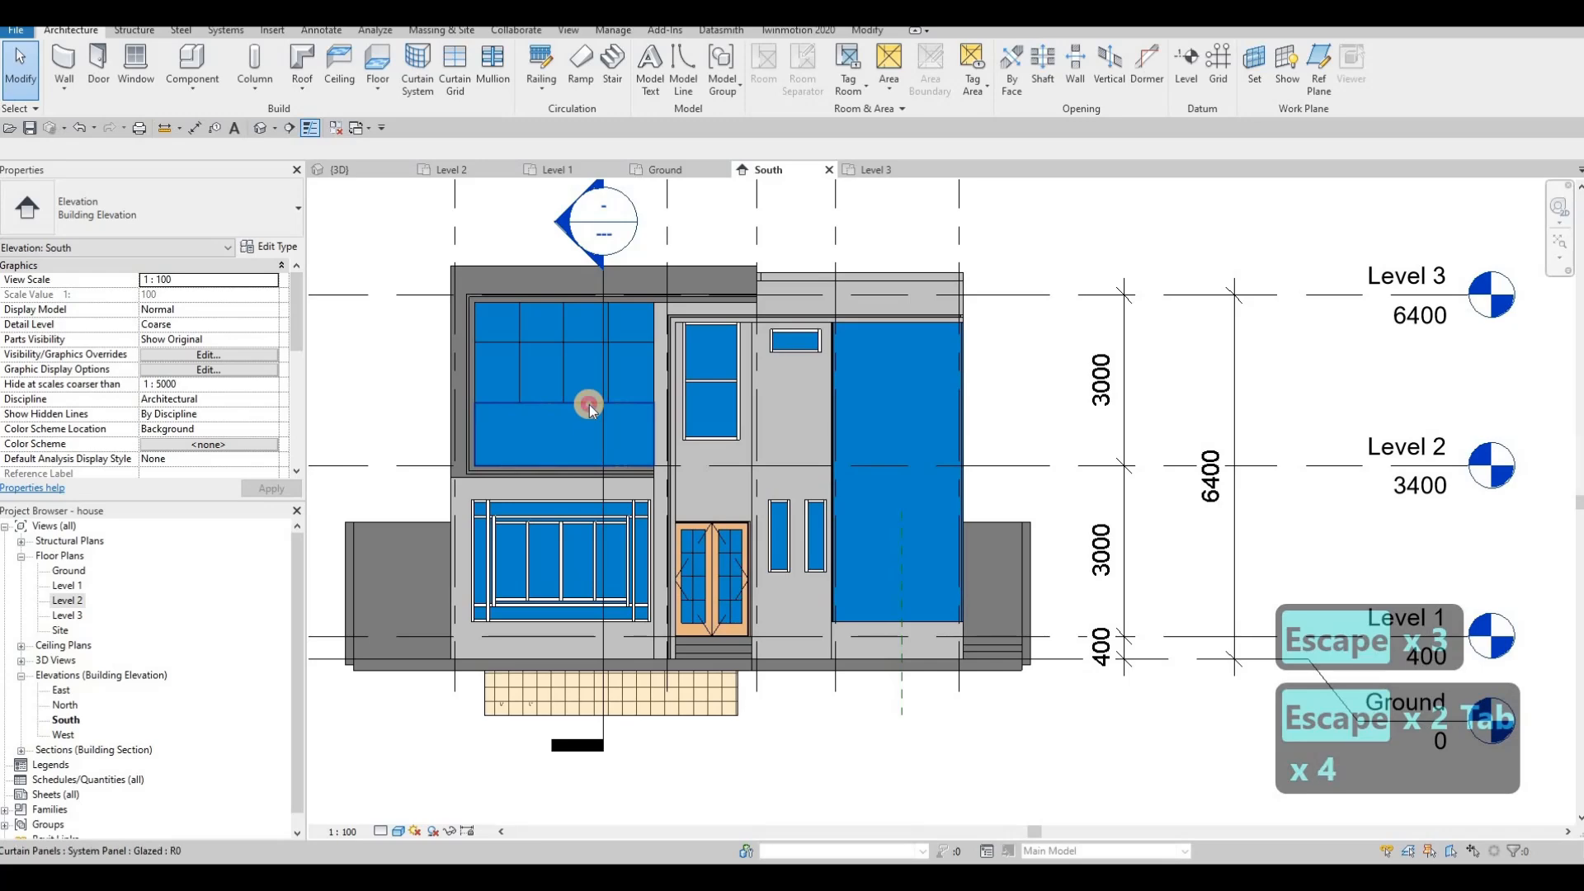
left_click(559, 429)
key("Delete")
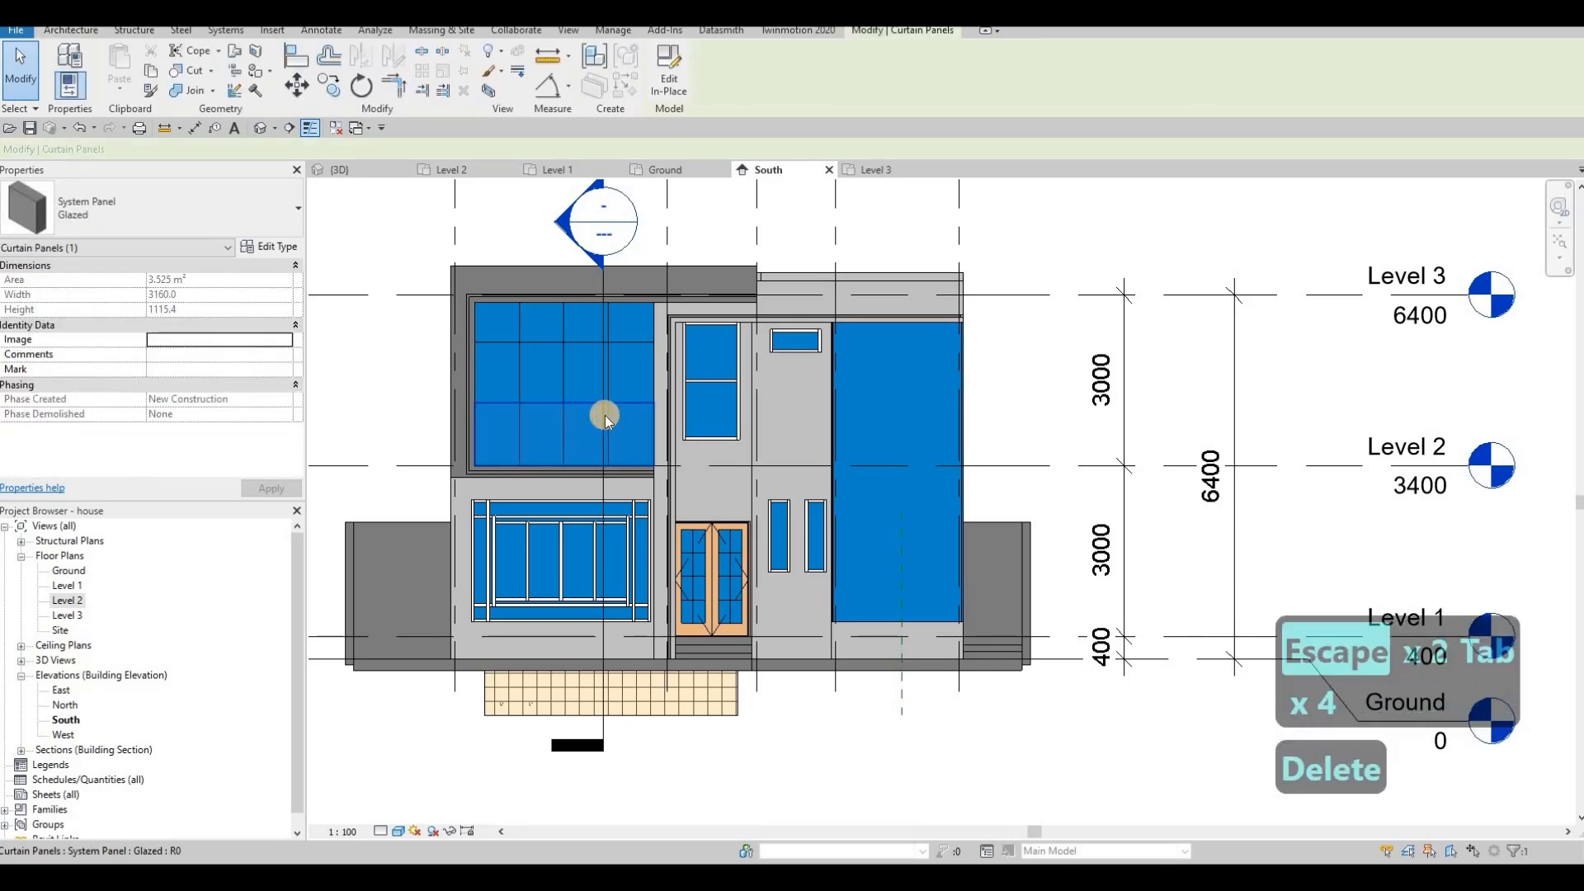
Try to delete the top edge of the low curtain wall in front of the bedroom glazing.
key("Escape")
key("Tab")
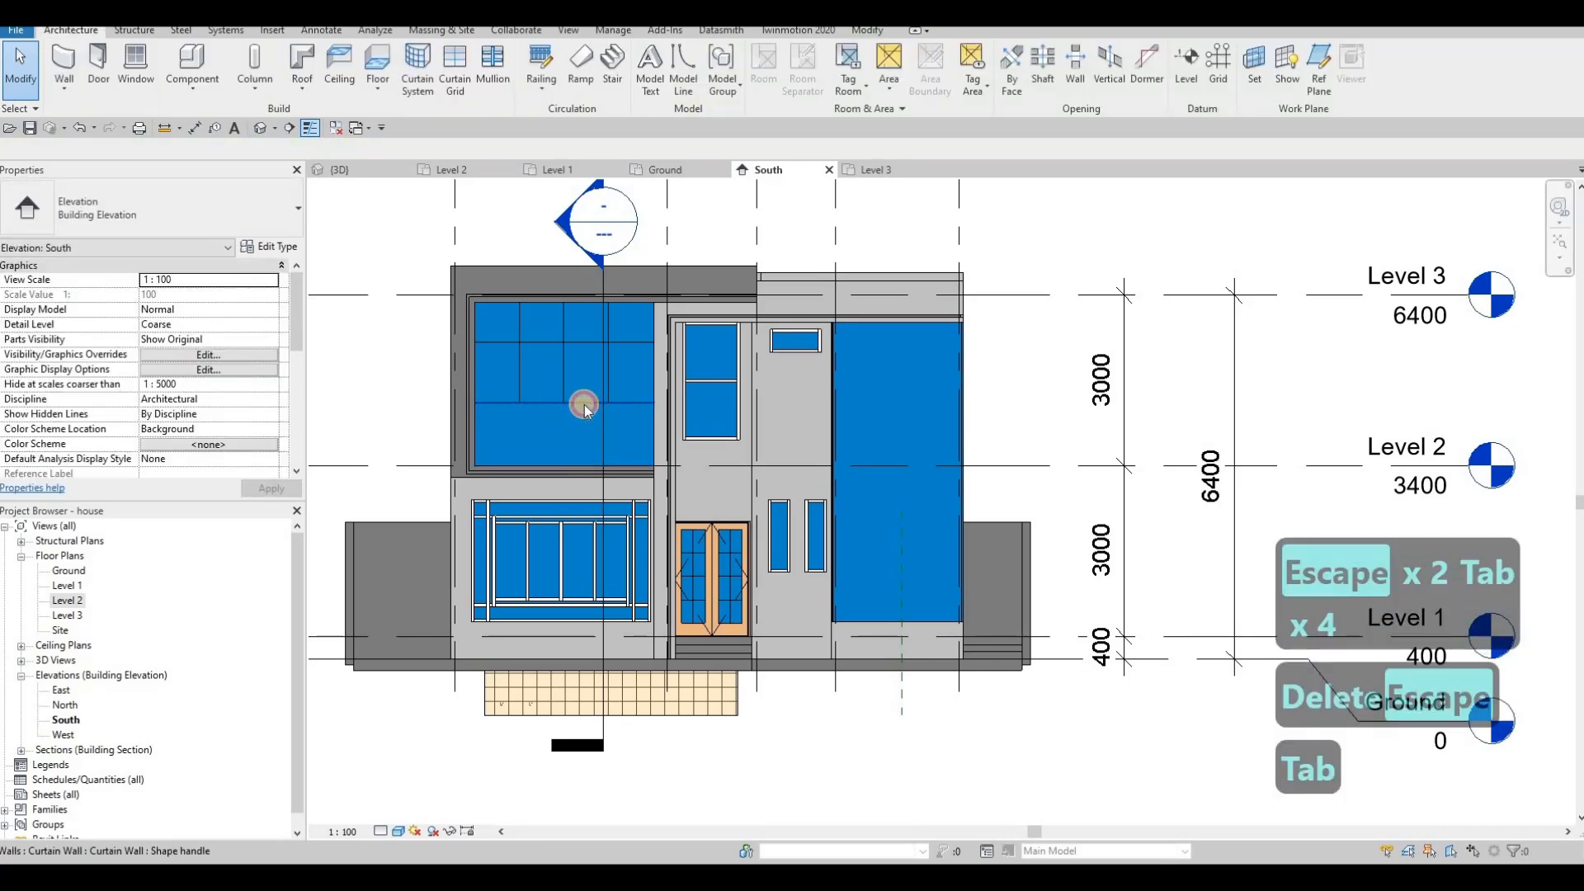
left_click(590, 411)
key("Delete")
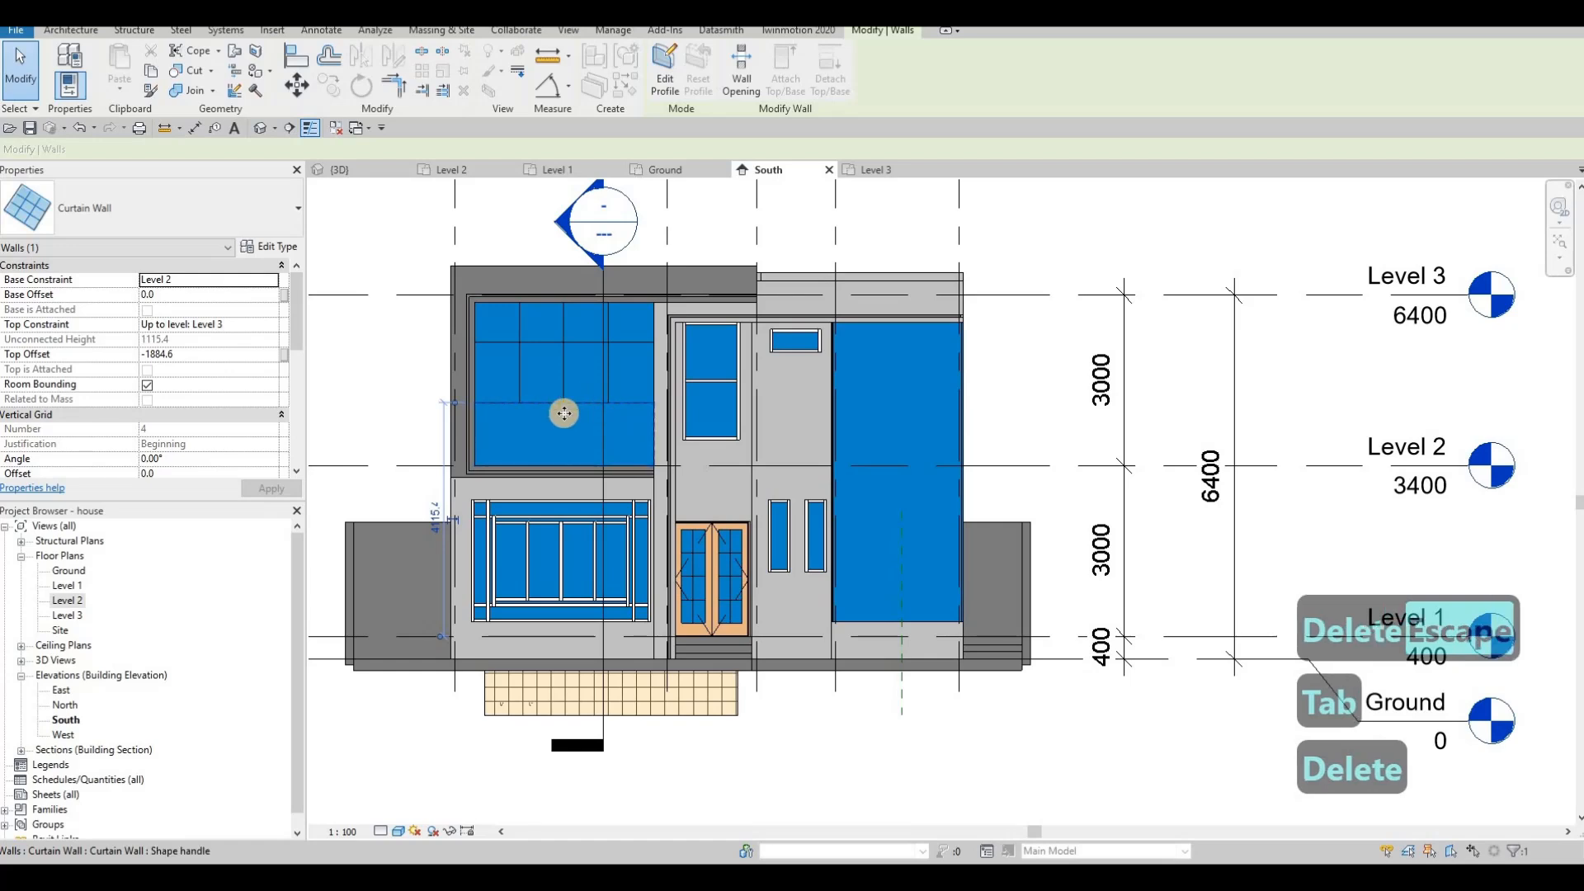
scroll(487, 388, "up", 3)
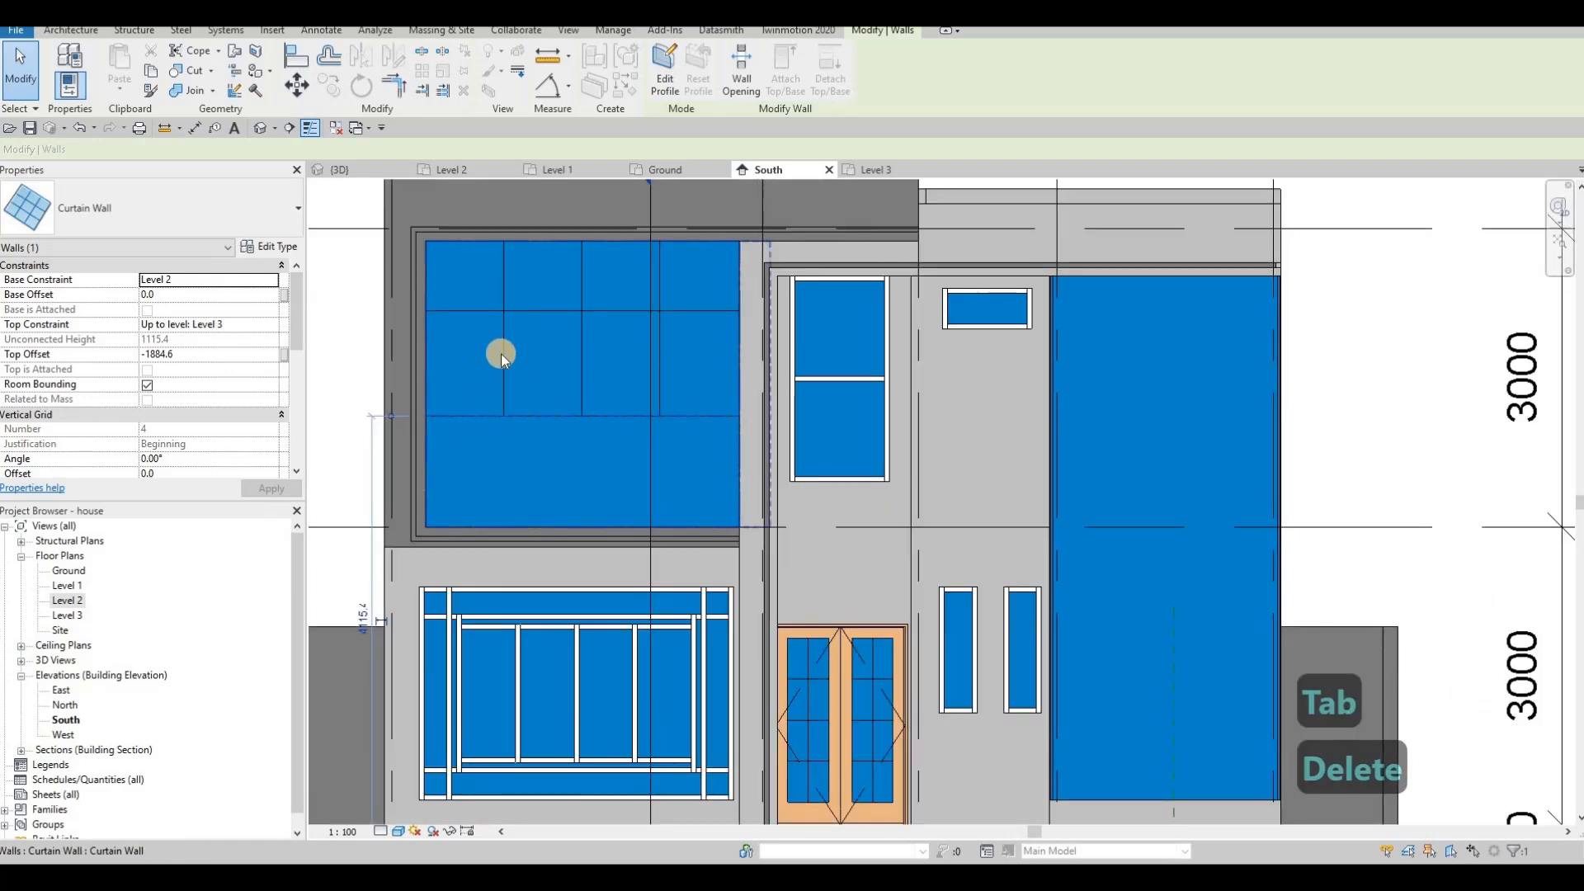
key("Delete")
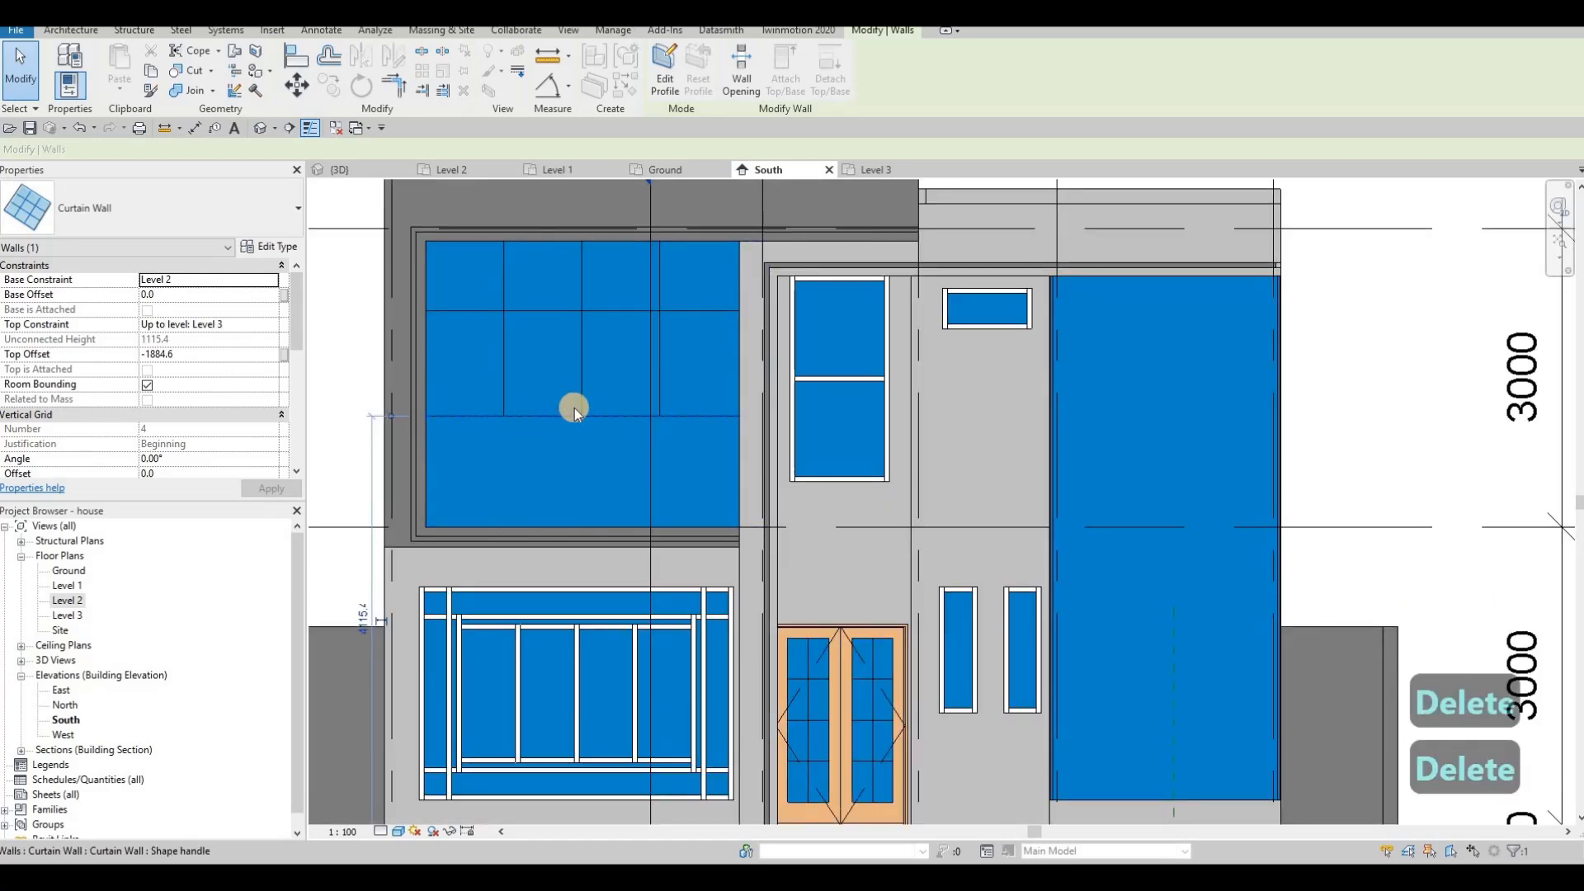
key("Escape")
key("Escape")
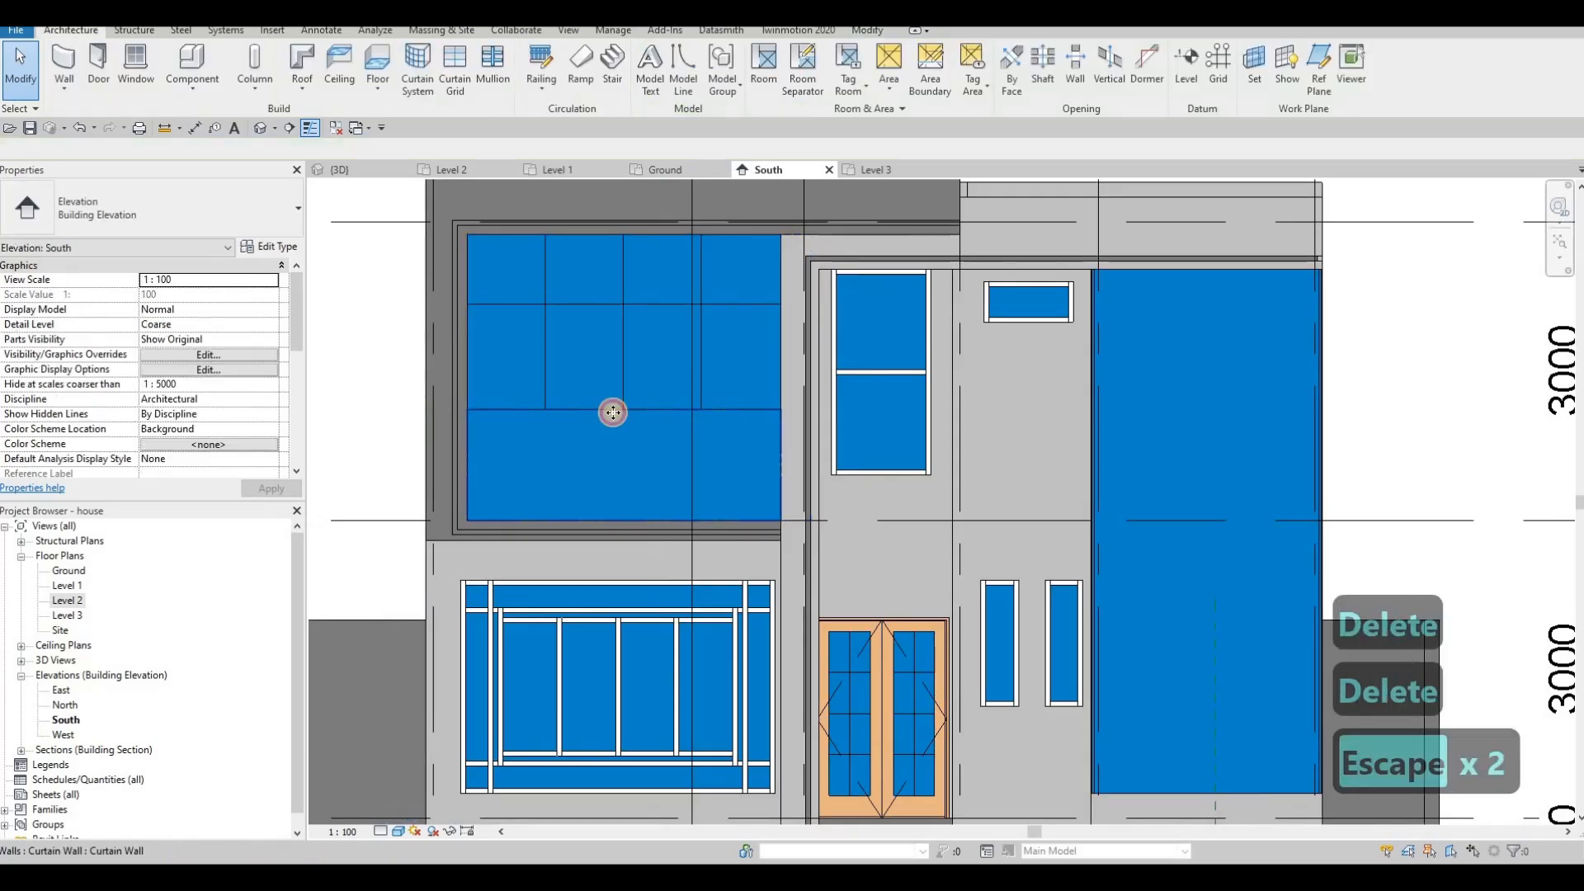
Delete the low balcony curtain wall in front of the bedroom glazing.
left_click(613, 413)
key("Delete")
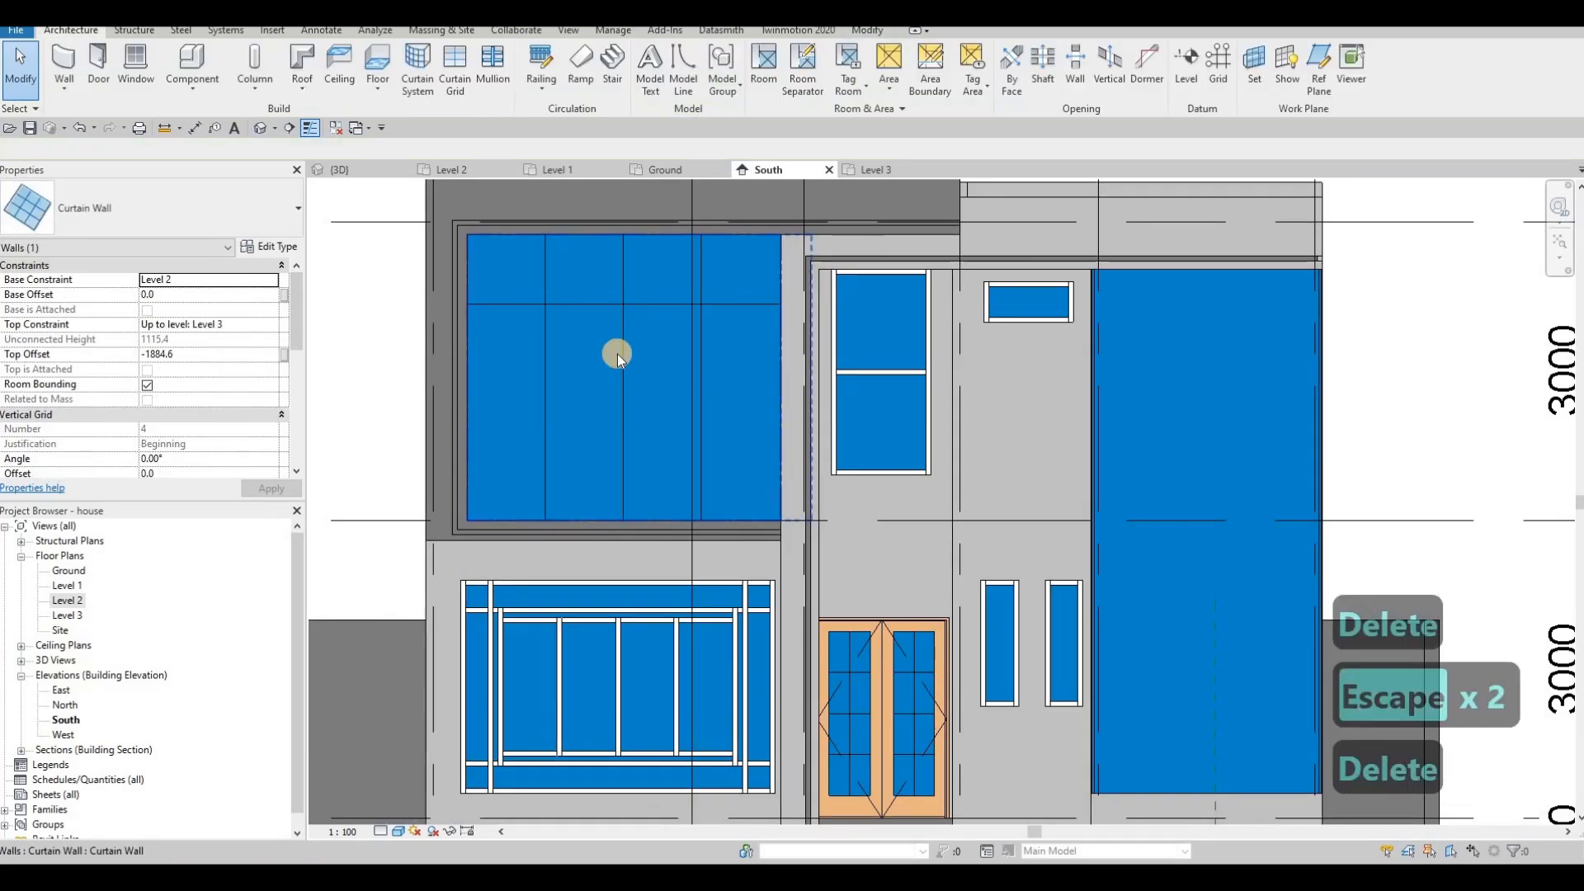
key("Escape")
key("Escape")
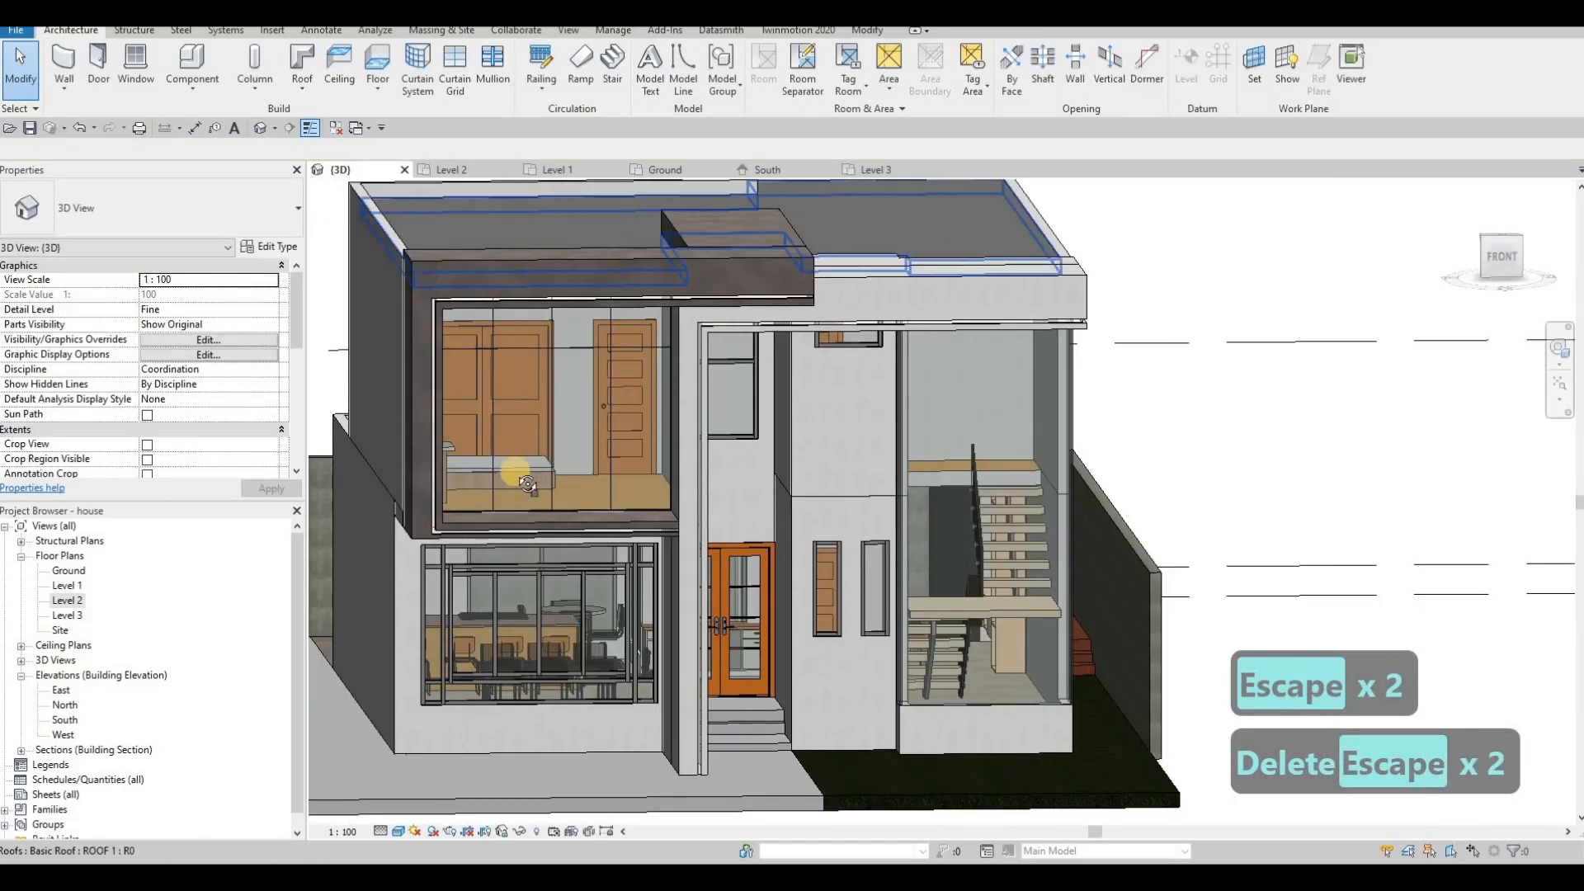
In the 3D view, undo the deletion of the low balcony curtain wall.
middle_click_drag(507, 491, 611, 458, "shift")
key("ctrl+z")
middle_click_drag(612, 379, 463, 224, "shift")
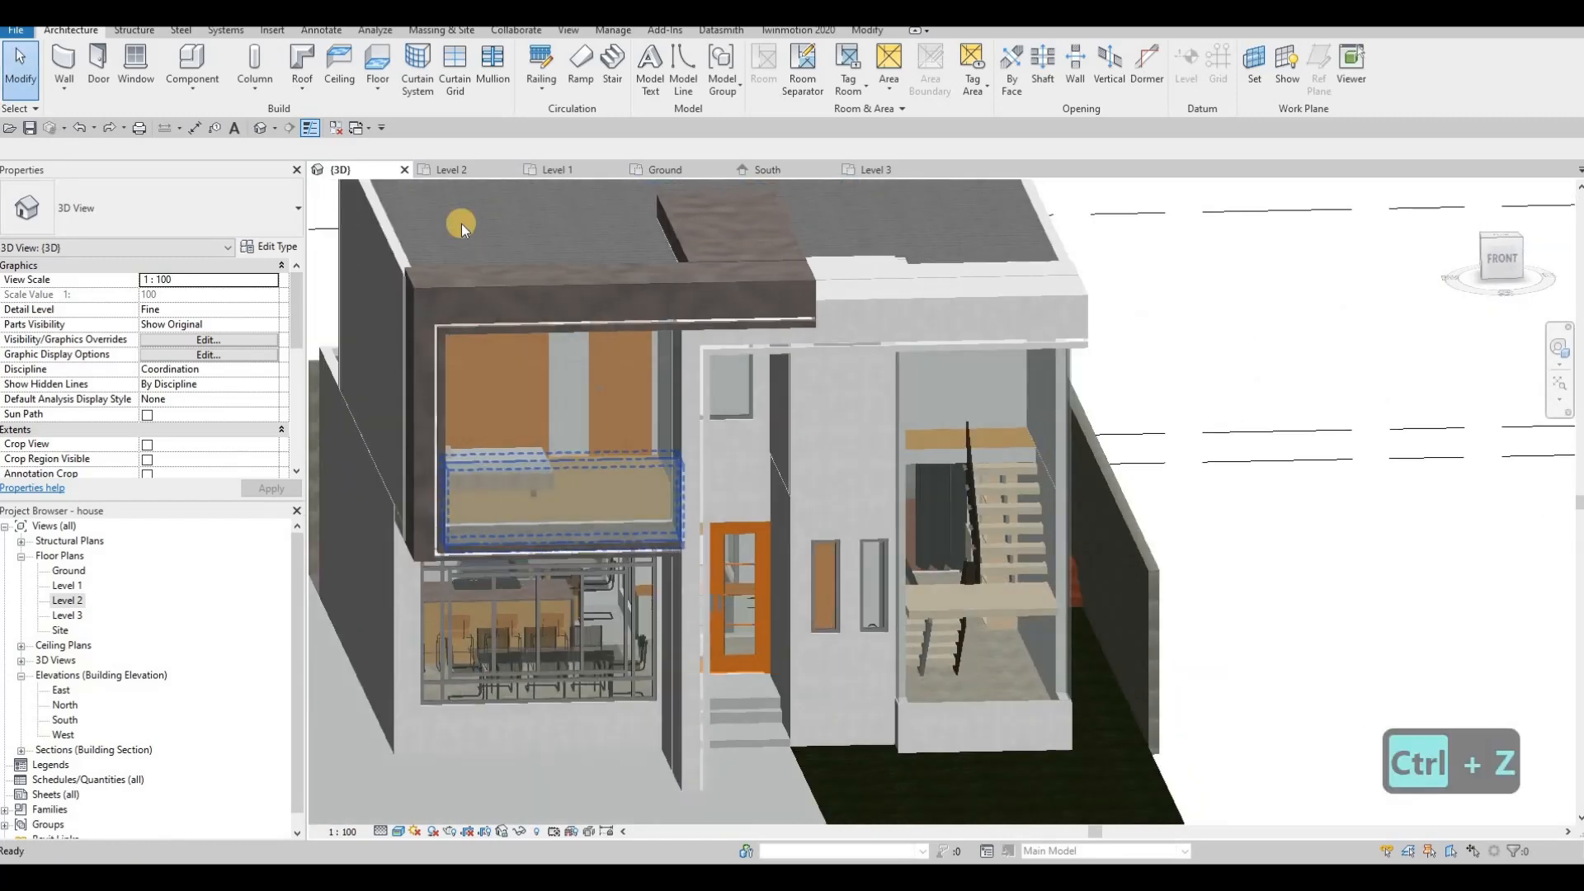
Add 50mm x 65mm rectangular mullions to all grid lines of the upper-floor bedroom curtain wall.
left_click(493, 62)
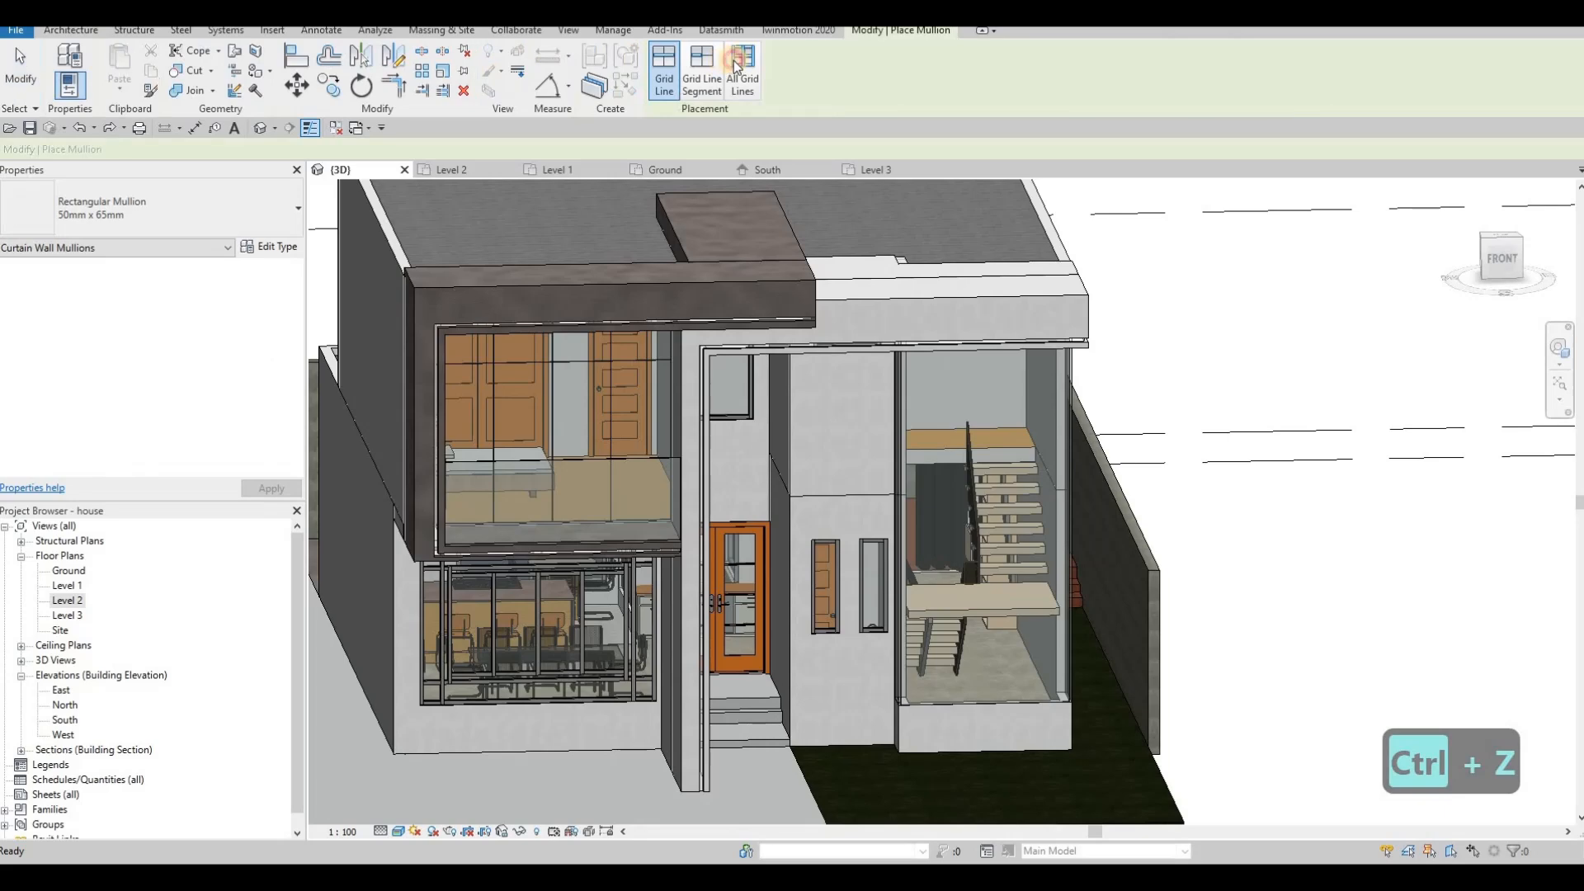
left_click(743, 63)
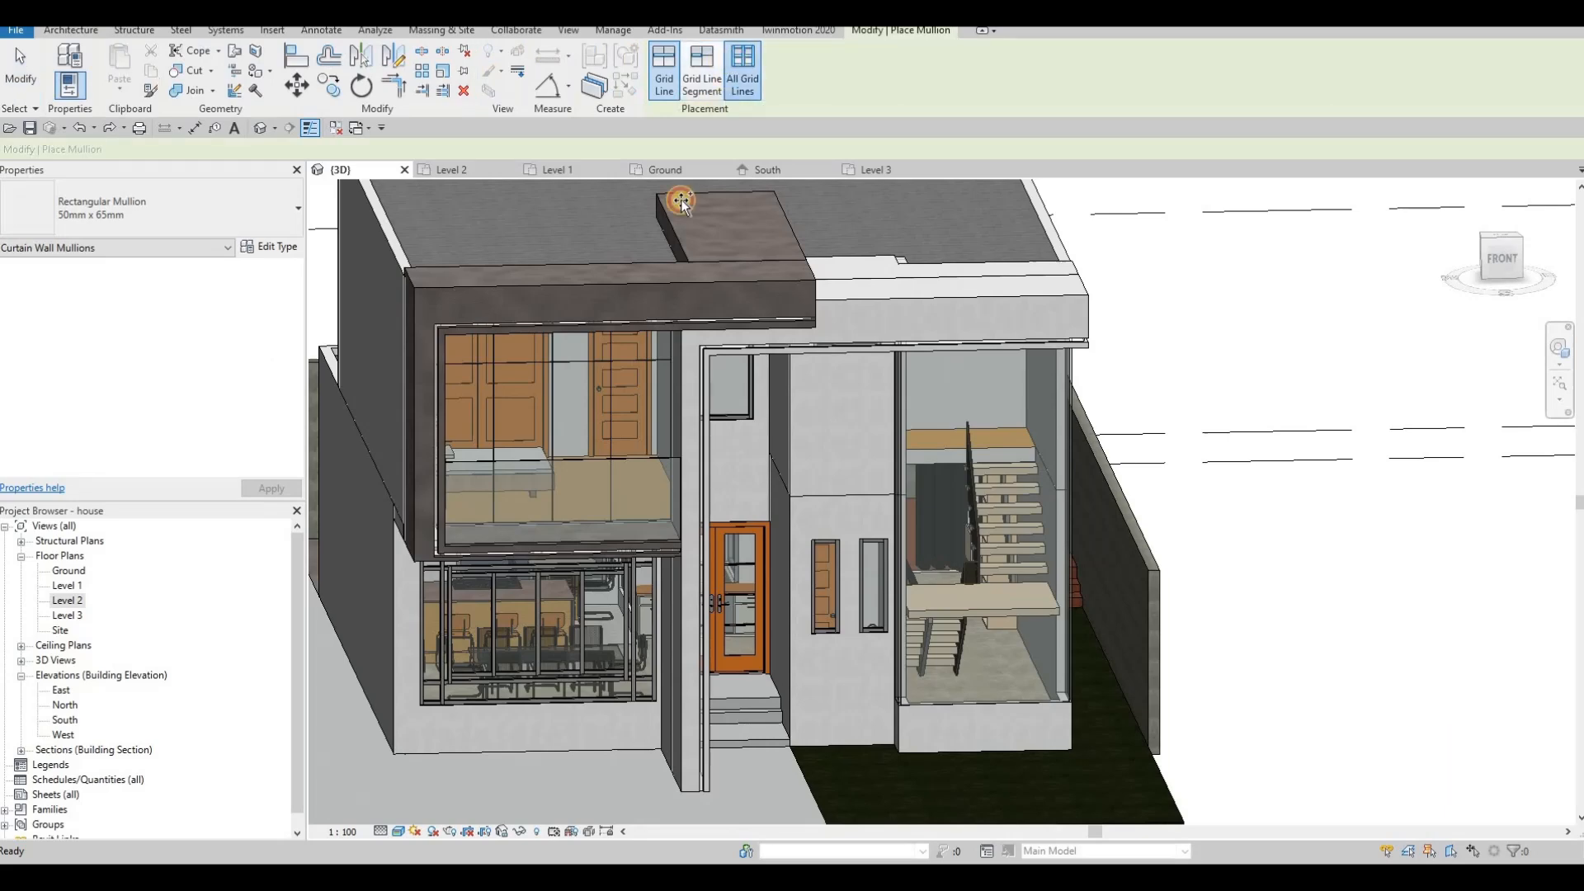
left_click(609, 399)
key("Escape")
Swap the end glazed panel of the upper bedroom curtain wall for the M_Door-Curtain-Wall-Single-Glass door.
middle_click_drag(645, 541, 665, 454, "shift")
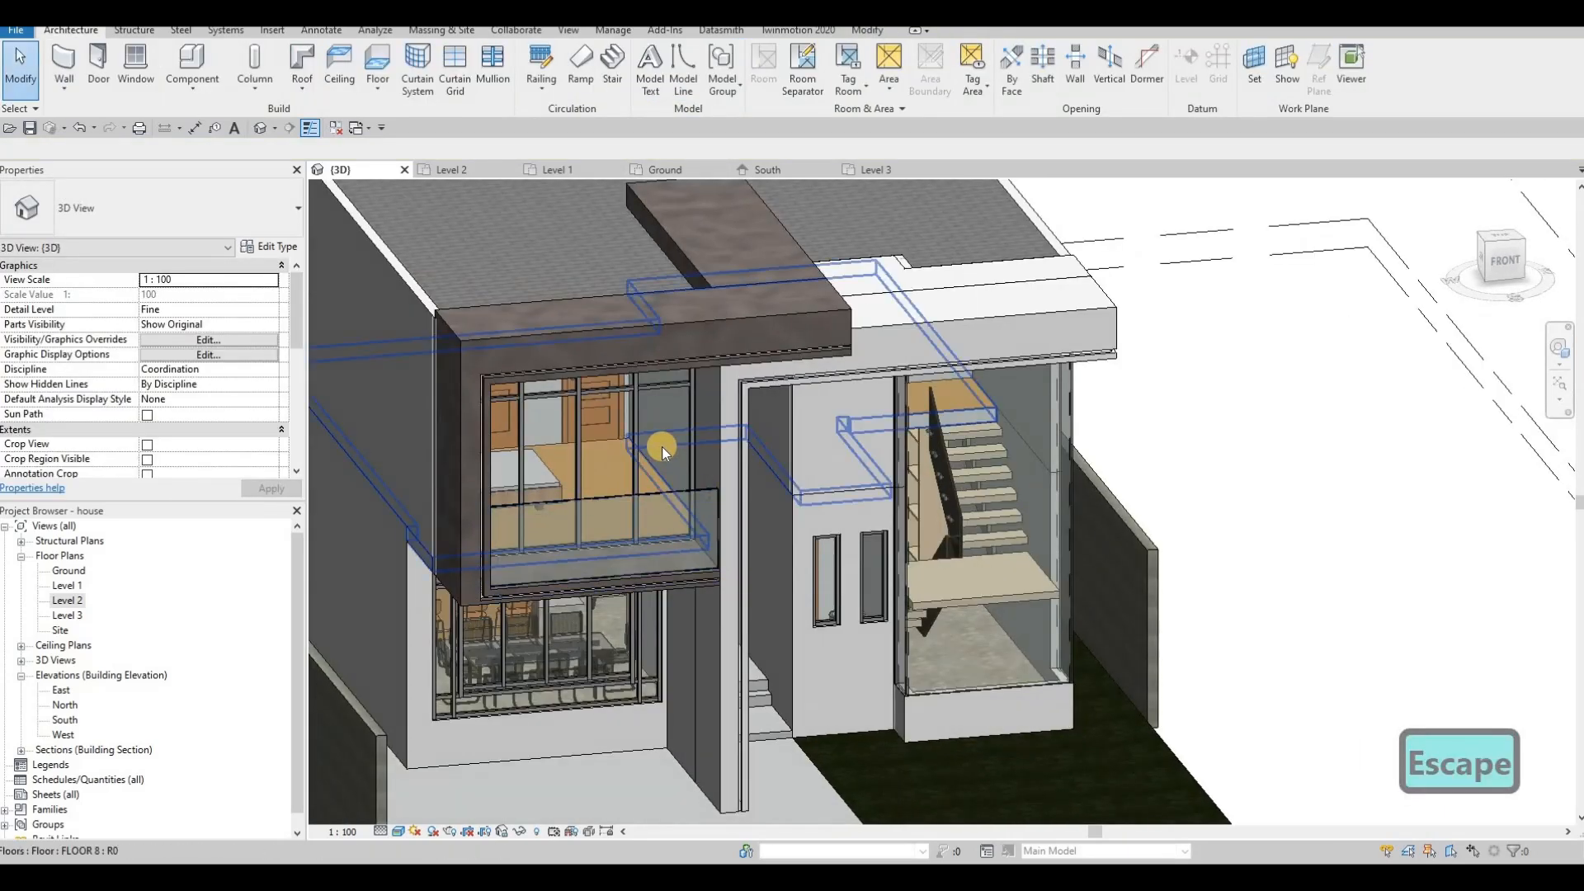
key("Tab")
left_click(662, 447)
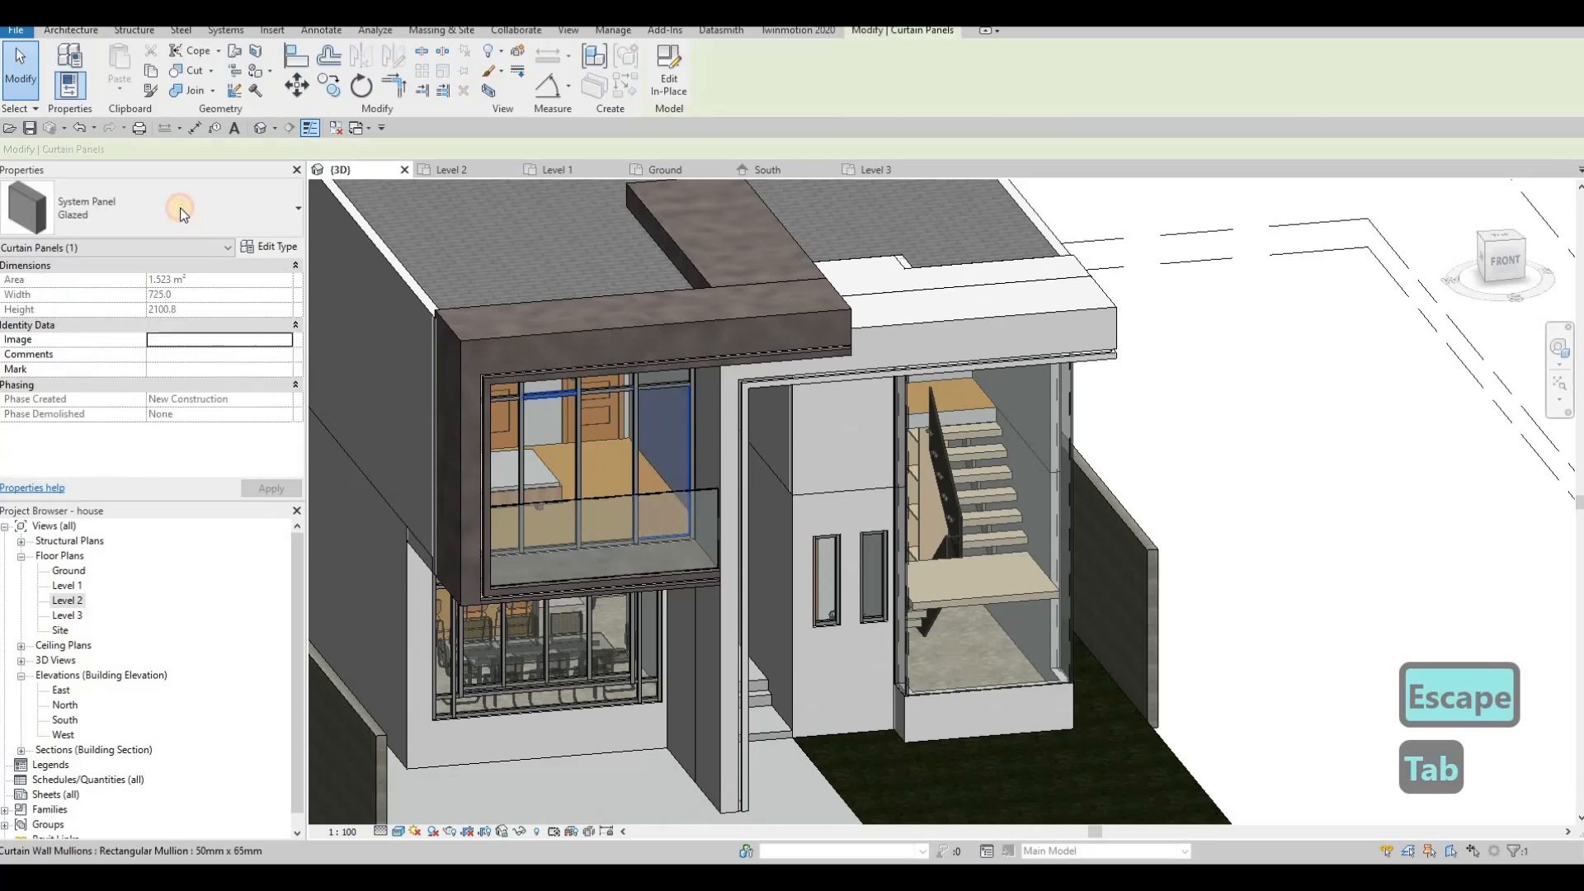
left_click(183, 213)
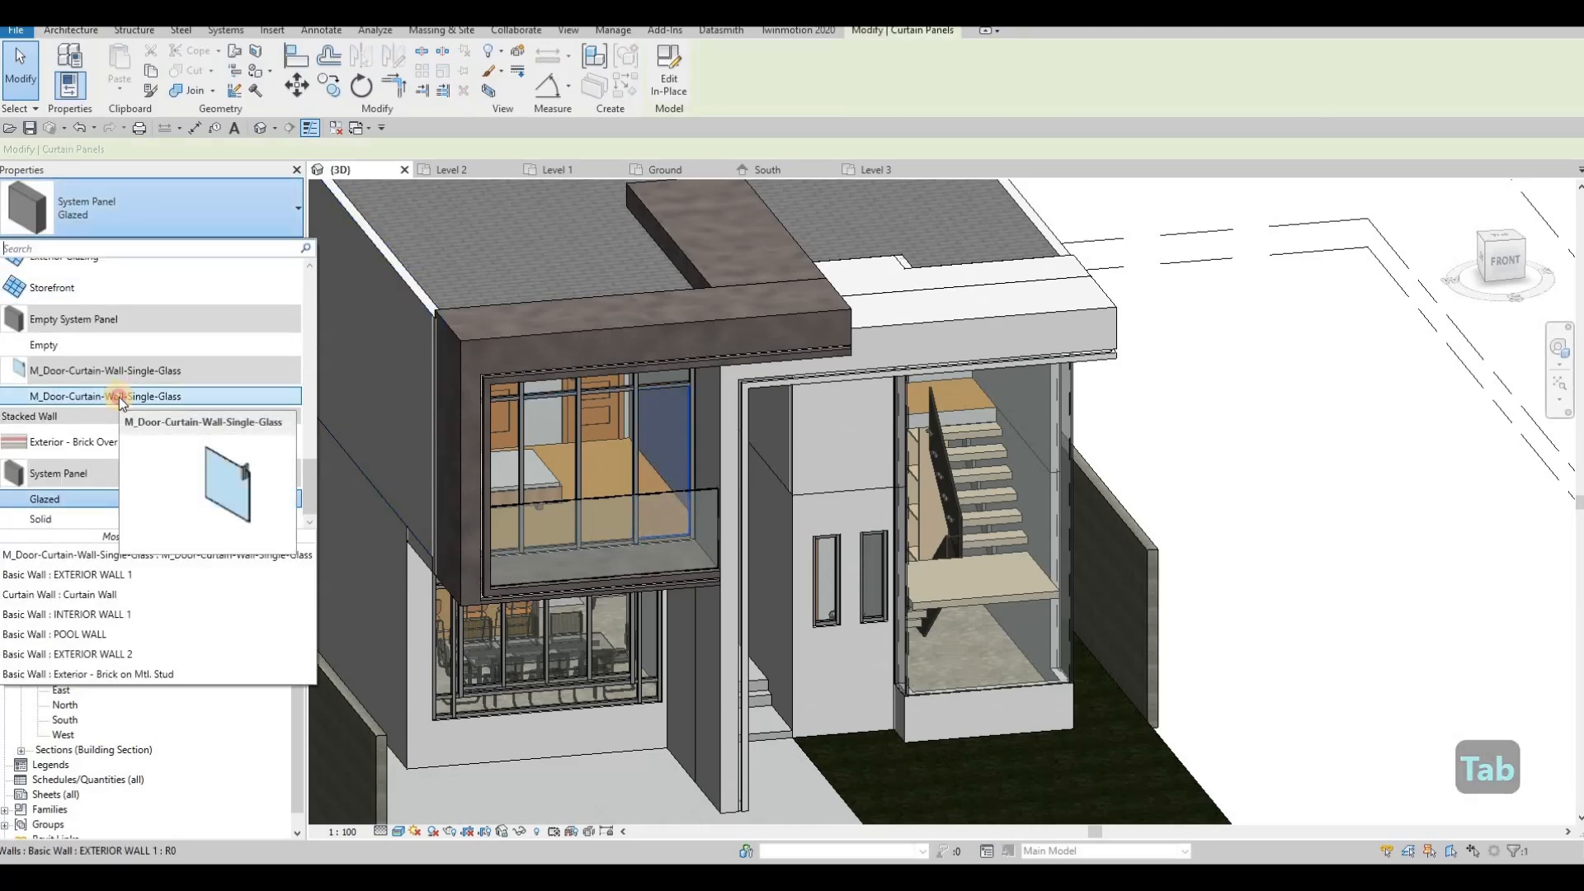
left_click(120, 397)
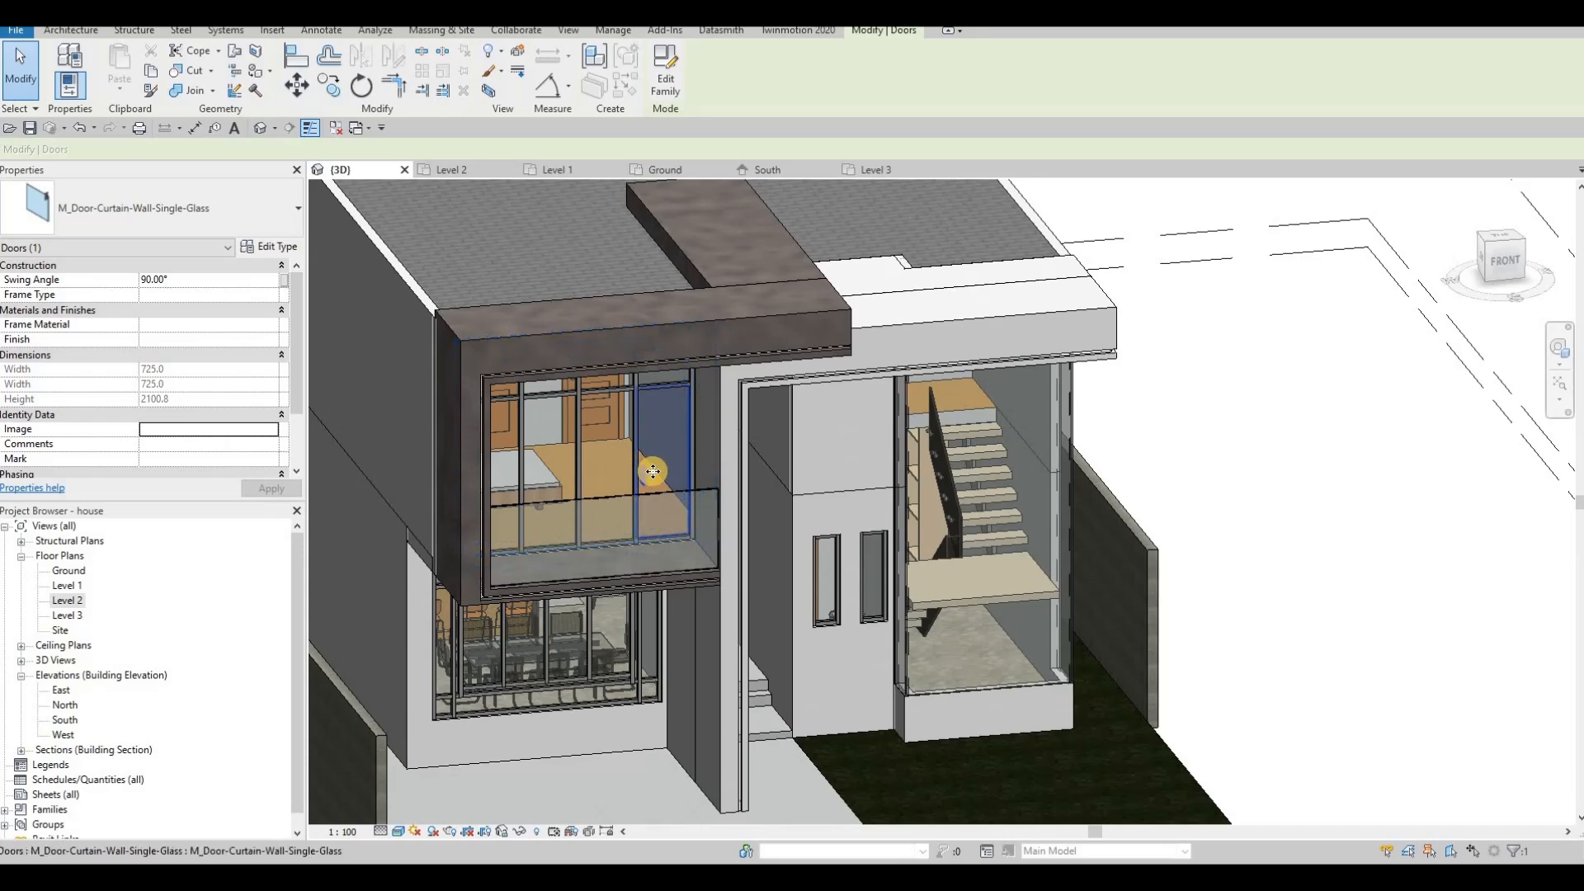
key("Escape")
Delete the mullion running along the bottom of the new glass balcony door.
scroll(674, 547, "up", 5)
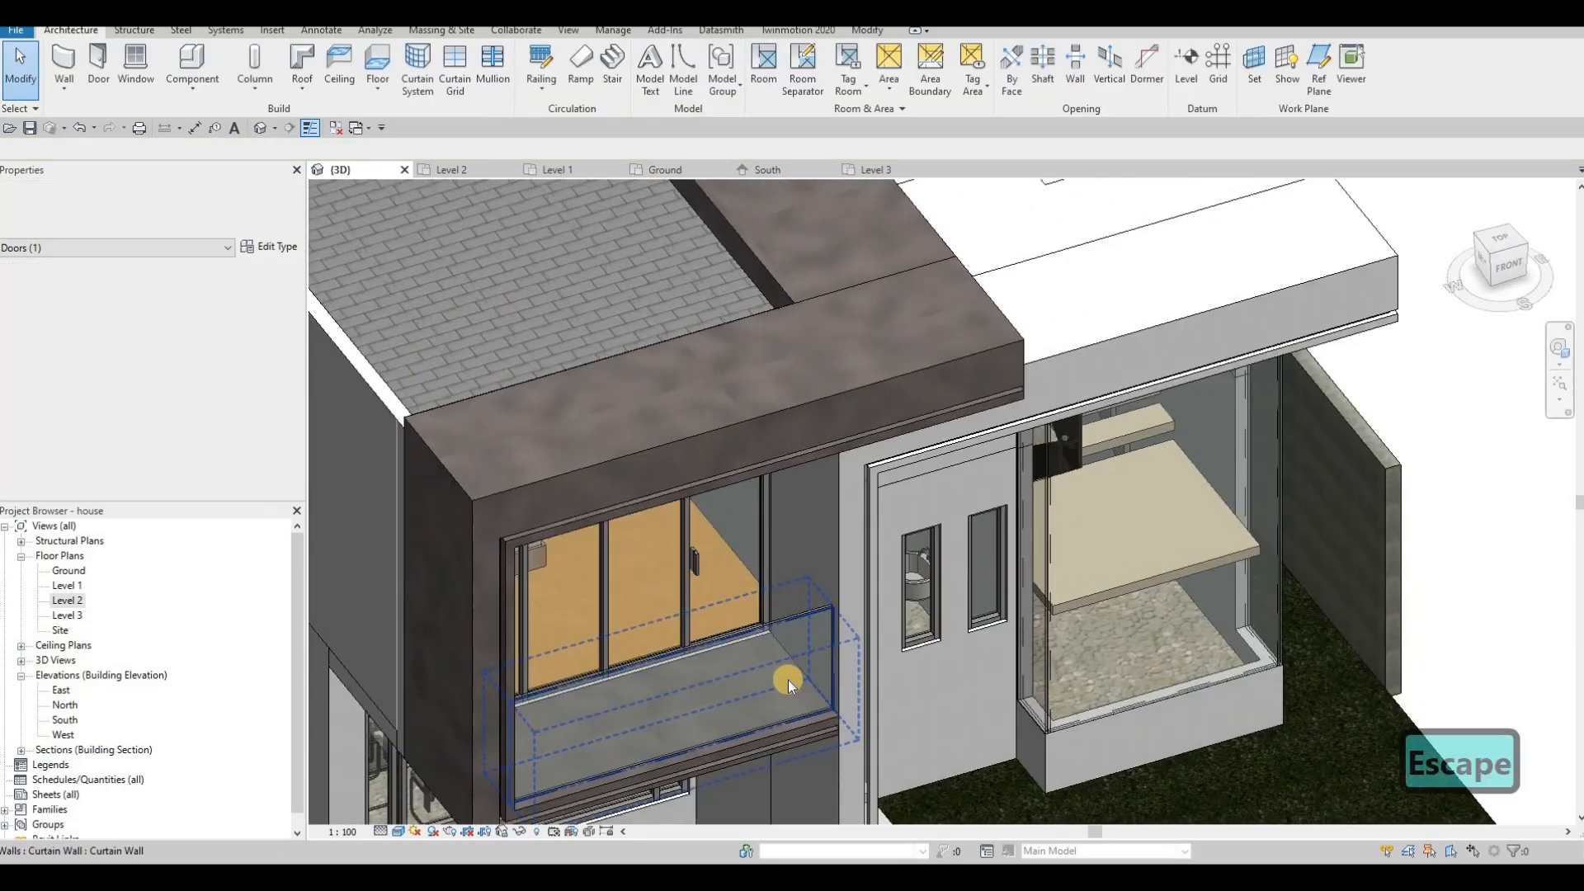
scroll(780, 656, "up", 3)
left_click(764, 652)
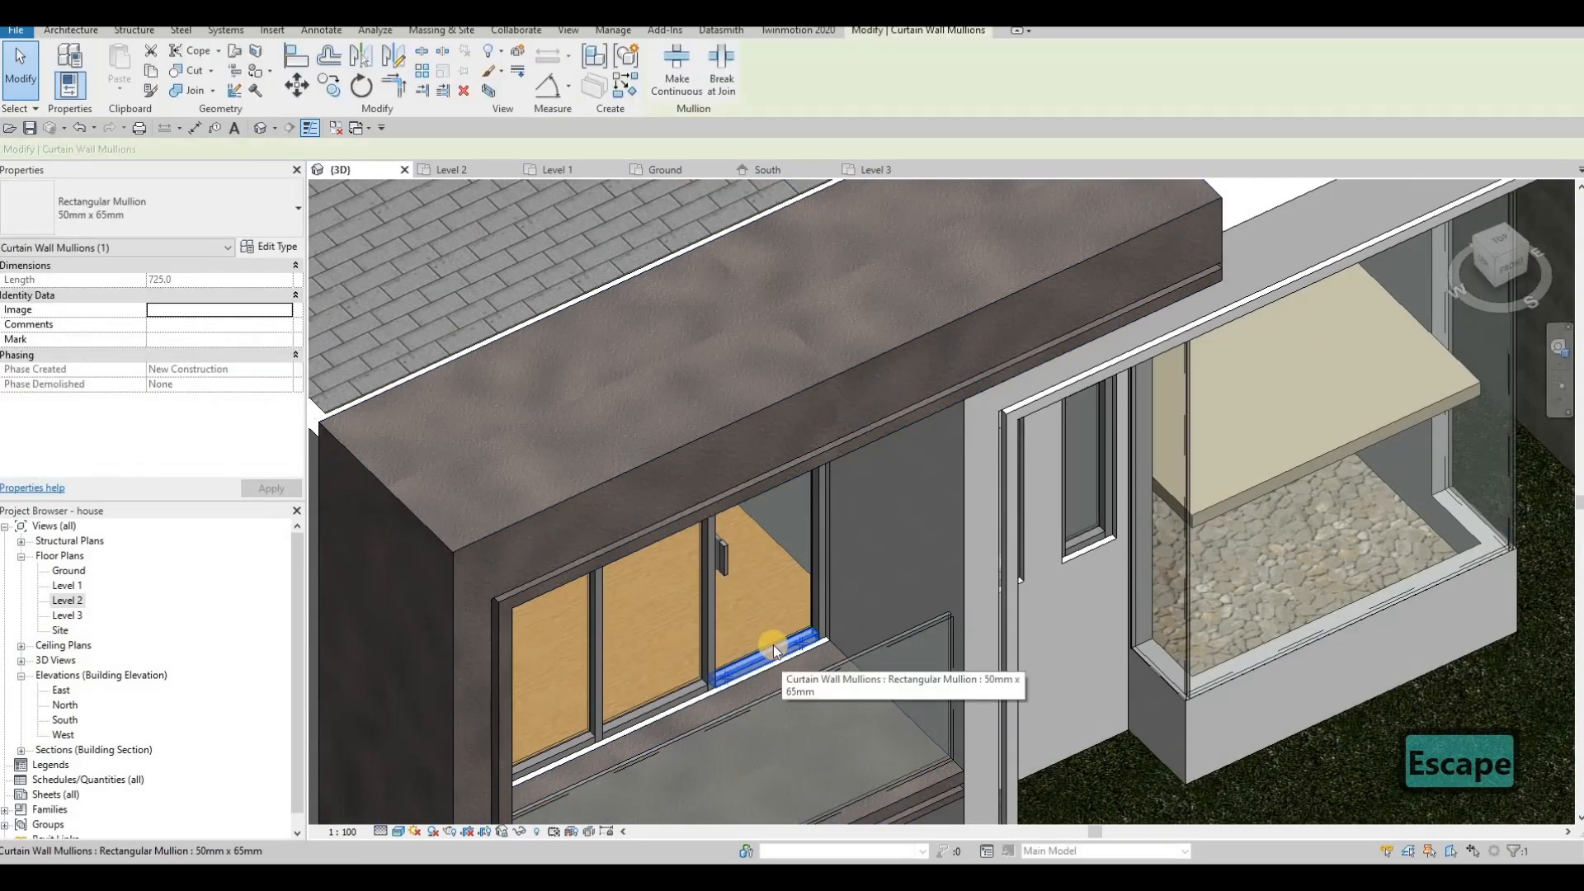
key("Delete")
key("Escape")
key("Escape")
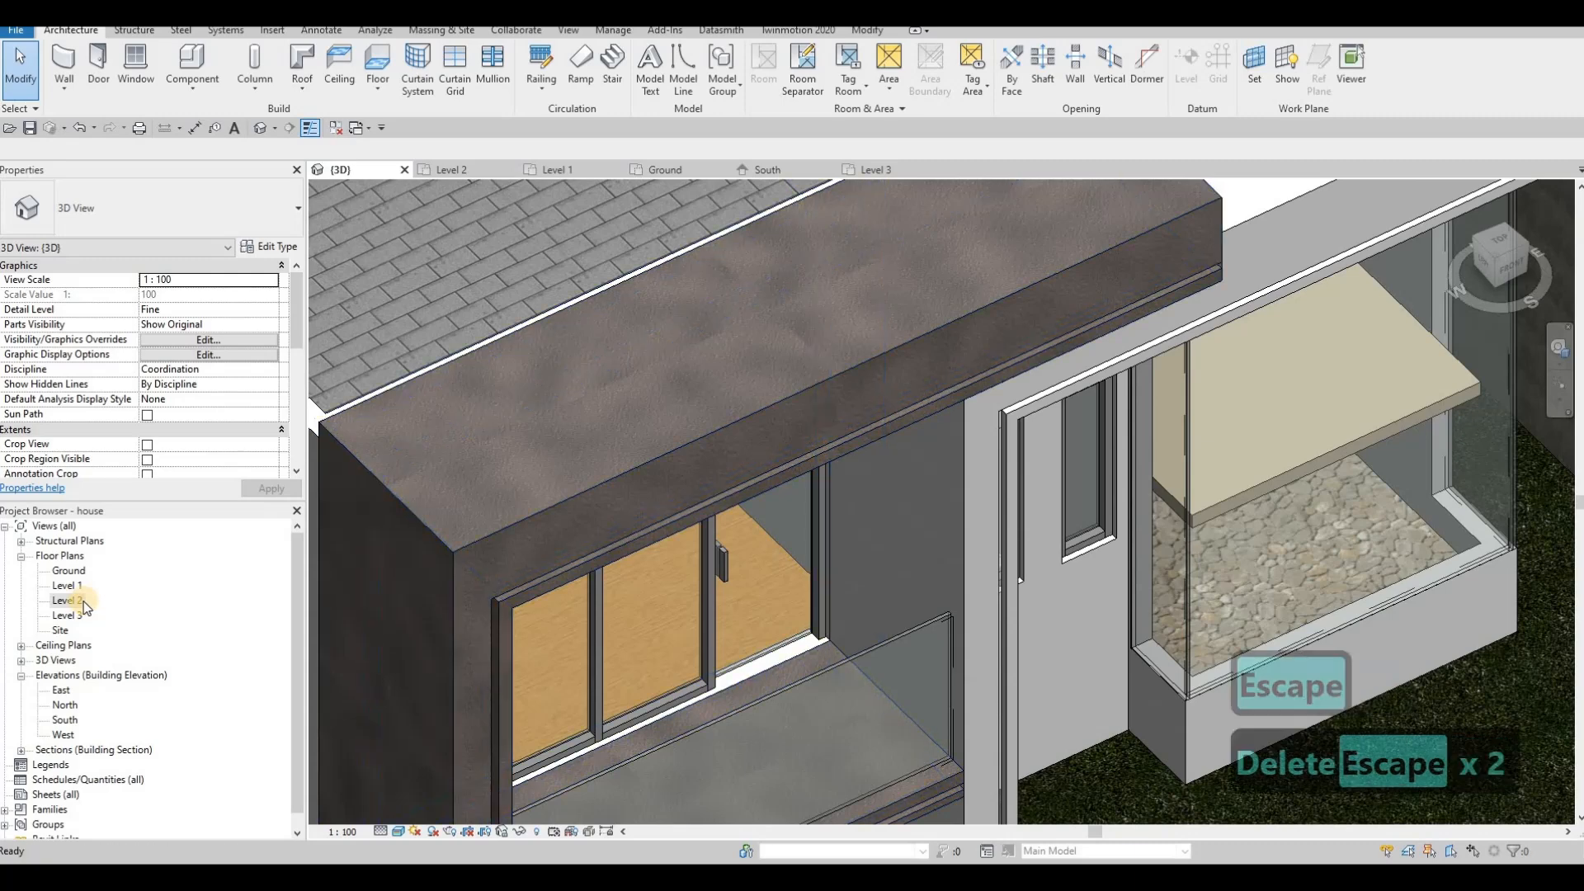
Set the offset of the glass balcony door's type to 0.
left_click(740, 631)
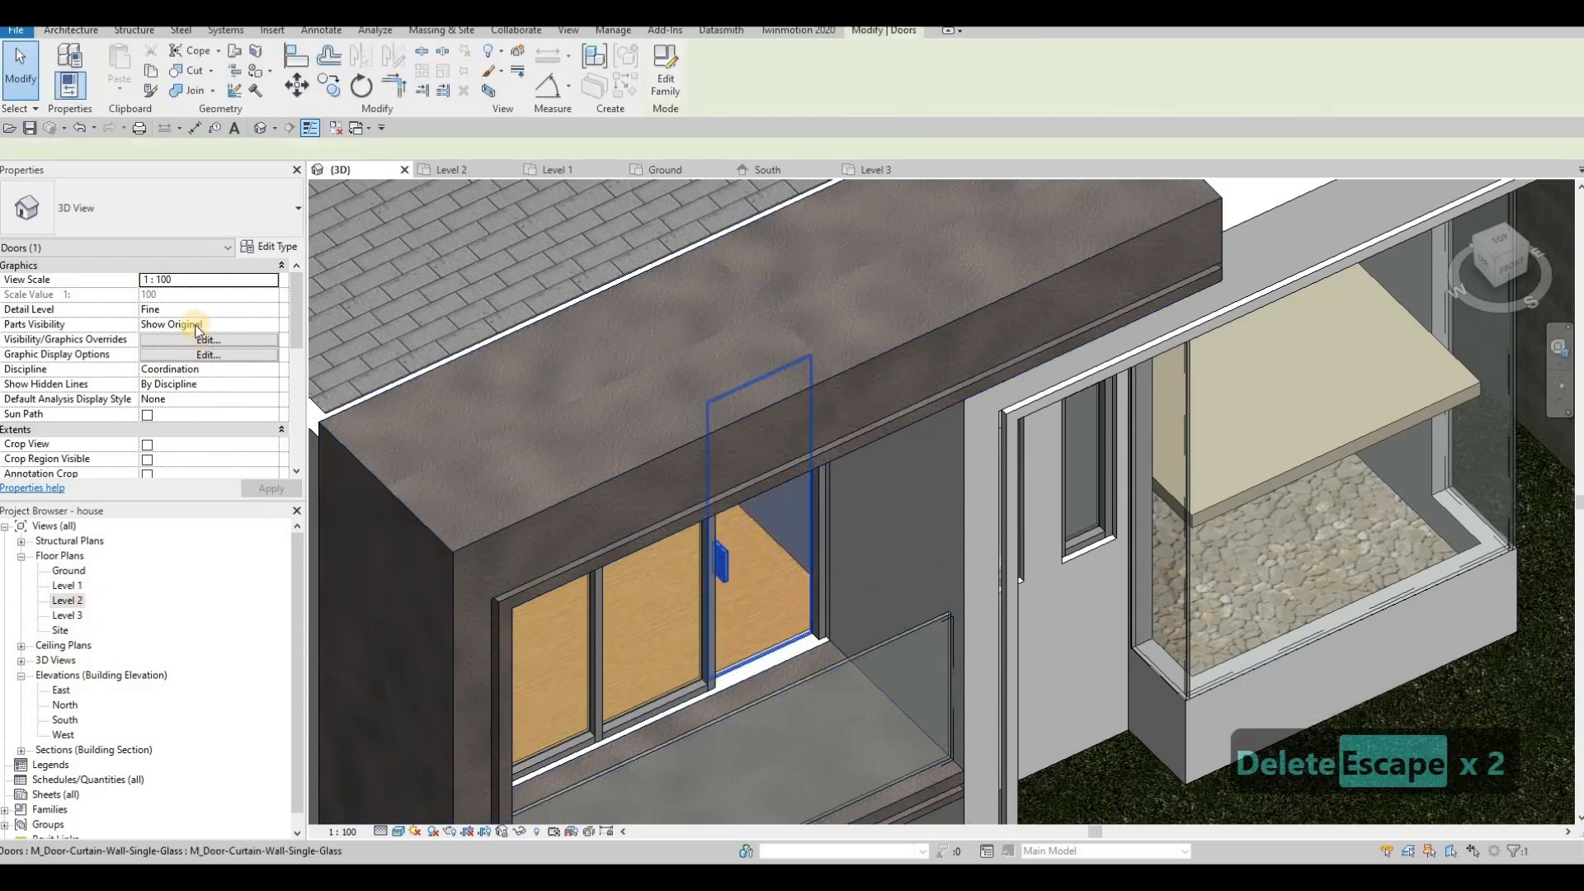
scroll(248, 283, "down", 2)
left_click(259, 246)
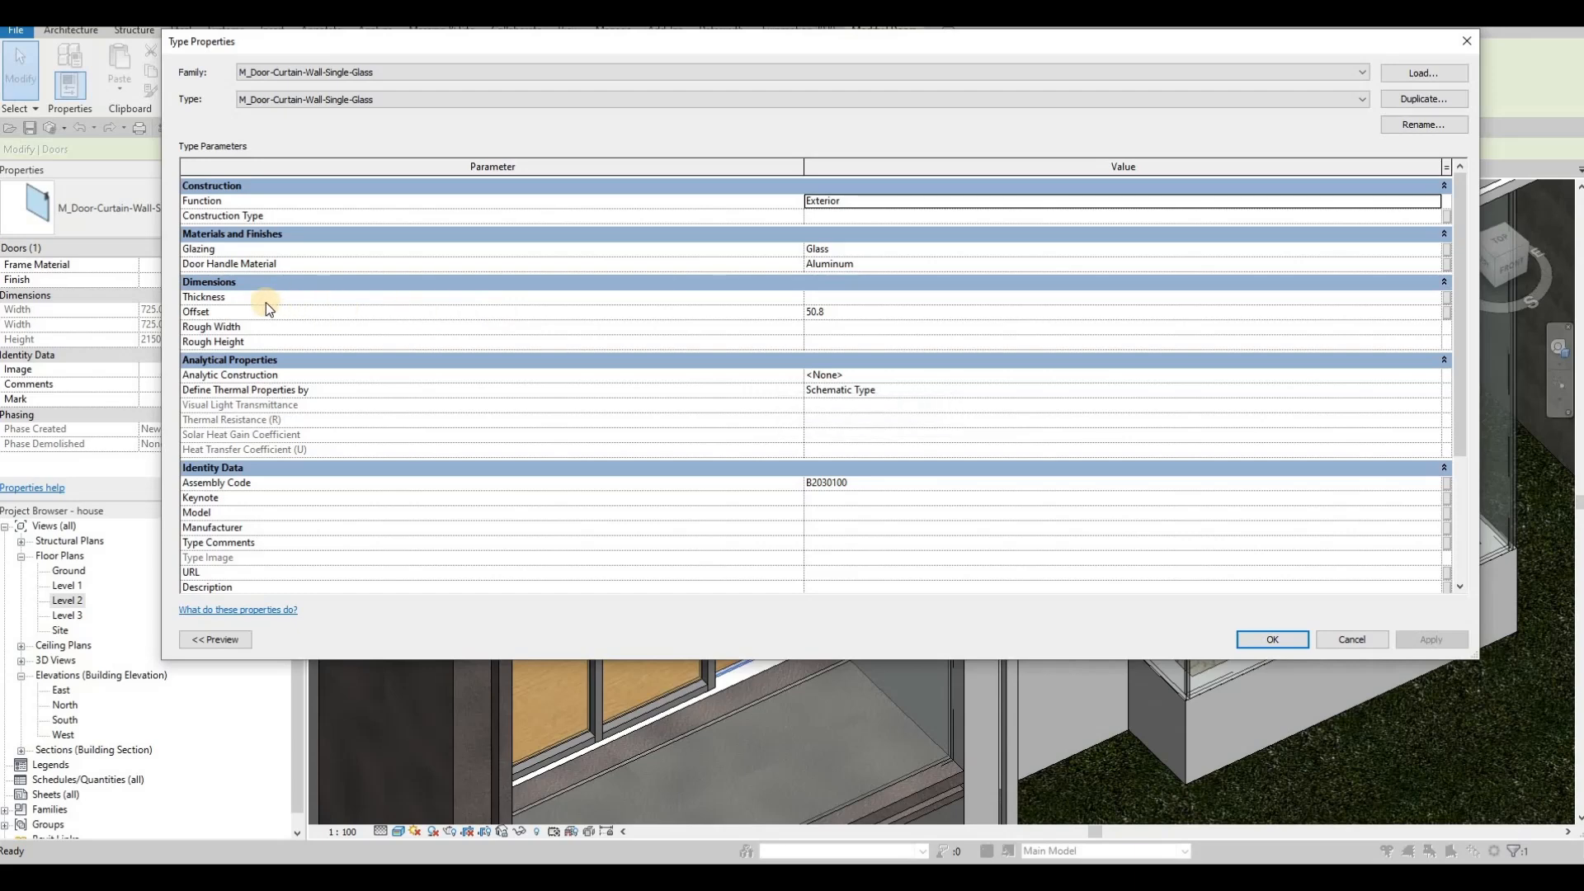
left_click(854, 313)
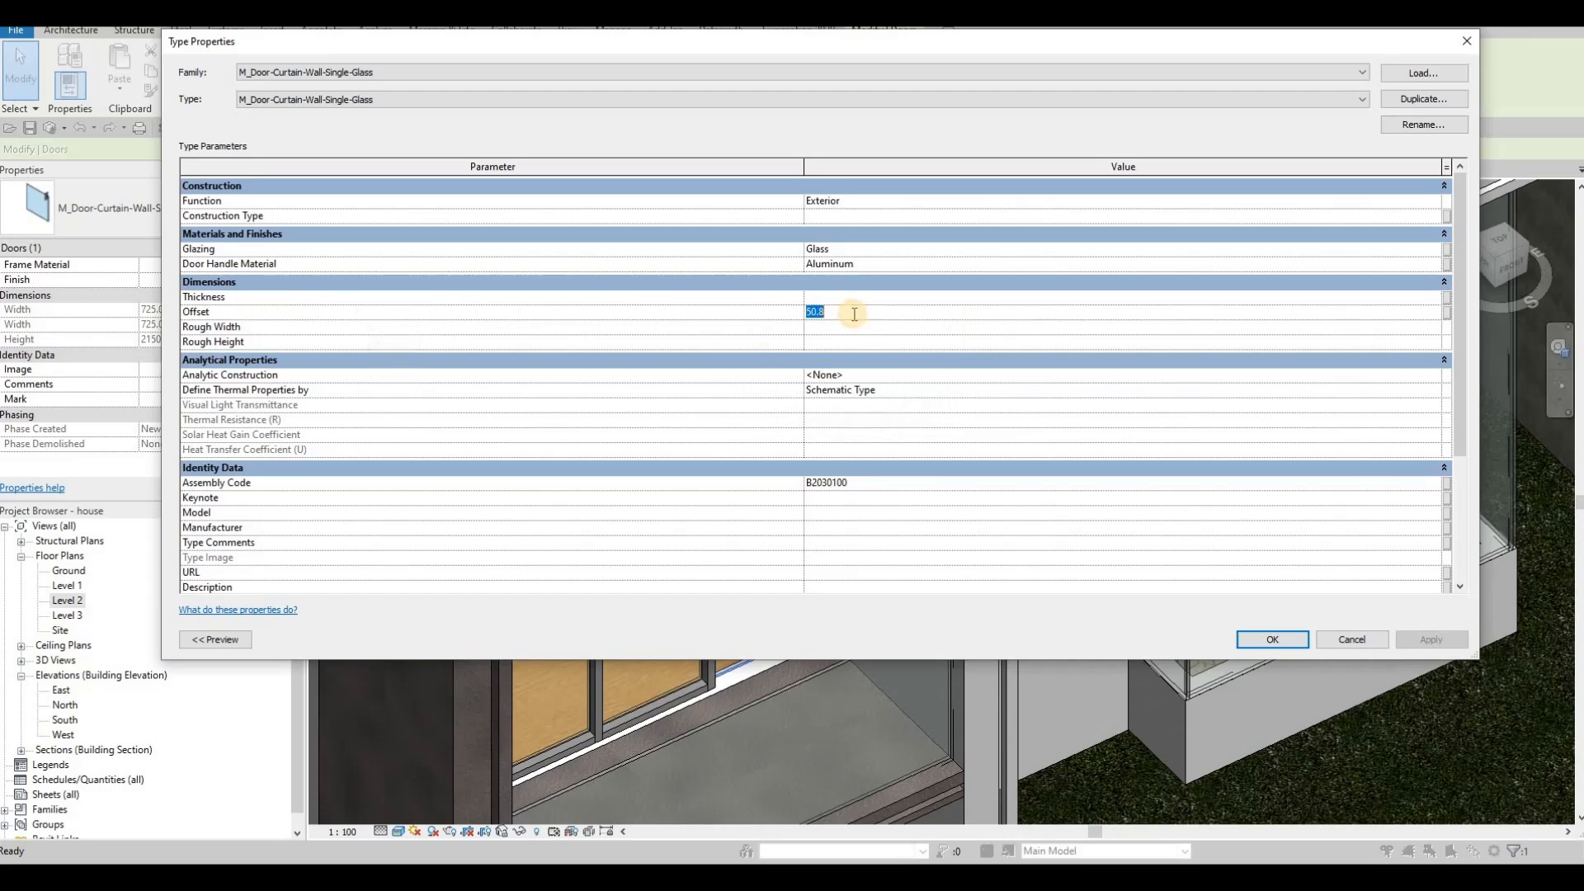
left_click(1432, 639)
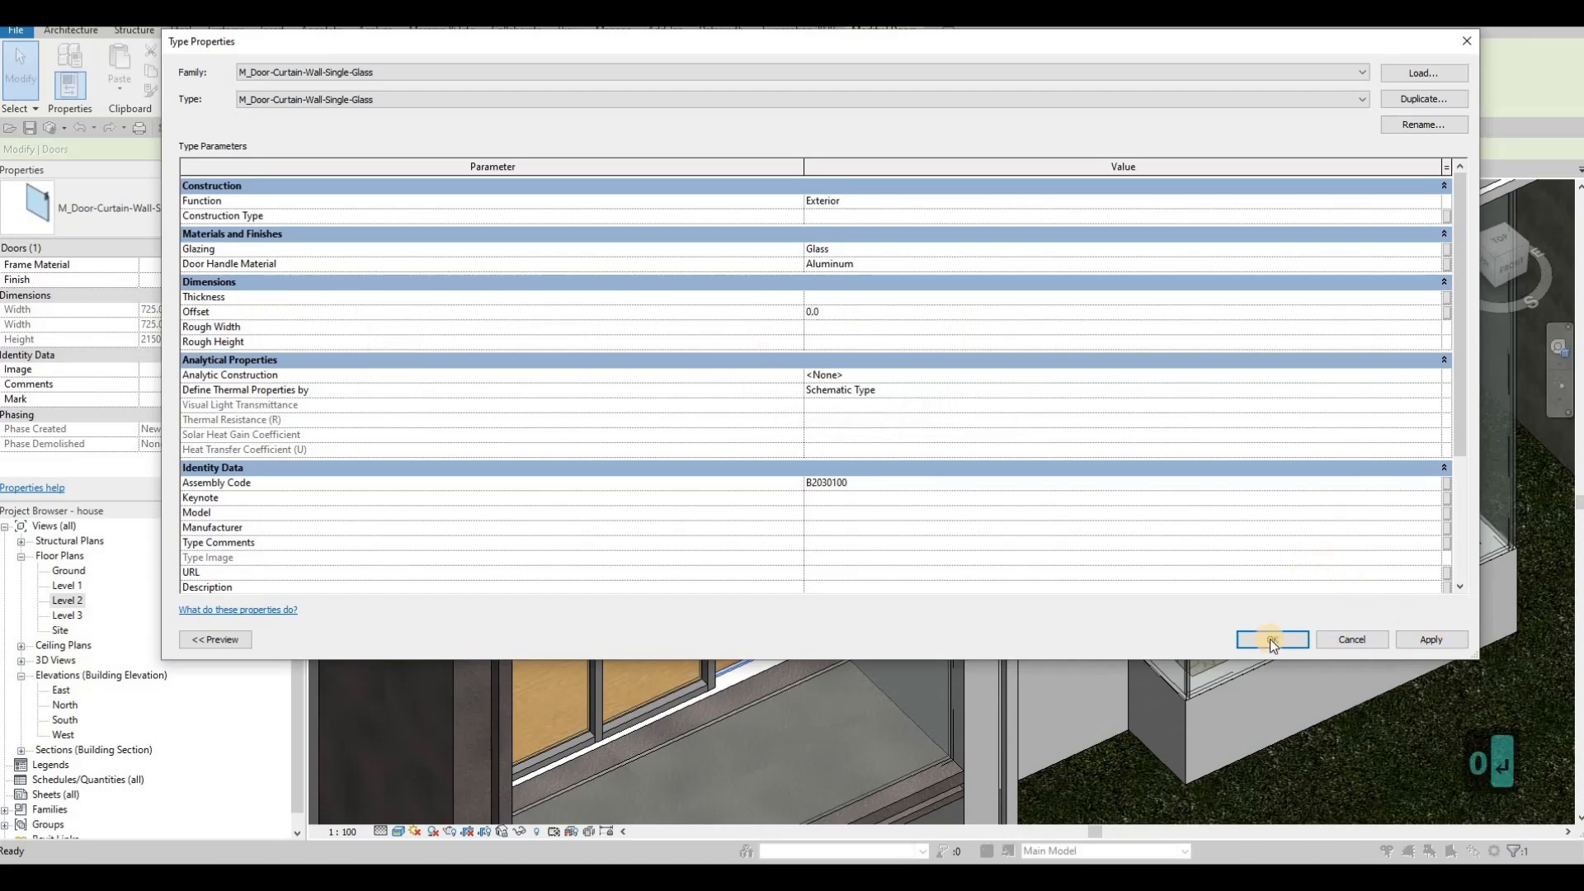
key("Return")
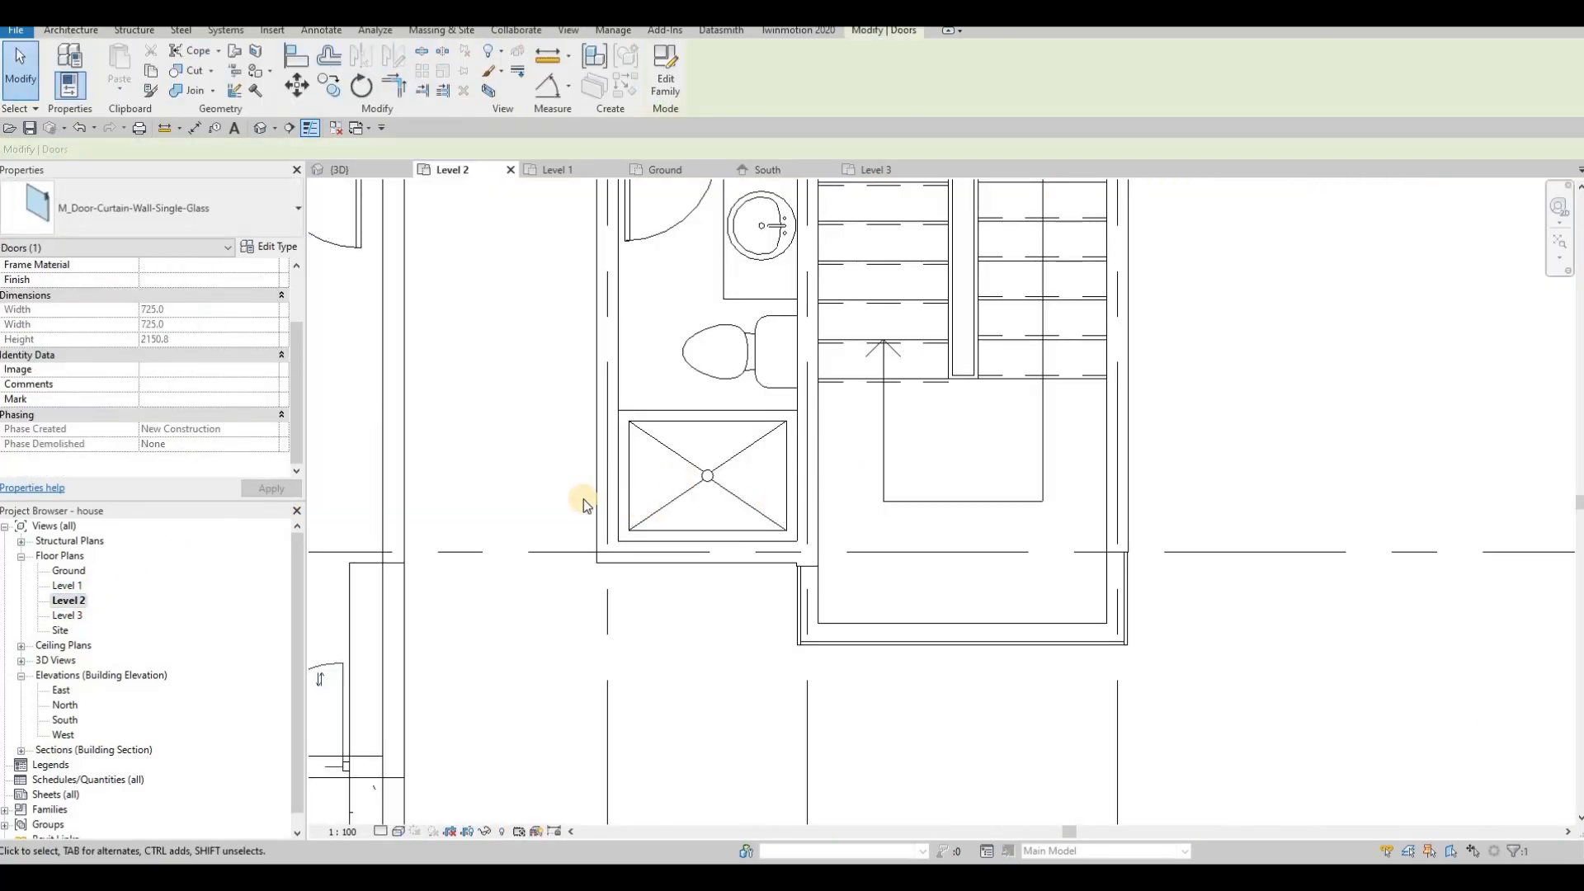
In the Level 2 plan, flip the facing of the glass door so it swings out onto the front balcony.
scroll(708, 439, "down", 1)
middle_click_drag(636, 527, 796, 528)
scroll(795, 528, "down", 3)
middle_click_drag(616, 593, 791, 495)
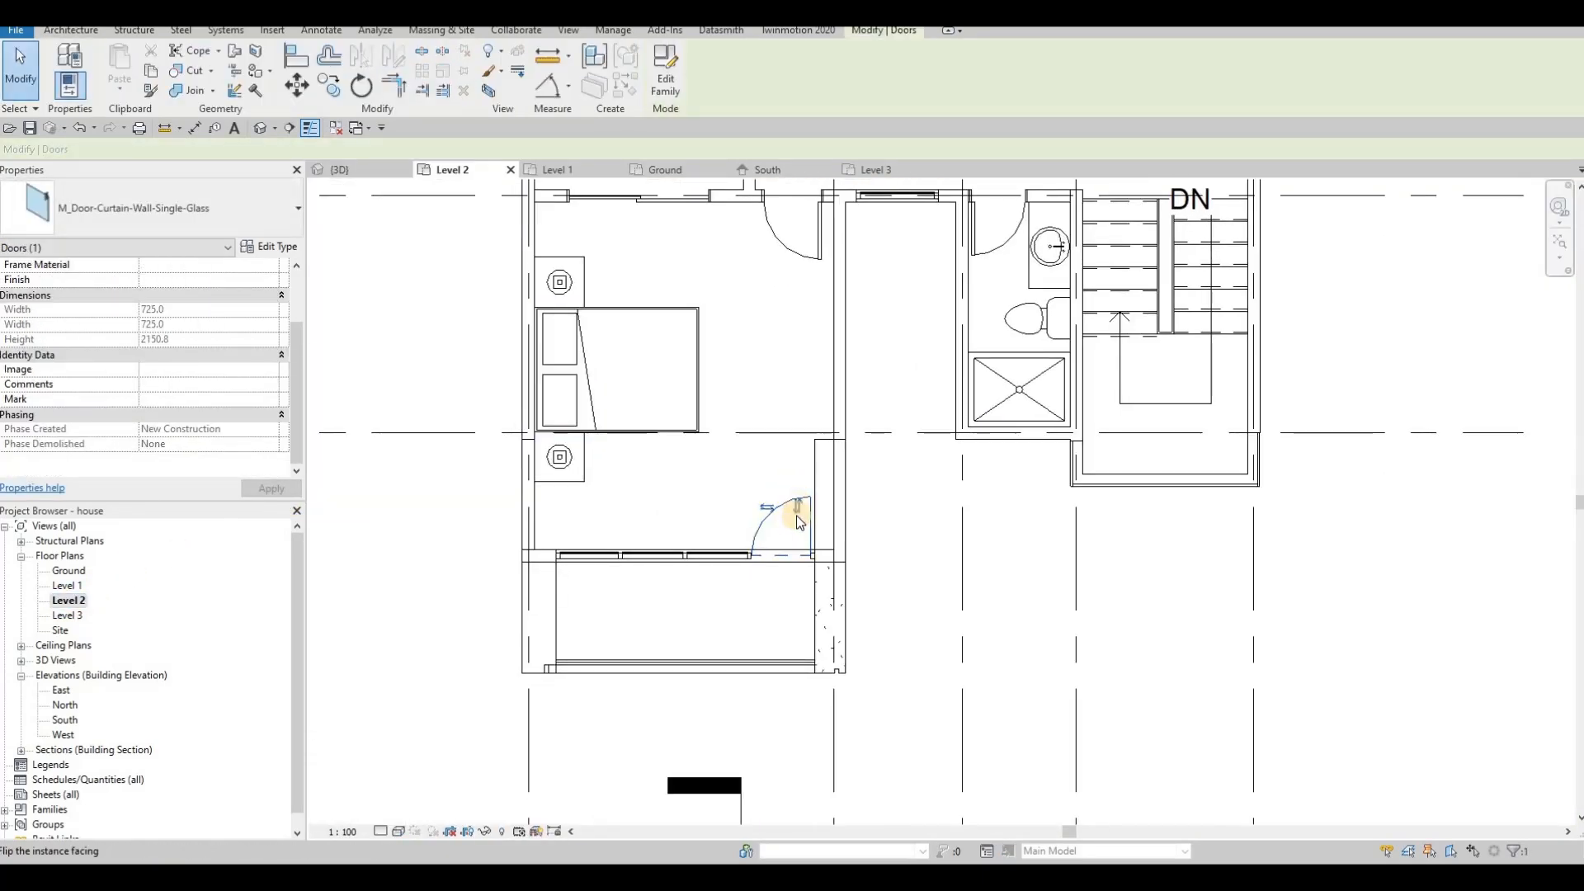
key("Escape")
key("Escape")
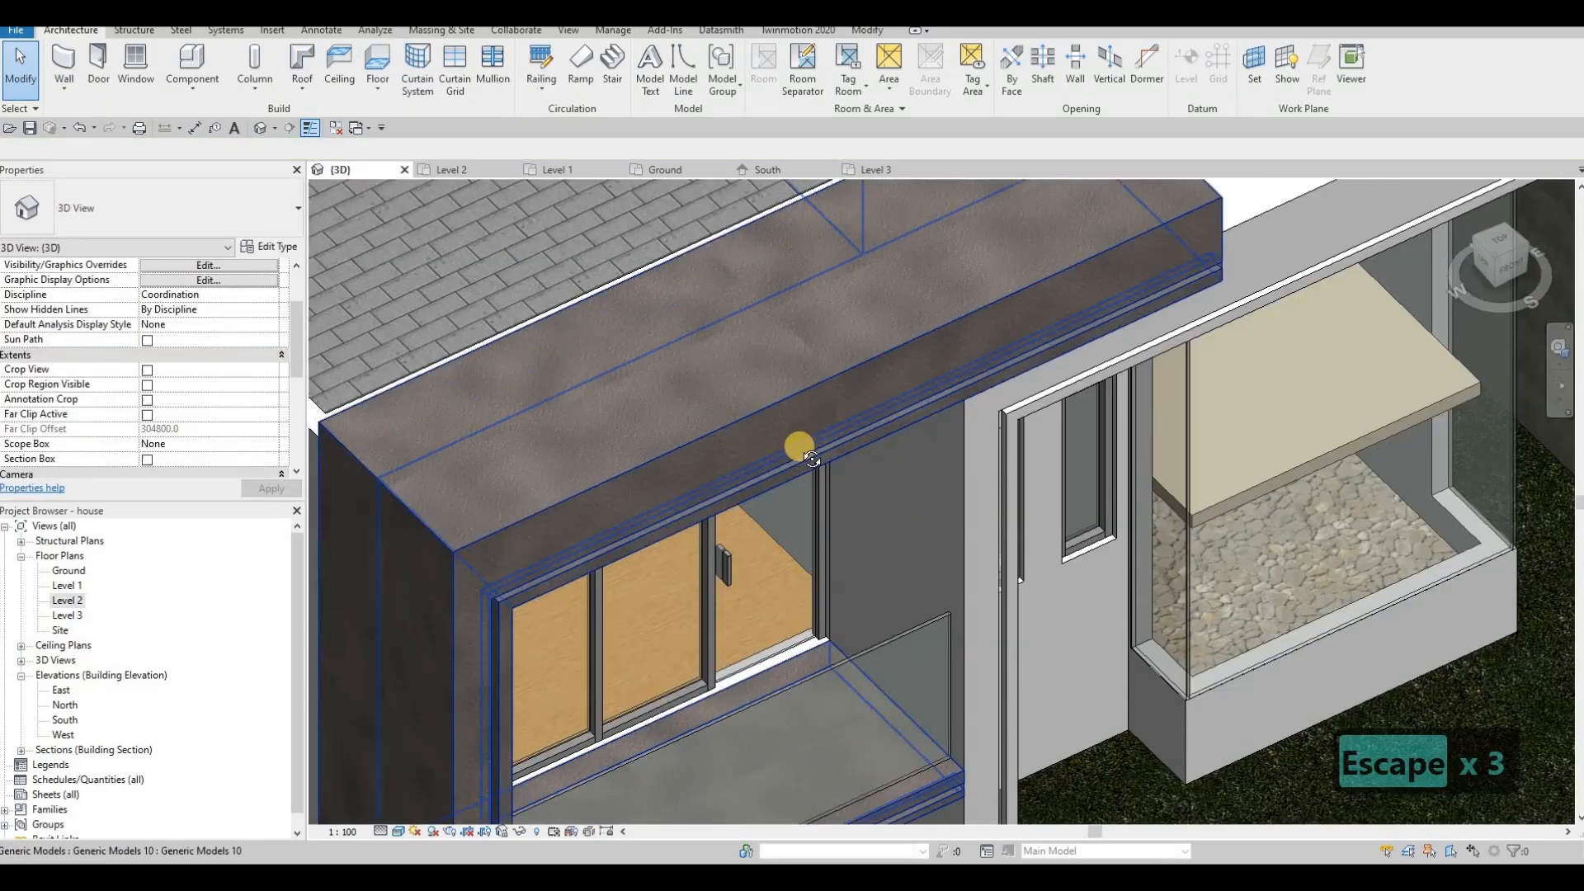
In the 3D view, check the type offset of the two glass balcony doors at the back of the house.
scroll(792, 462, "down", 2)
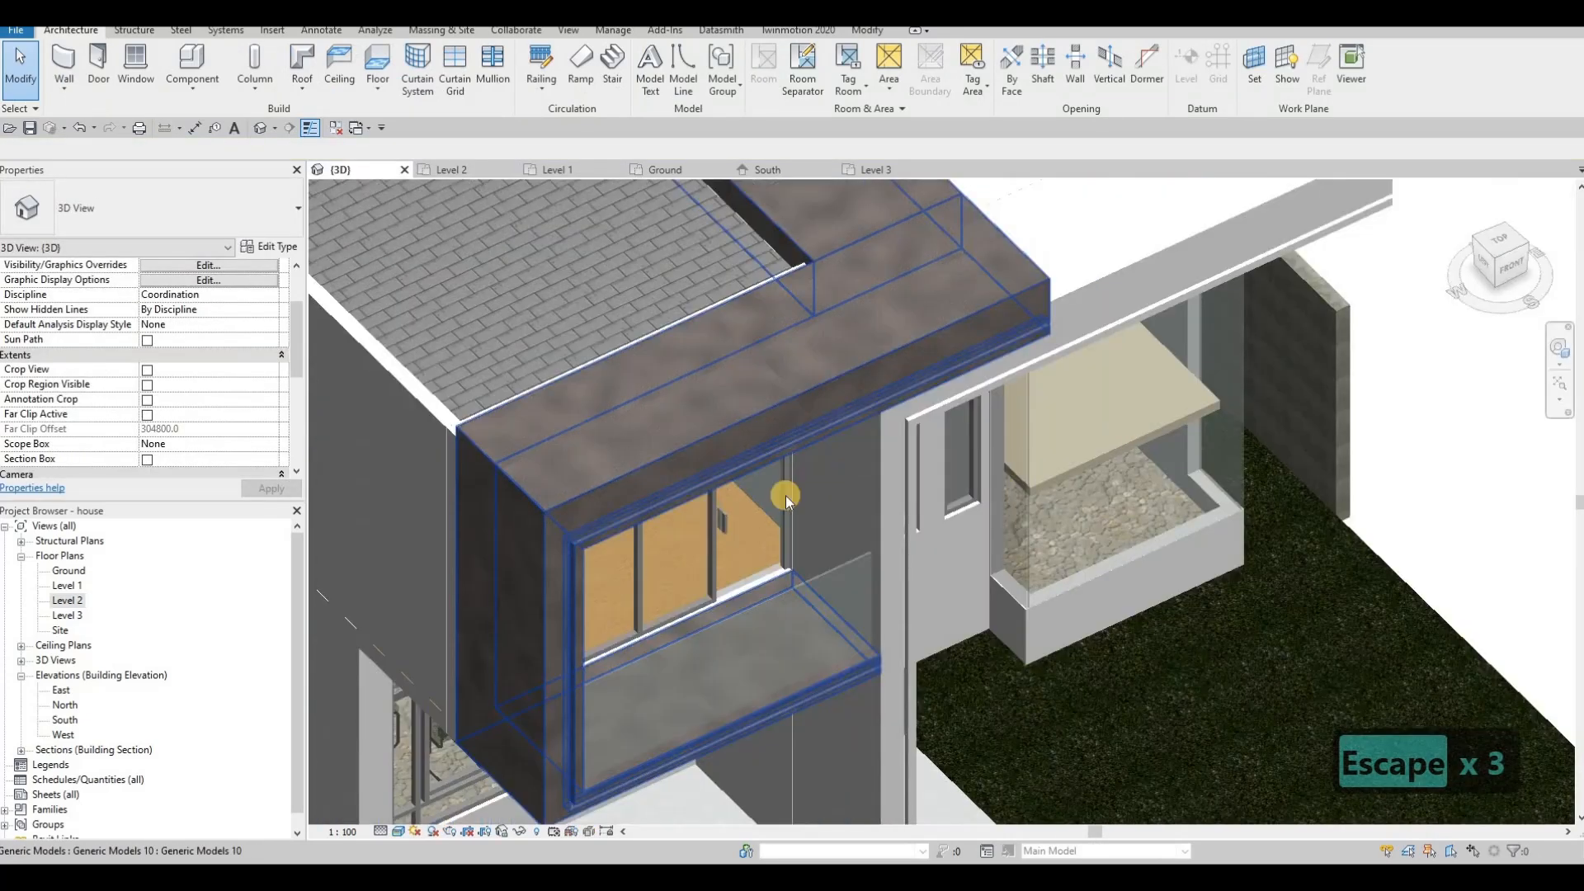
middle_click_drag(785, 495, 871, 570, "shift")
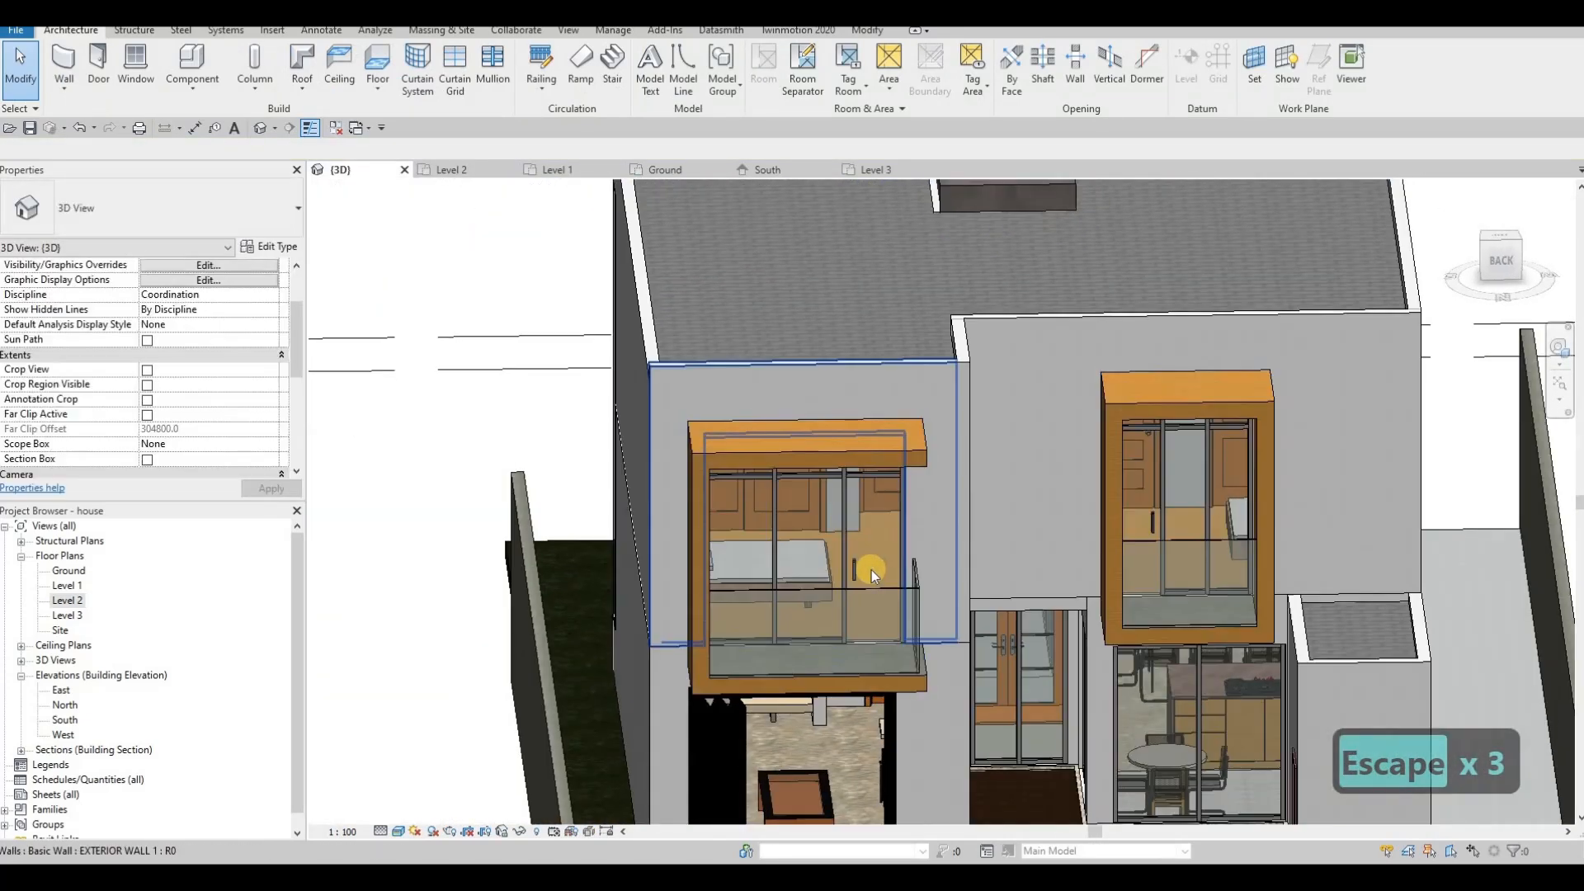
left_click(864, 553)
key("Escape")
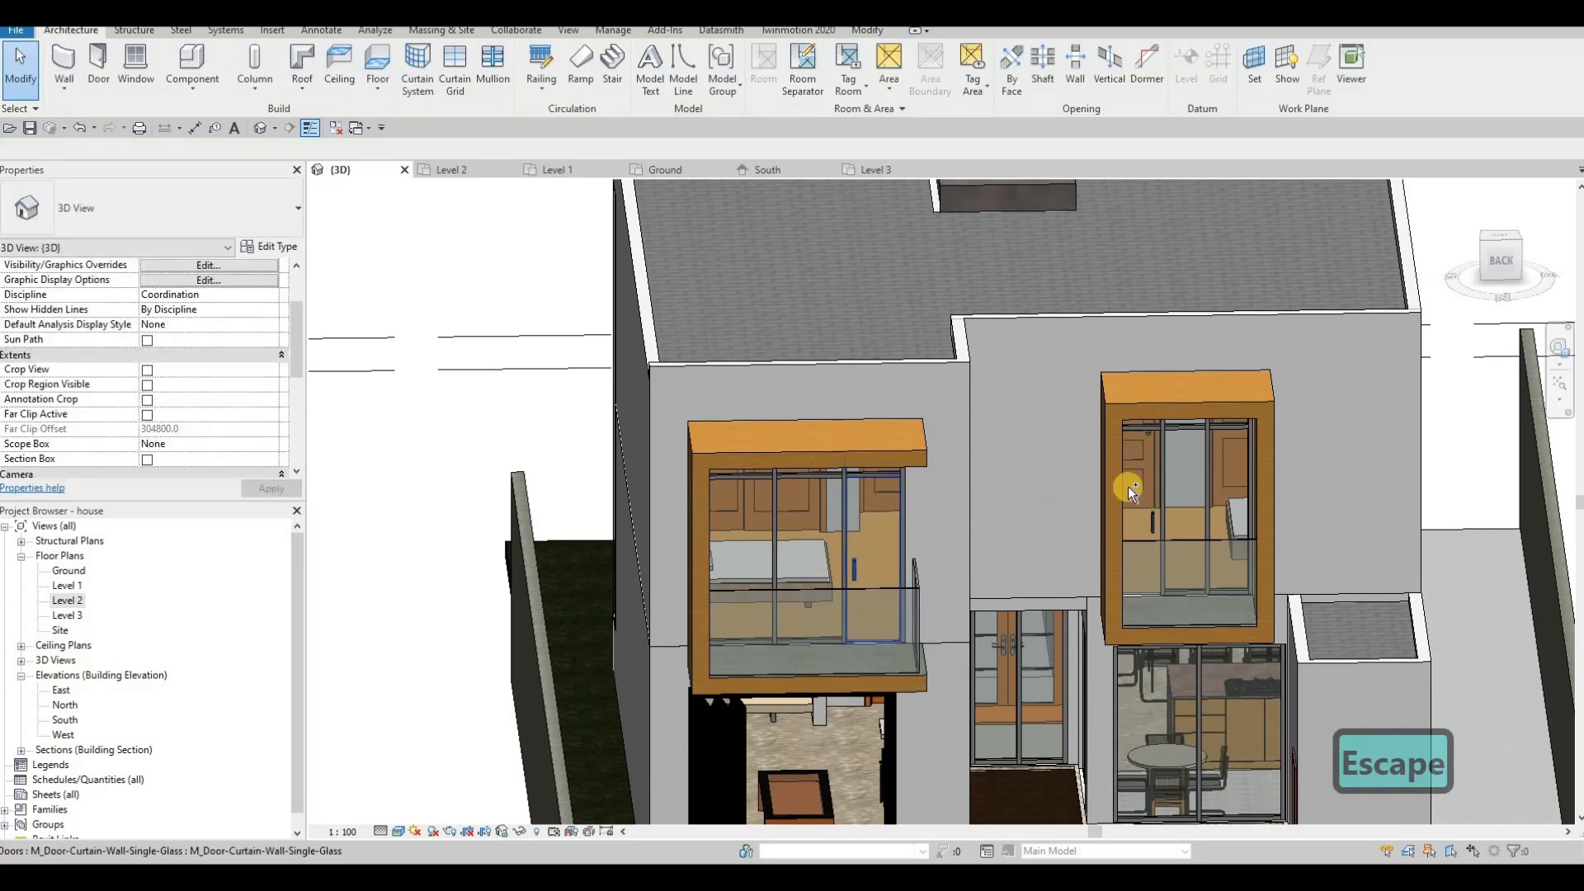
left_click(1144, 485)
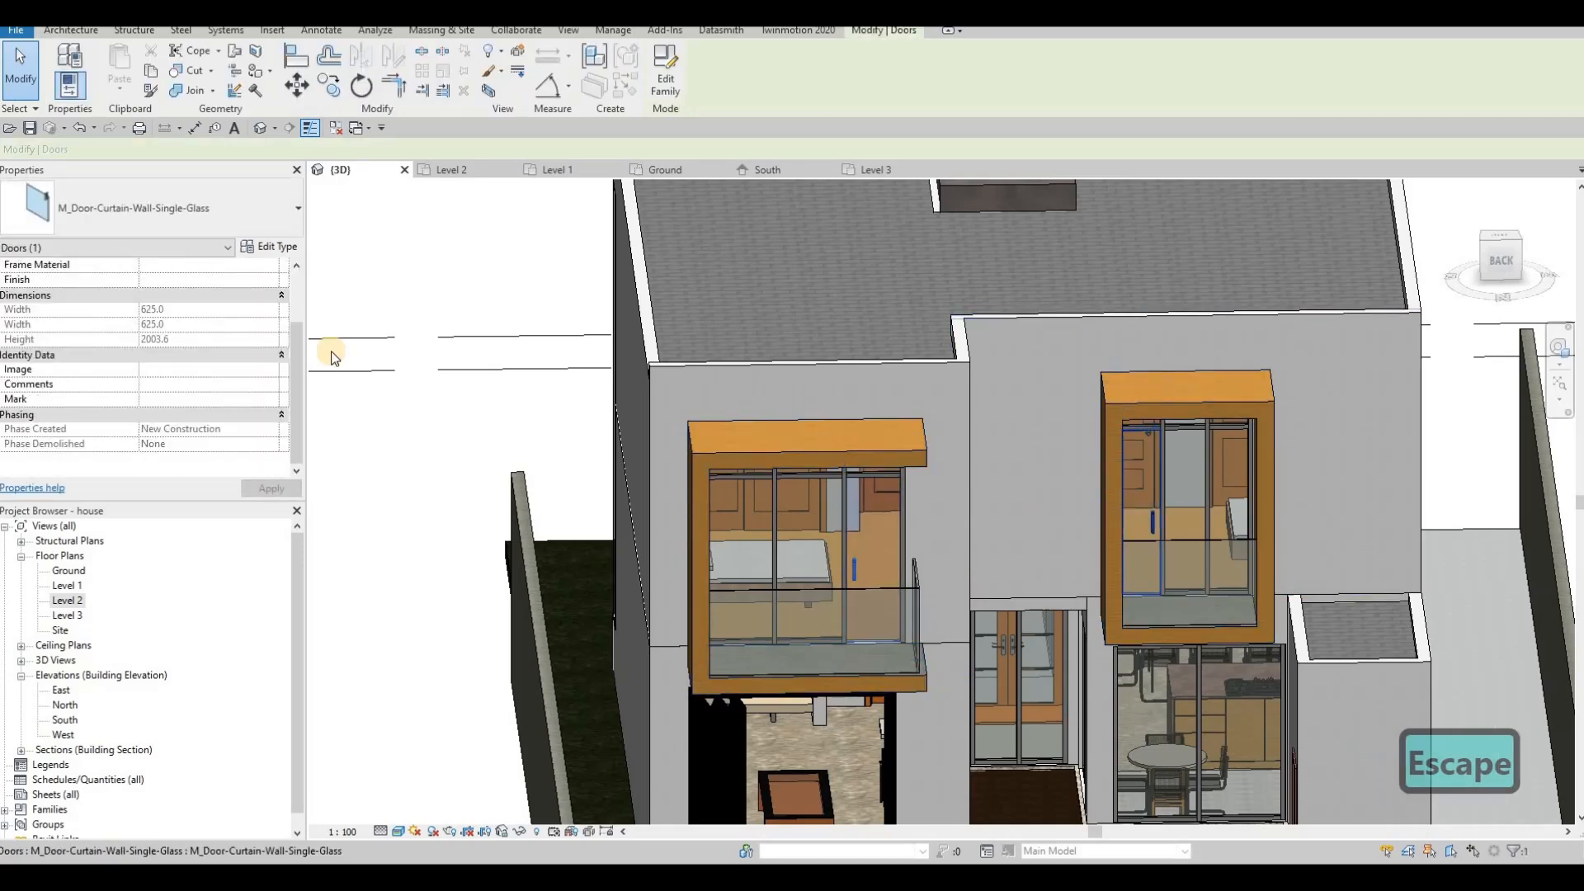
left_click(253, 246)
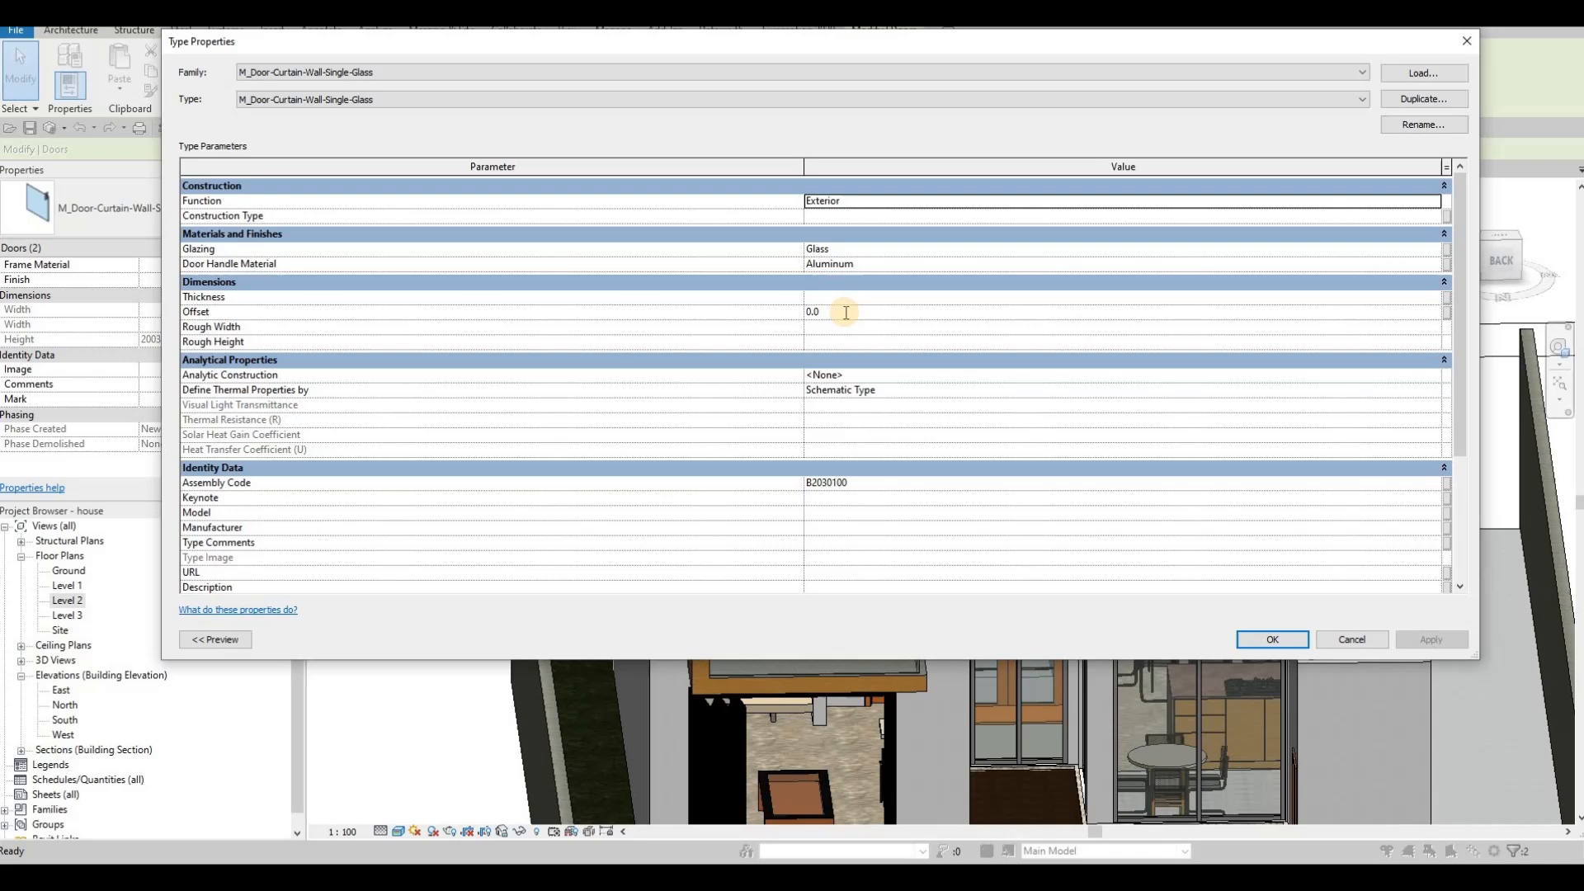
left_click(846, 312)
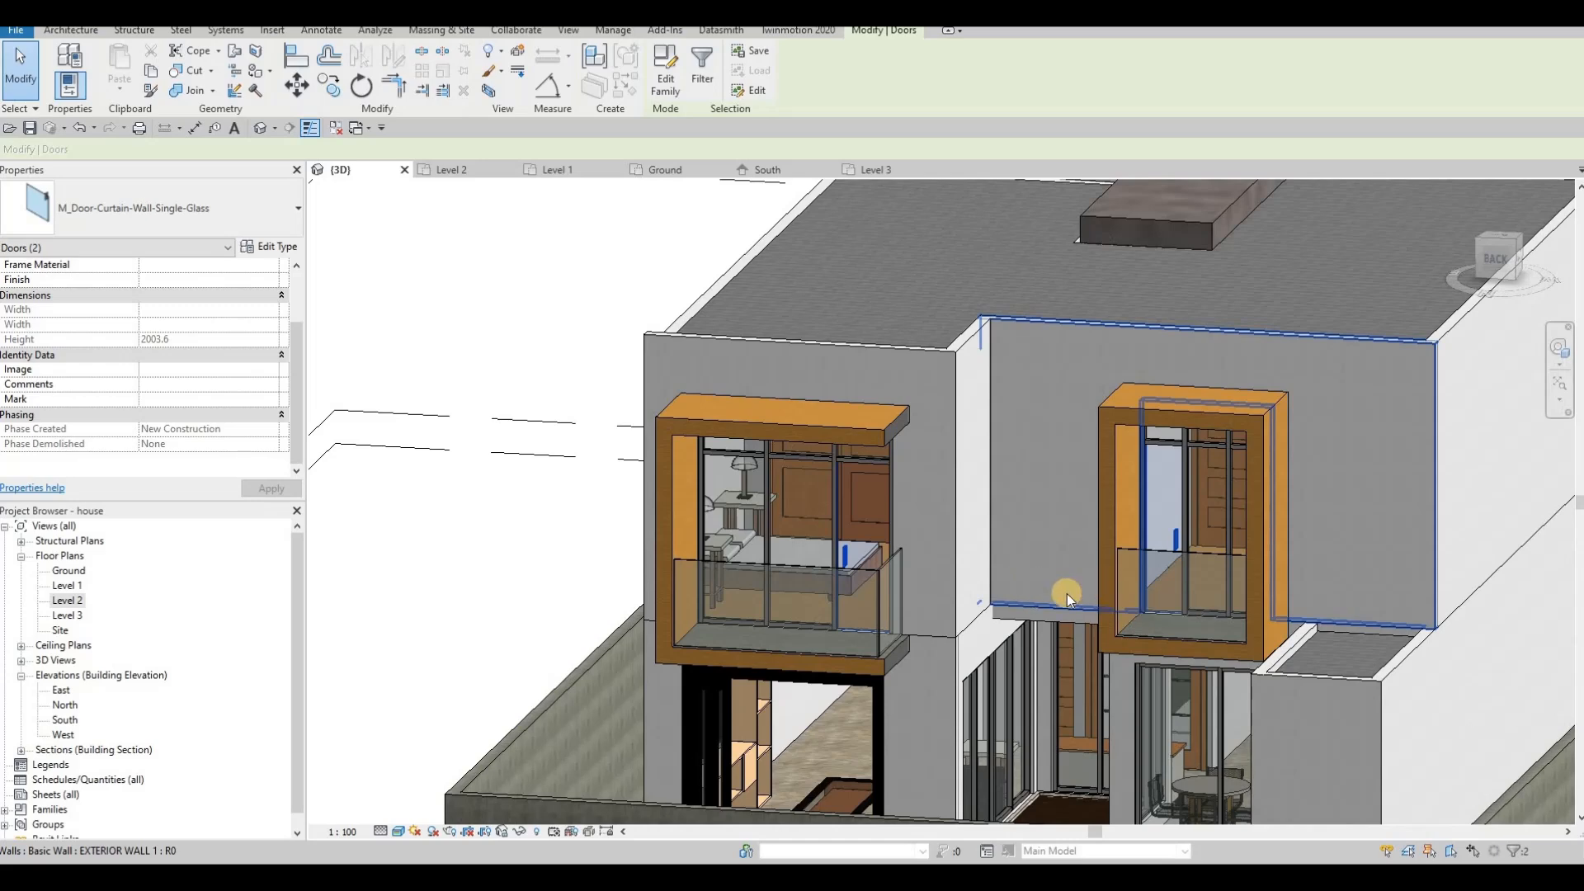
middle_click_drag(1061, 679, 924, 553, "shift")
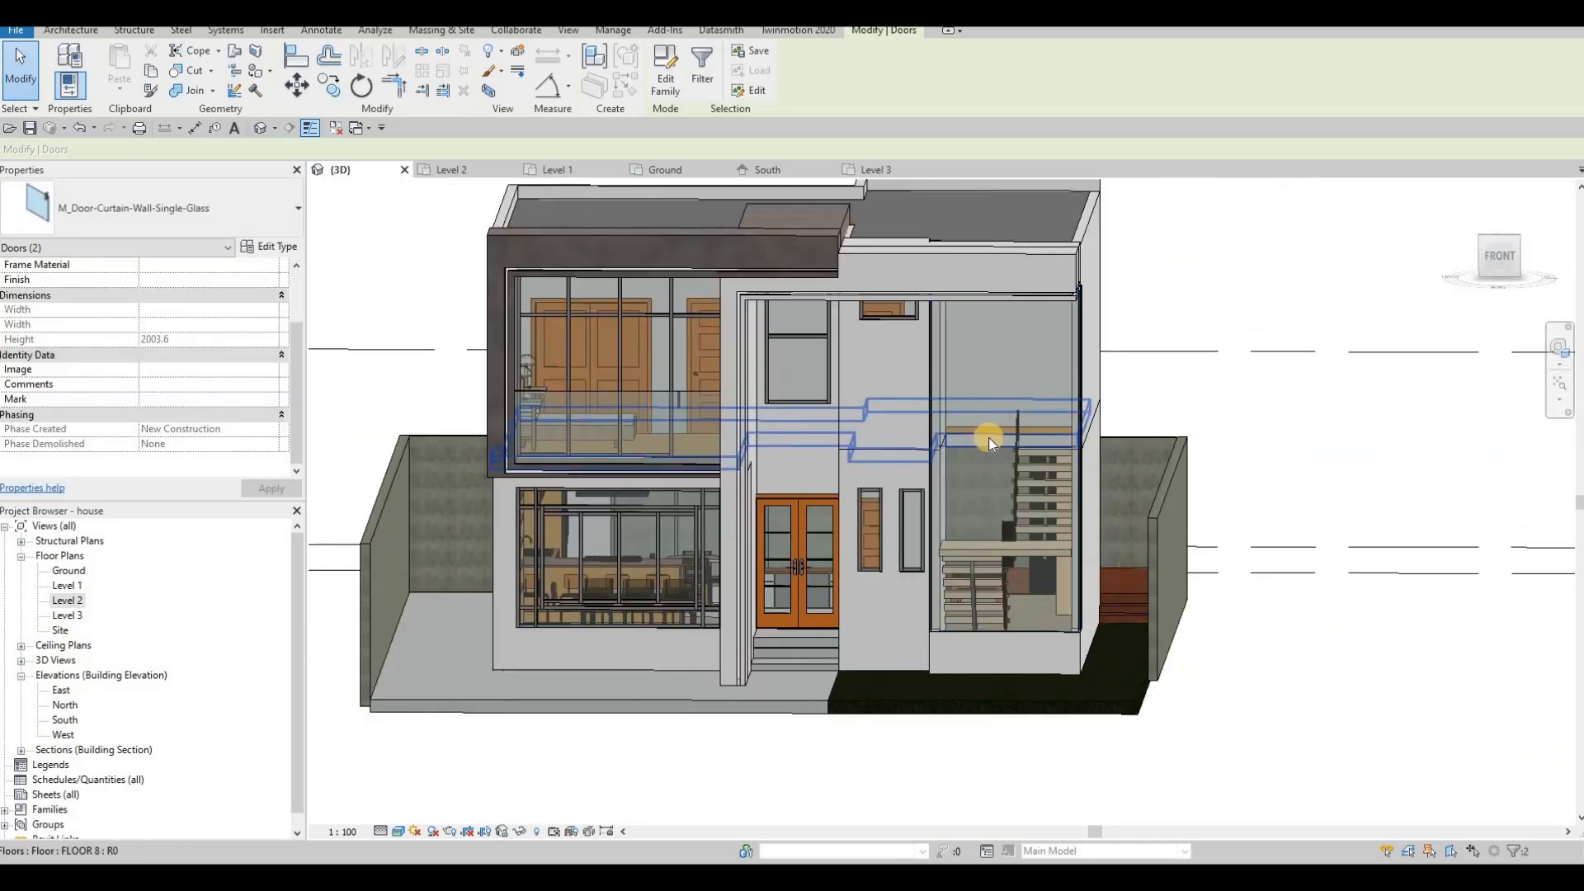
In the Level 2 plan, draw a 1080 mm curtain wall along the landing edge above the lower stair flight.
double_click(65, 602)
scroll(826, 399, "down", 3)
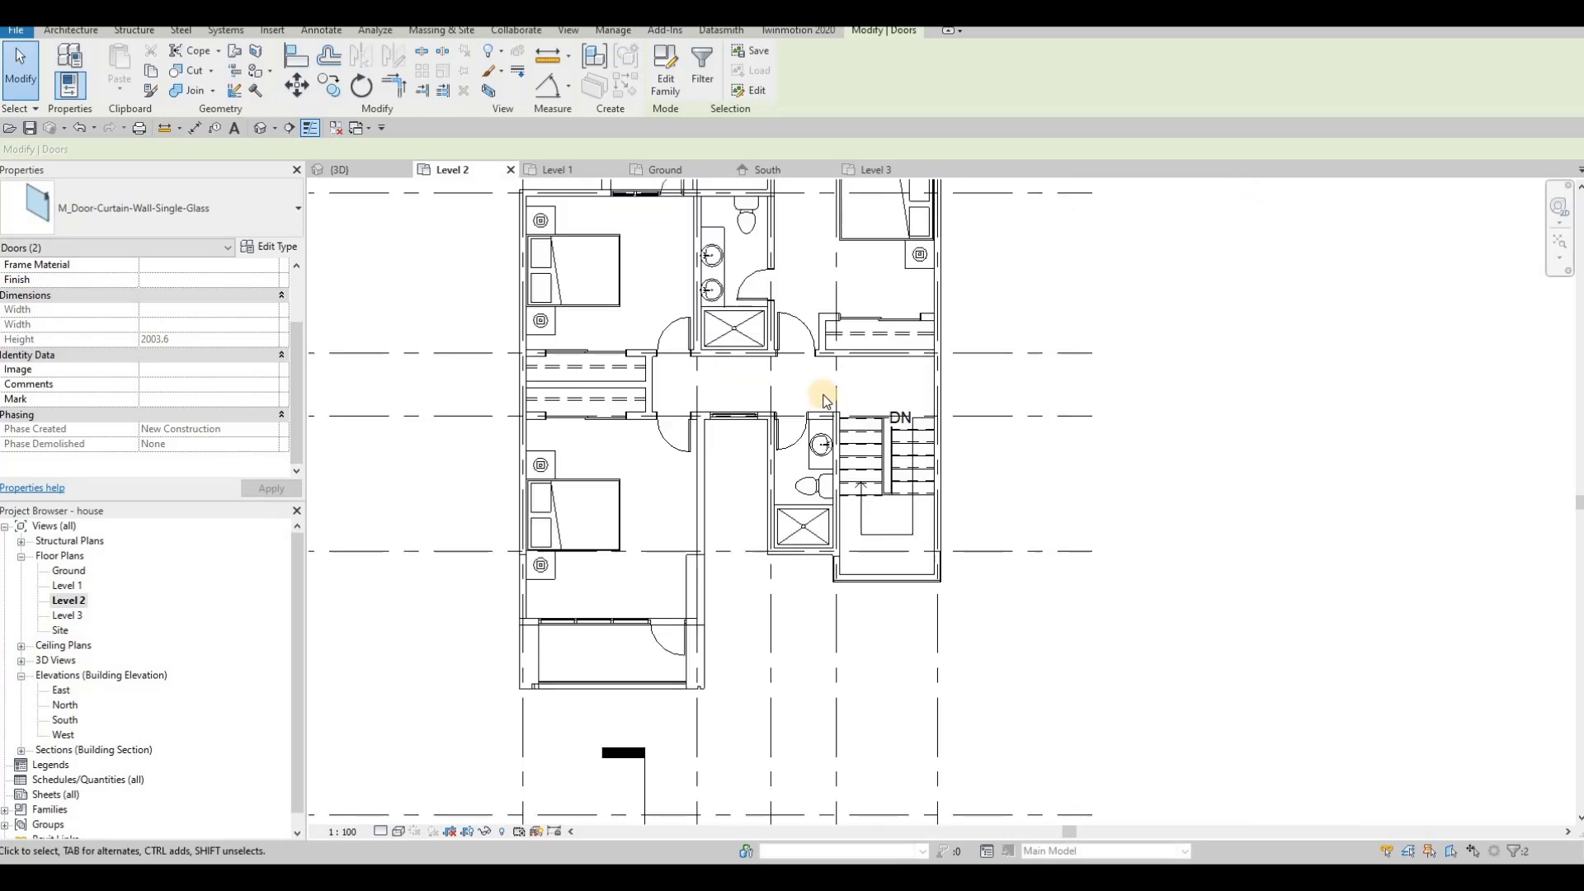
scroll(771, 428, "up", 4)
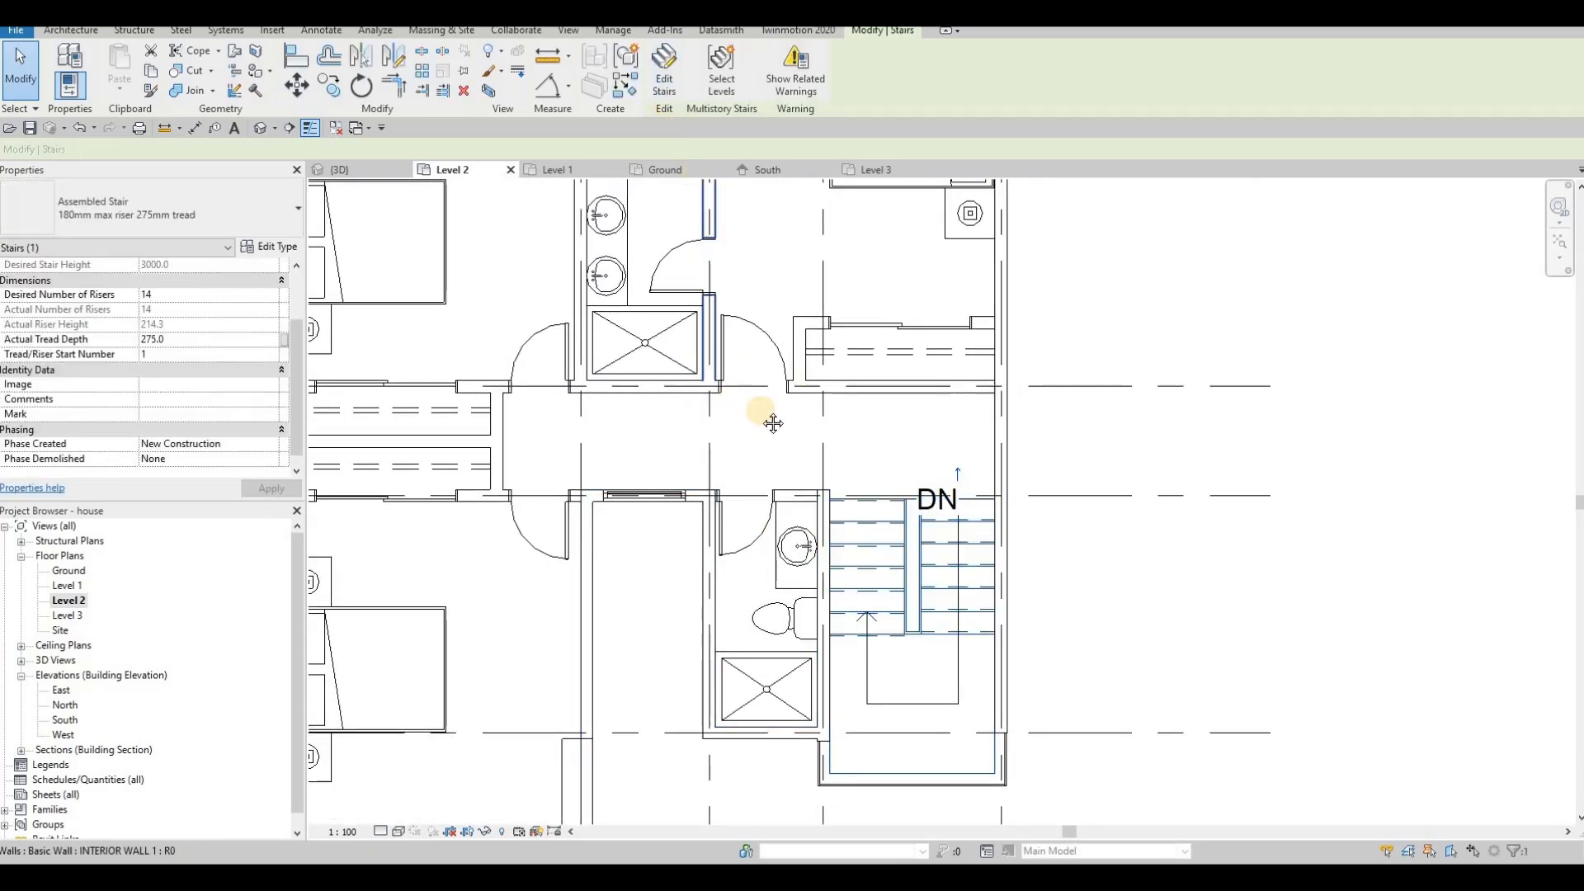
key("Escape")
key("Escape")
scroll(631, 358, "down", 3)
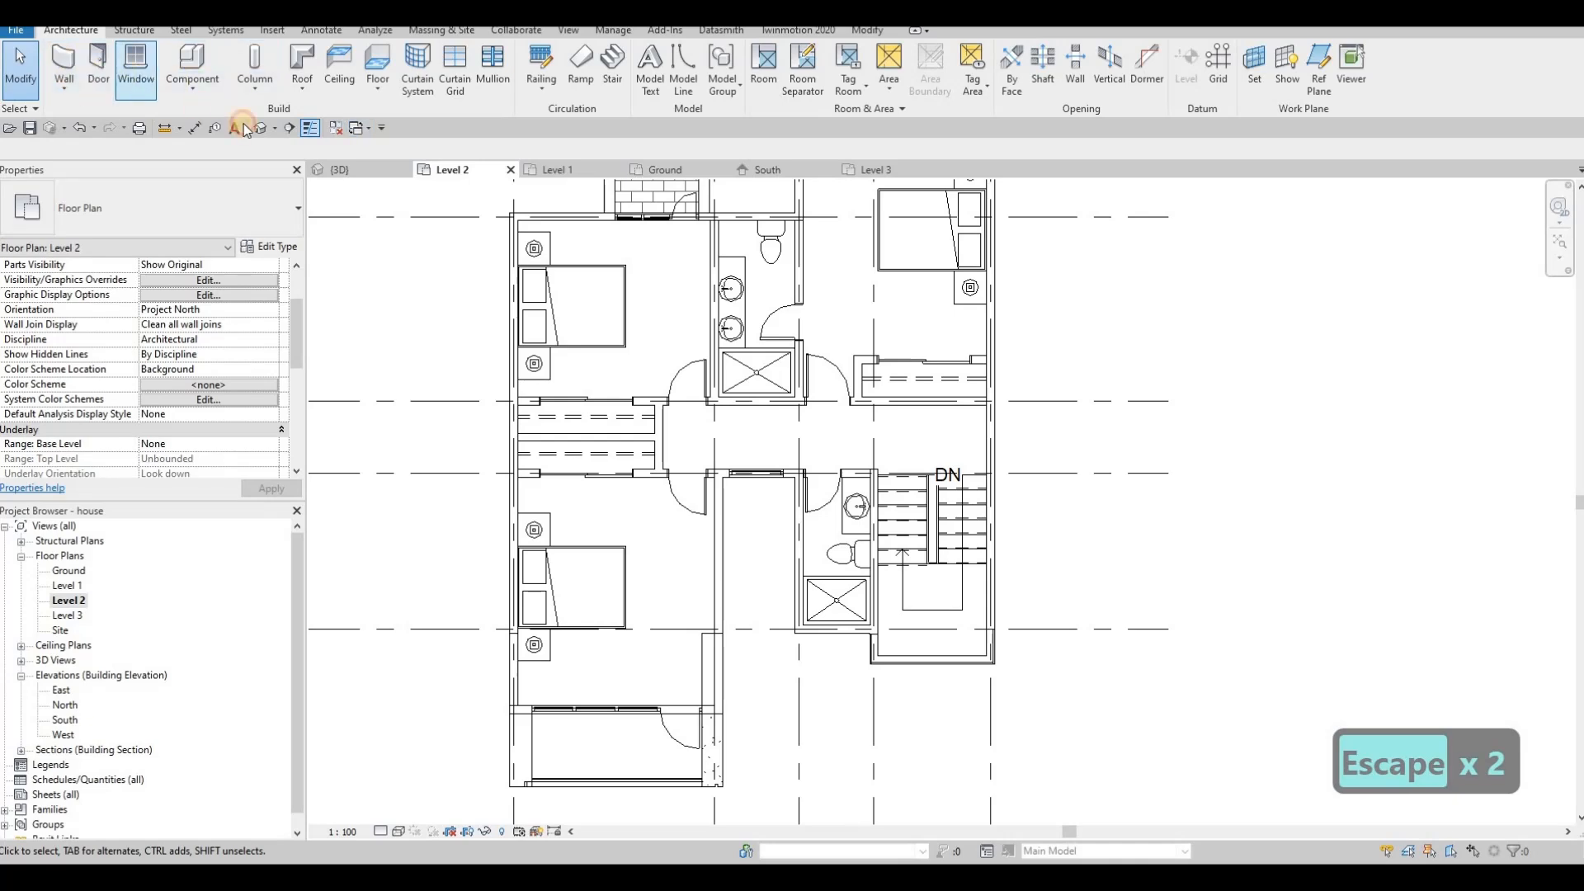
key("w")
key("a")
scroll(905, 453, "up", 4)
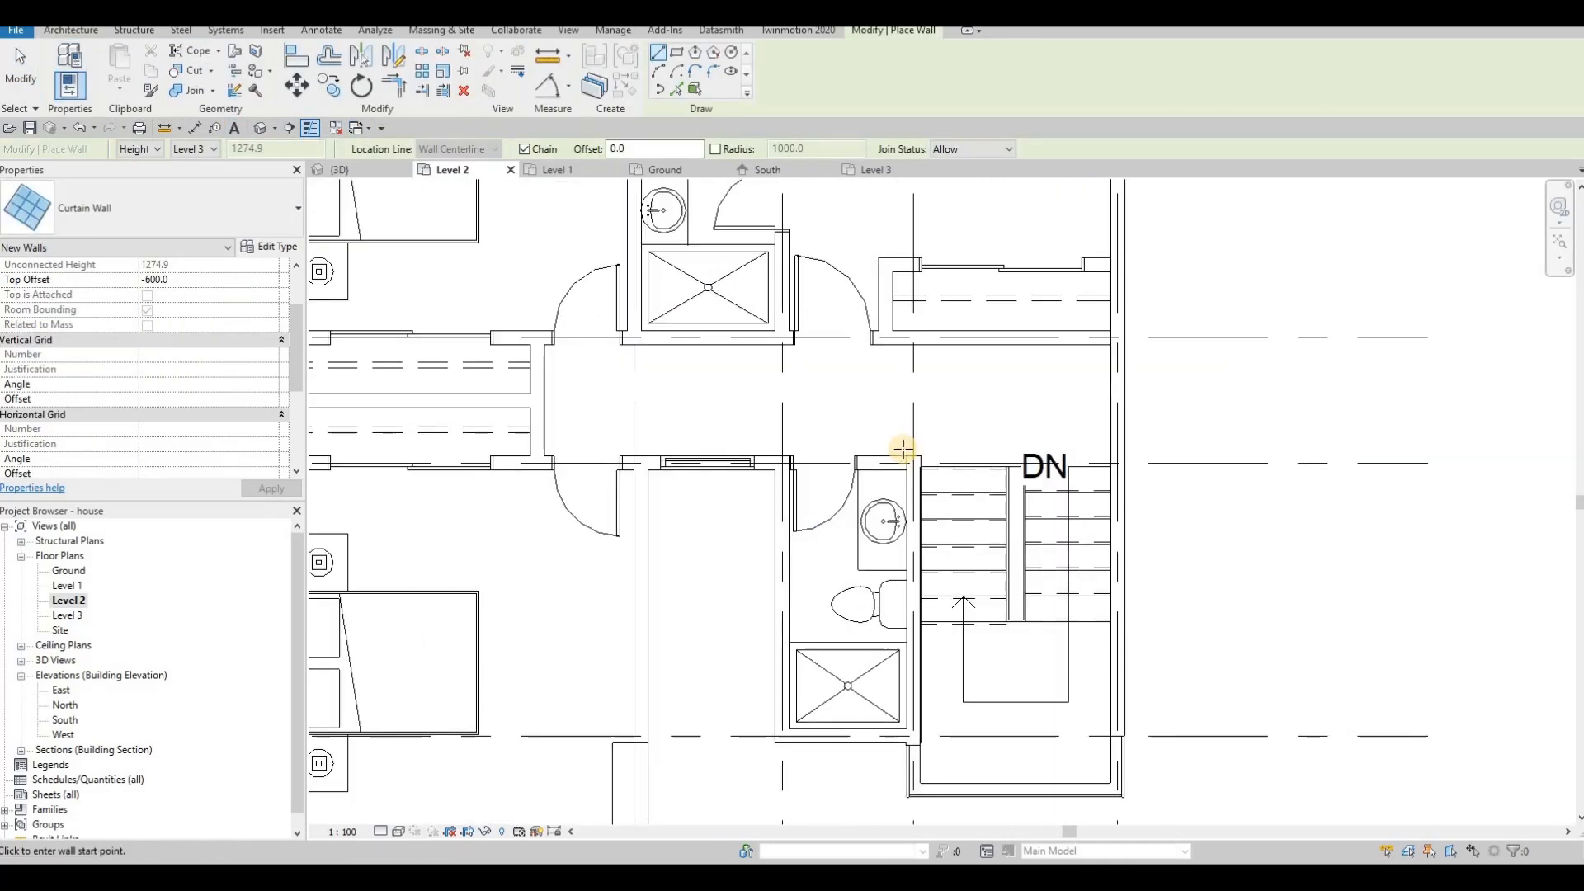
left_click(895, 451)
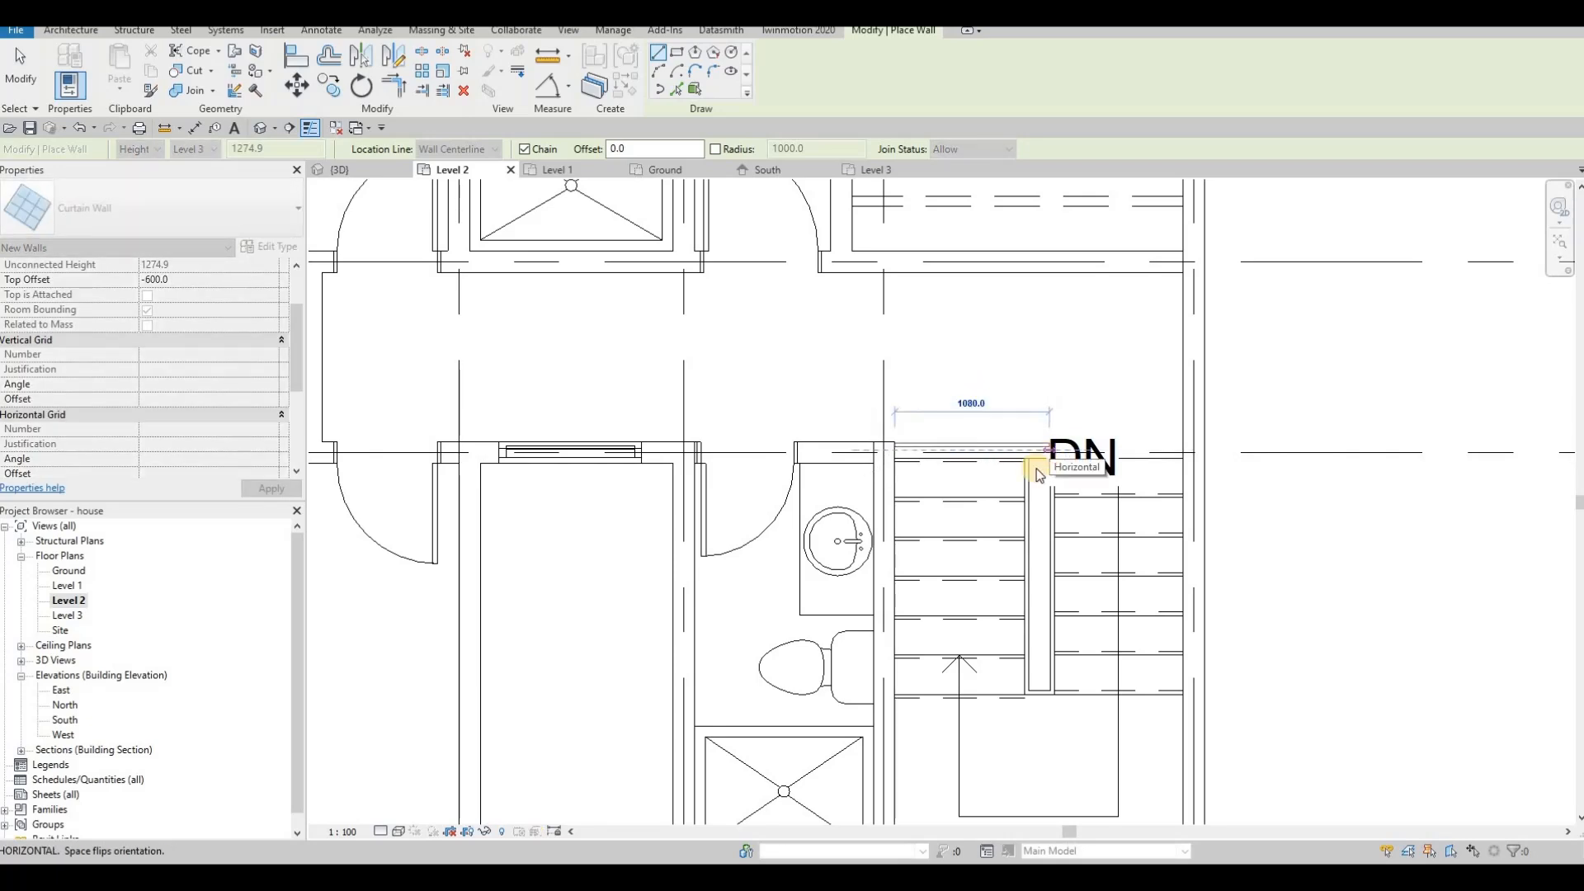
left_click(1038, 472)
key("Escape")
key("Escape")
key("Escape")
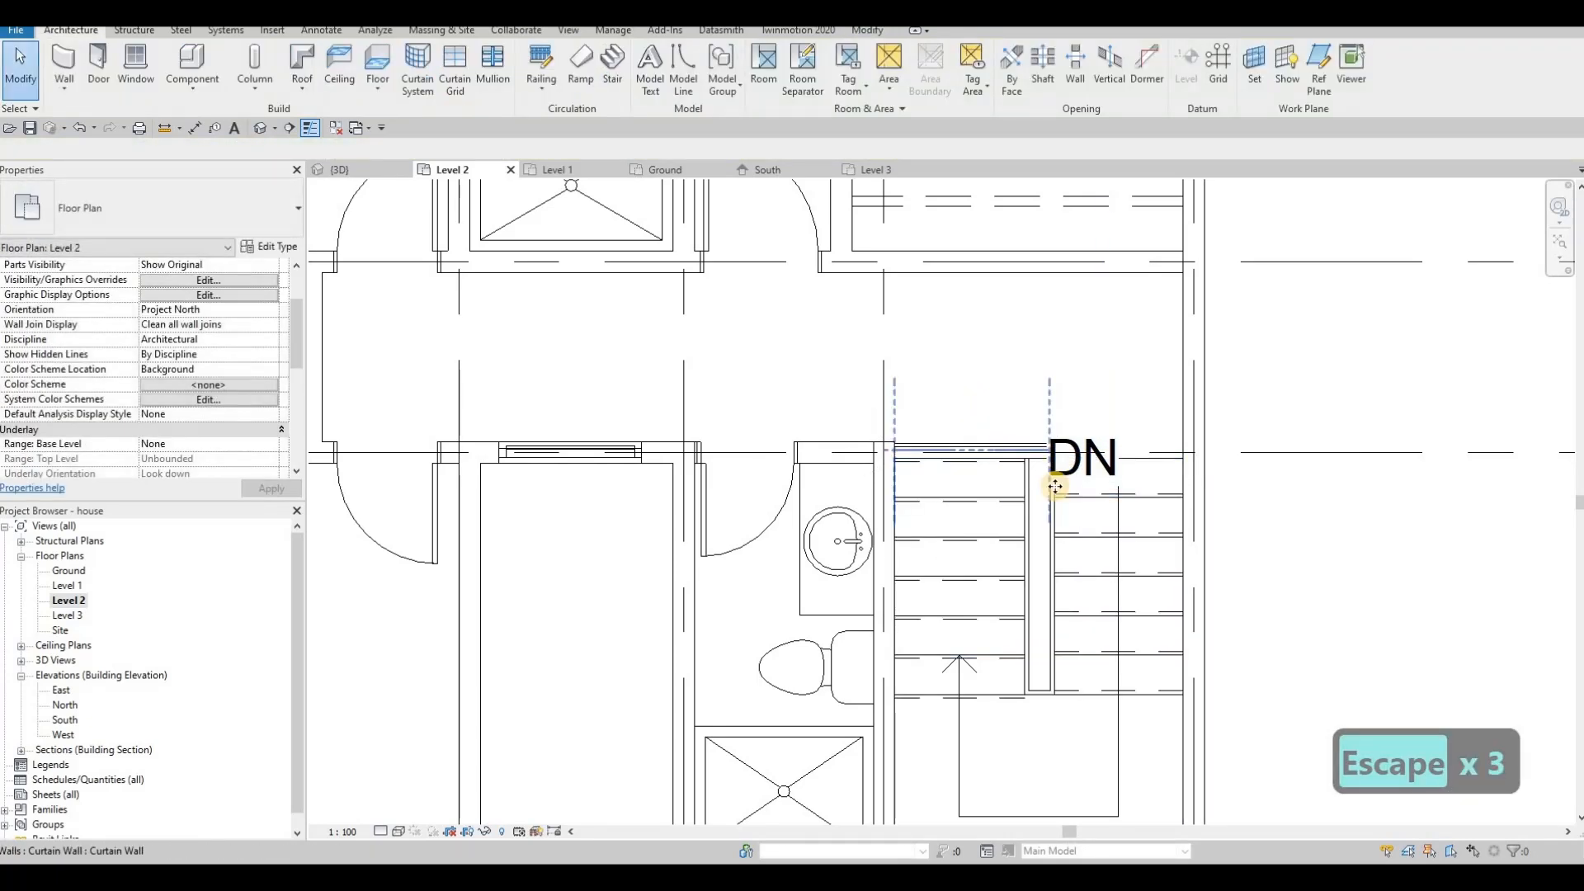
Copy the material name Glass, Bronze Glazing from the stair stringer's type properties and leave stair editing without changes.
left_click(1056, 487)
key("Escape")
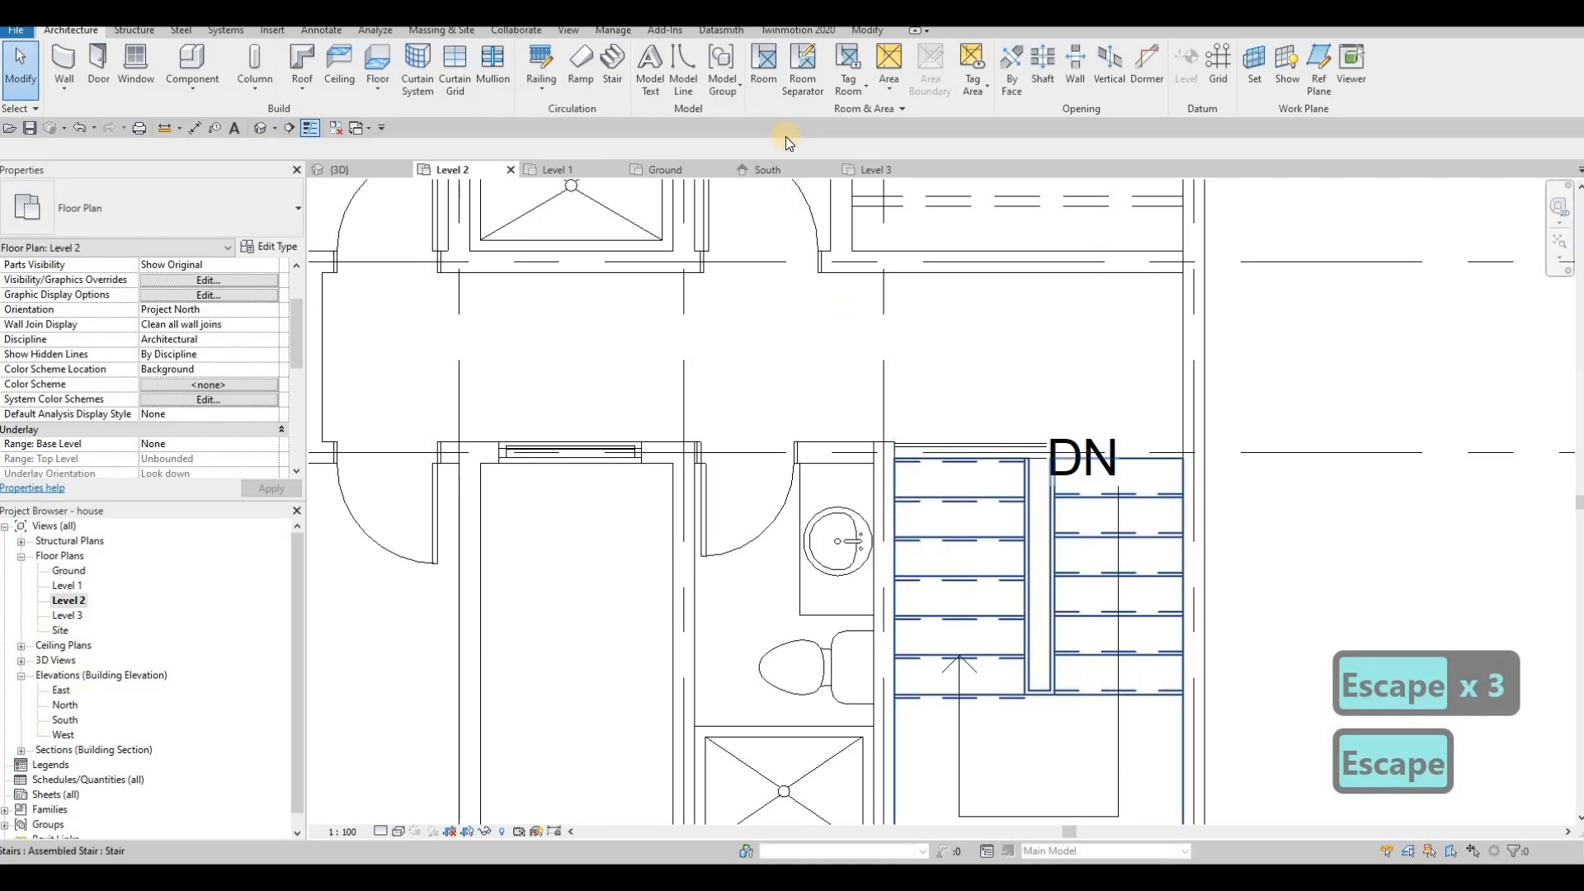
double_click(1054, 520)
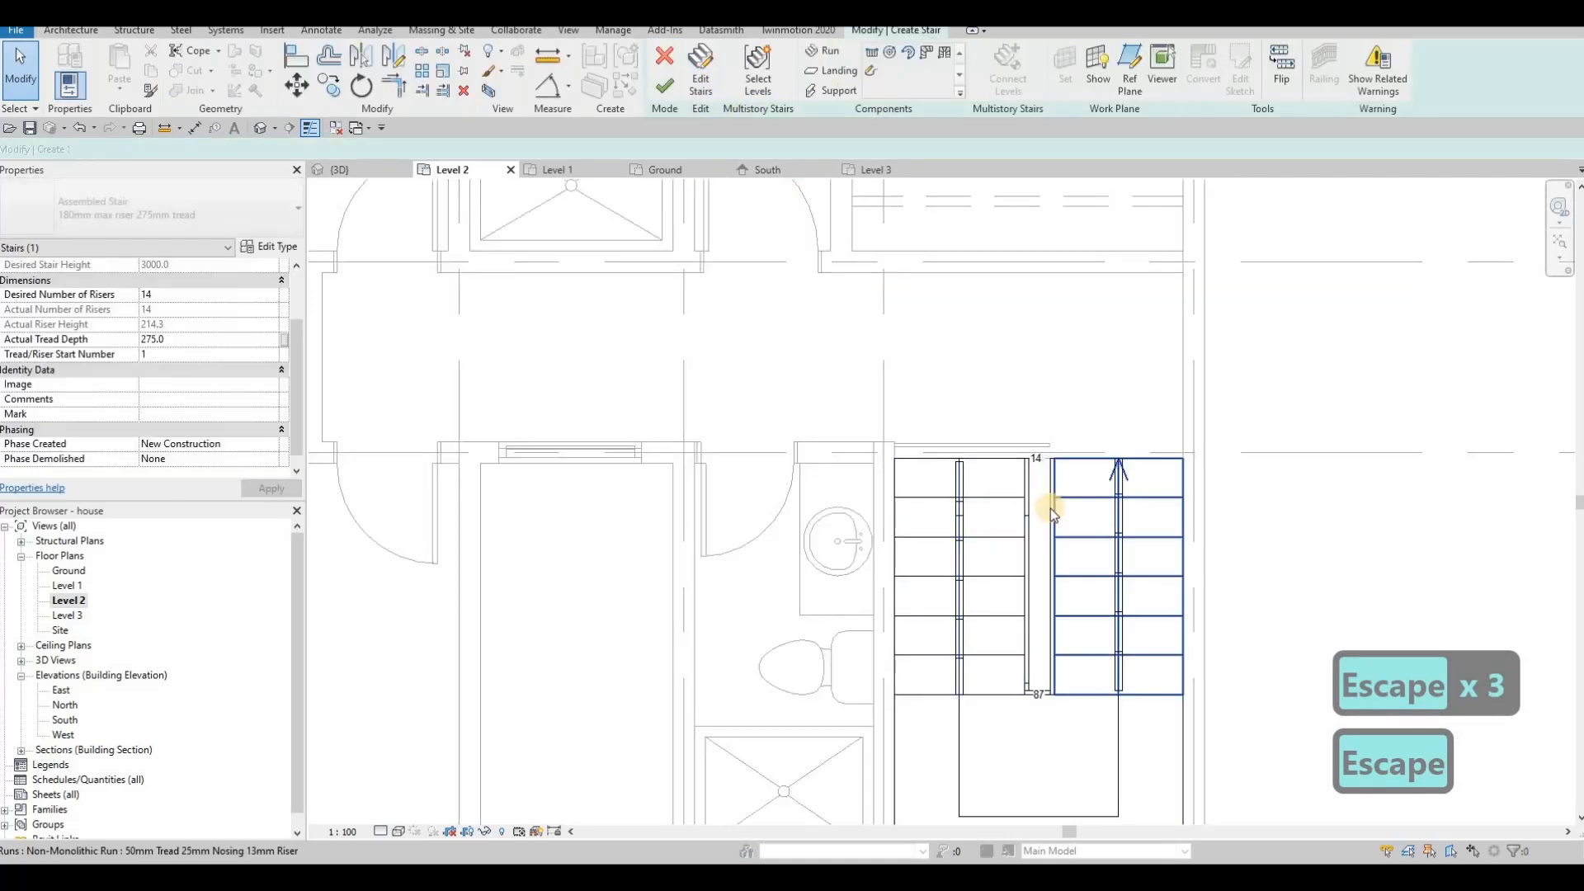
key("Escape")
left_click(1051, 491)
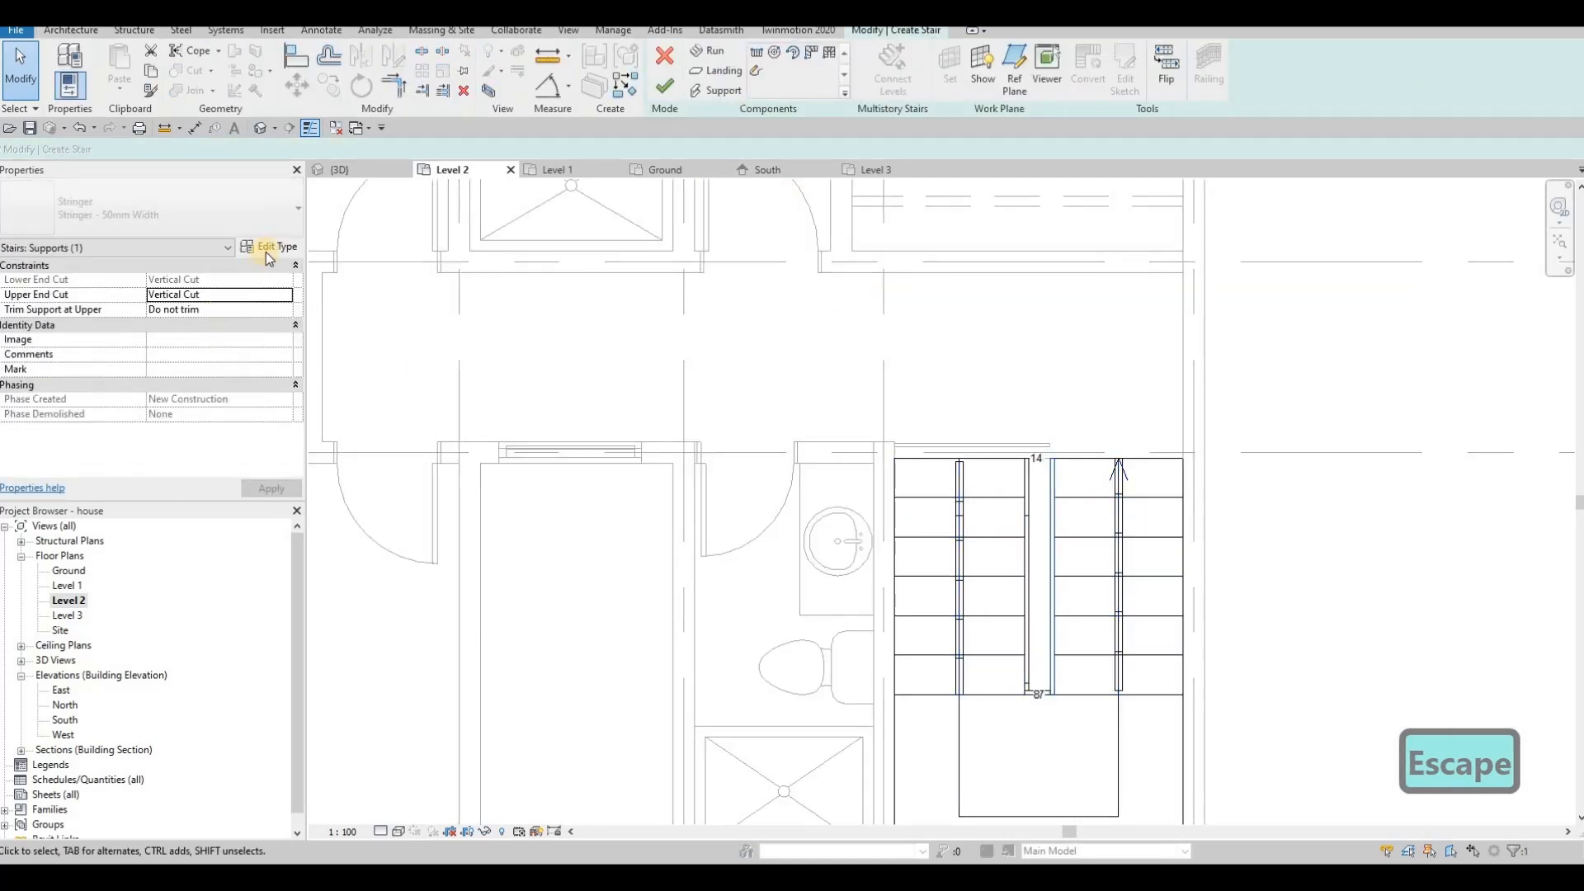
left_click(267, 248)
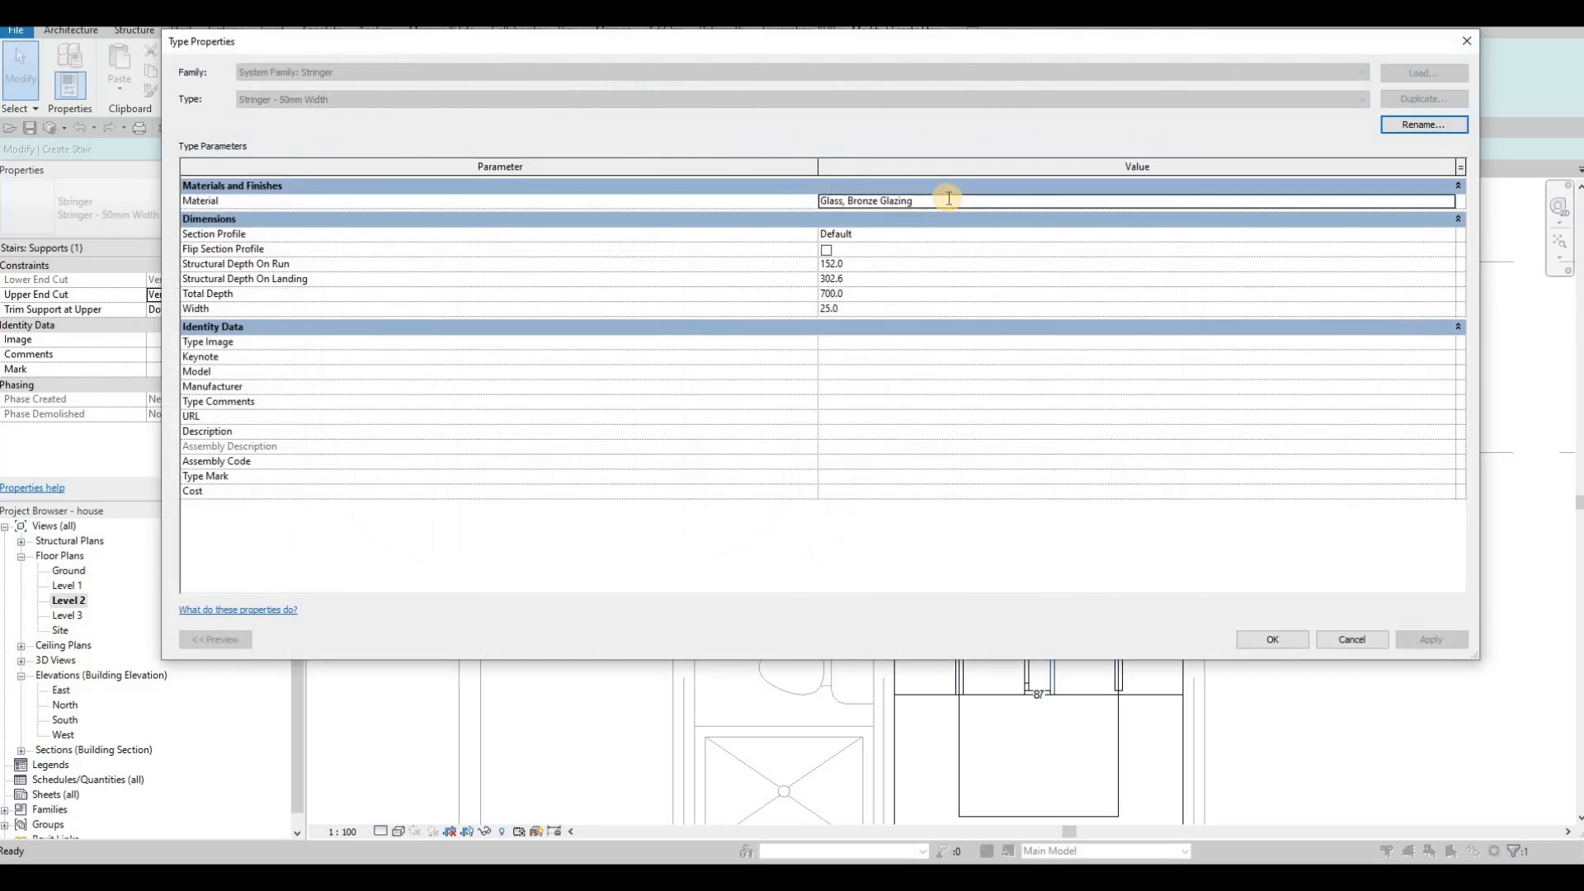
left_click(949, 199)
key("ctrl+c")
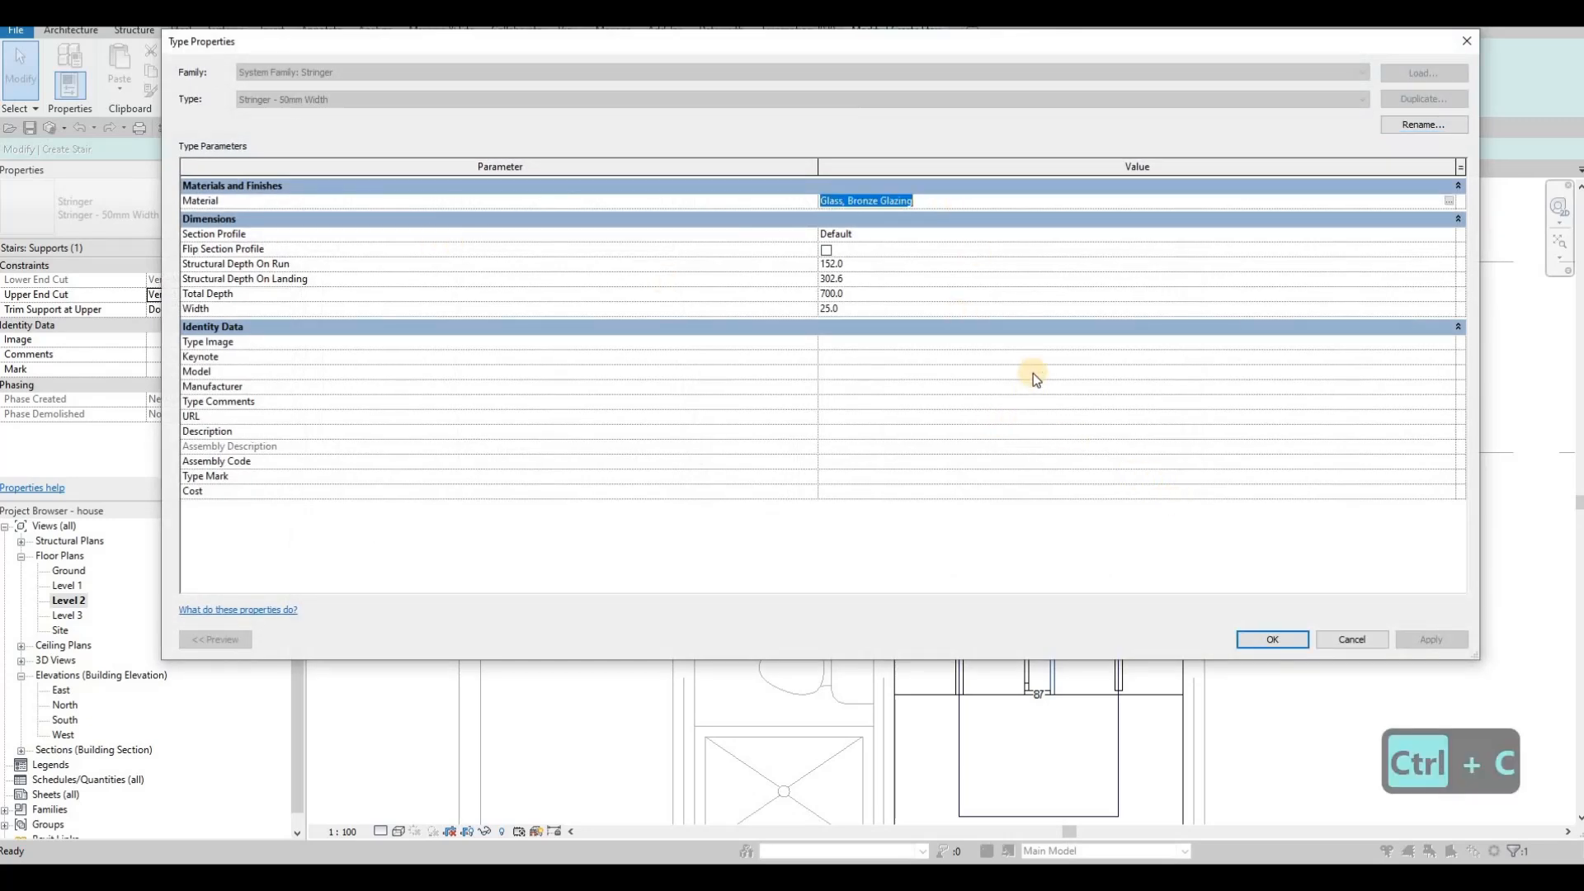
key("Escape")
key("Escape")
key("Escape")
key("Escape")
key("Escape")
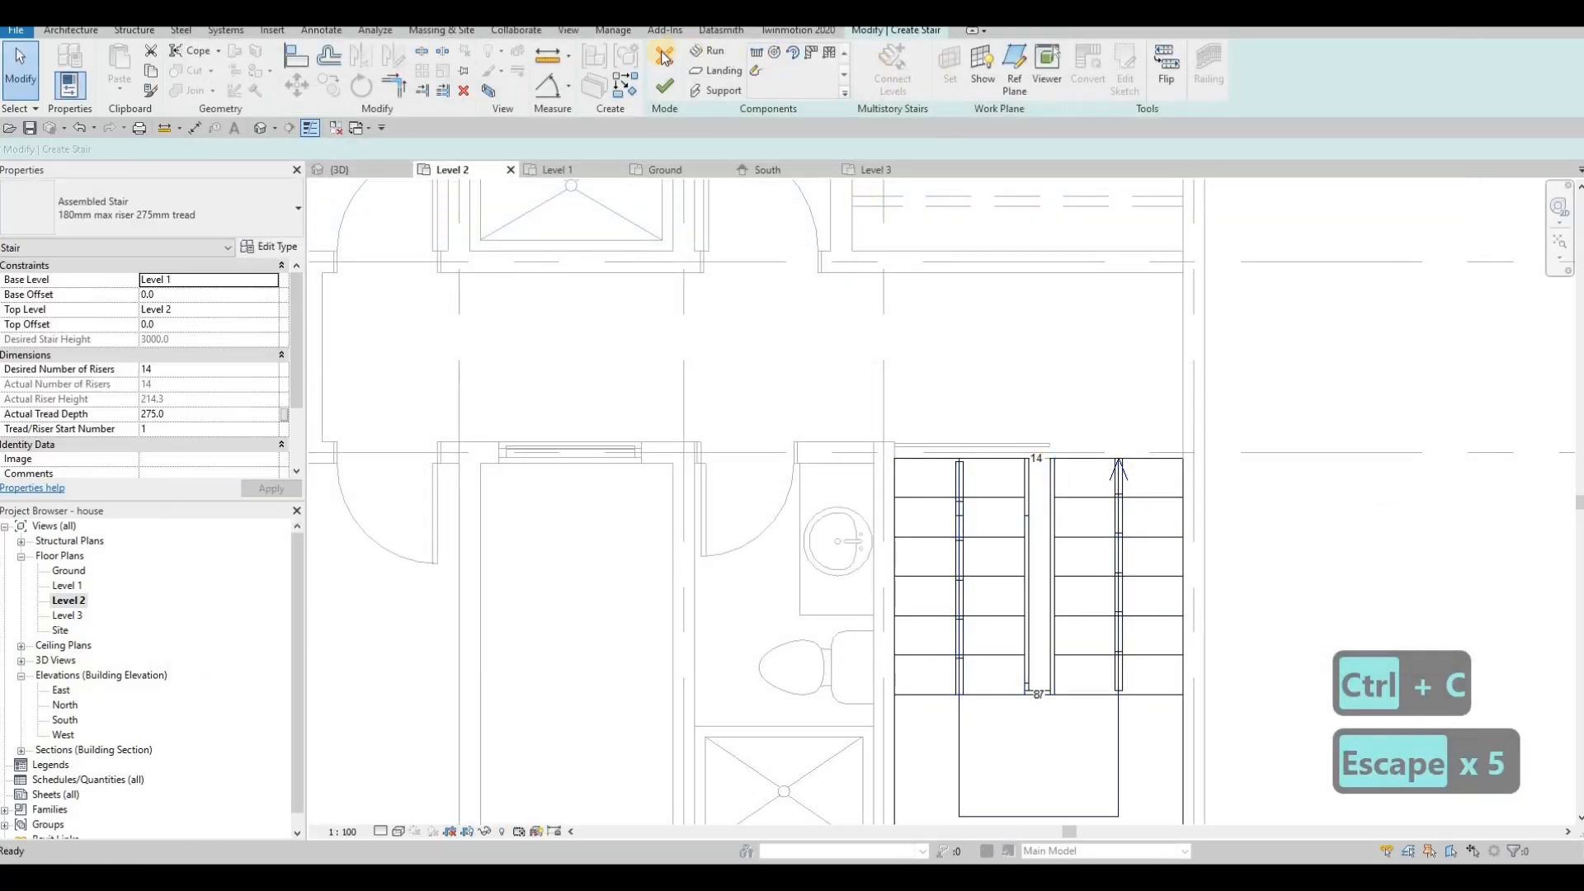
key("Escape")
key("Escape")
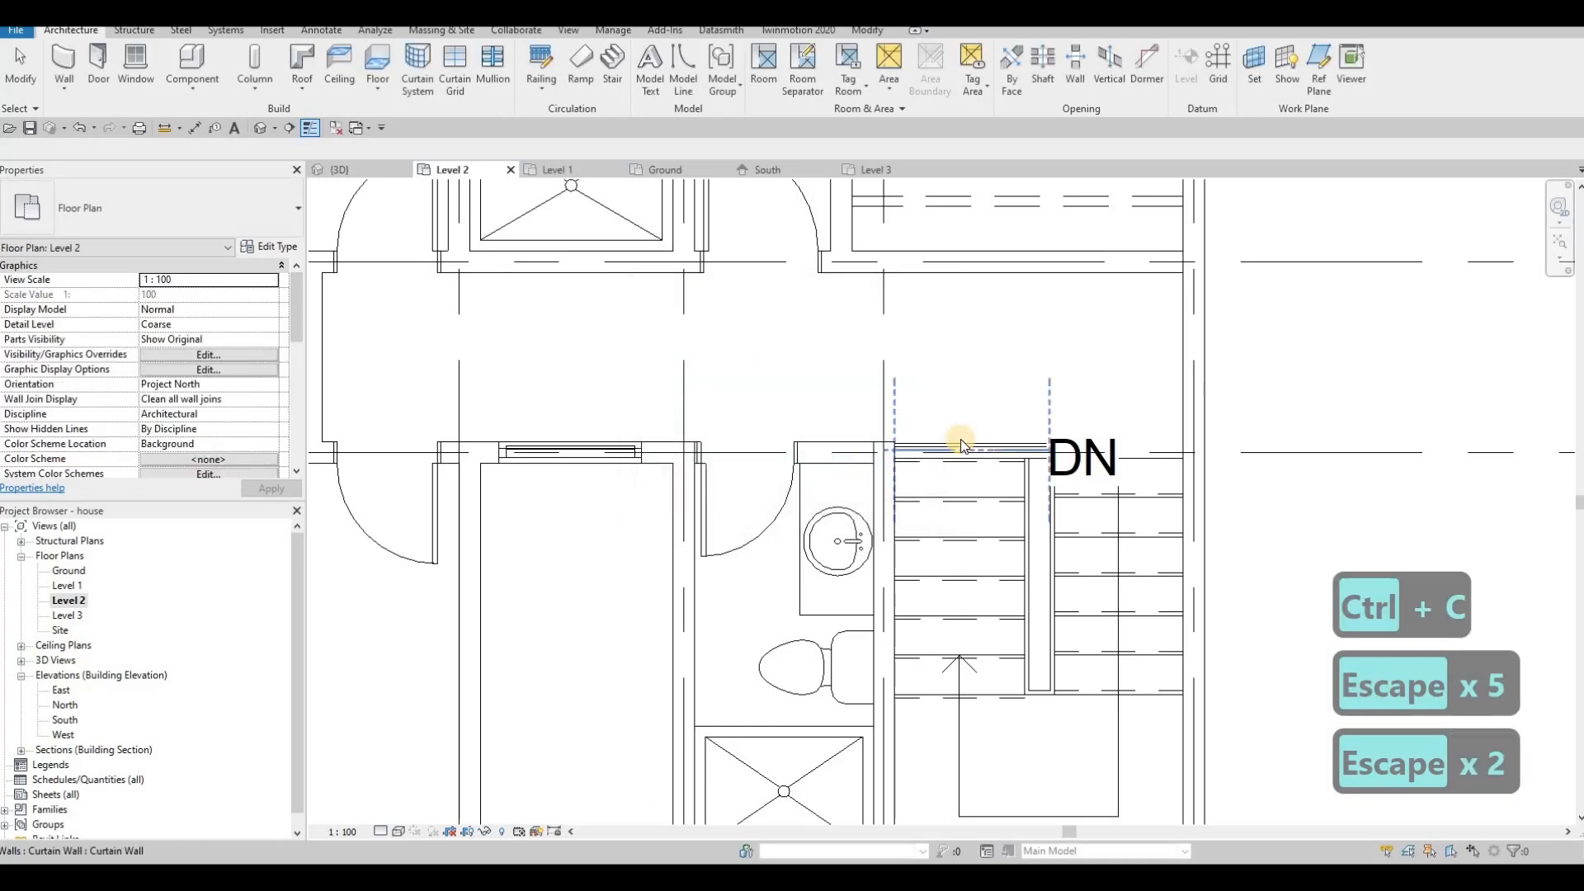
Look through the type properties of the curtain wall at the Level 2 stair opening for a material setting, leaving them unchanged.
left_click(939, 437)
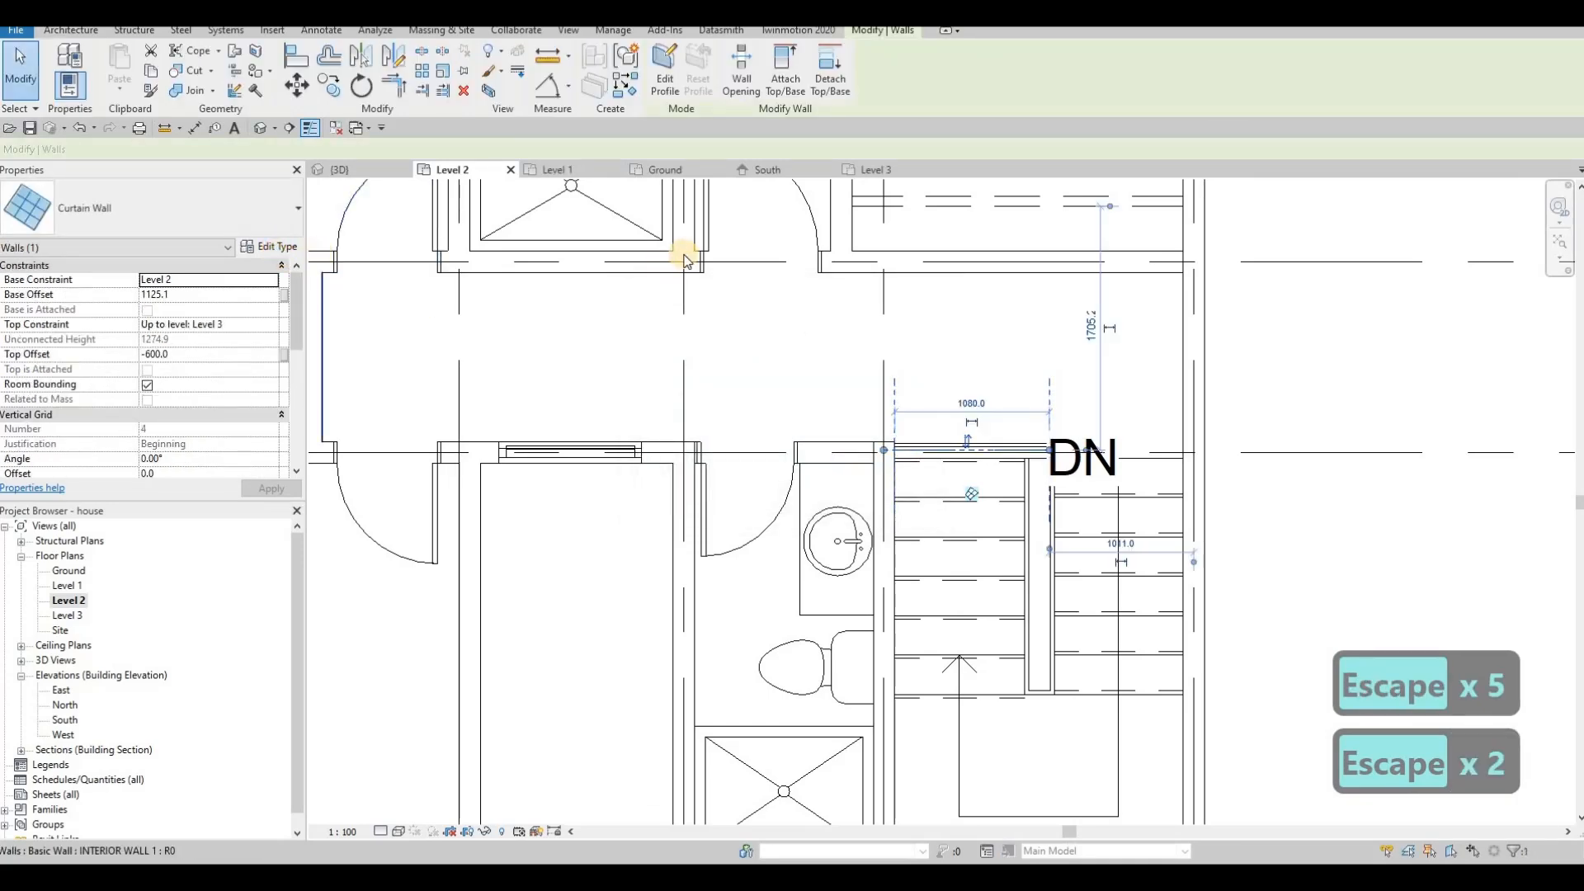
left_click(269, 246)
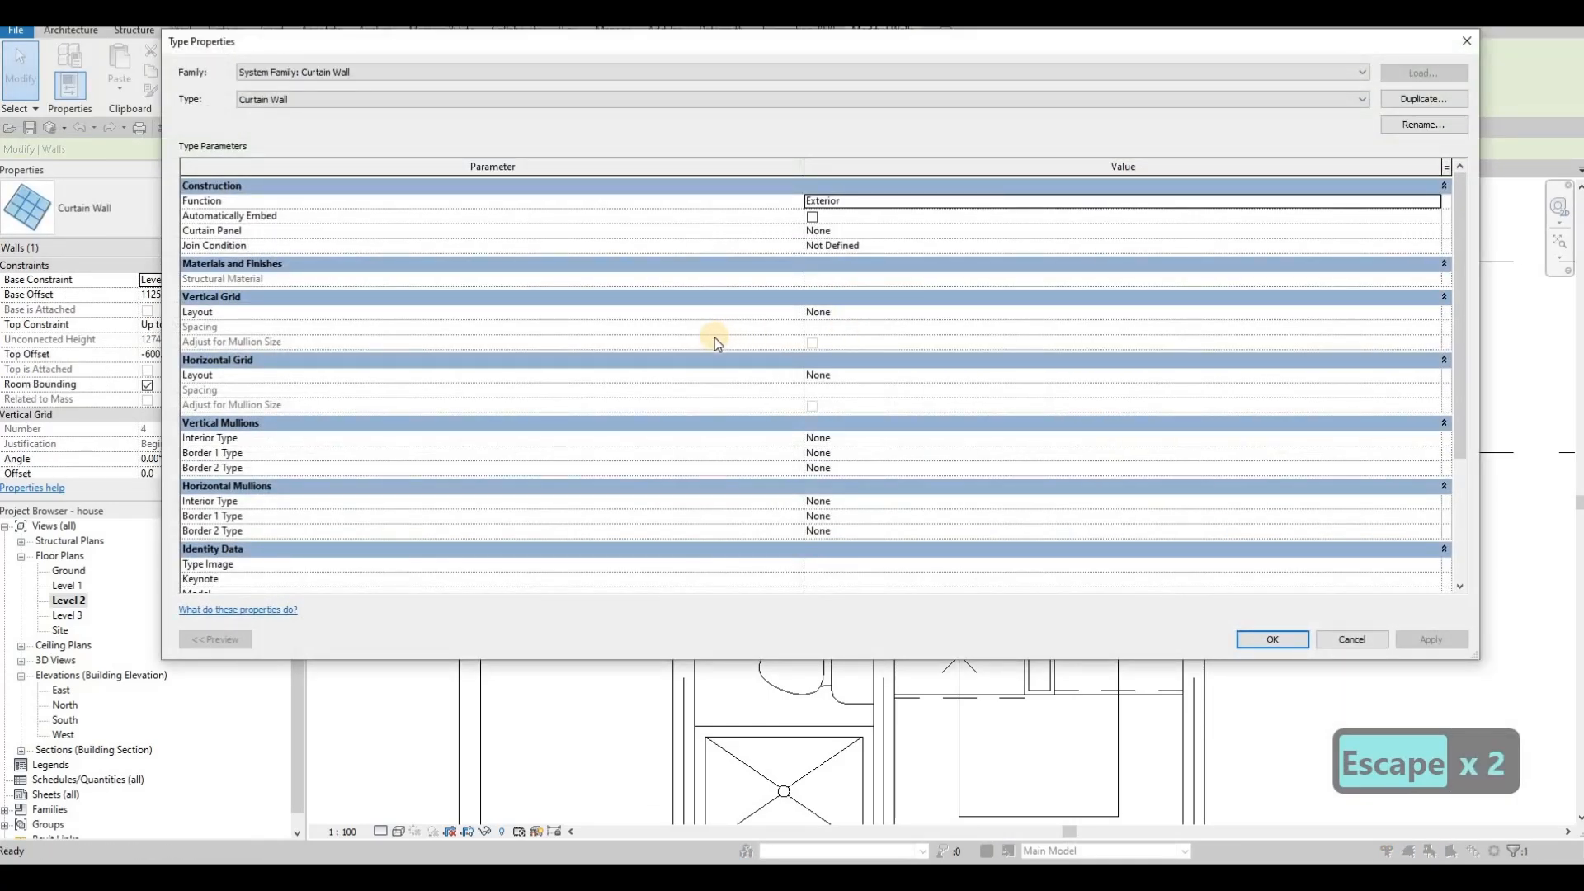
key("Escape")
key("Tab")
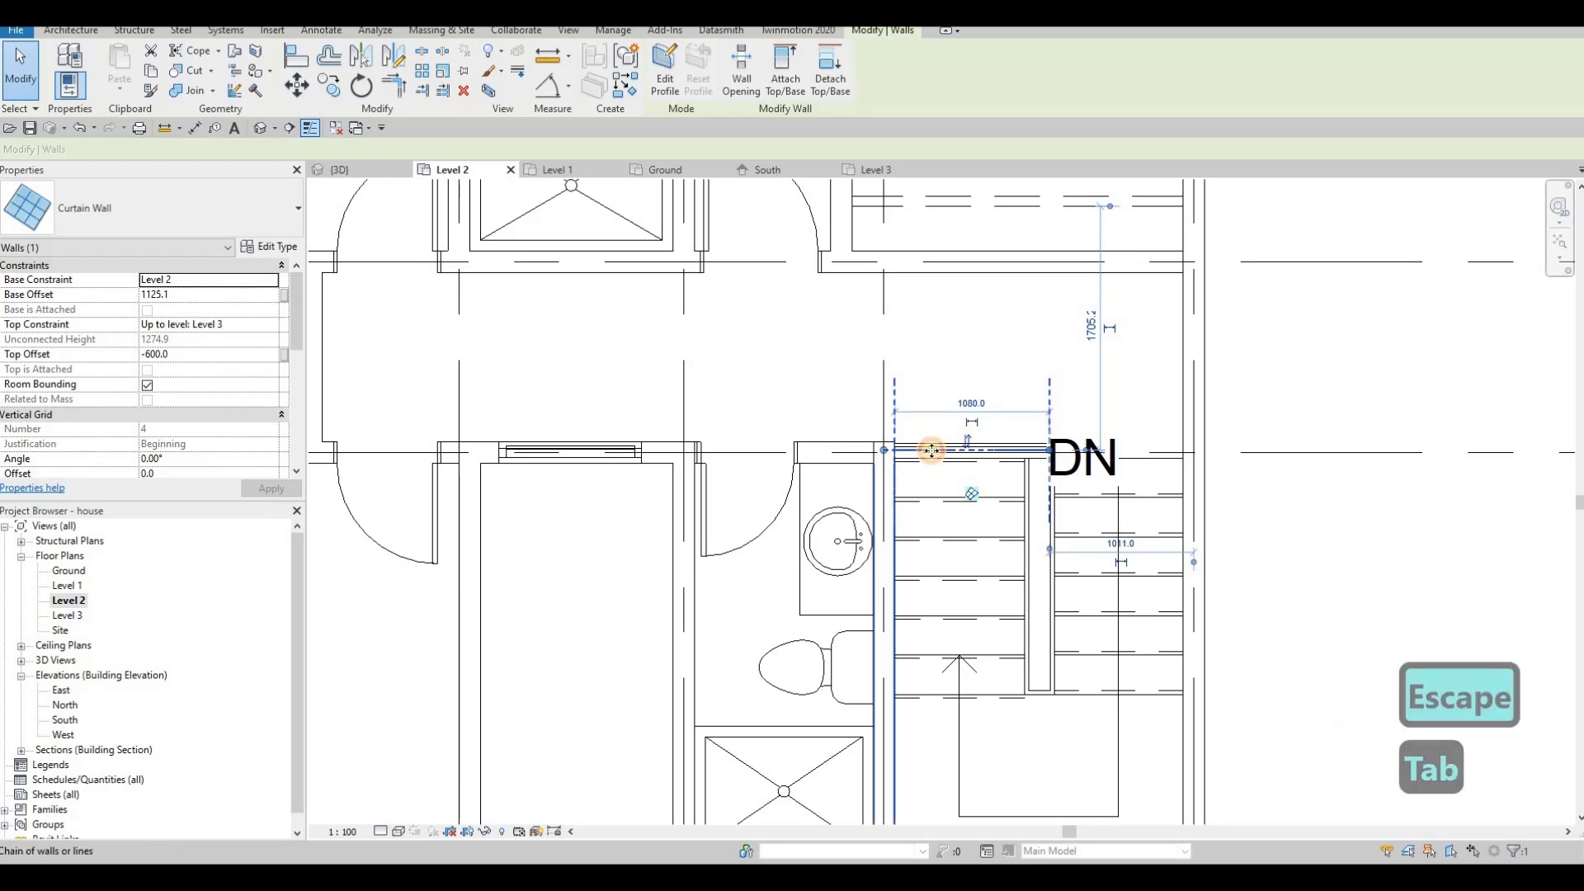
left_click(886, 407)
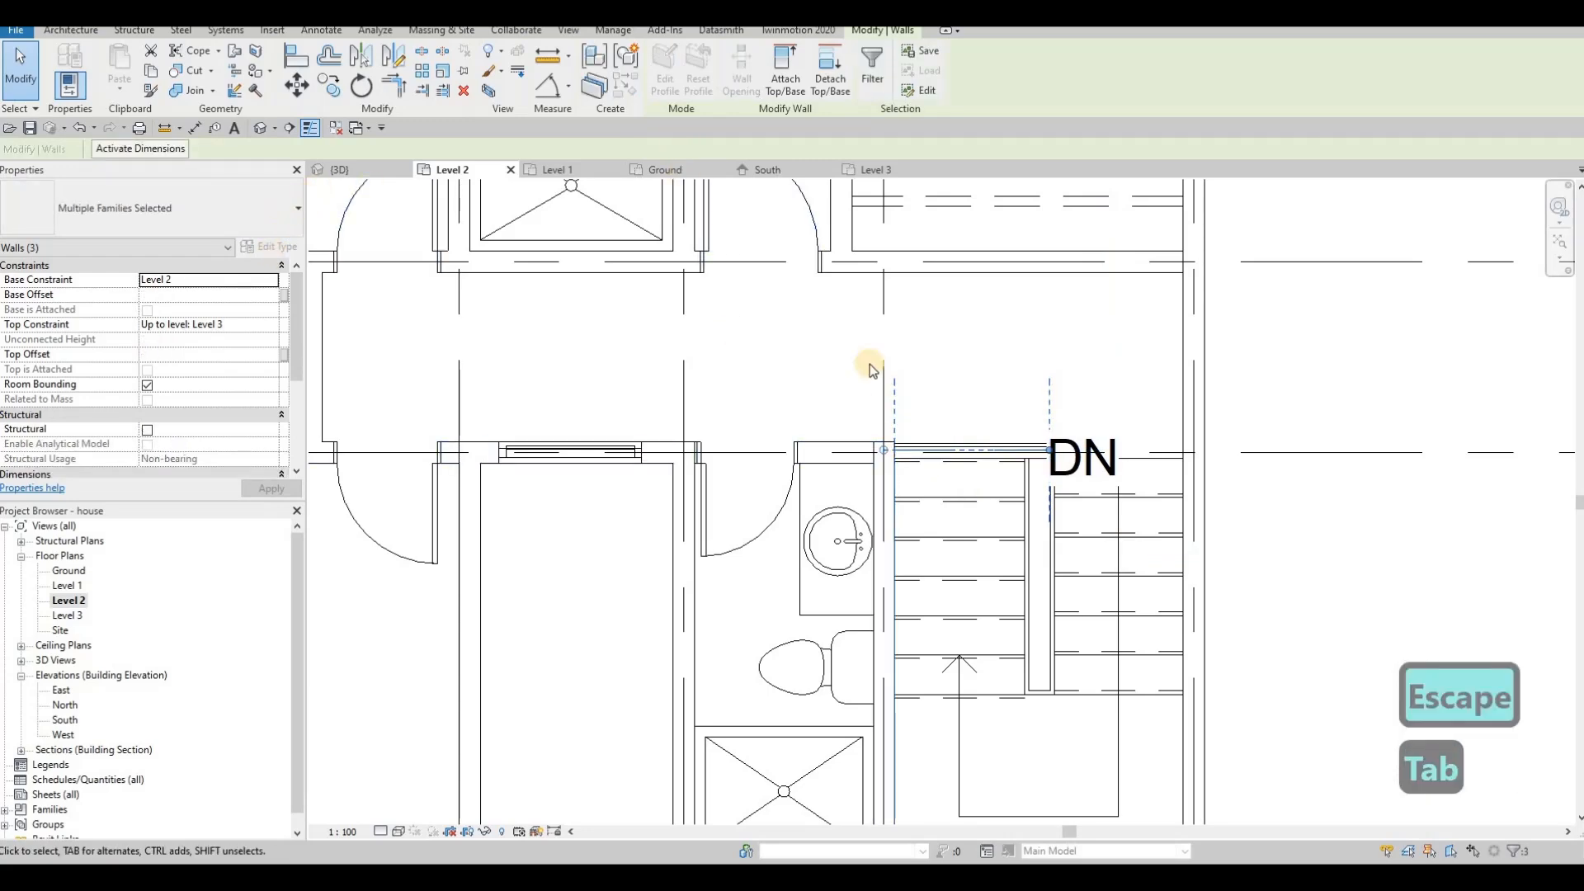
key("Escape")
key("Escape")
left_click(933, 447)
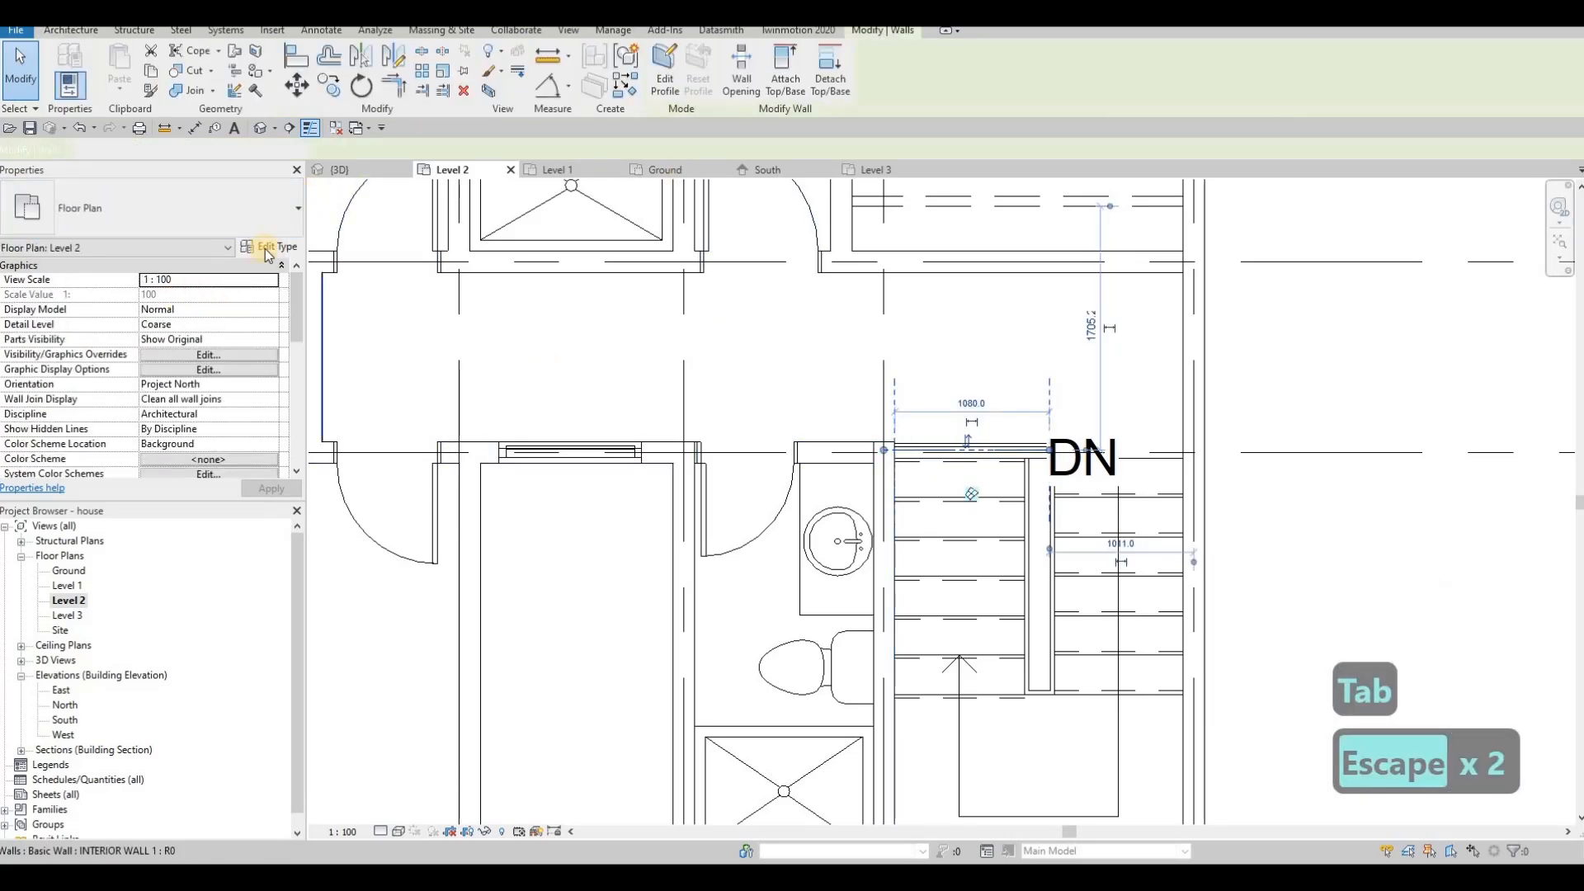
left_click(266, 247)
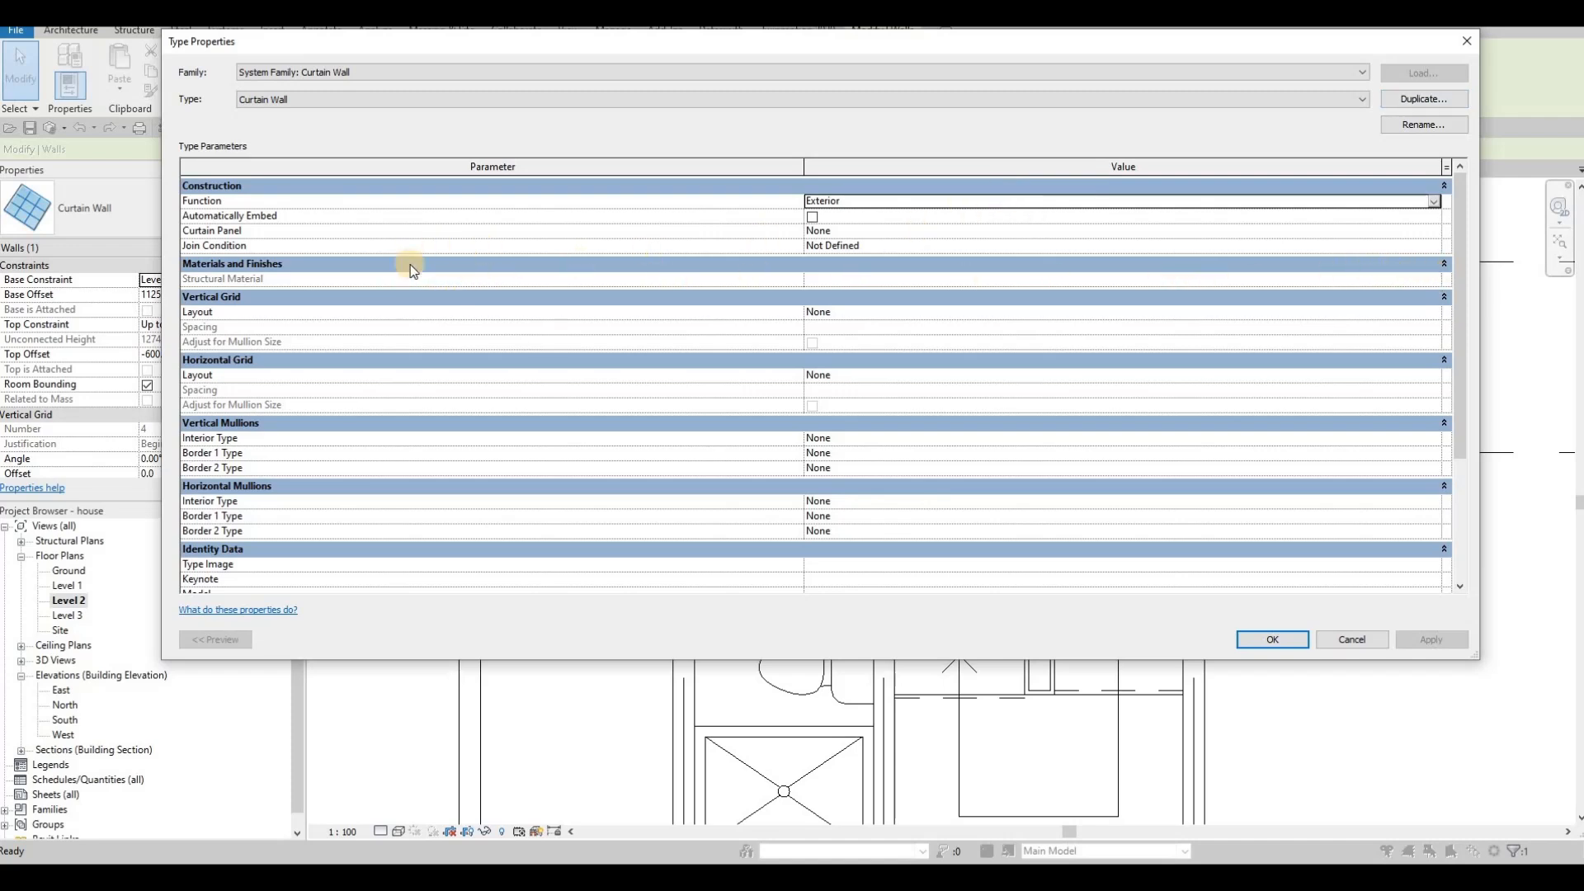
scroll(616, 313, "down", 3)
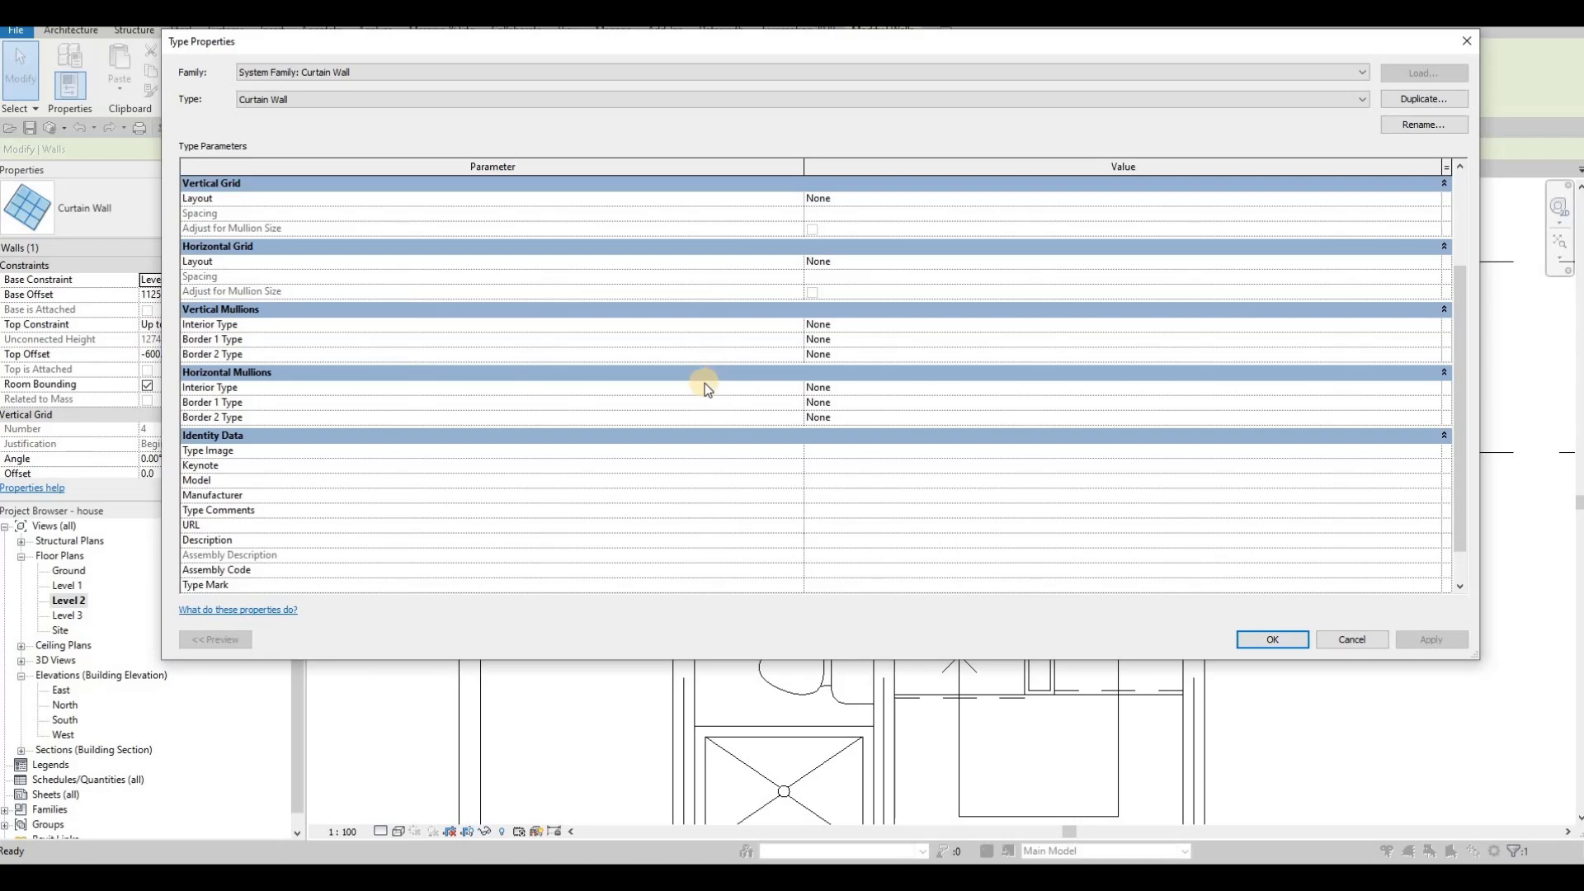
key("Escape")
key("Escape")
key("Escape")
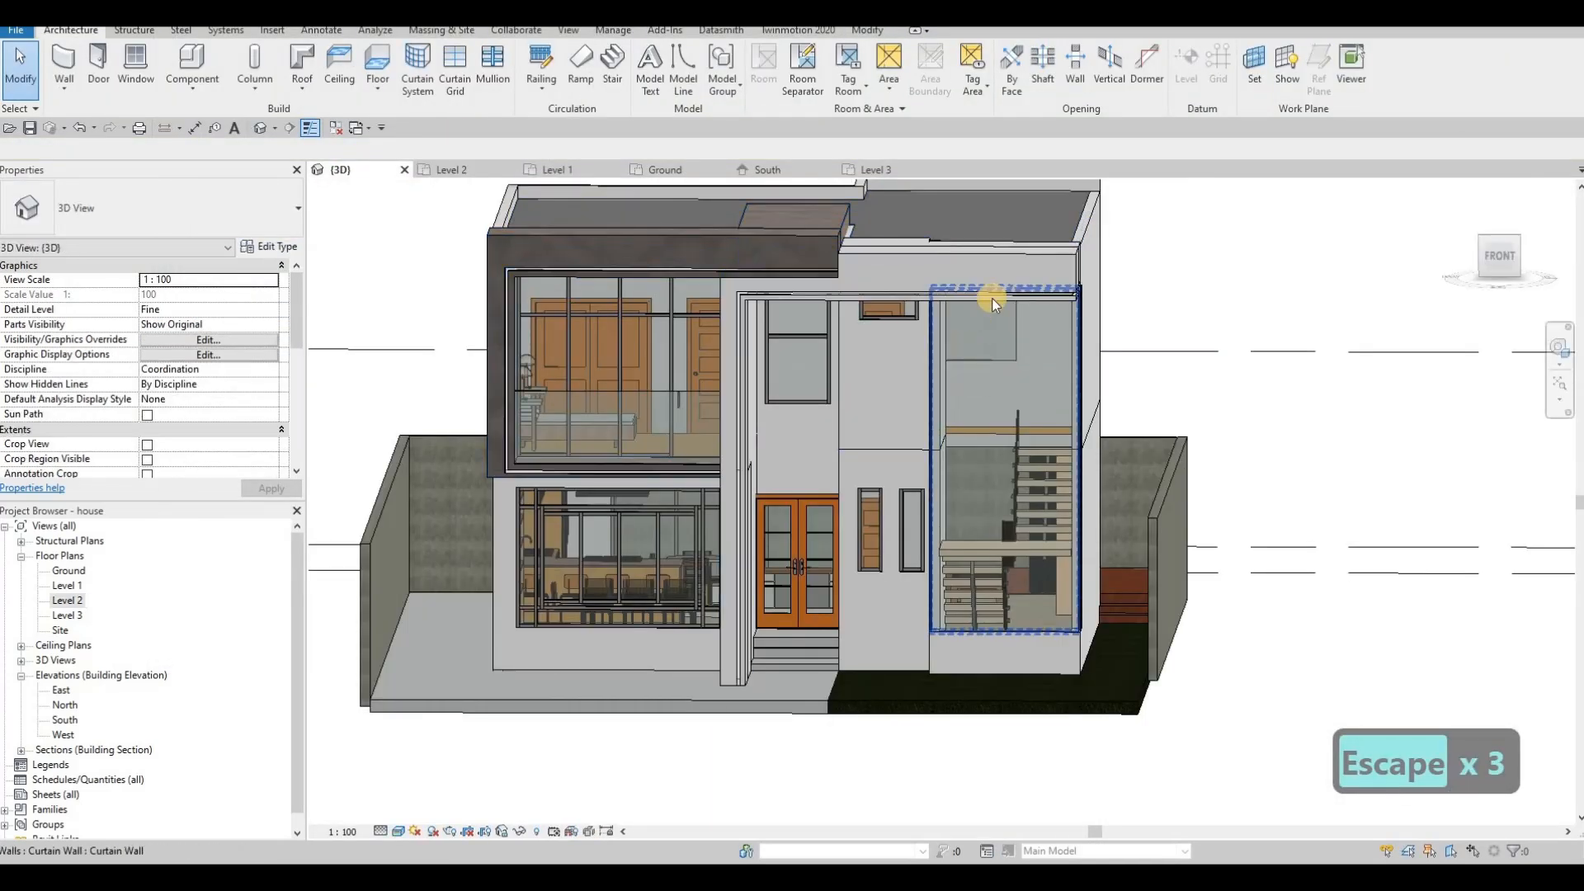
In the 3D view, reshape the stair opening's curtain wall to start at Level 2 with base offset 0.0 and a top offset of about -2419.5.
mouse_move(992, 299)
middle_mouse_down("shift")
mouse_move(1003, 289)
mouse_move(988, 296)
middle_mouse_up("shift")
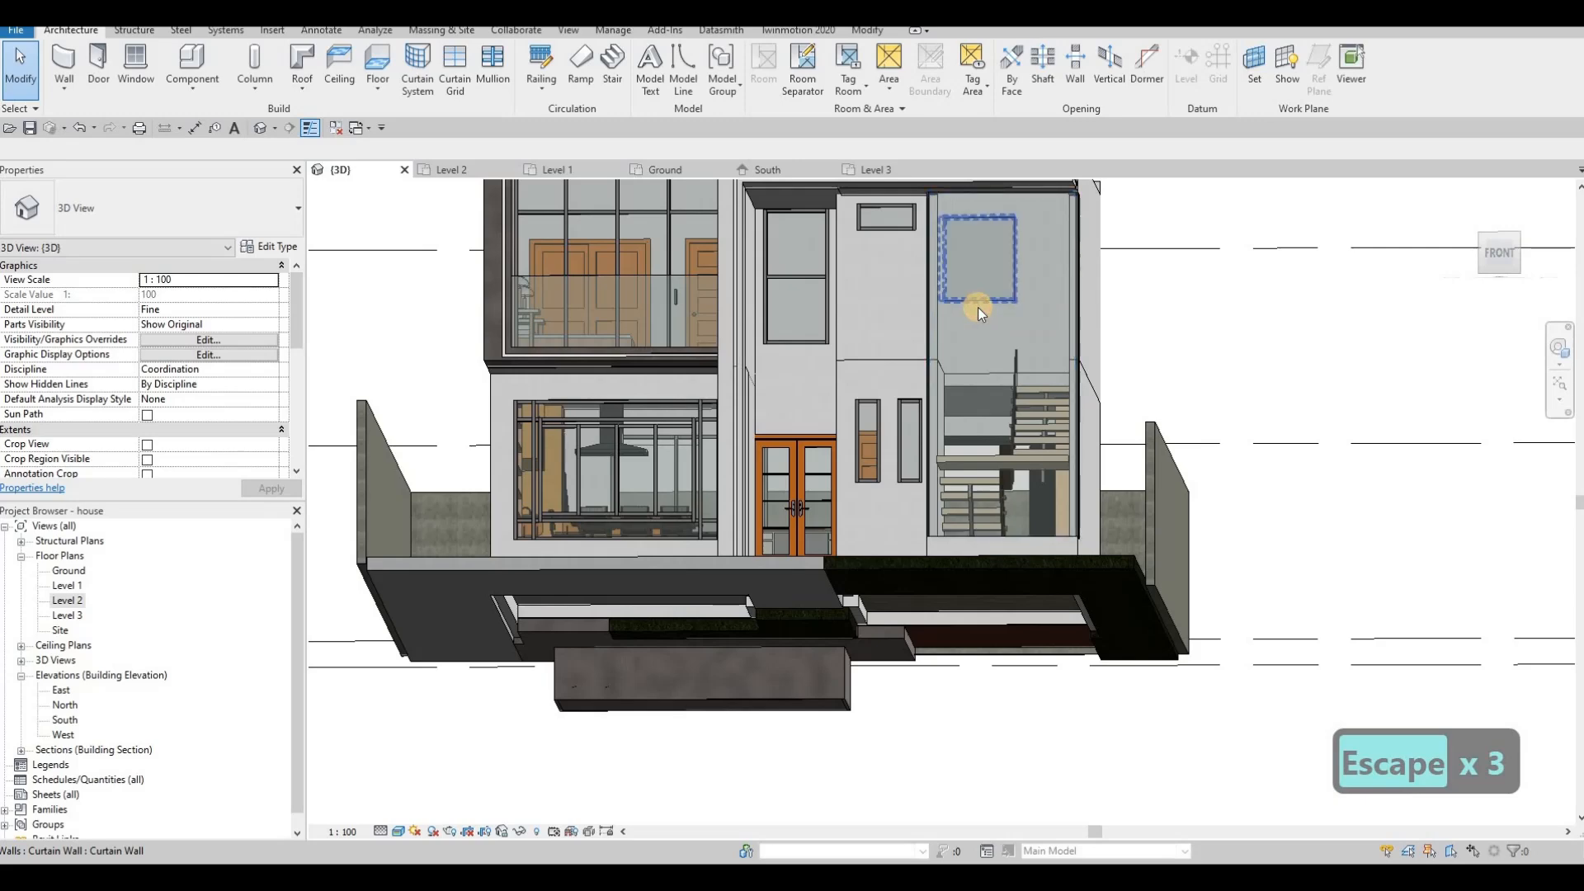
left_click(979, 306)
left_click_drag(982, 373, 976, 376)
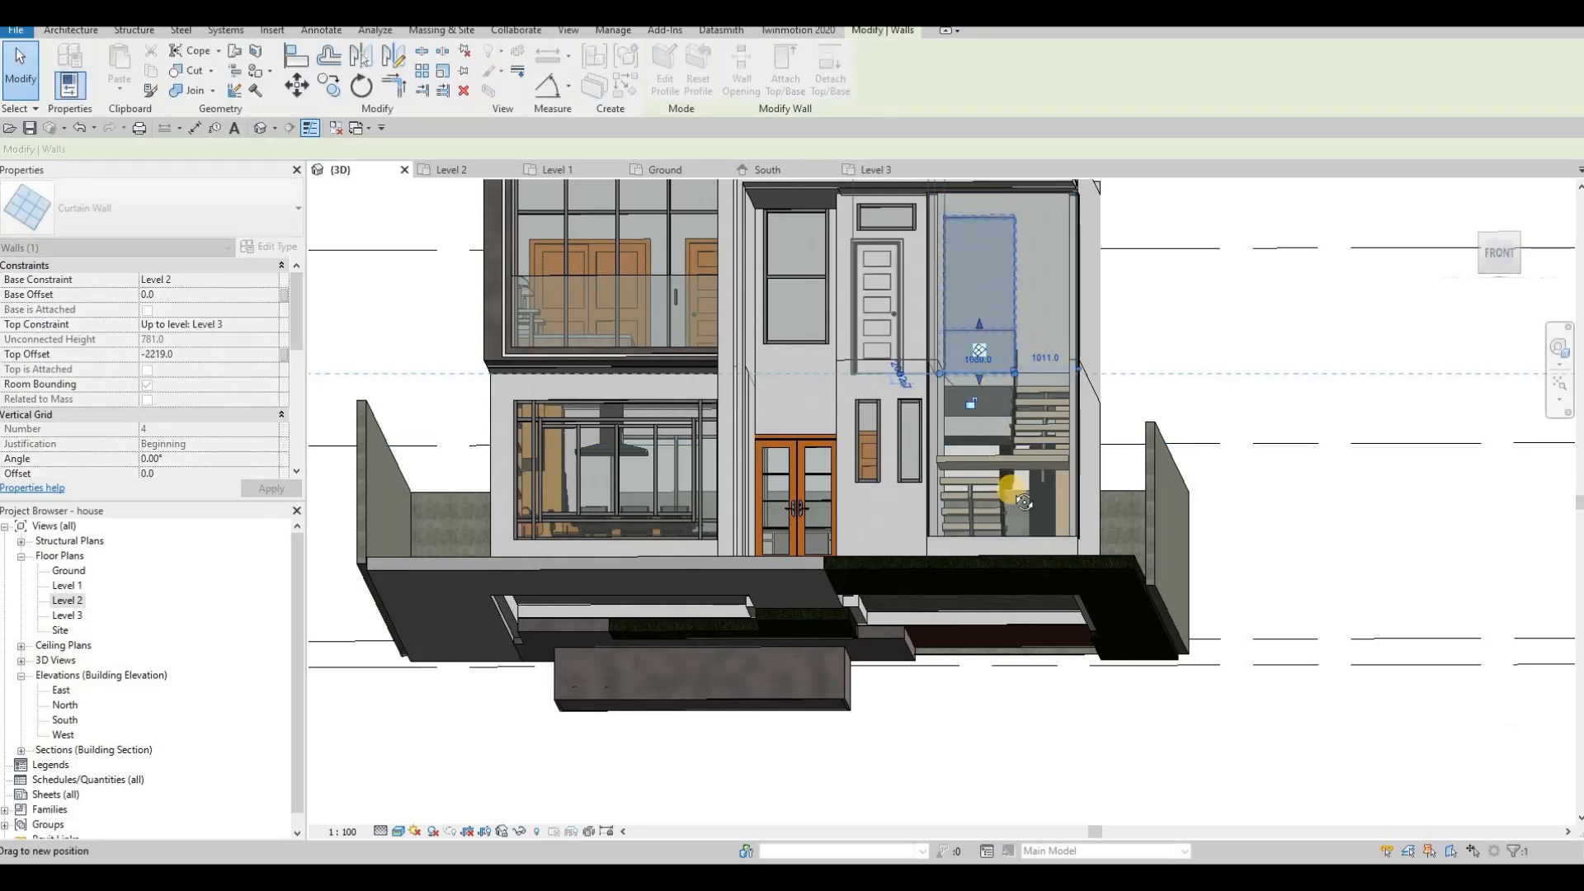
middle_click_drag(1011, 488, 983, 330, "shift")
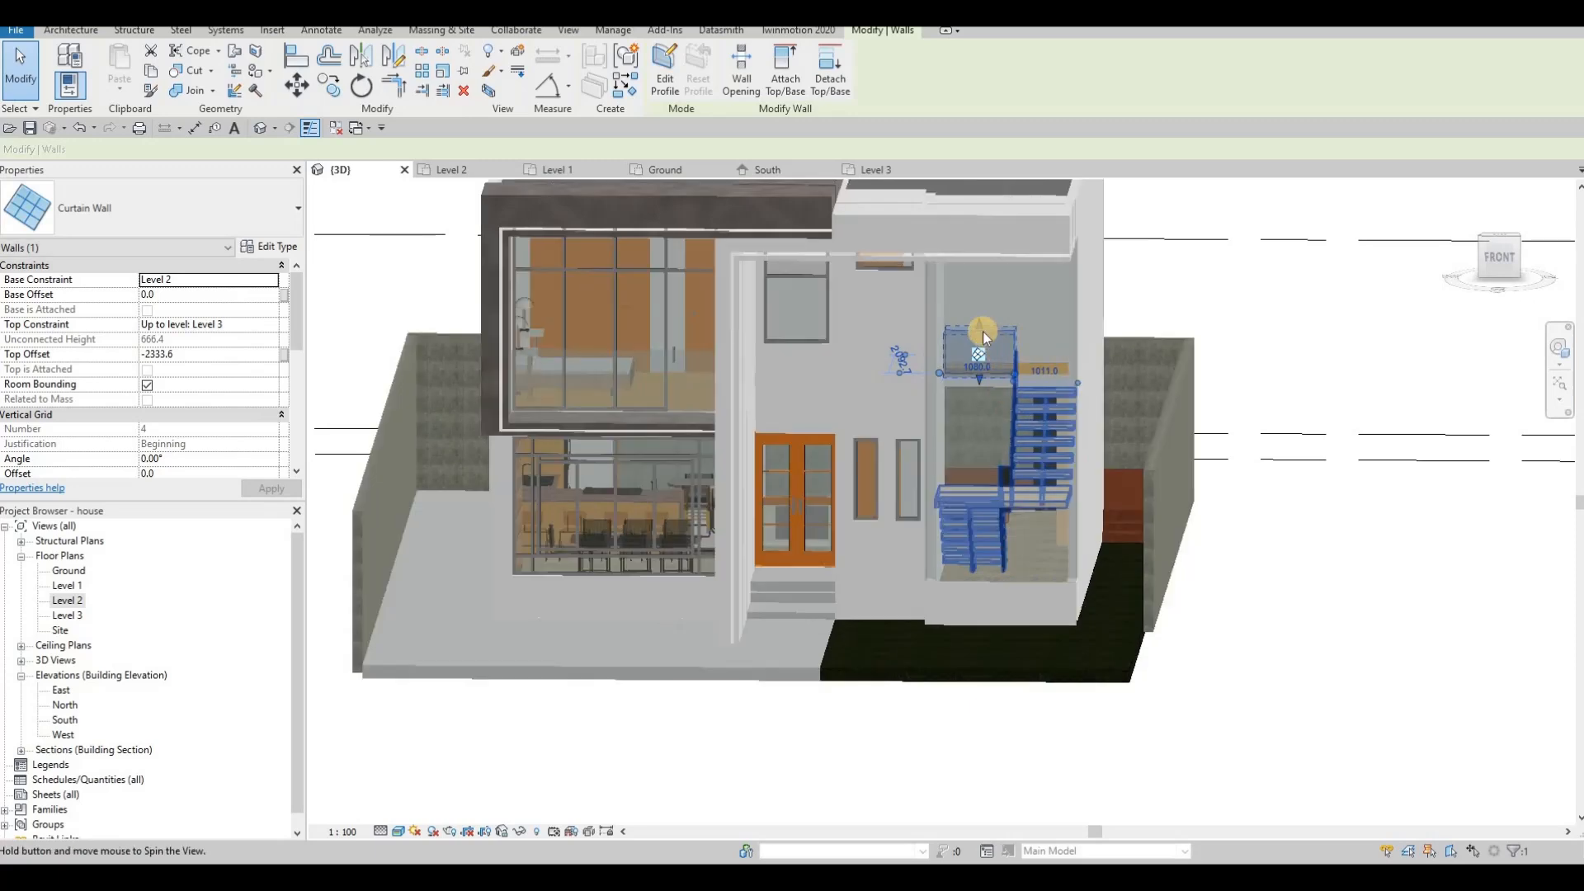
left_click_drag(982, 335, 982, 342)
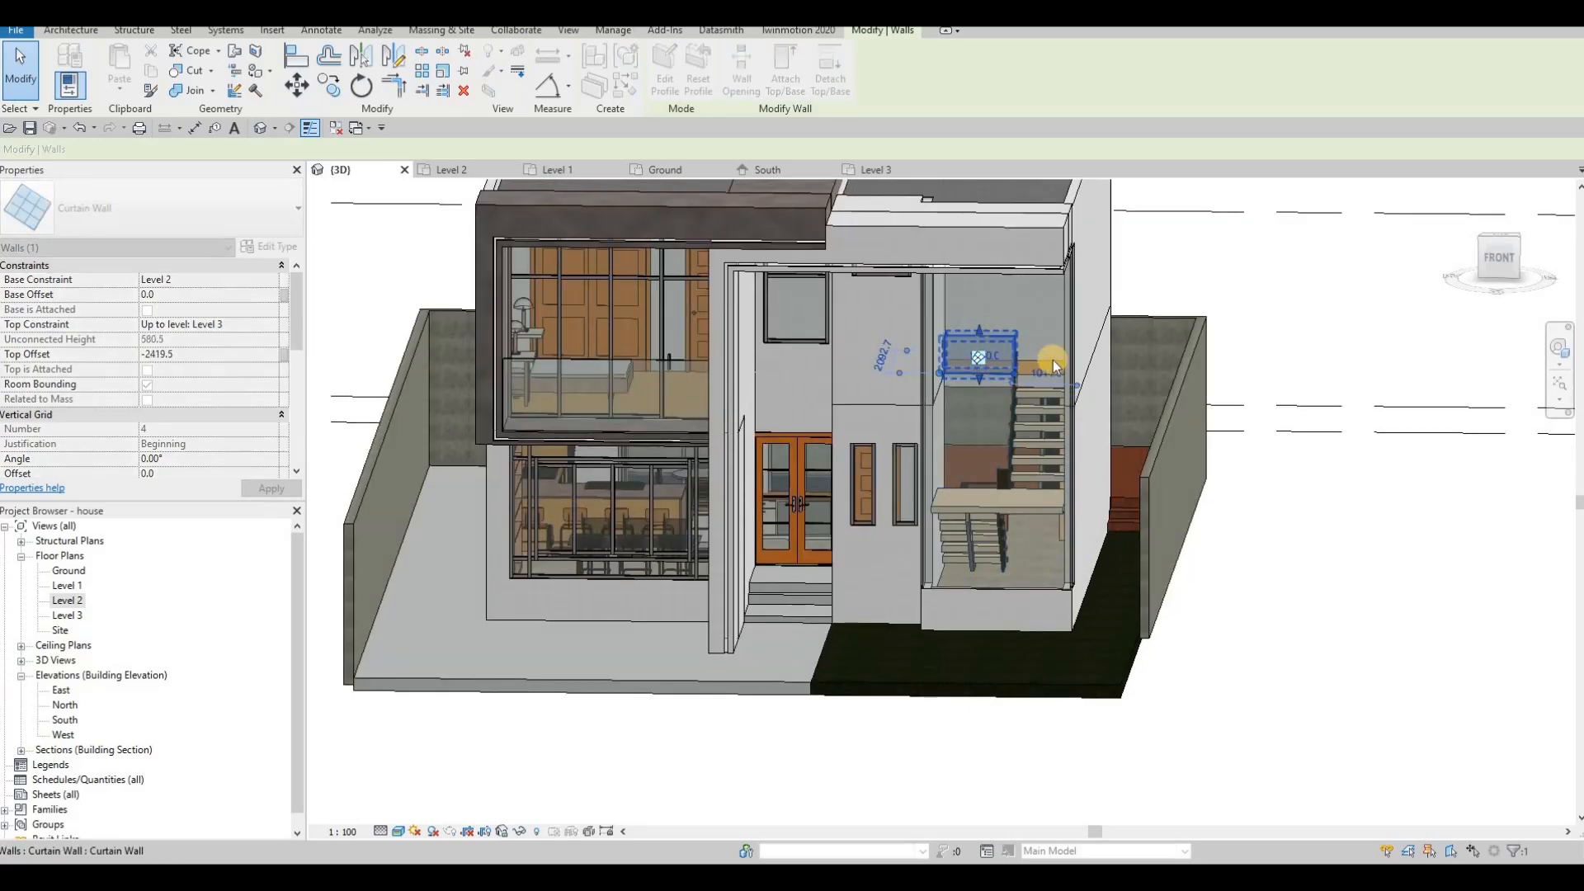
scroll(1047, 359, "up", 5)
key("Escape")
In the Ground plan, edit the FLOOR 4 boundary so its front edge lies about 7200 mm out from the house's front wall.
middle_click_drag(932, 415, 718, 466, "shift")
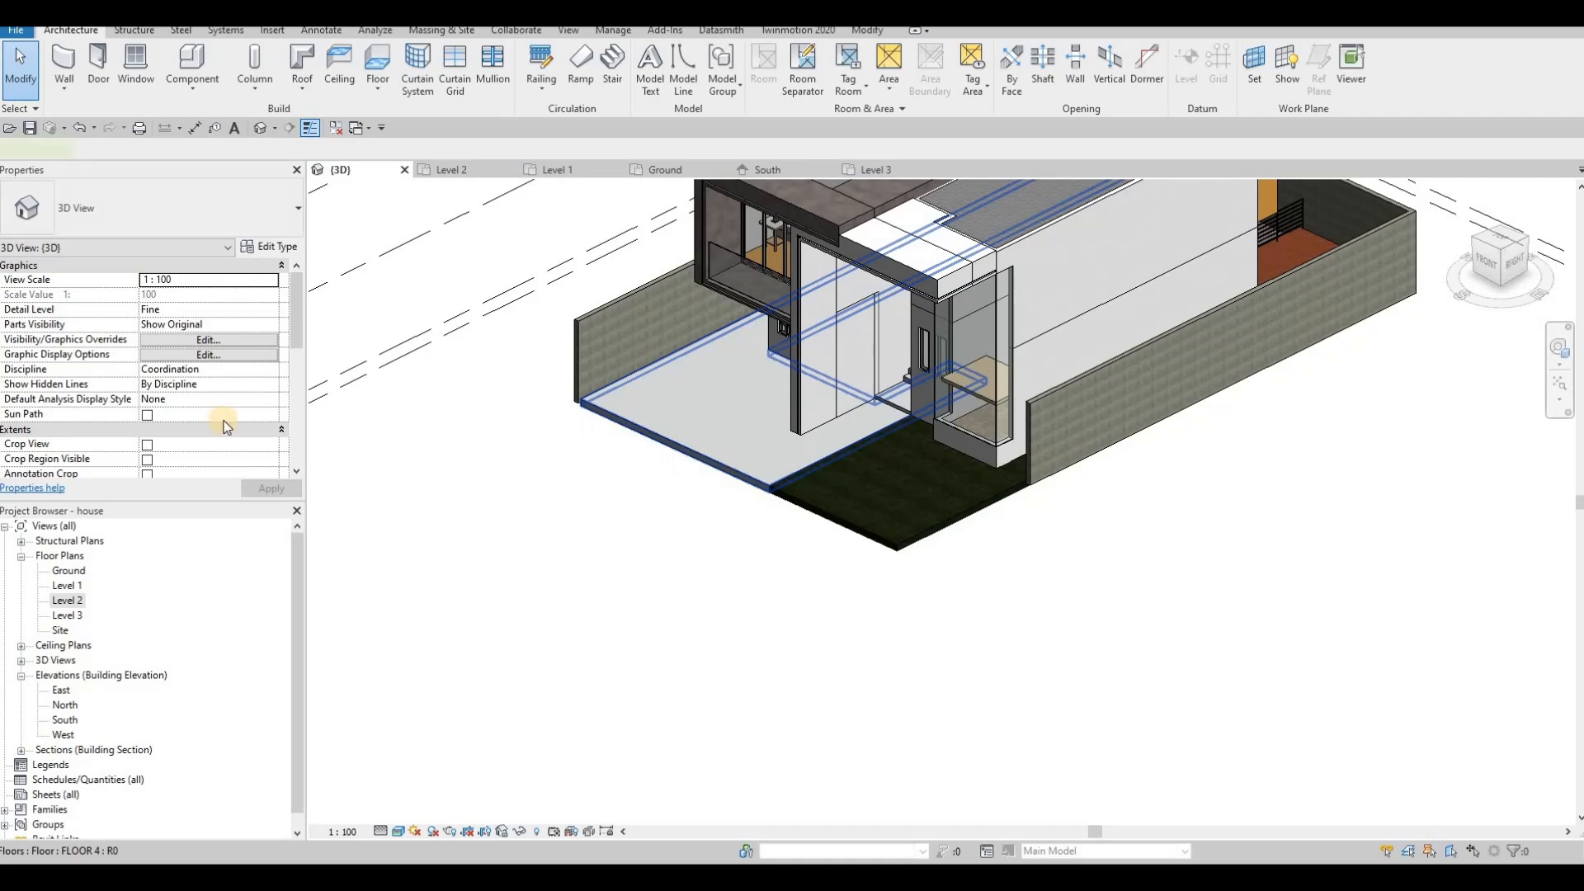
double_click(69, 570)
scroll(753, 308, "down", 4)
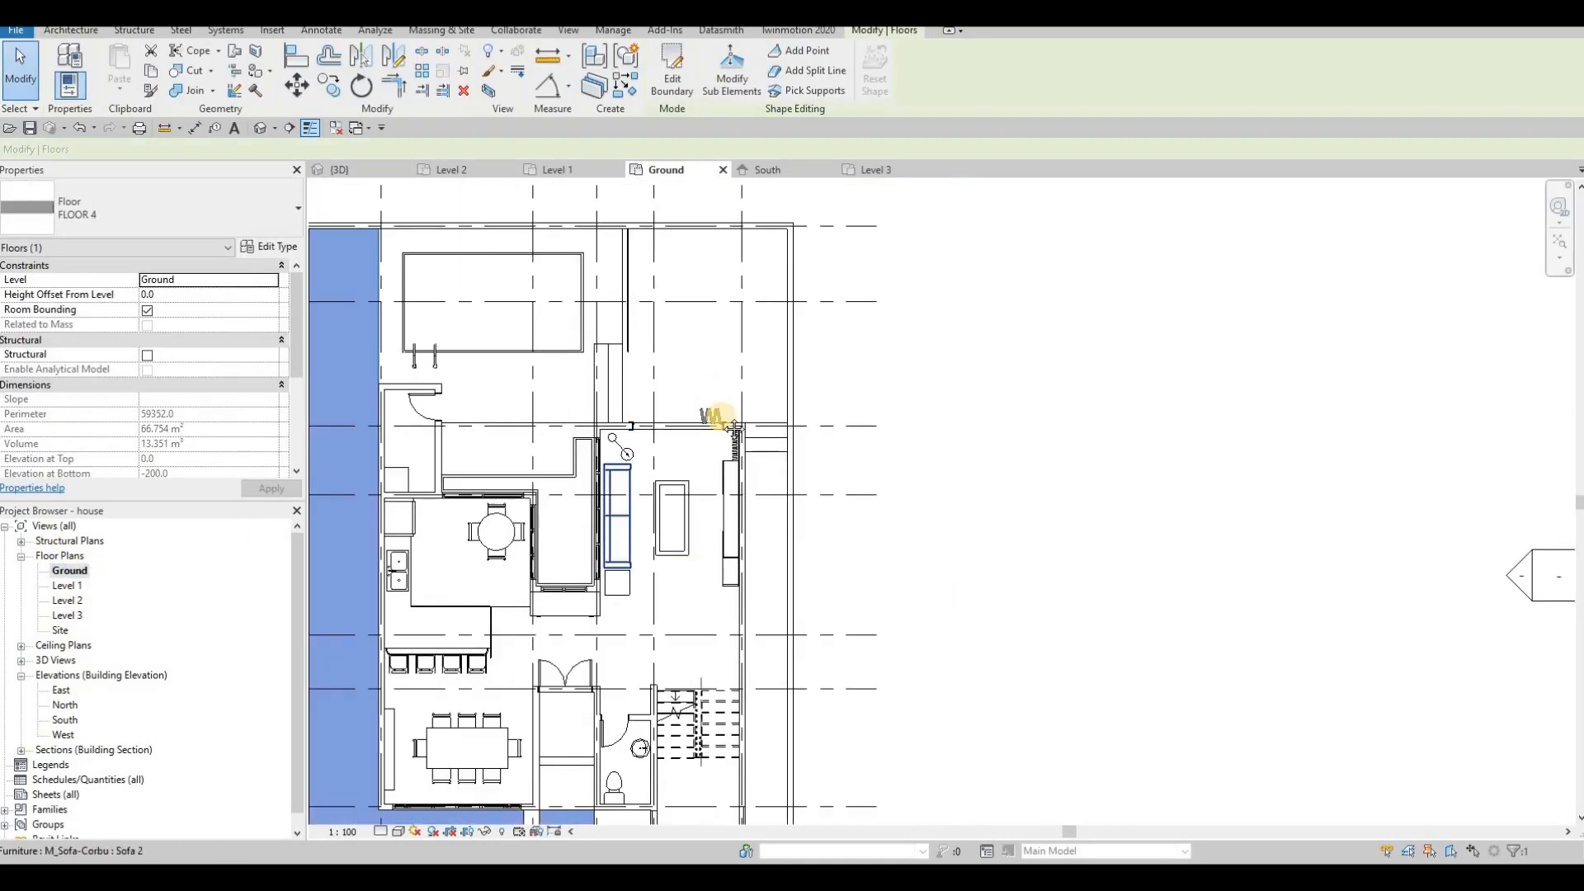
middle_click_drag(548, 734, 682, 481)
middle_click_drag(604, 783, 651, 558)
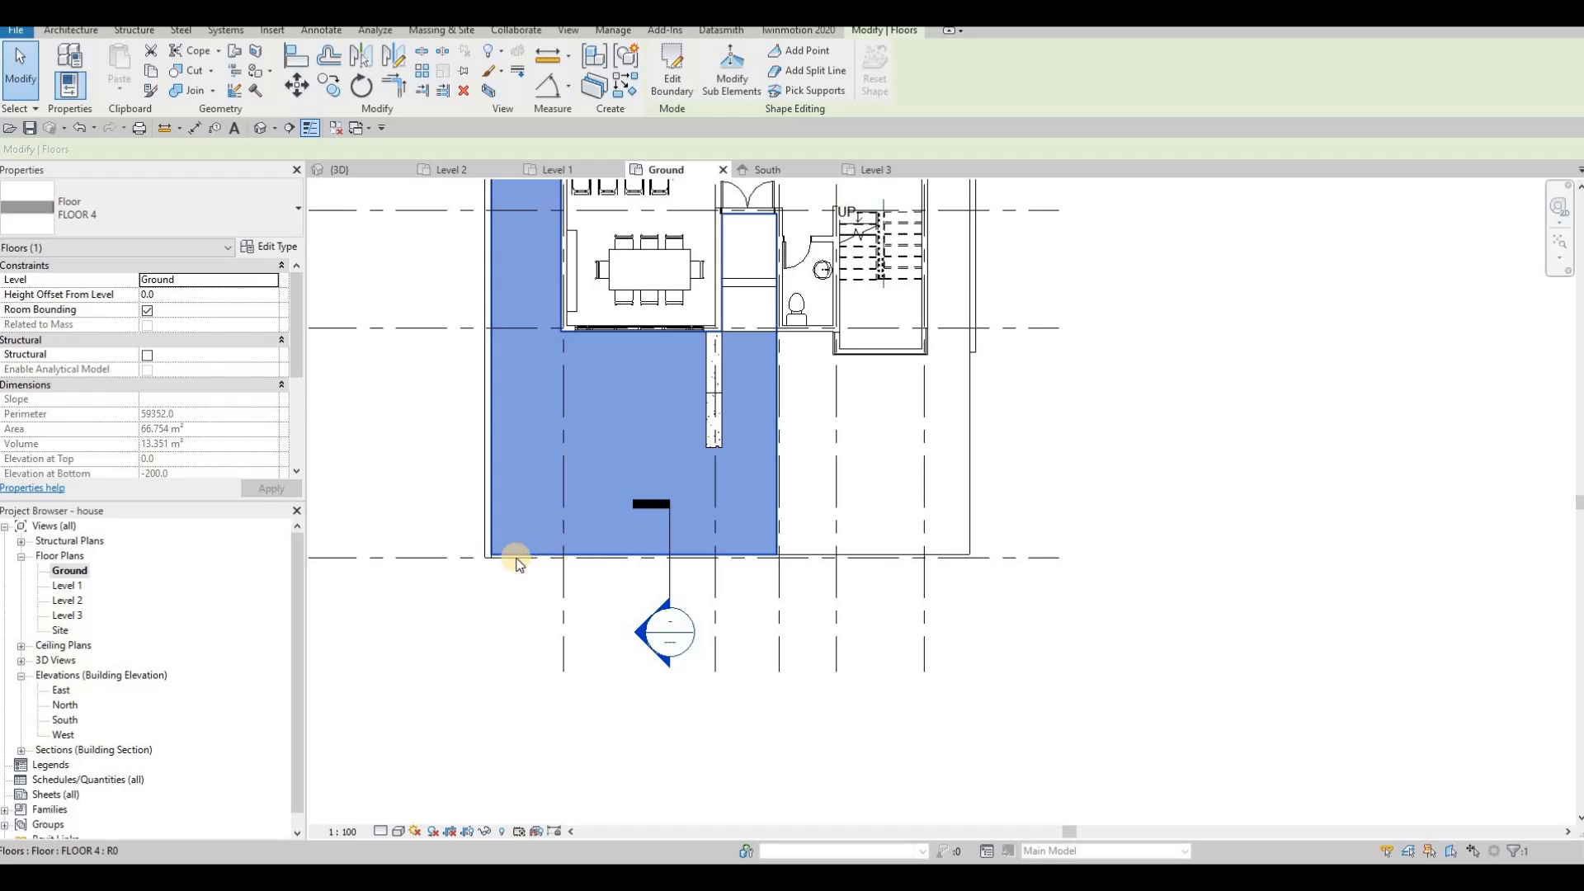
key("Escape")
left_click(636, 542)
left_click(667, 87)
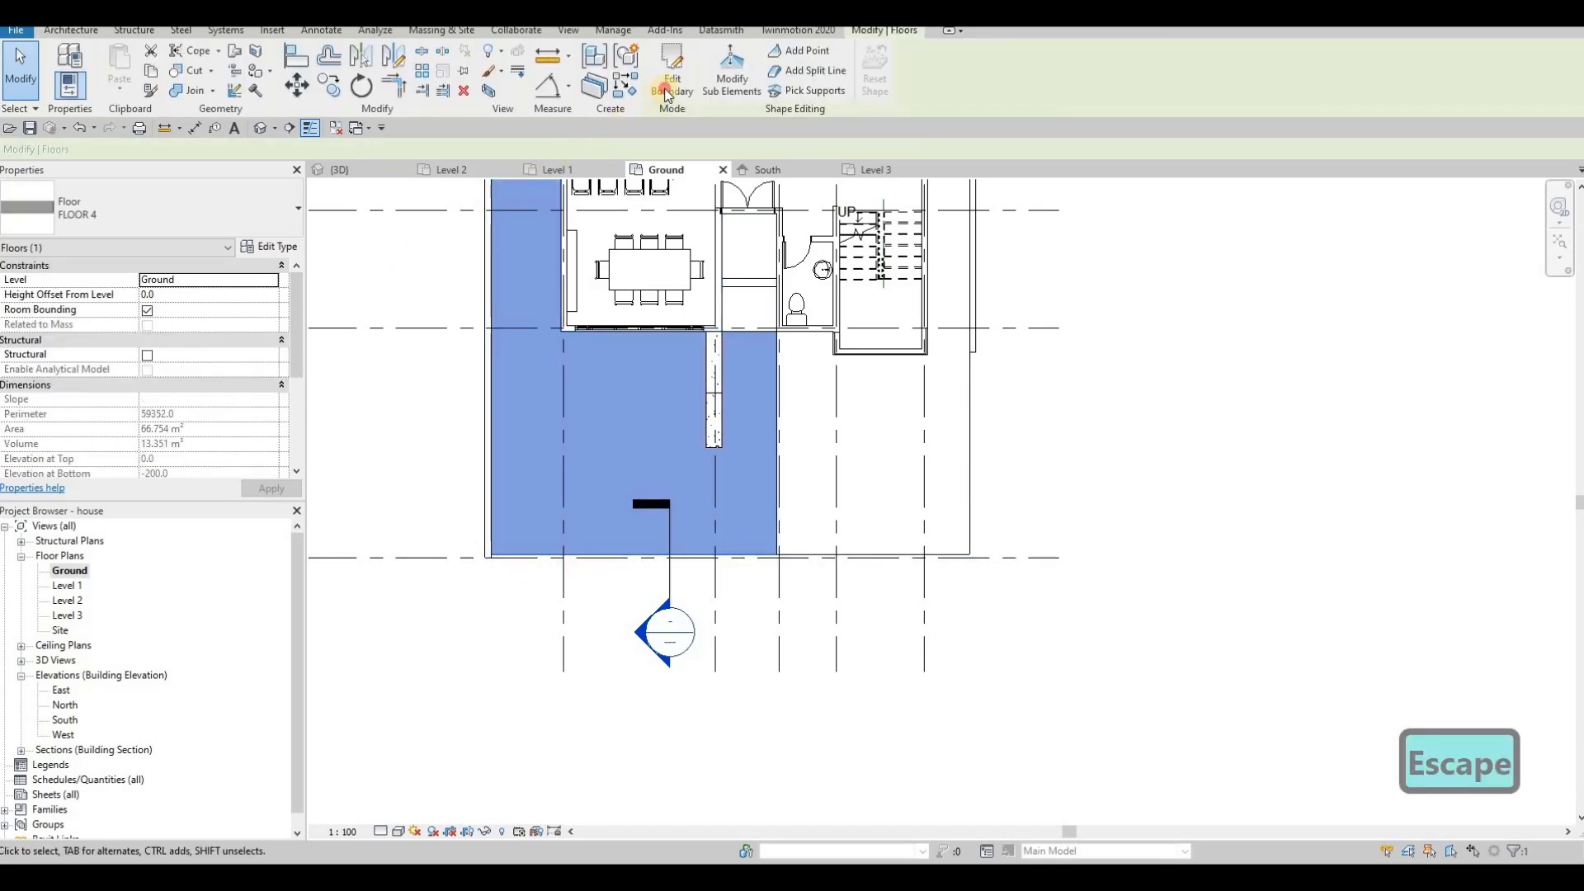
left_click_drag(675, 554, 665, 625)
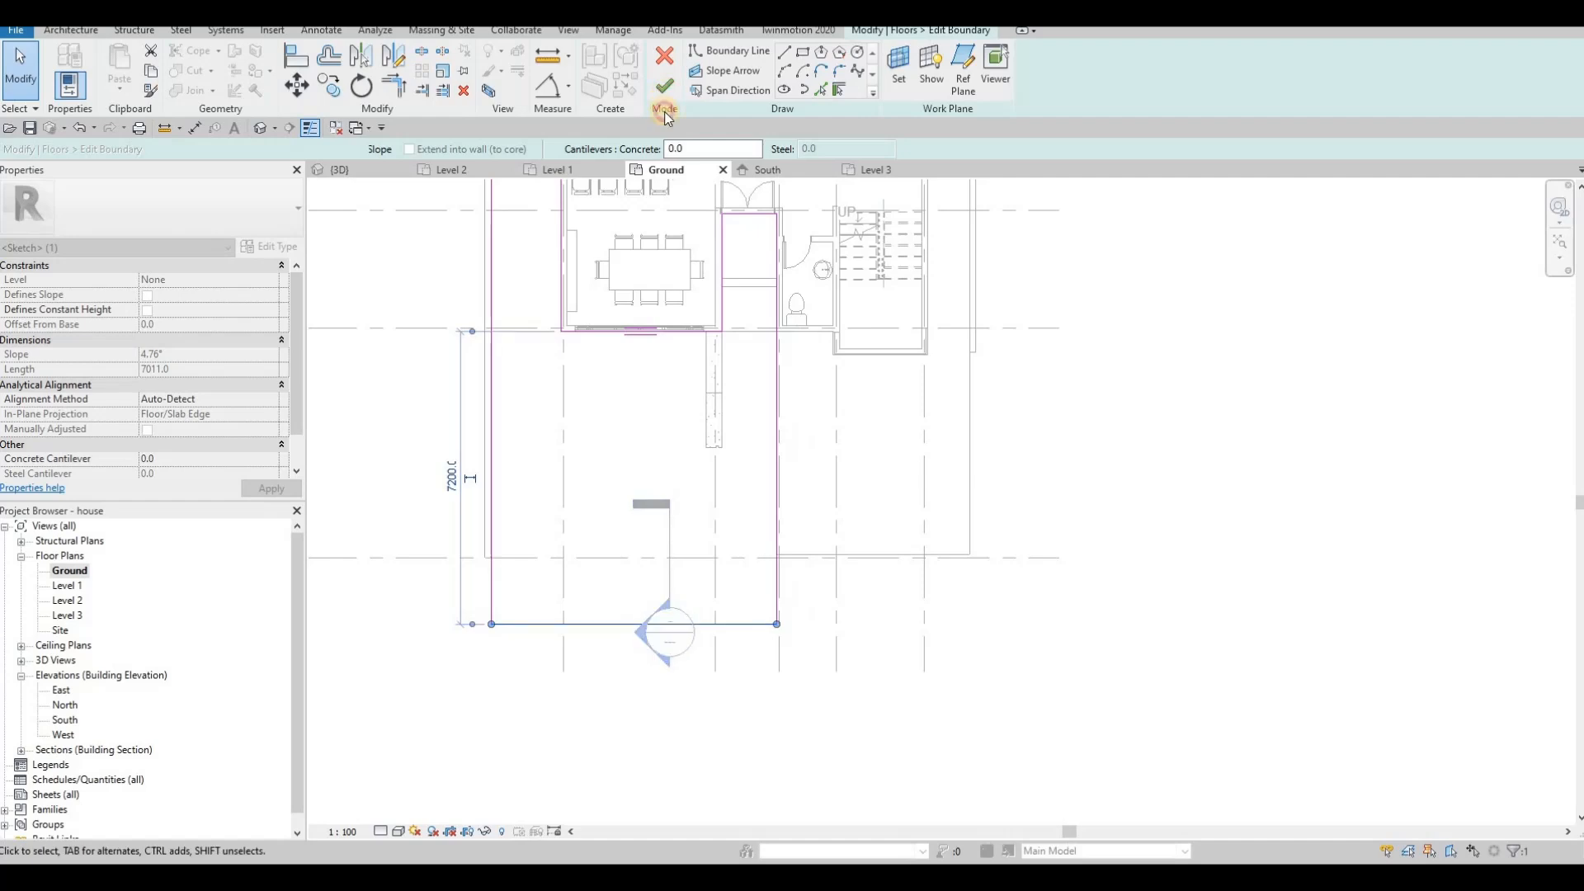
left_click(665, 86)
key("Escape")
Extend the FLOOR 3 boundary forward, align its front edge with the front edge of FLOOR 4, and finish the sketch.
left_click(838, 537)
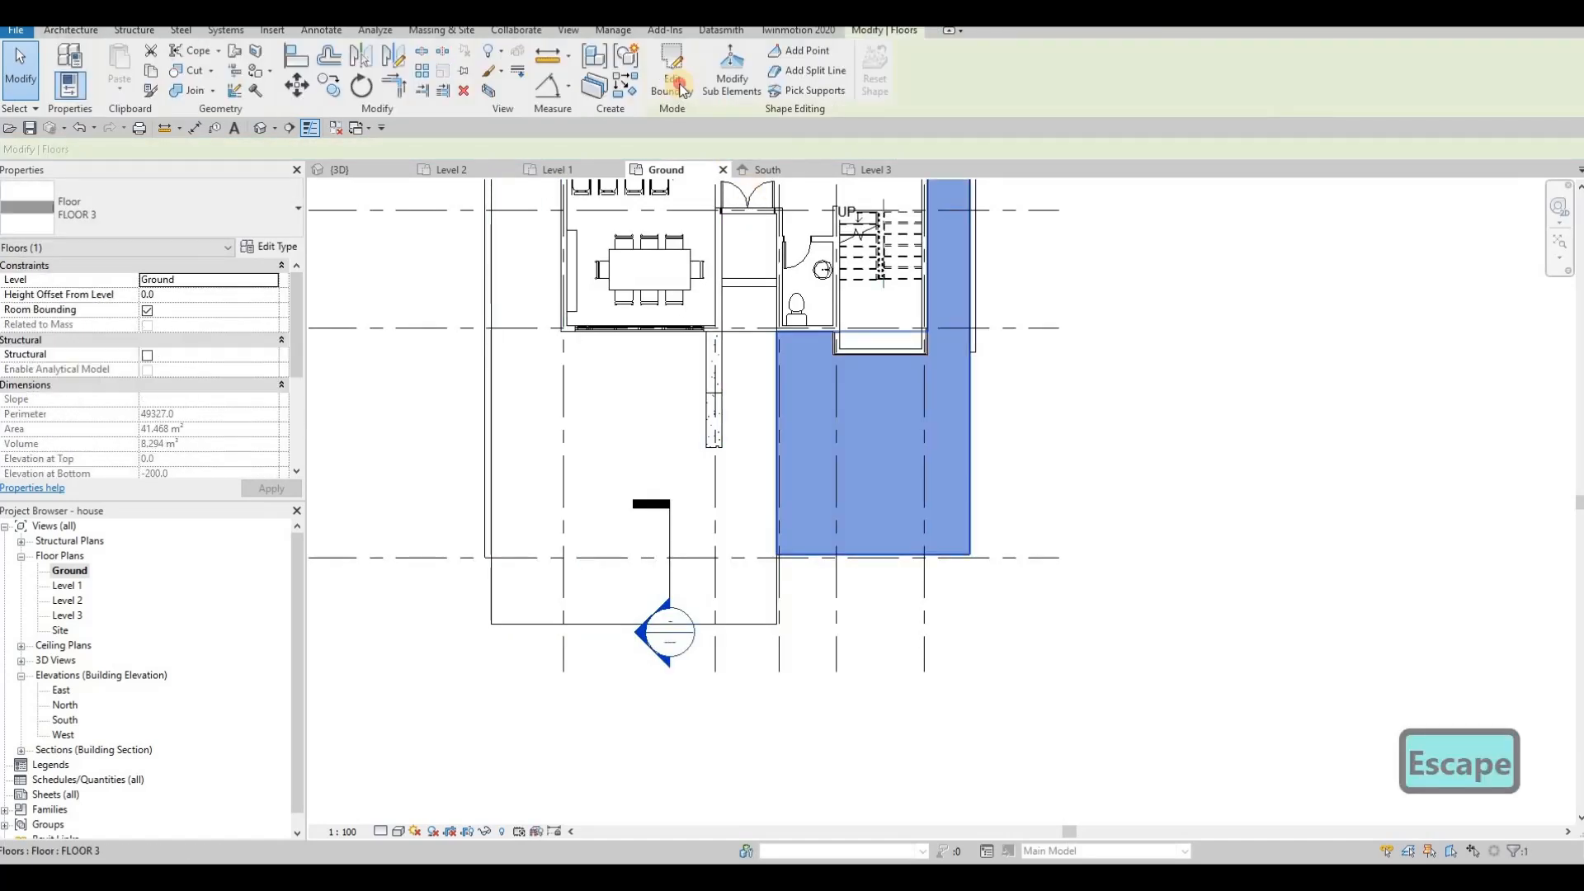
left_click(682, 89)
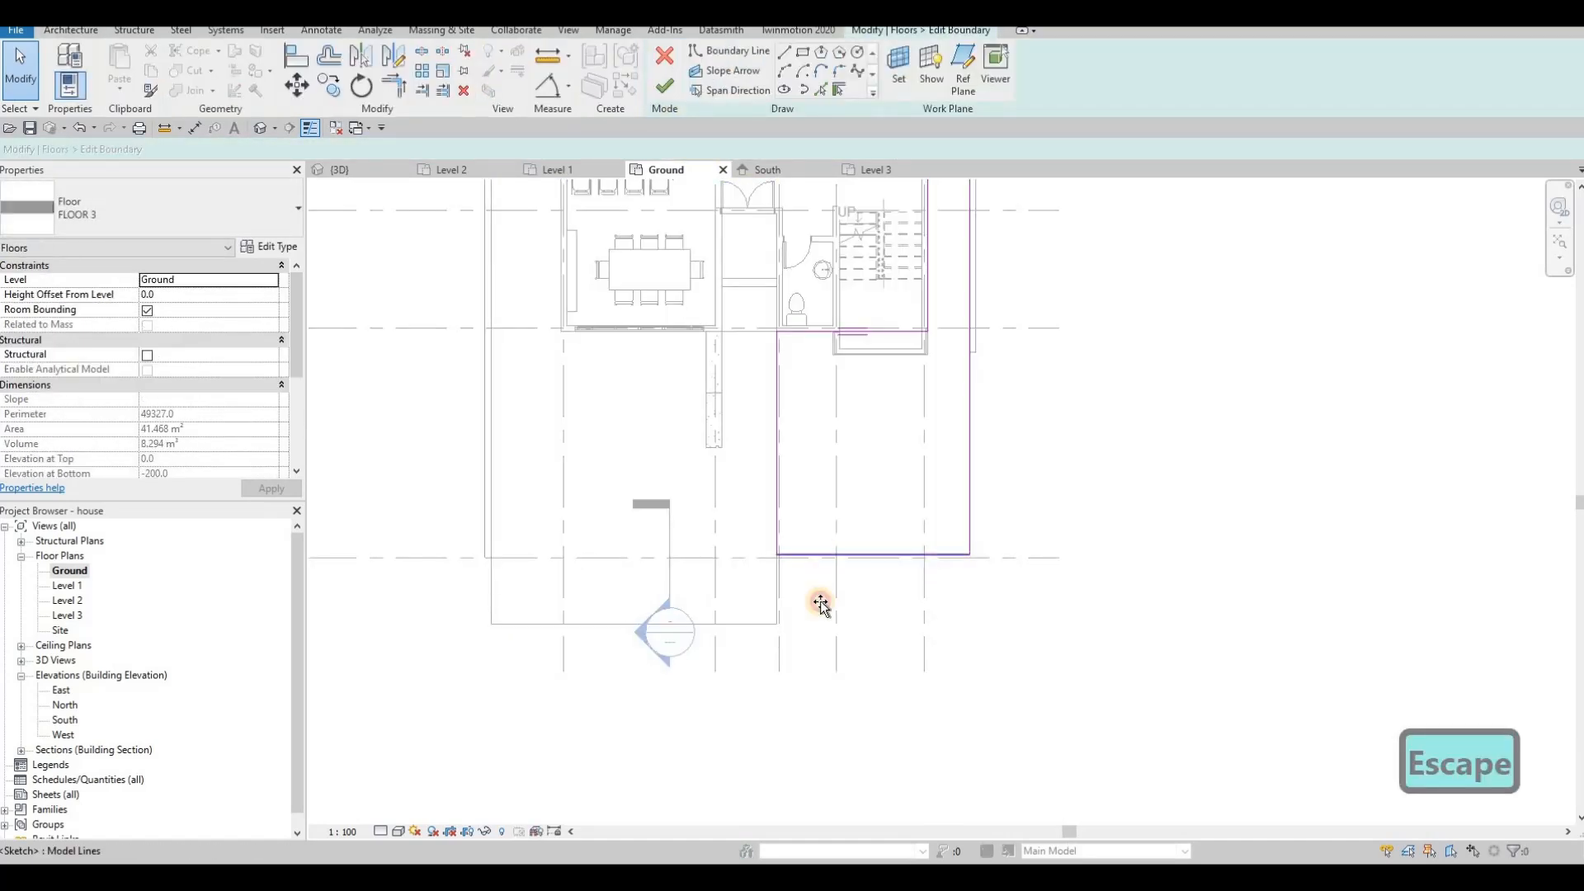
left_click_drag(821, 602, 816, 628)
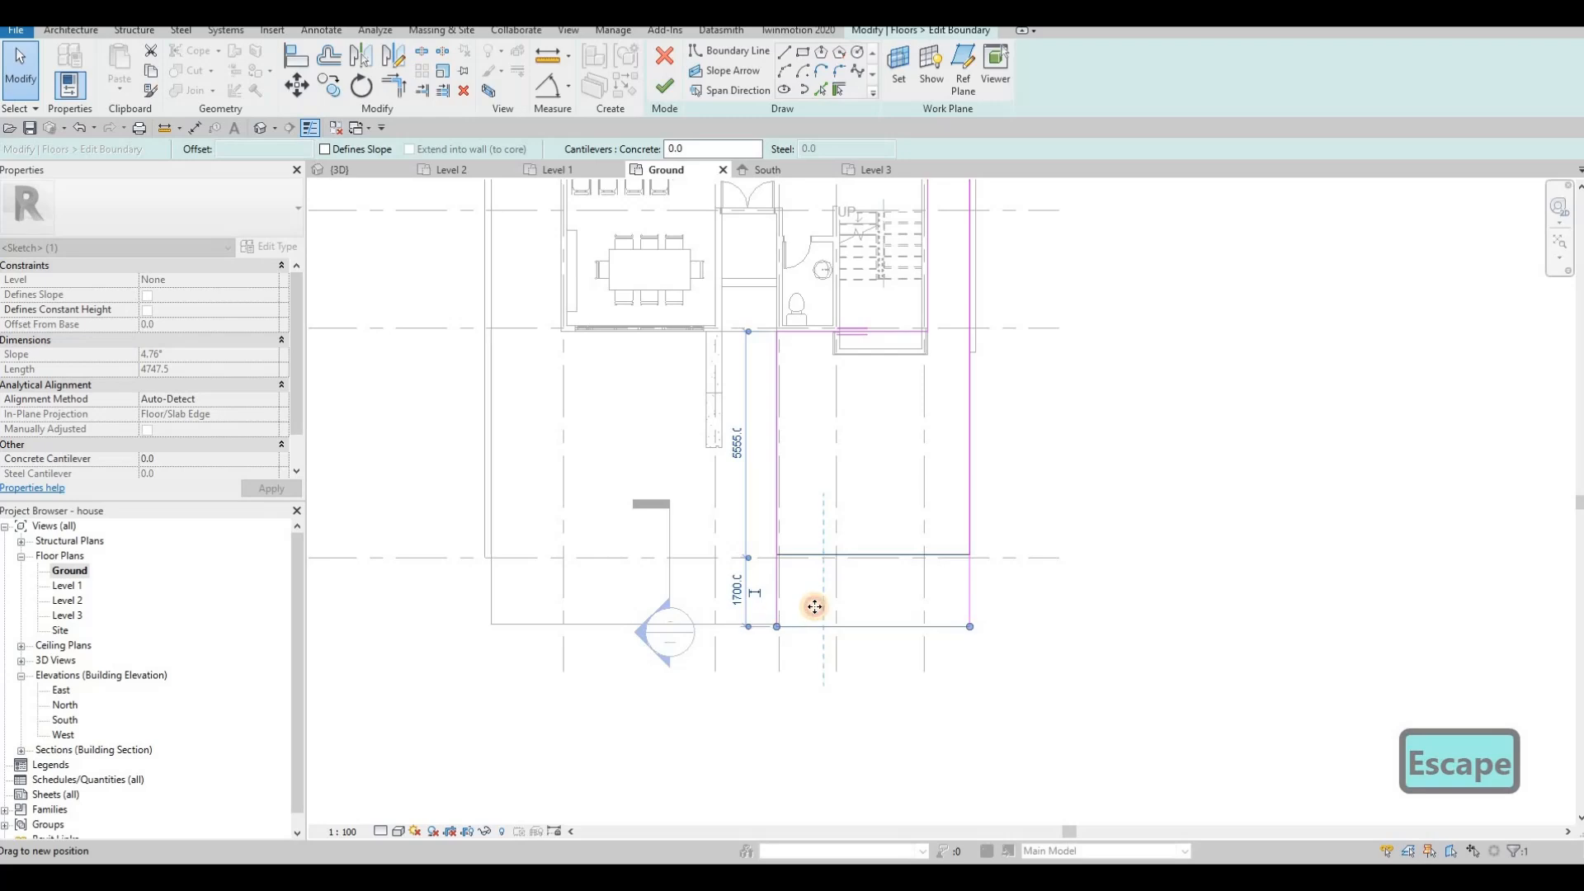
key("Escape")
key("a")
key("l")
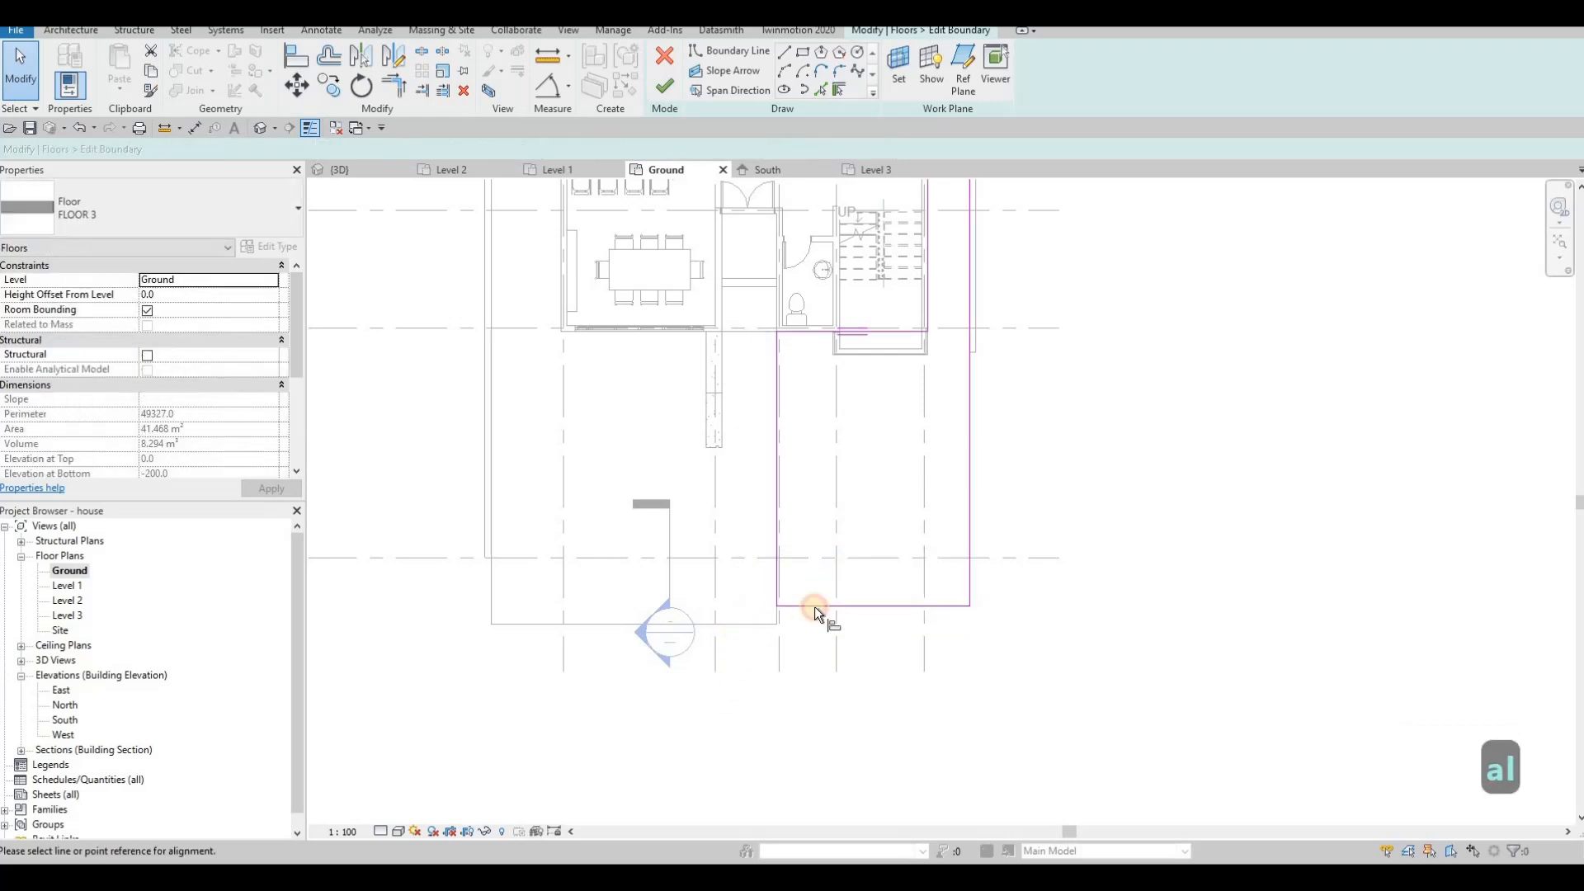
left_click(814, 606)
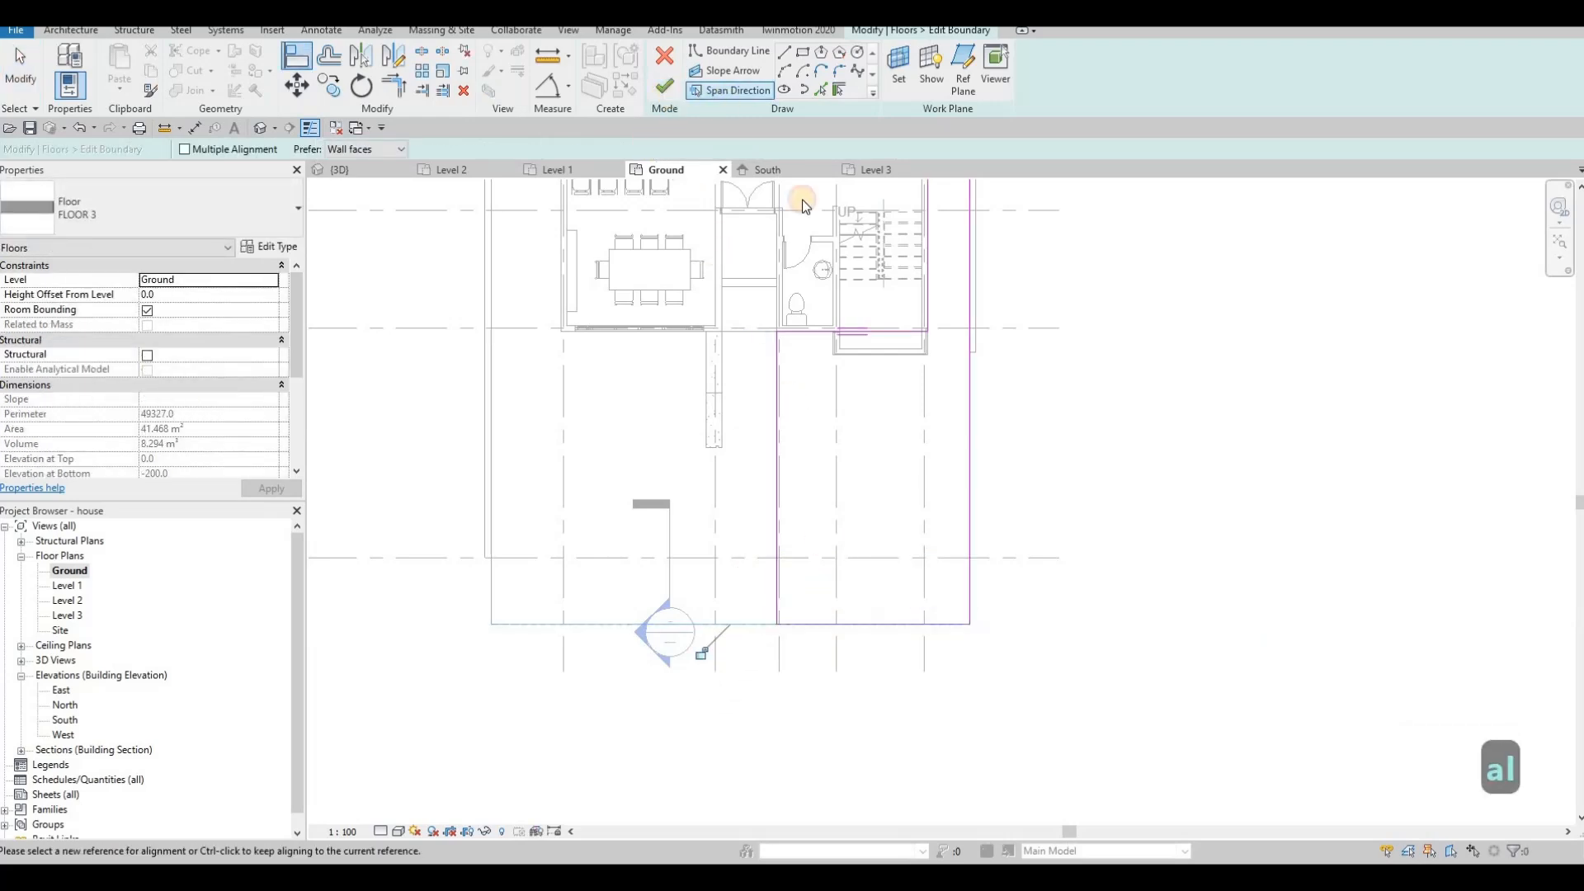
key("Escape")
key("Escape")
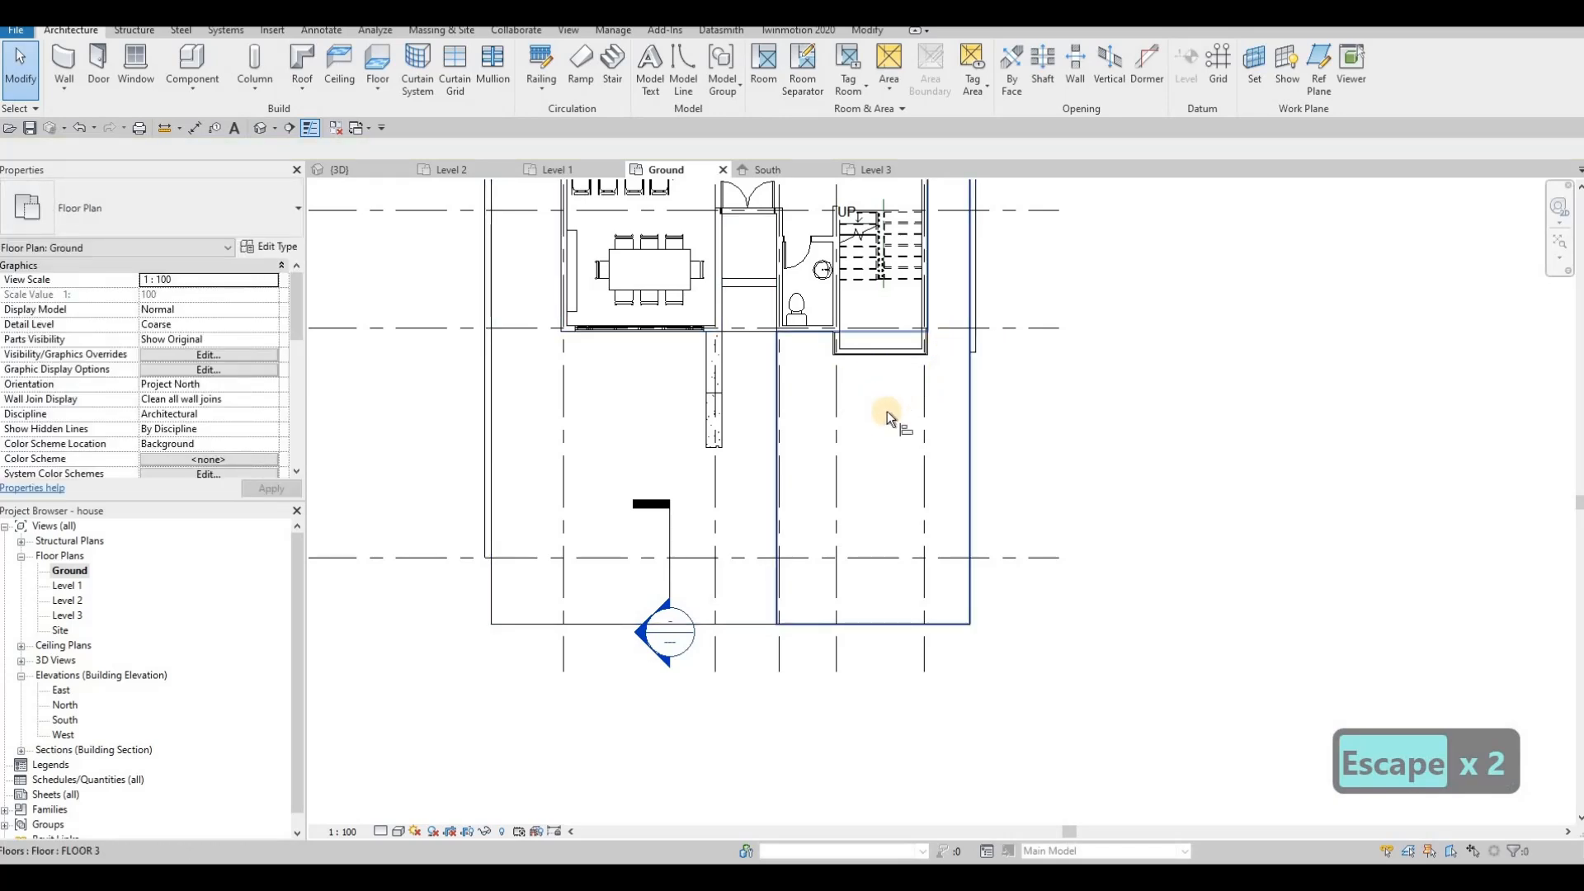
Align the front end of the left boundary wall with the front end of the right one, then inspect the house front in 3D.
key("a")
key("l")
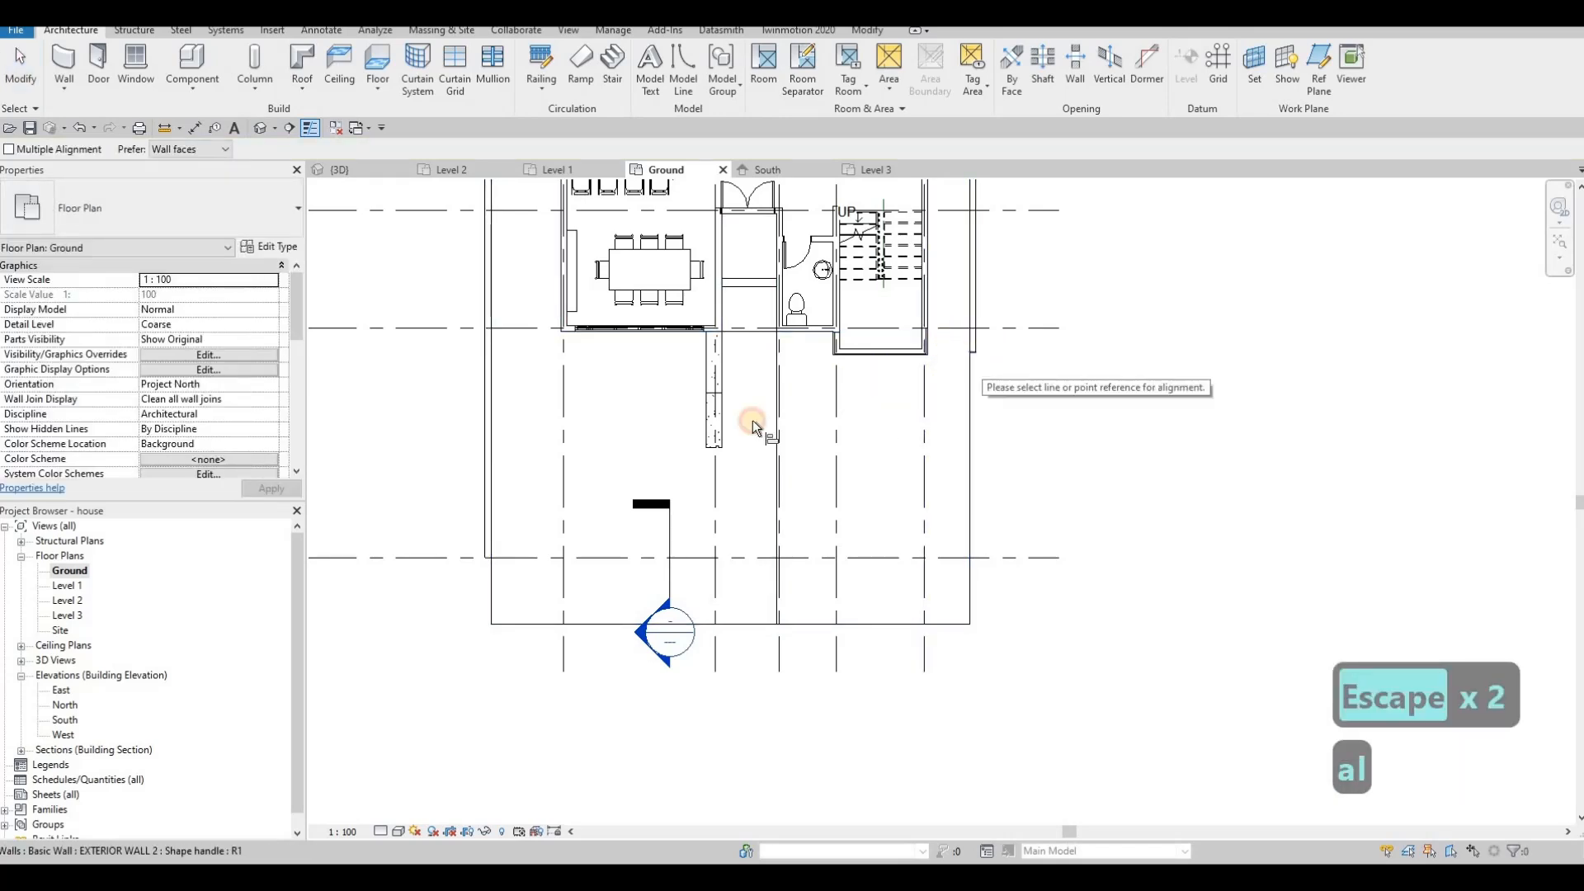
left_click(509, 558)
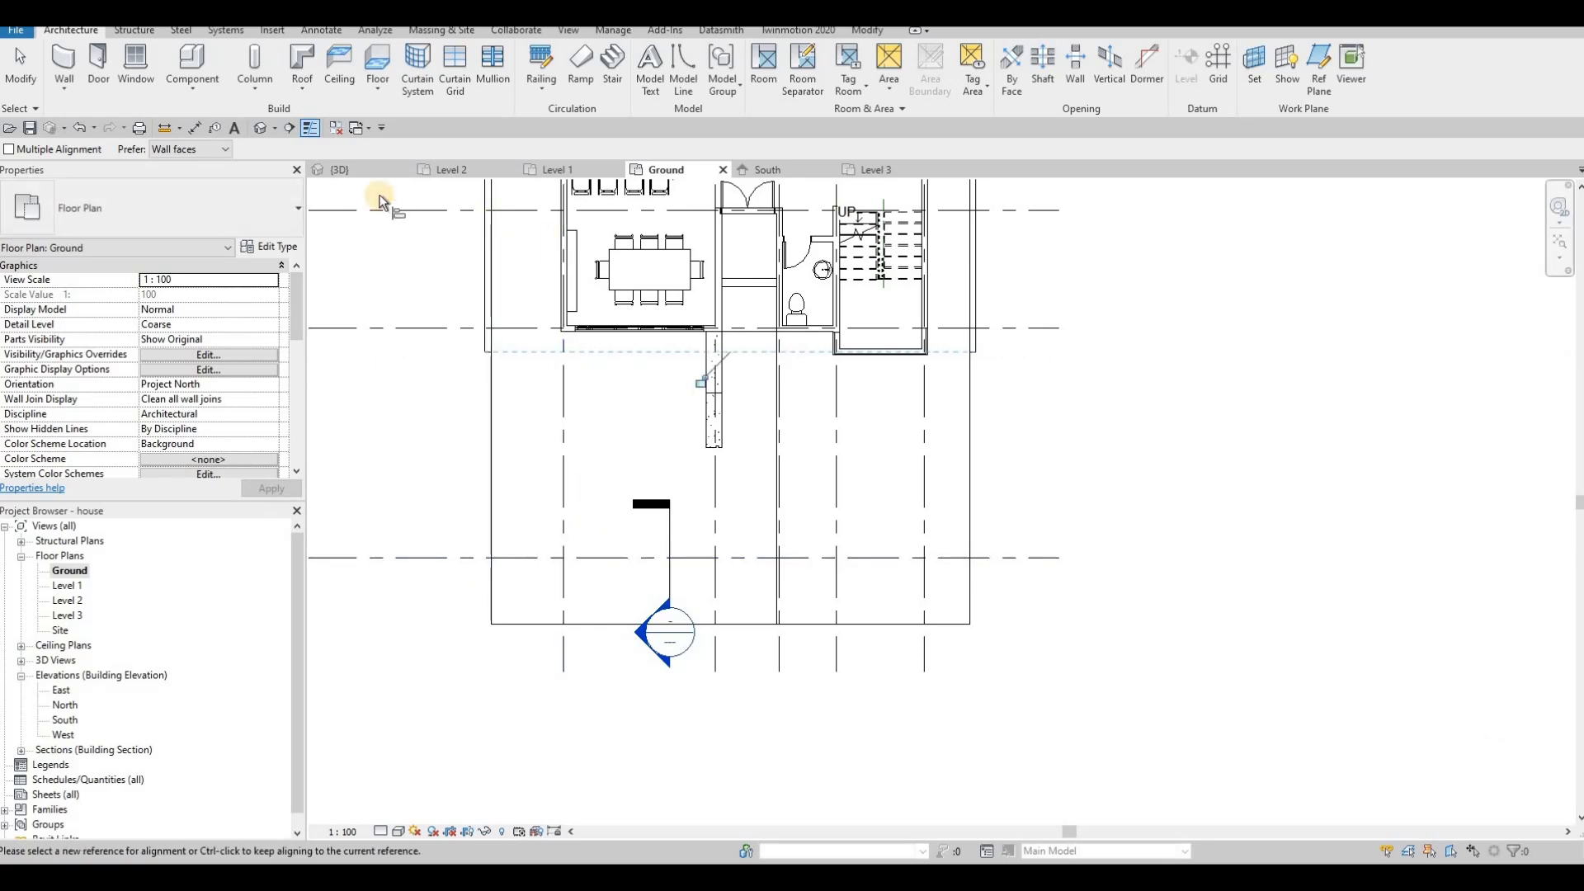
left_click(351, 171)
key("Escape")
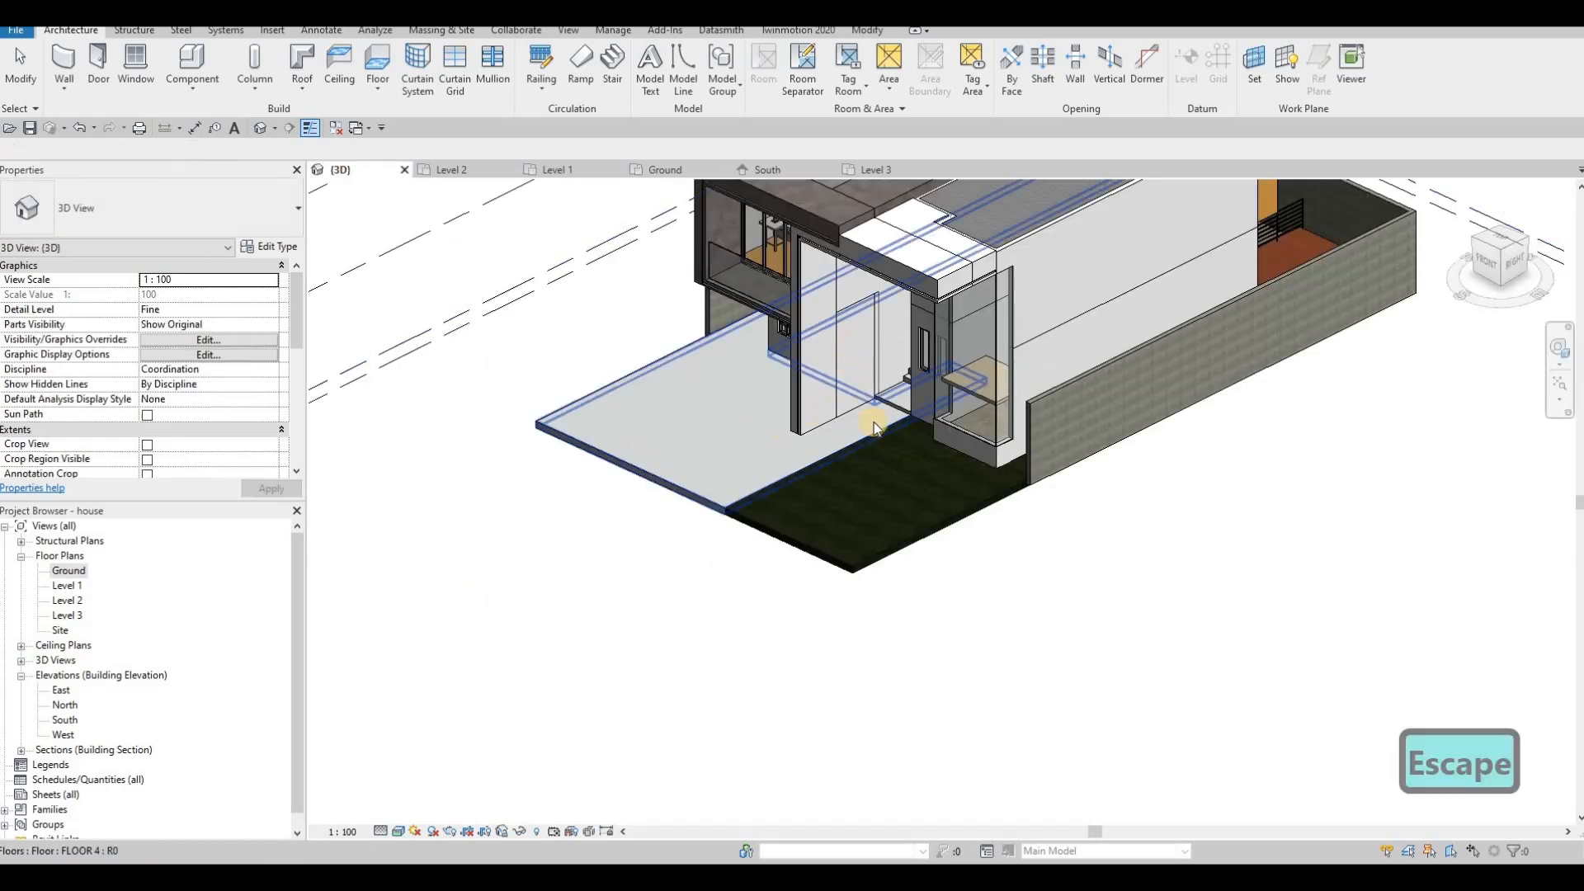
middle_click_drag(850, 404, 761, 608, "shift")
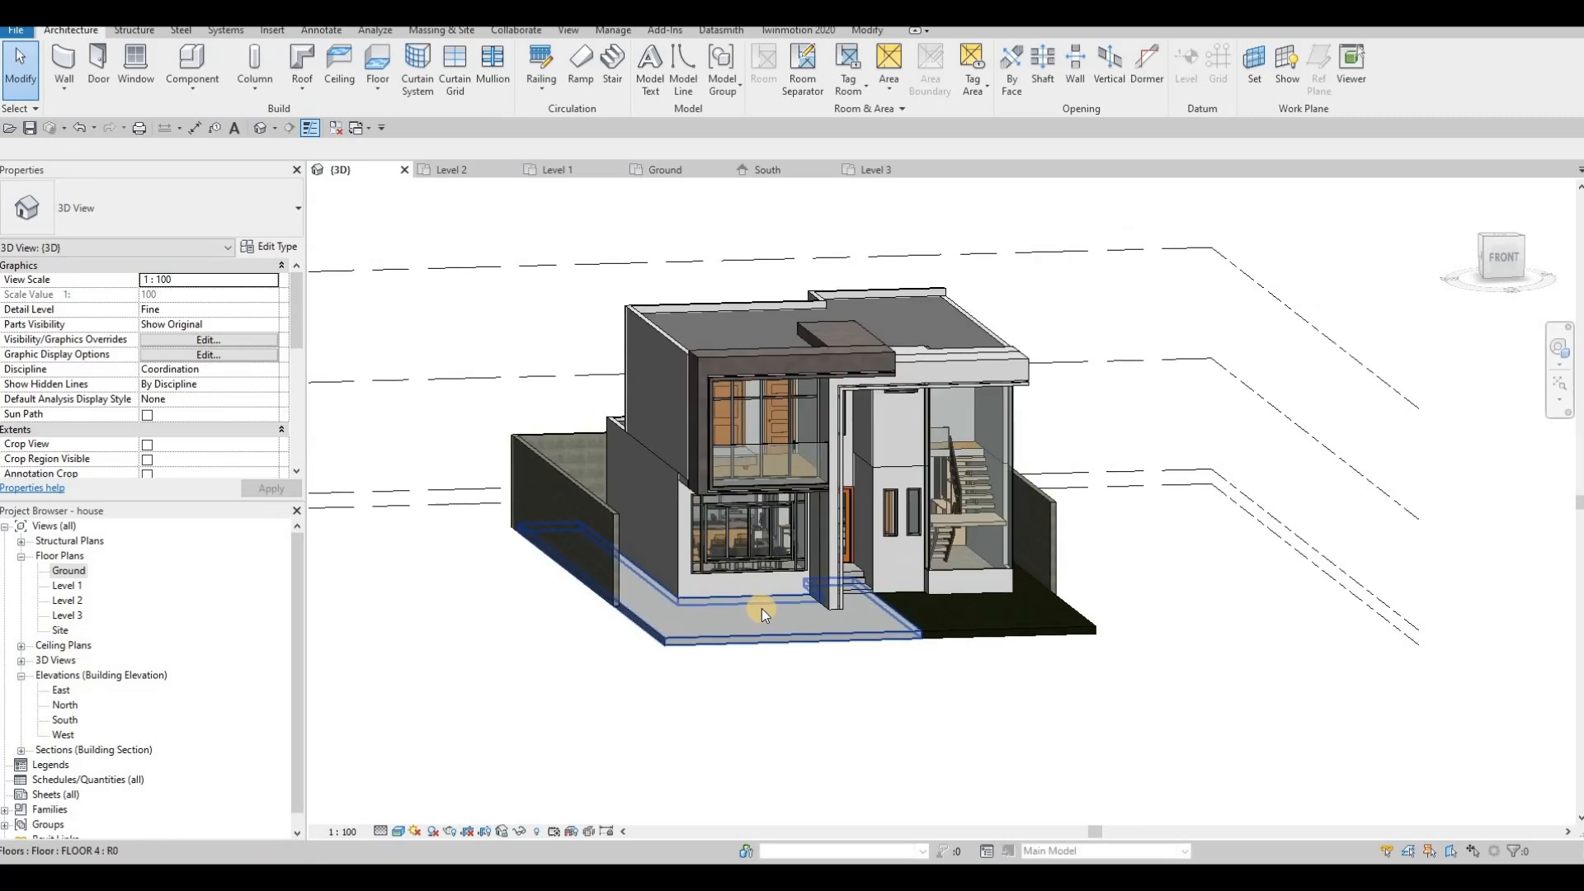